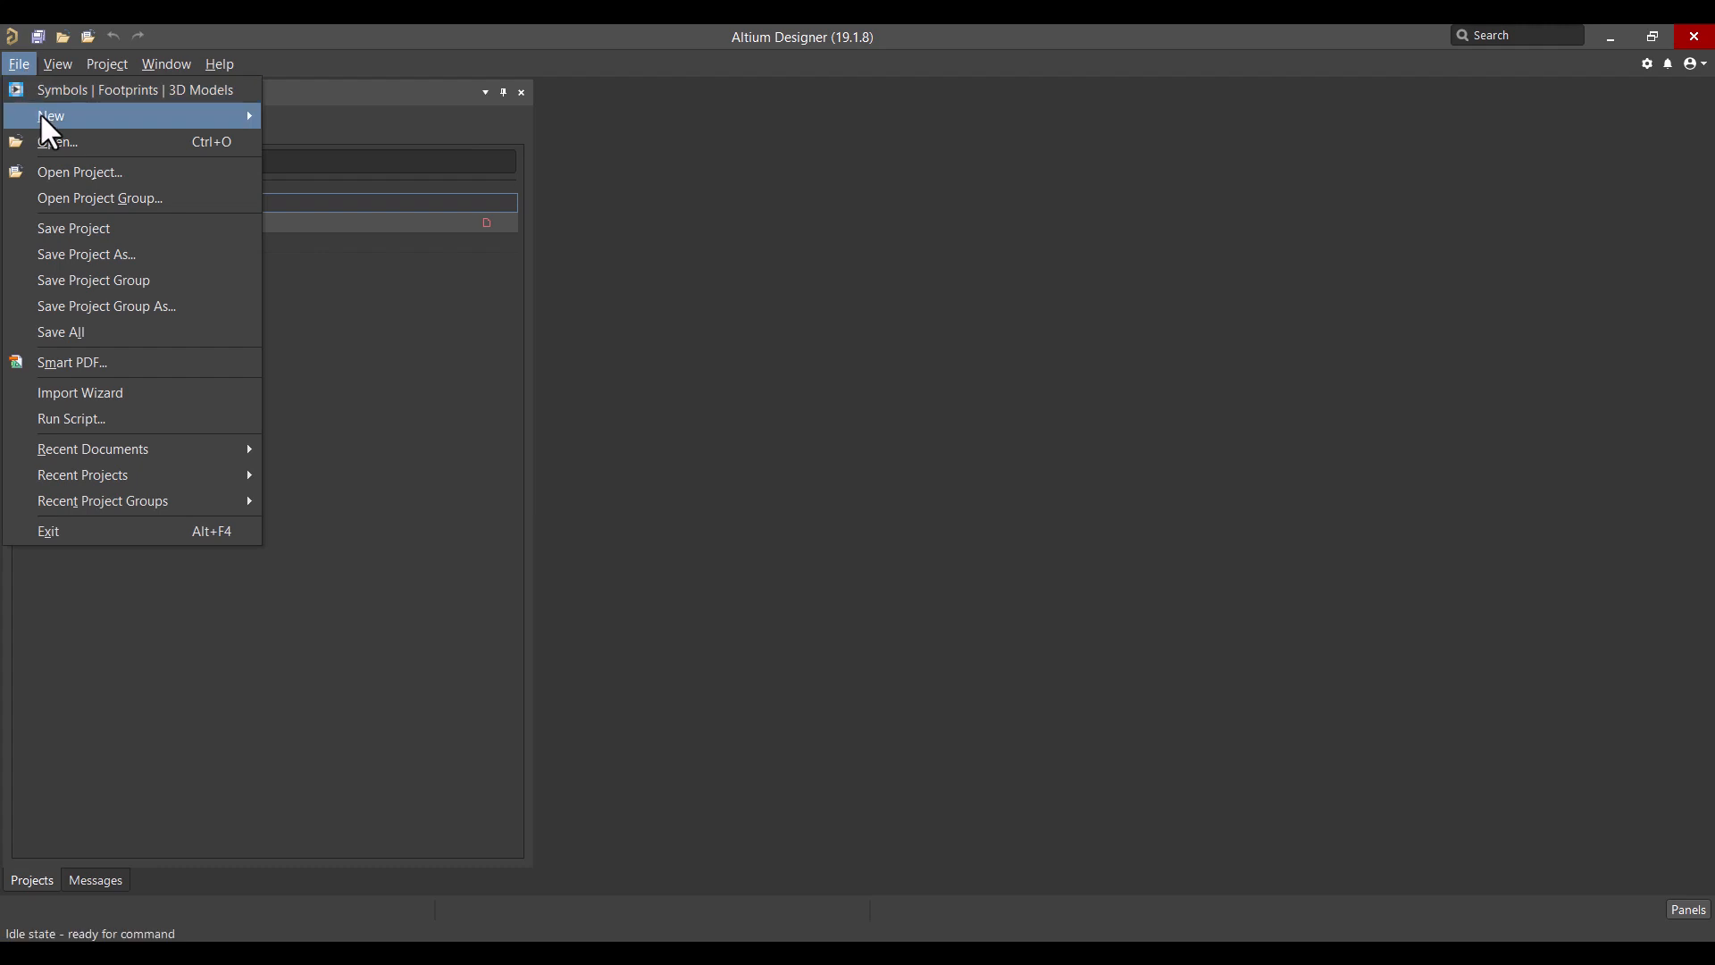
Step: Create a new schematic library in the project
mouse_move(40, 113)
mouse_move(303, 331)
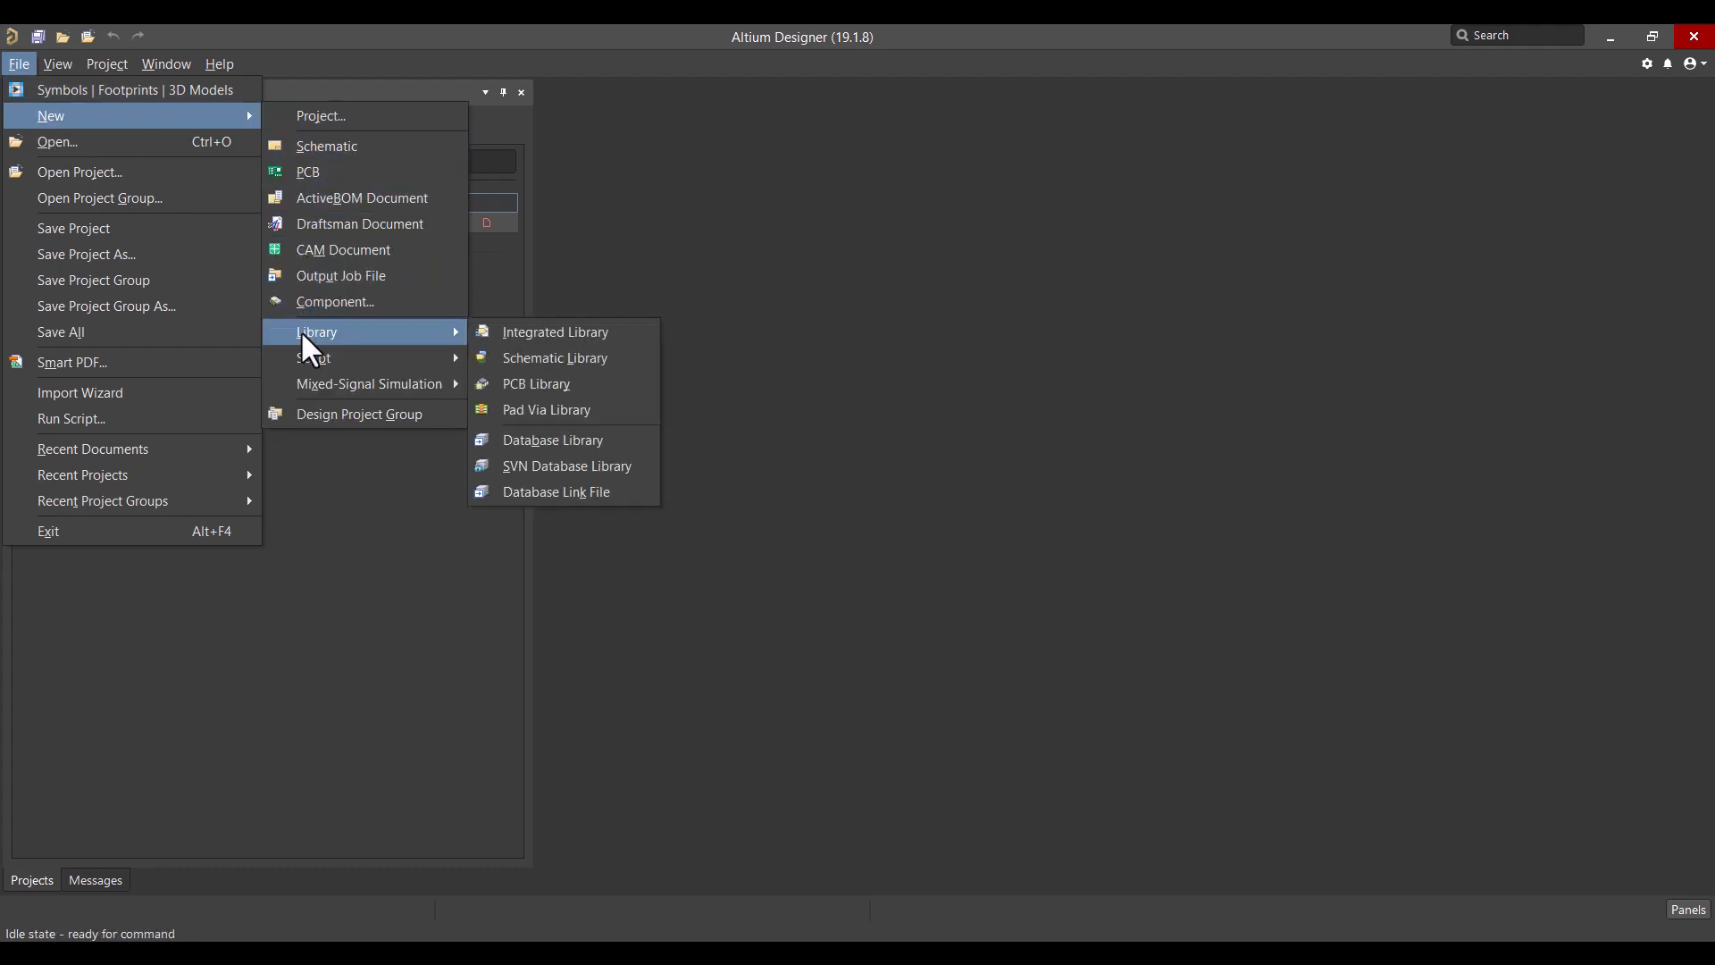
click(502, 353)
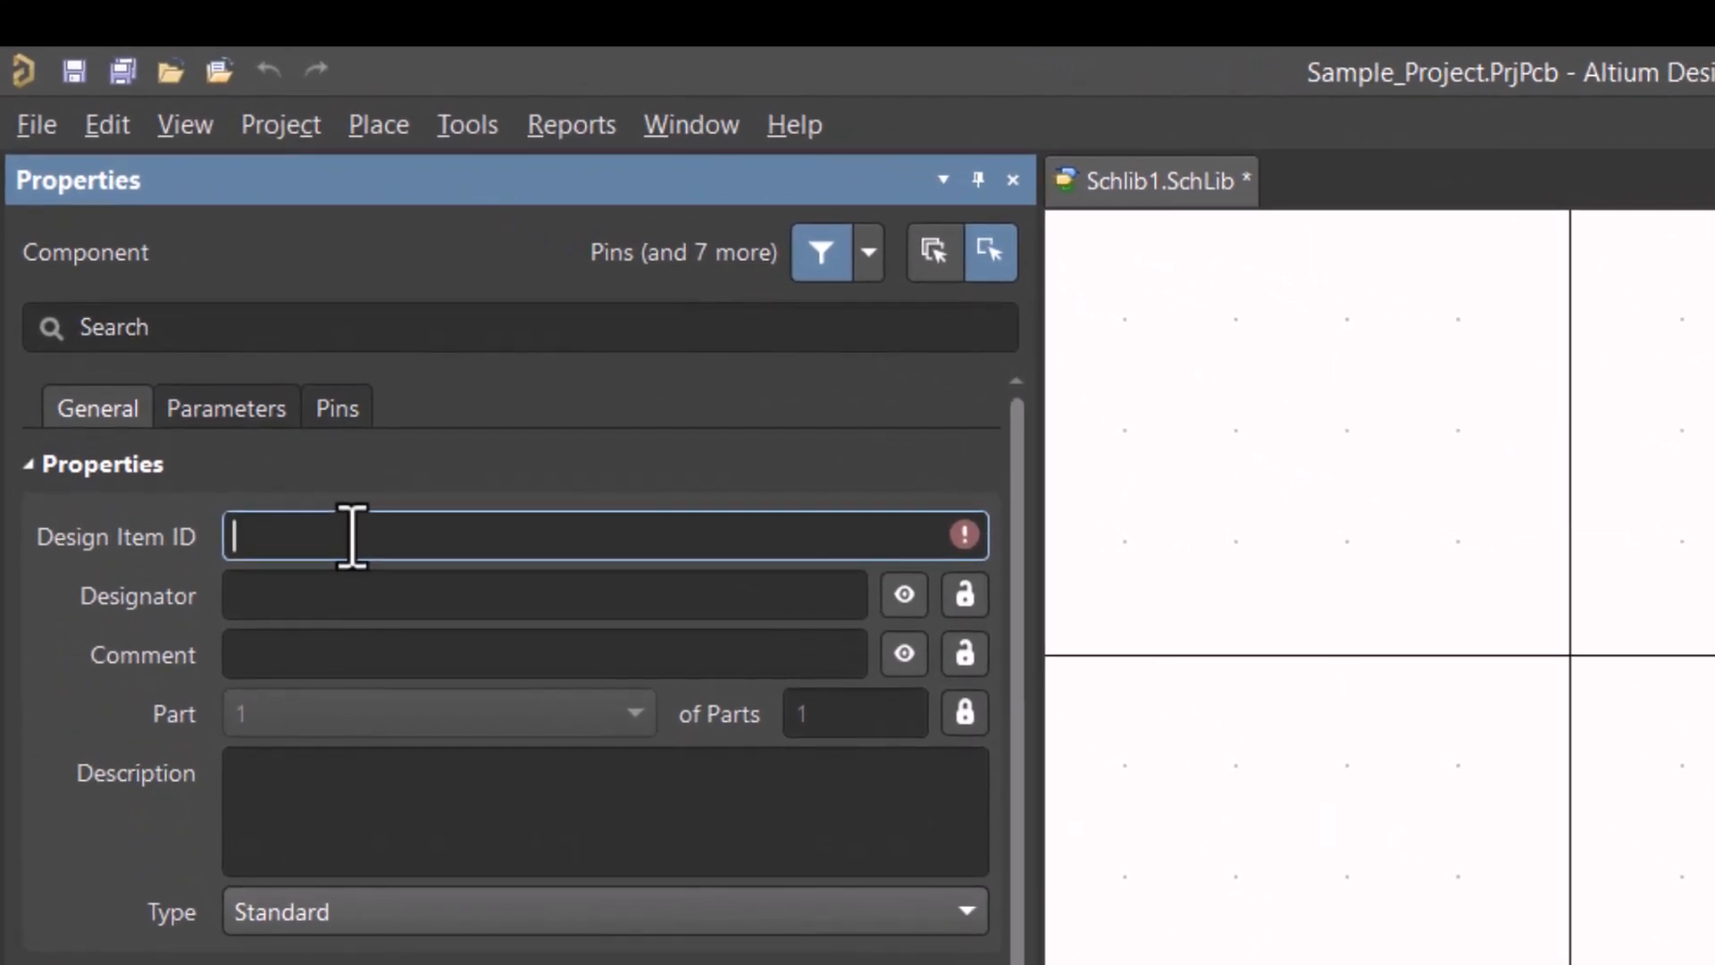
Step: Set the new component's Design Item ID to Resistor and its designator to R
text(Resistor)
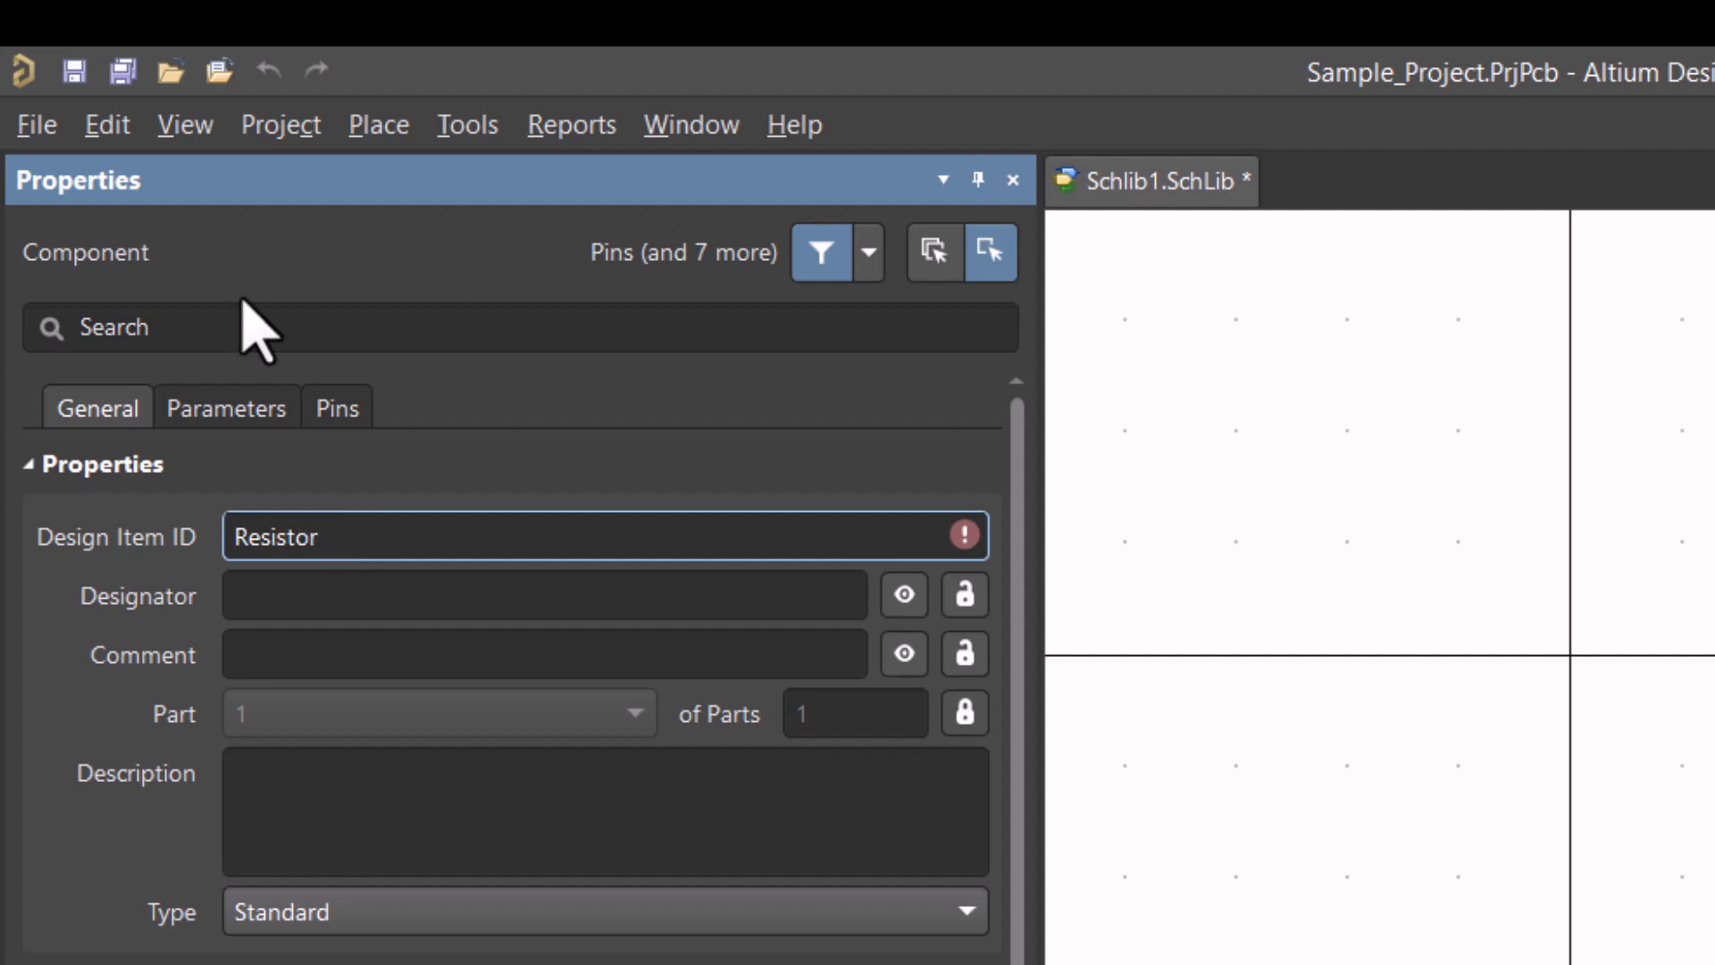
click(259, 593)
text(R)
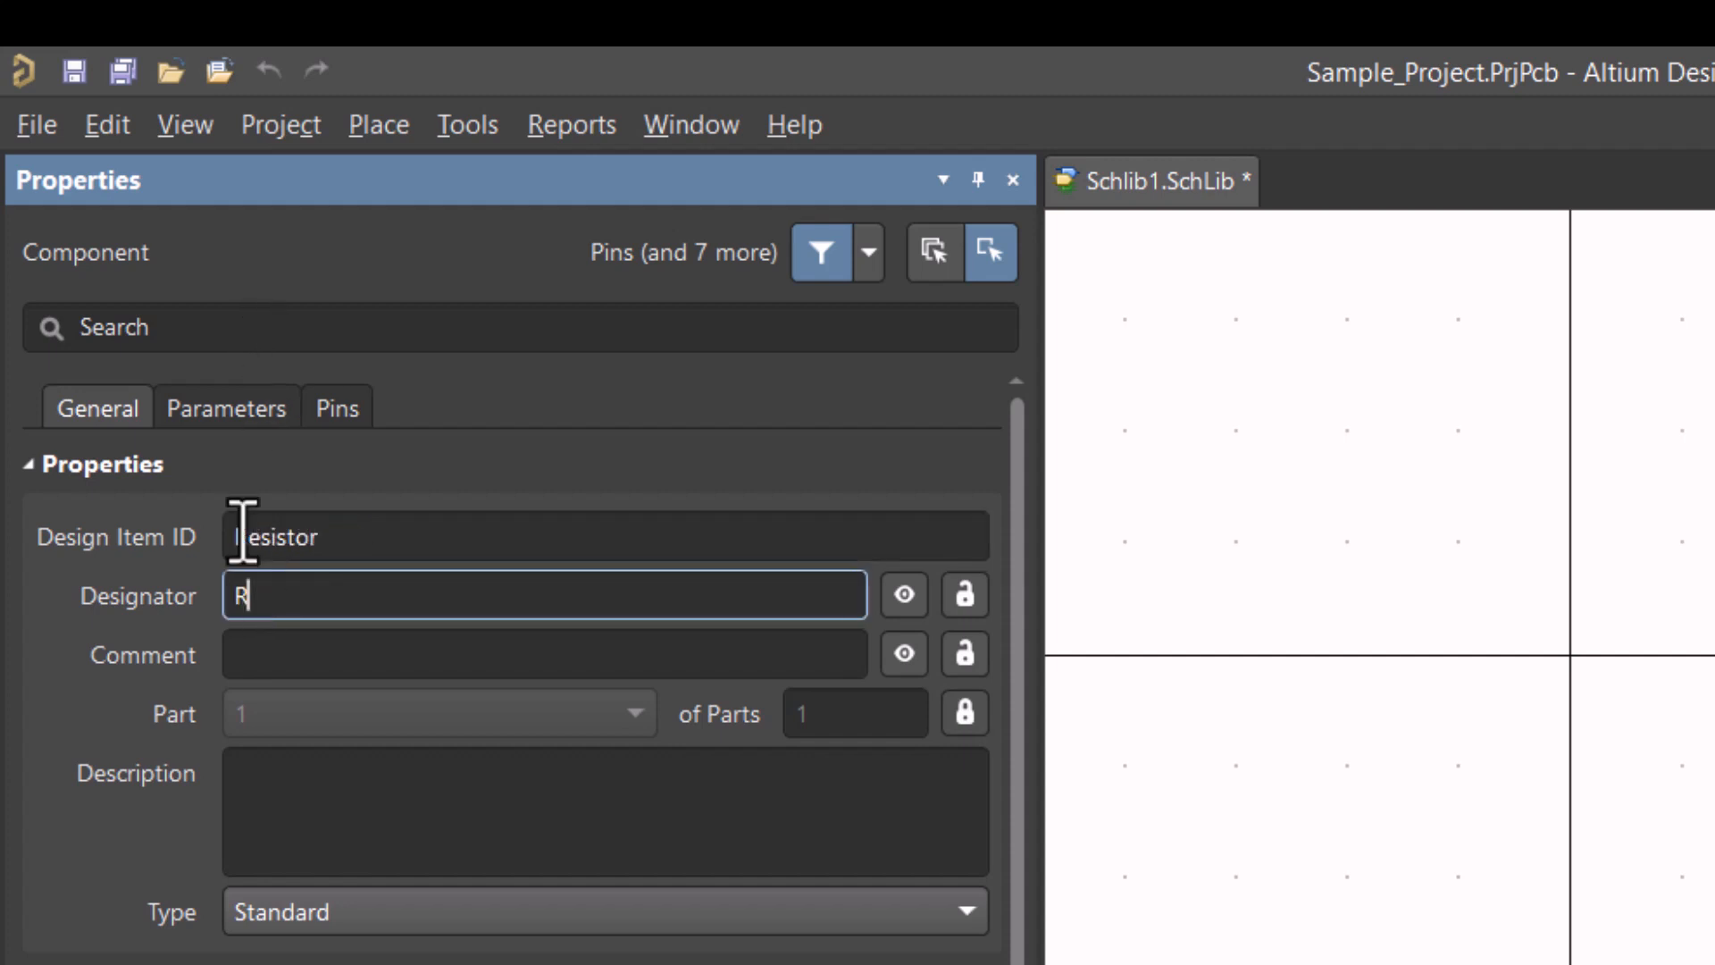
Step: Copy the Design Item ID text "Resistor" into the component's Comment and Description
drag(320, 536, 211, 527)
key(ctrl+c)
click(387, 649)
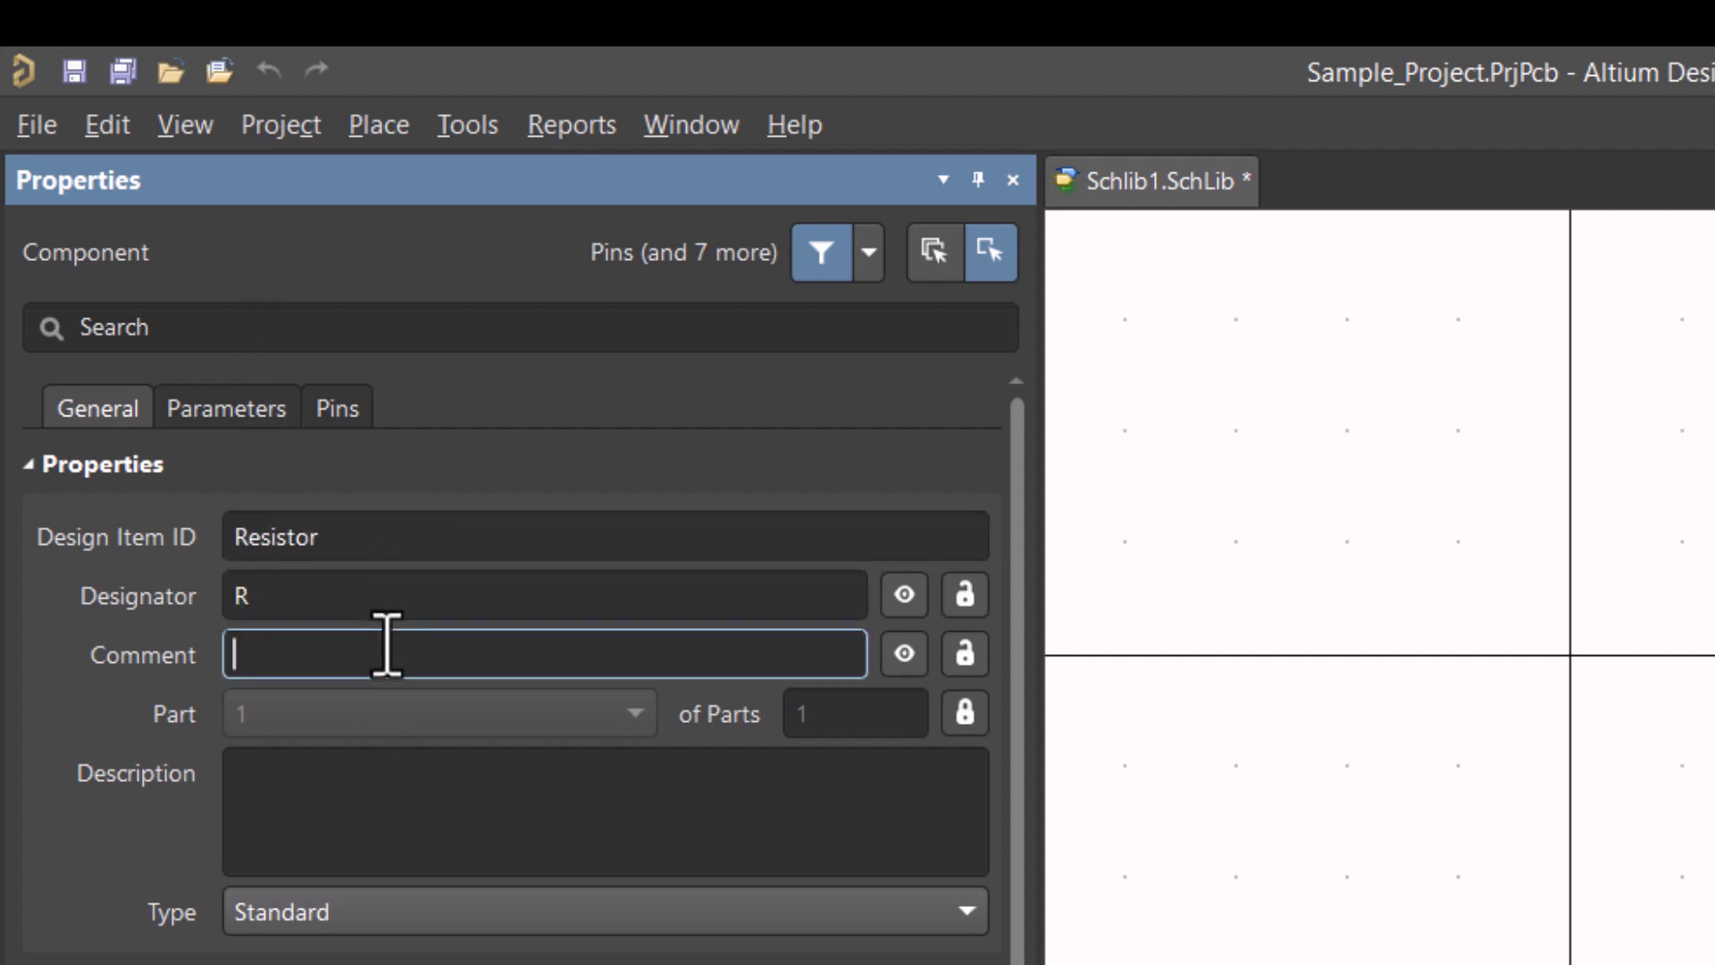
key(ctrl+v)
click(315, 784)
key(ctrl+v)
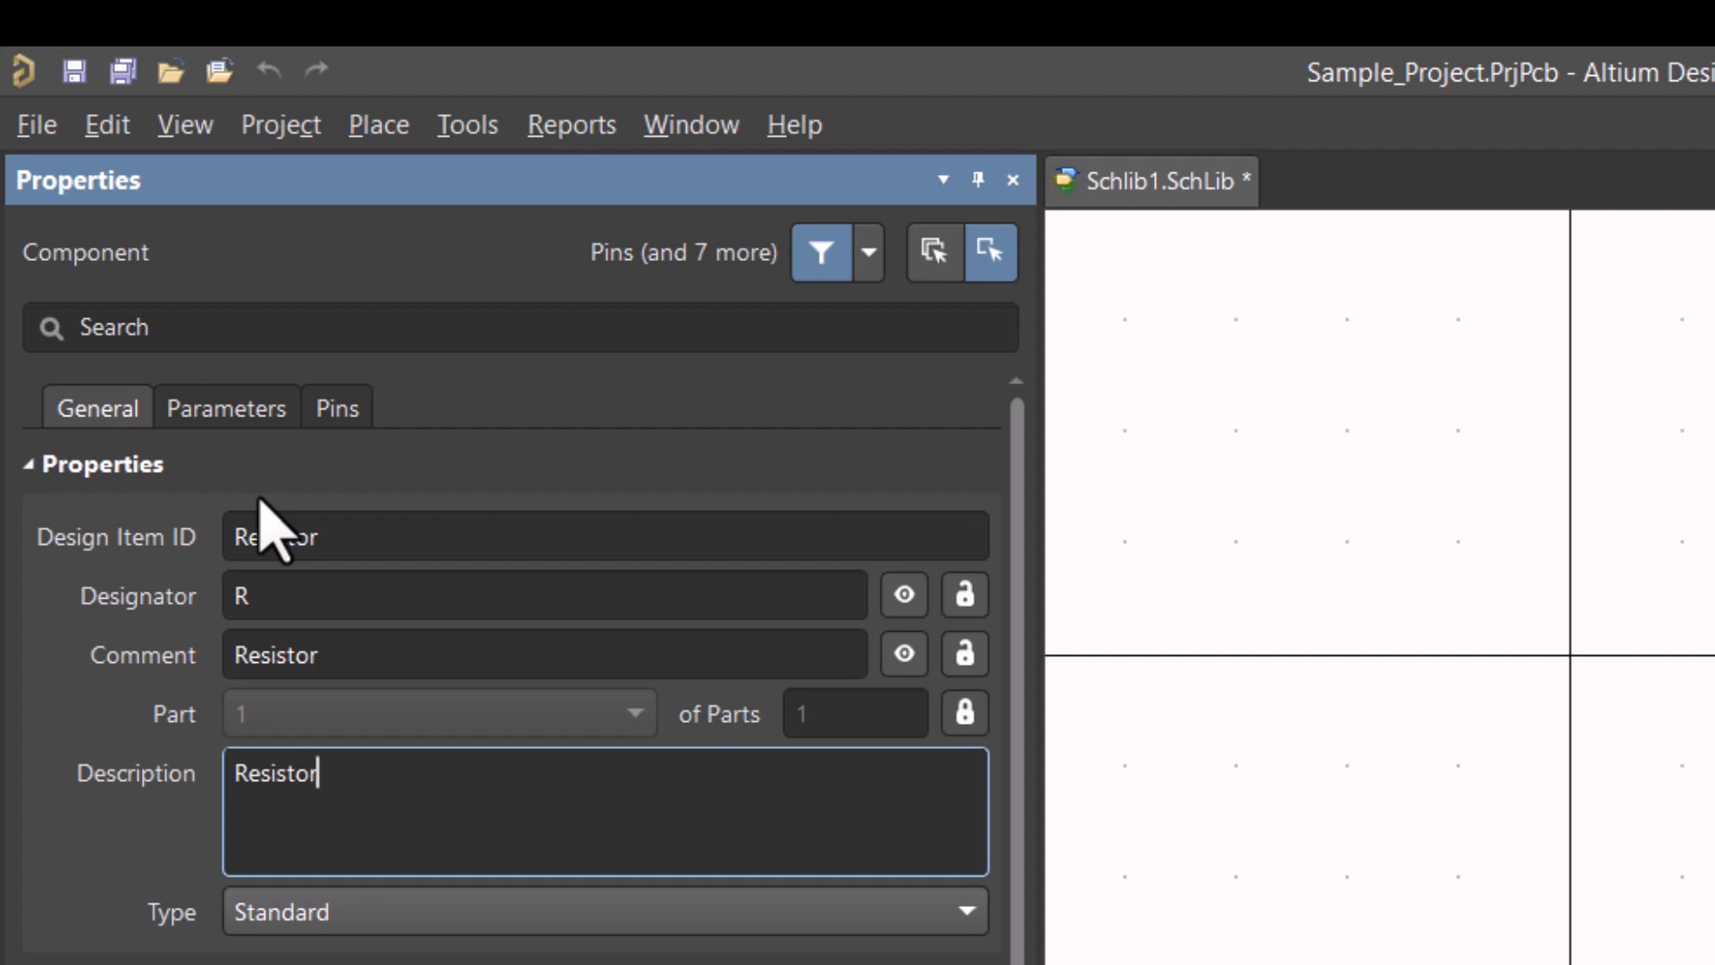
Step: Fill in the component parameters: Class Resistor, Manufacturer Panasonic and Manufacturer PN *Specific PN
click(243, 418)
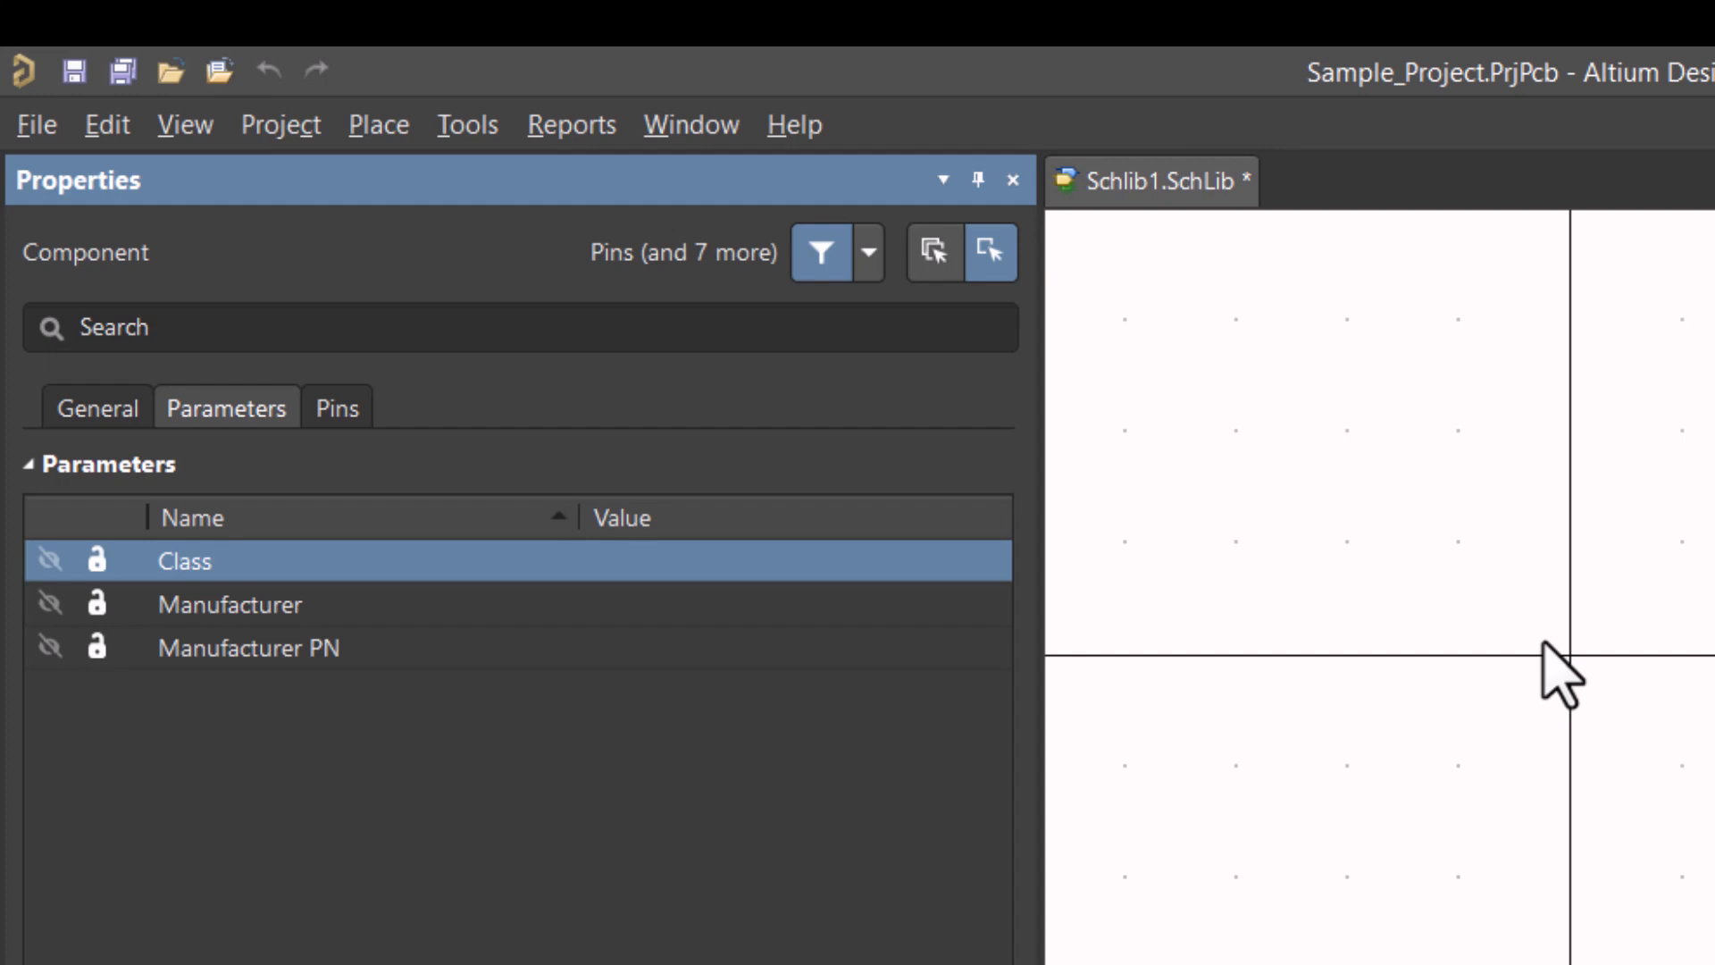
click(734, 564)
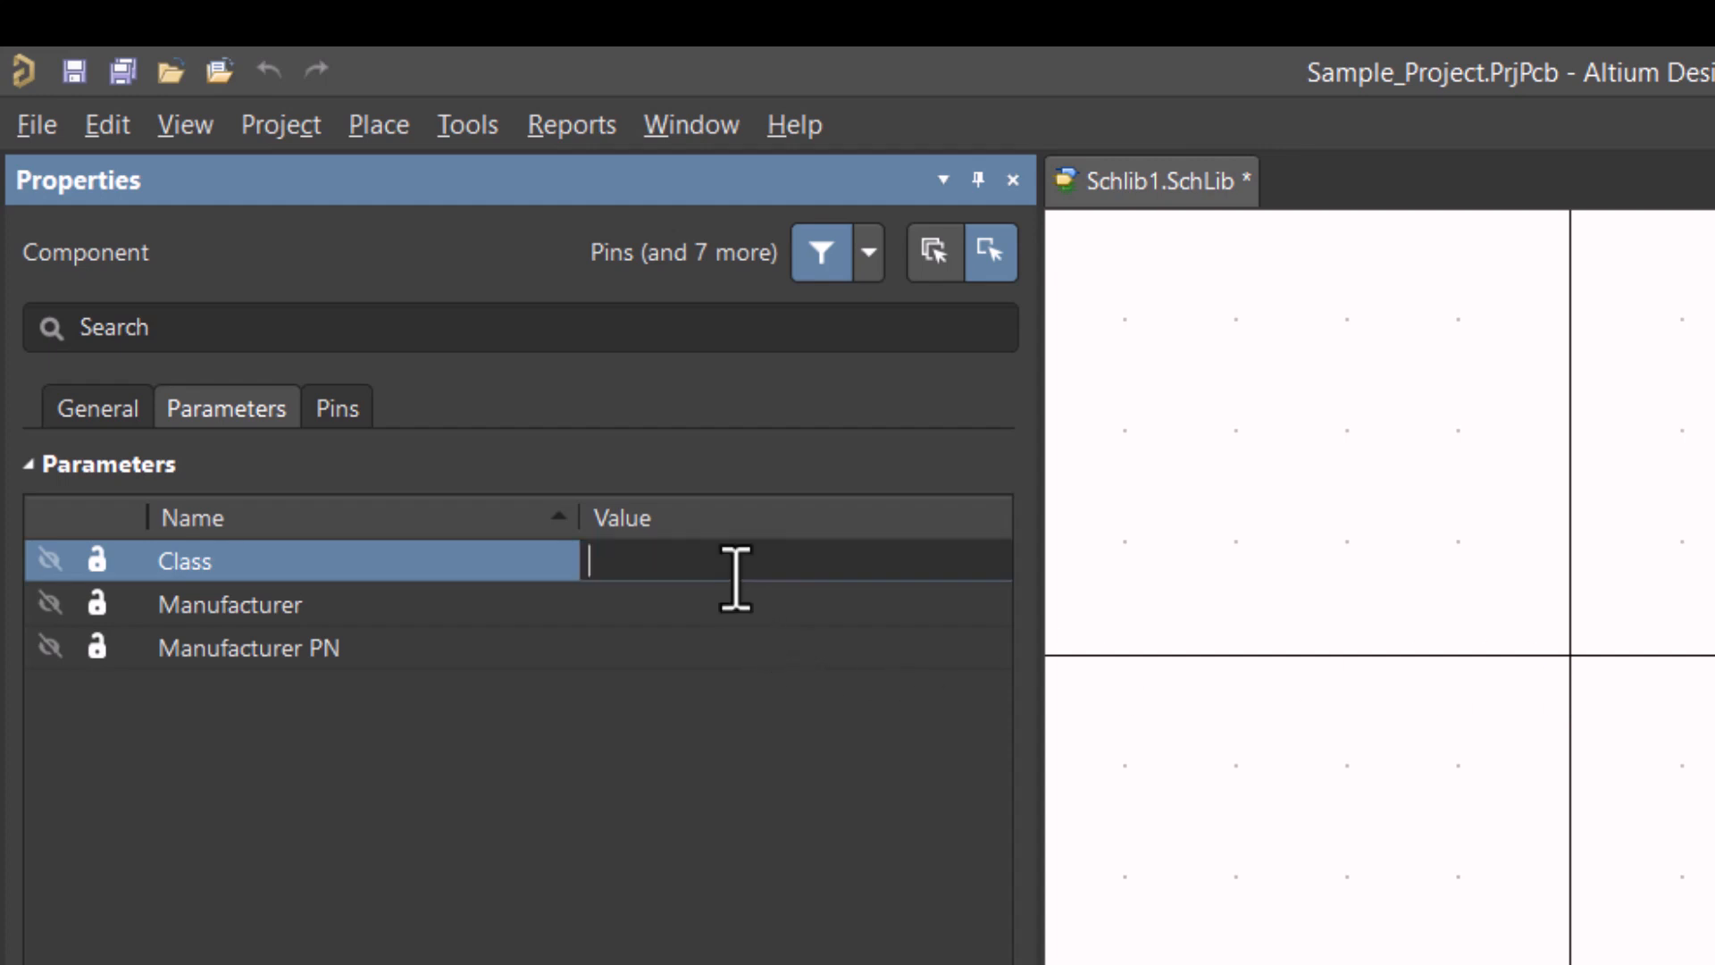
text(Resistor)
click(755, 615)
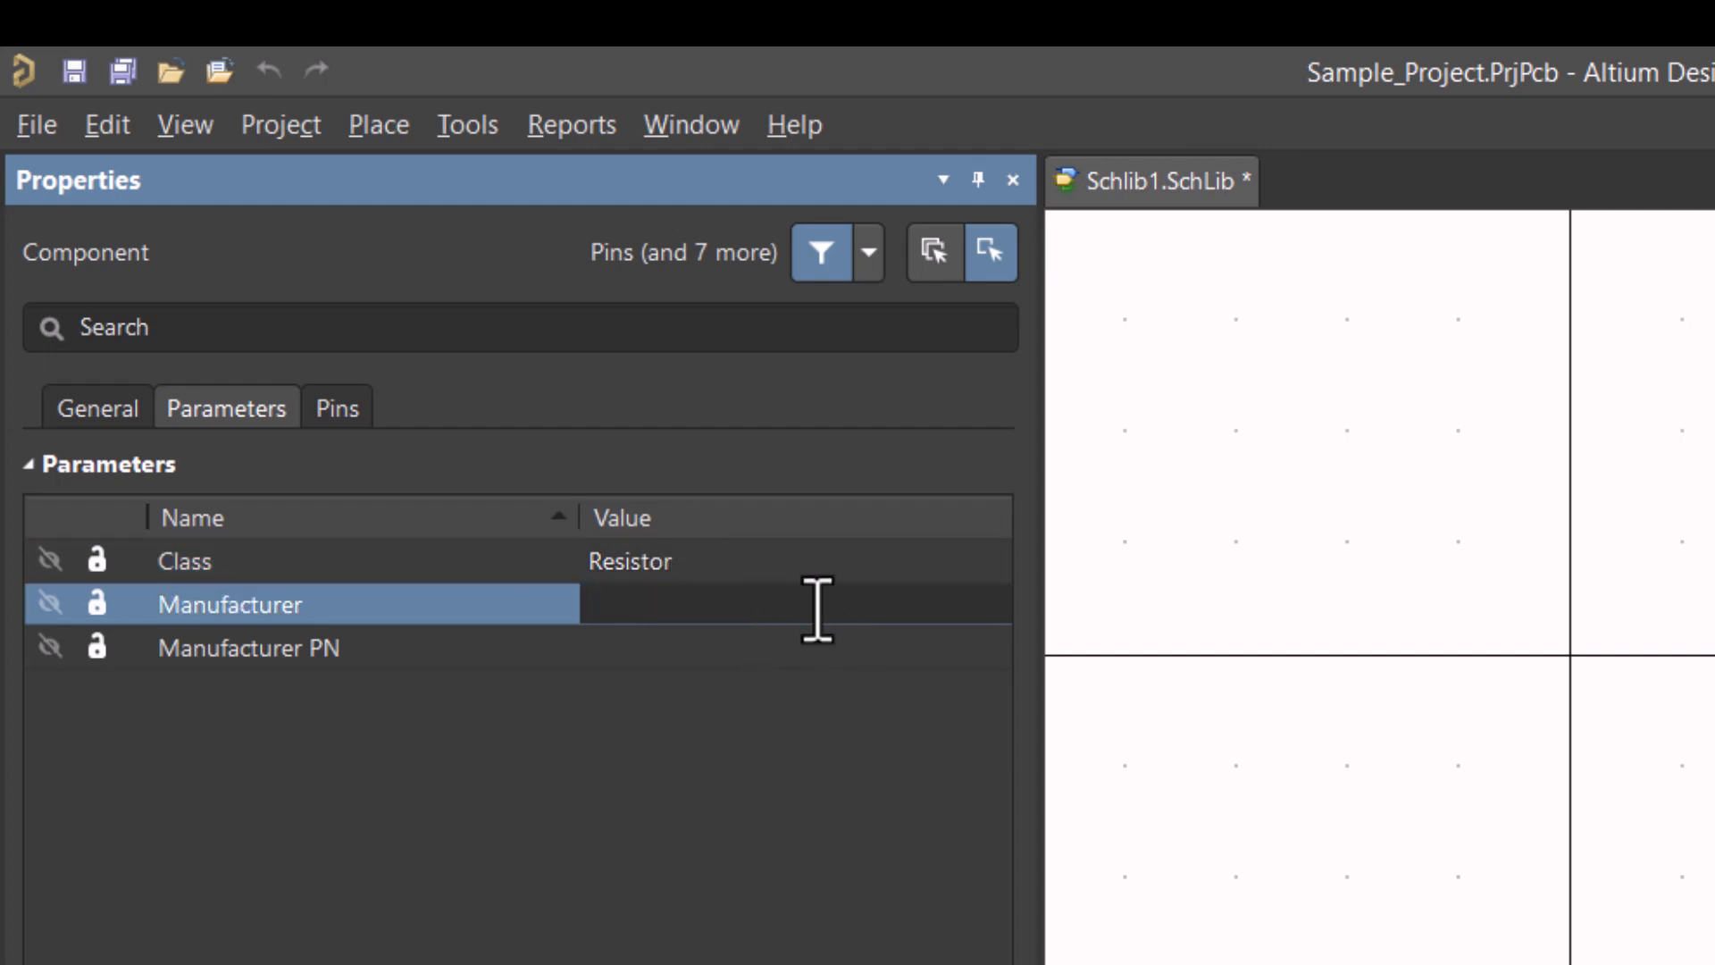
text(Panasonic)
click(715, 650)
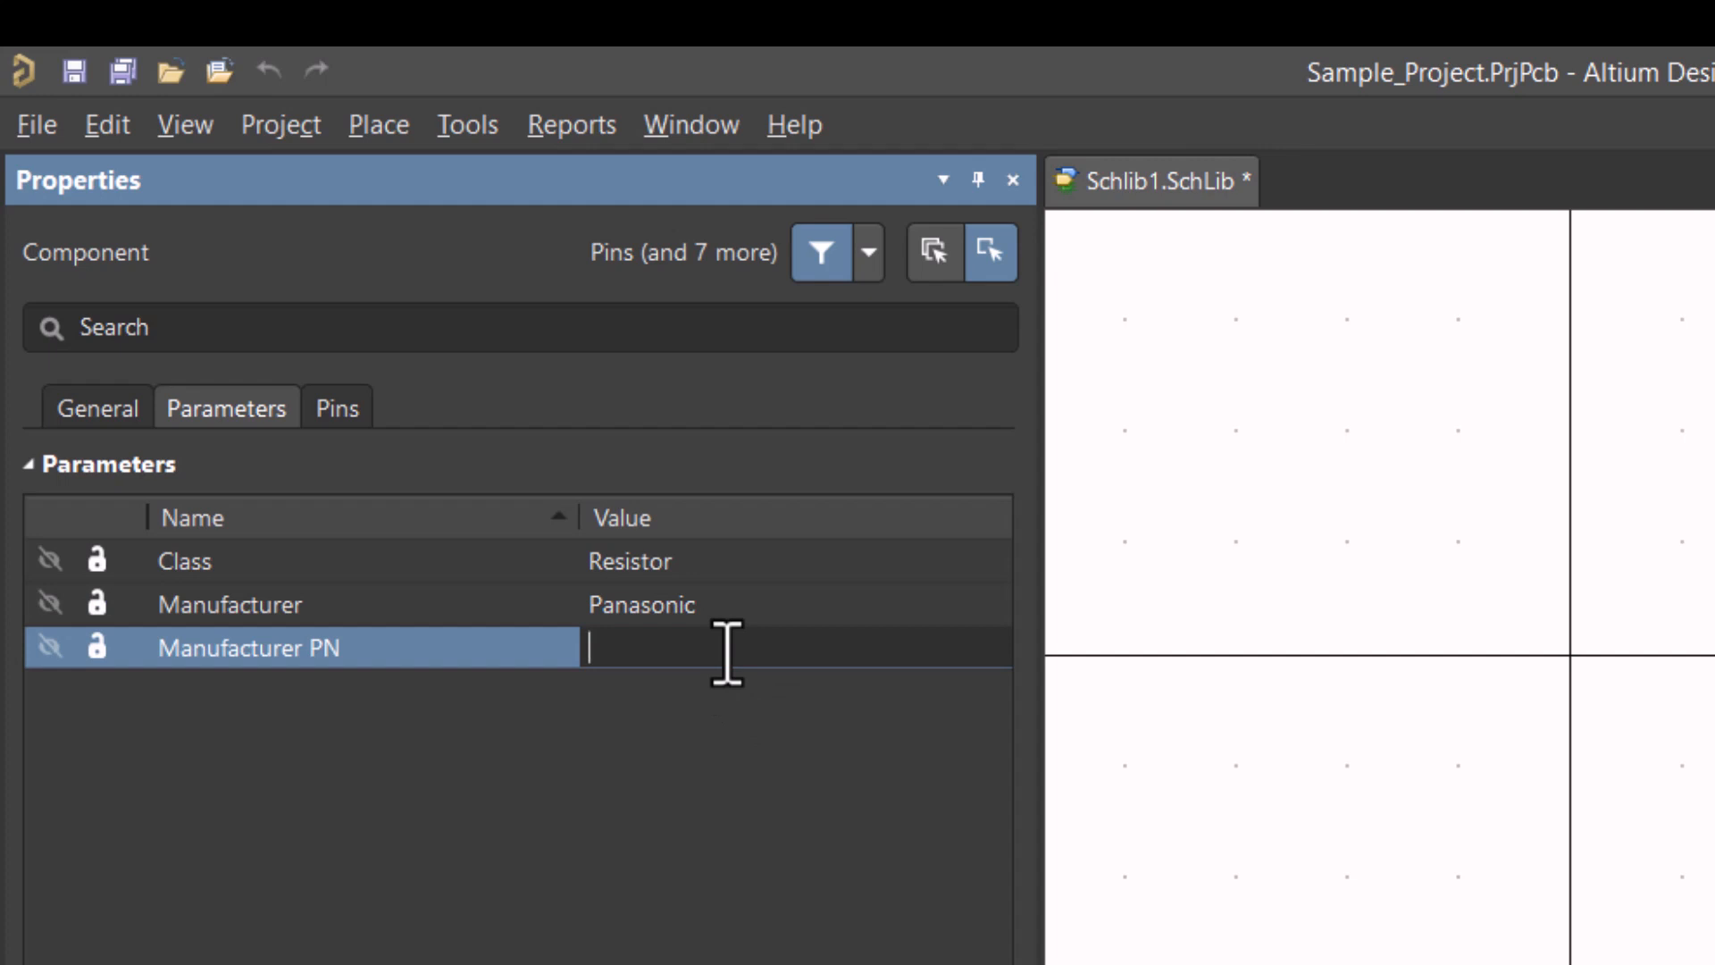
text(*Specific P)
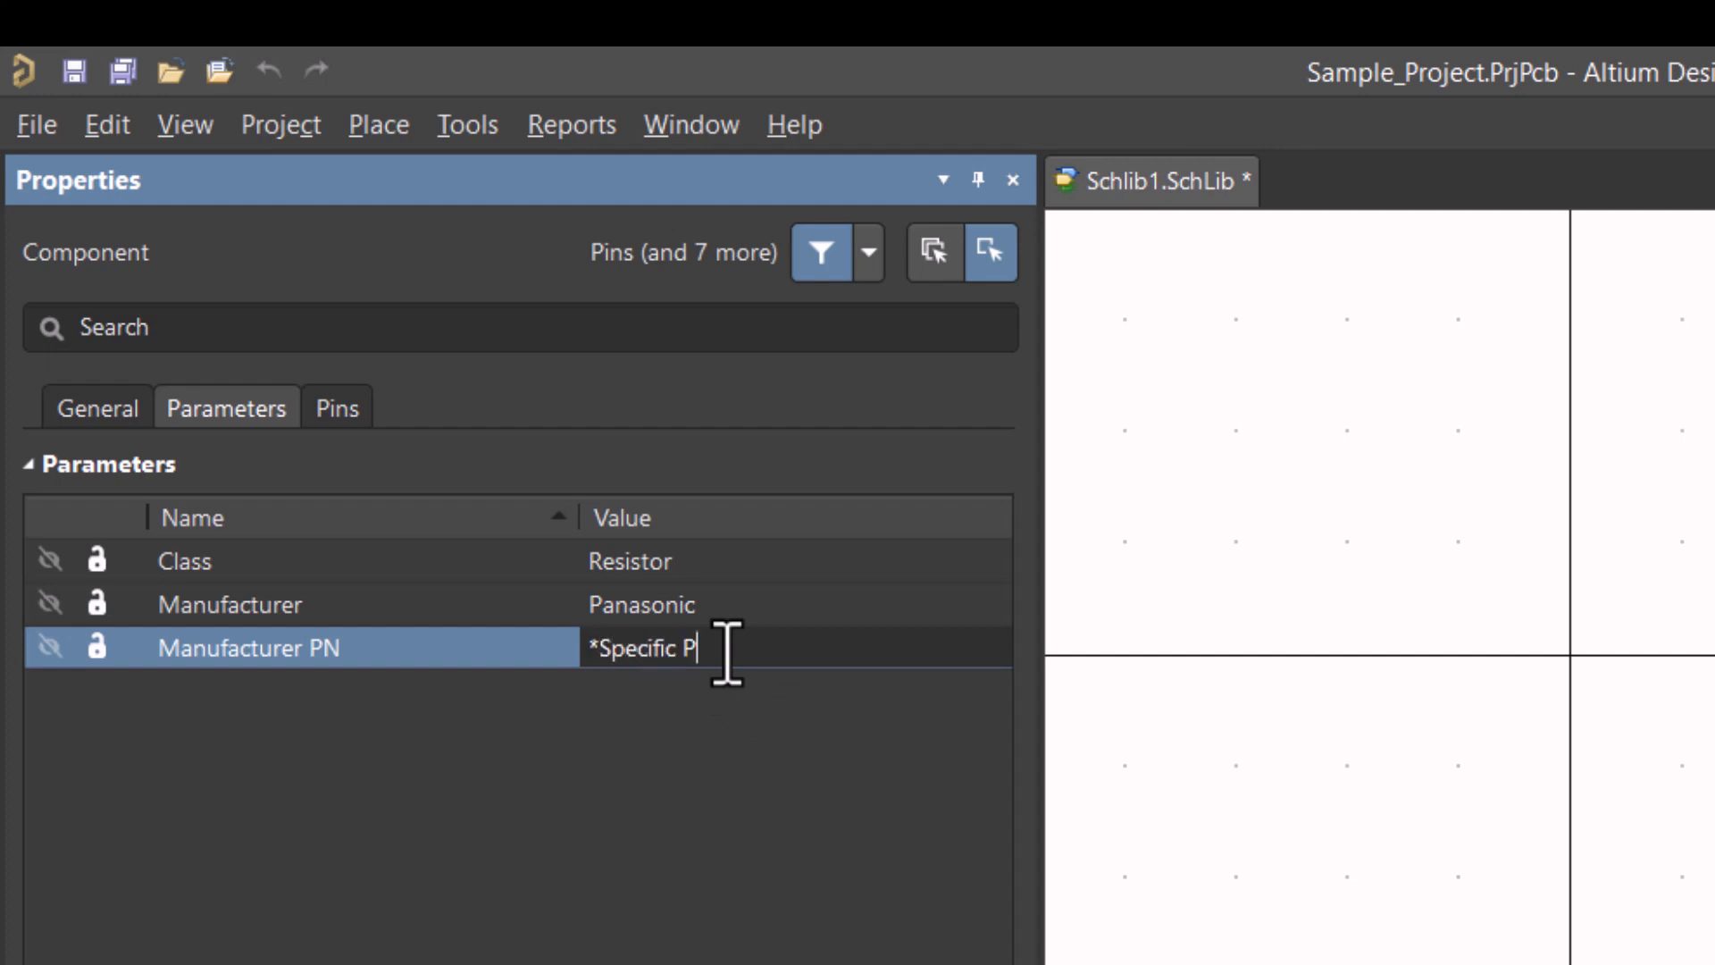
text(N)
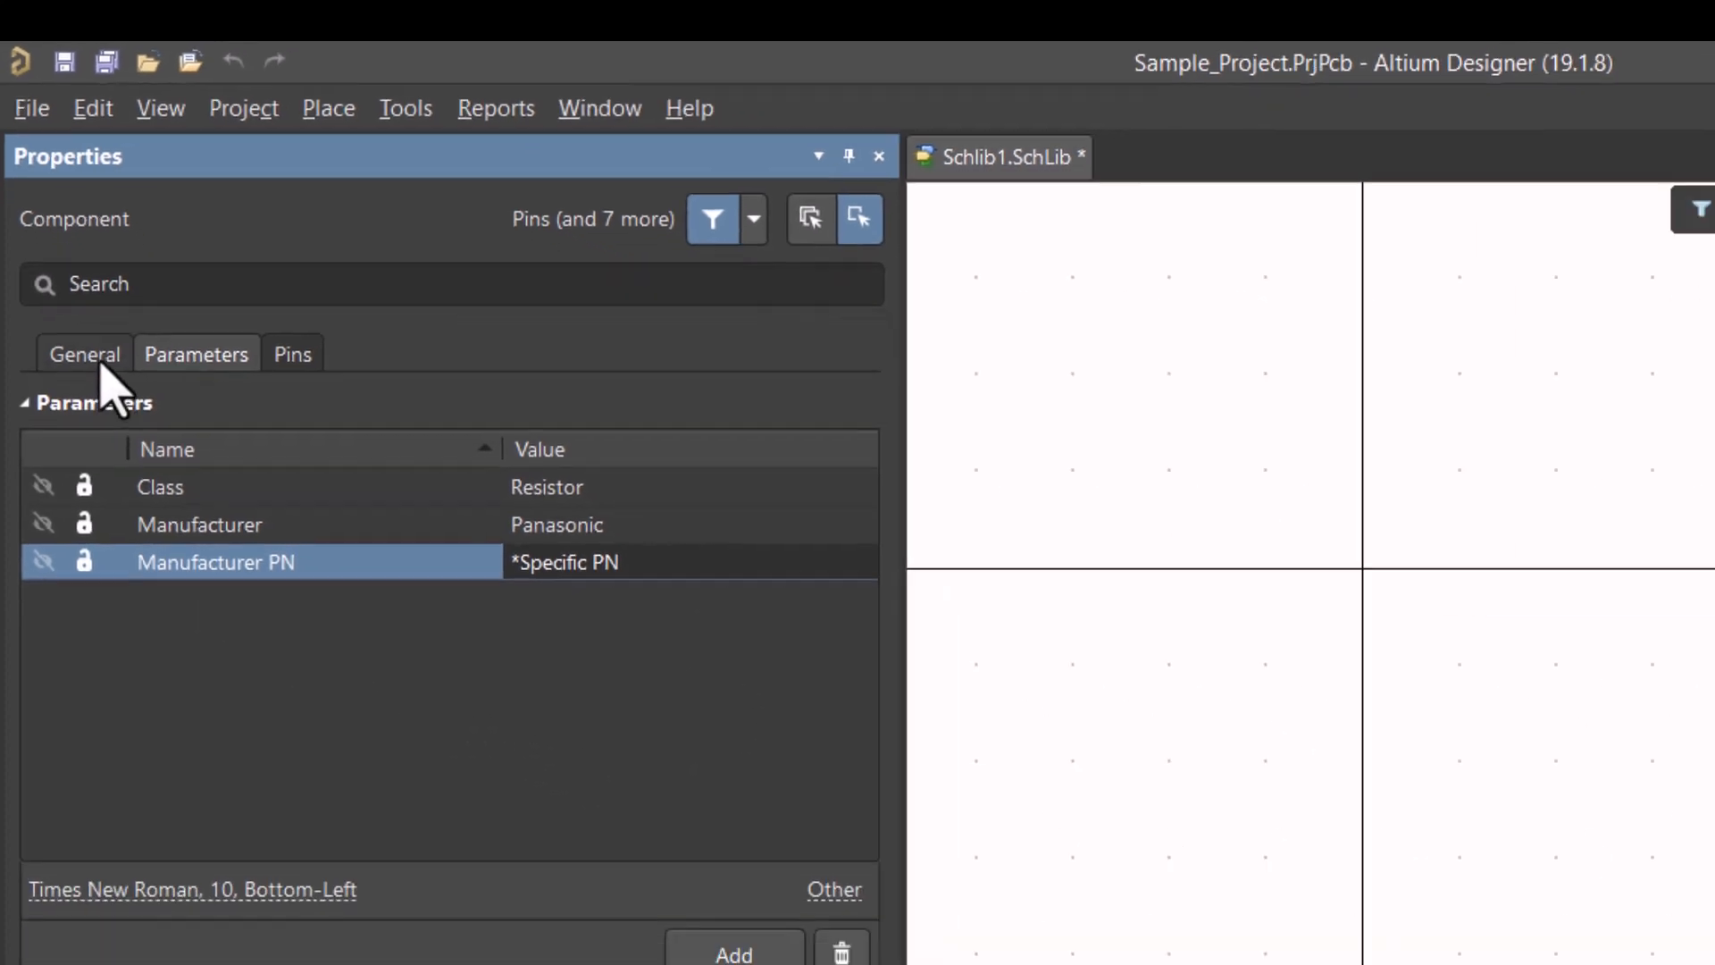
click(93, 408)
right_drag(823, 400, 774, 362)
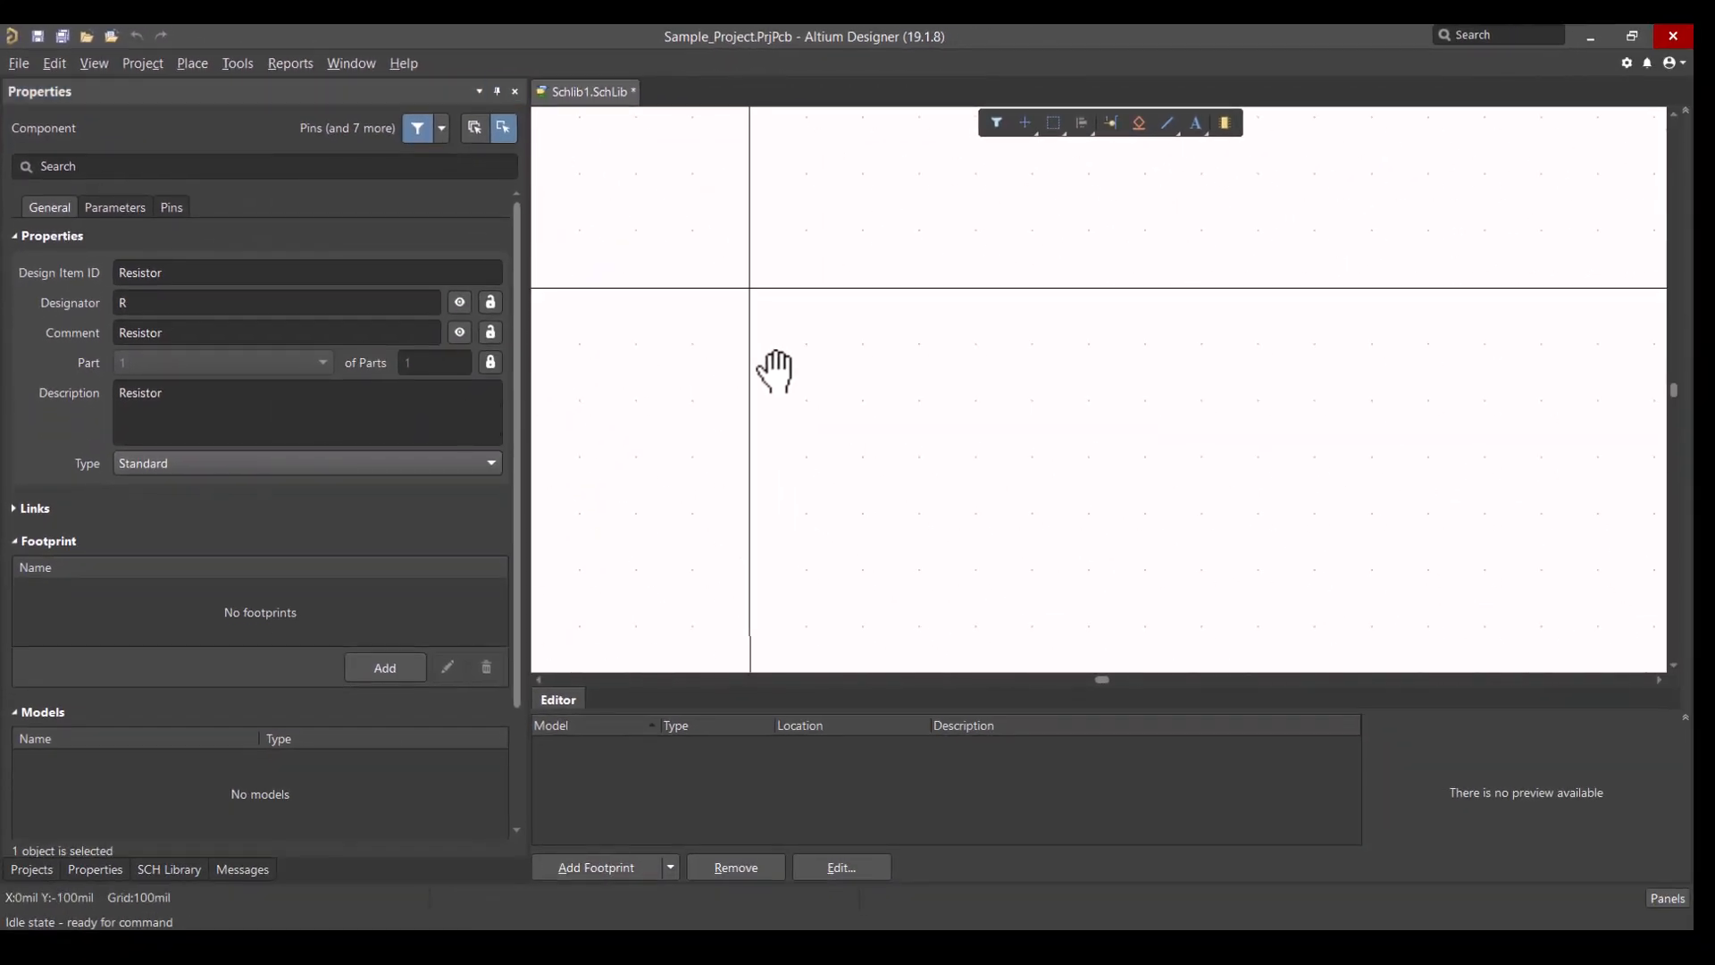
ctrl+scroll(774, 350, down, 1)
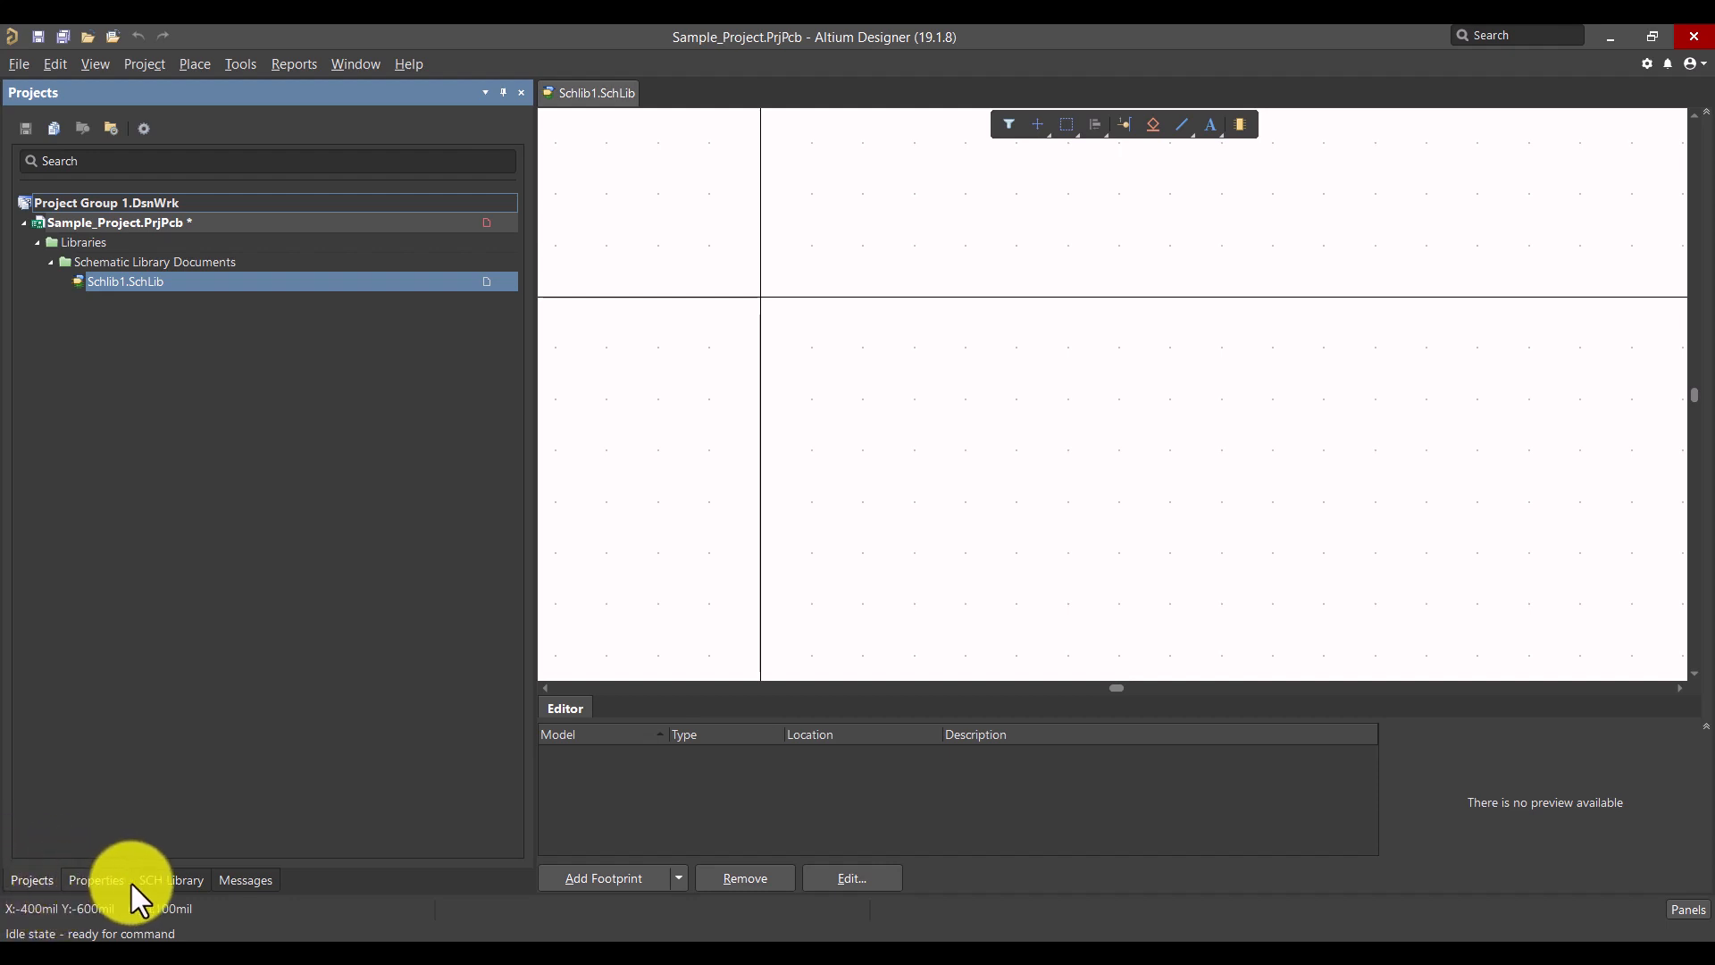
Step: Show the SCH Library component list, close it, and reopen it
click(201, 883)
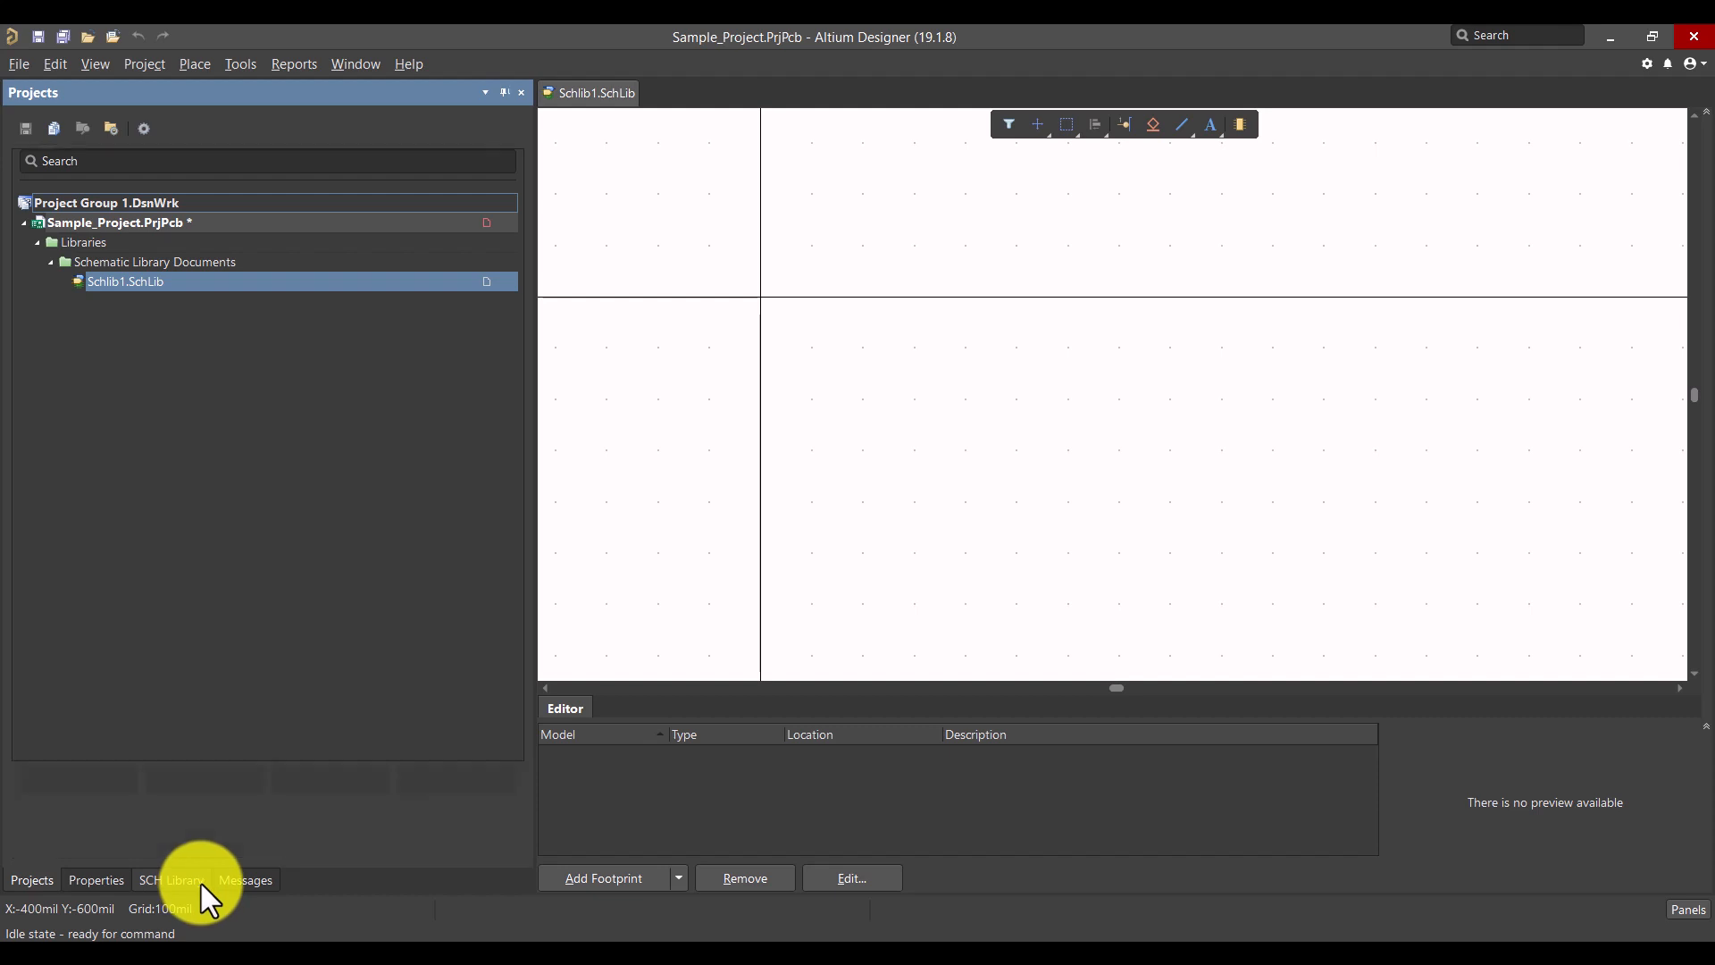
right_click(180, 888)
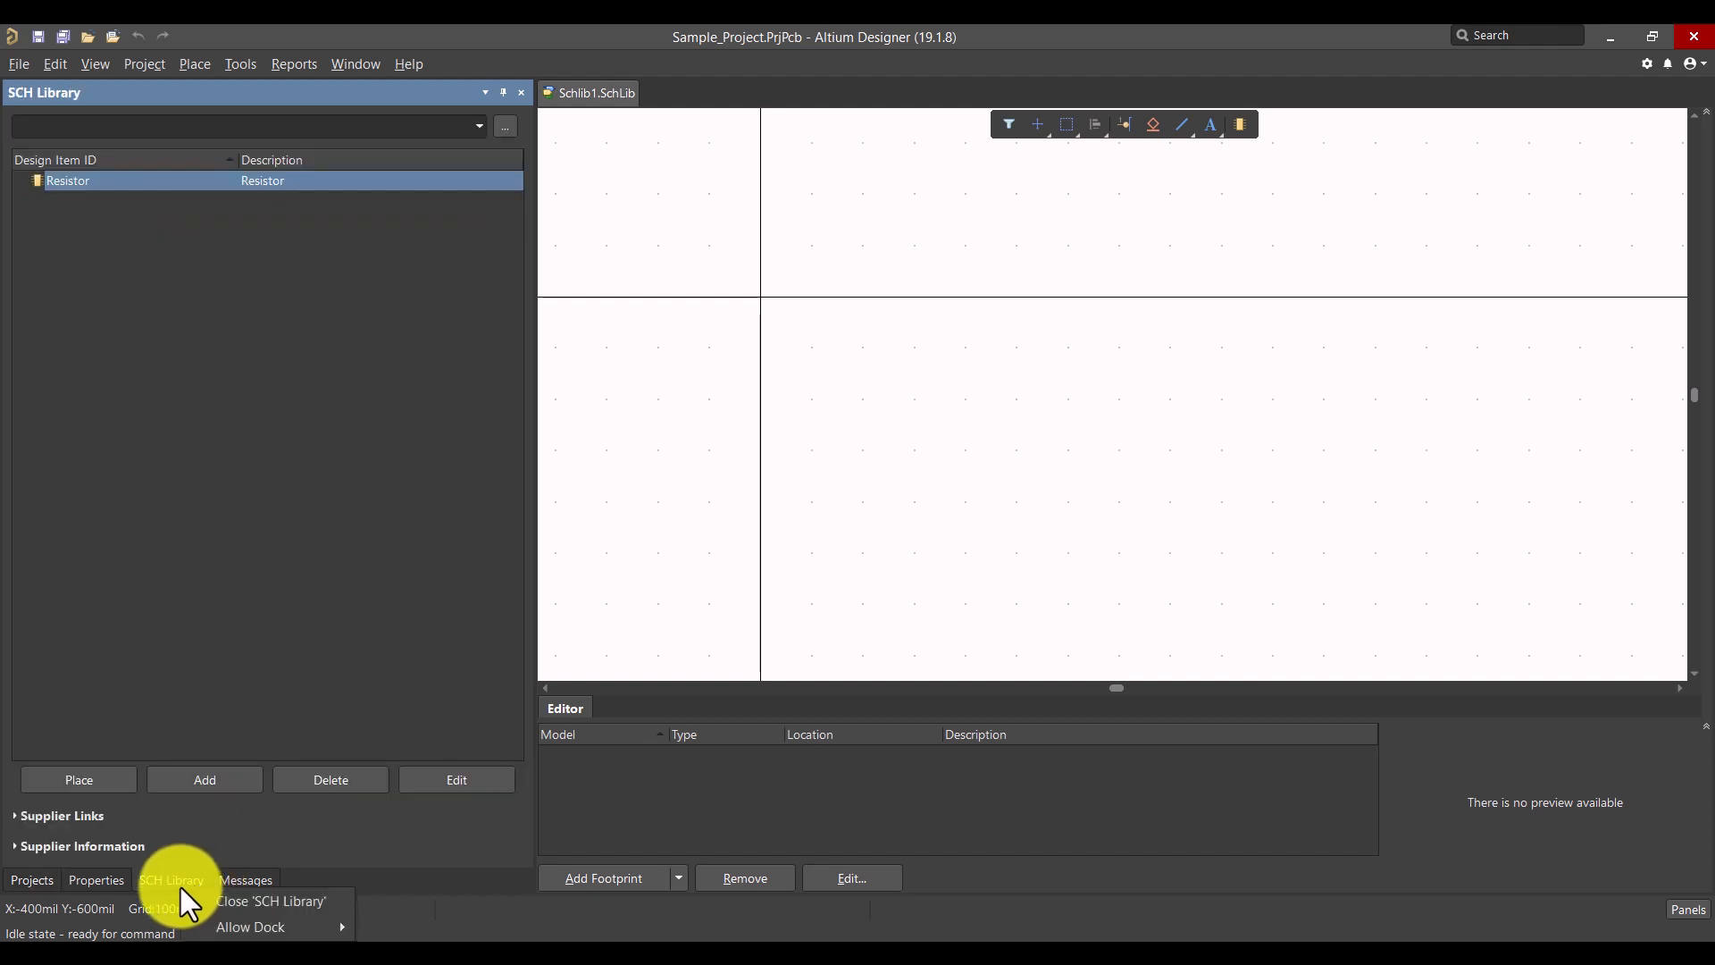
click(232, 903)
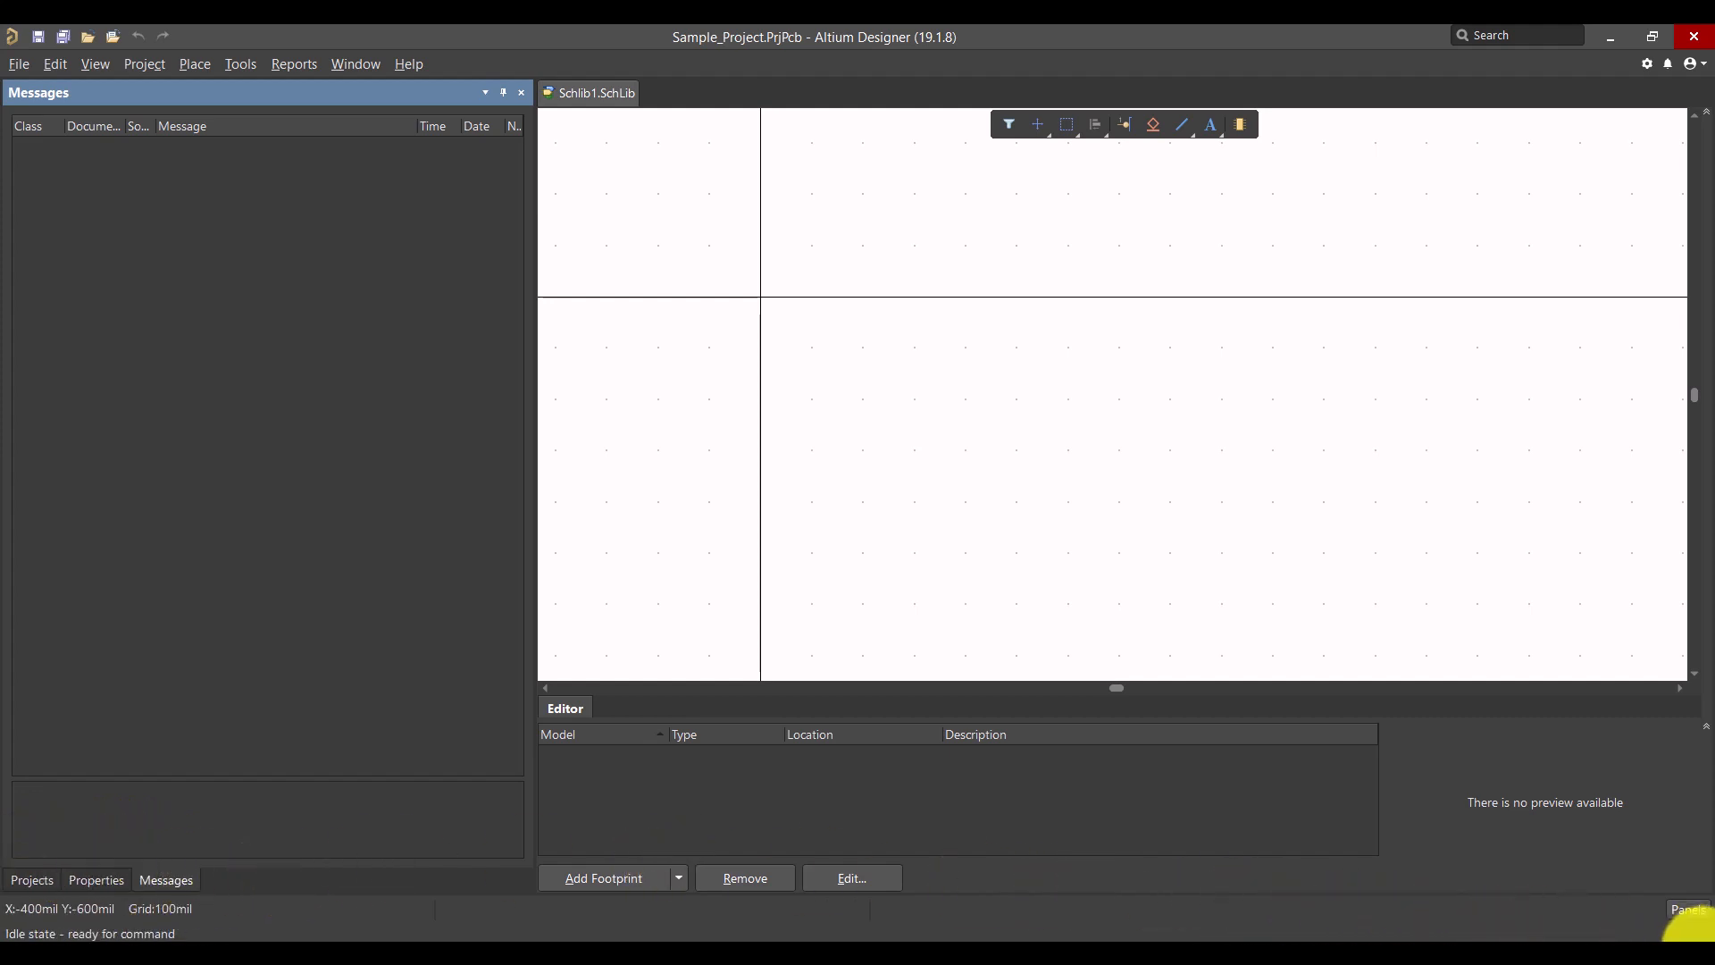
click(1691, 911)
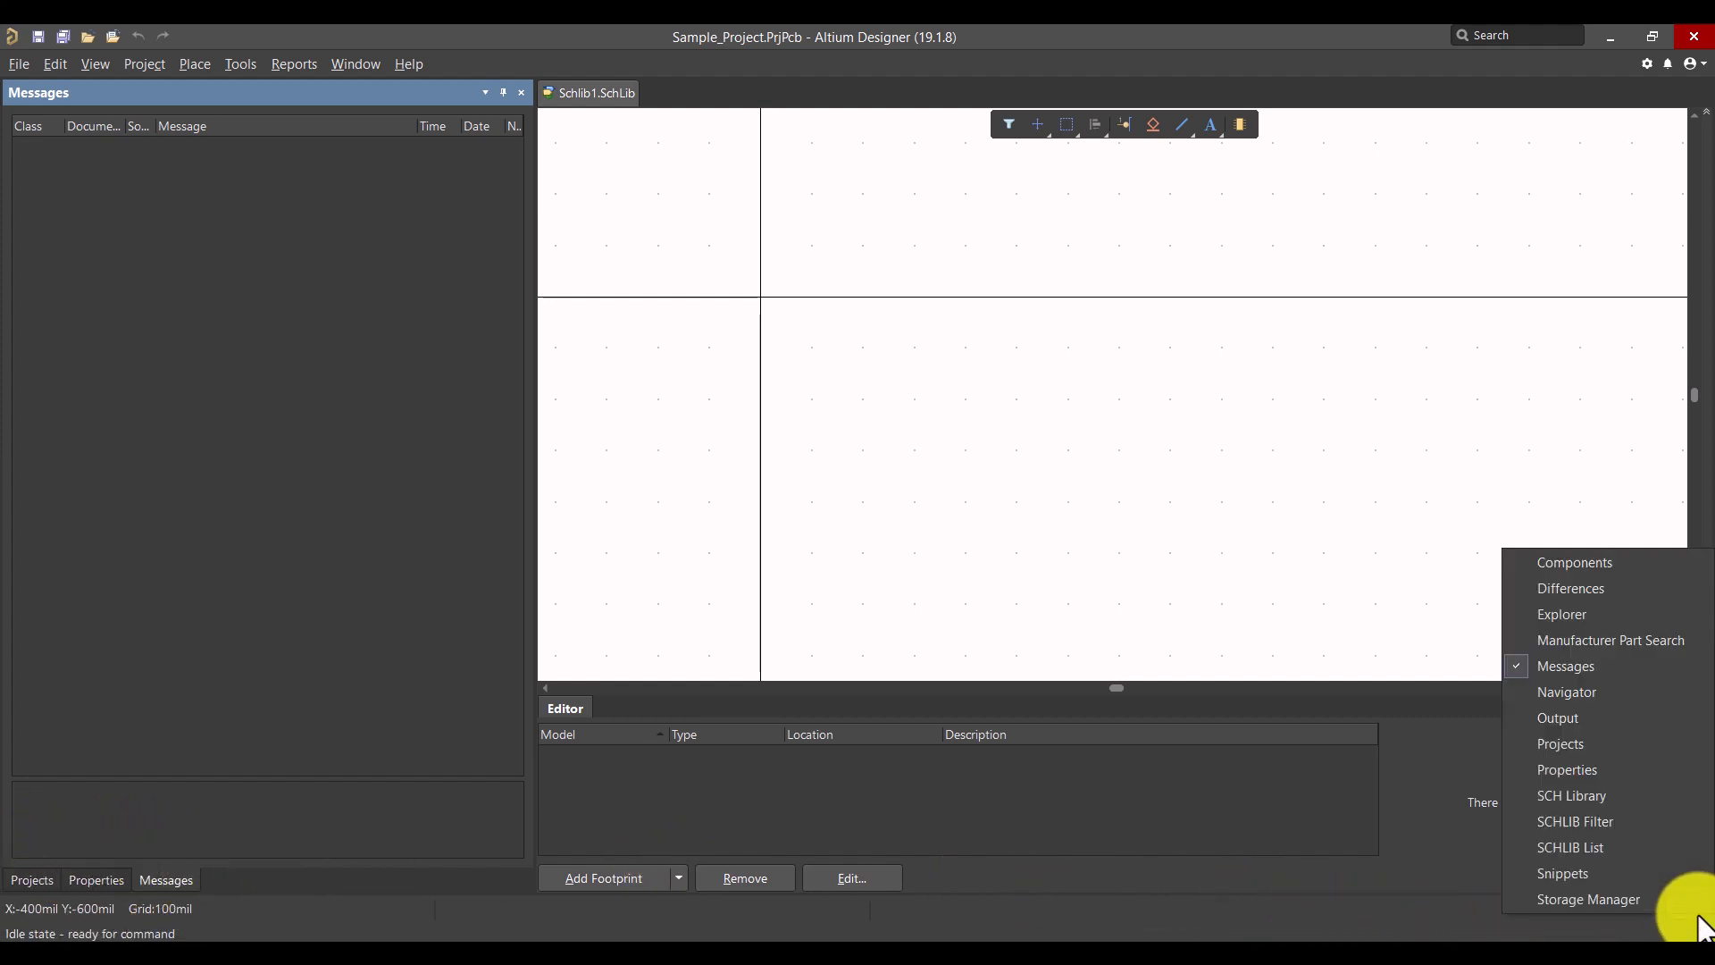
click(1624, 797)
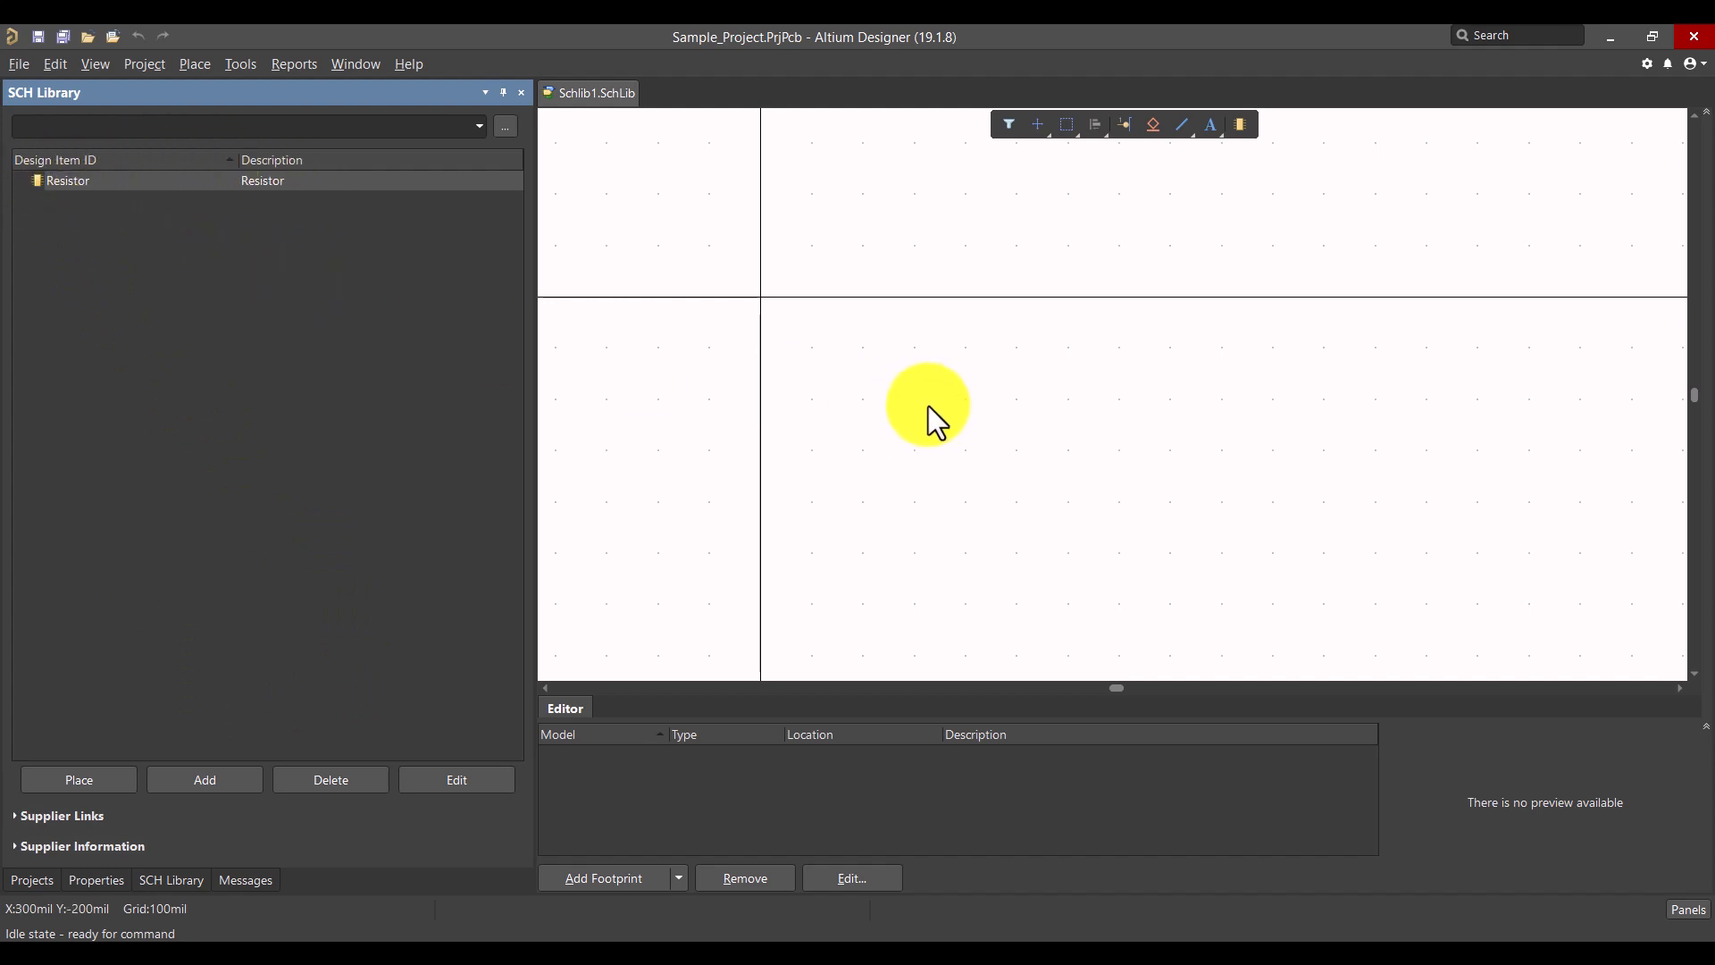
Step: Start drawing a line from the origin of the Resistor symbol along the horizontal axis
right_drag(780, 361, 857, 359)
ctrl+scroll(858, 346, down, 1)
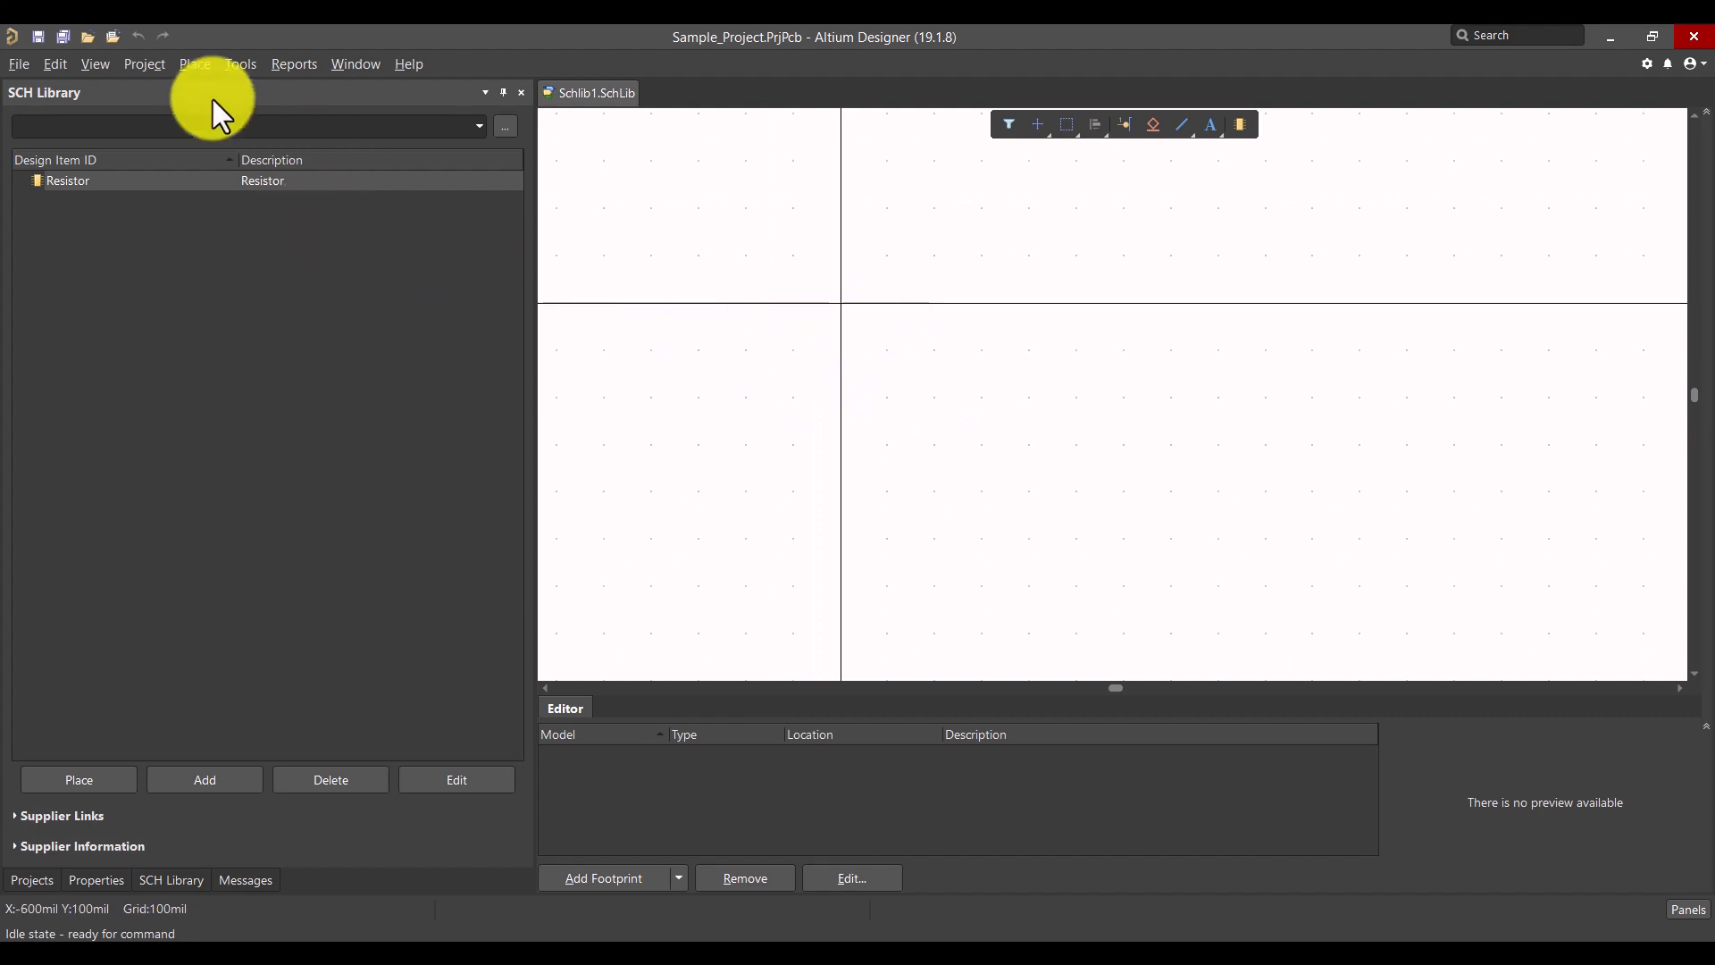
click(182, 72)
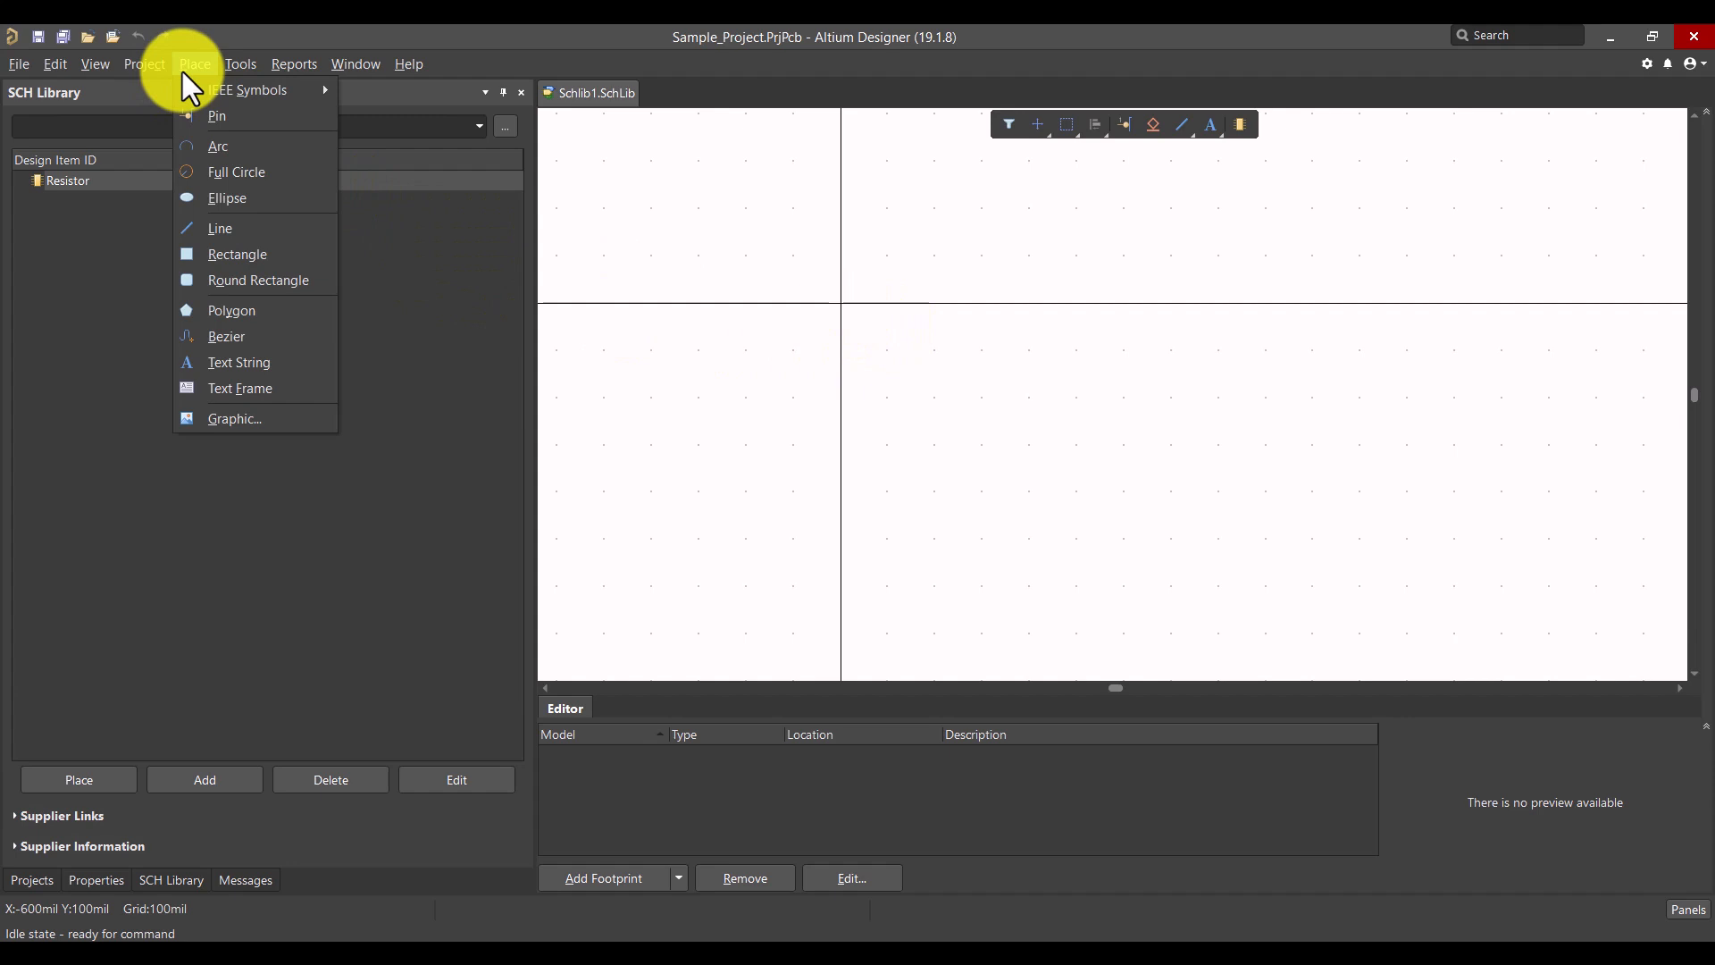
click(228, 230)
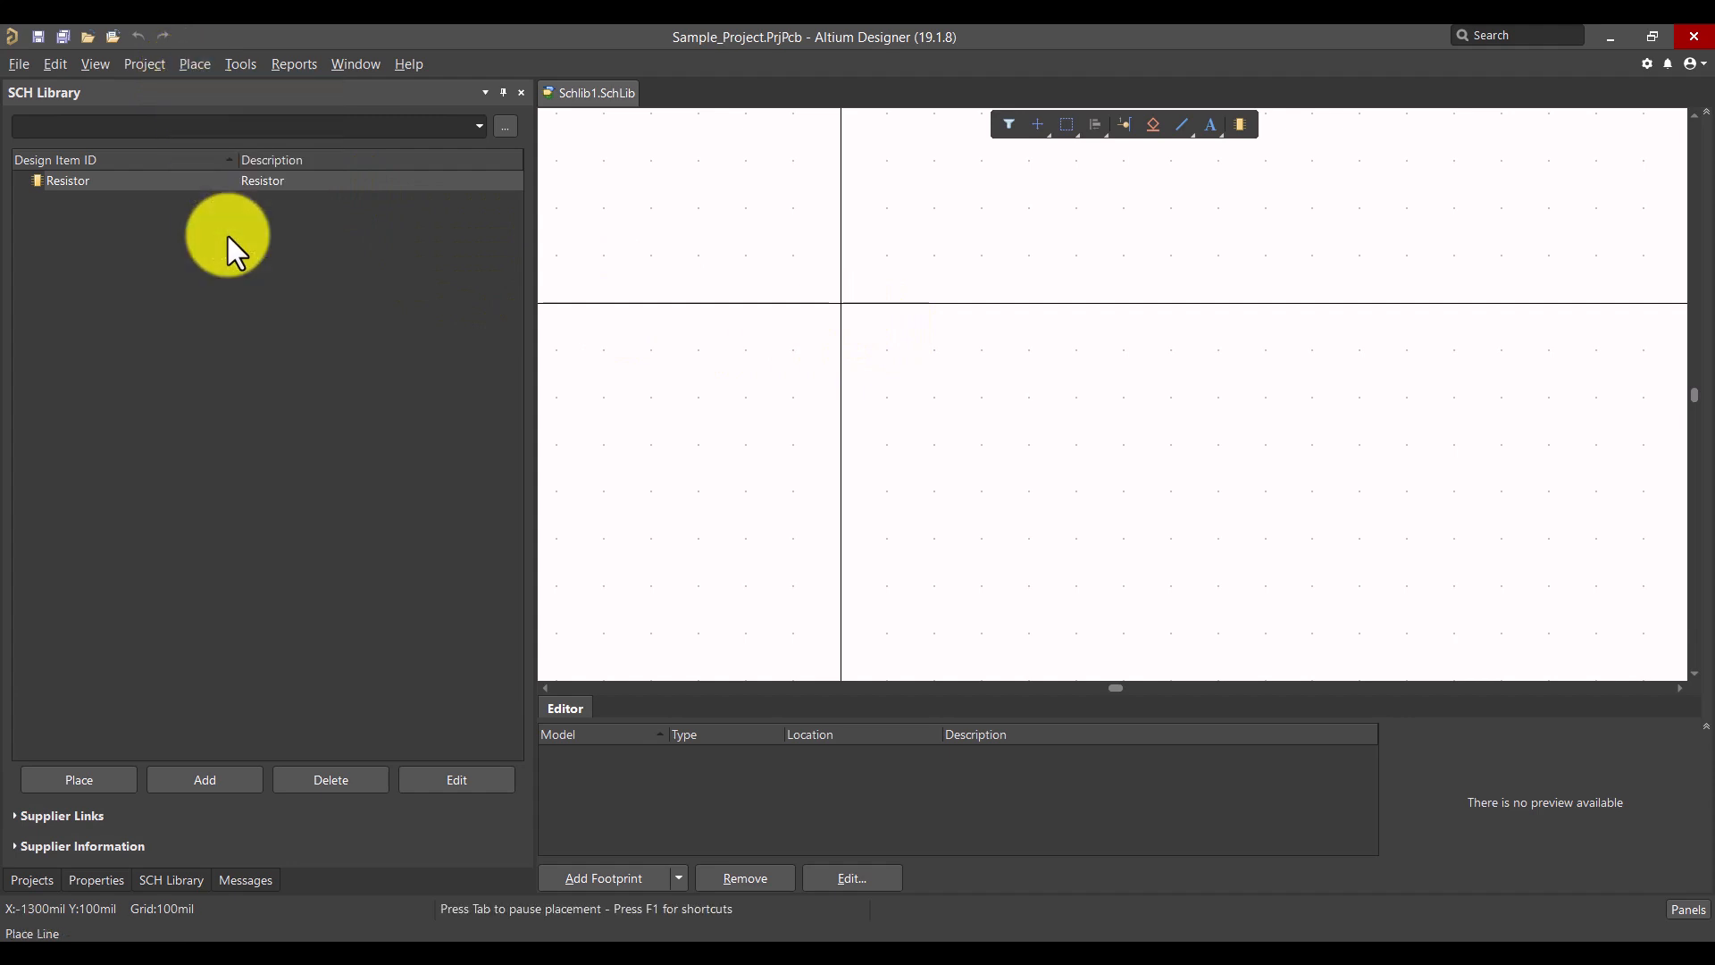
click(850, 307)
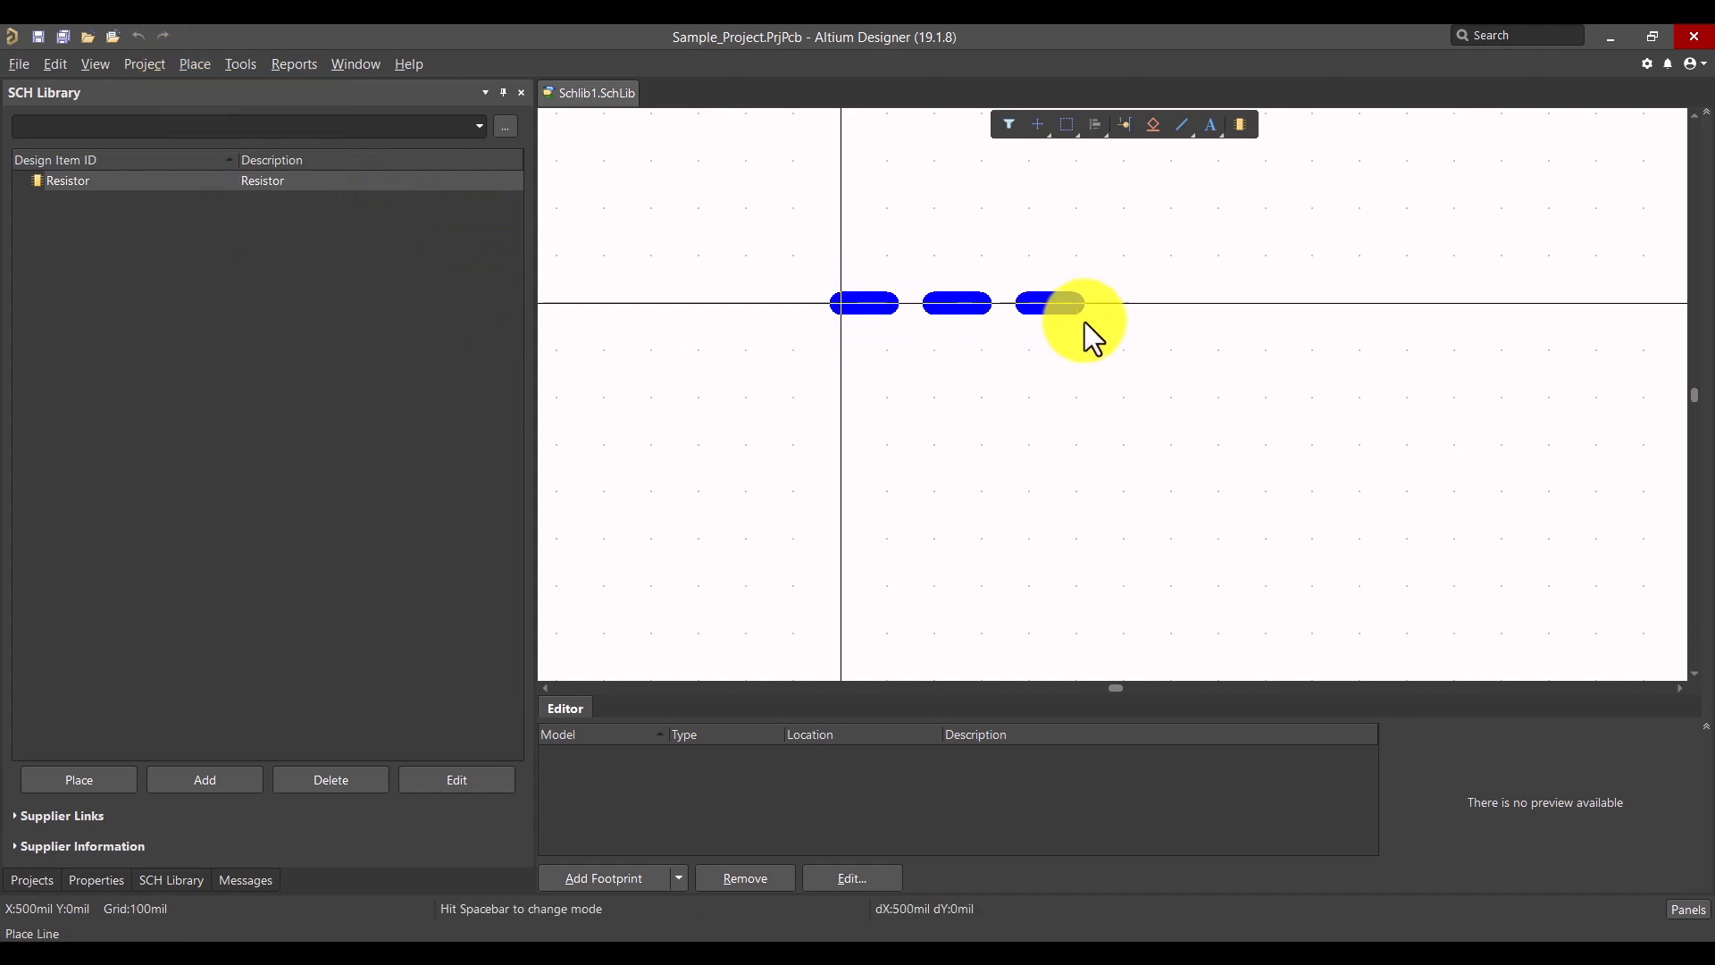
right_drag(1210, 316, 942, 329)
ctrl+scroll(942, 329, down, 2)
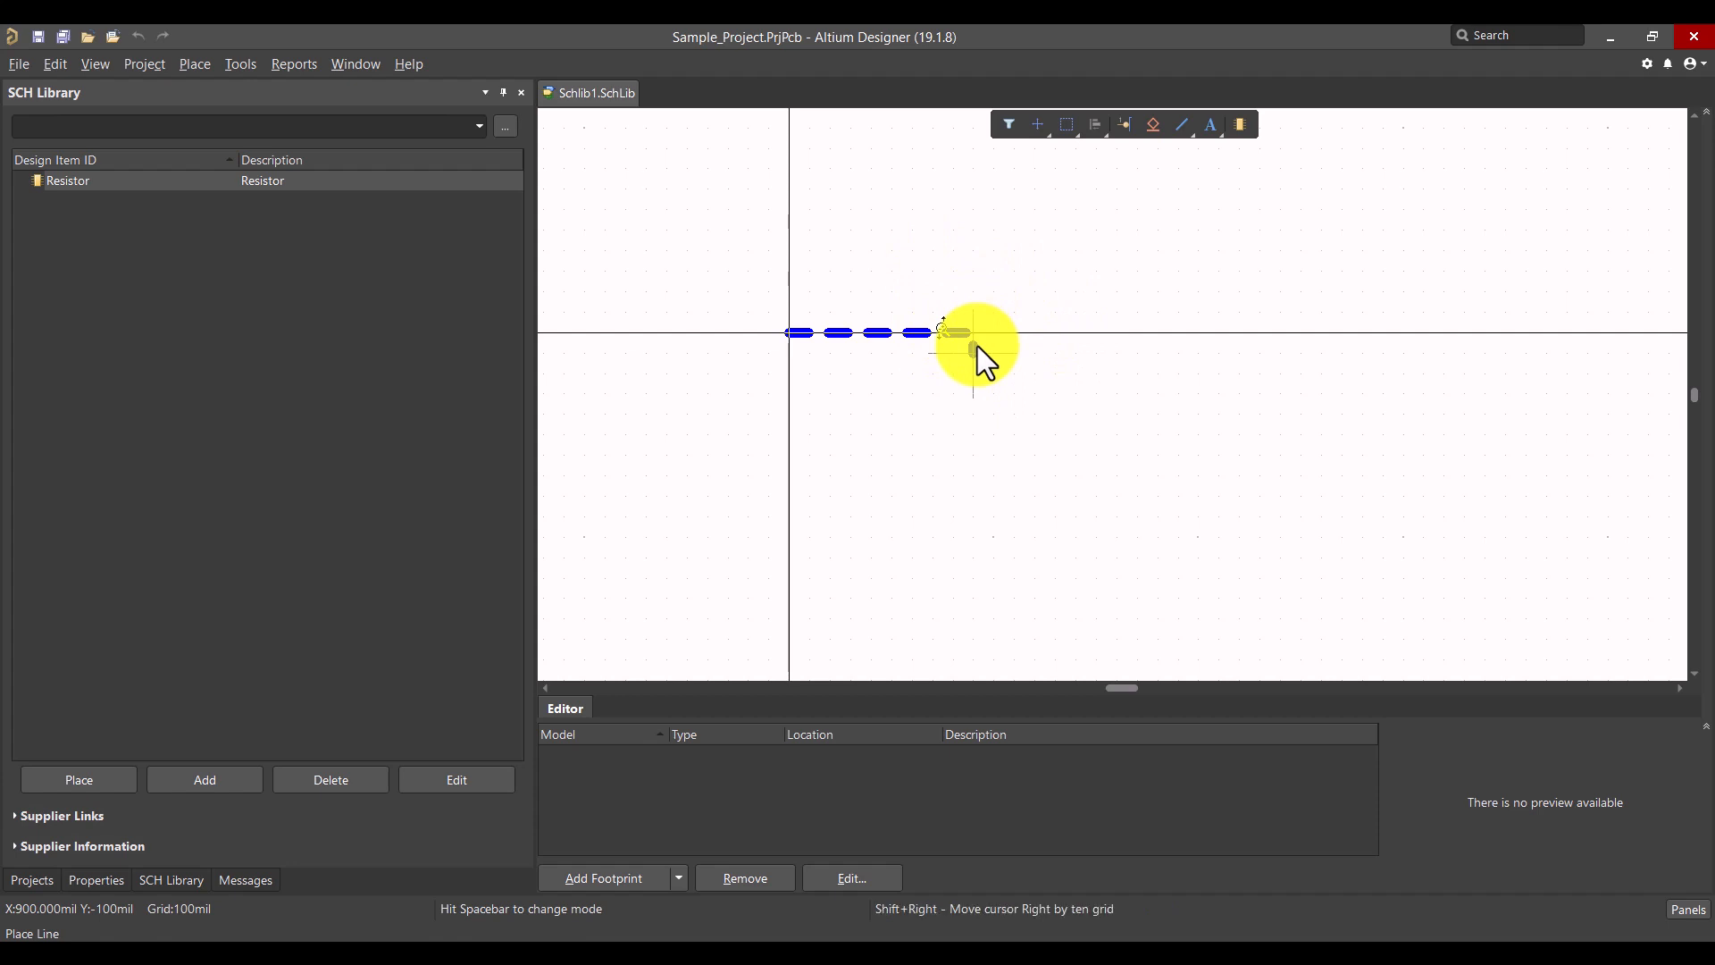
Step: Pause the line placement and set the line width to Medium
key(Tab)
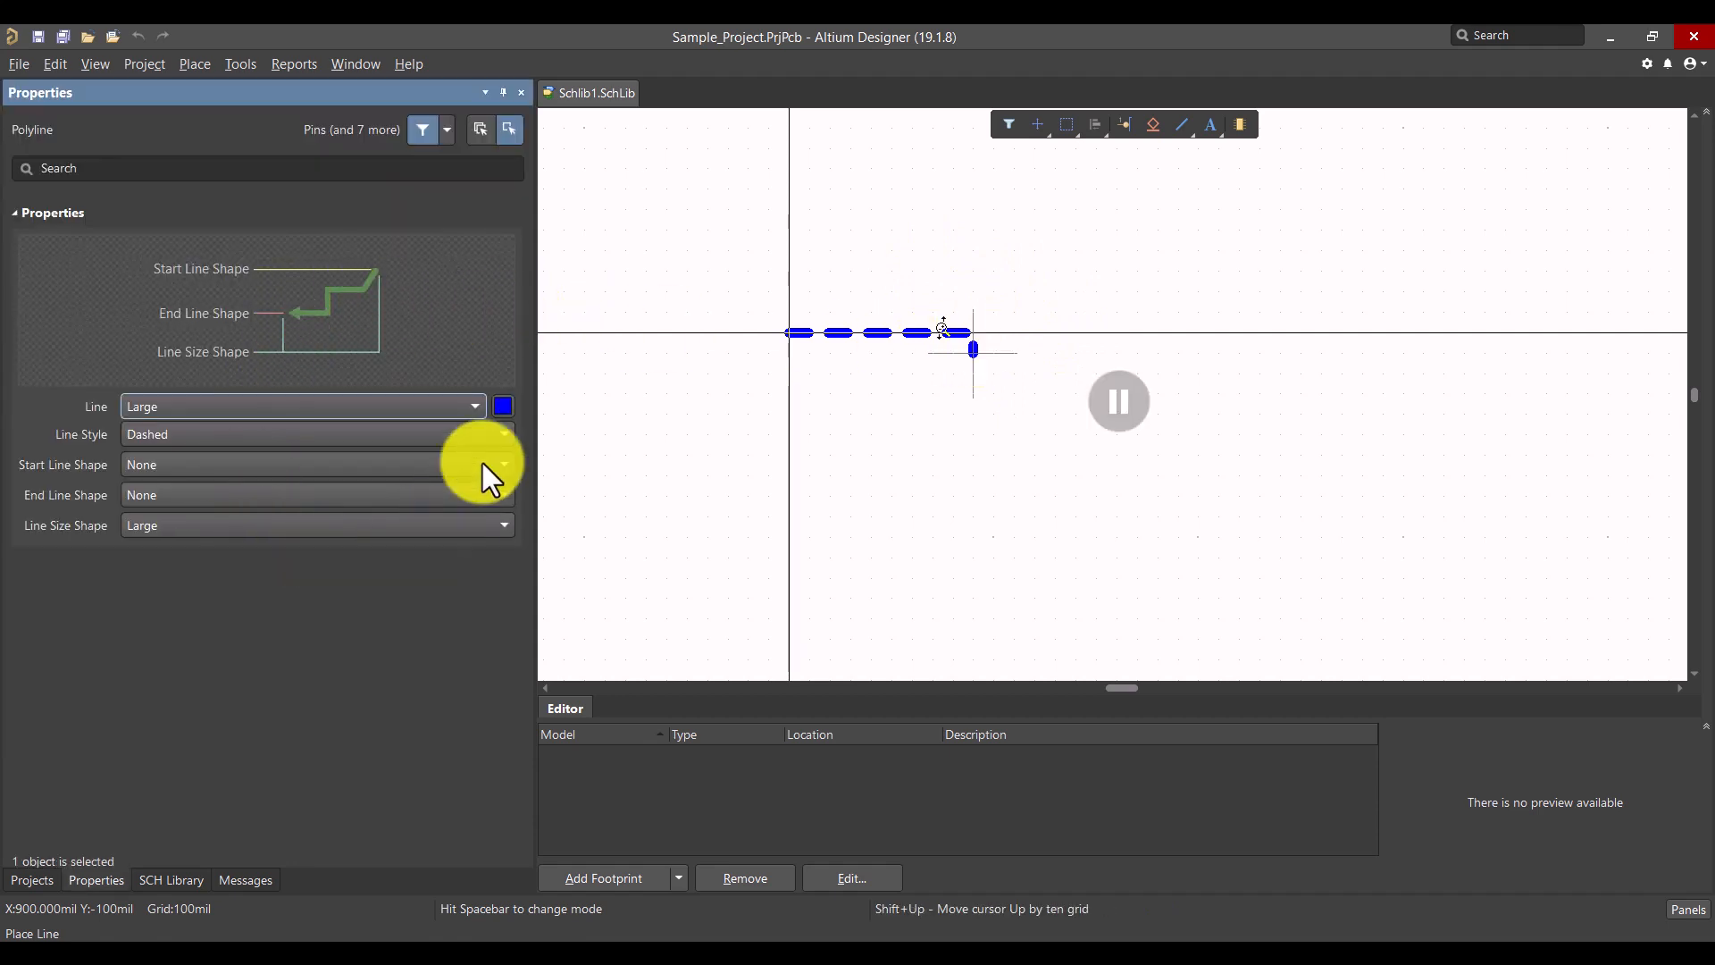
click(157, 415)
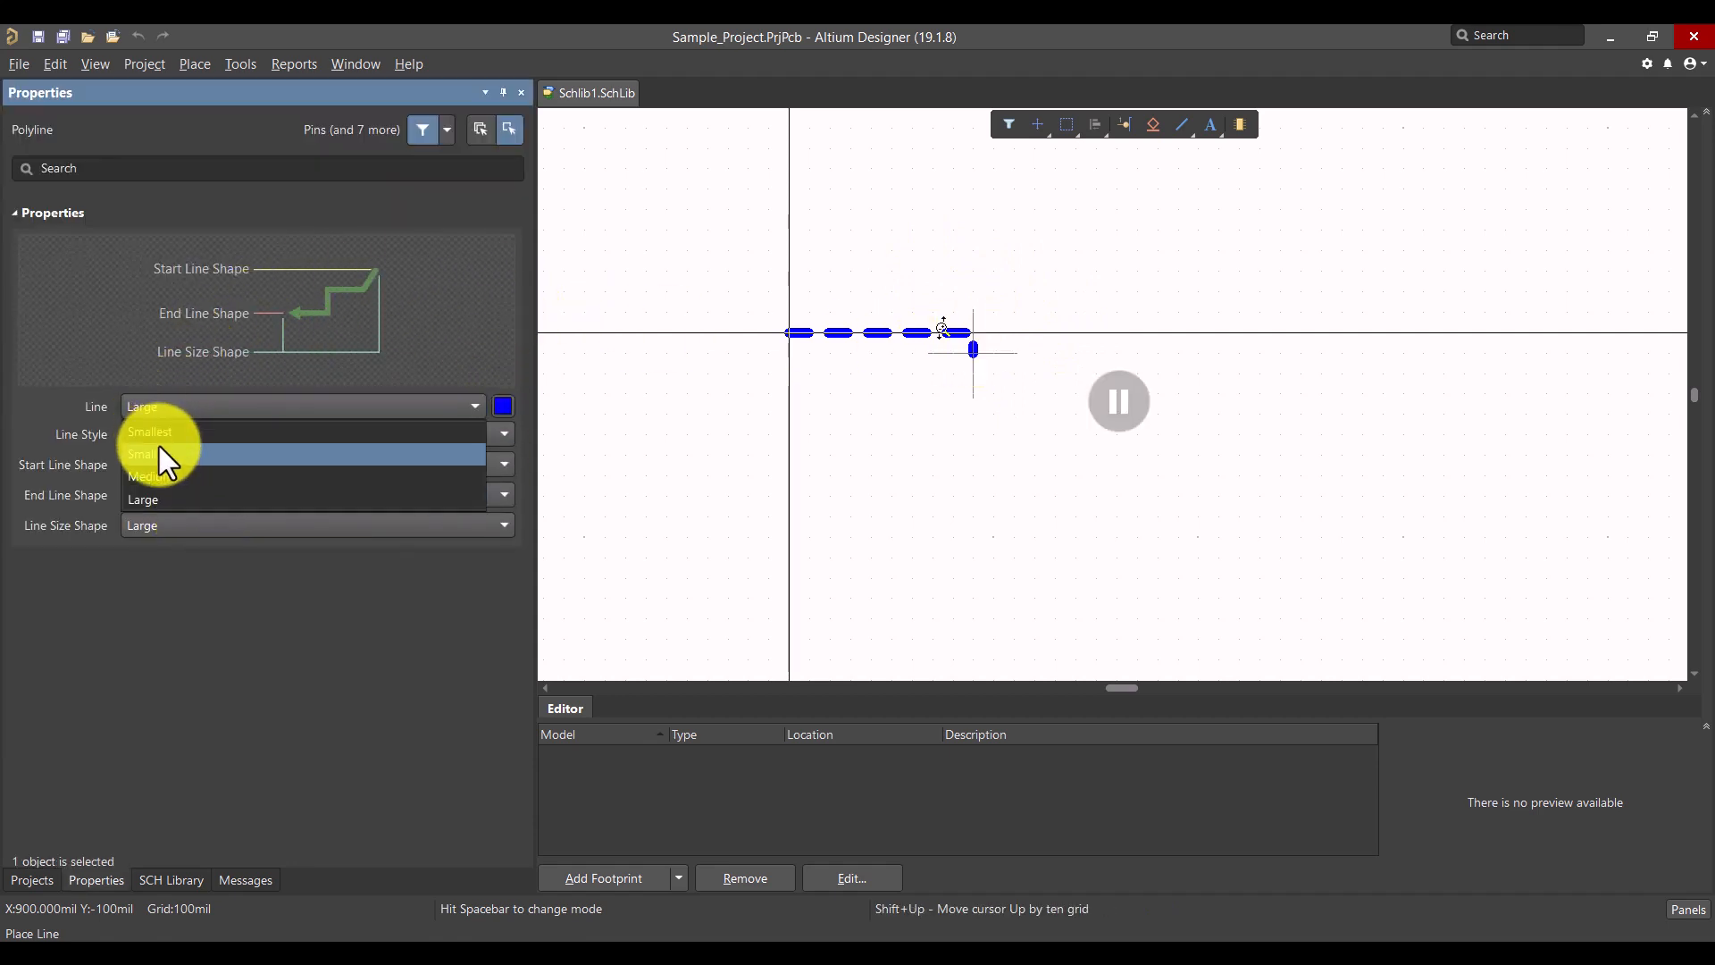
click(164, 473)
Step: Try the Smallest and Small line widths, and set the width back to Medium
click(208, 417)
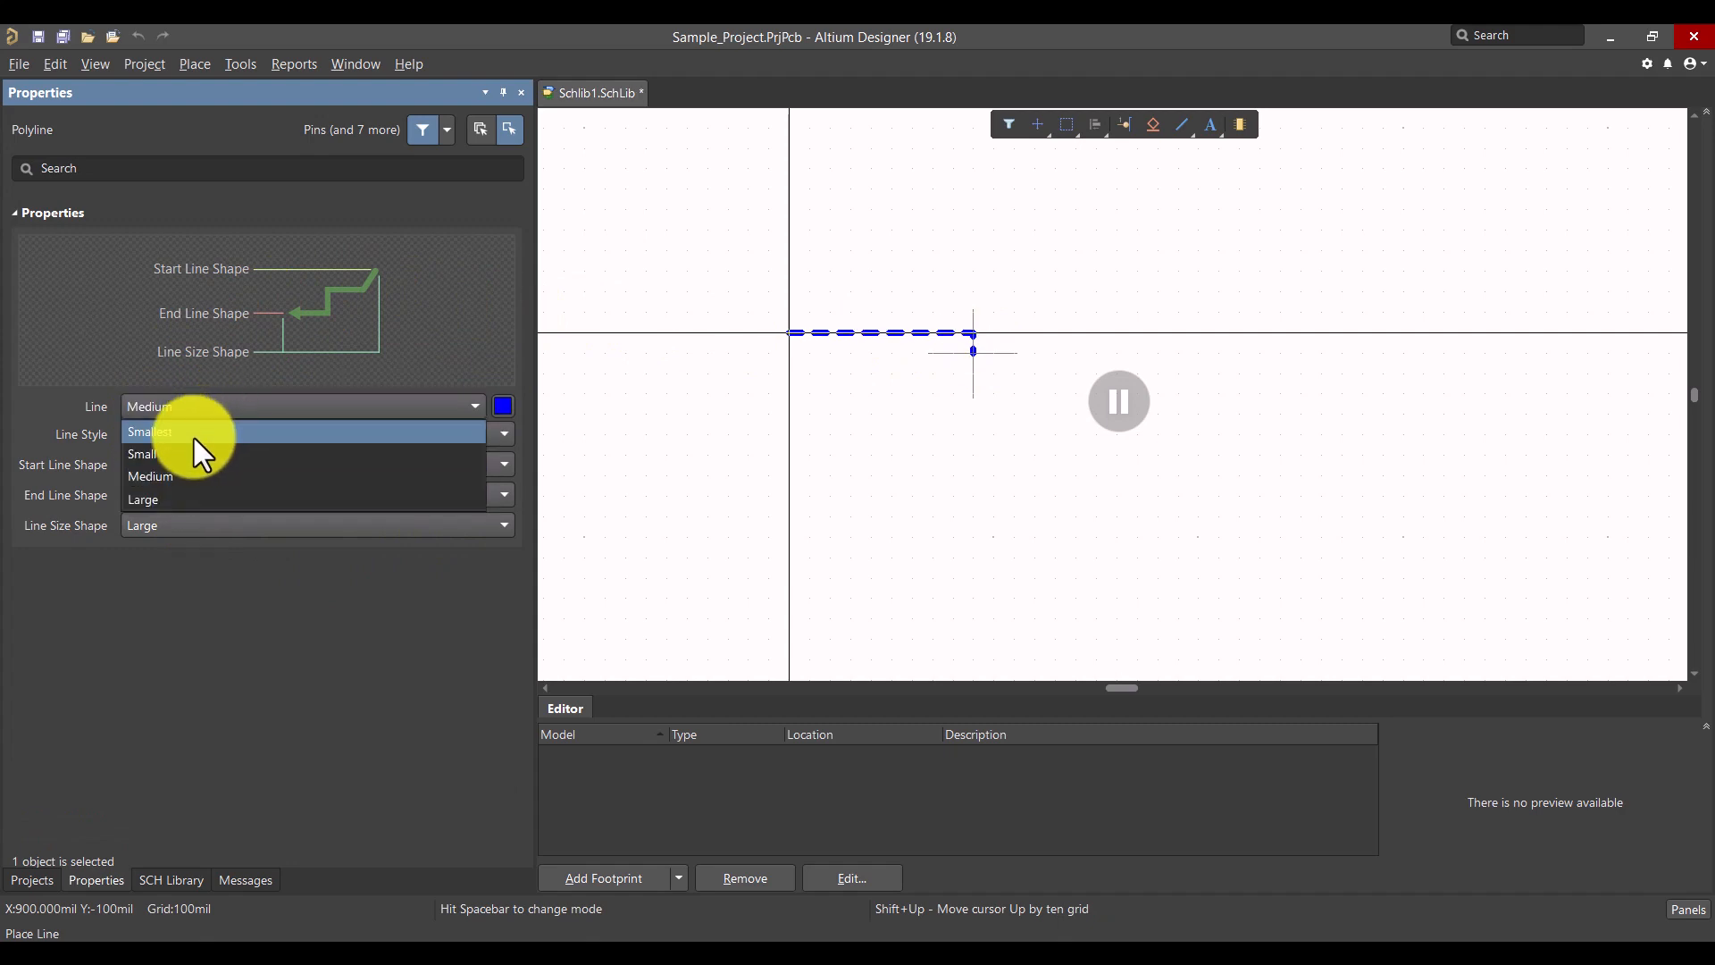
click(200, 434)
click(223, 402)
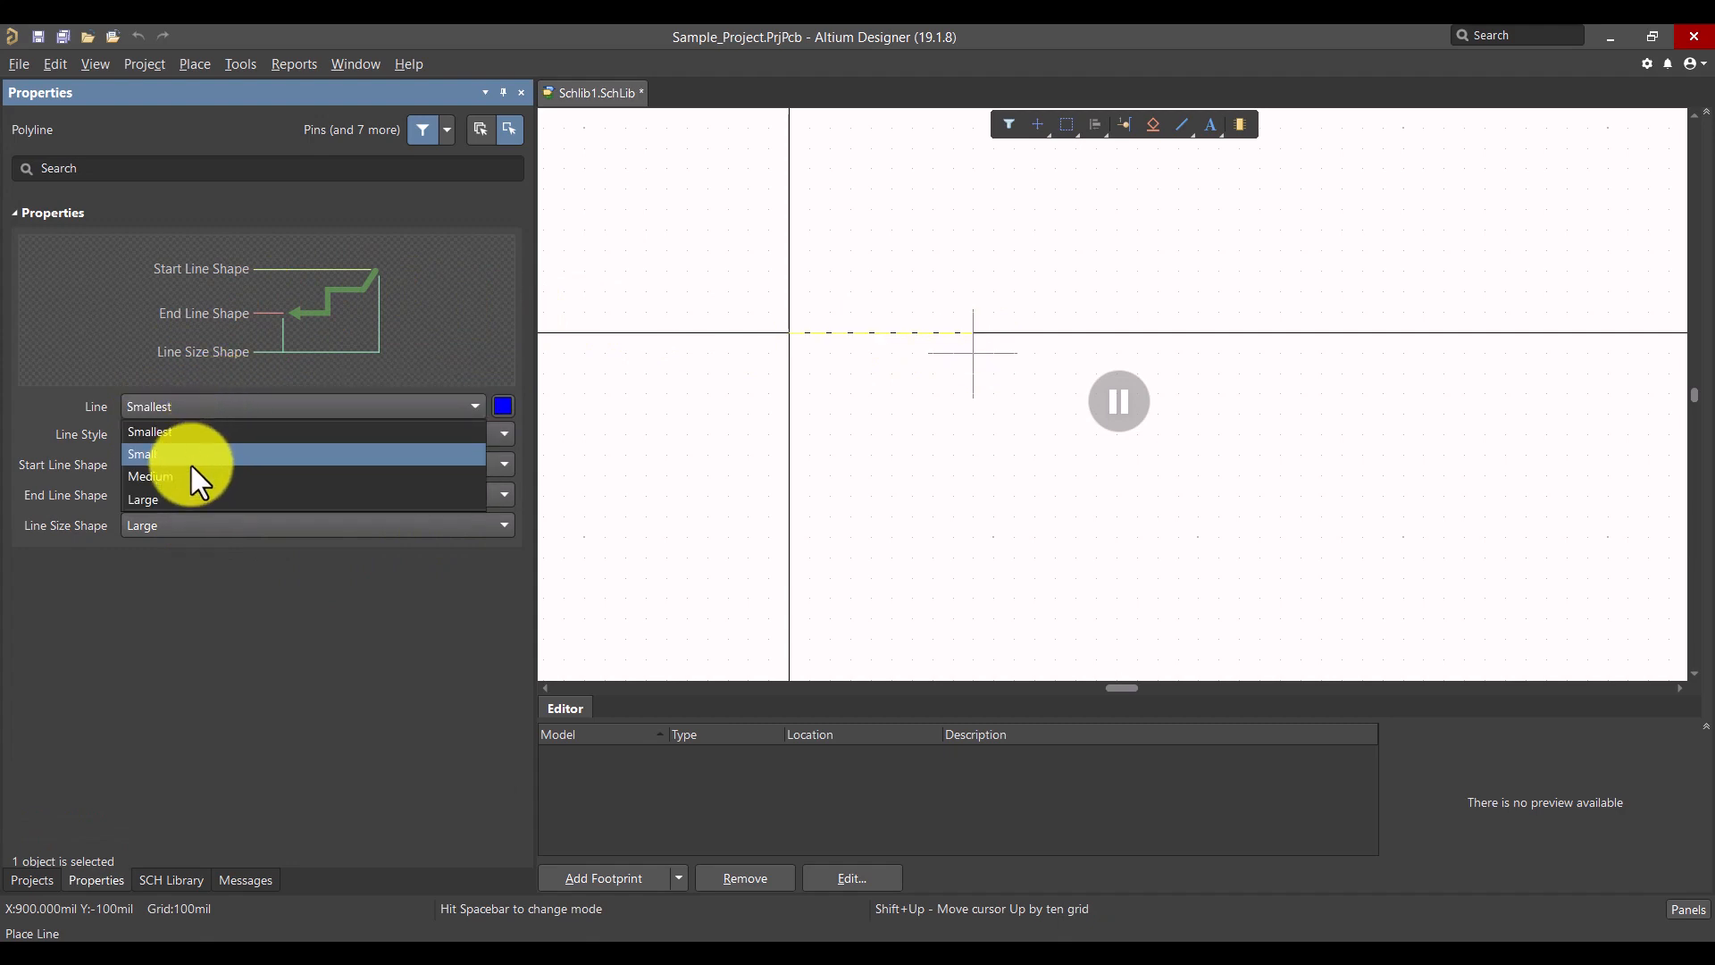
click(198, 456)
click(219, 411)
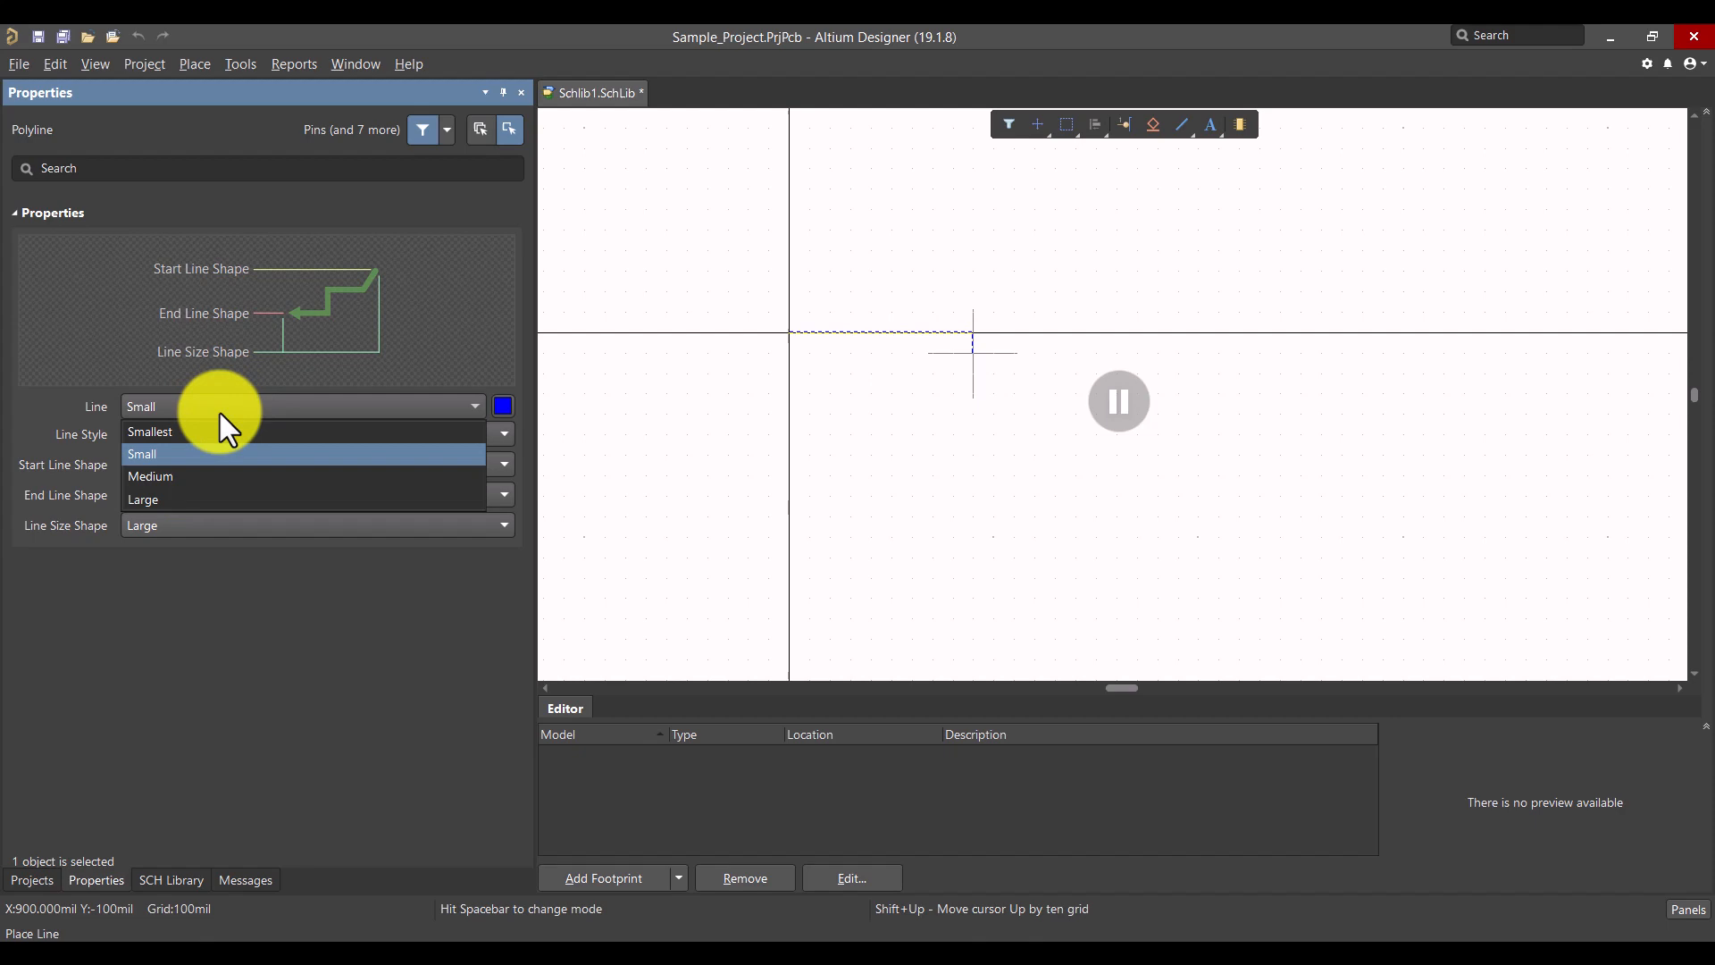
click(190, 470)
Step: Set the line colour to black and the line style to Solid
click(503, 406)
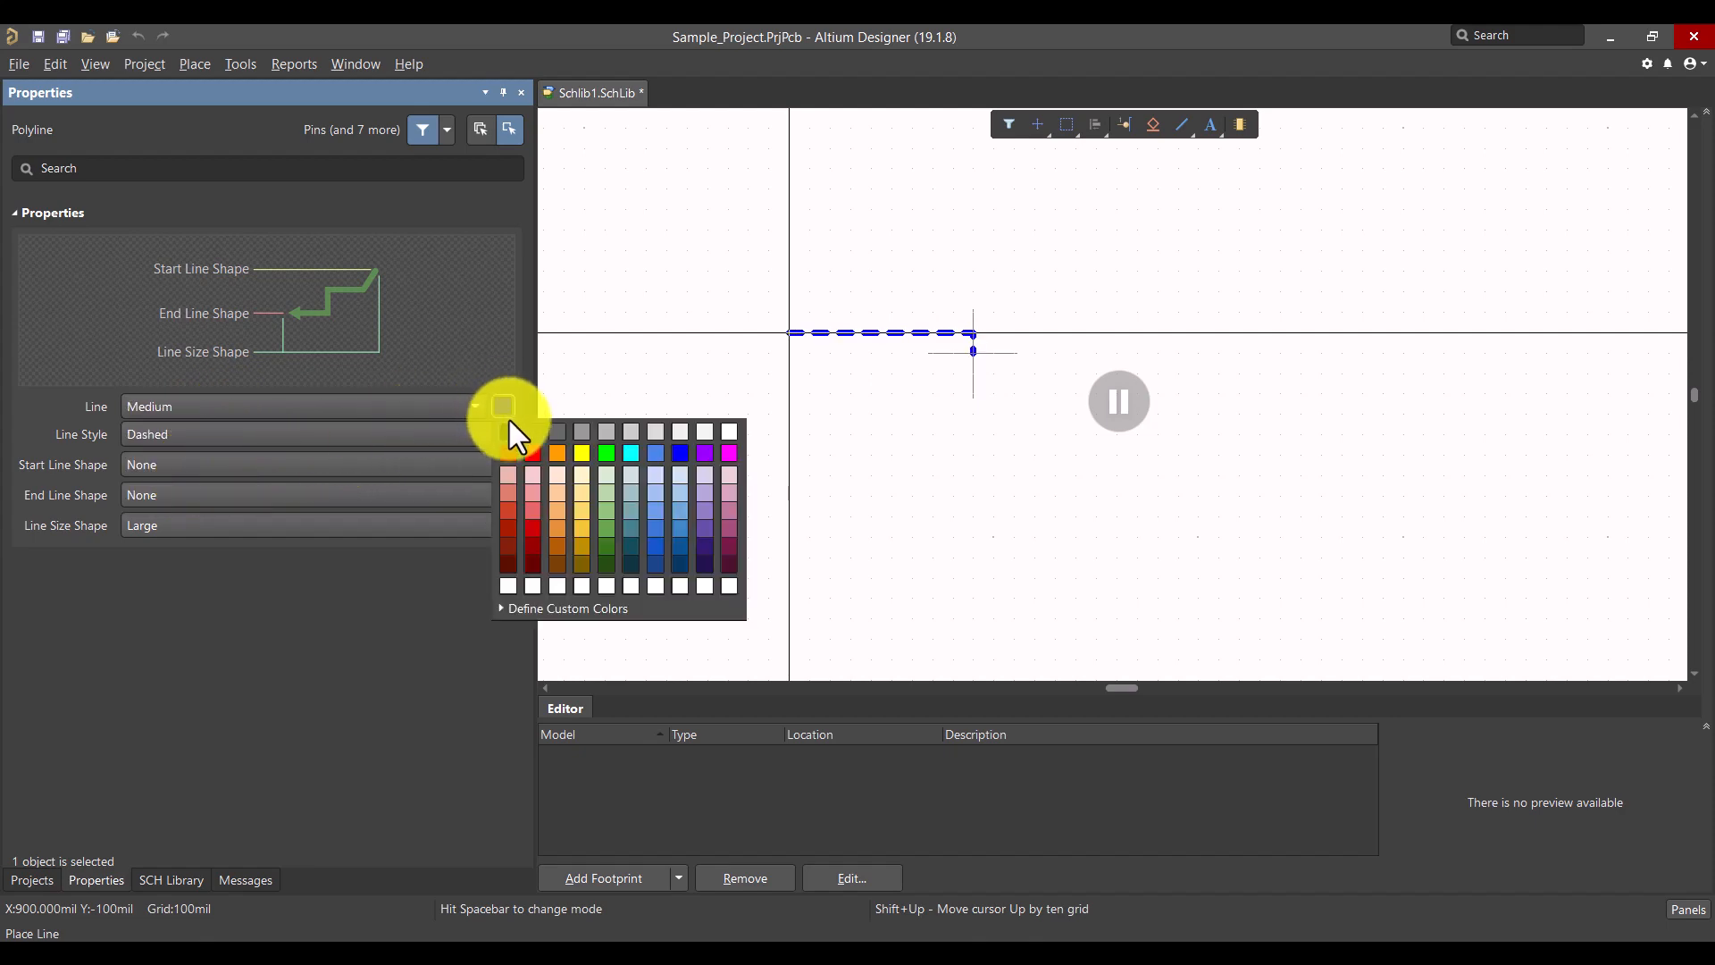
click(512, 426)
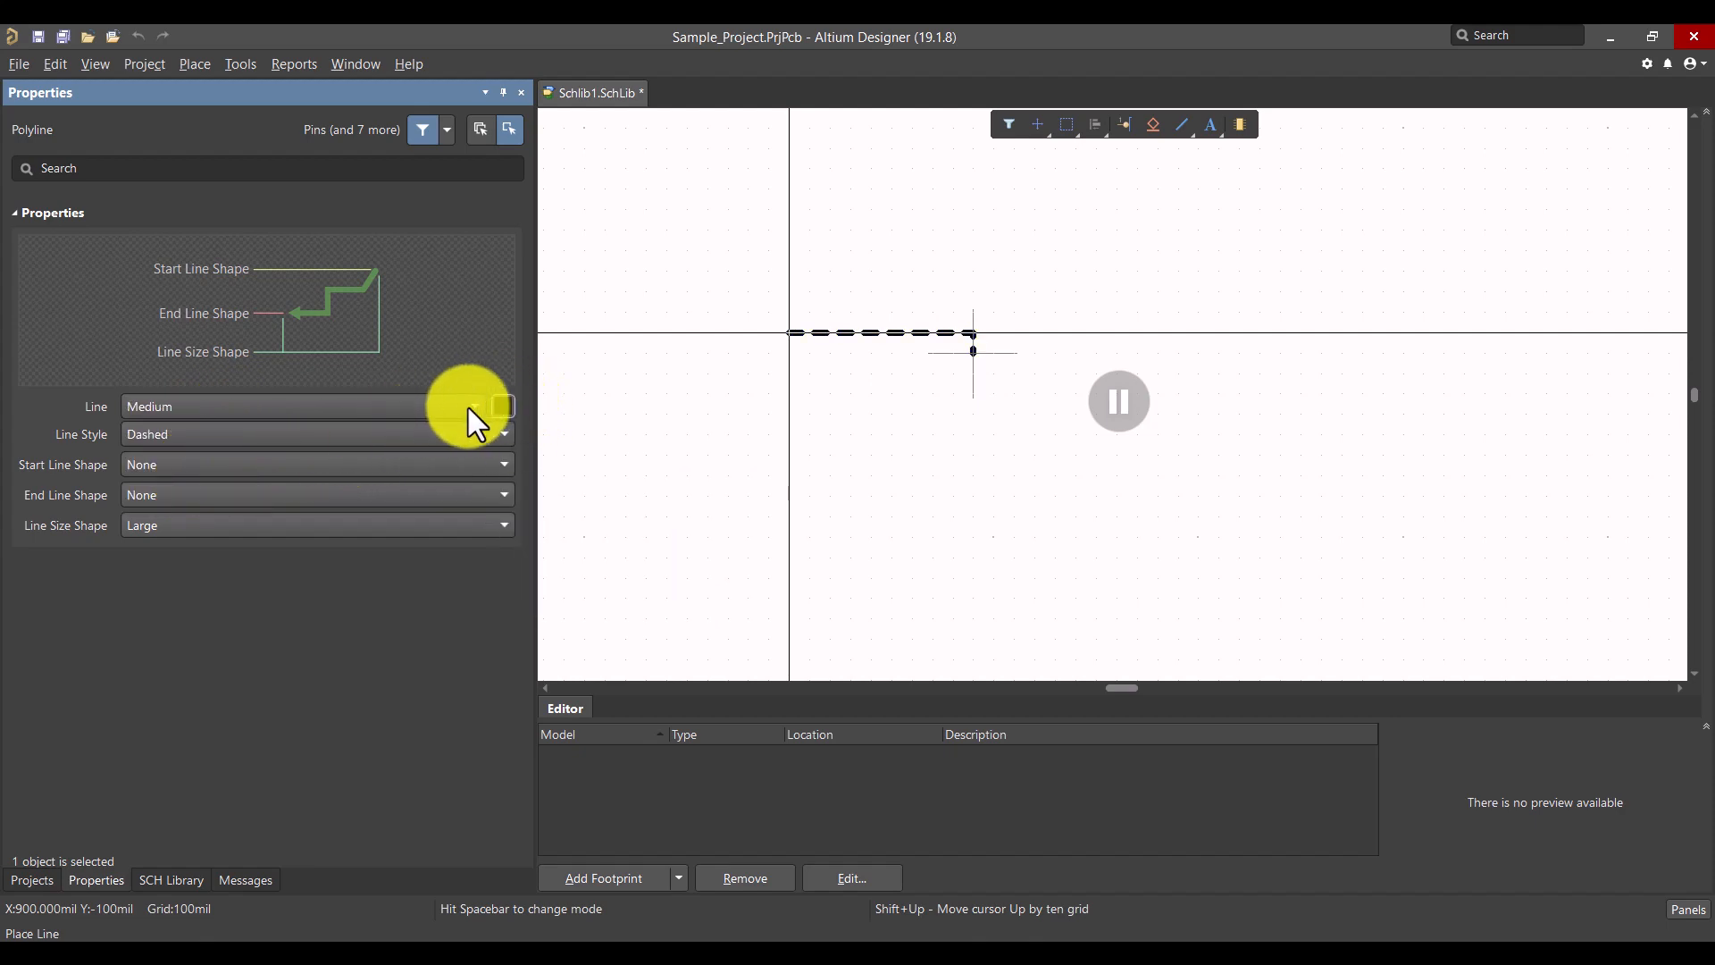
click(328, 433)
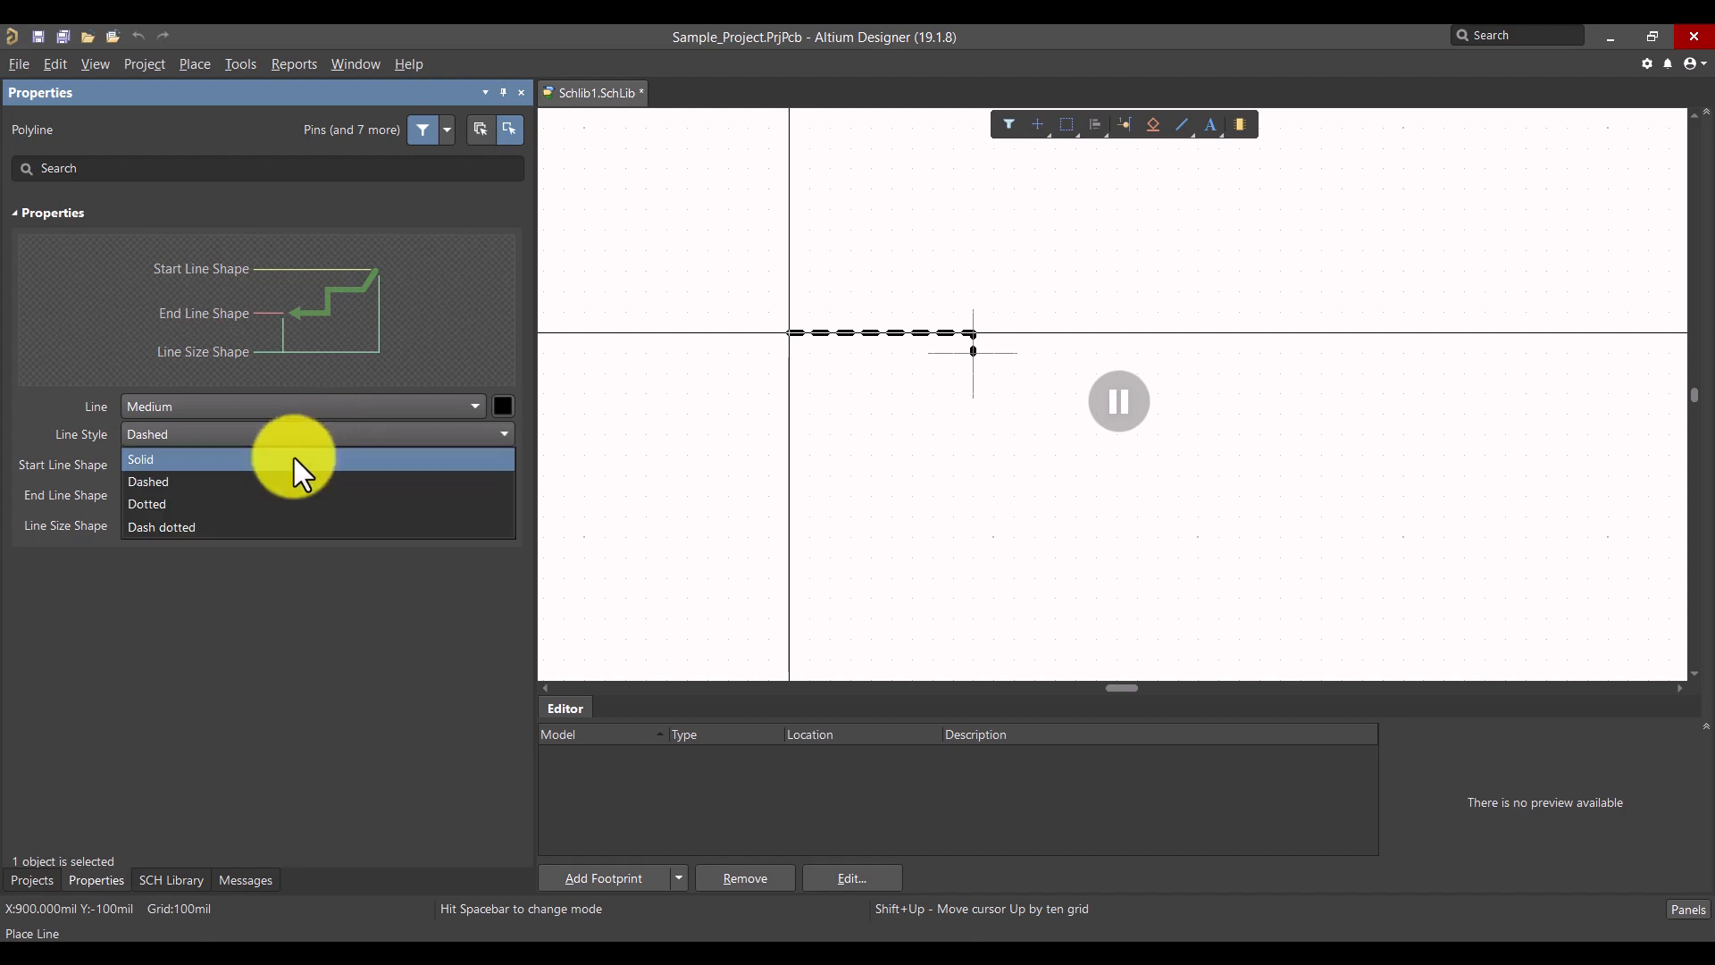
click(293, 457)
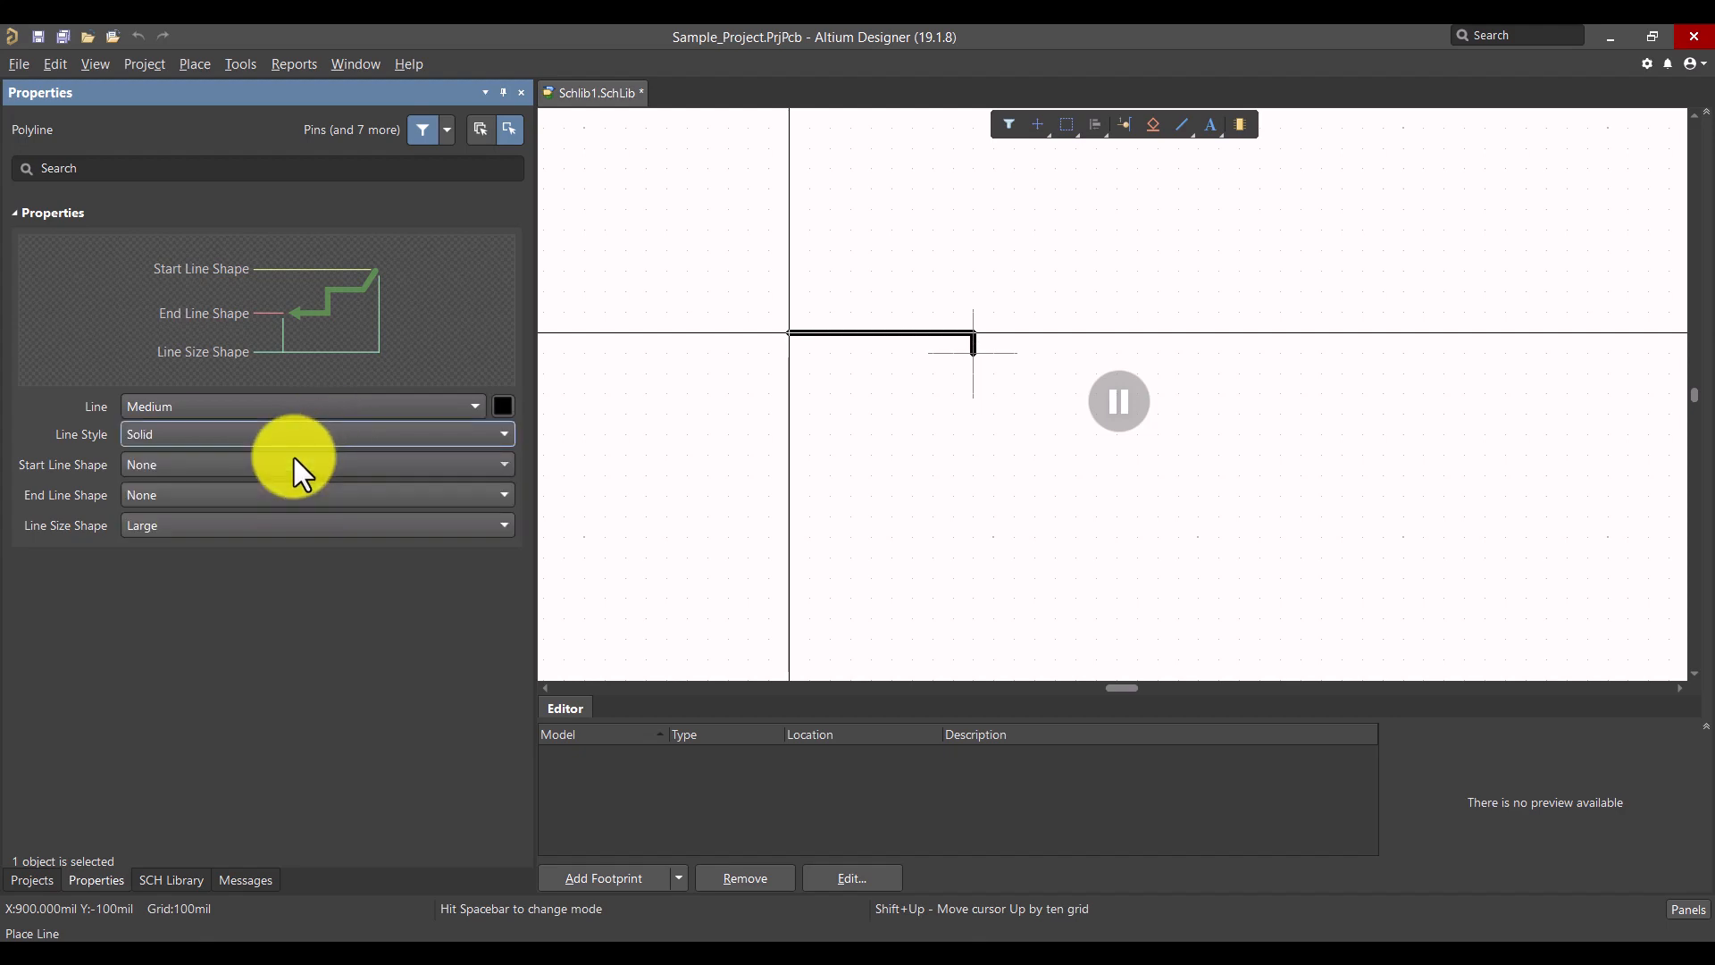
Step: Resume the line placement, draw the first horizontal lead from the origin to X 500 mil, Y 0 mil, and finish it
click(1124, 413)
ctrl+scroll(851, 335, up, 5)
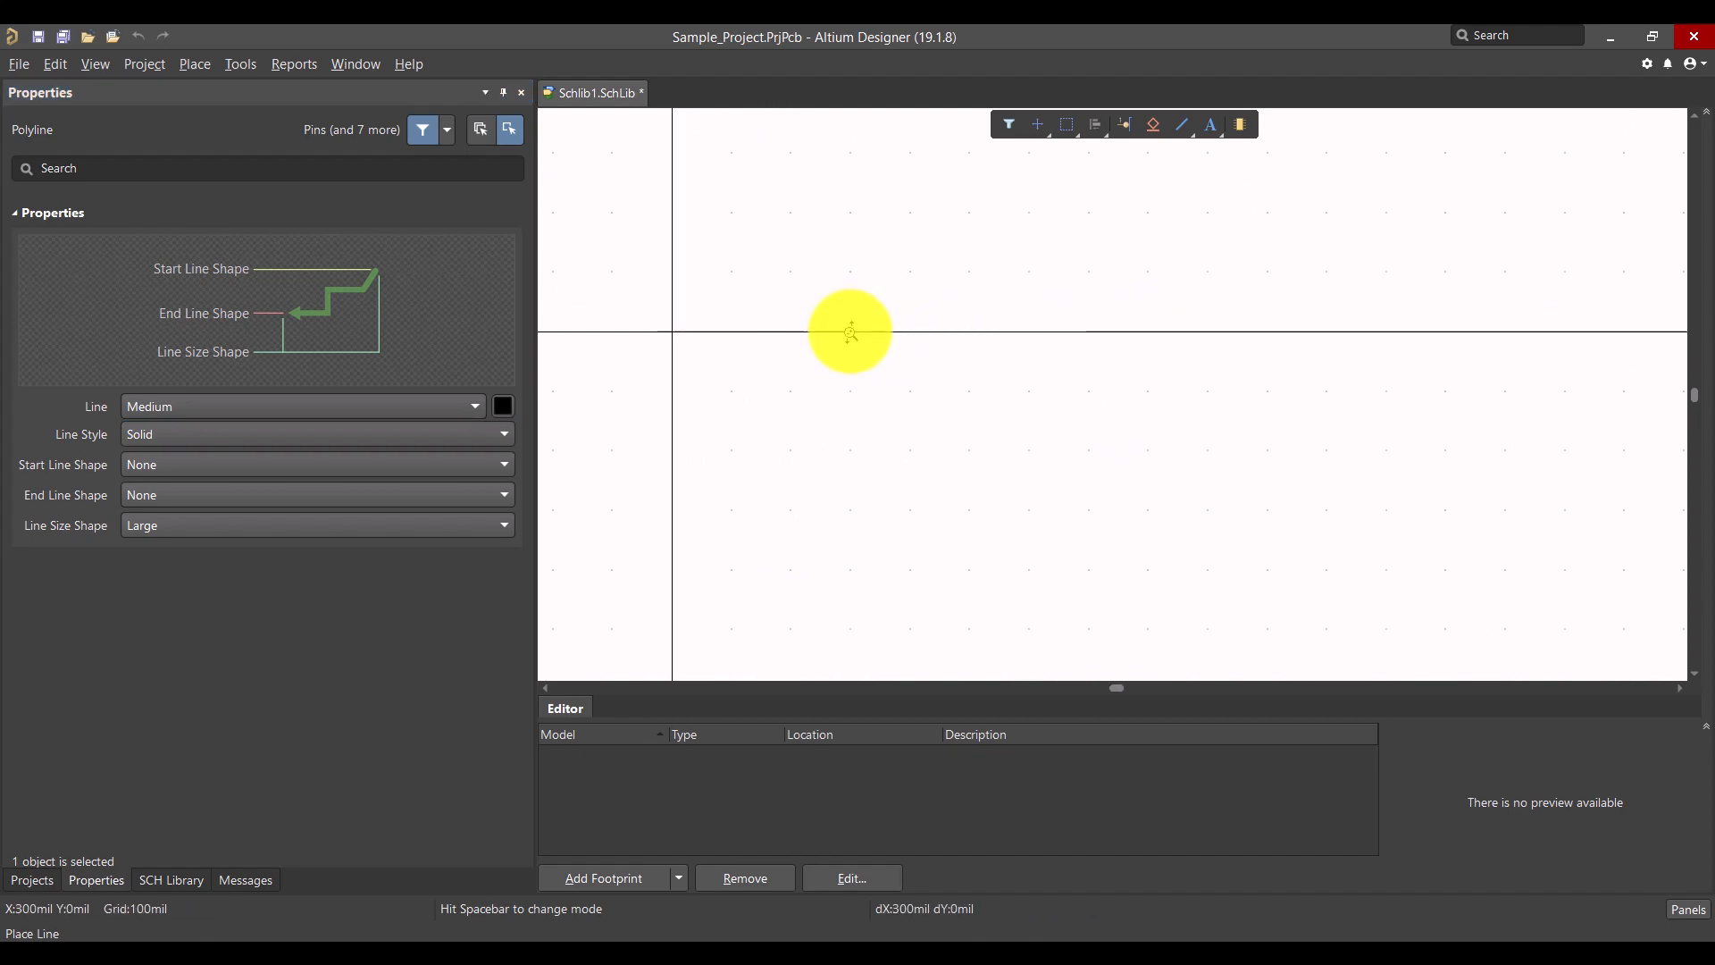
ctrl+scroll(851, 334, up, 1)
click(851, 333)
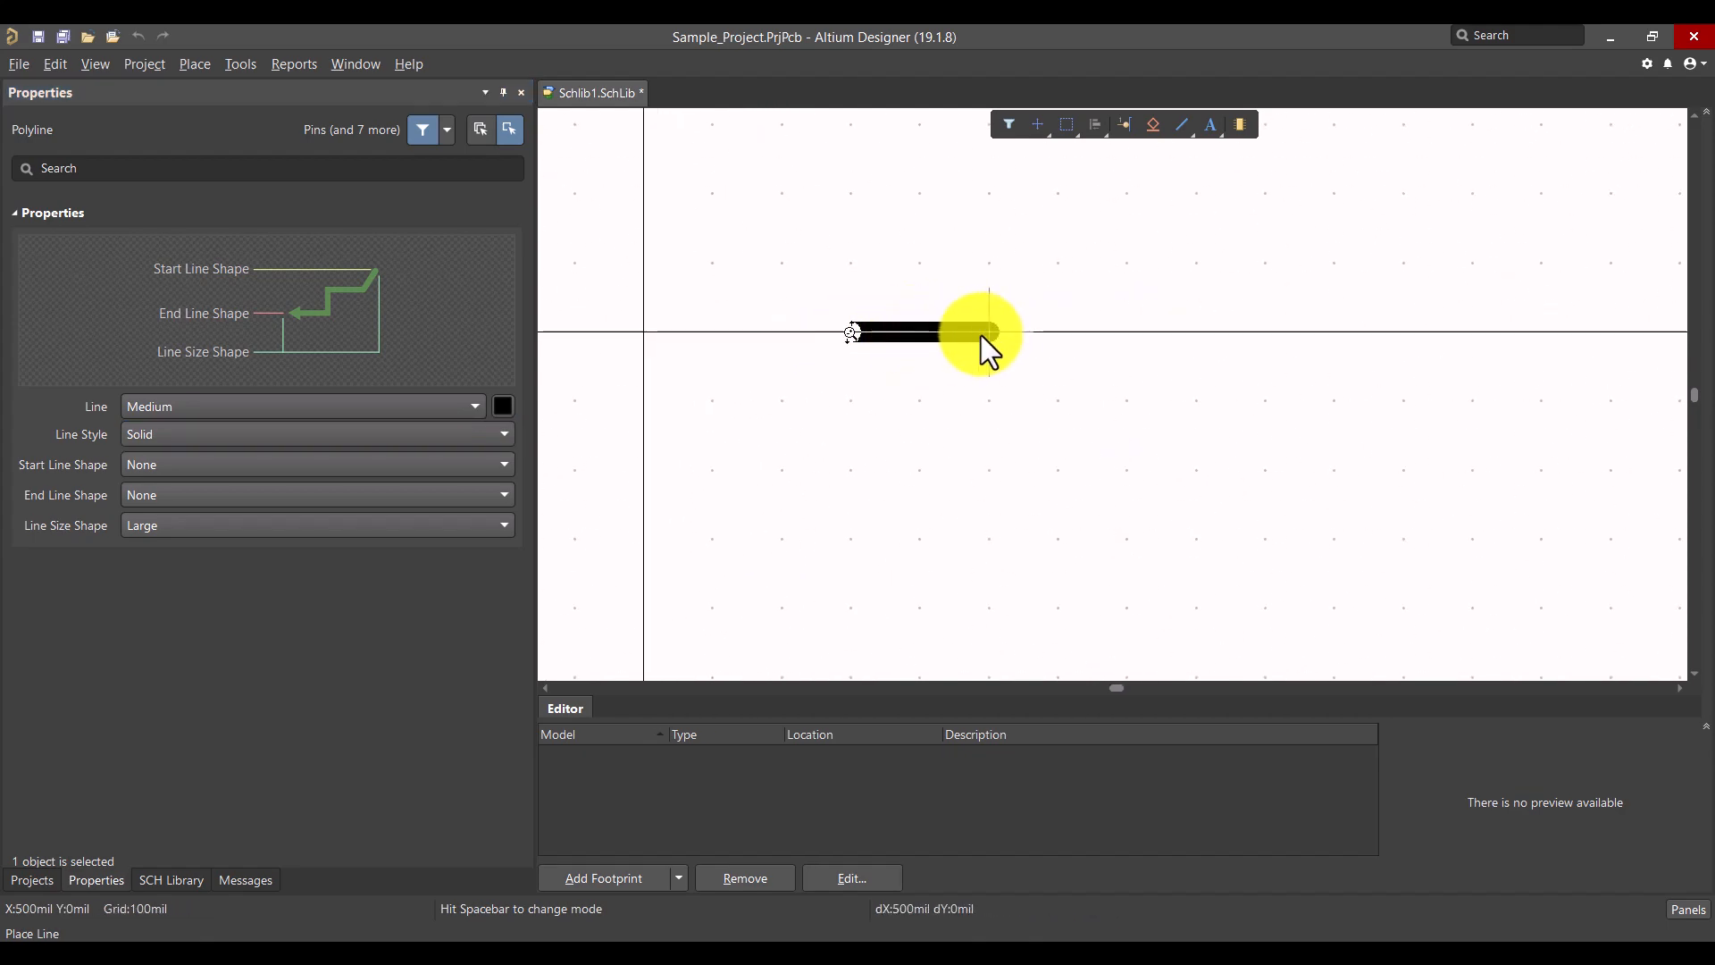
click(983, 335)
right_click(1051, 398)
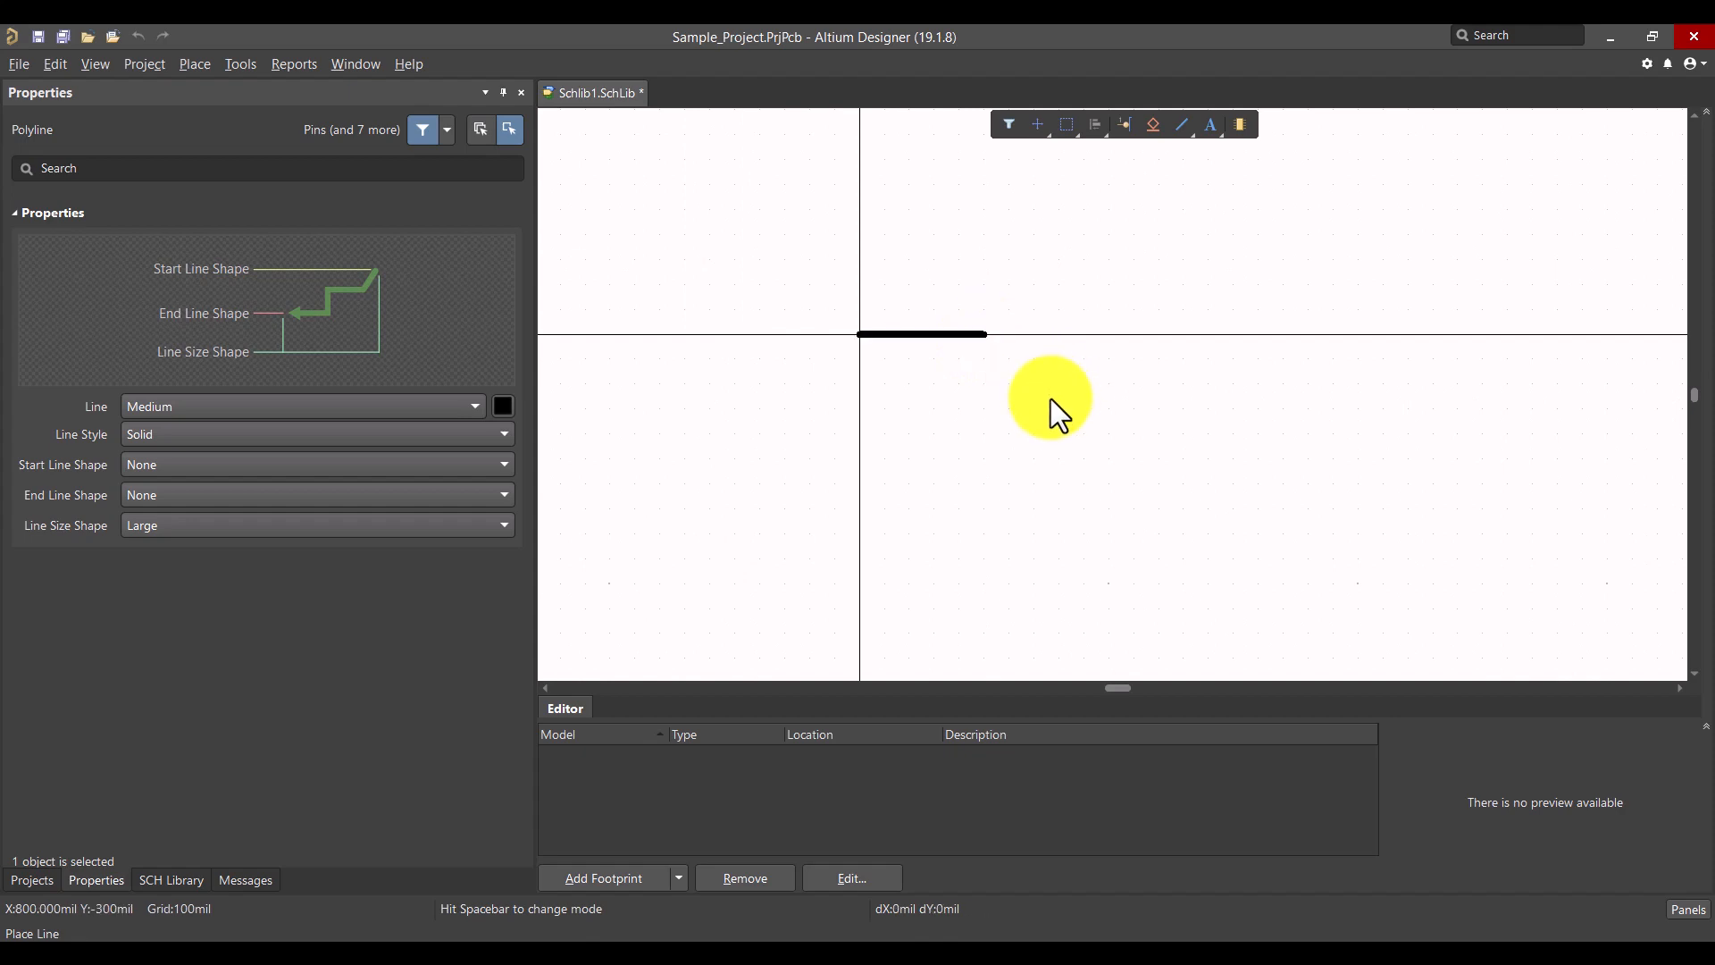
ctrl+scroll(946, 340, up, 2)
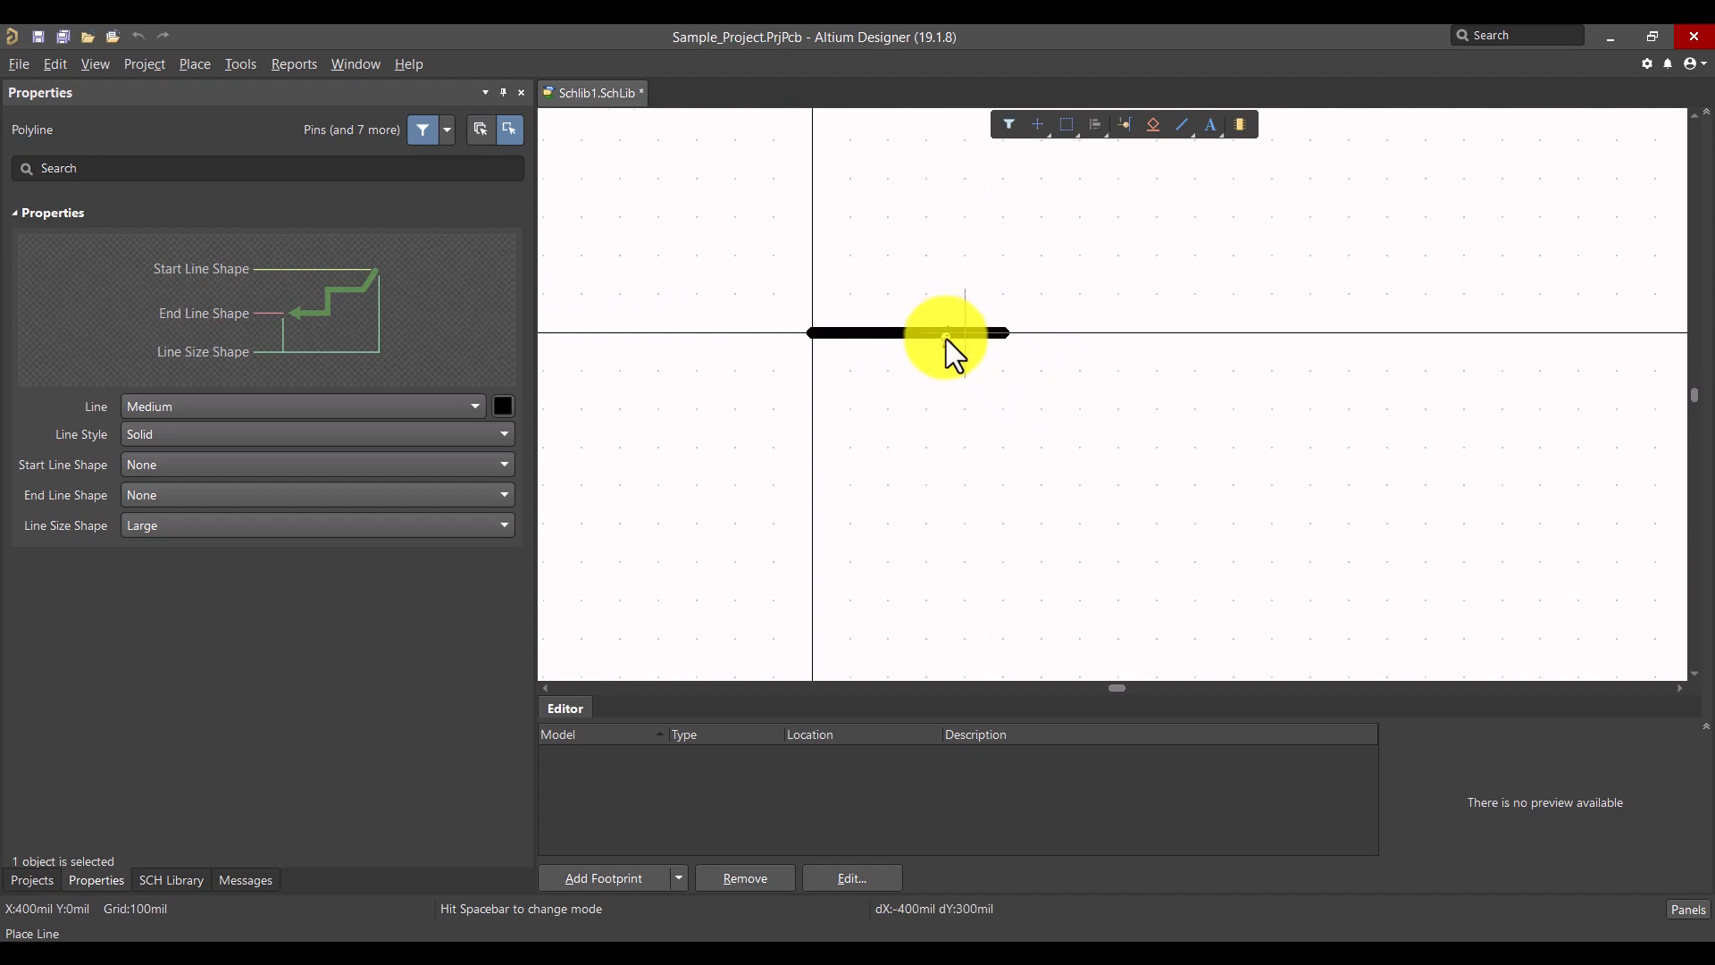
right_click(958, 383)
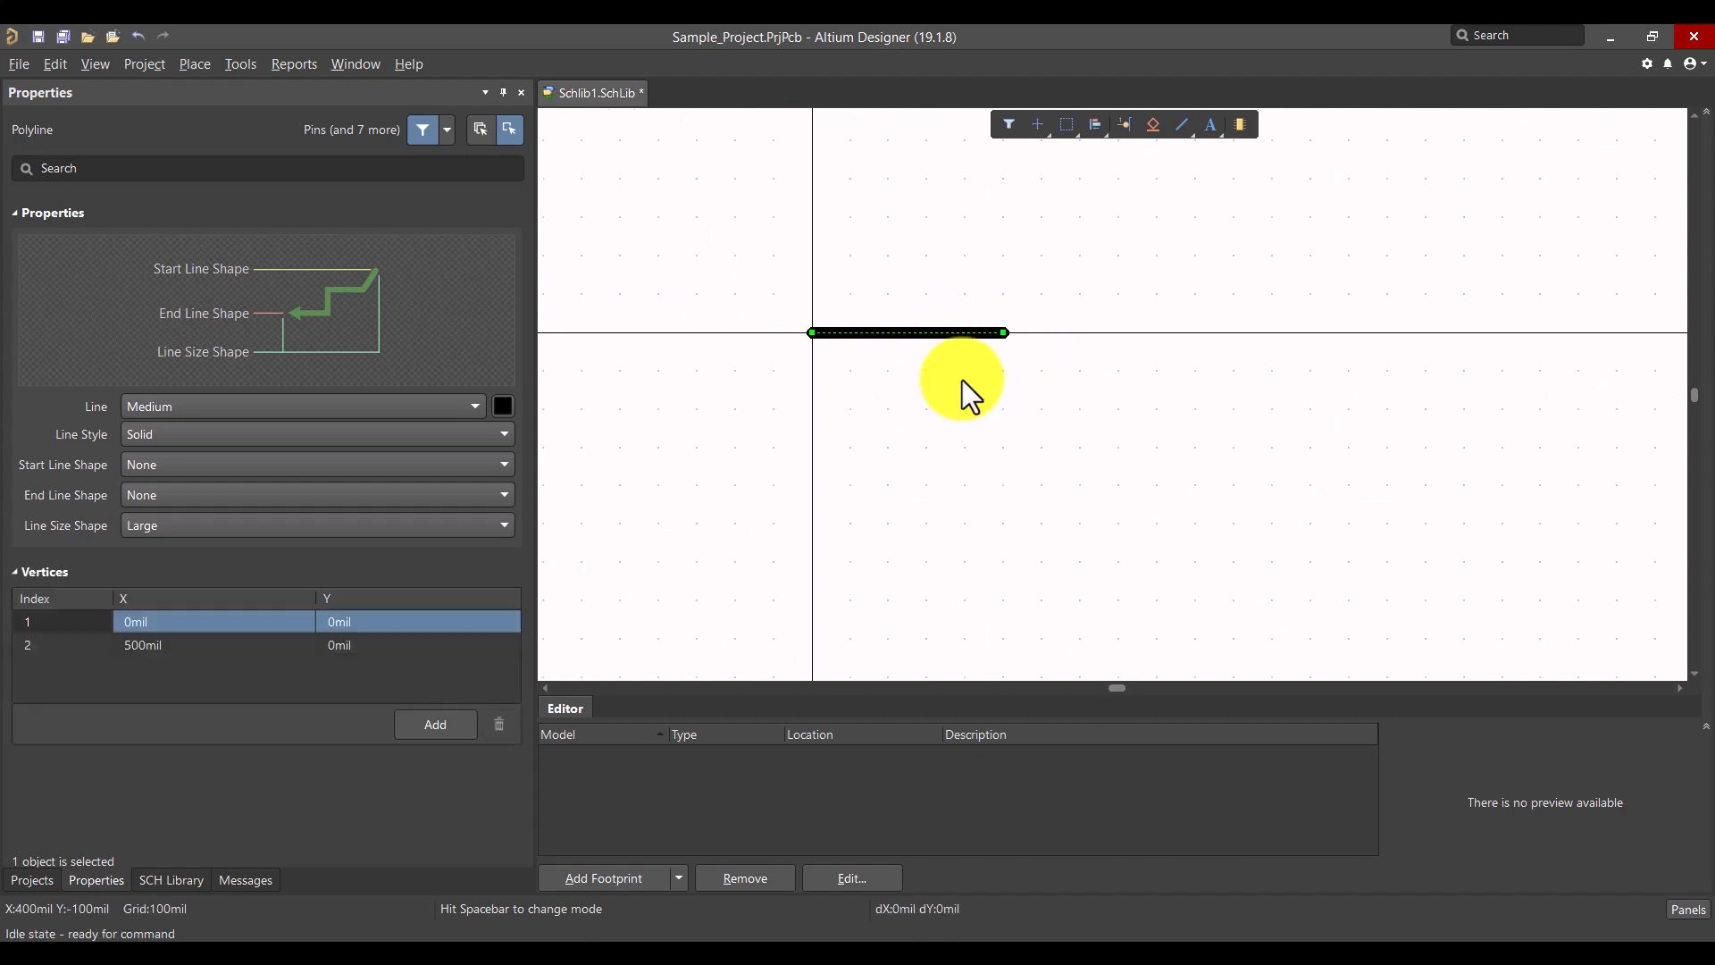
Step: Start a second line at the free end of the first lead and pause its placement
right_drag(962, 379, 921, 432)
middle_drag(921, 433, 919, 428)
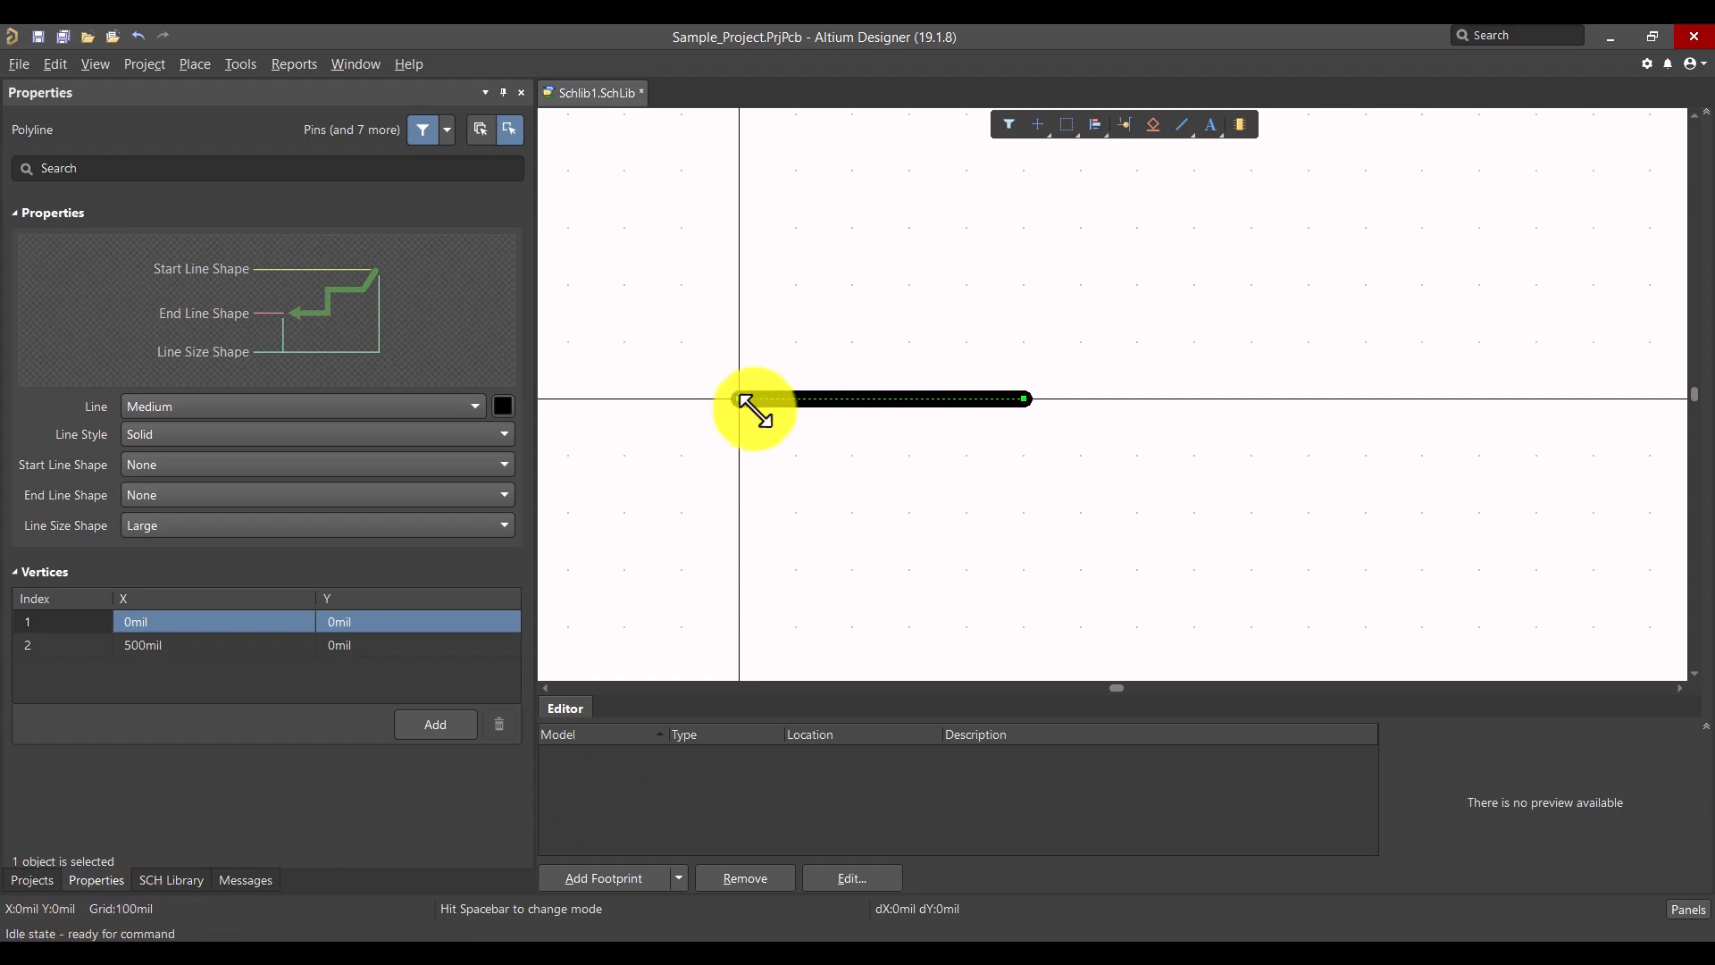
mouse_move(818, 447)
right_down()
mouse_move(829, 487)
mouse_move(799, 437)
right_up()
right_drag(927, 436, 900, 439)
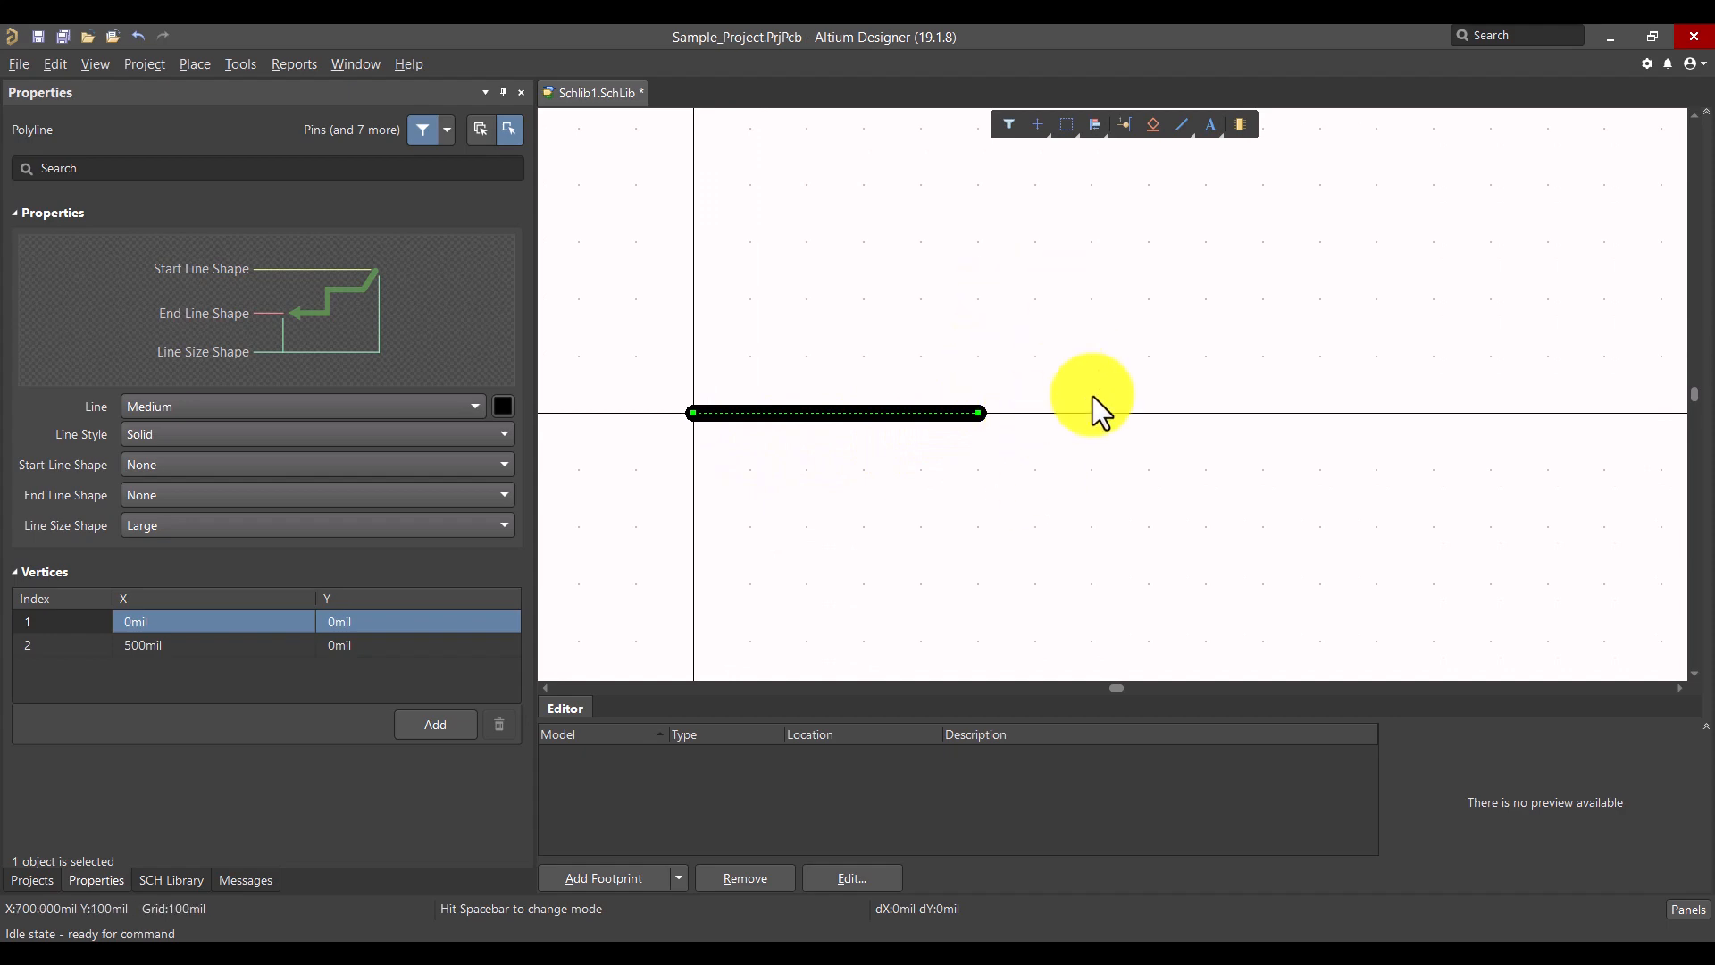
right_drag(1058, 422, 881, 420)
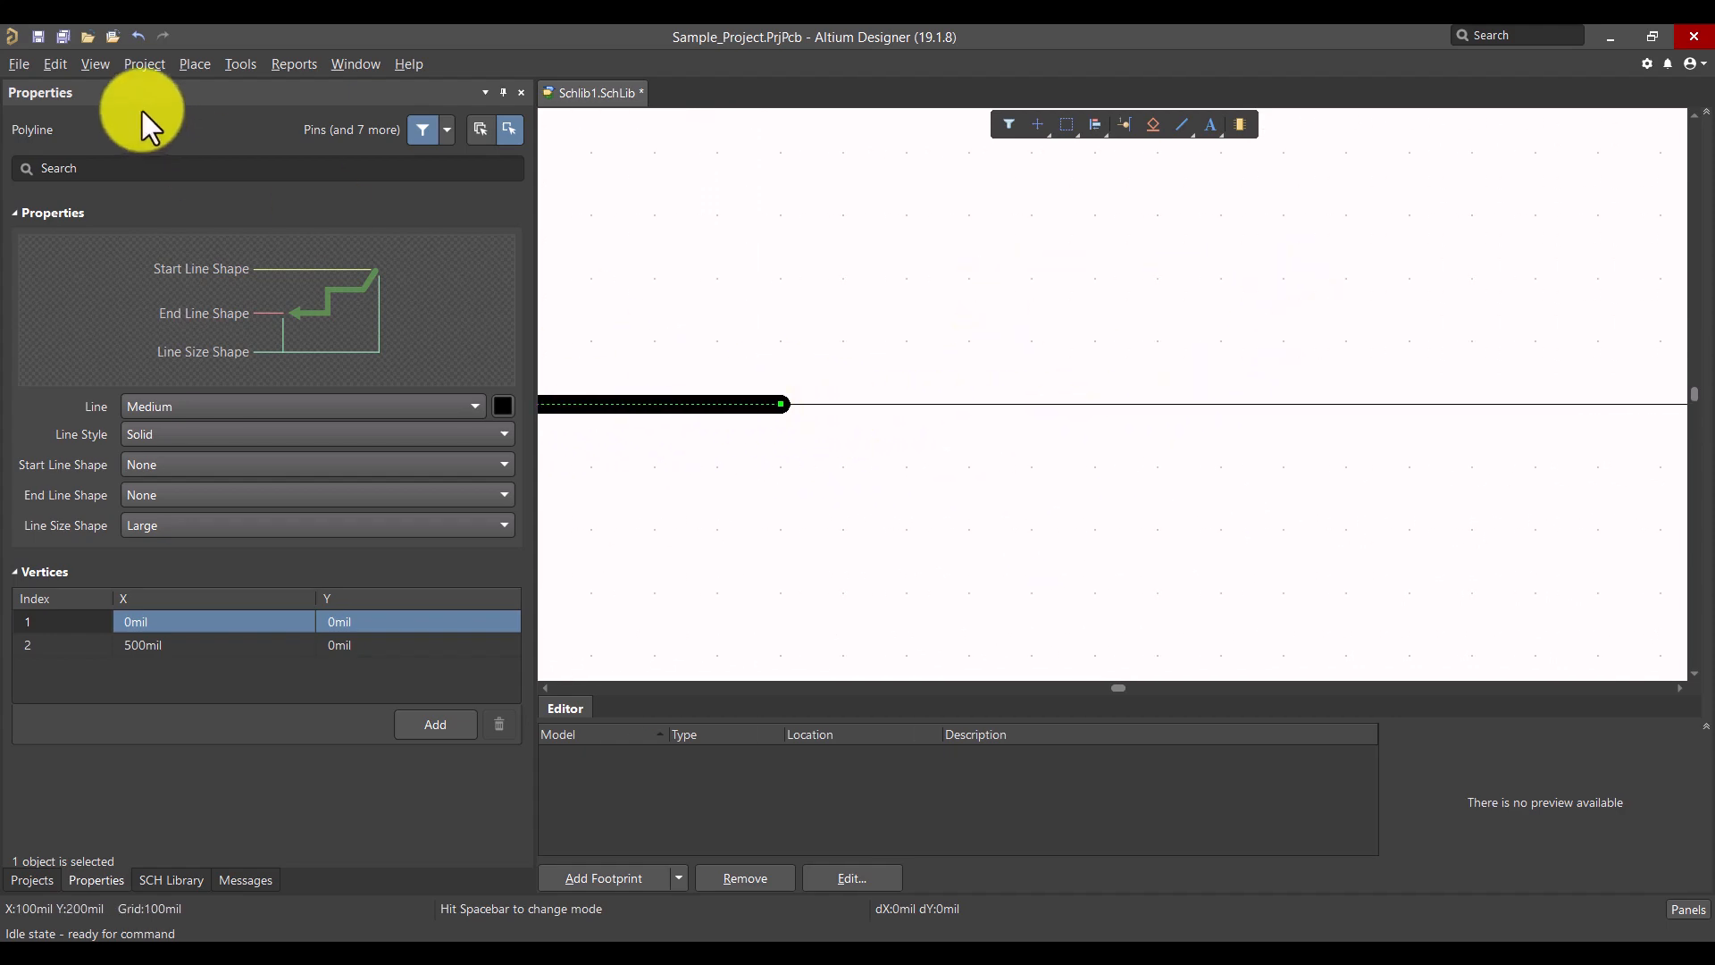
click(185, 64)
click(257, 224)
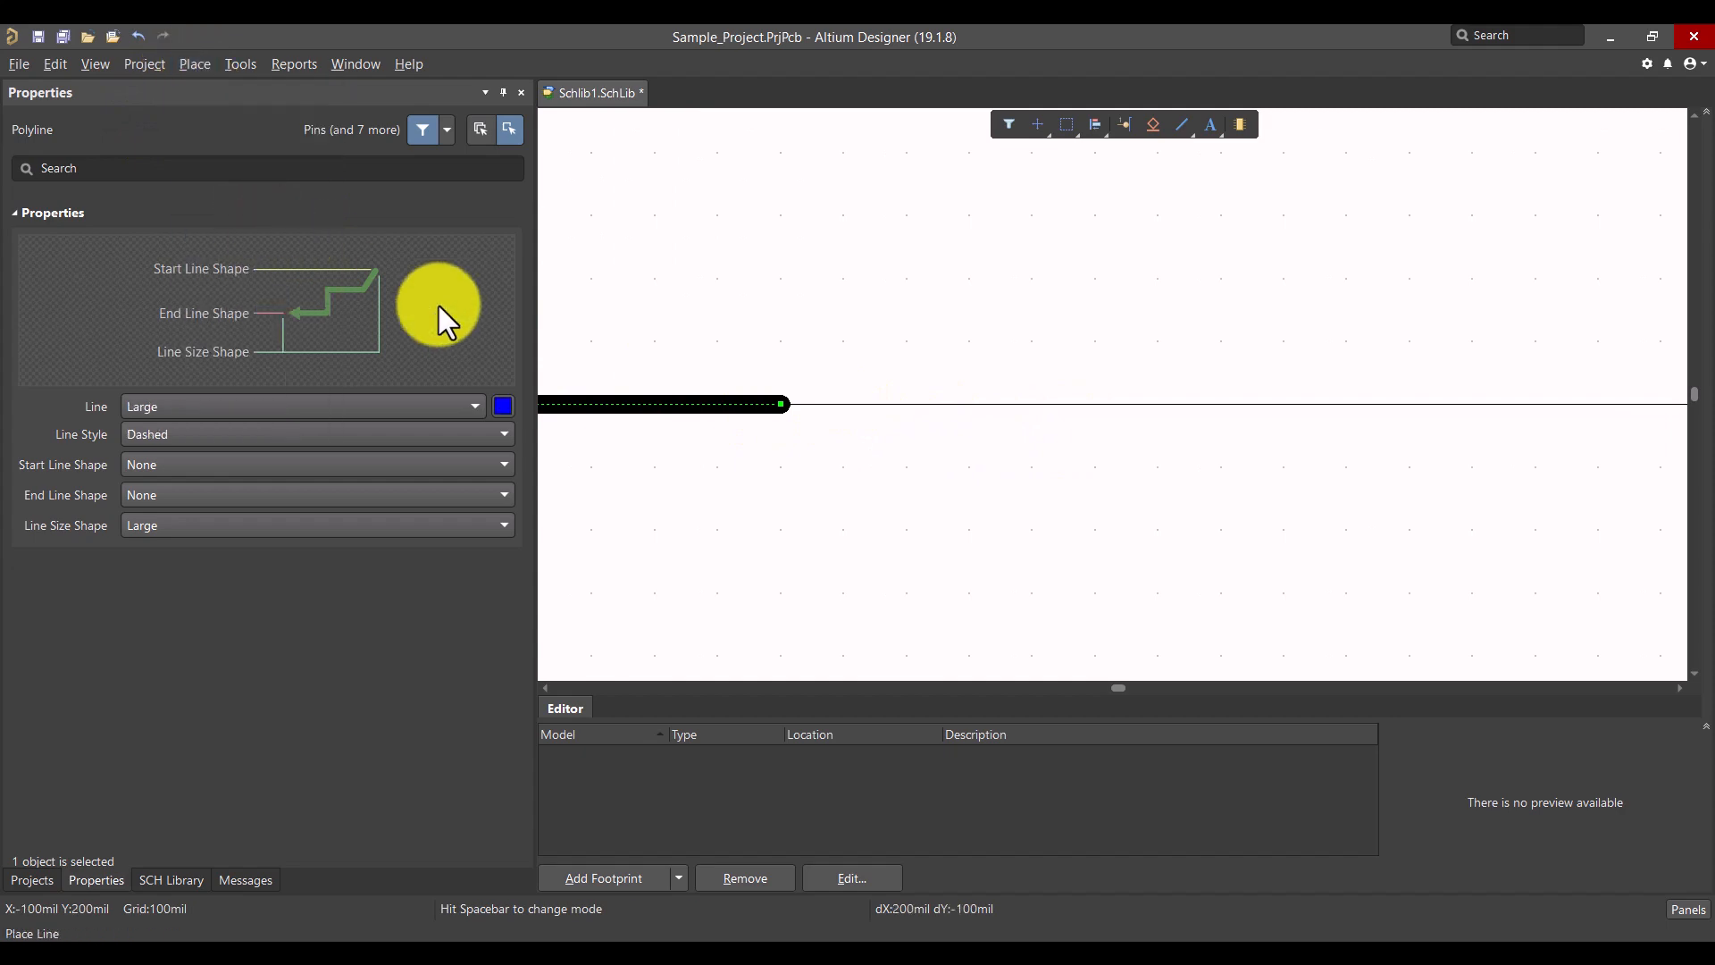
click(783, 405)
ctrl+scroll(869, 258, down, 2)
key(Tab)
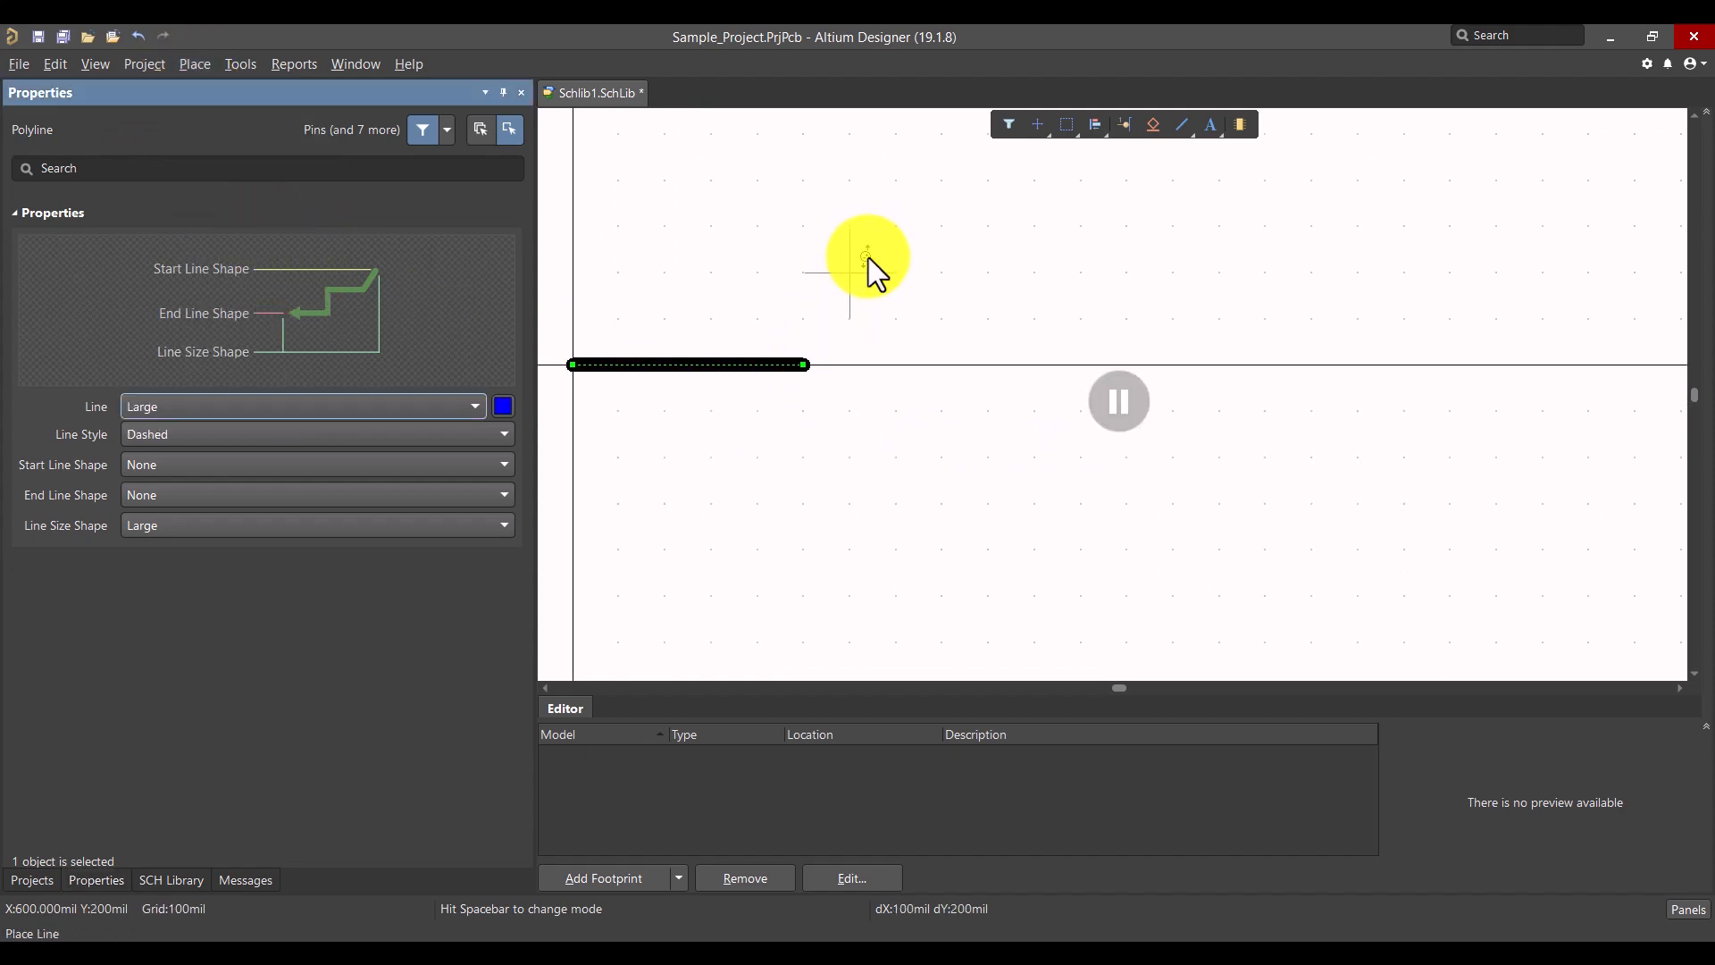
Step: Set the second line's width to Medium, its colour to black and its style to Solid, and resume placement
click(282, 406)
click(222, 470)
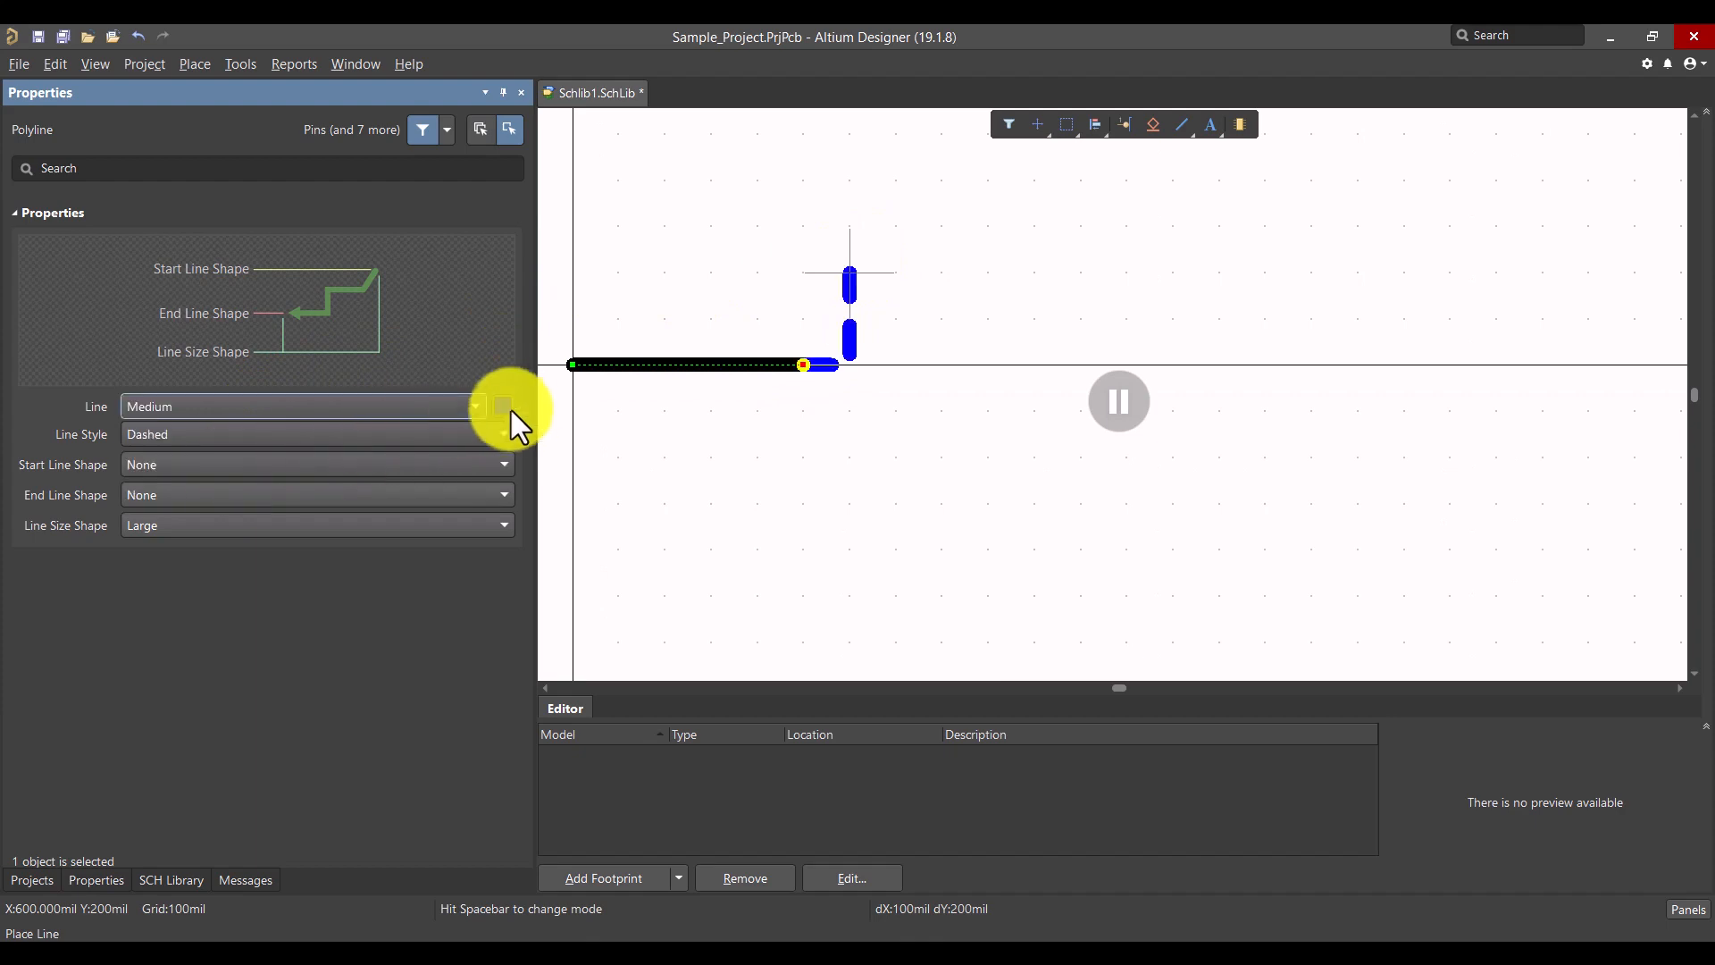
click(503, 407)
click(493, 444)
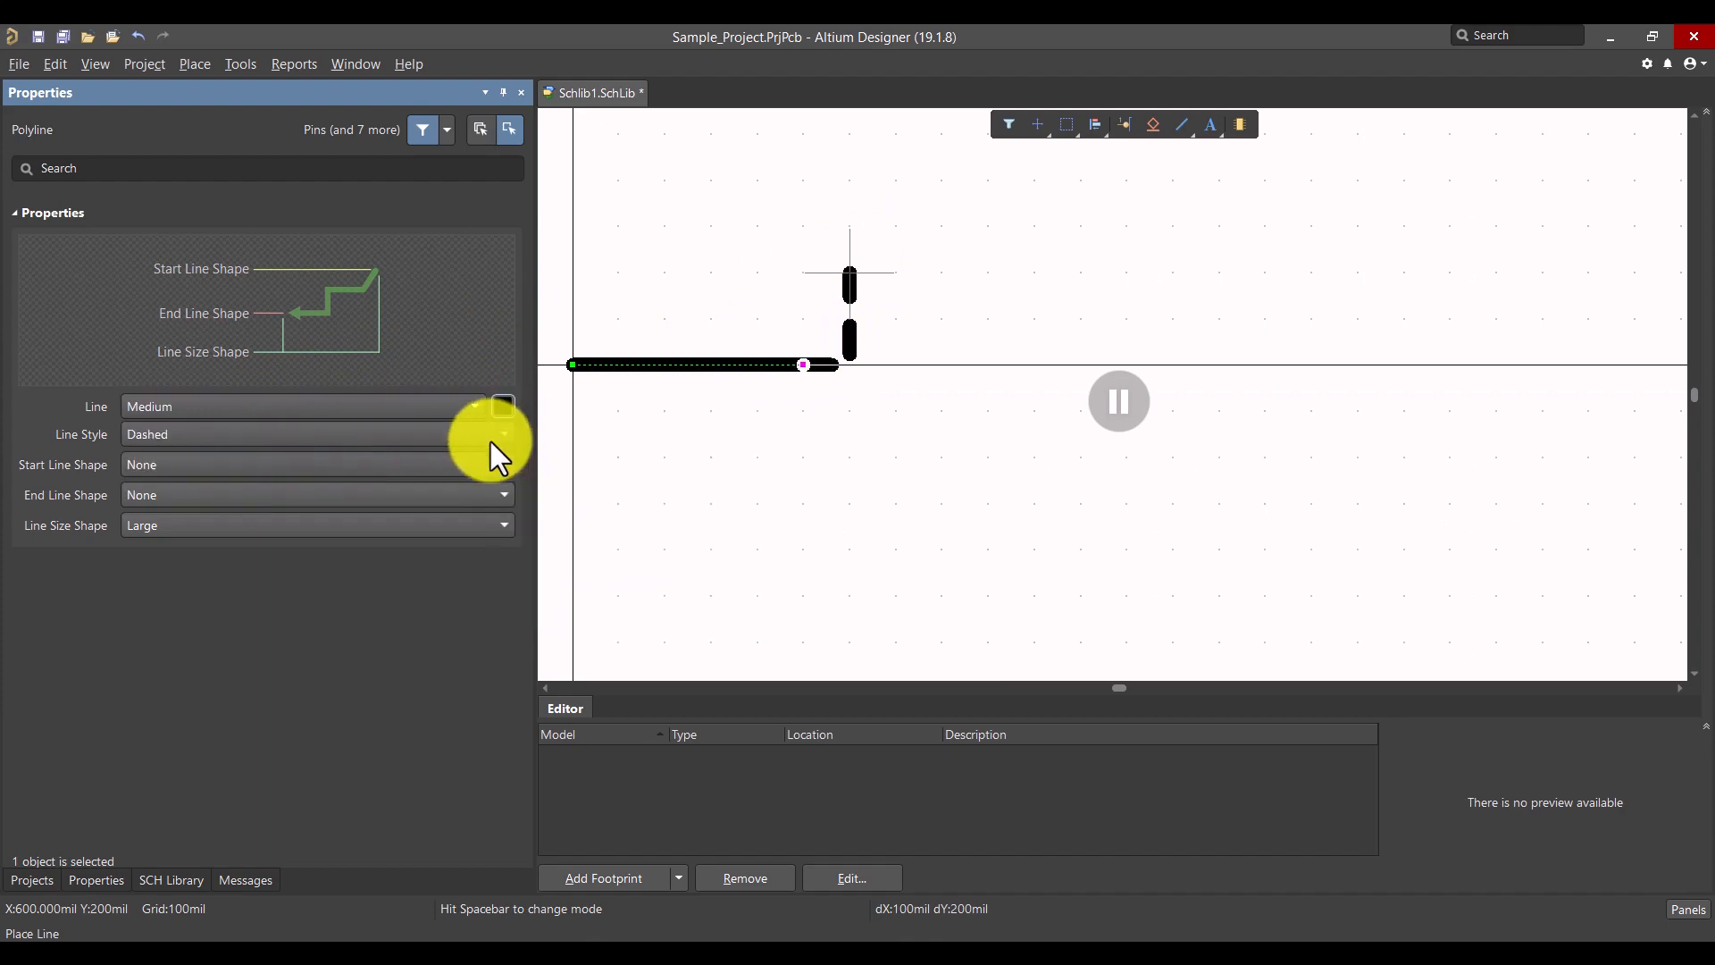
click(381, 448)
click(260, 457)
click(1115, 388)
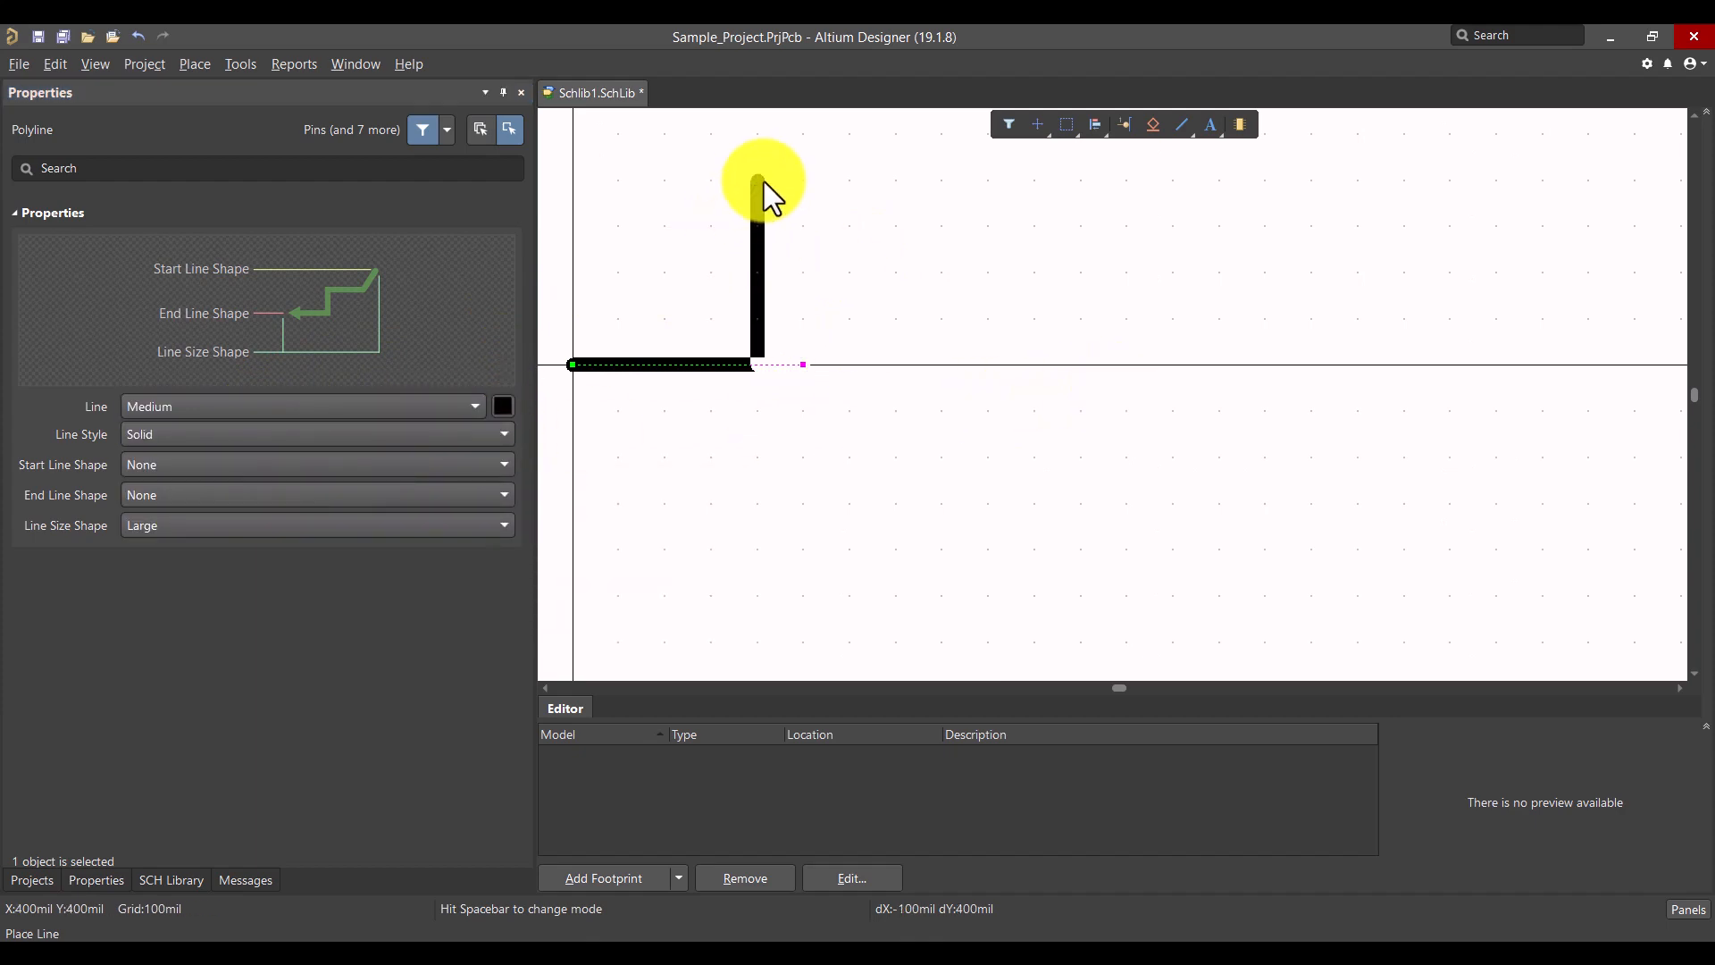
Step: Cycle through the corner modes until the line segment can be placed at any angle
middle_drag(907, 205, 907, 206)
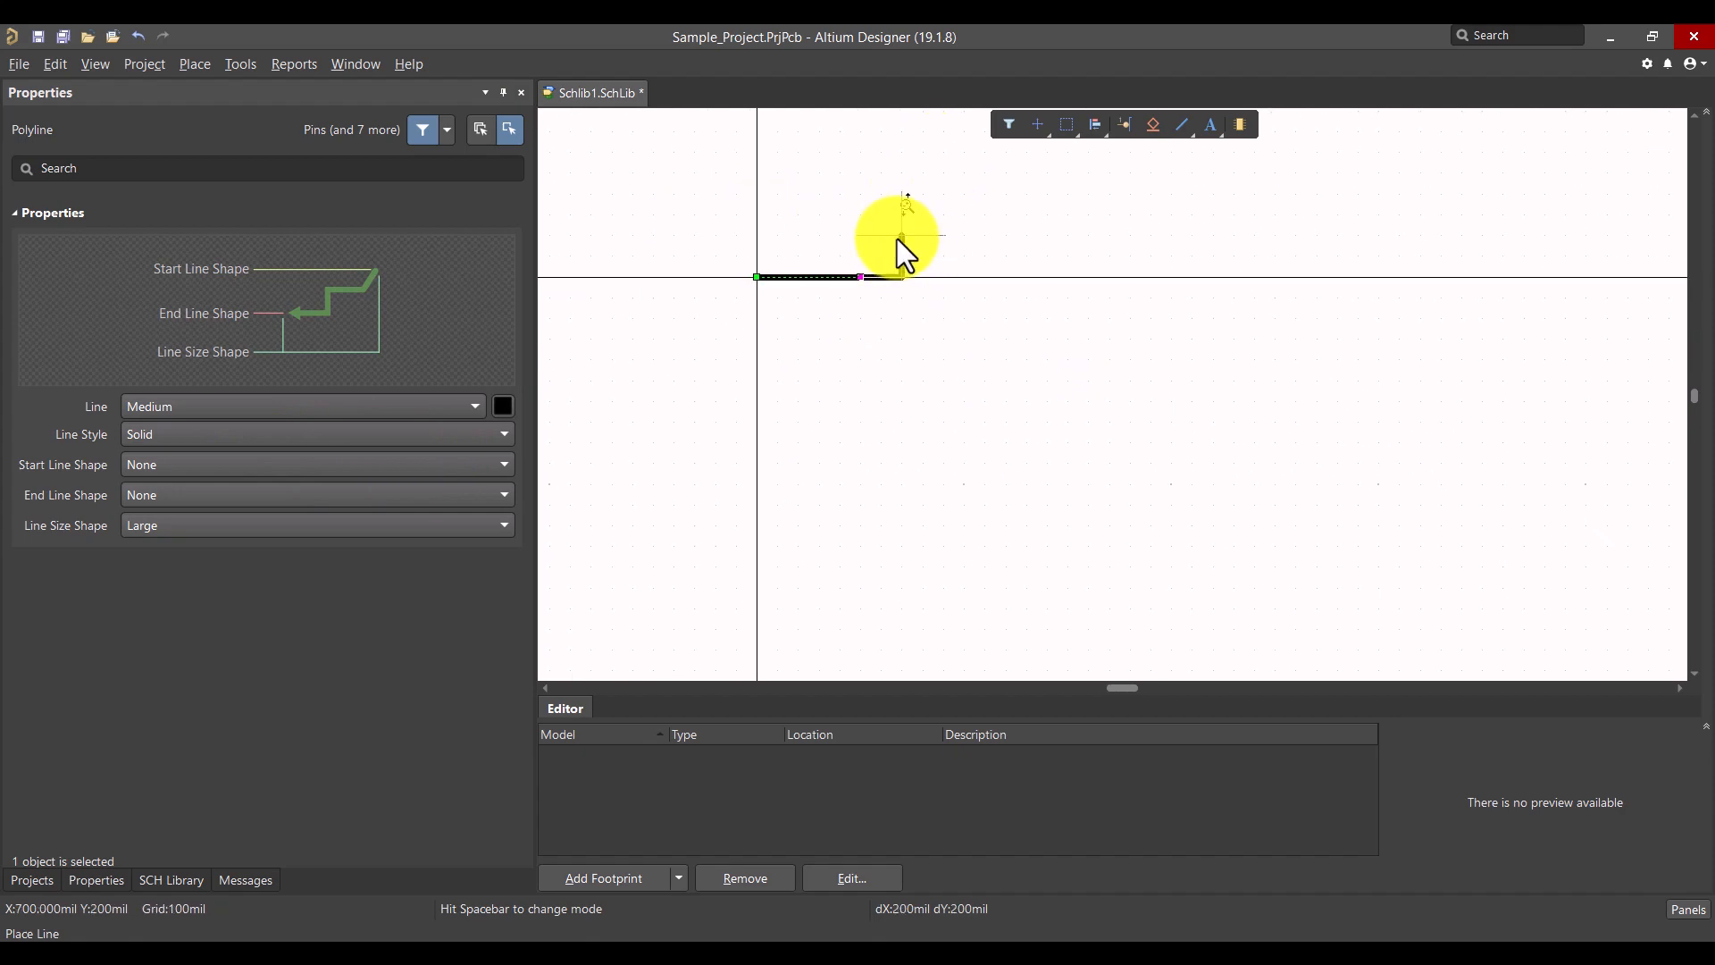
right_drag(884, 252, 803, 360)
ctrl+scroll(826, 314, up, 2)
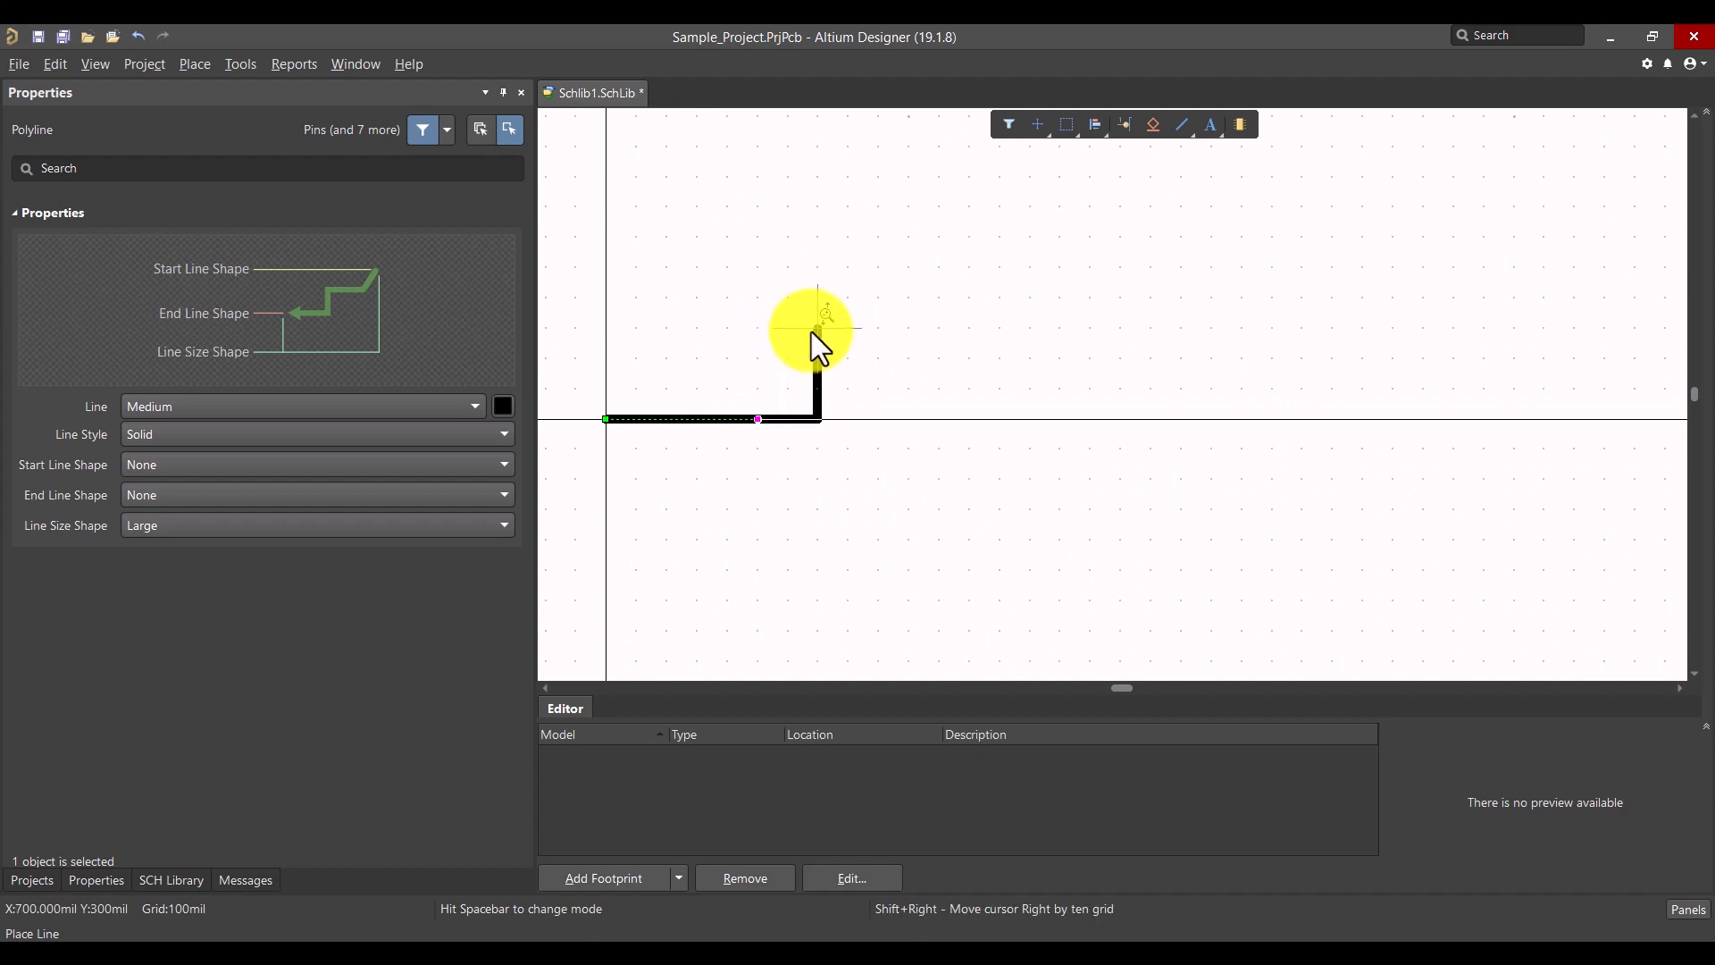
key(space)
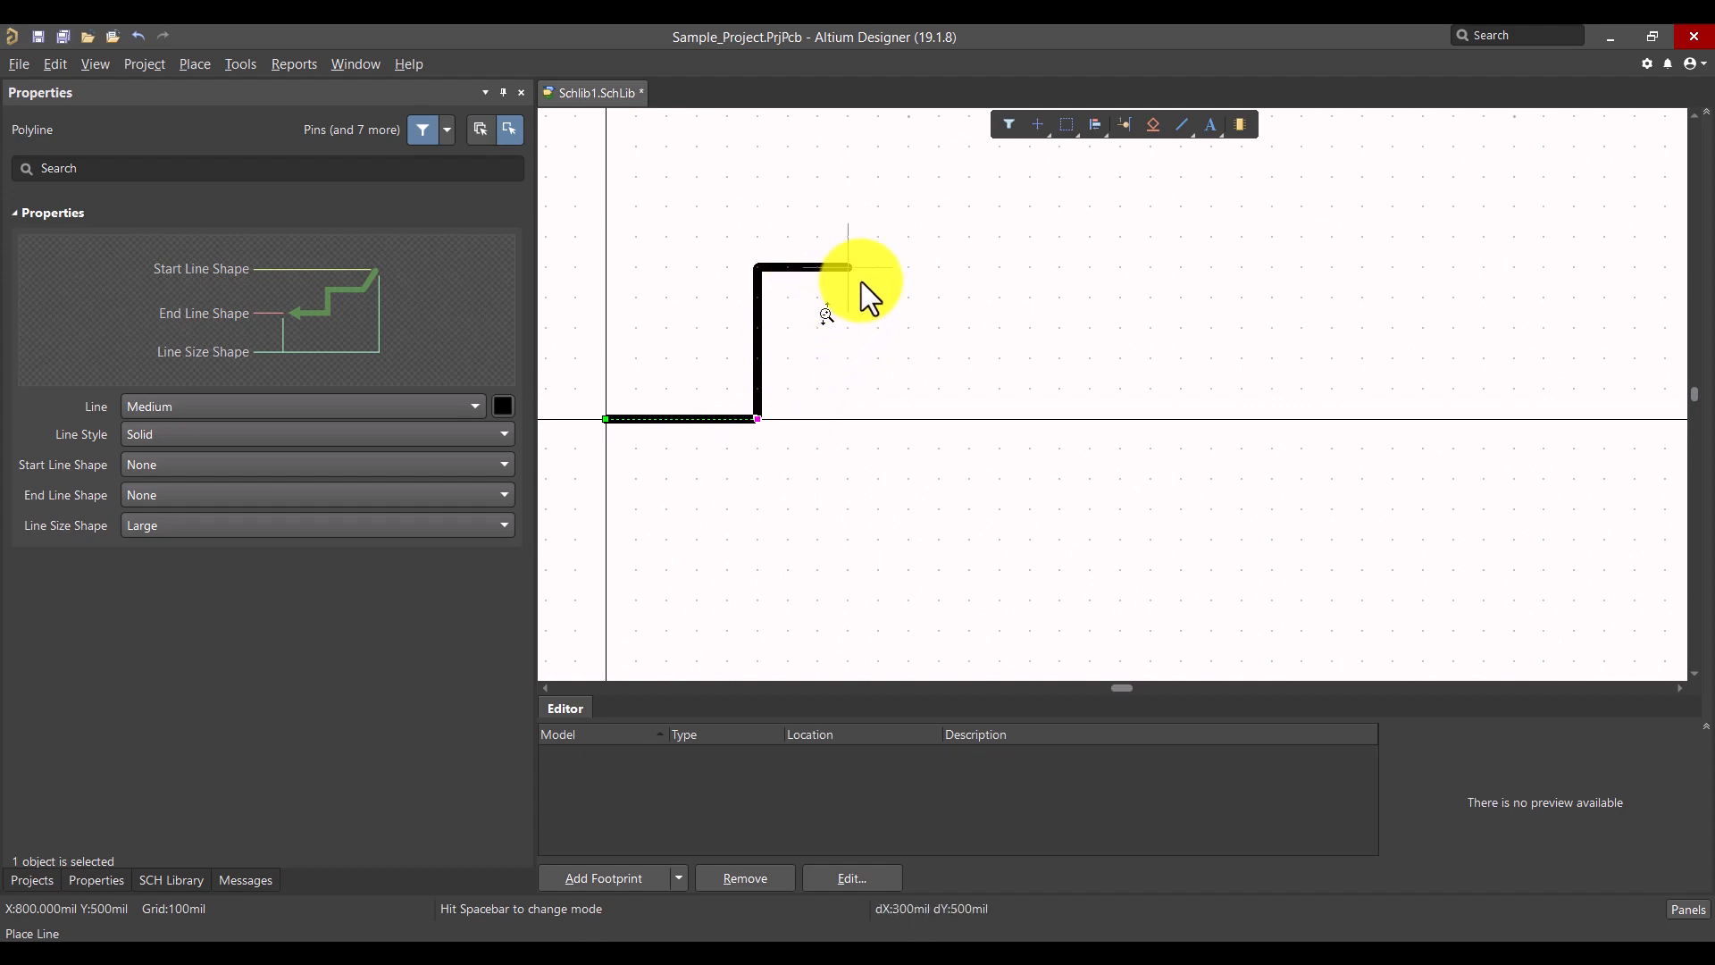
key(shift+space)
key(space)
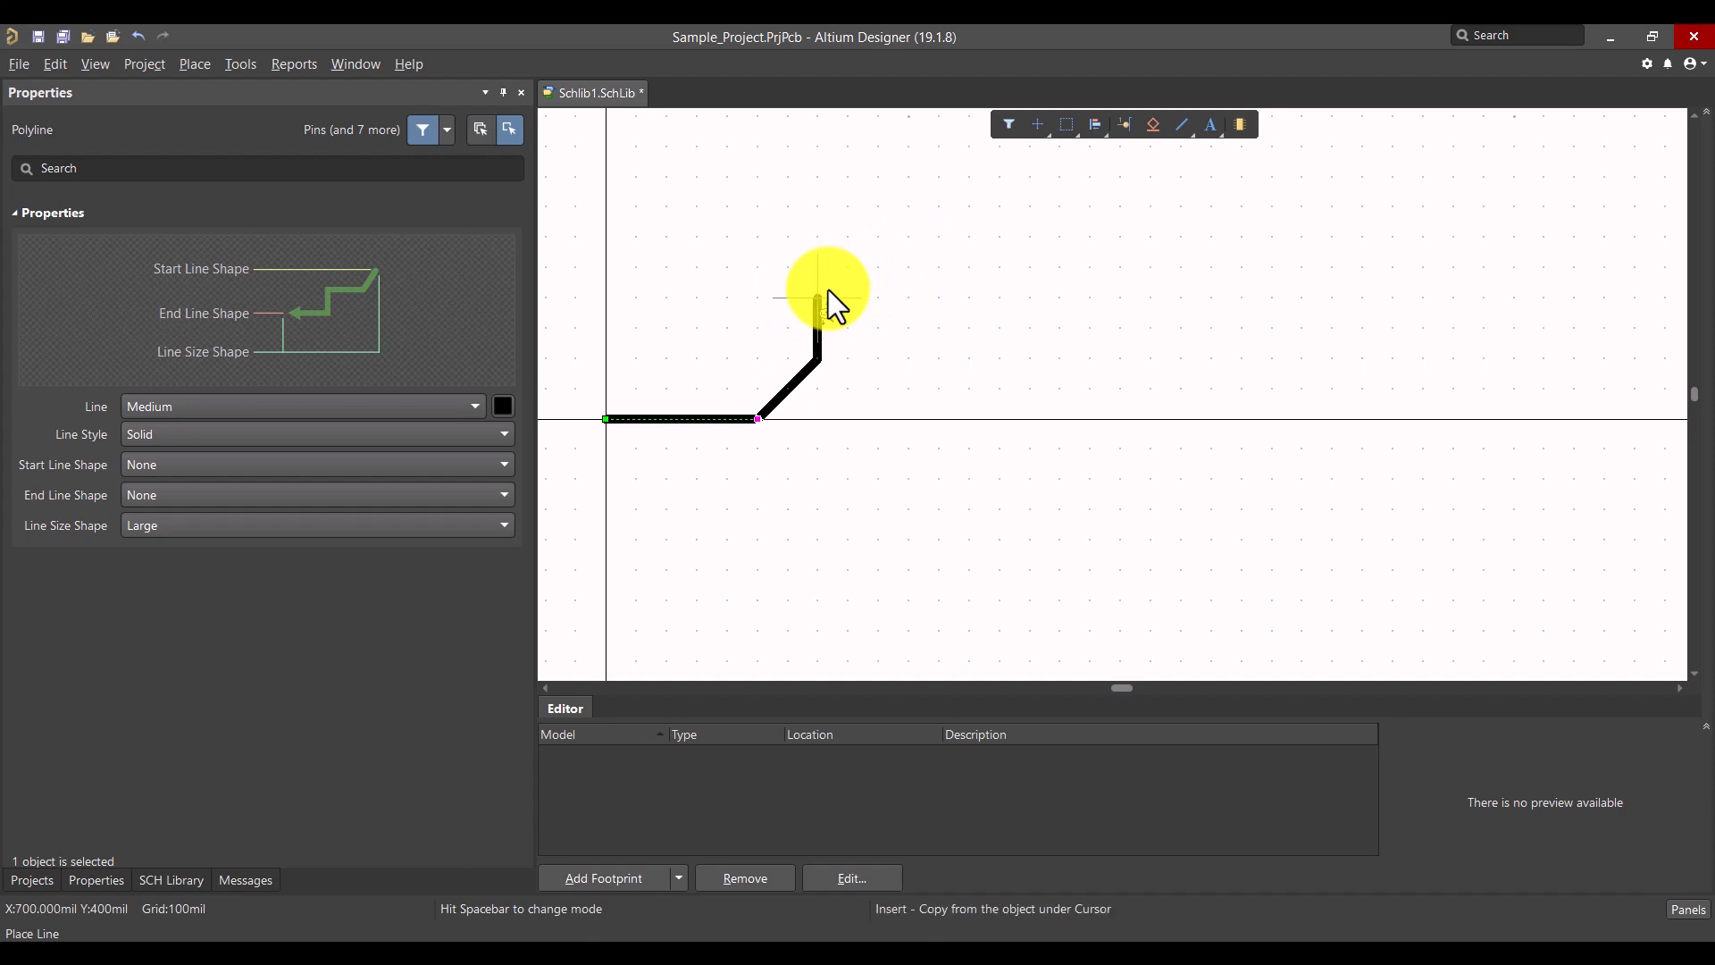
key(space)
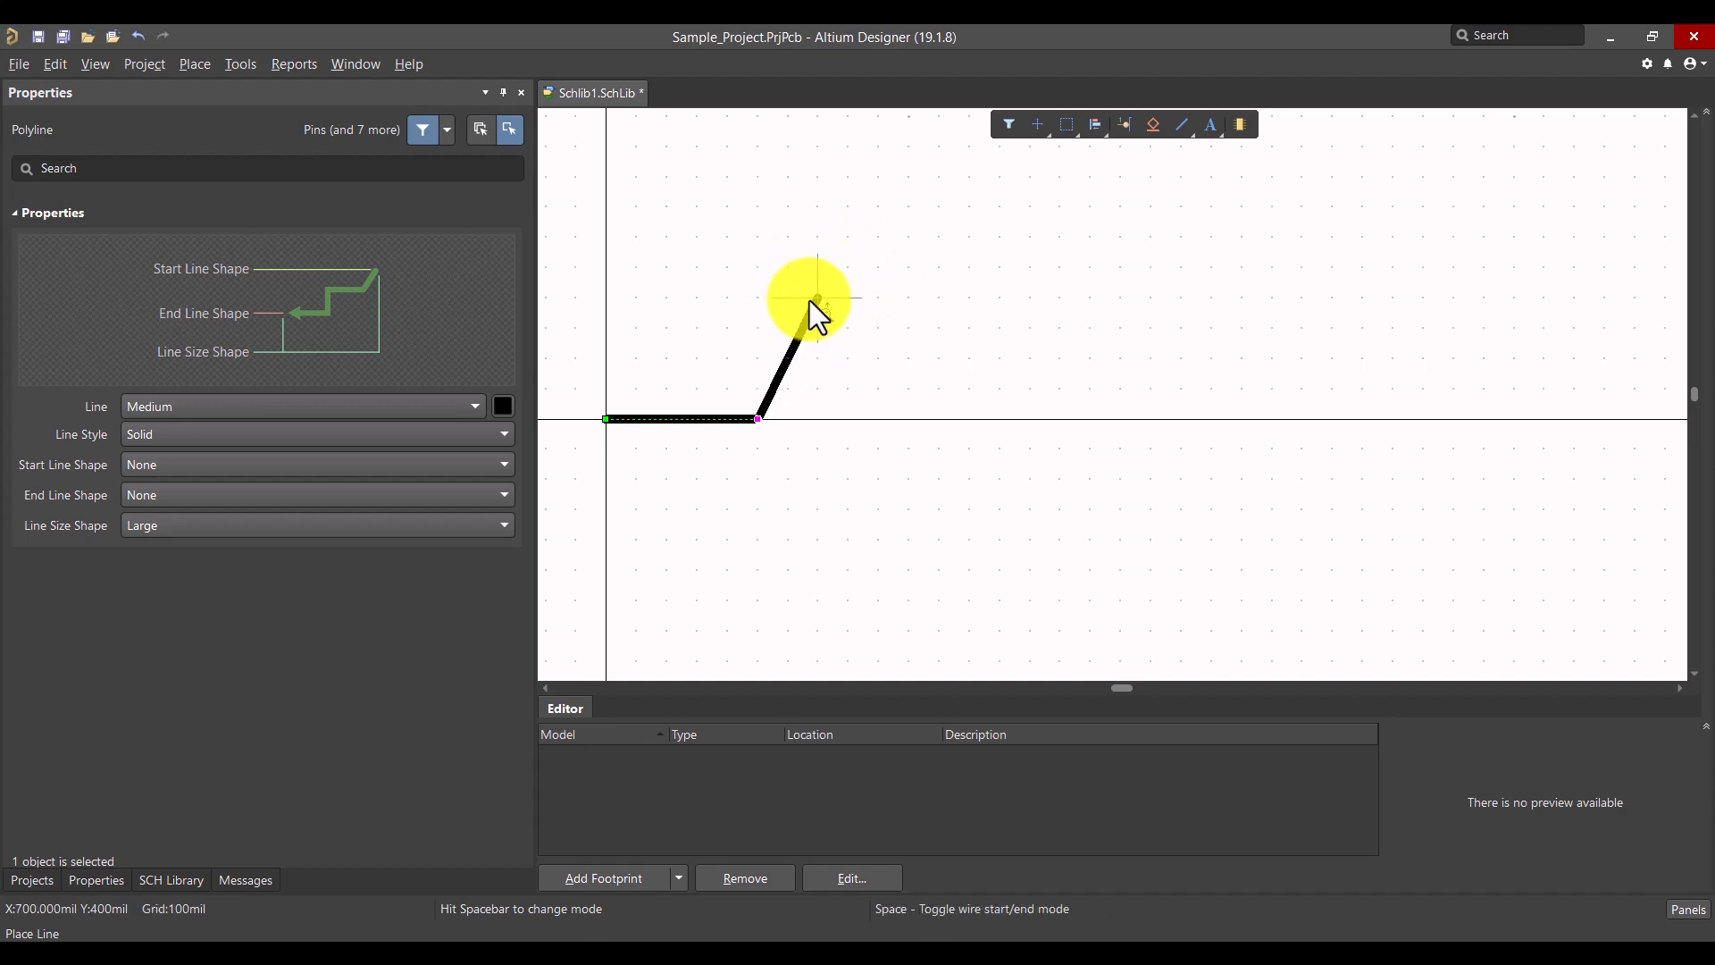
Step: Draw a three-peak zigzag between Y 400 mil and -400 mil, return to the axis at X 1900 mil, and end with a lead to 2500 mil
right_click(812, 315)
click(819, 298)
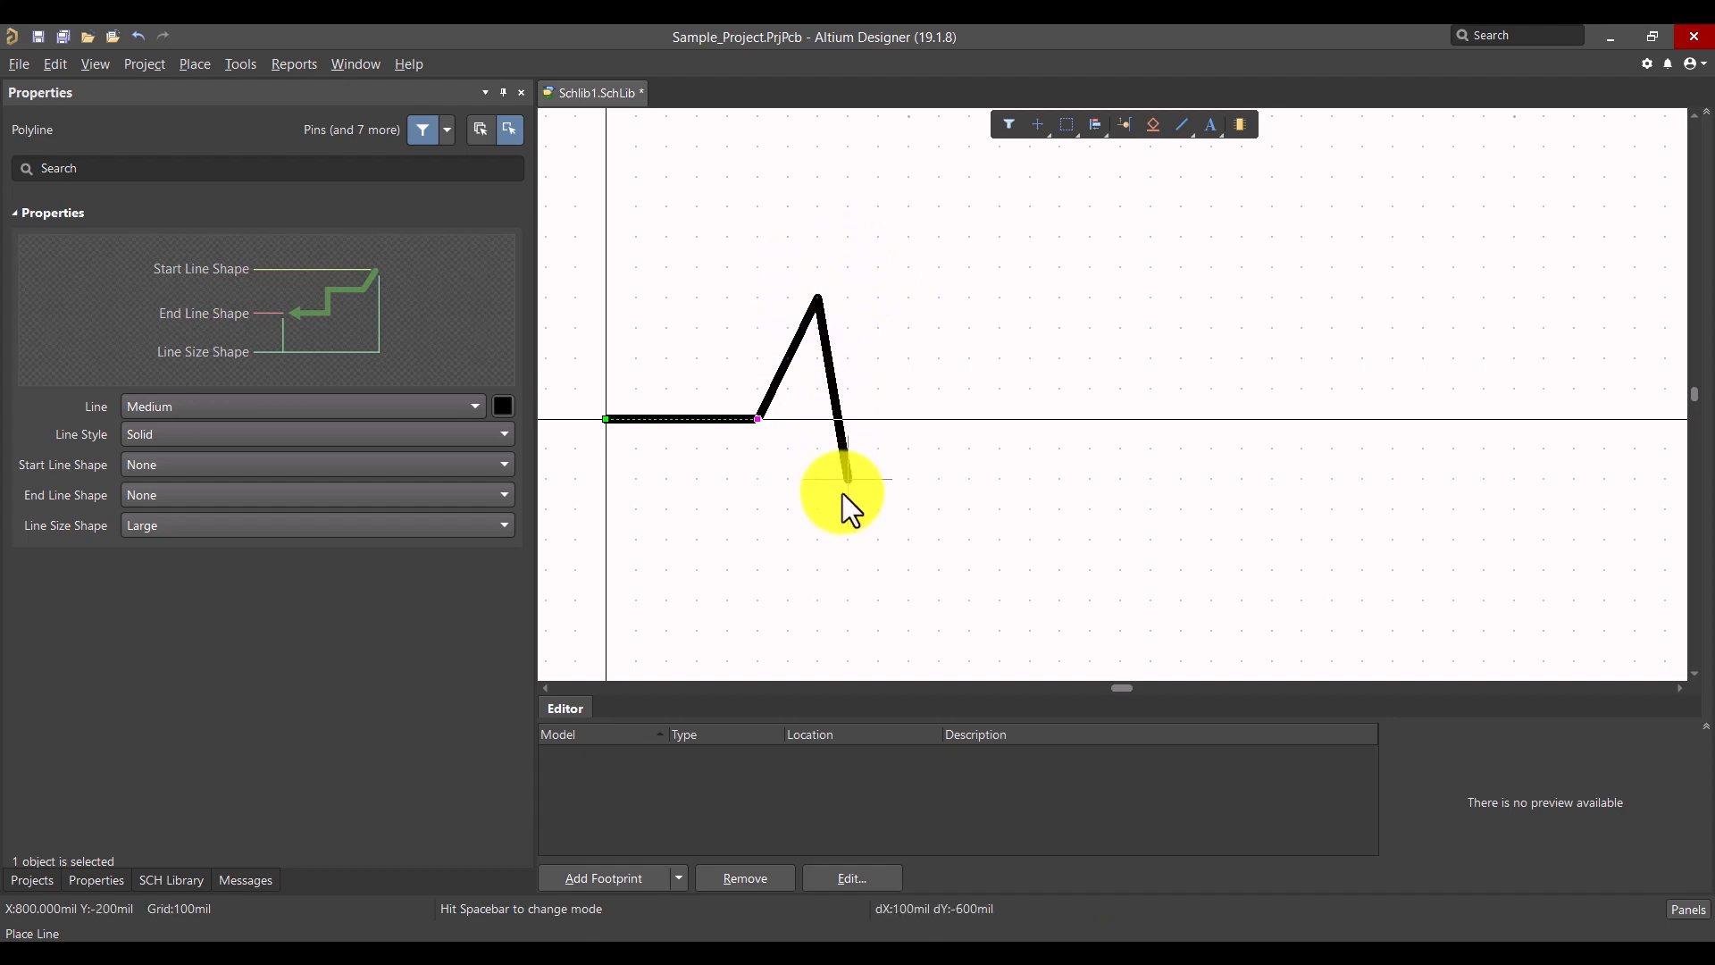
click(879, 540)
click(939, 299)
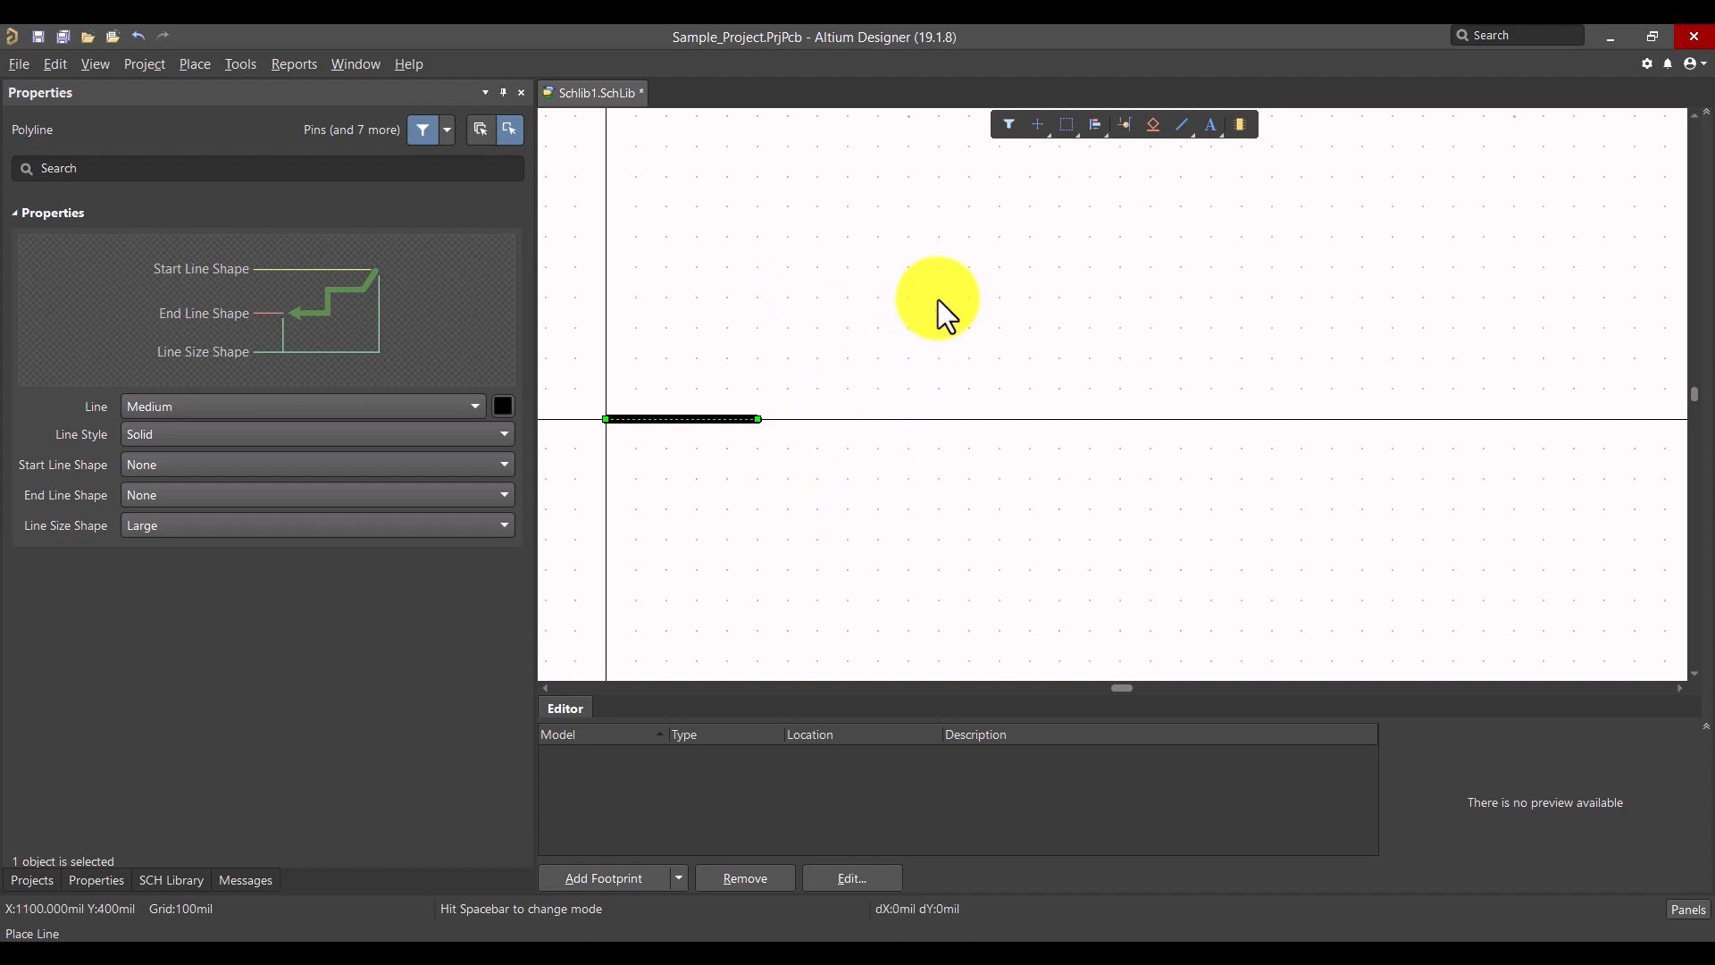
click(1001, 540)
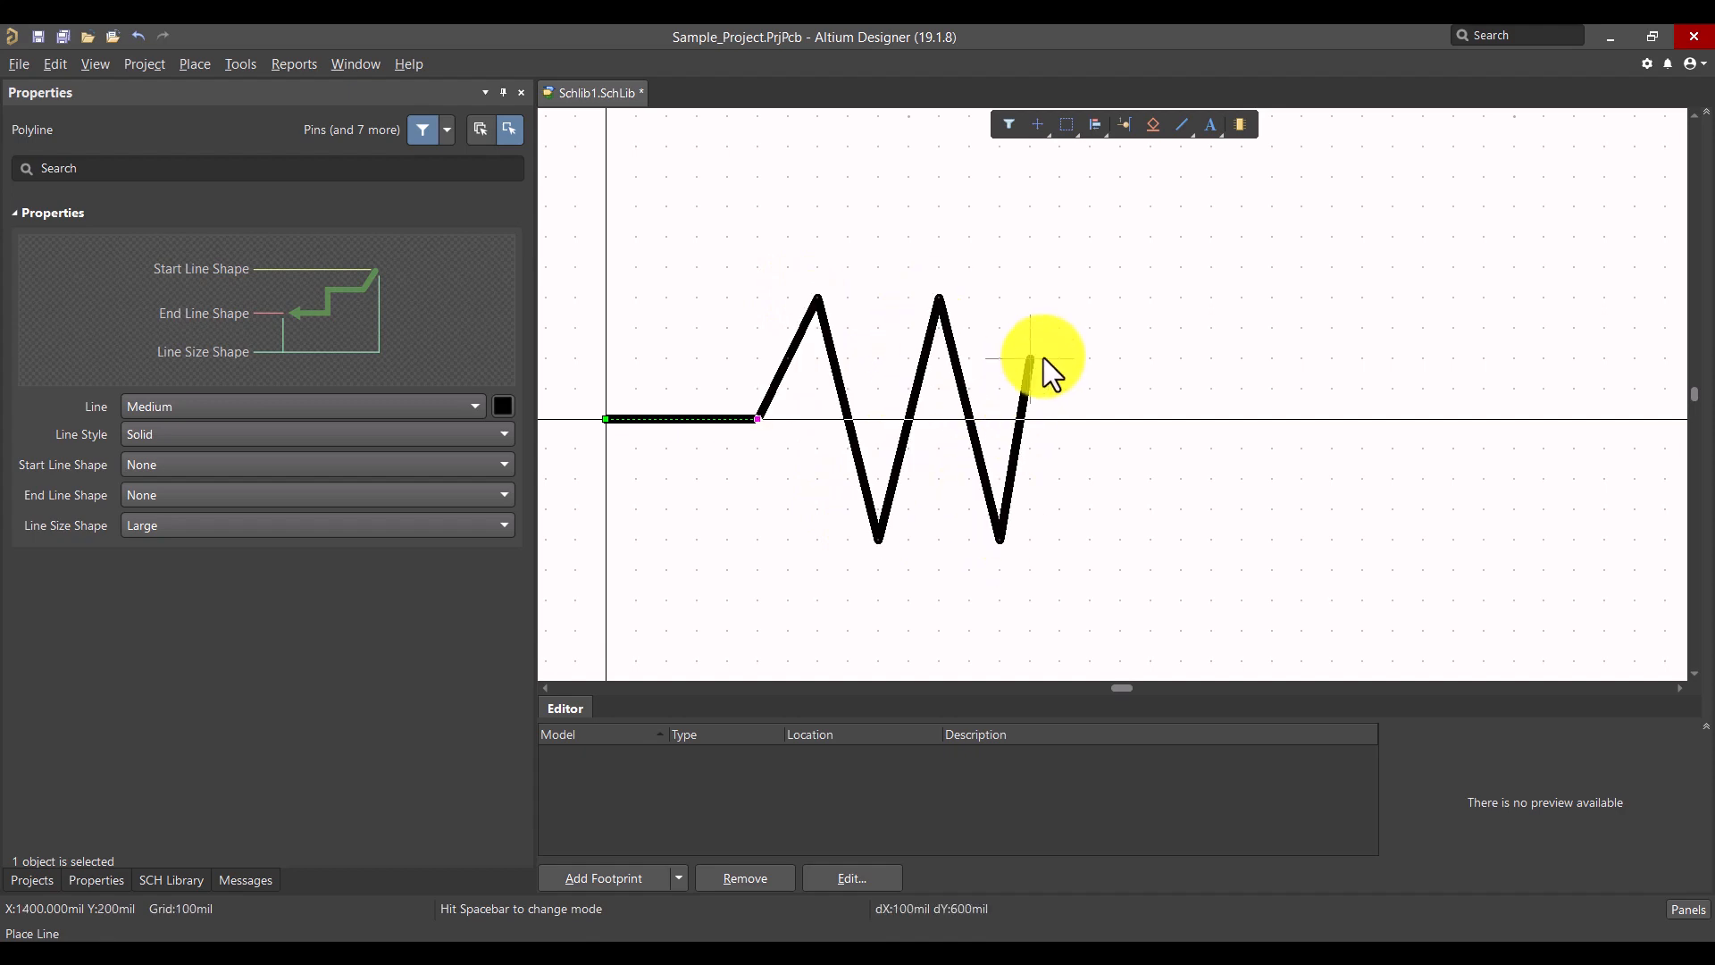
click(1054, 298)
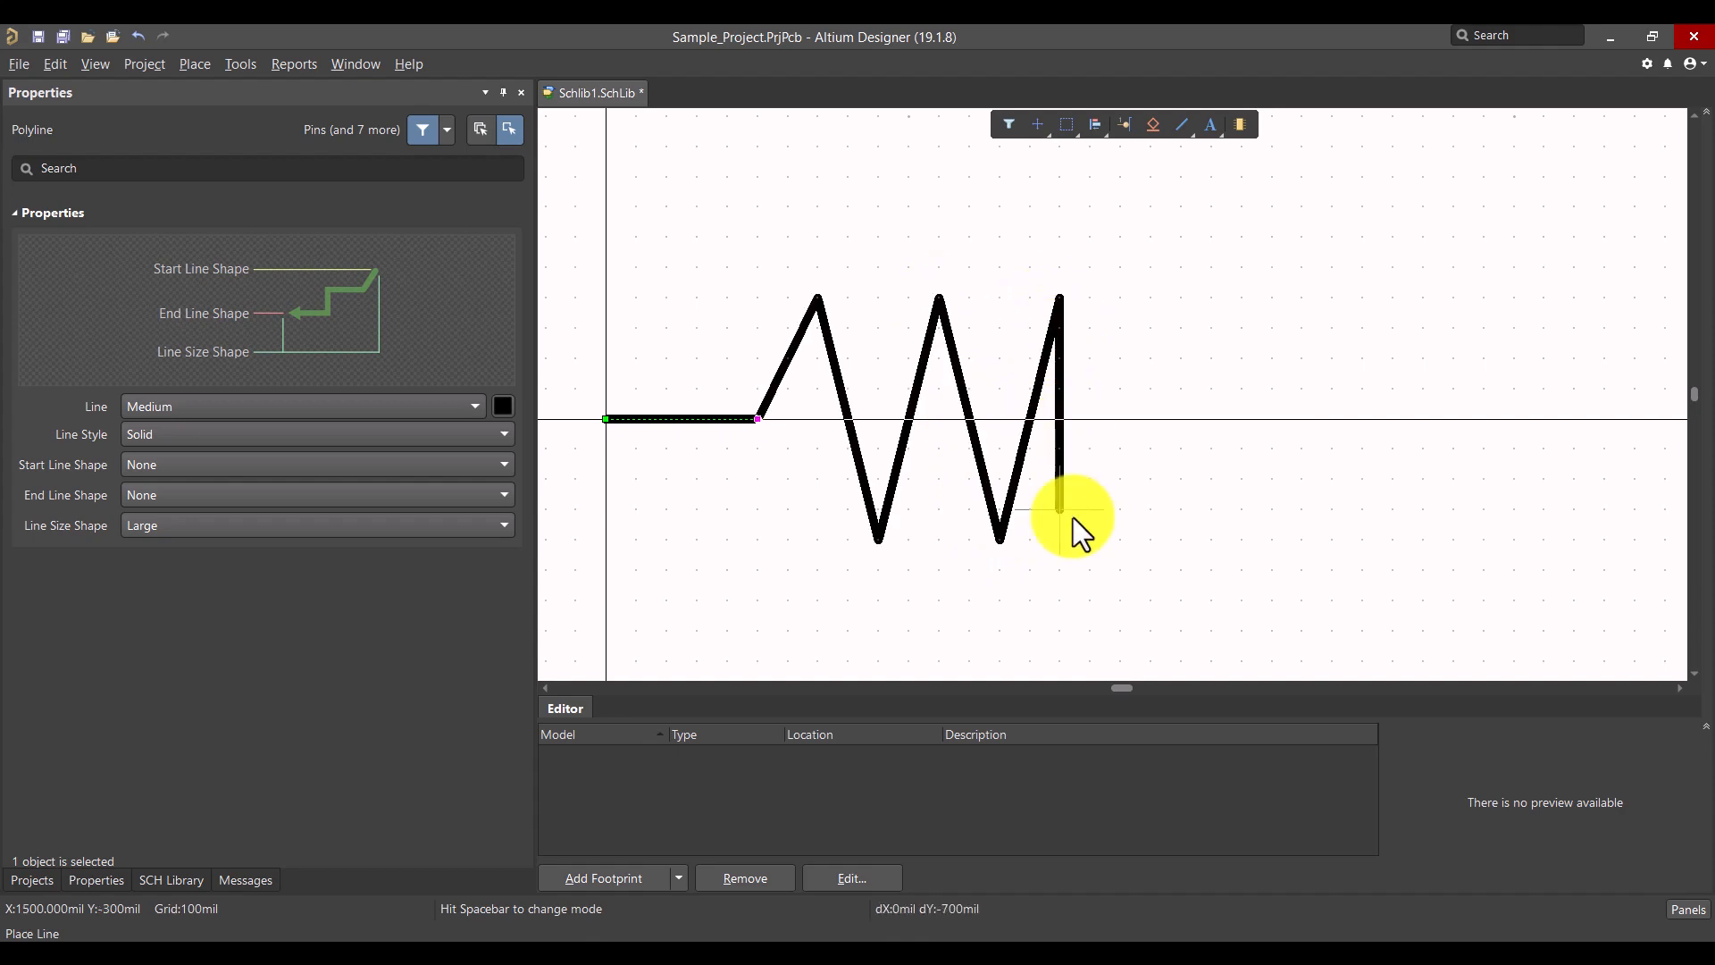
click(1117, 545)
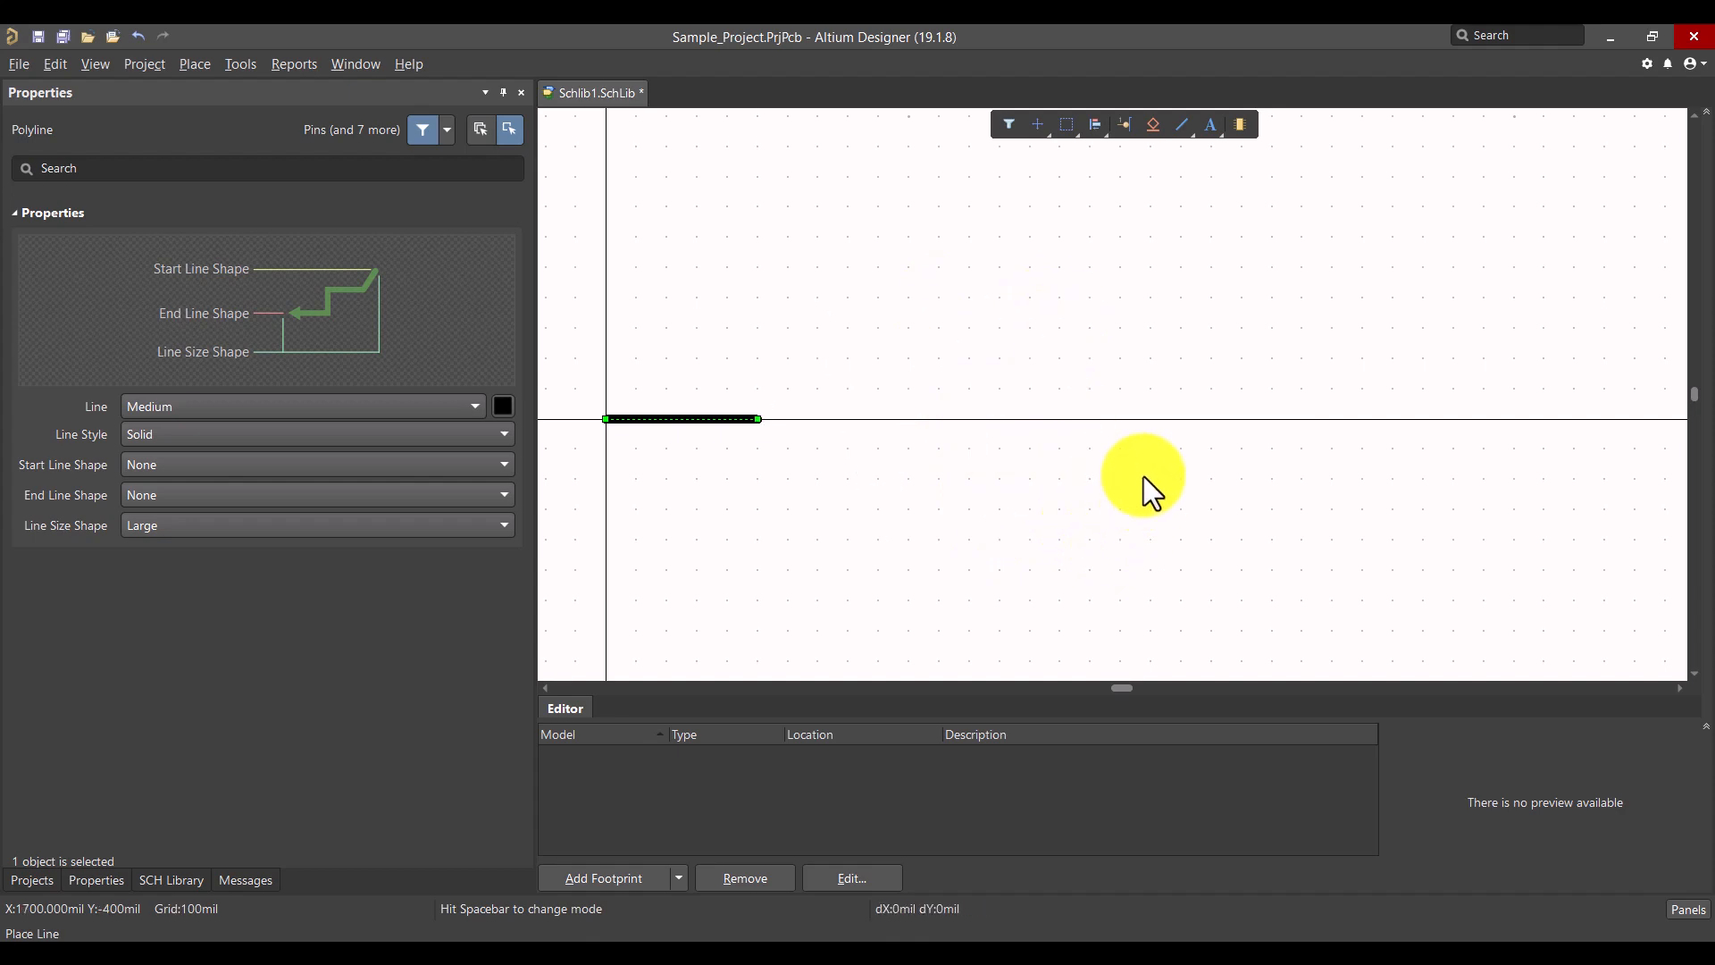
click(1179, 419)
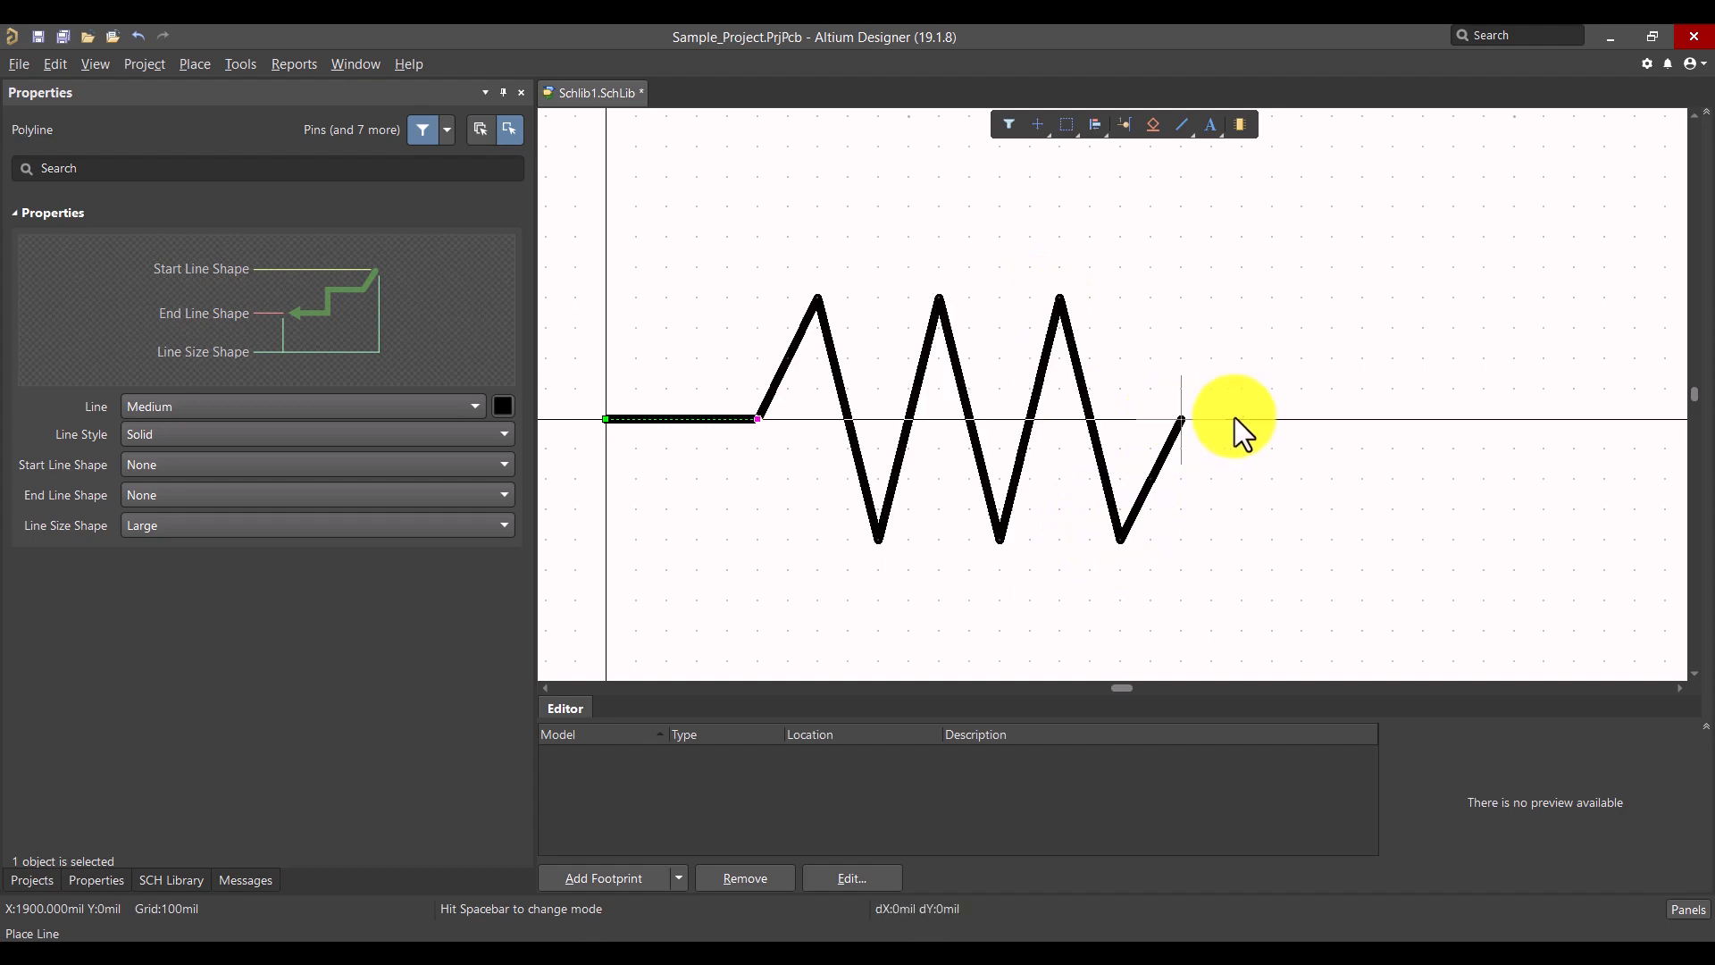
right_click(1370, 406)
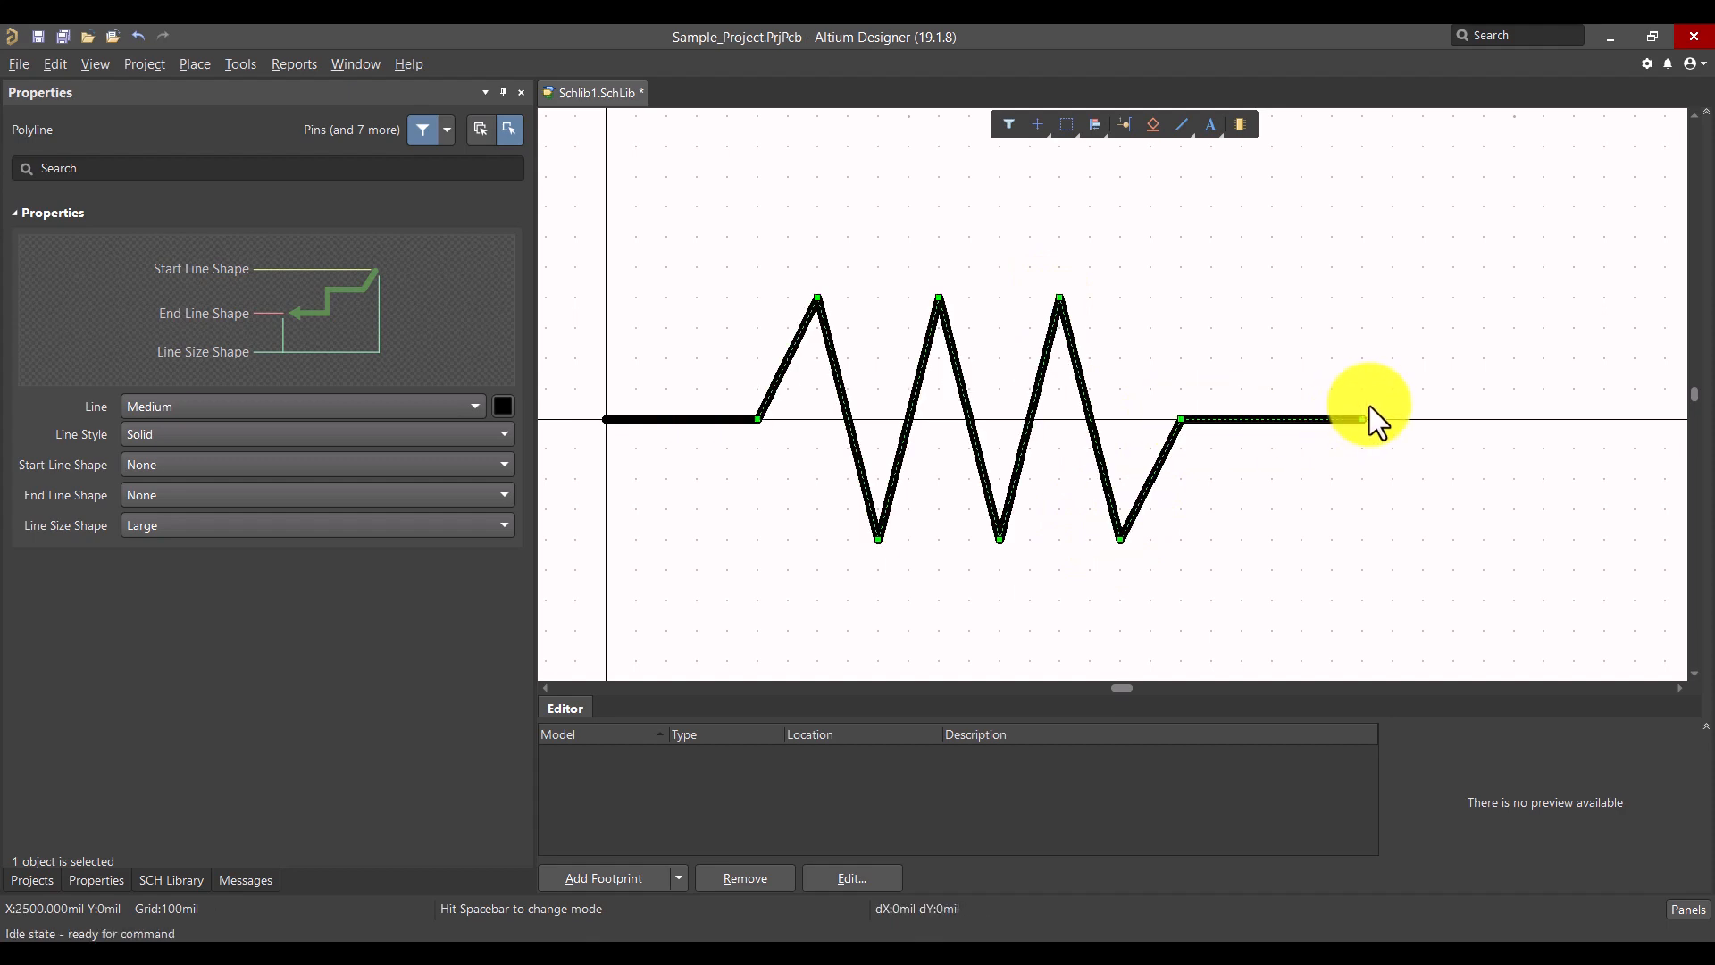
Step: Shorten the lead after the zigzag by one 100 mil grid step and deselect the line
mouse_move(1366, 420)
mouse_down()
mouse_move(1317, 418)
mouse_move(1333, 417)
mouse_up()
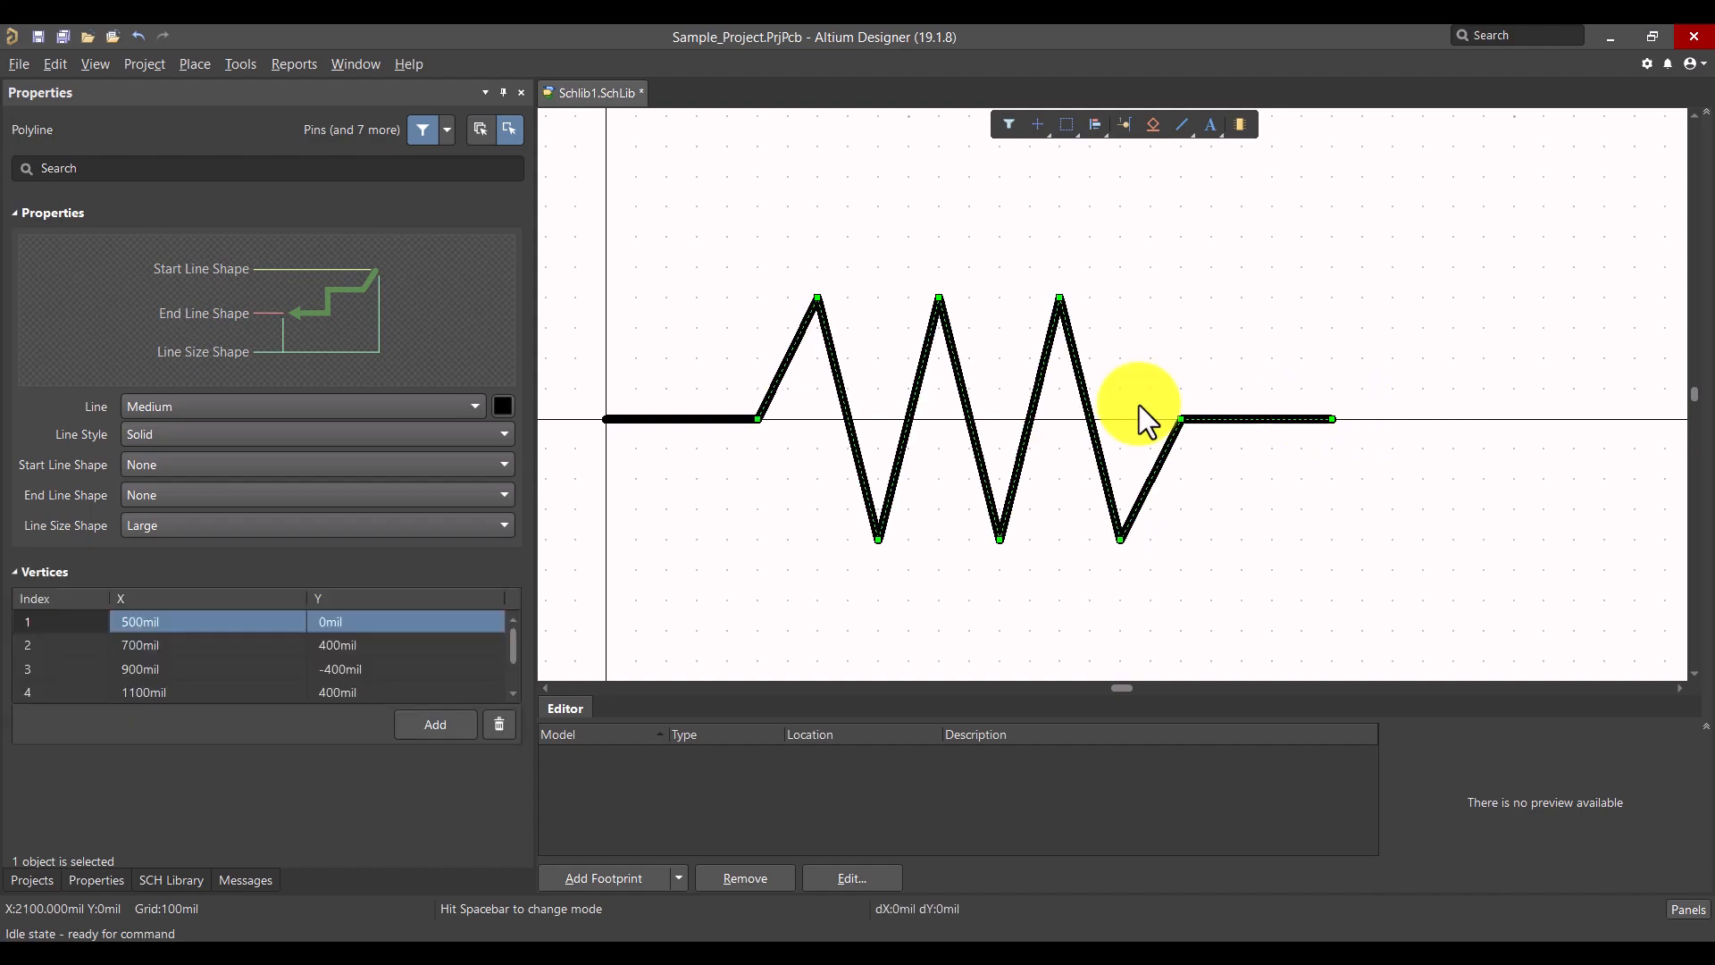
middle_drag(954, 382, 954, 382)
right_drag(967, 386, 1029, 394)
middle_drag(1029, 394, 1029, 393)
click(1139, 363)
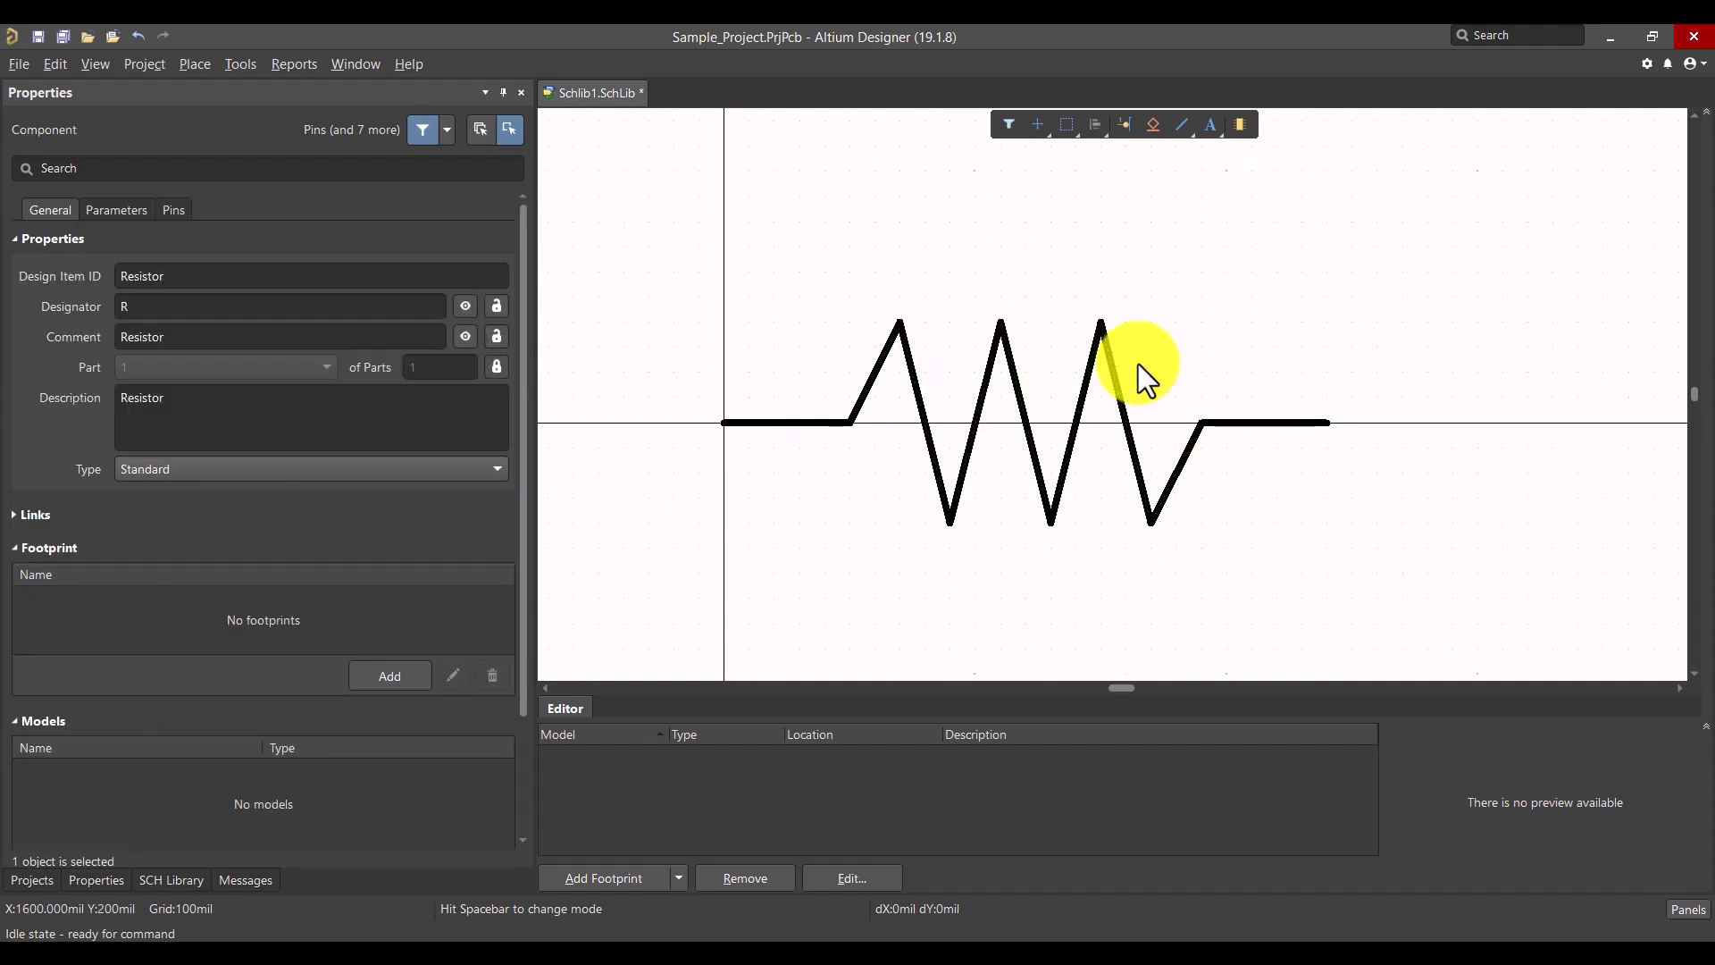
Step: Select both lines of the resistor symbol to review their shared line properties, and clear the selection
drag(1347, 554, 677, 277)
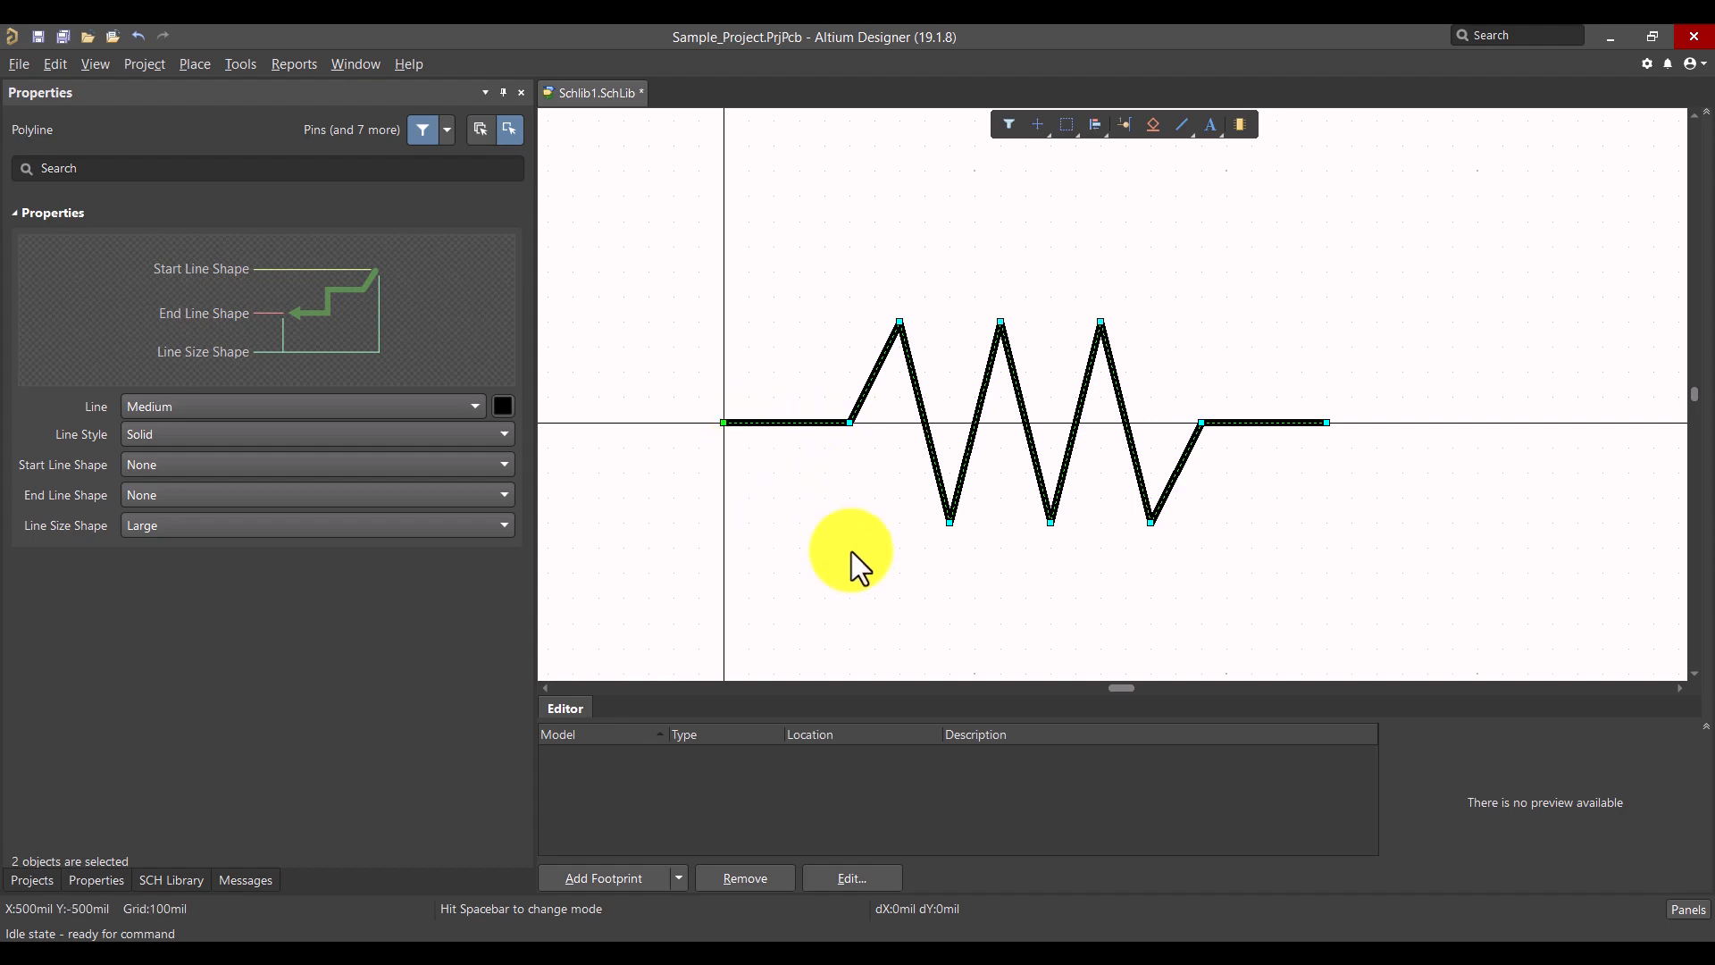
click(705, 279)
drag(689, 249, 1367, 611)
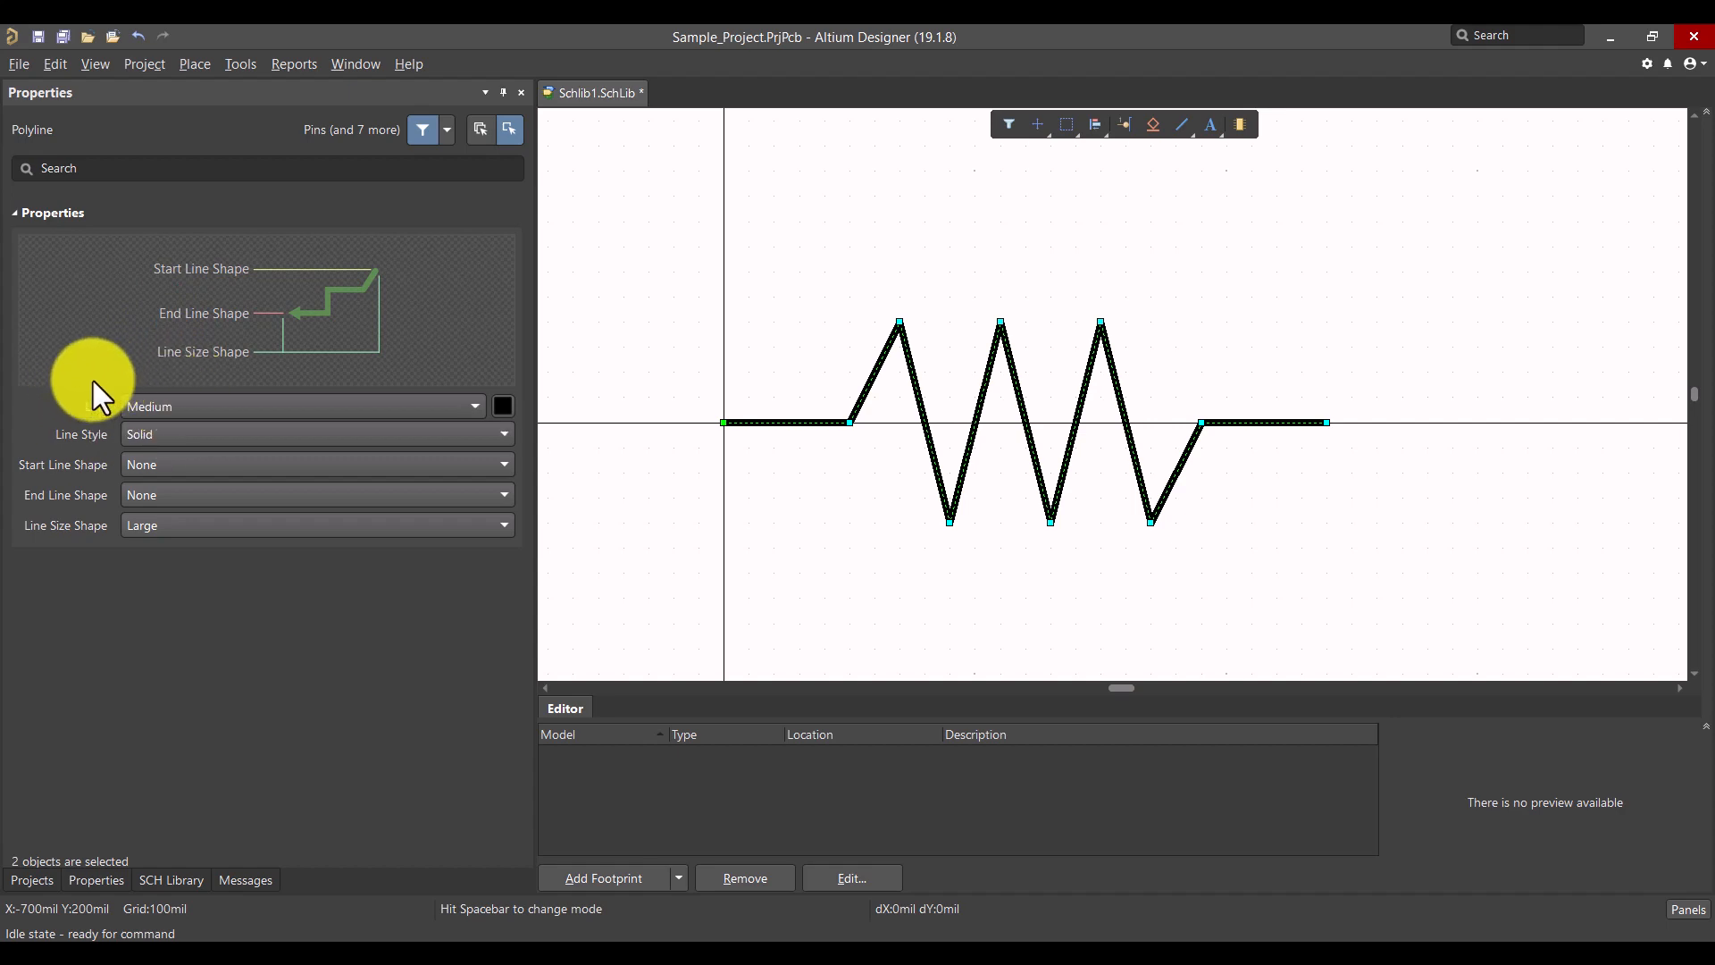
click(764, 495)
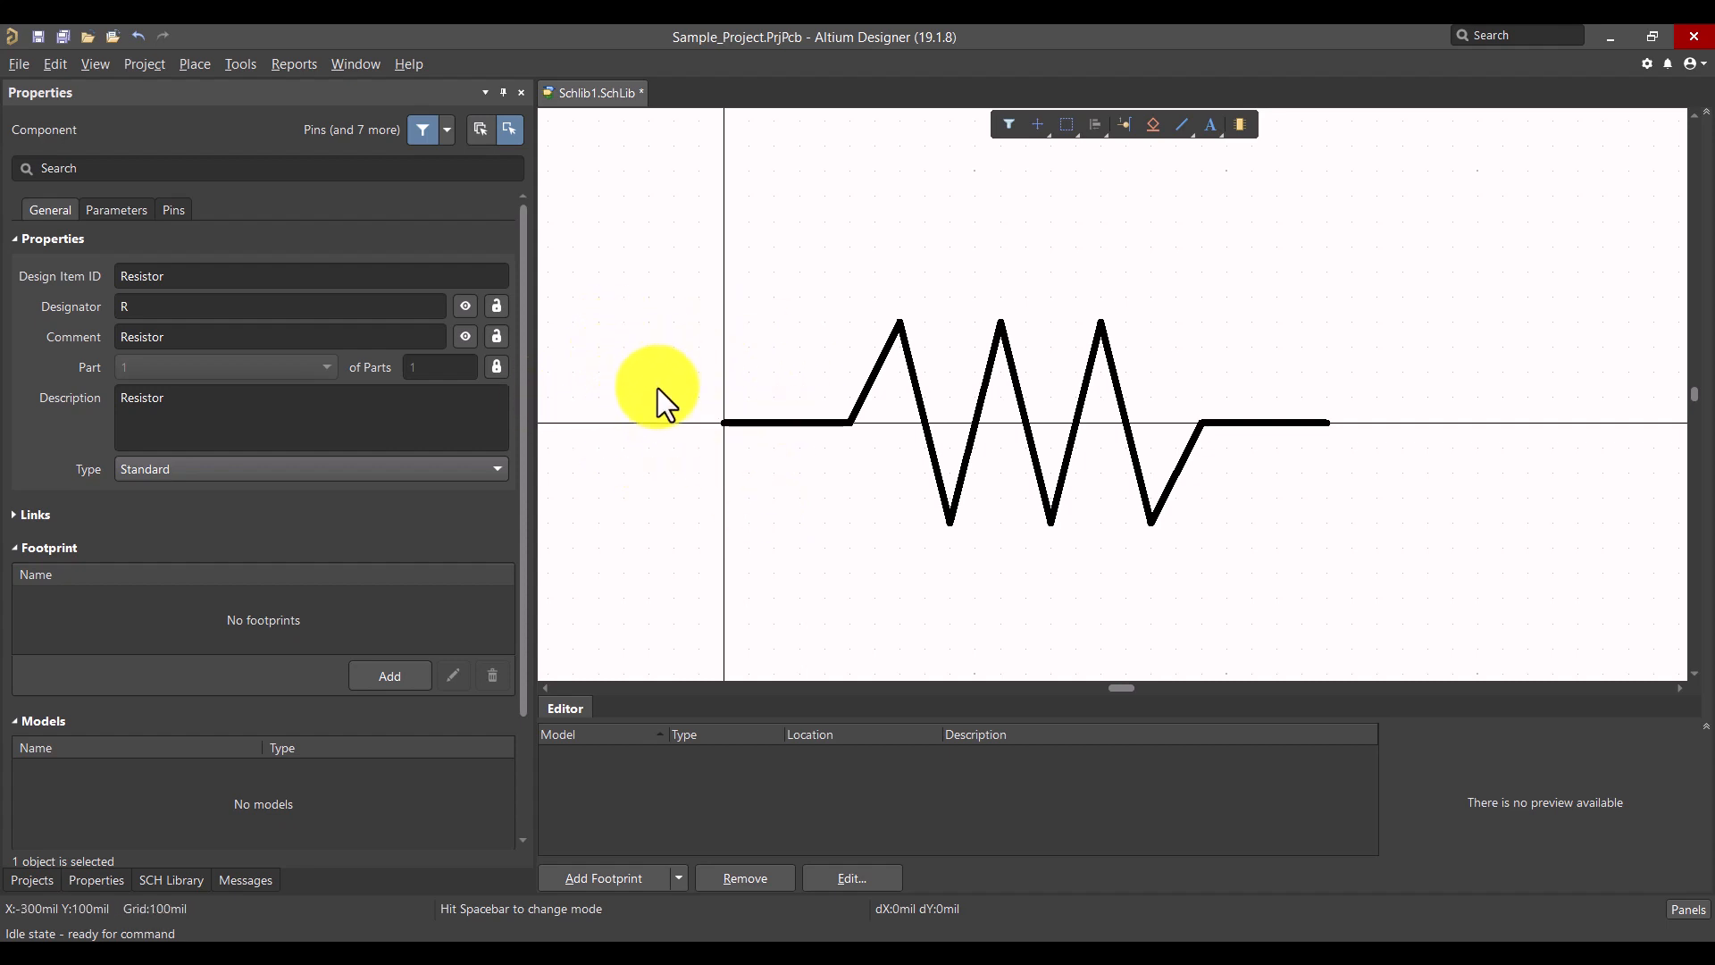
Step: Start placing a pin for the resistor symbol and set its length to 10 mm
click(196, 68)
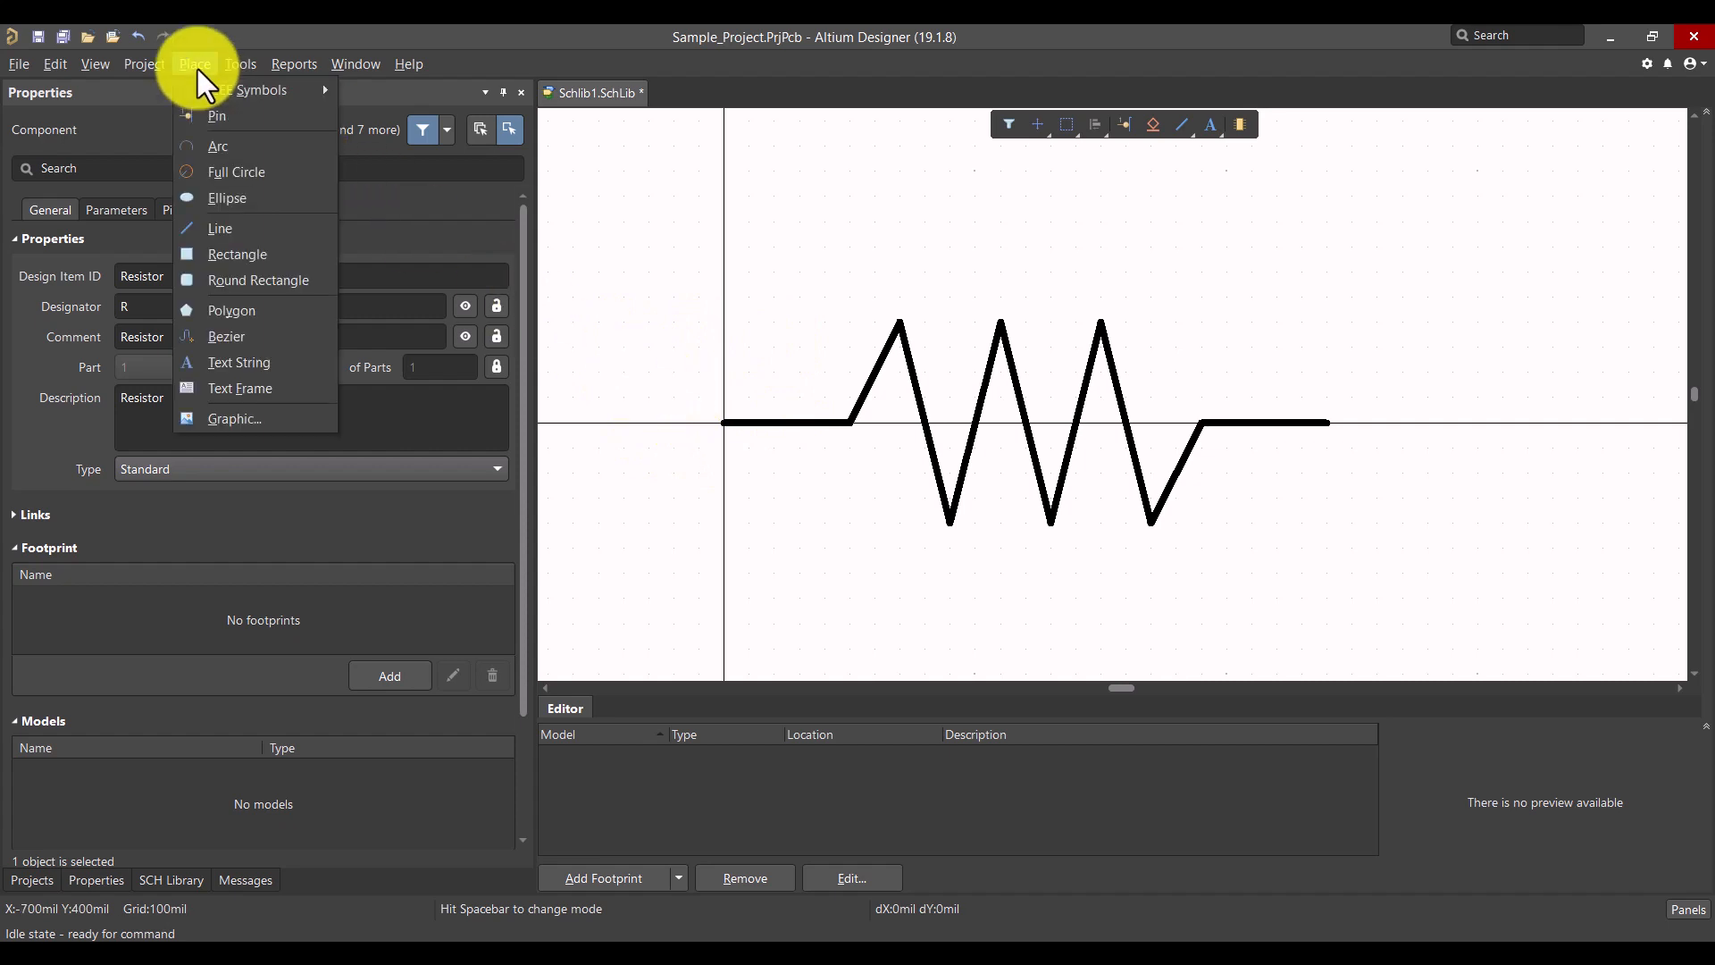
click(227, 113)
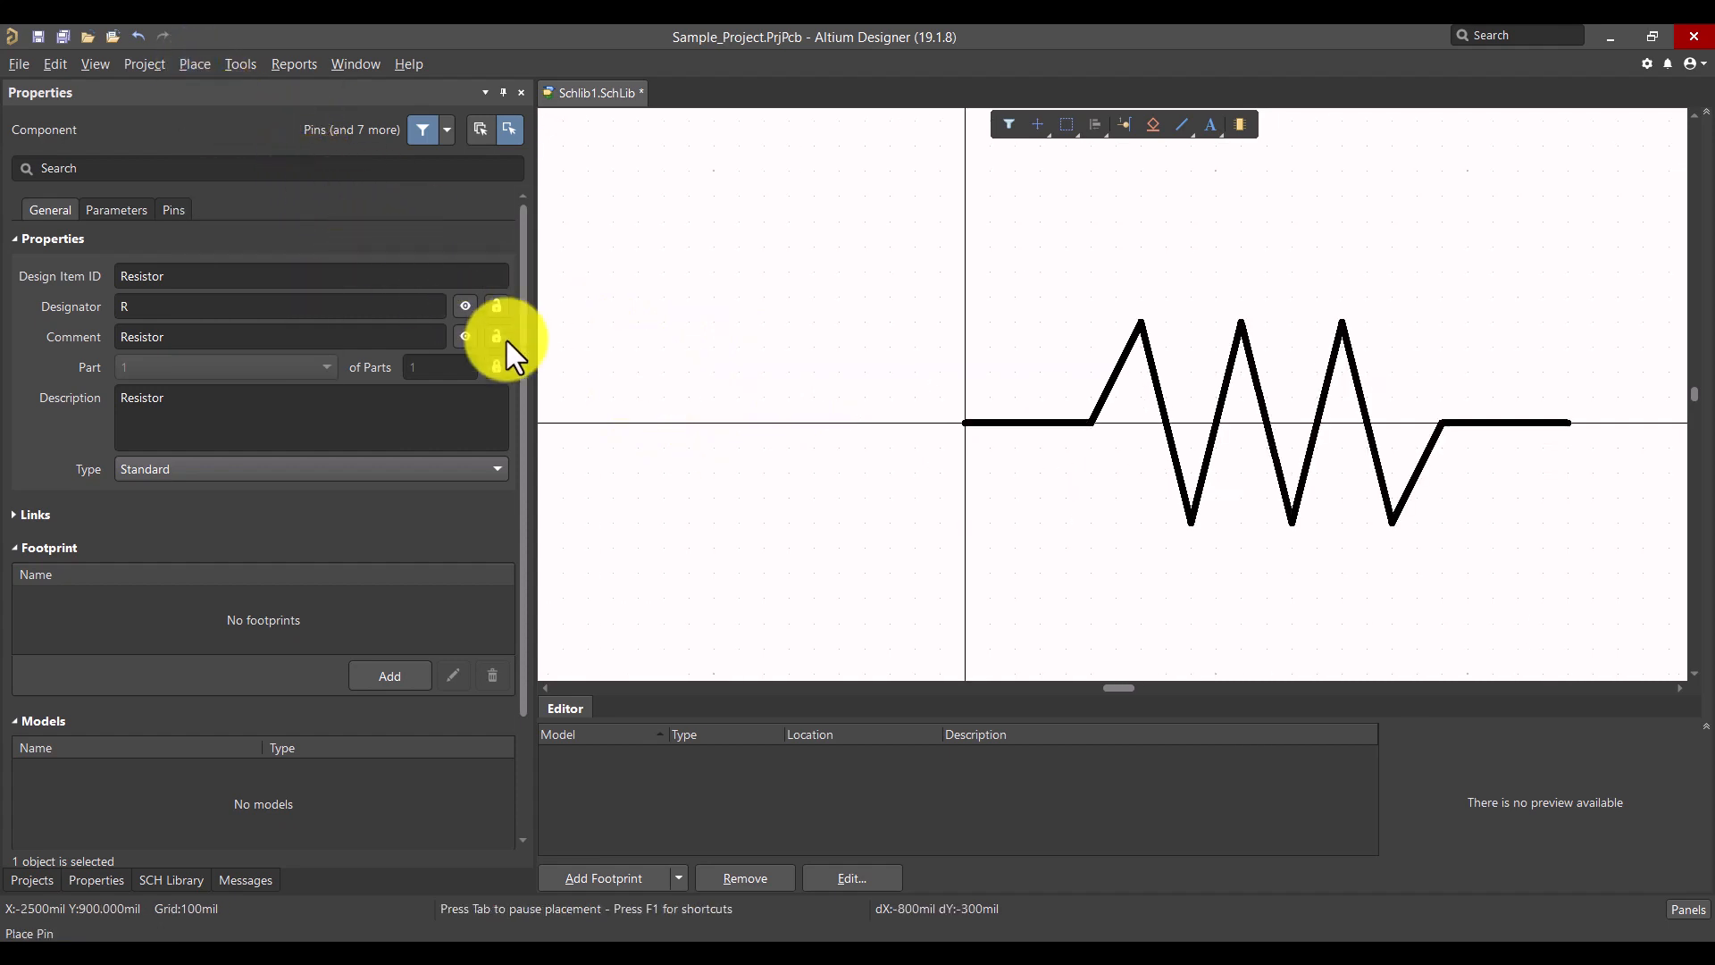
ctrl+scroll(880, 430, up, 1)
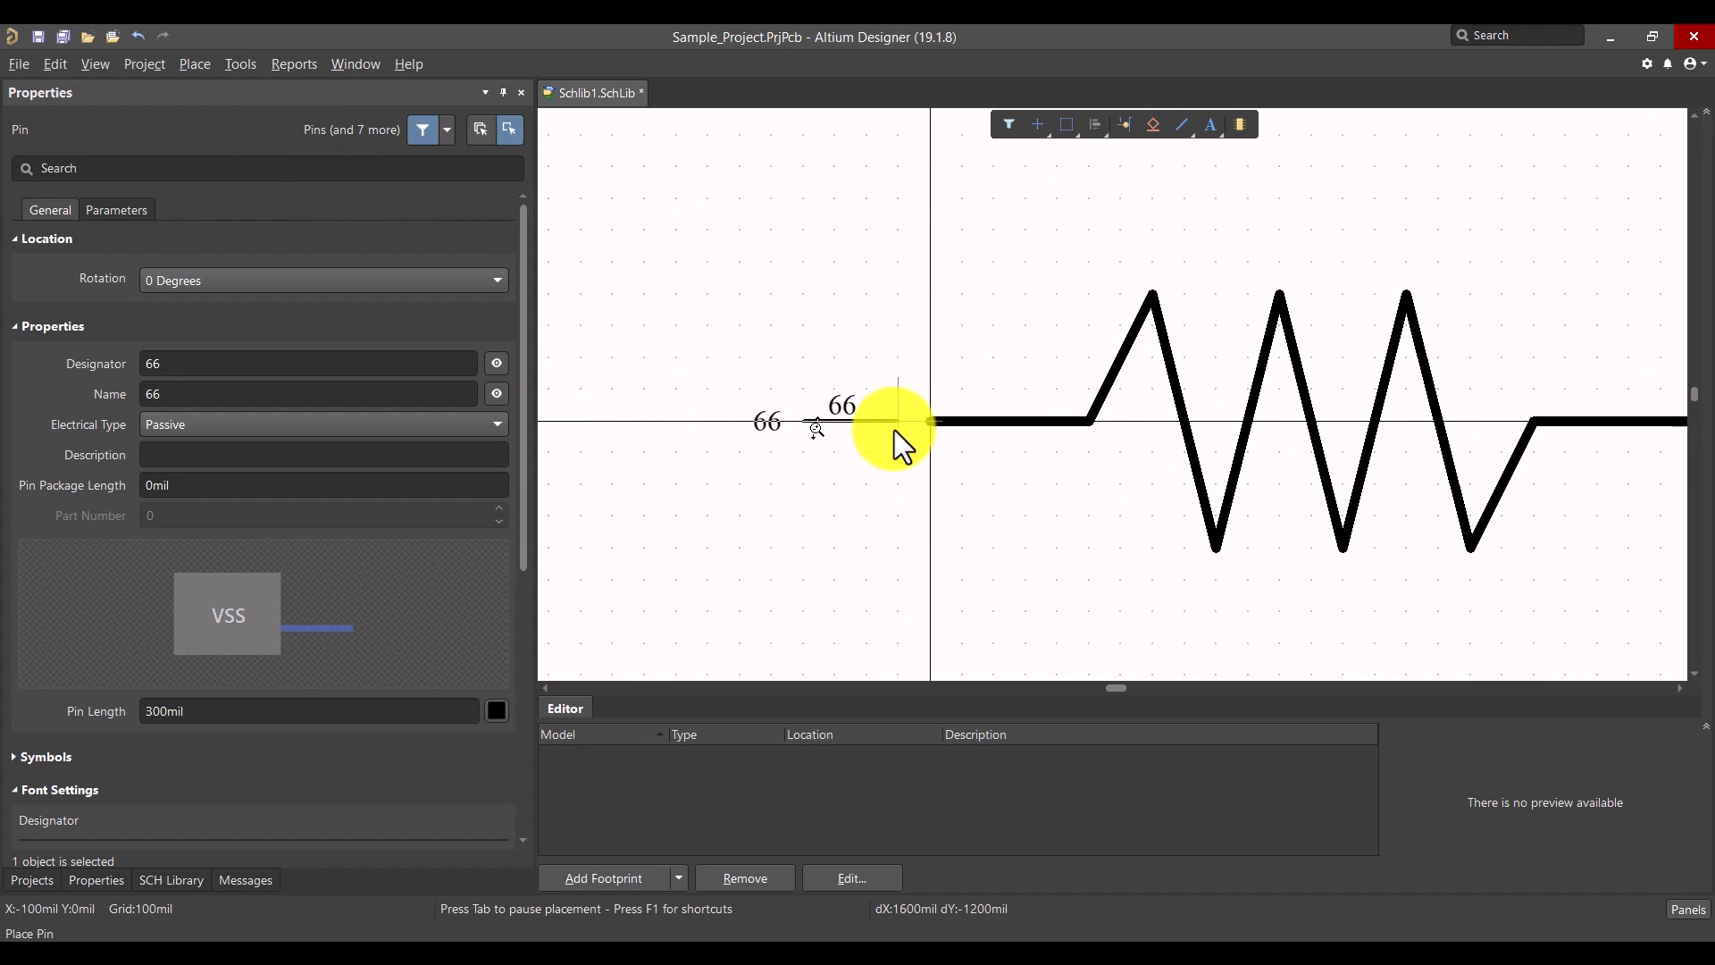
key(Tab)
click(325, 394)
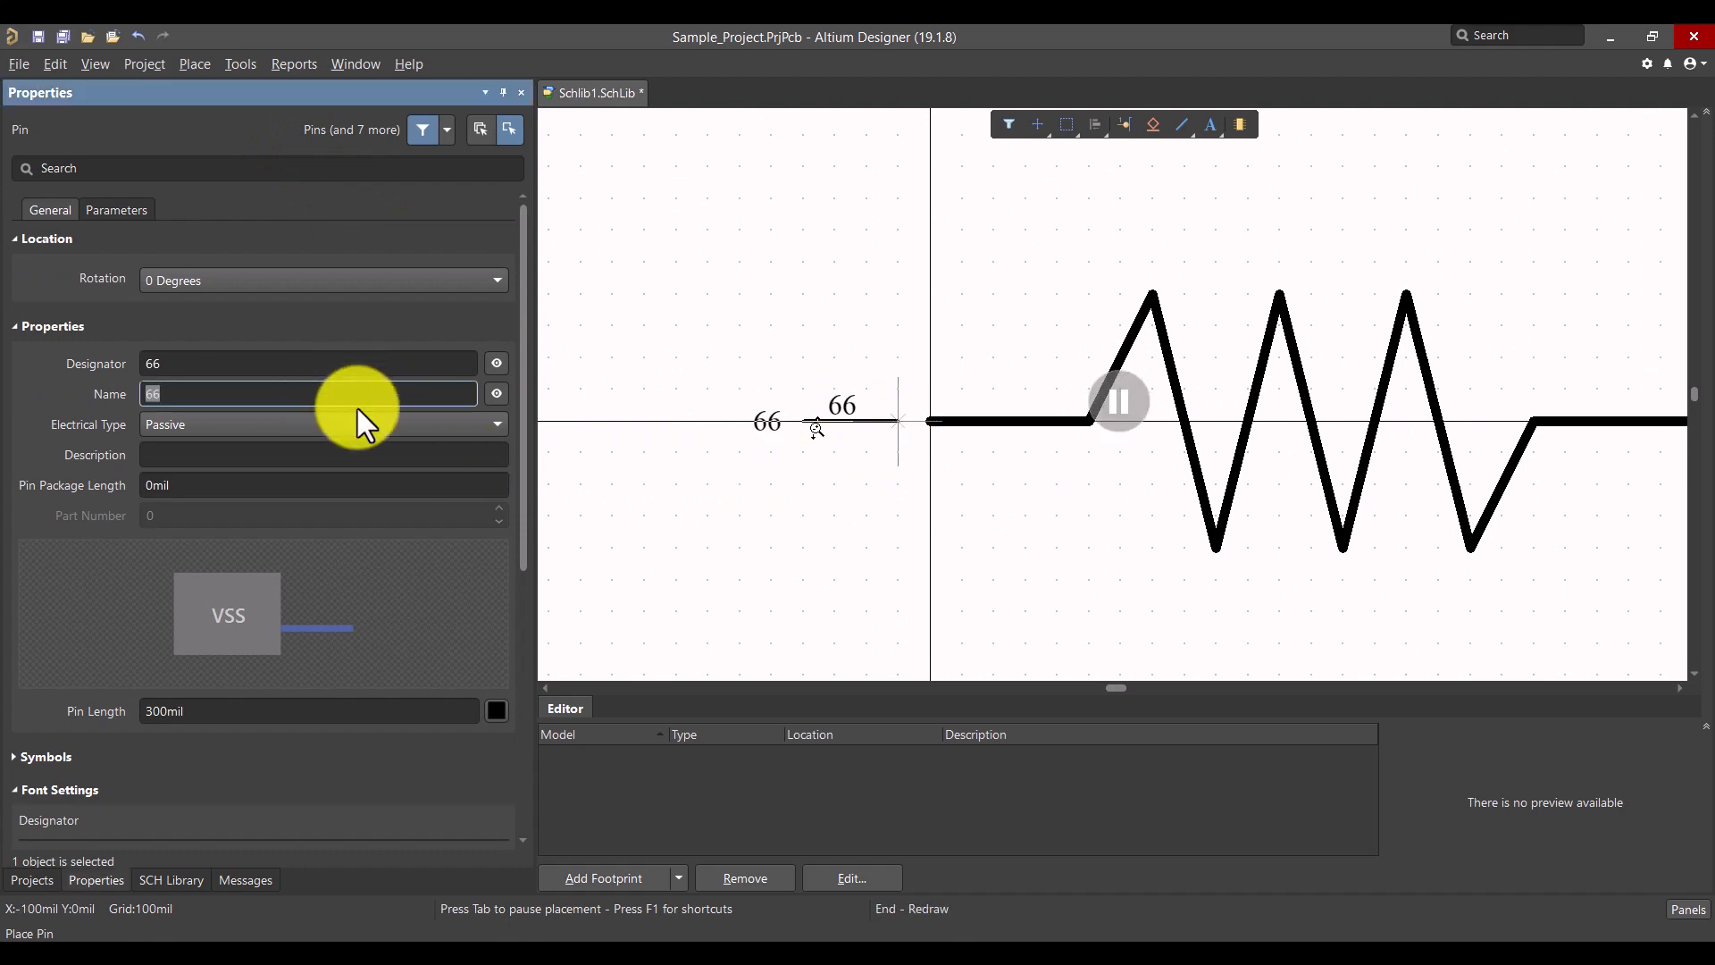
scroll(331, 539, down, 1)
click(236, 655)
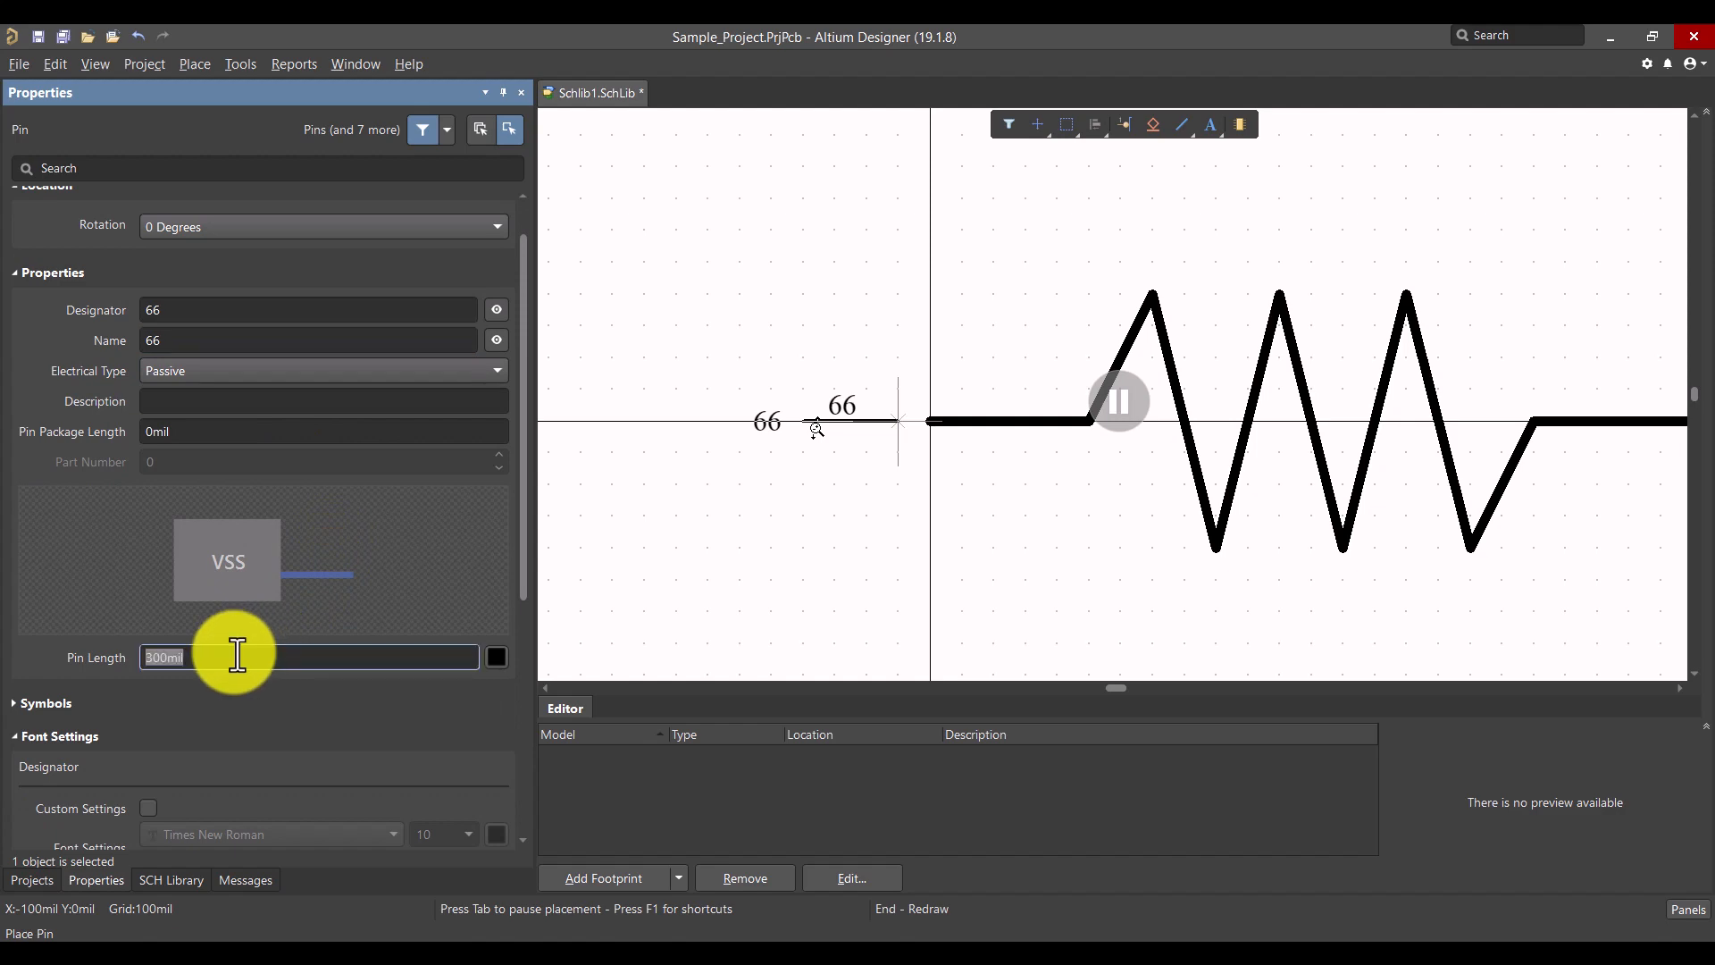
text(10mm)
key(Return)
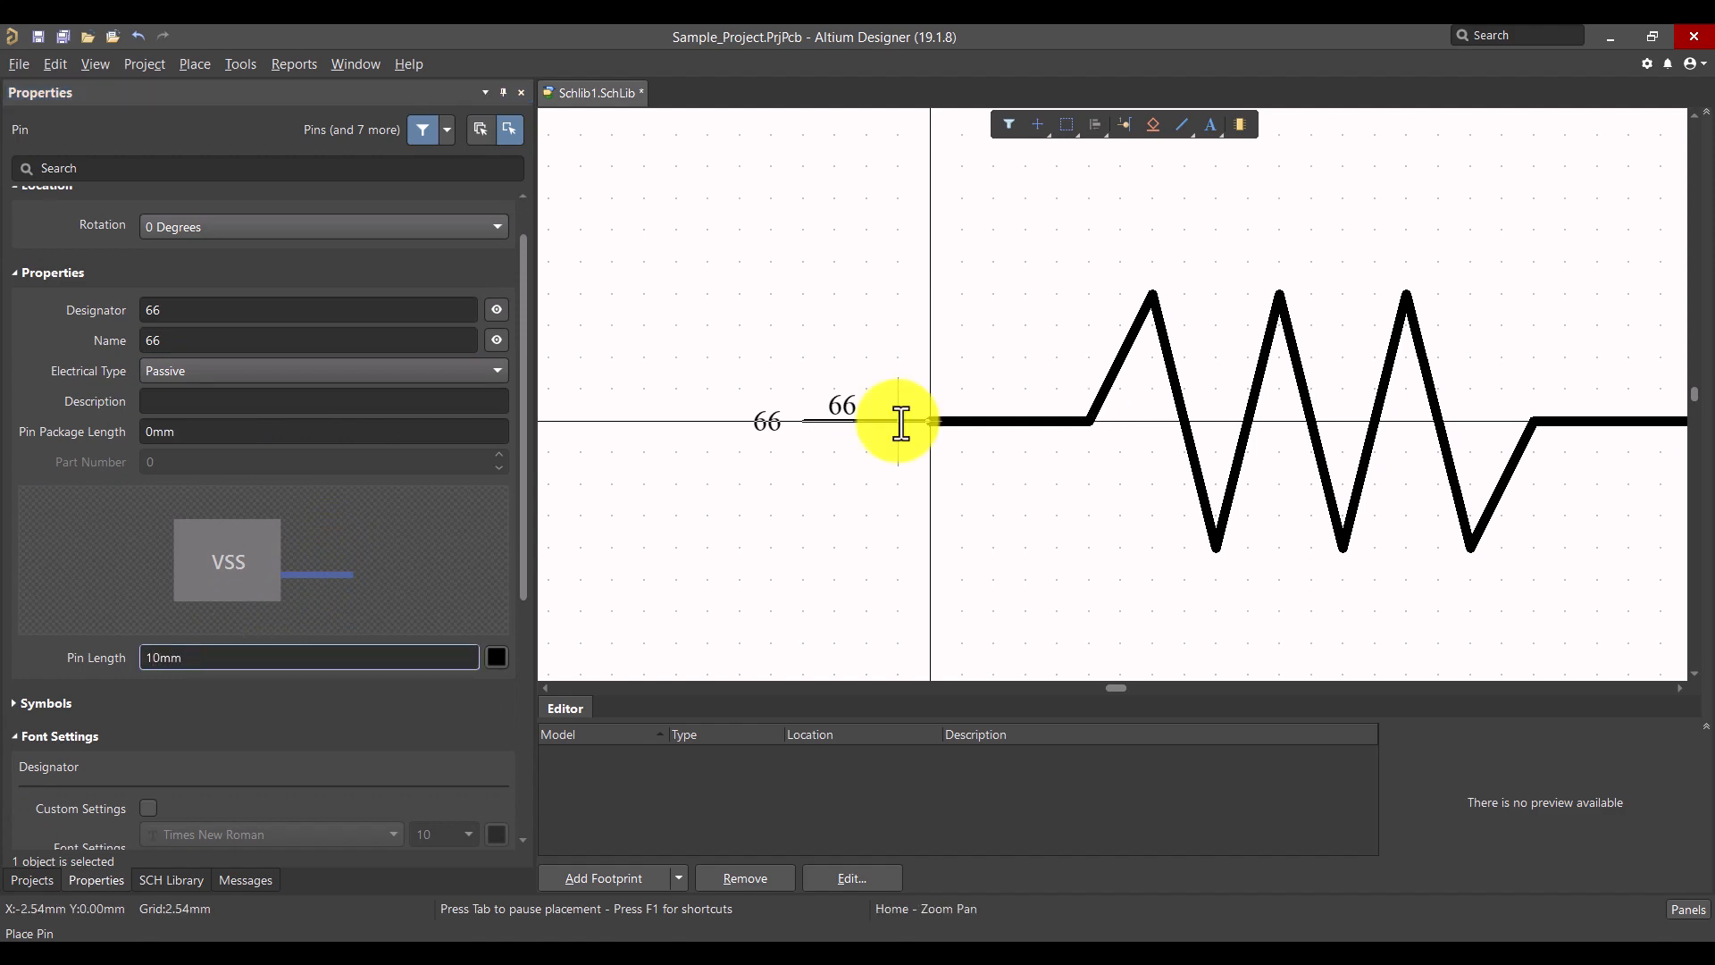
key(Tab)
key(Return)
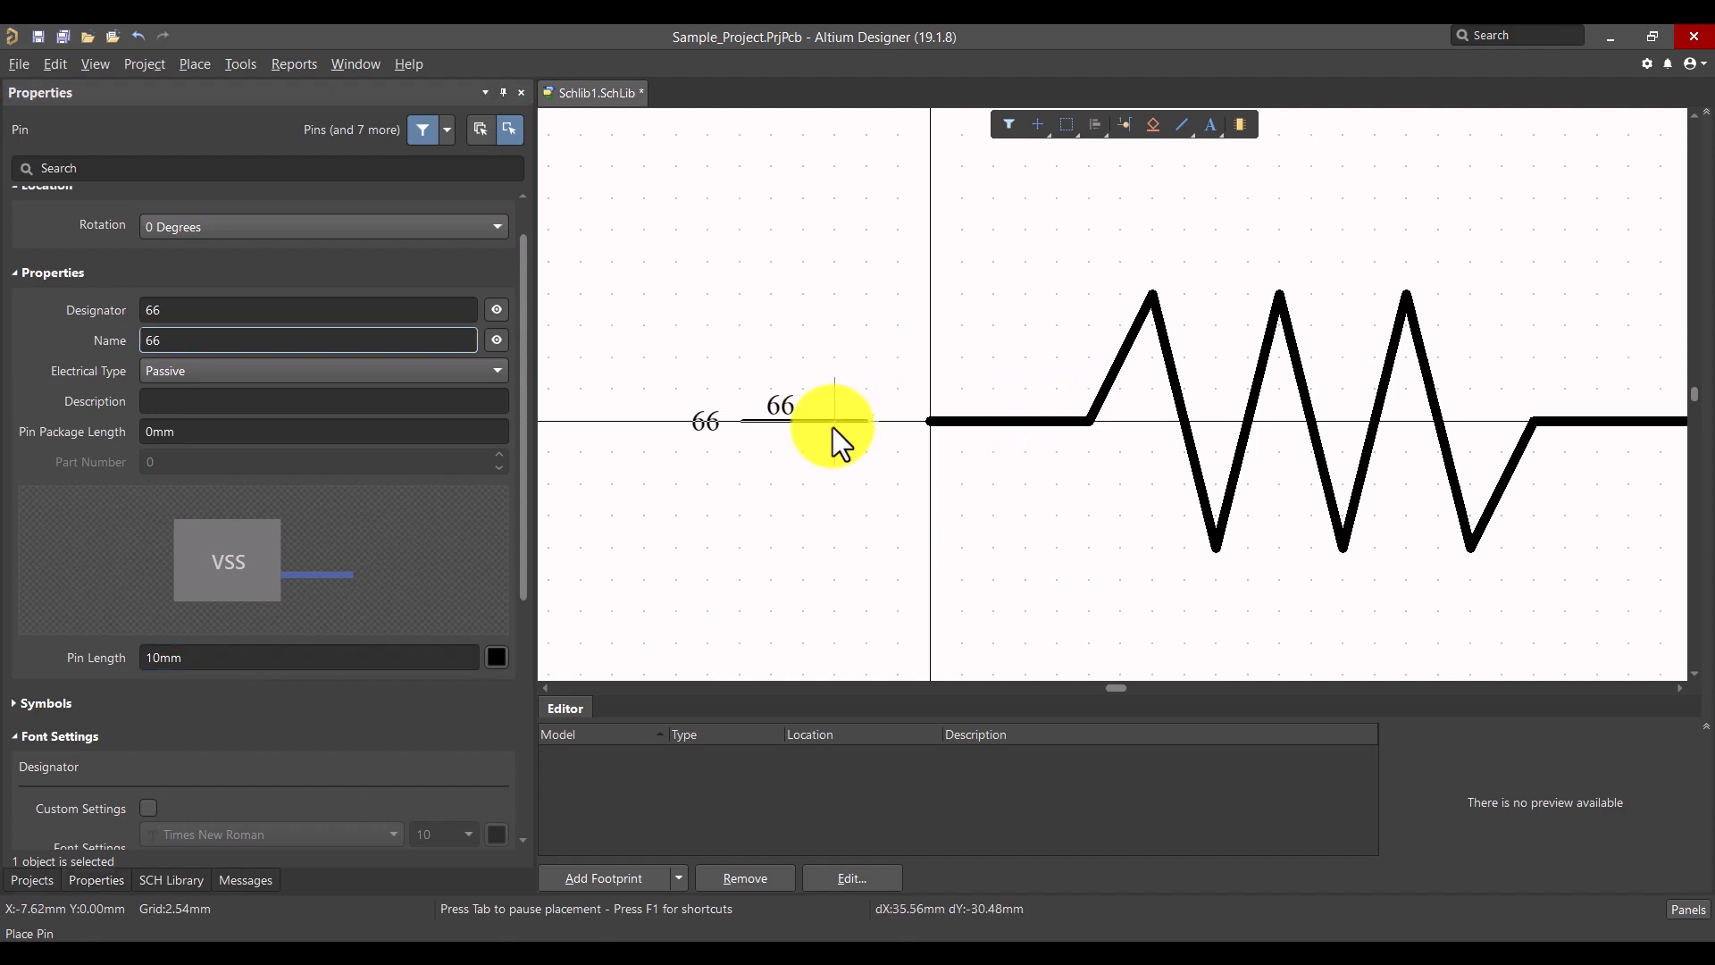
Step: Set both the designator and the name of the pin being placed to 1
ctrl+scroll(858, 410, up, 2)
key(Tab)
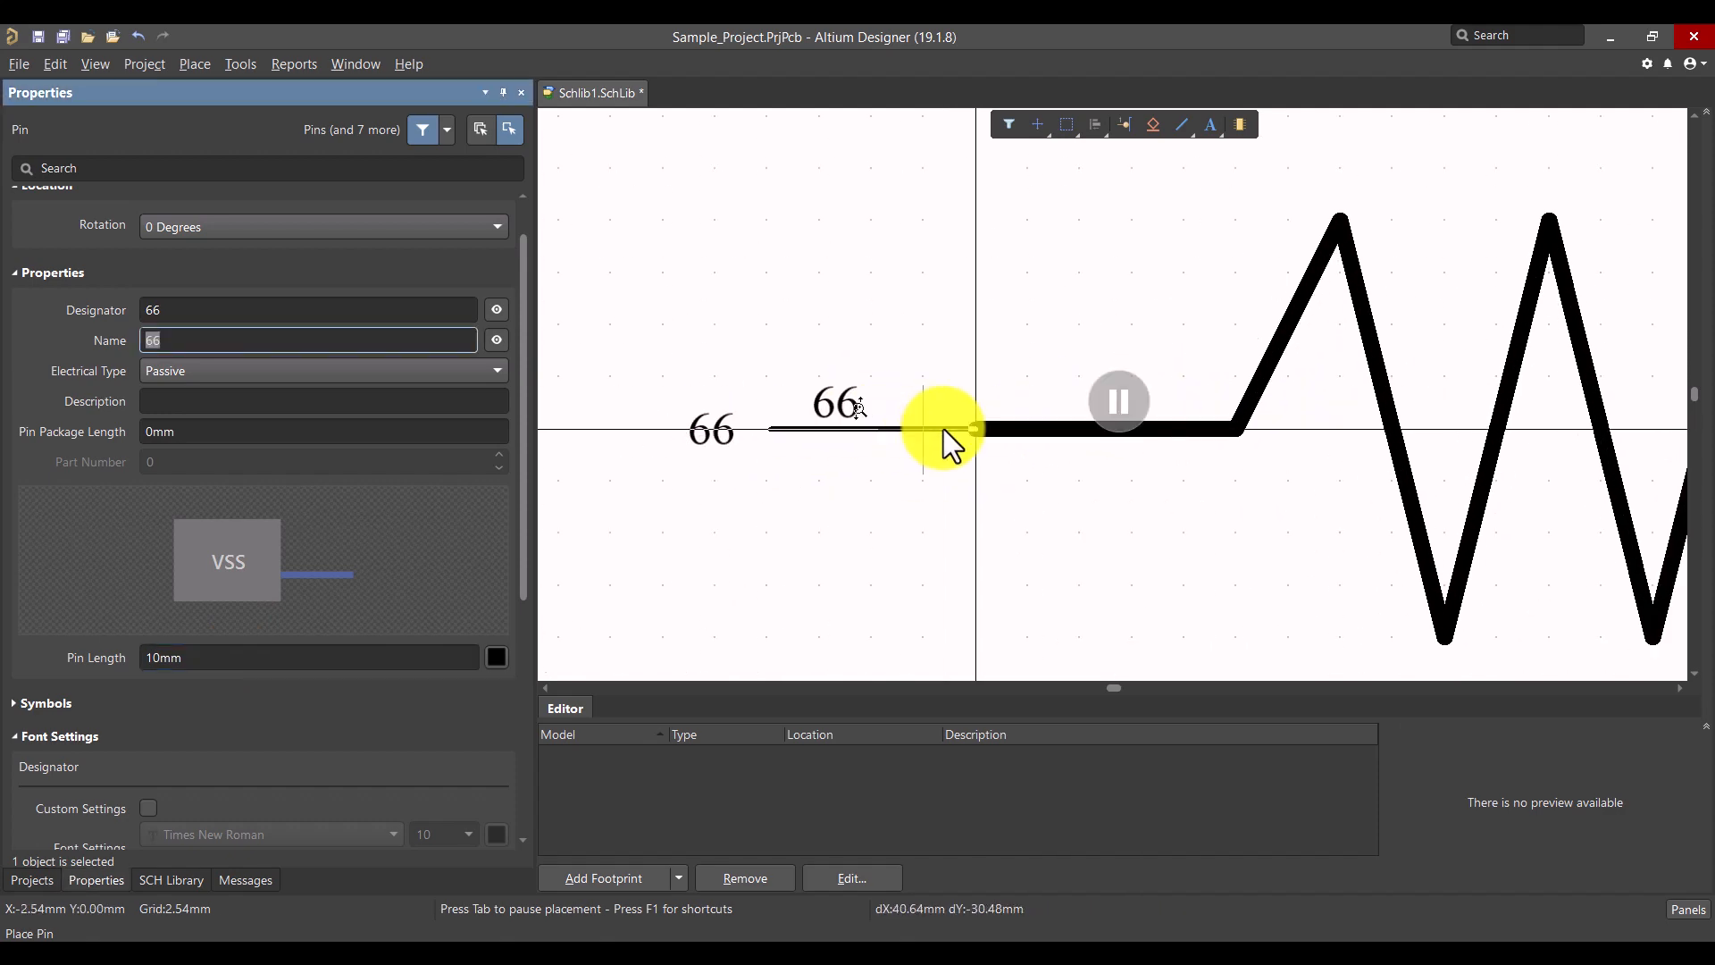
scroll(290, 603, down, 1)
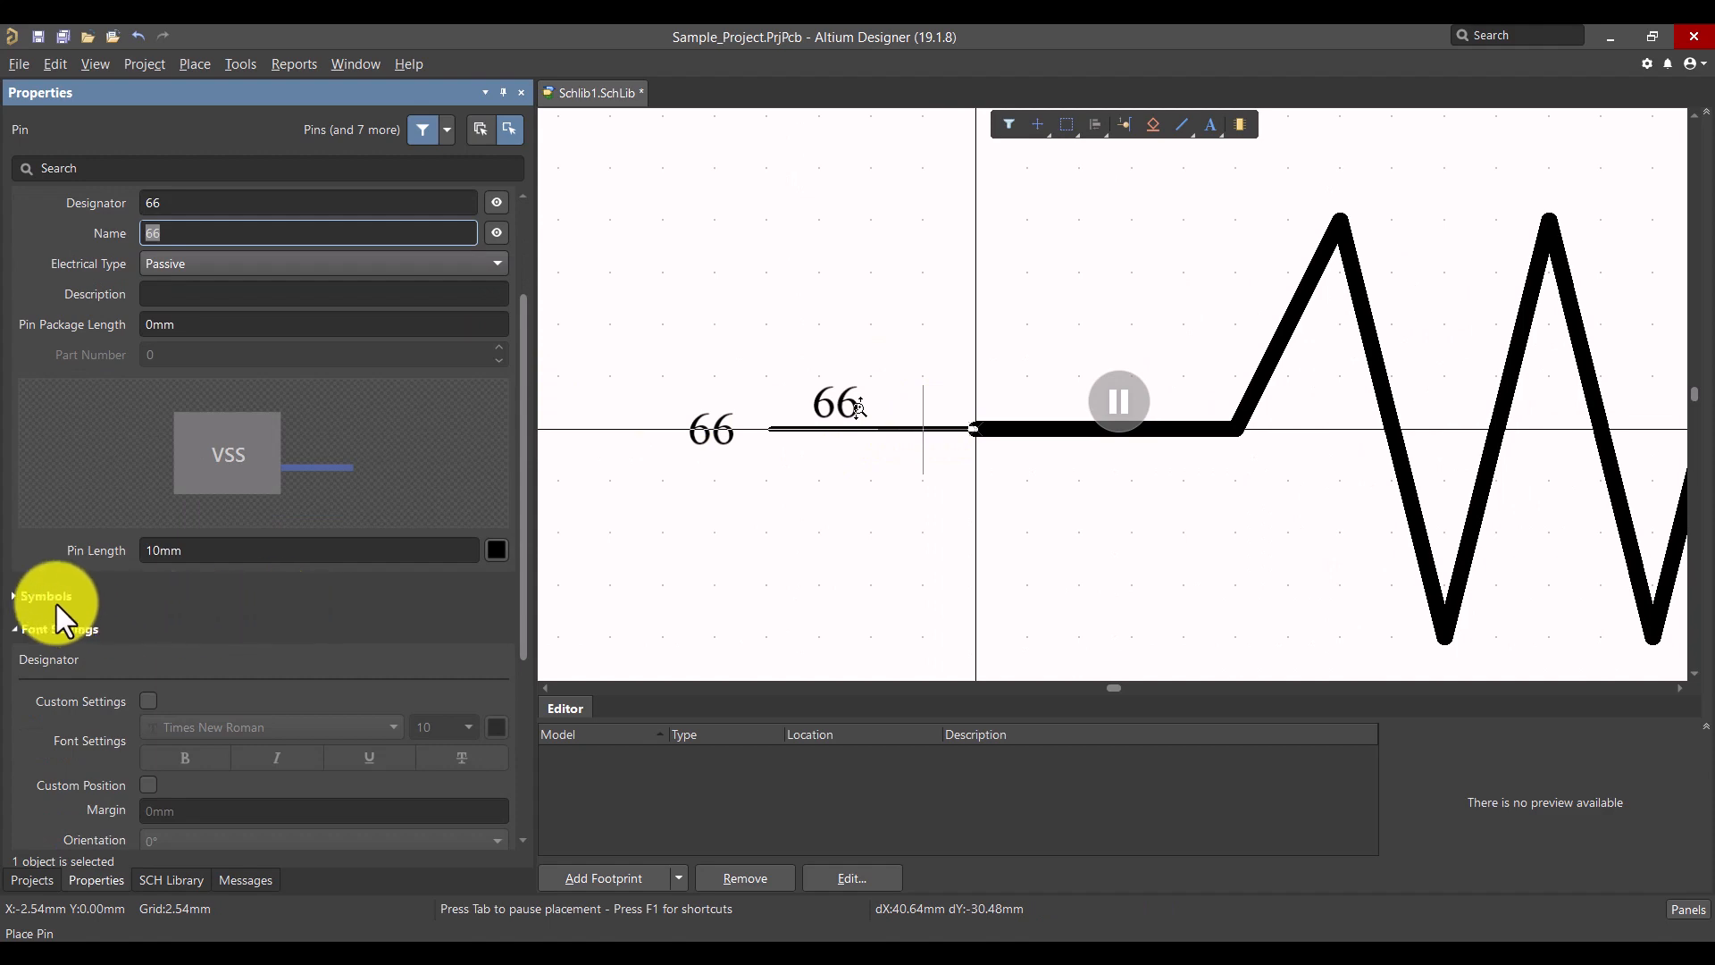
scroll(125, 623, down, 2)
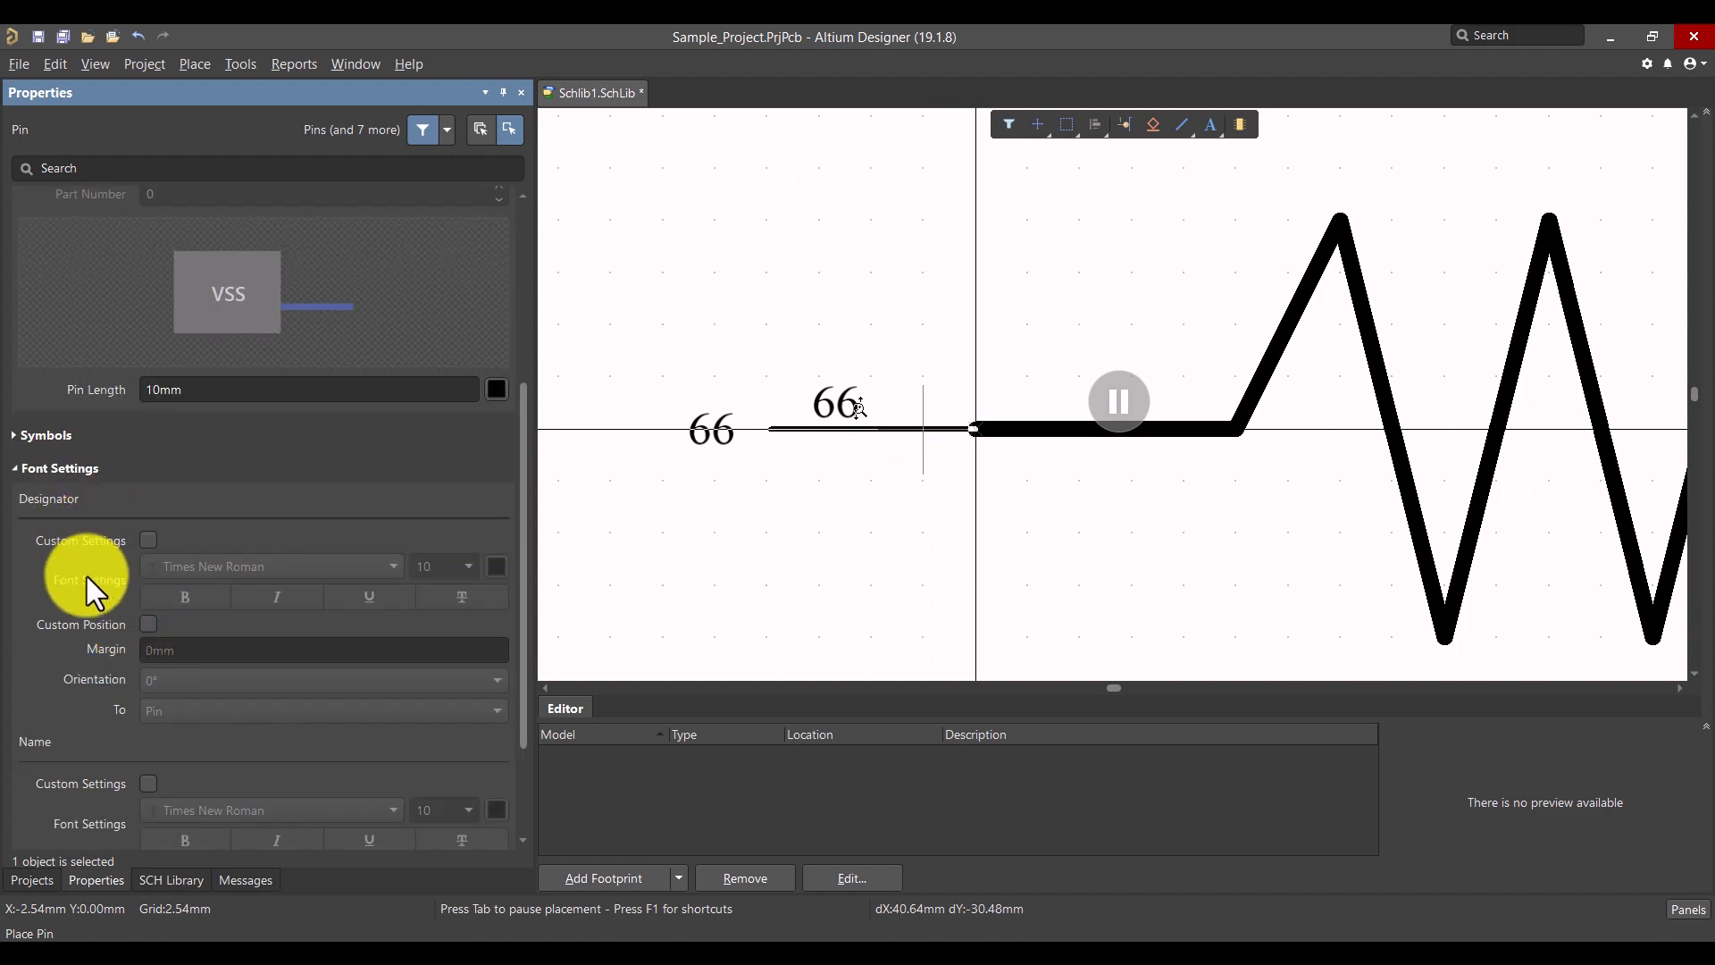
scroll(94, 597, down, 1)
scroll(125, 518, up, 6)
click(176, 369)
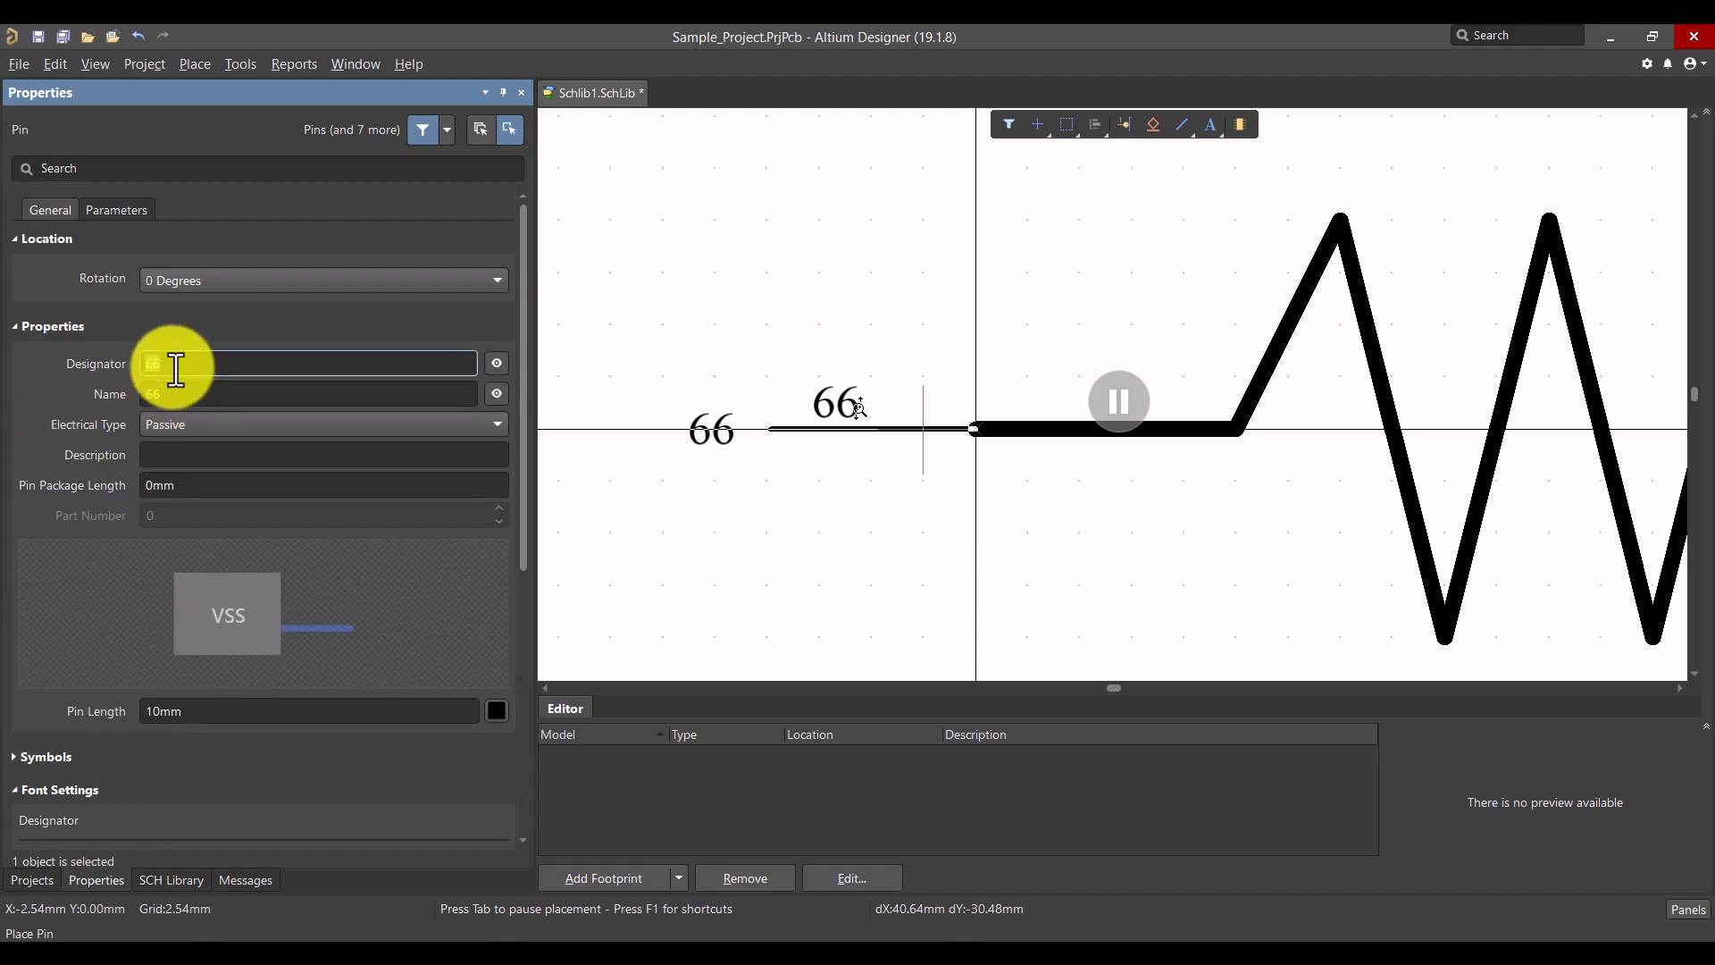
text(1)
key(Tab)
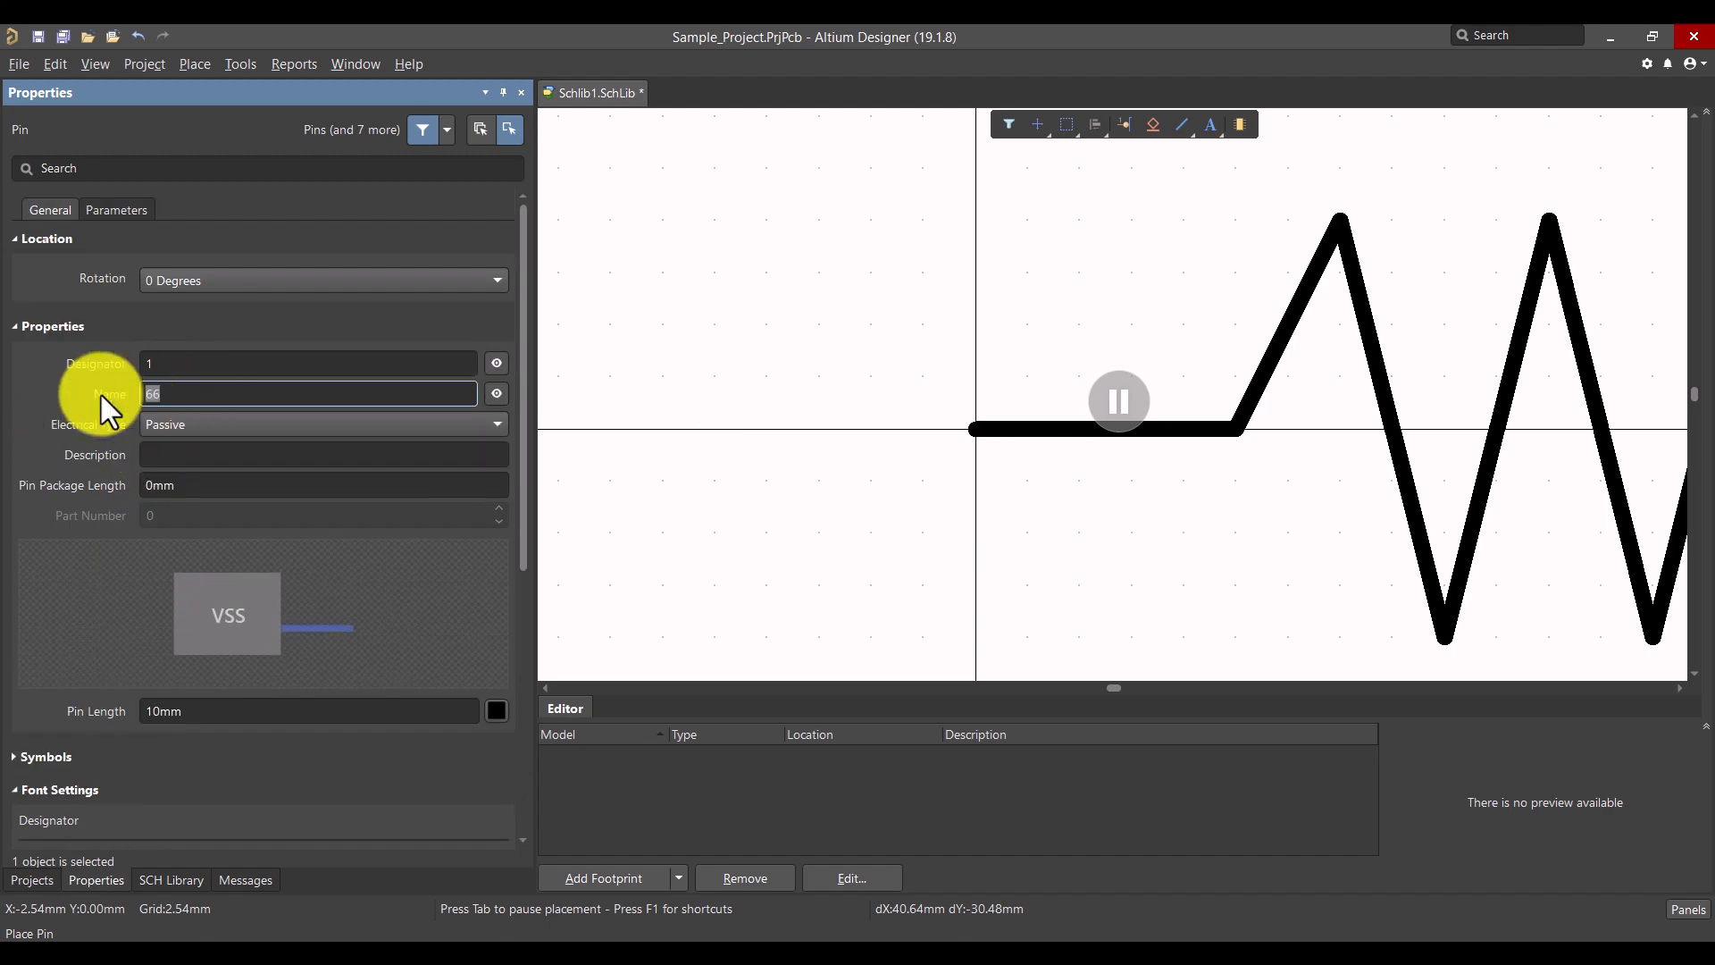
text(1)
Step: Set the pin's line width to Small, place it against the start of the first lead at the origin, and end placement
scroll(255, 443, down, 2)
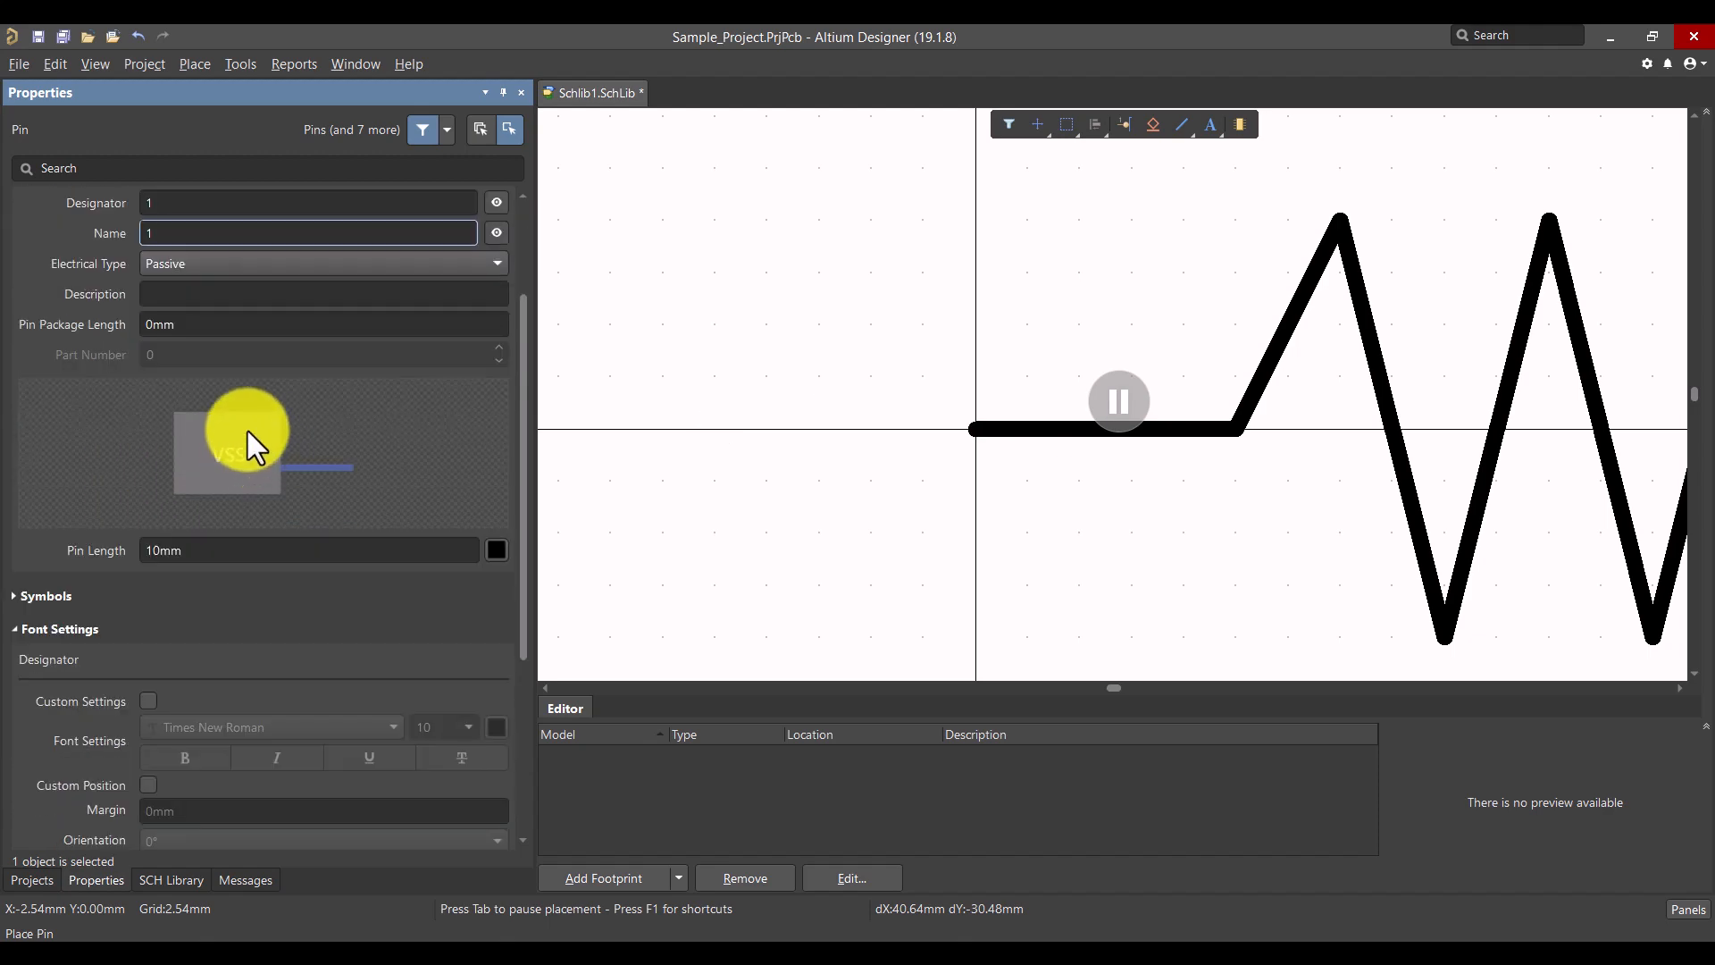
scroll(246, 447, down, 3)
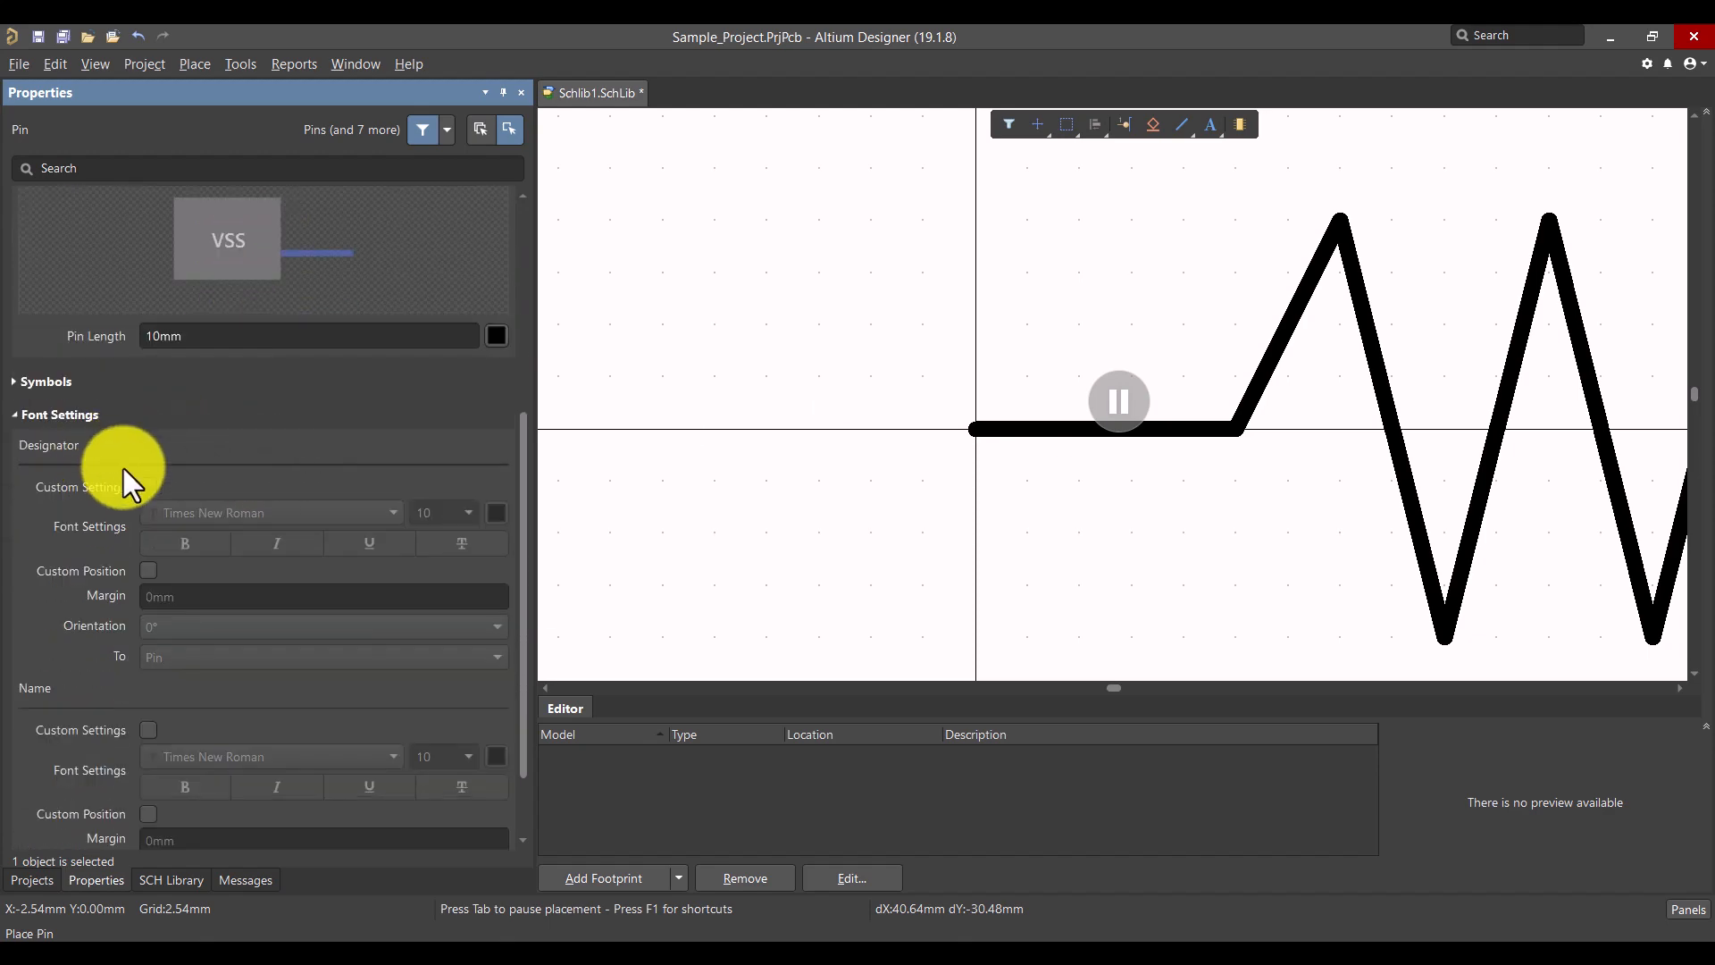
scroll(125, 538, down, 1)
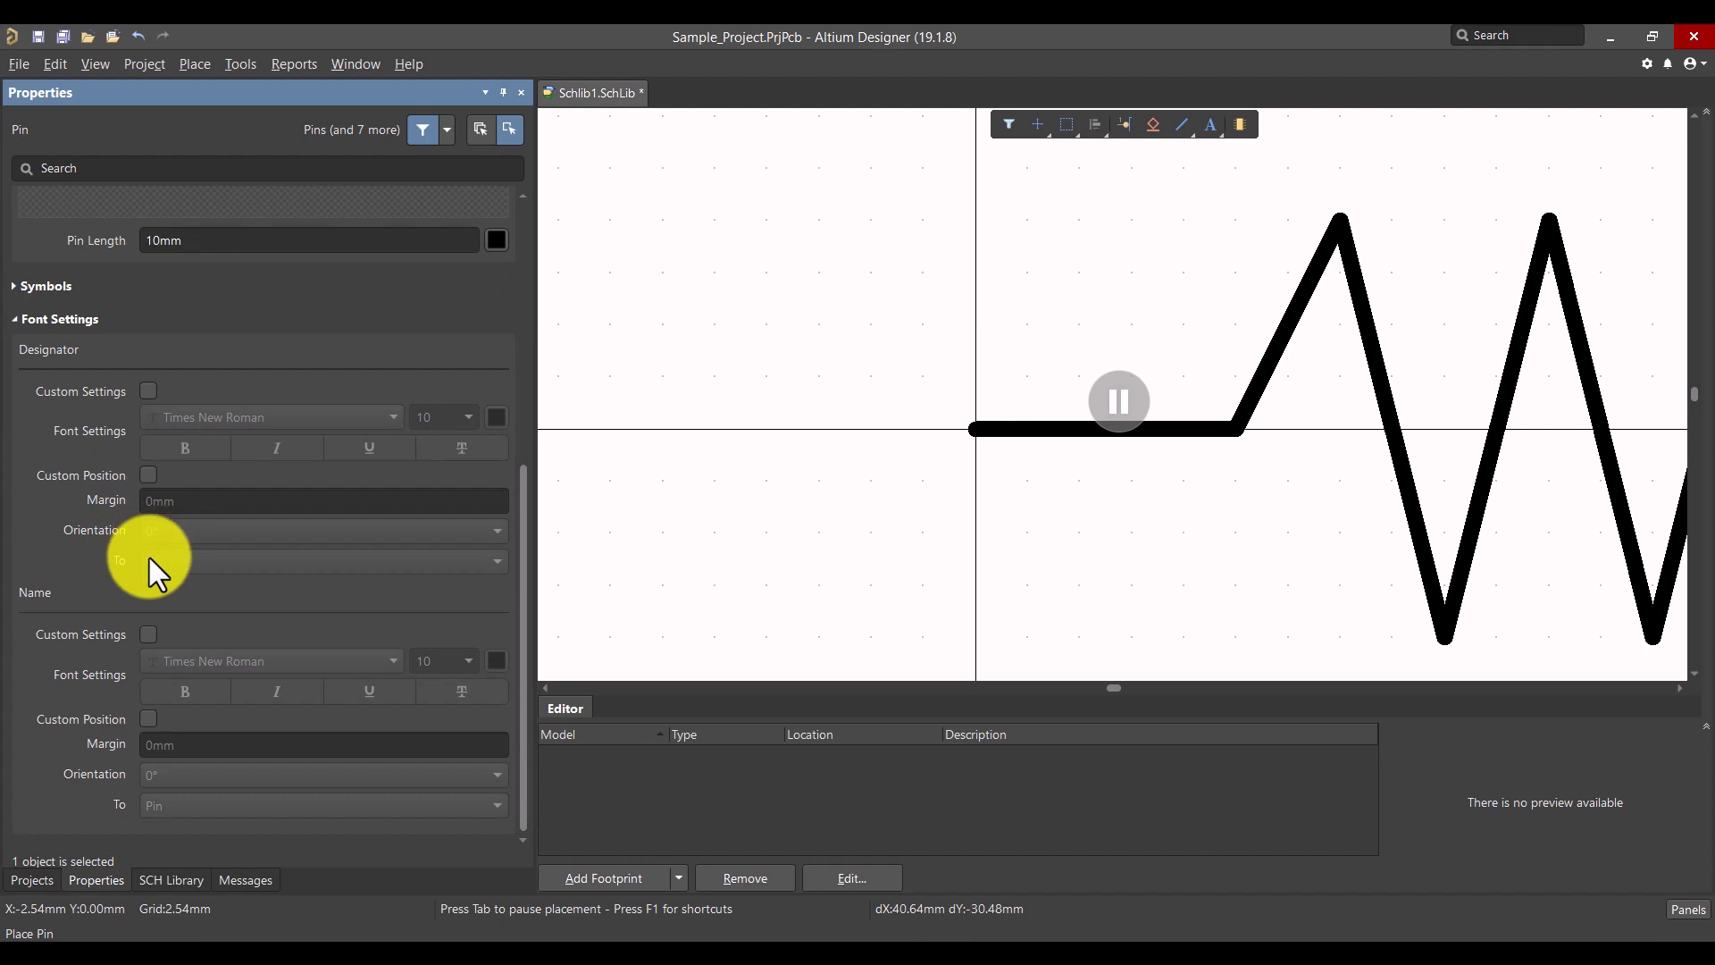
click(14, 285)
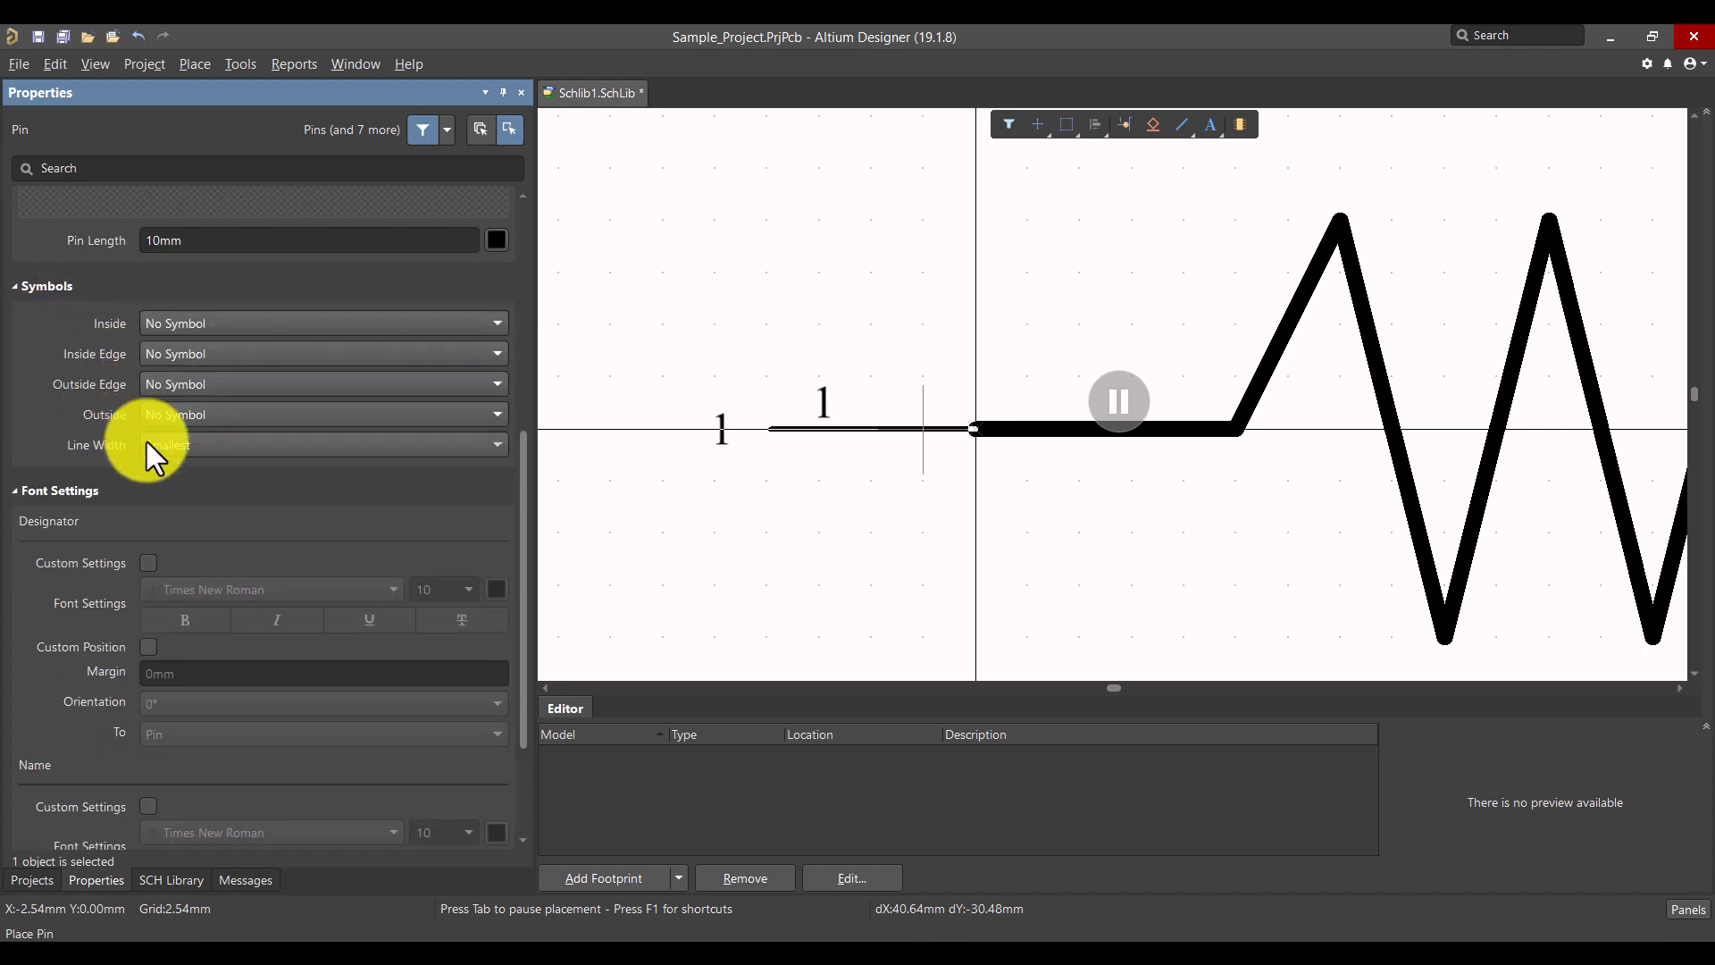
click(216, 447)
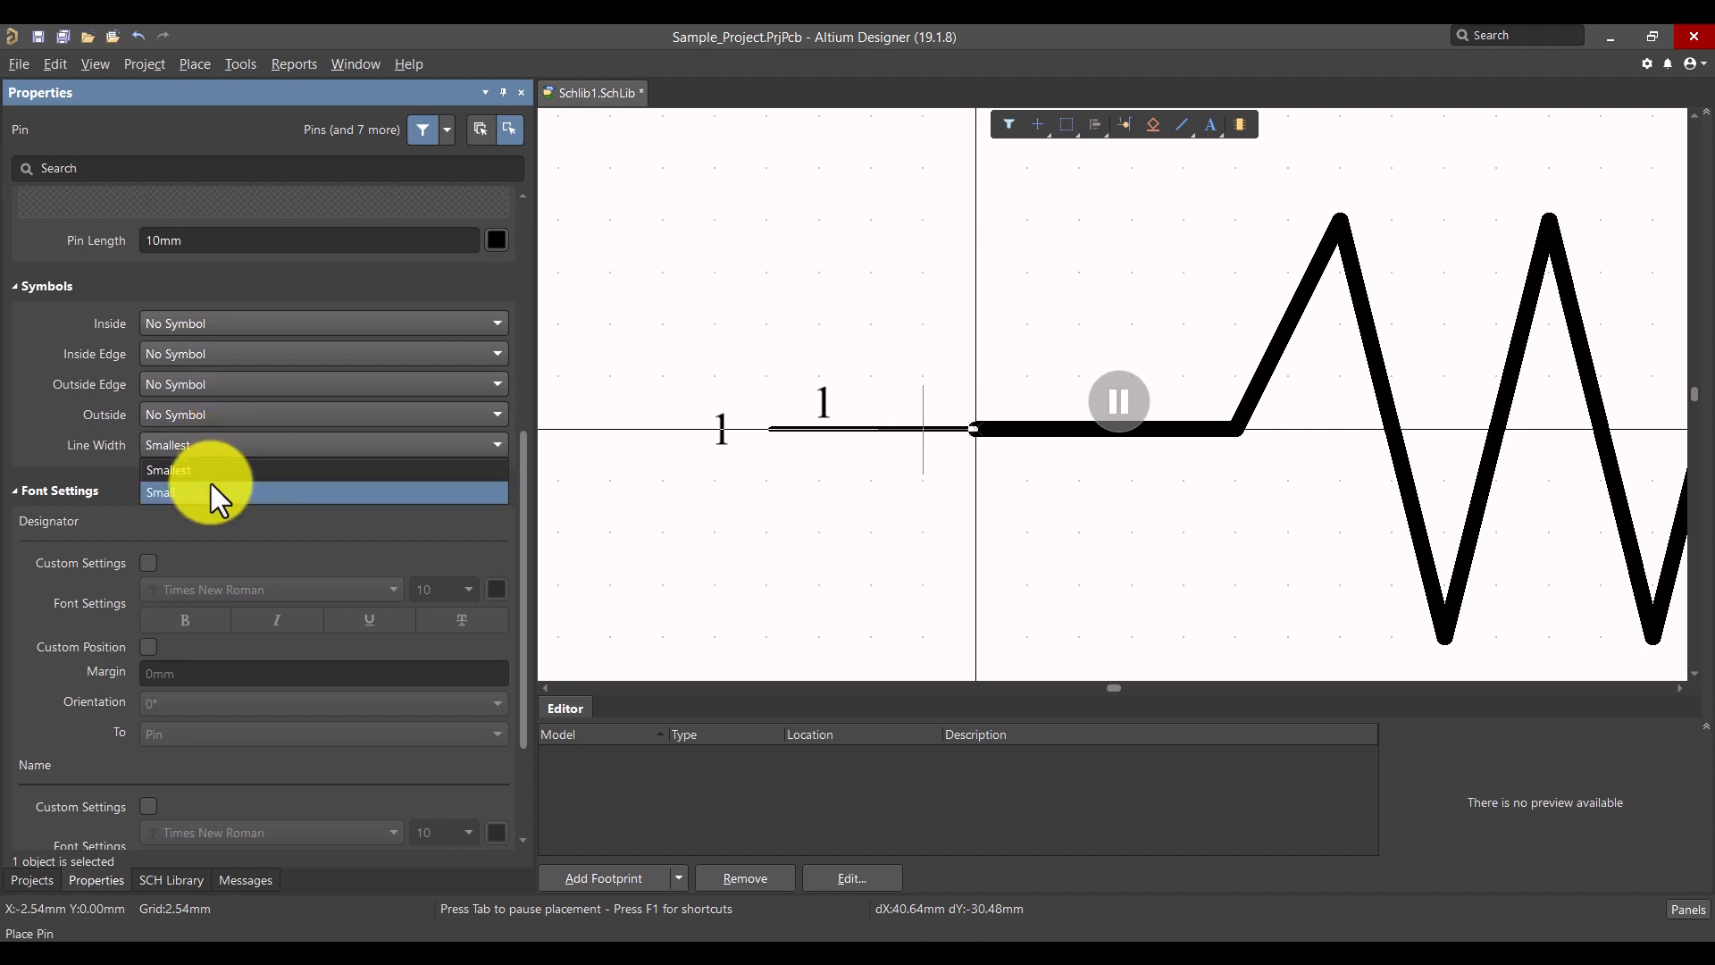
click(211, 484)
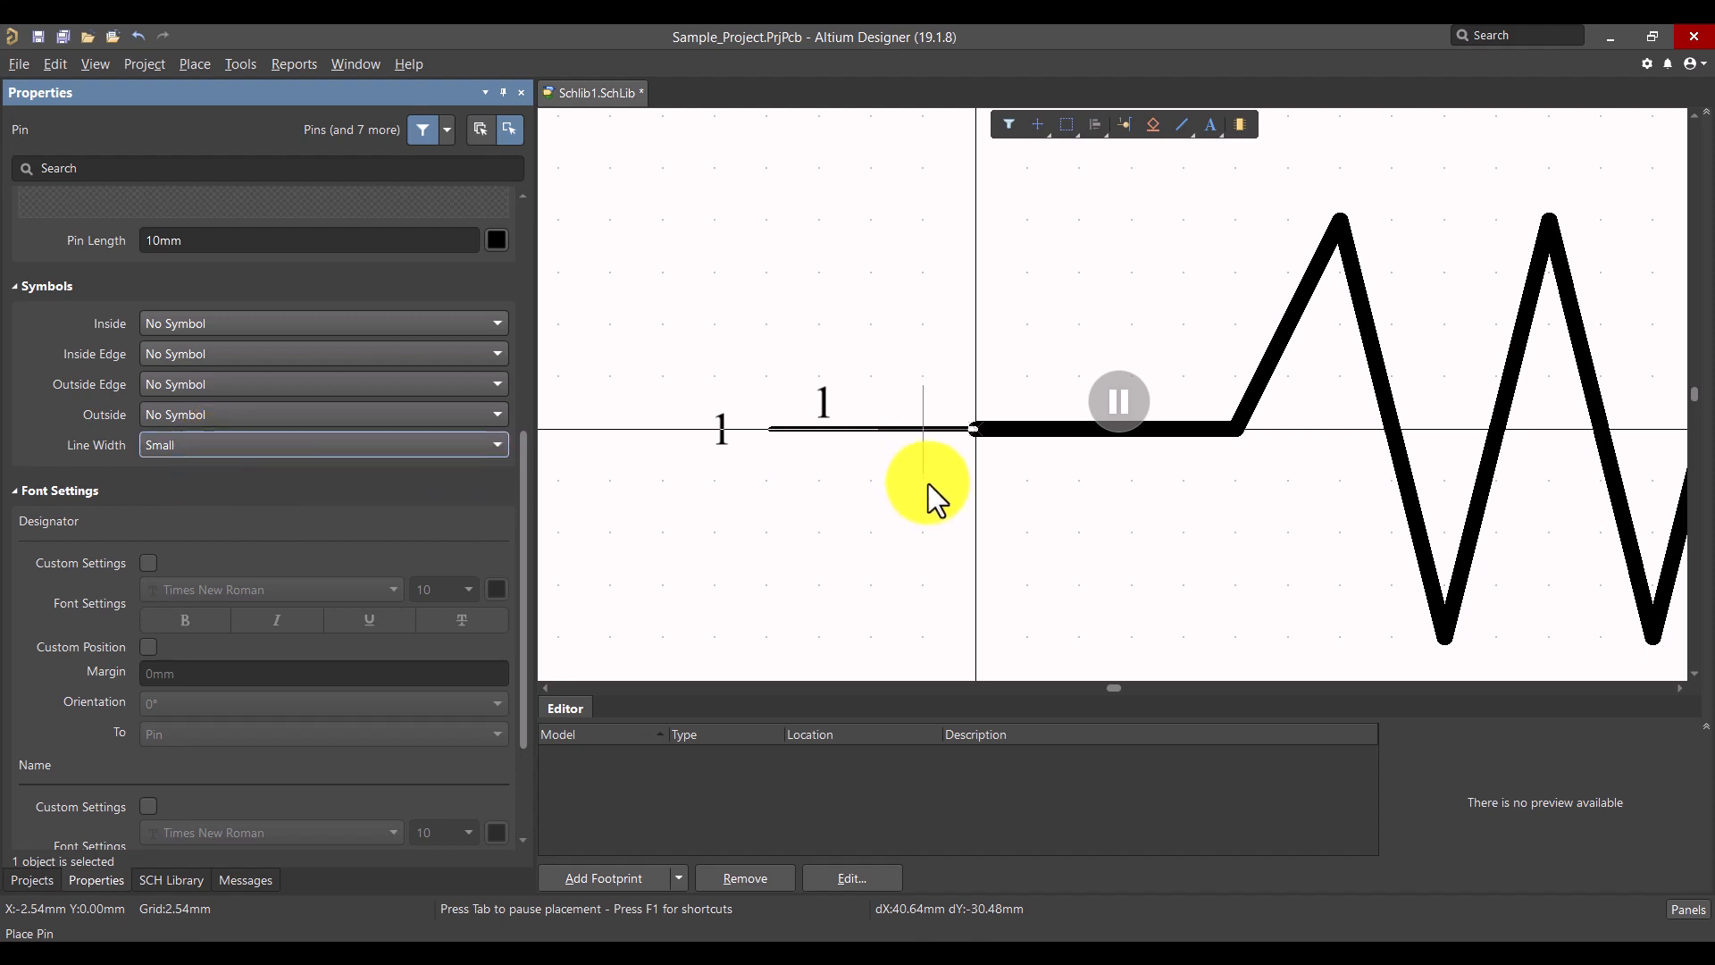
ctrl+scroll(919, 432, down, 2)
ctrl+scroll(916, 430, down, 1)
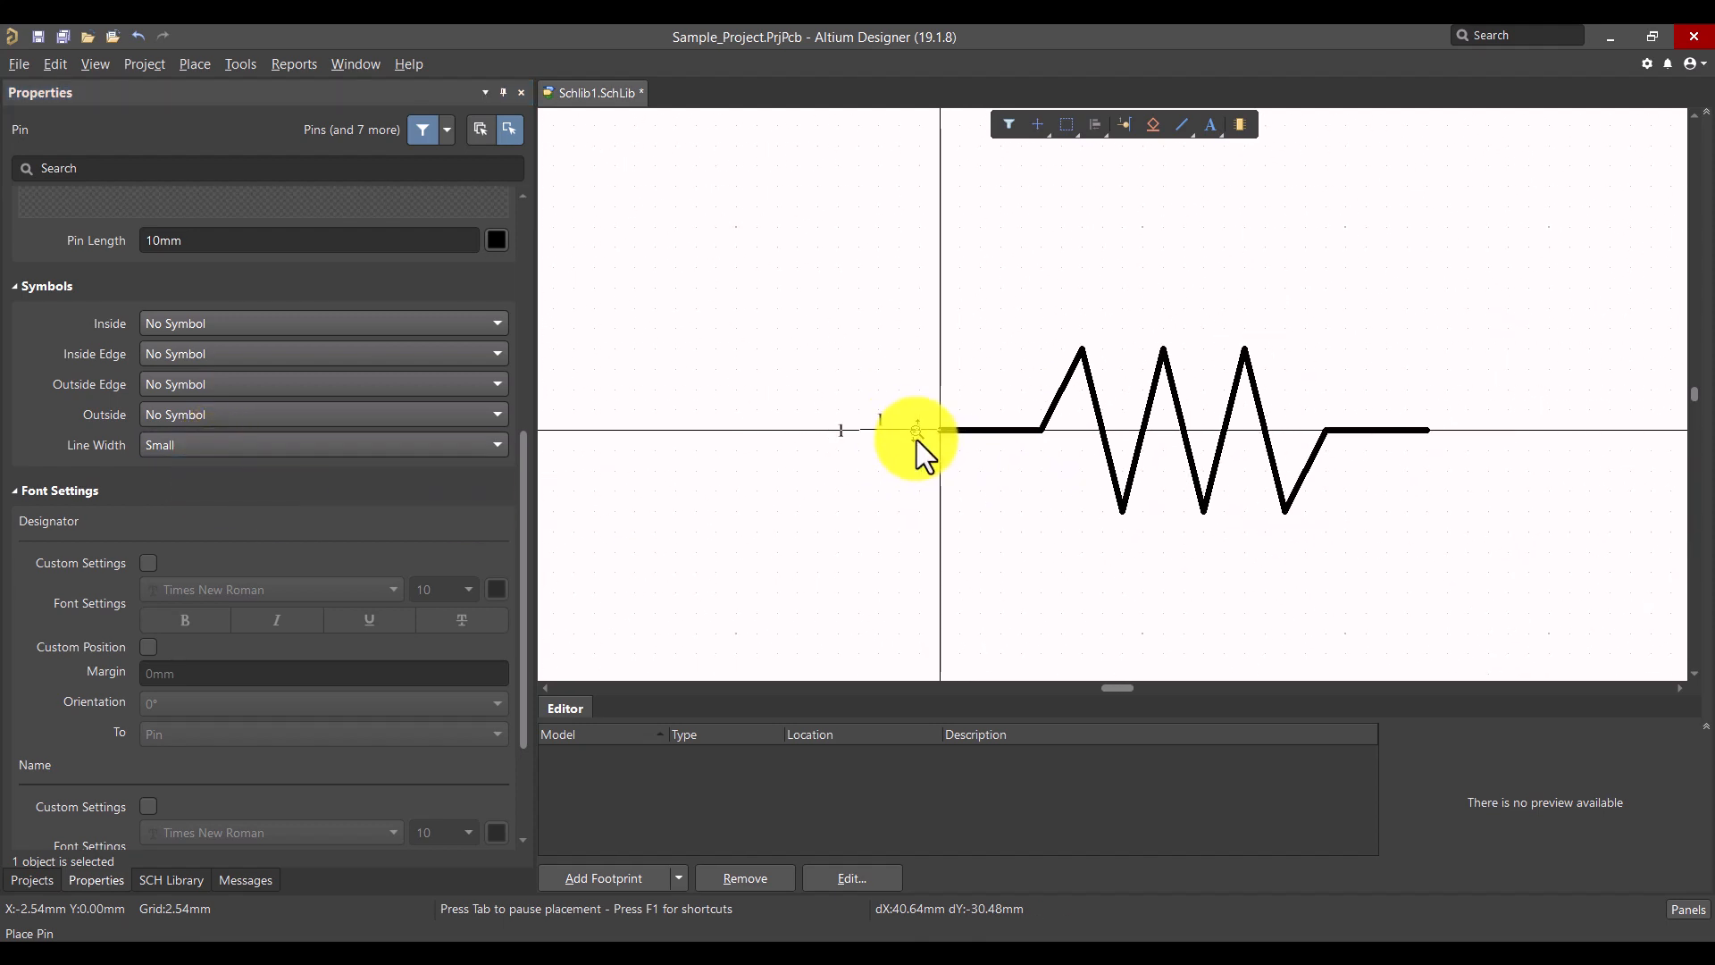
right_click(901, 439)
Step: Set the width of both resistor symbol lines to Small, and select pin 1
ctrl+scroll(908, 436, up, 2)
ctrl+scroll(907, 436, down, 2)
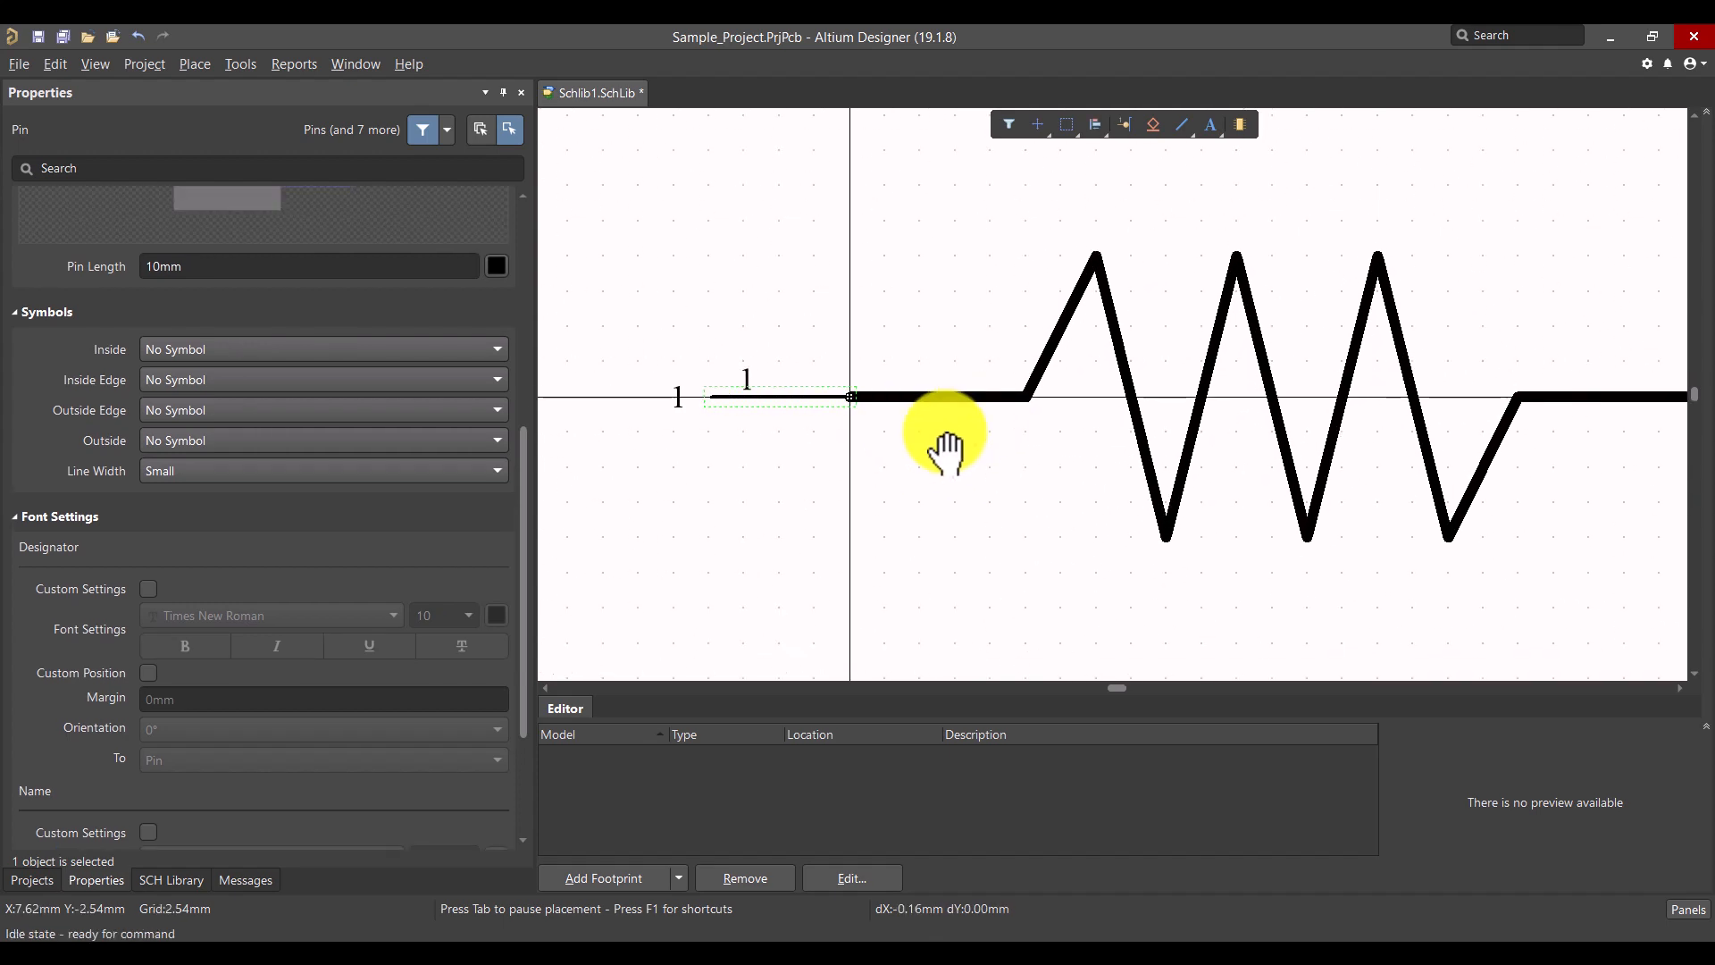
drag(1483, 514, 901, 292)
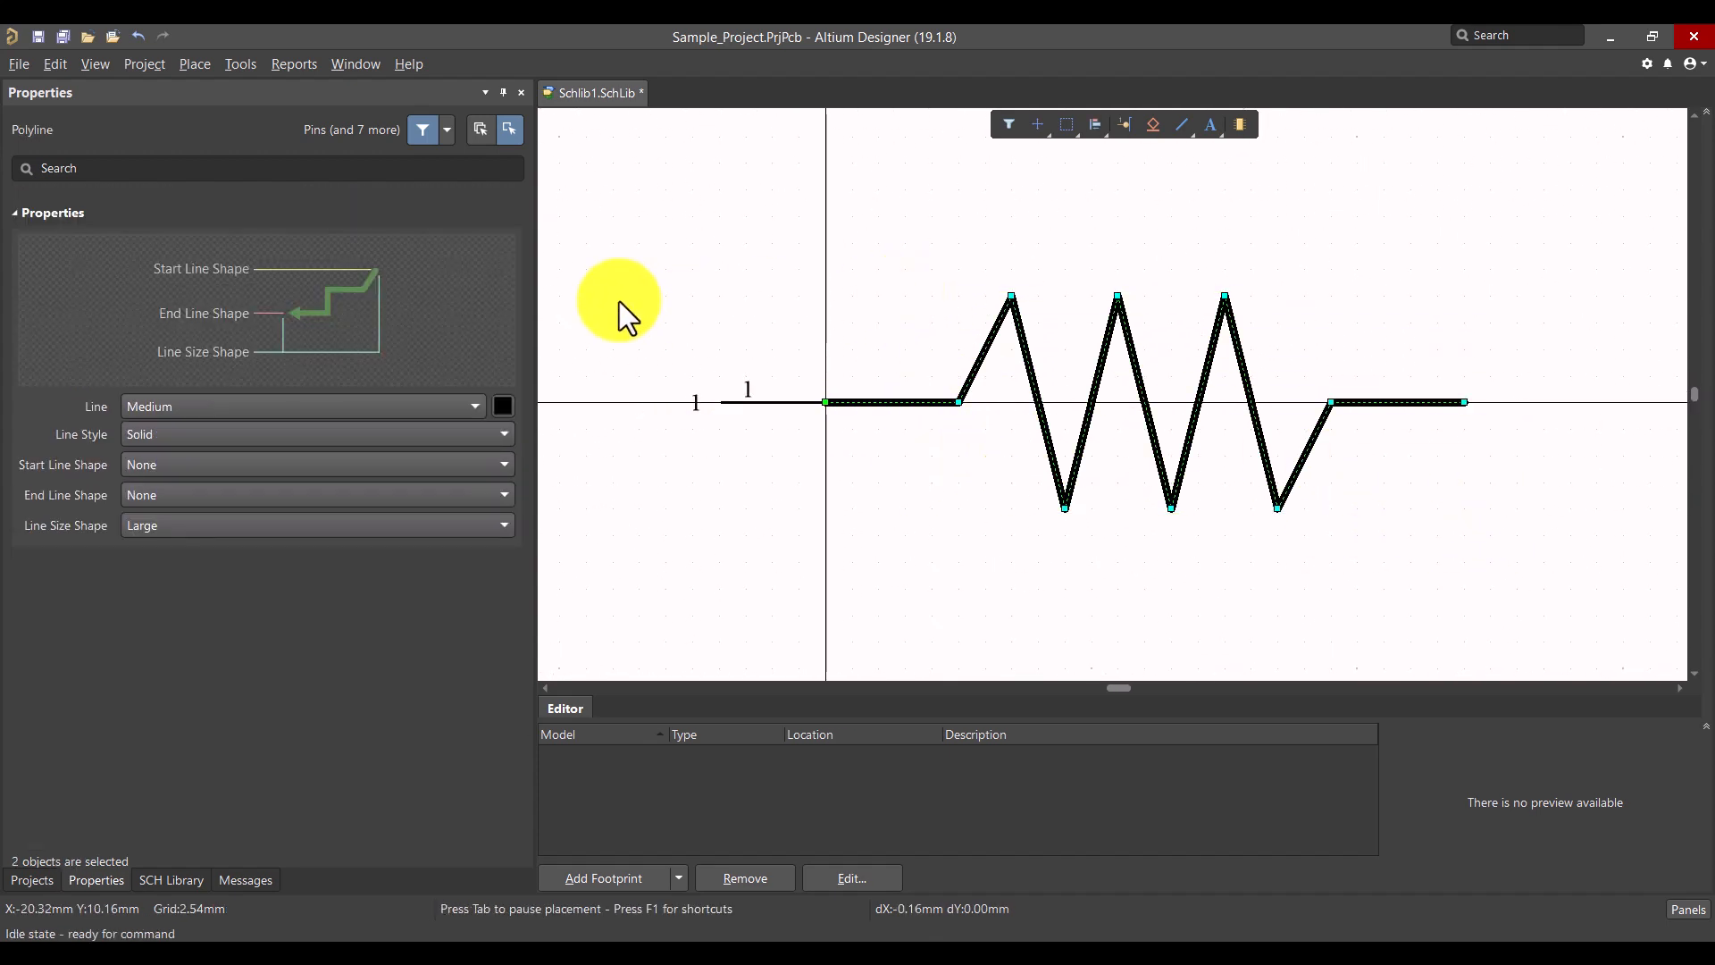
click(272, 408)
click(229, 454)
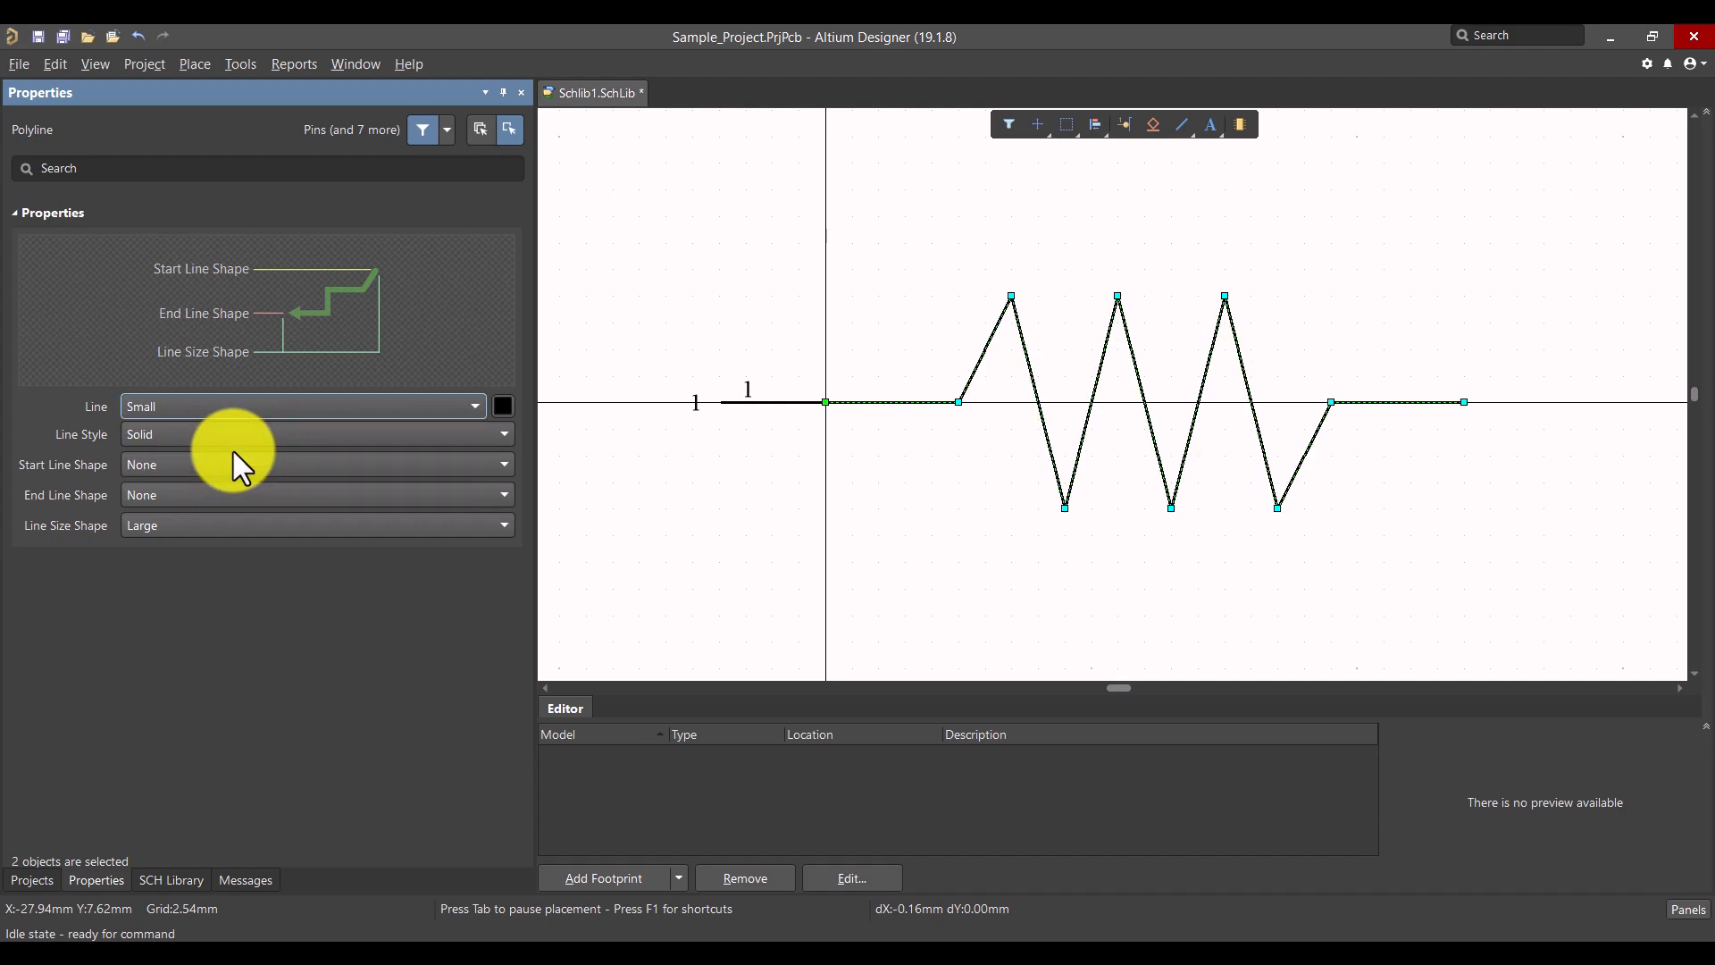
click(804, 457)
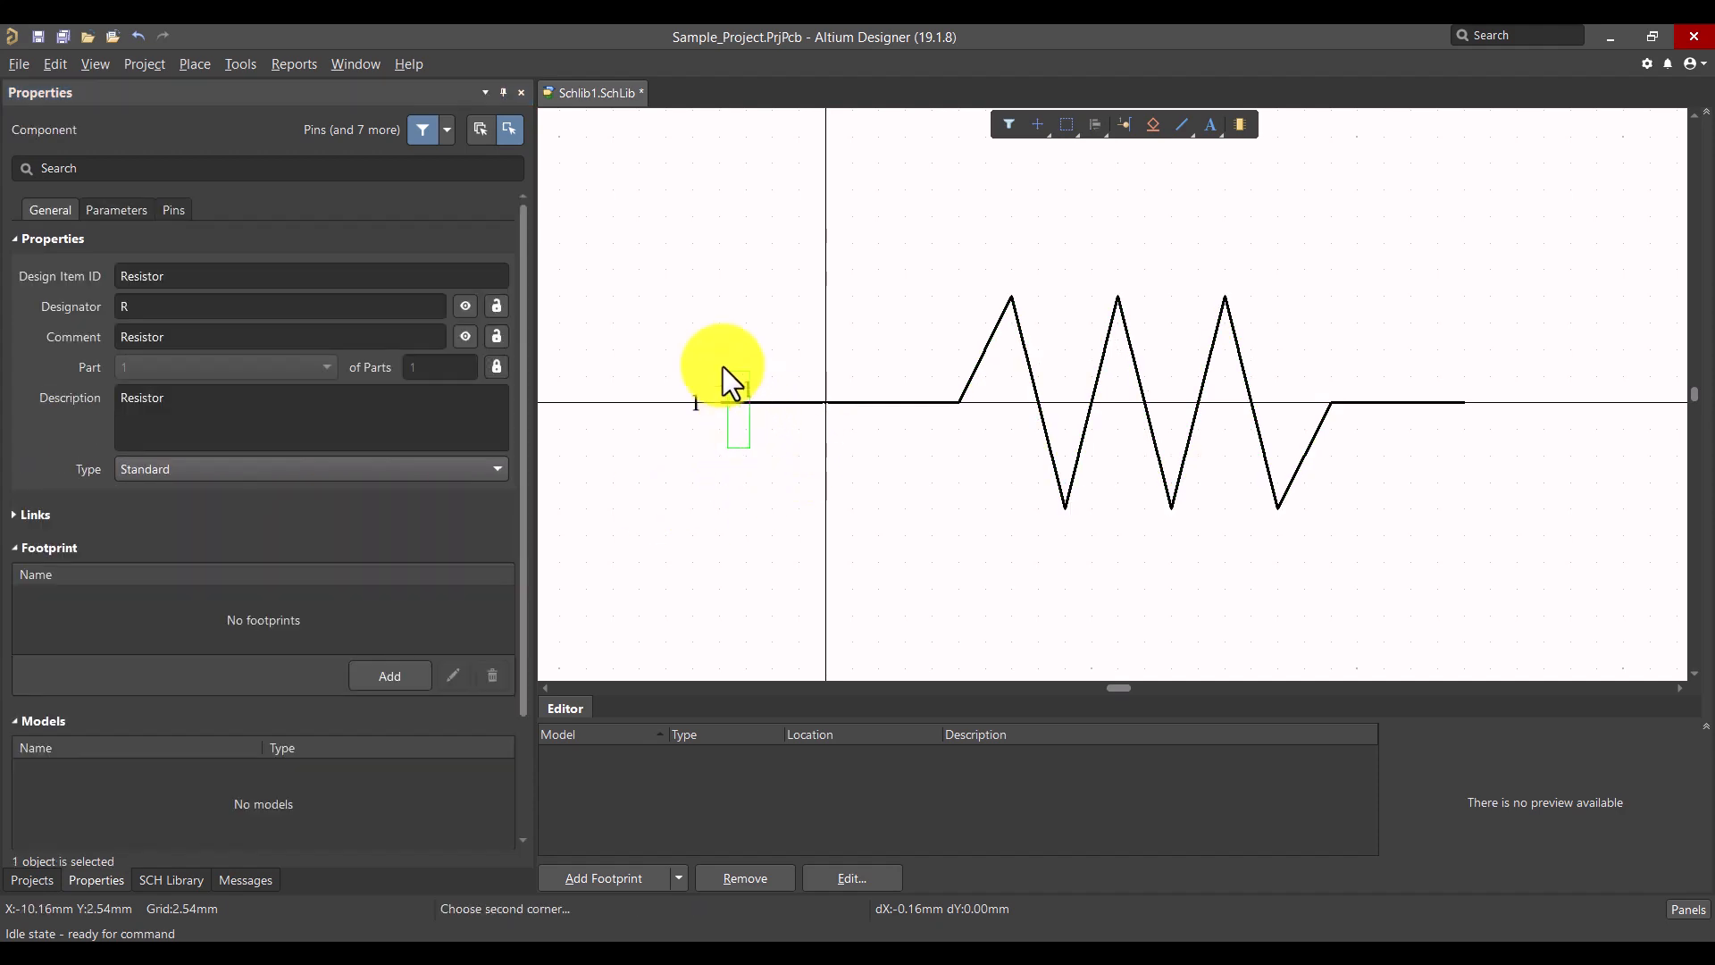
click(711, 409)
right_drag(675, 402, 662, 464)
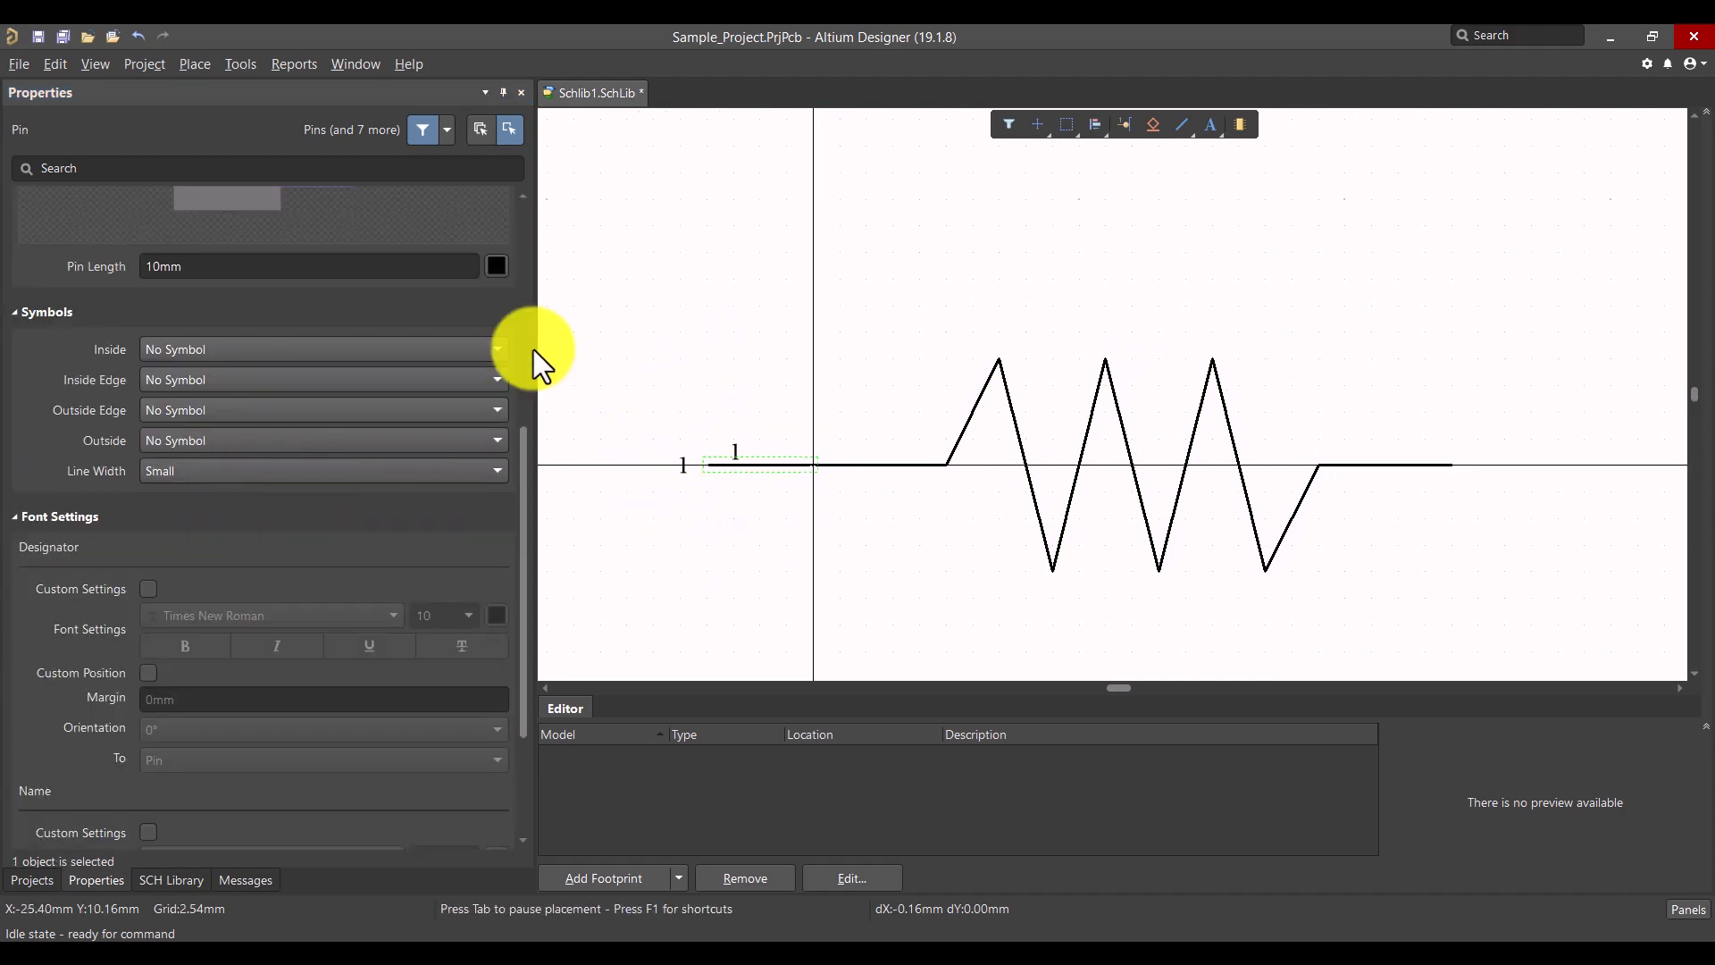
Step: Place pin 2 with a length of 10 mm and 180 degrees rotation at the end of the lead after the zigzag, and end placement
click(193, 67)
click(215, 123)
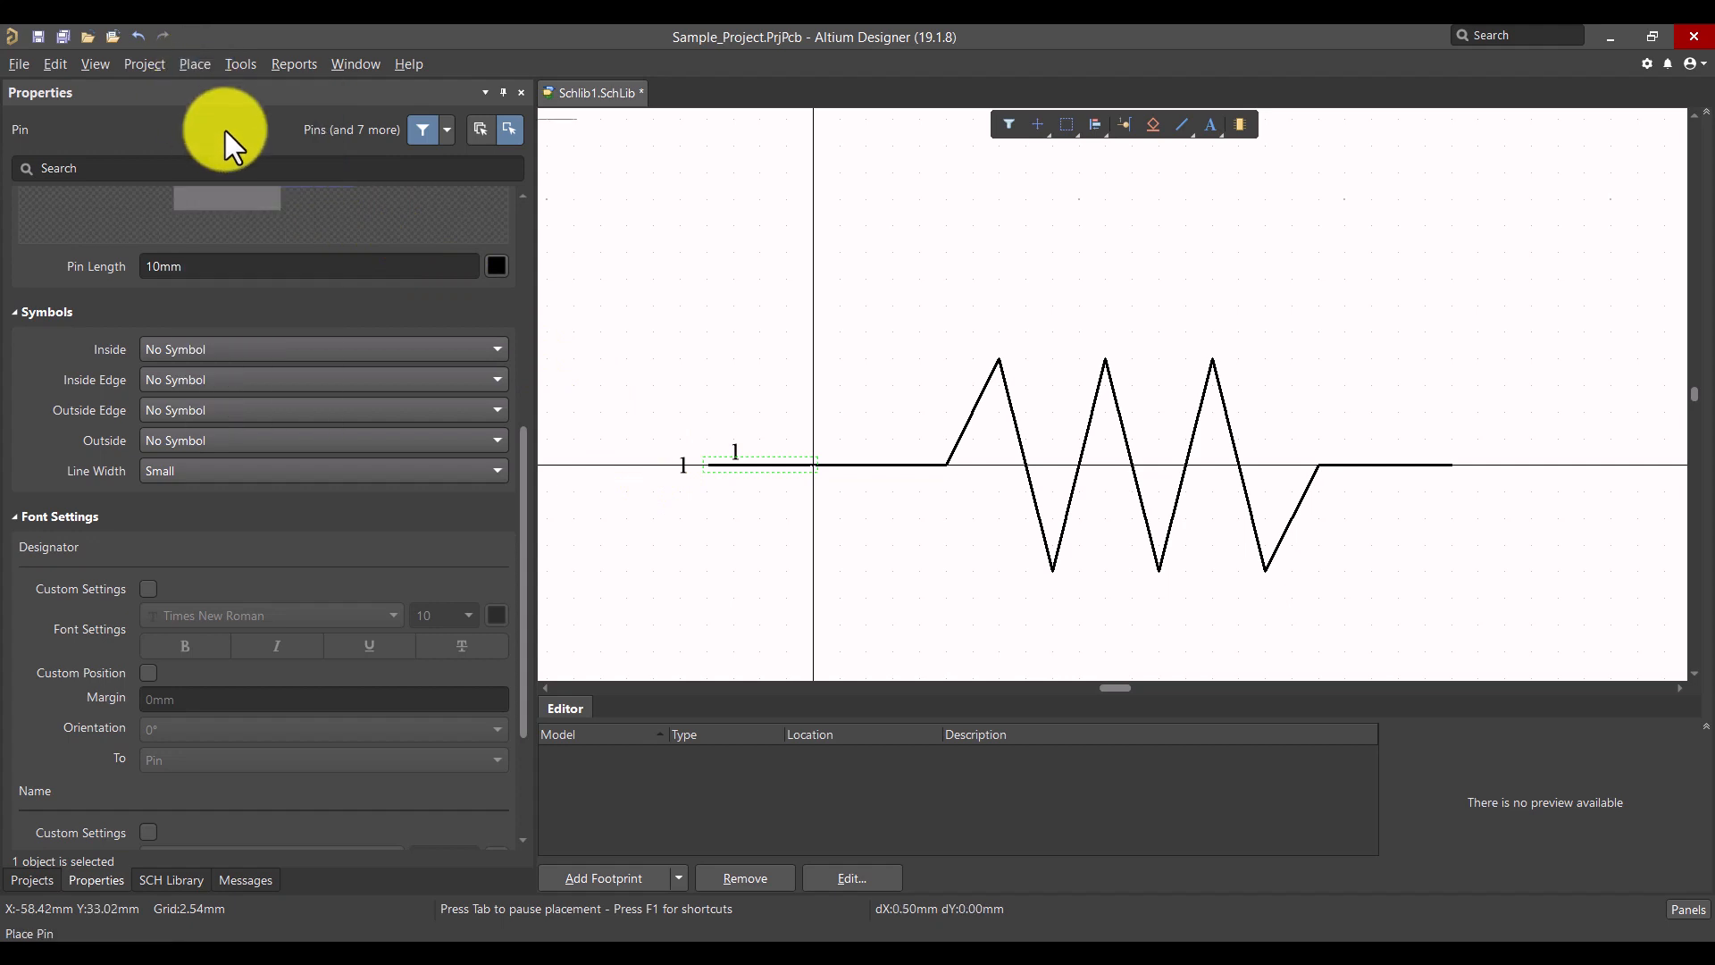
right_drag(988, 459, 733, 471)
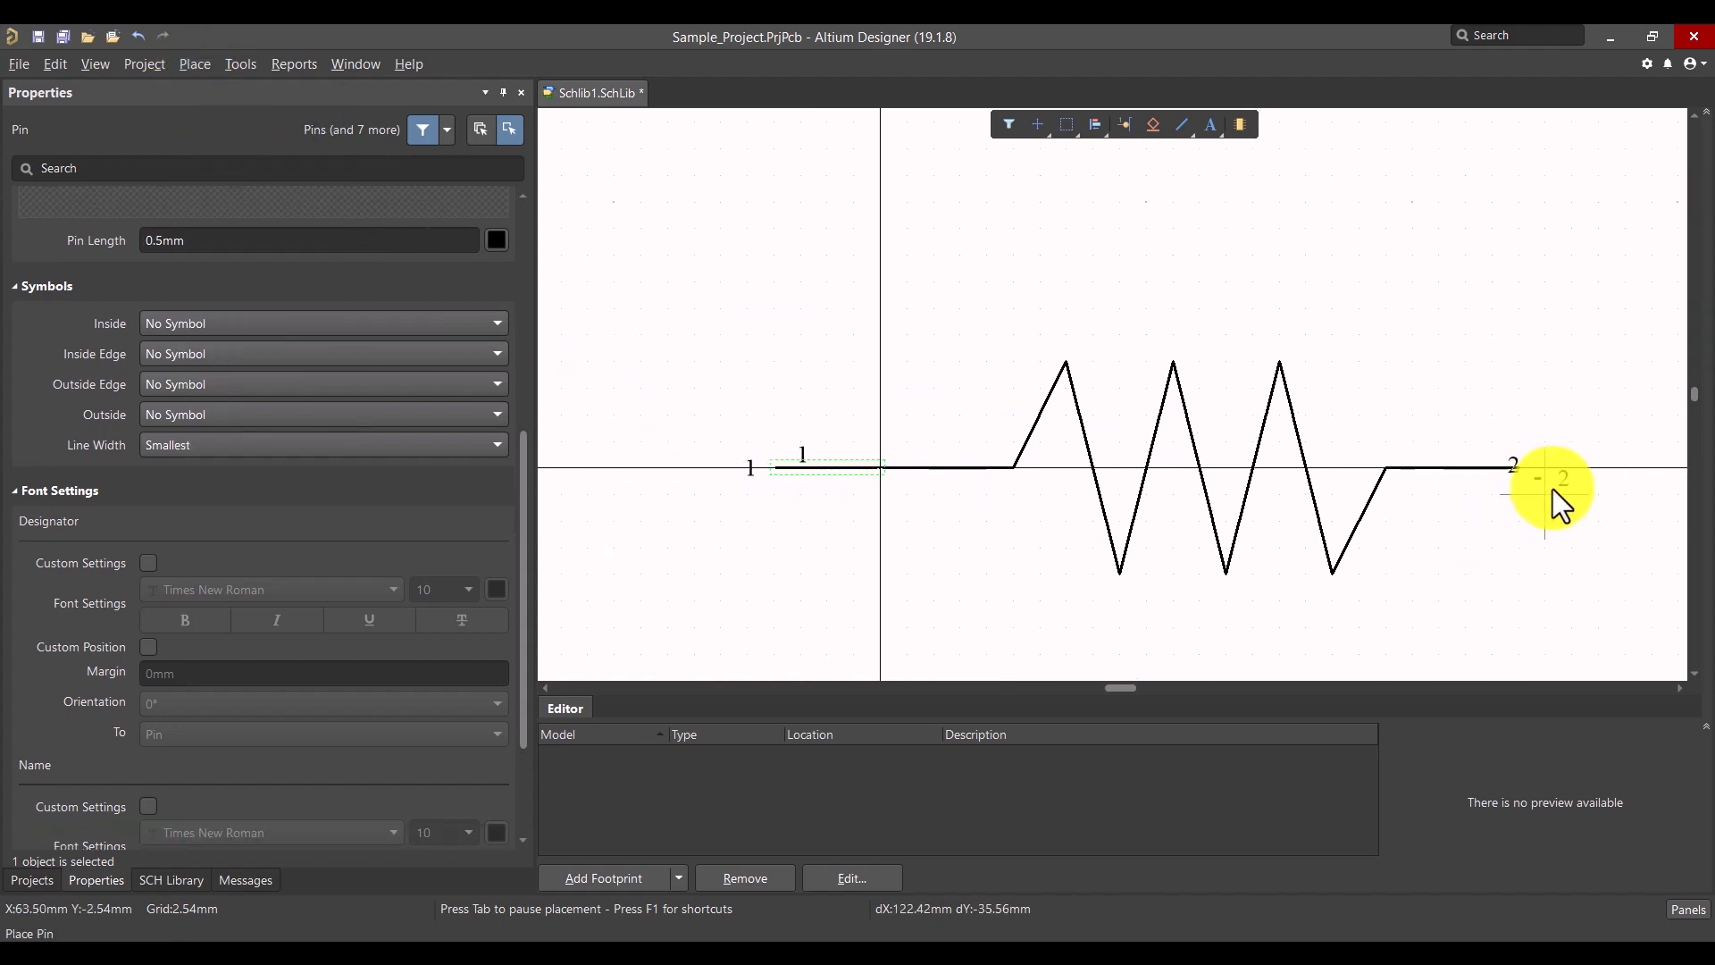
ctrl+scroll(1550, 465, up, 3)
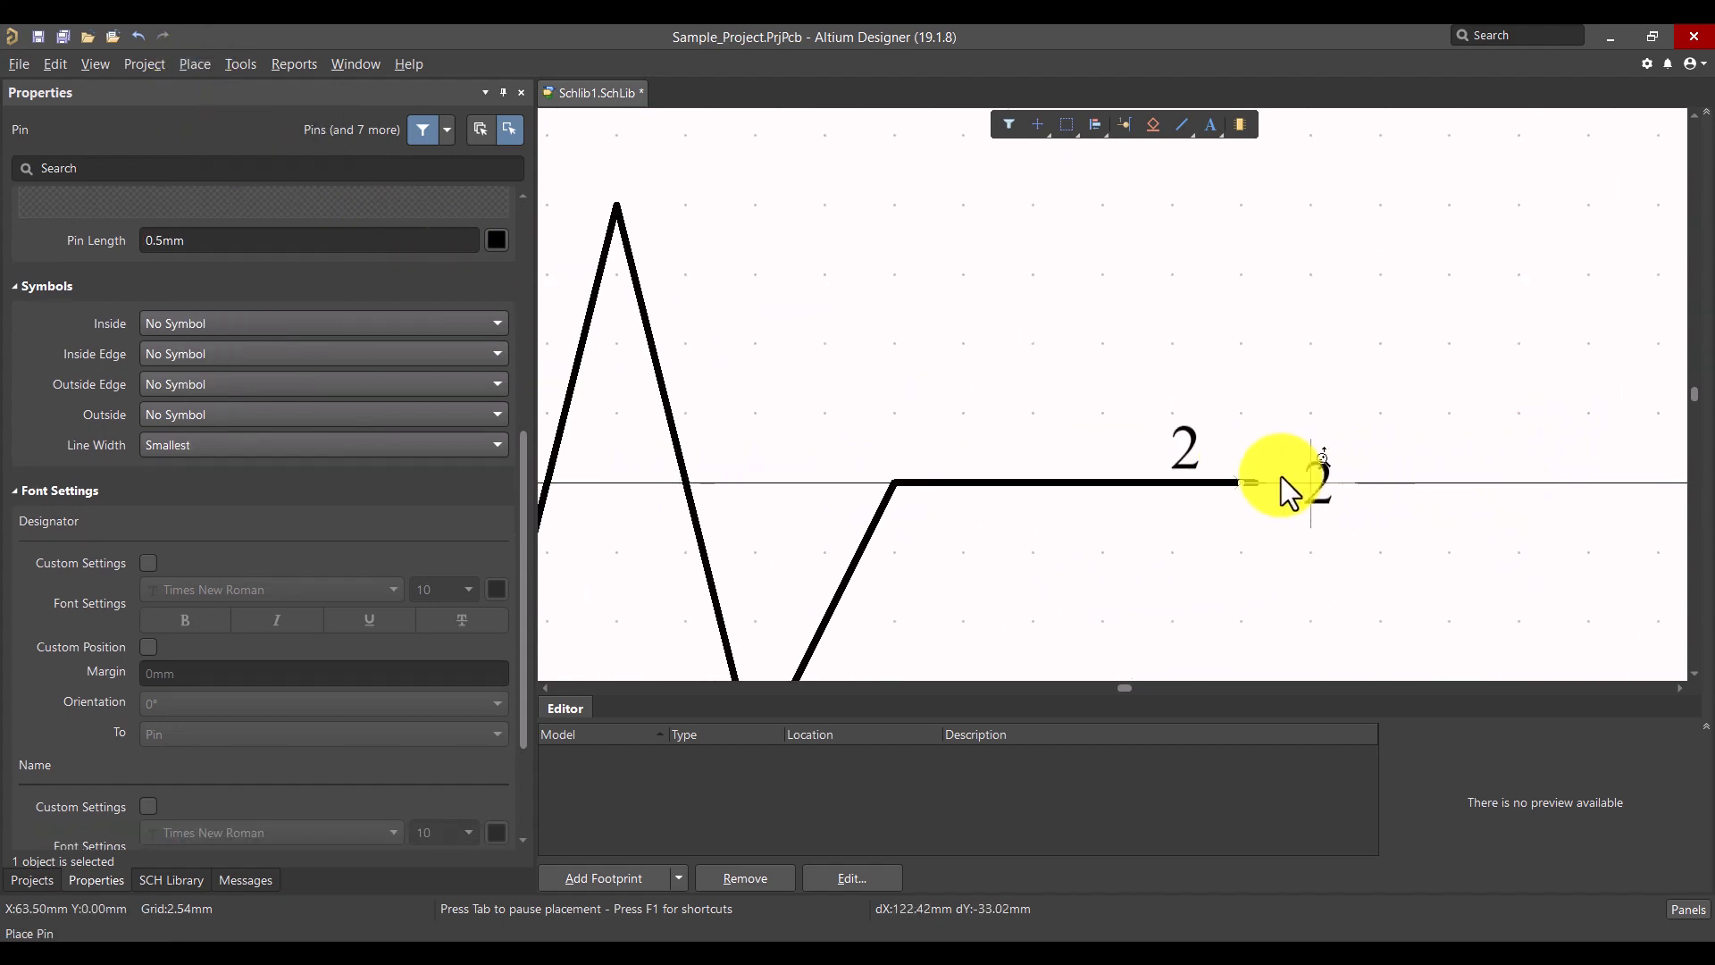
key(Tab)
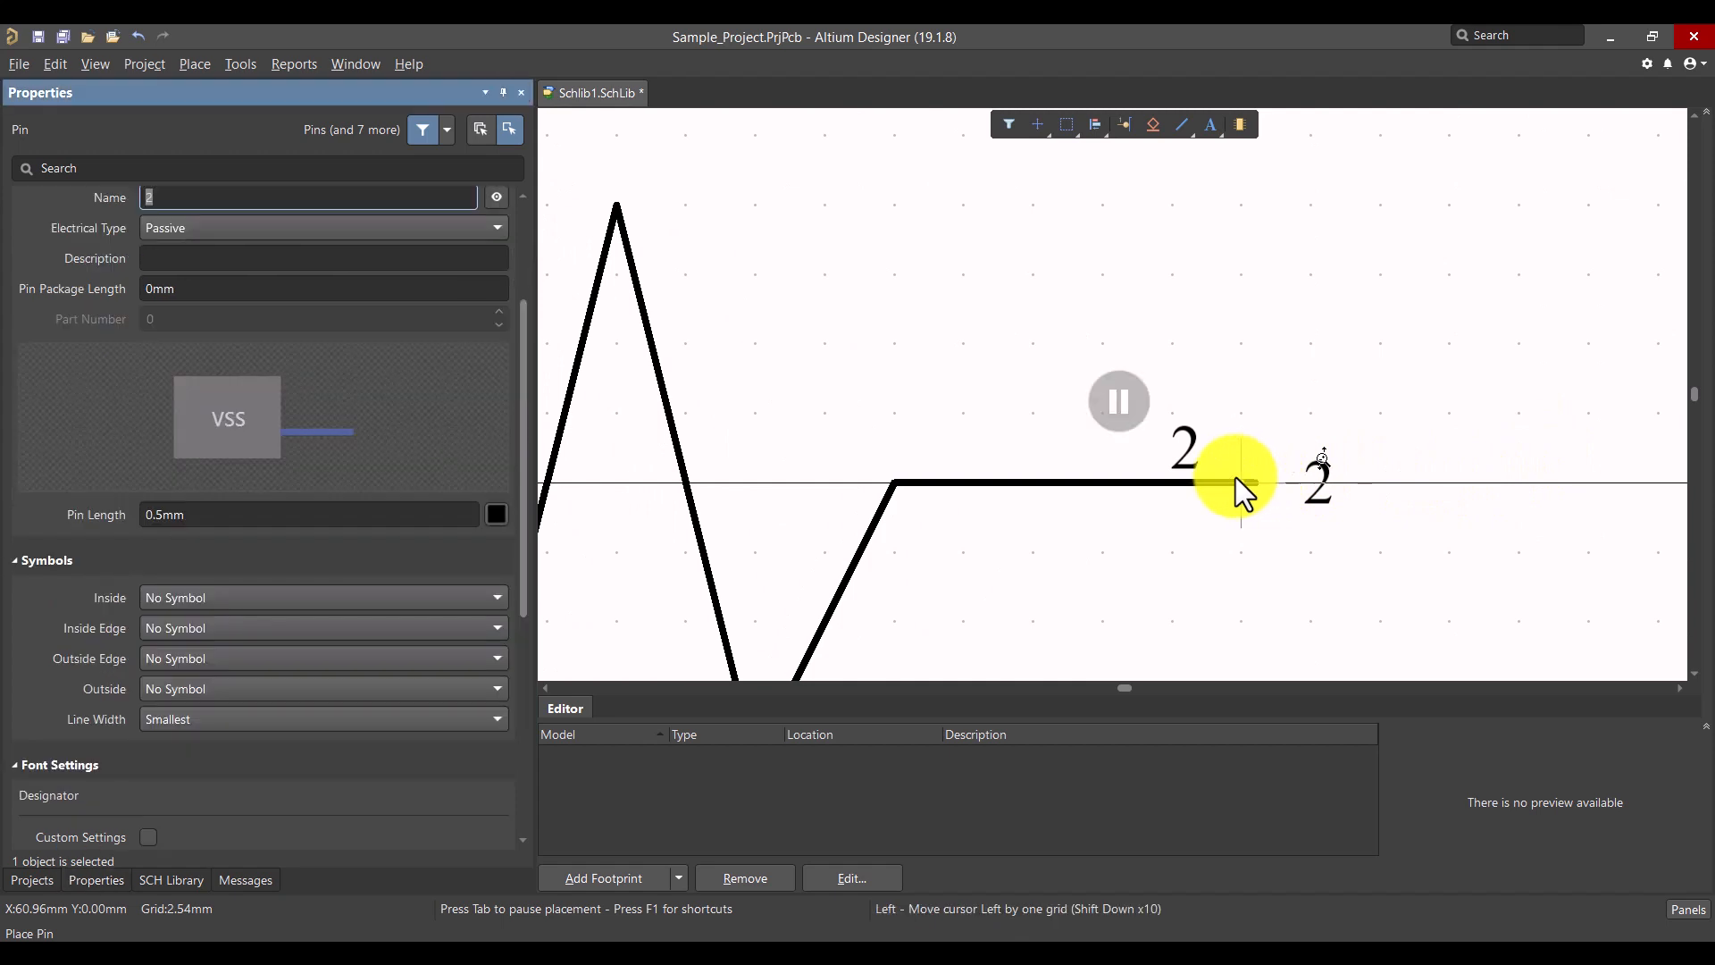
scroll(426, 560, up, 1)
click(292, 622)
text(1)
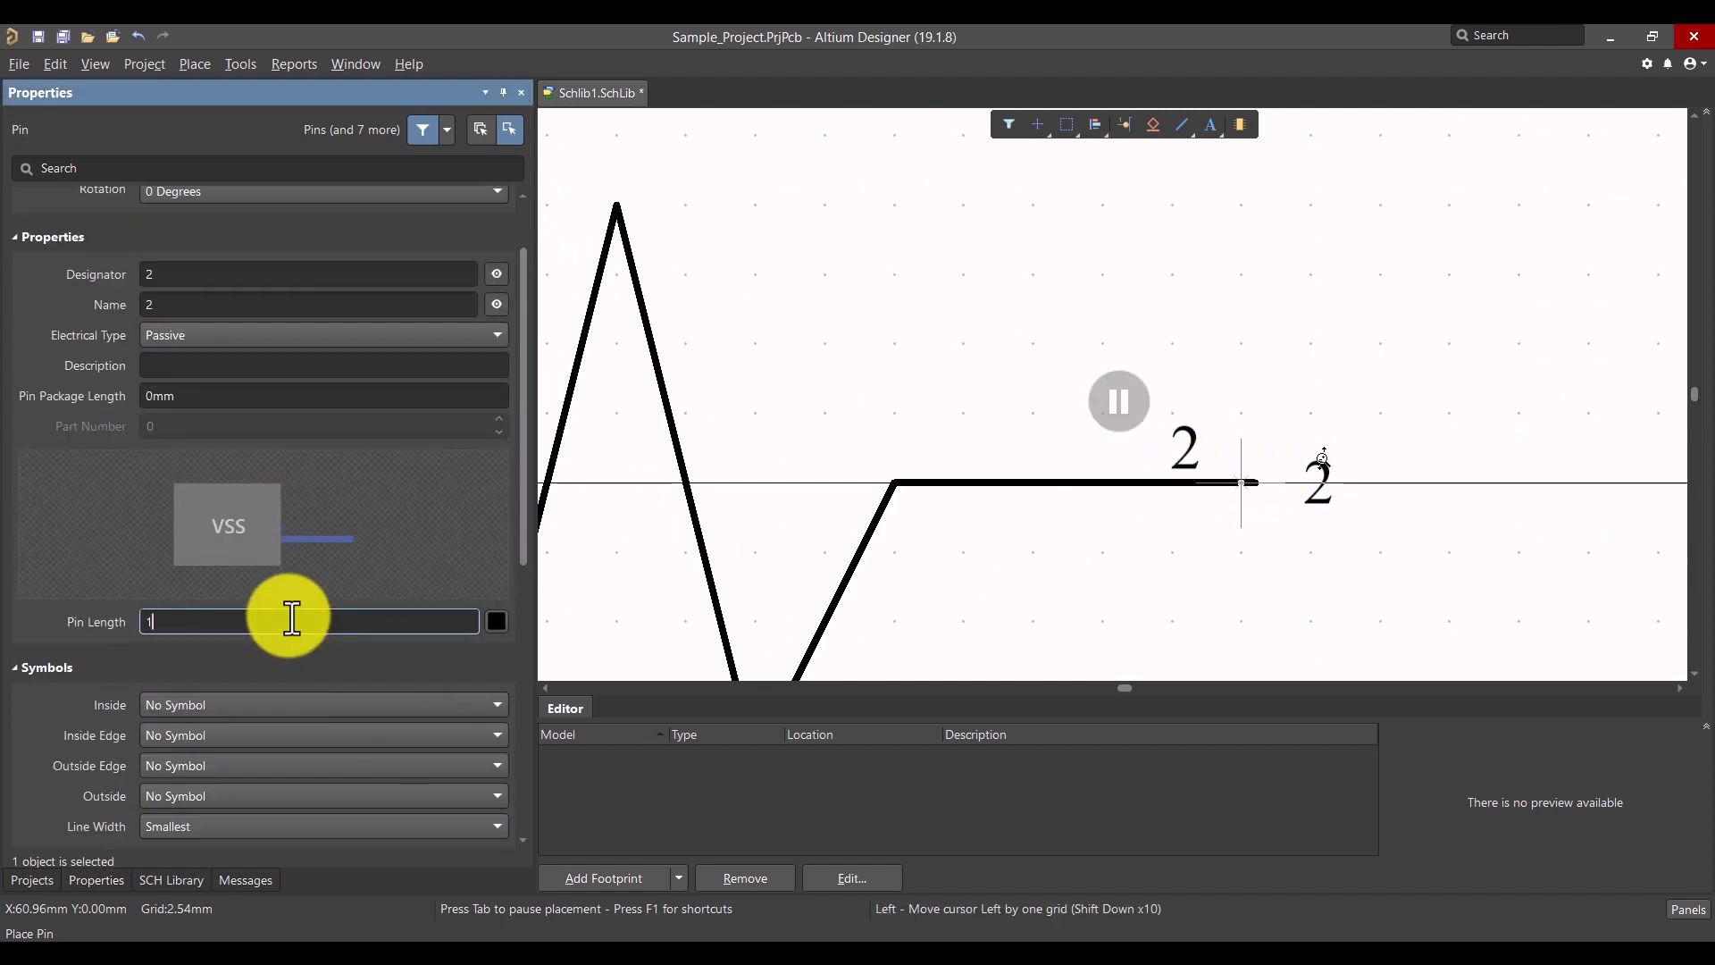
text(0)
key(Return)
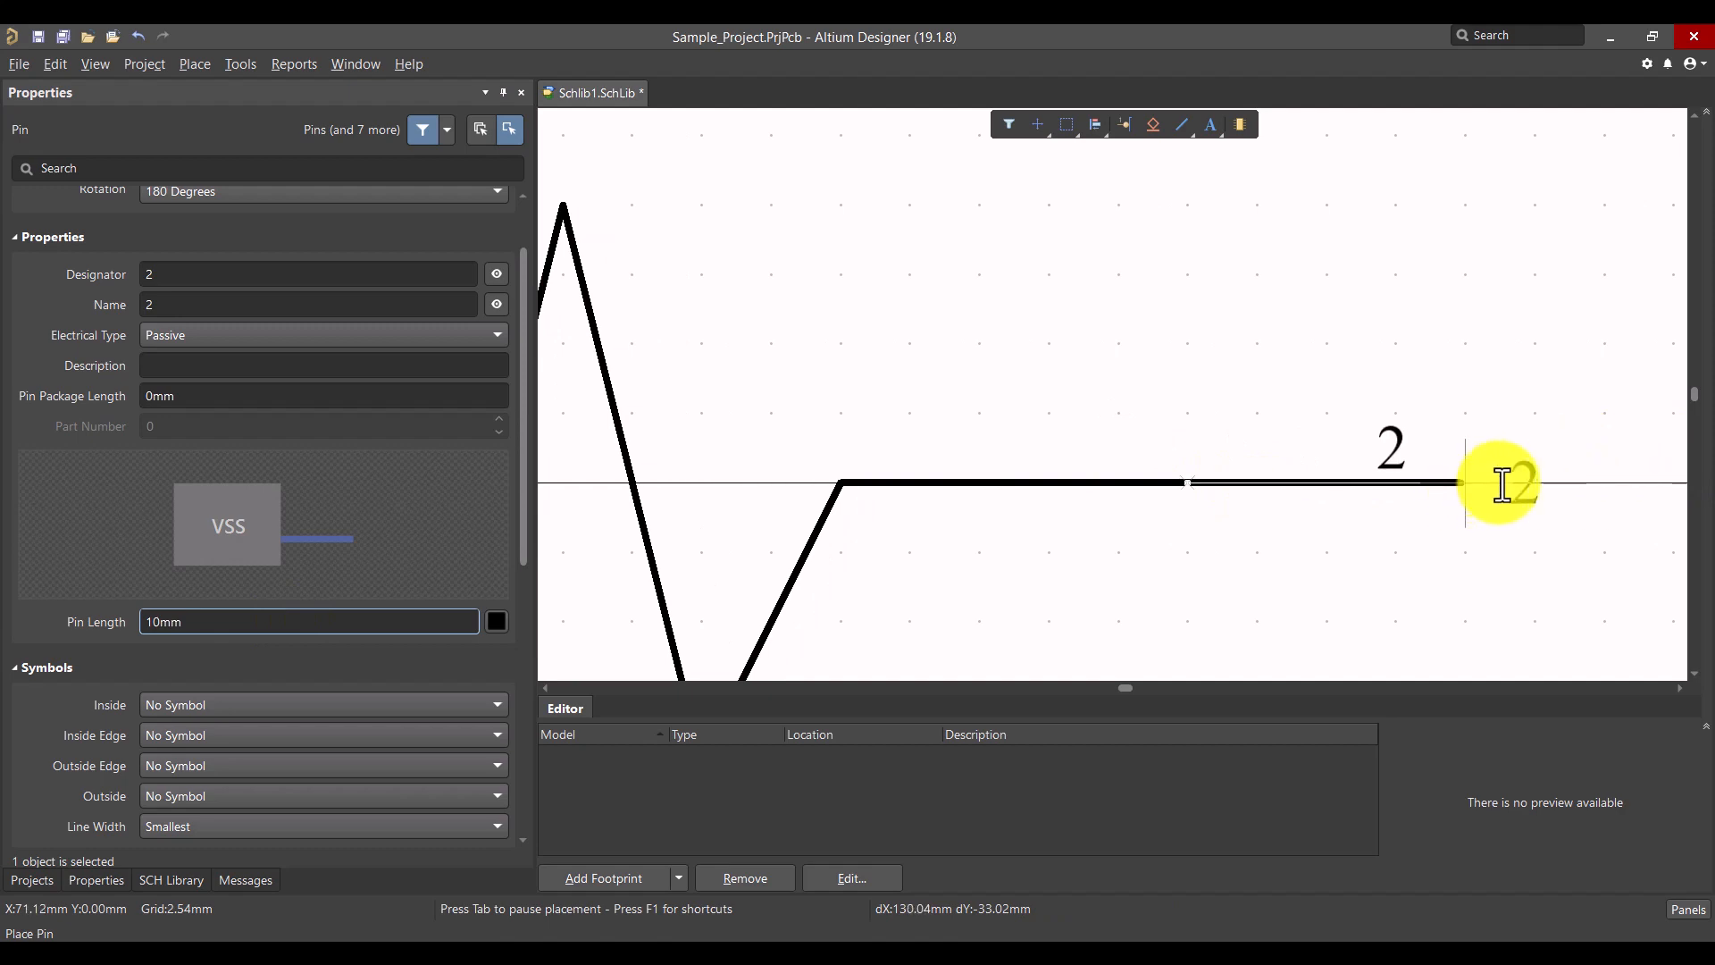
click(1470, 484)
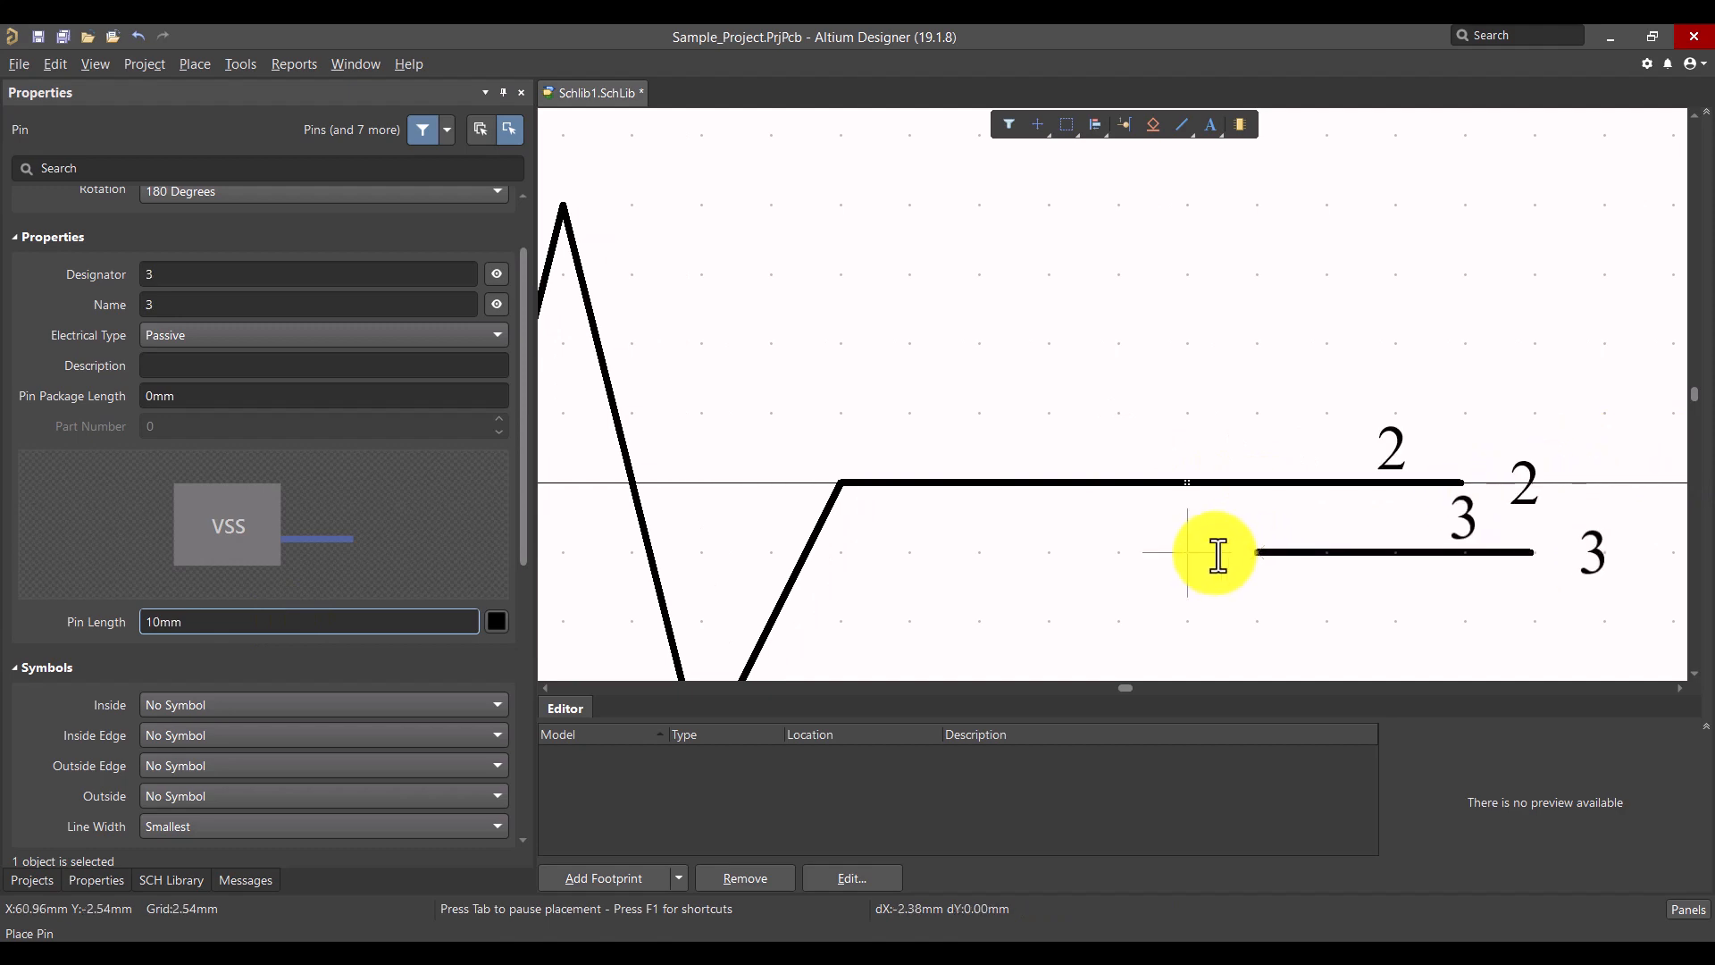
key(Escape)
Step: Move pin 2 one 2.54 mm grid step outward along the axis, away from the end of the lead
ctrl+scroll(1433, 509, up, 1)
middle_drag(1434, 509, 1435, 504)
right_drag(1447, 509, 1407, 507)
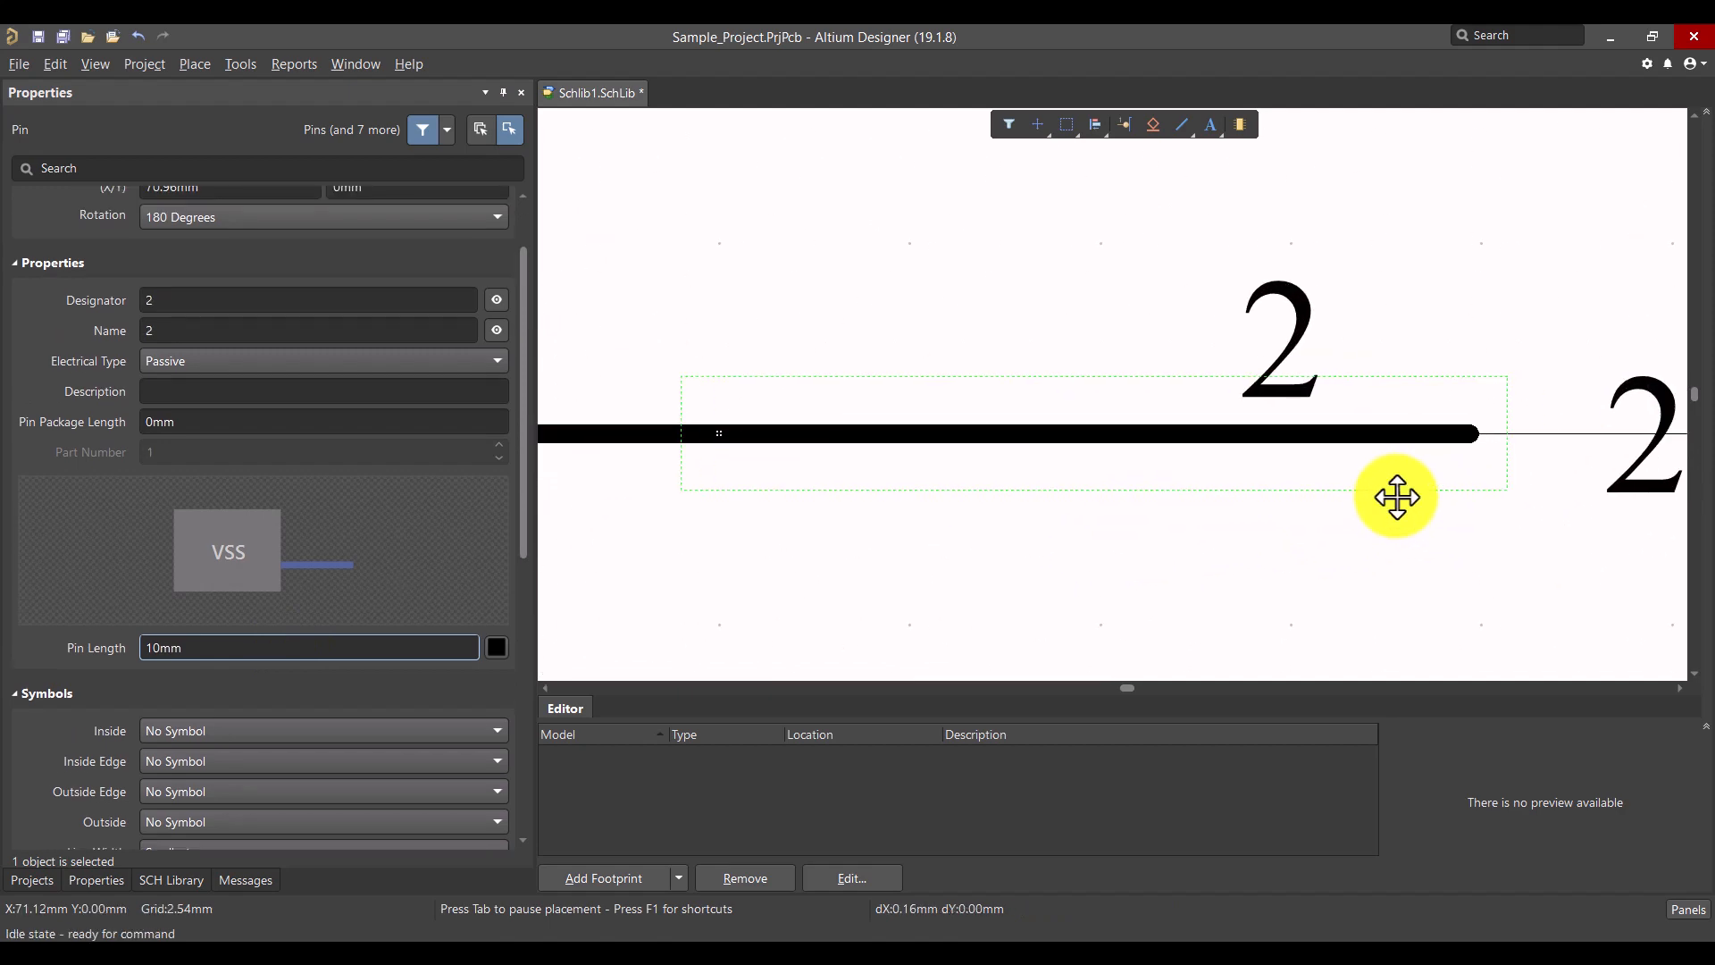
drag(1397, 498, 1462, 520)
click(1428, 499)
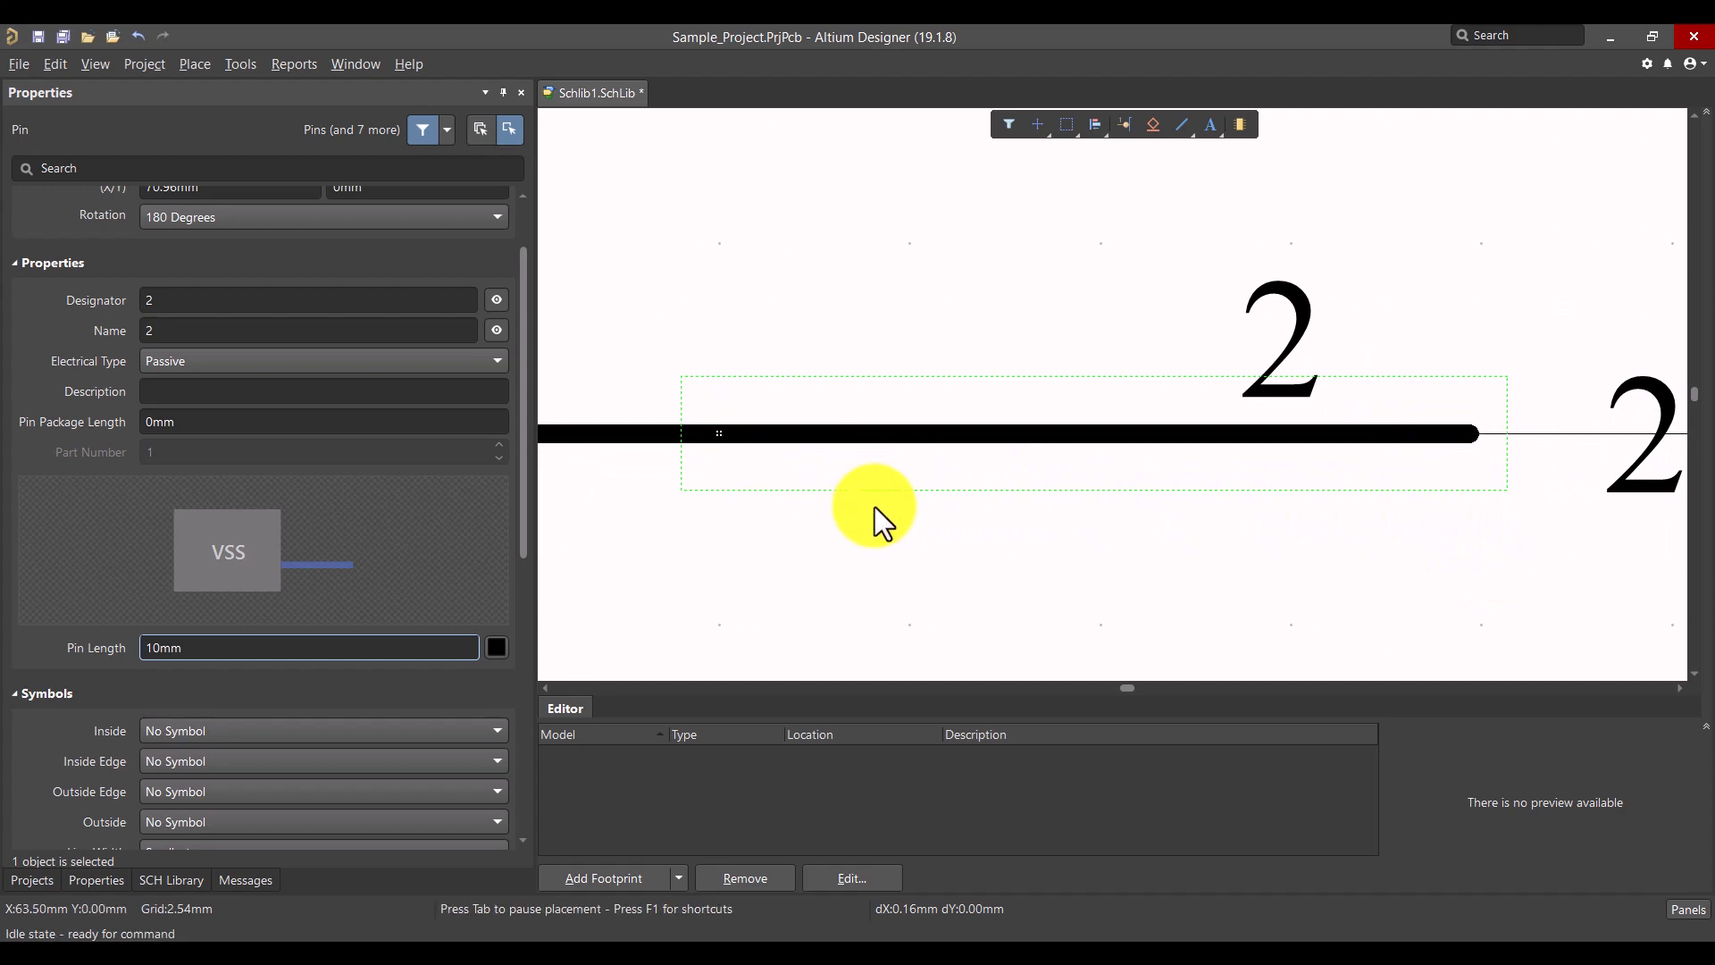
click(885, 452)
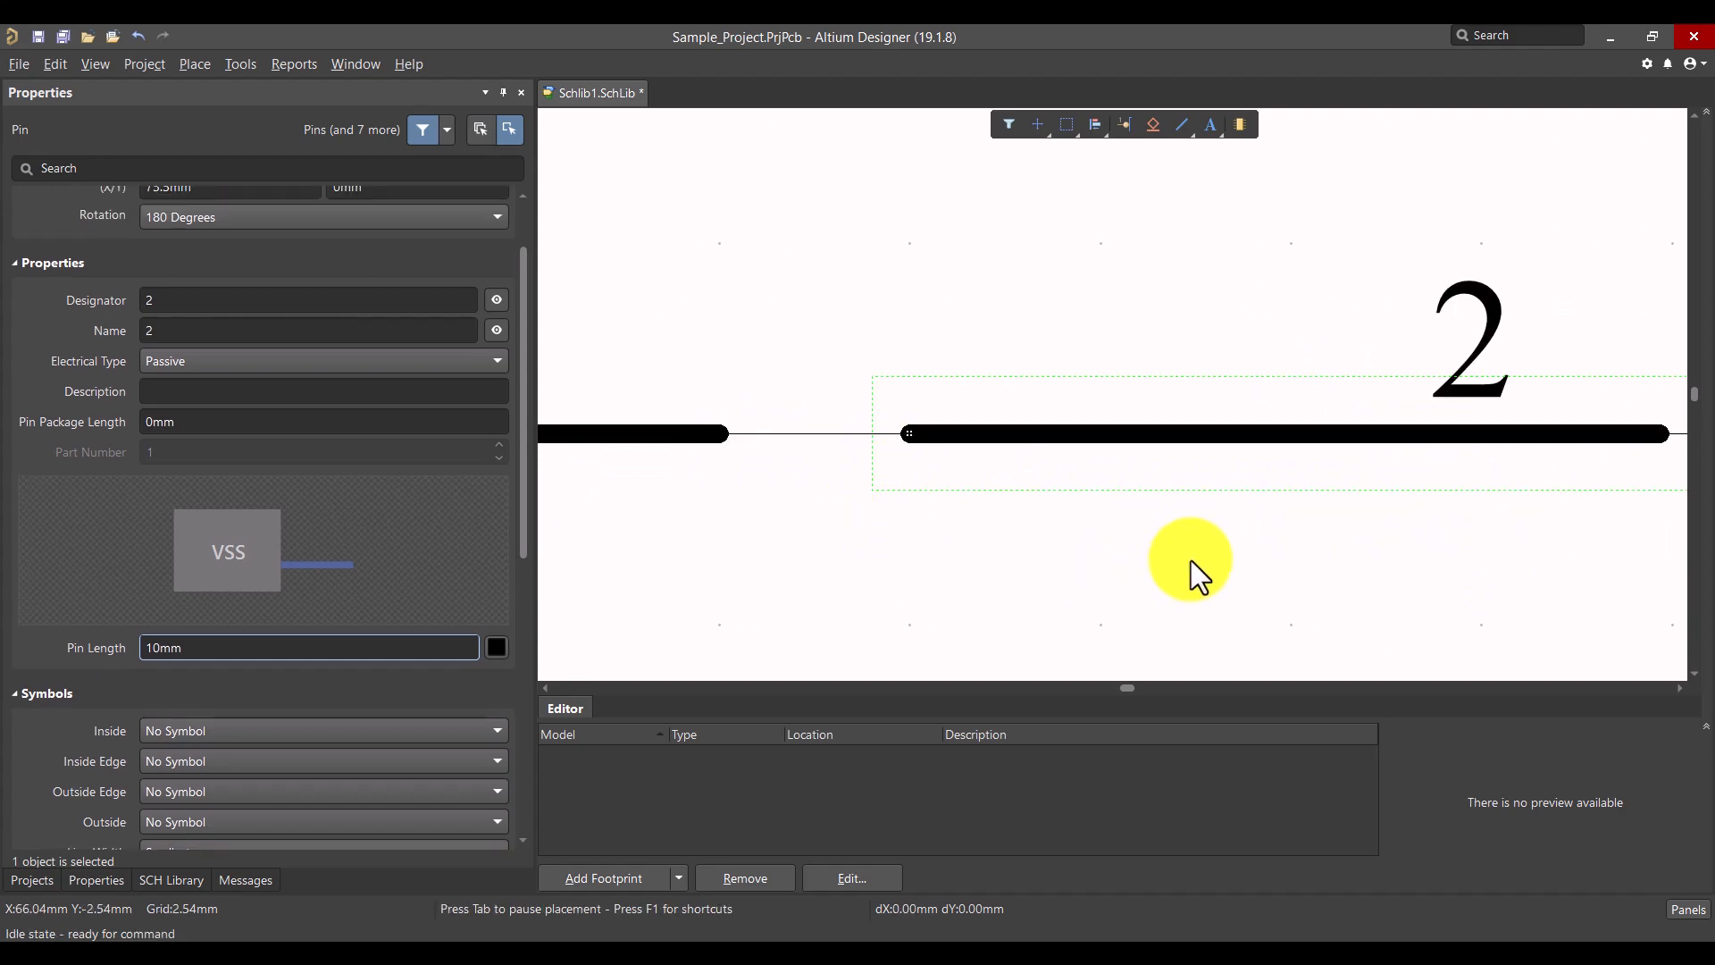
right_drag(1195, 566, 994, 560)
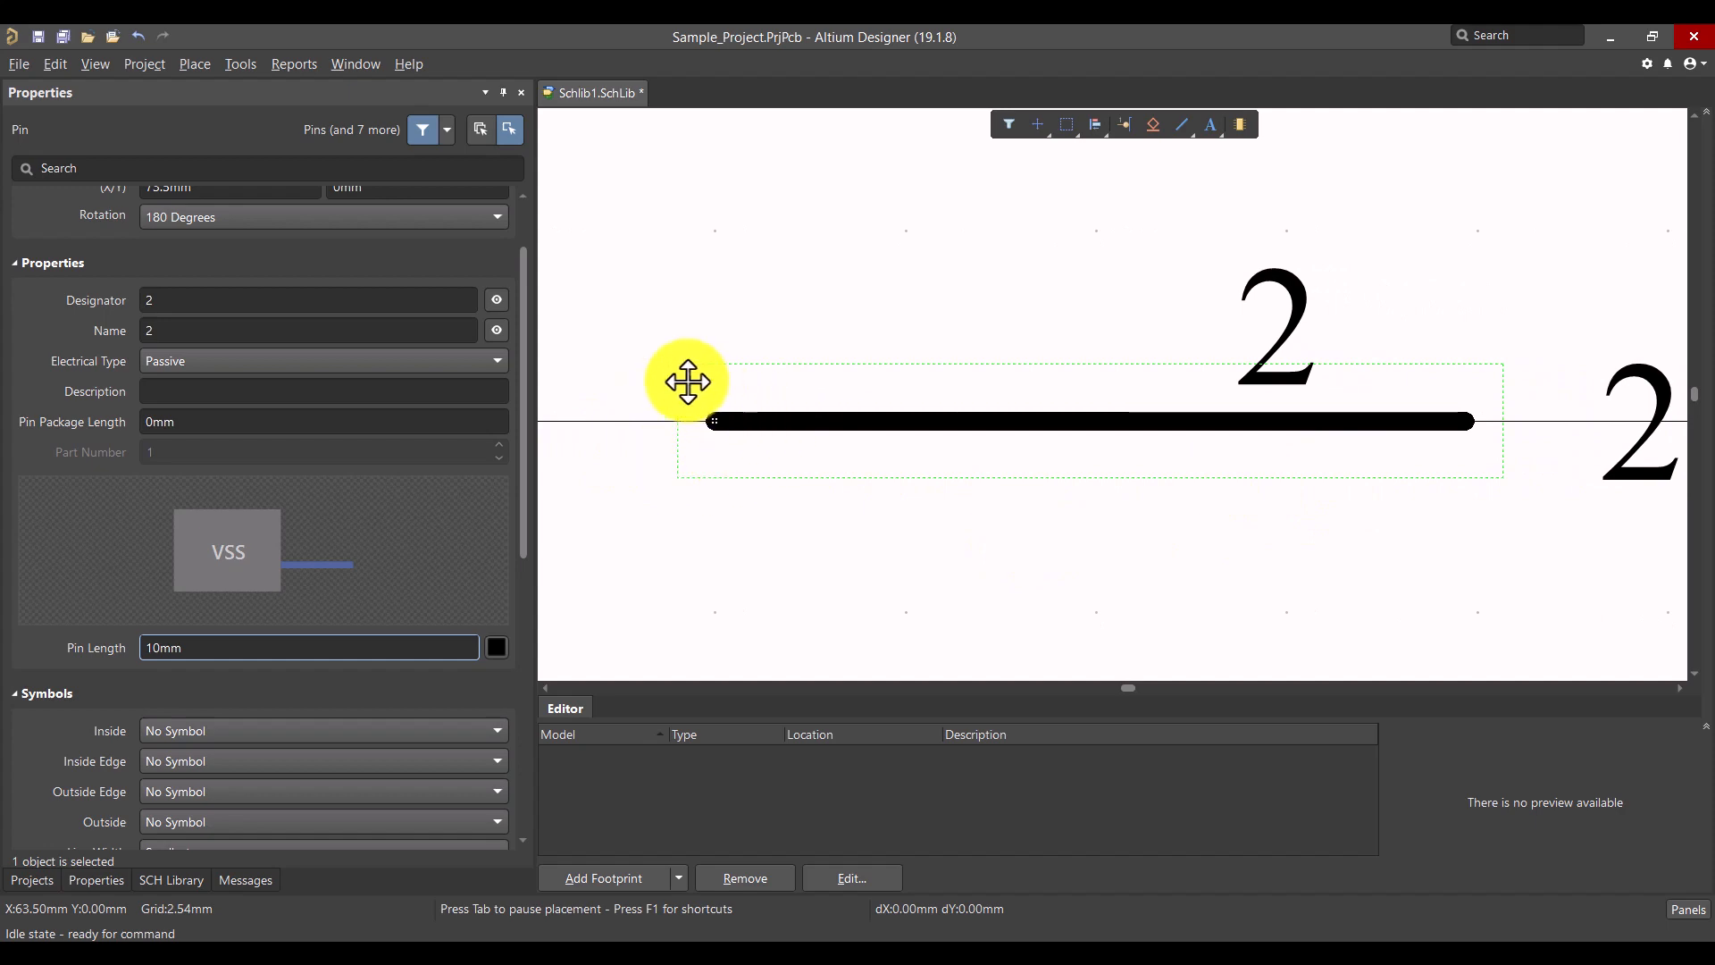
Step: Rotate pin 2 by 180 degrees and move it to the end of the lead after the zigzag, starting at X 61.12 mm
right_drag(739, 428, 767, 405)
ctrl+scroll(767, 407, down, 1)
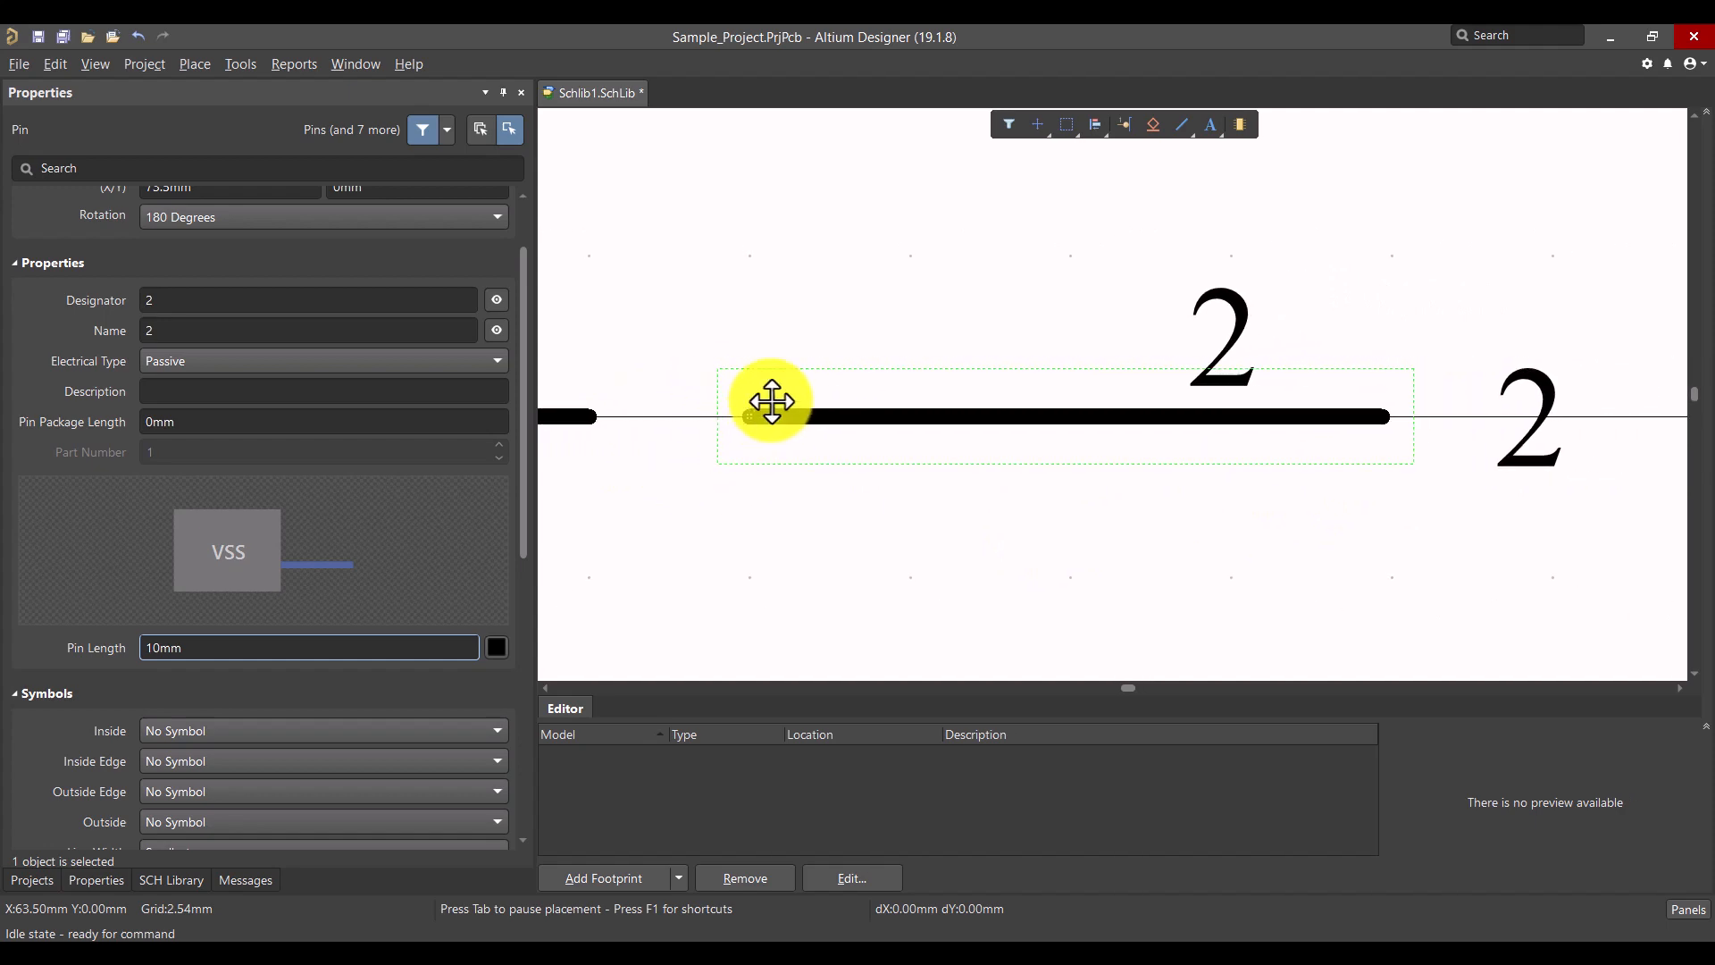
right_drag(841, 492, 956, 477)
ctrl+scroll(956, 479, down, 1)
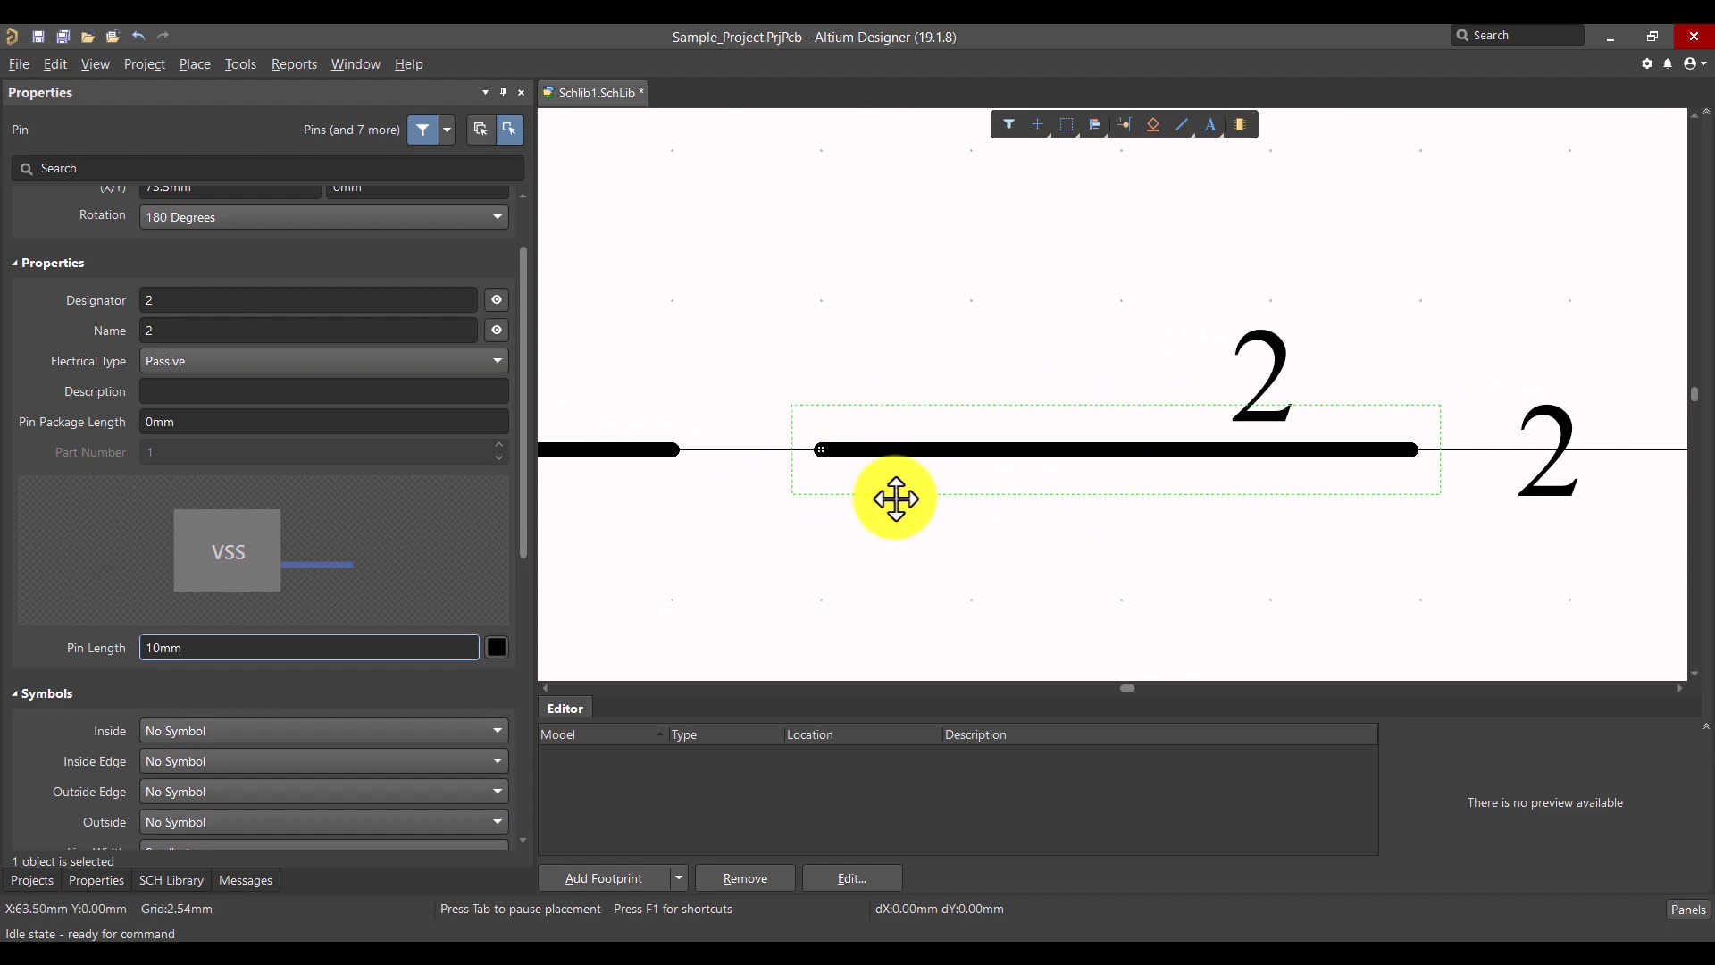
drag(1167, 581, 840, 320)
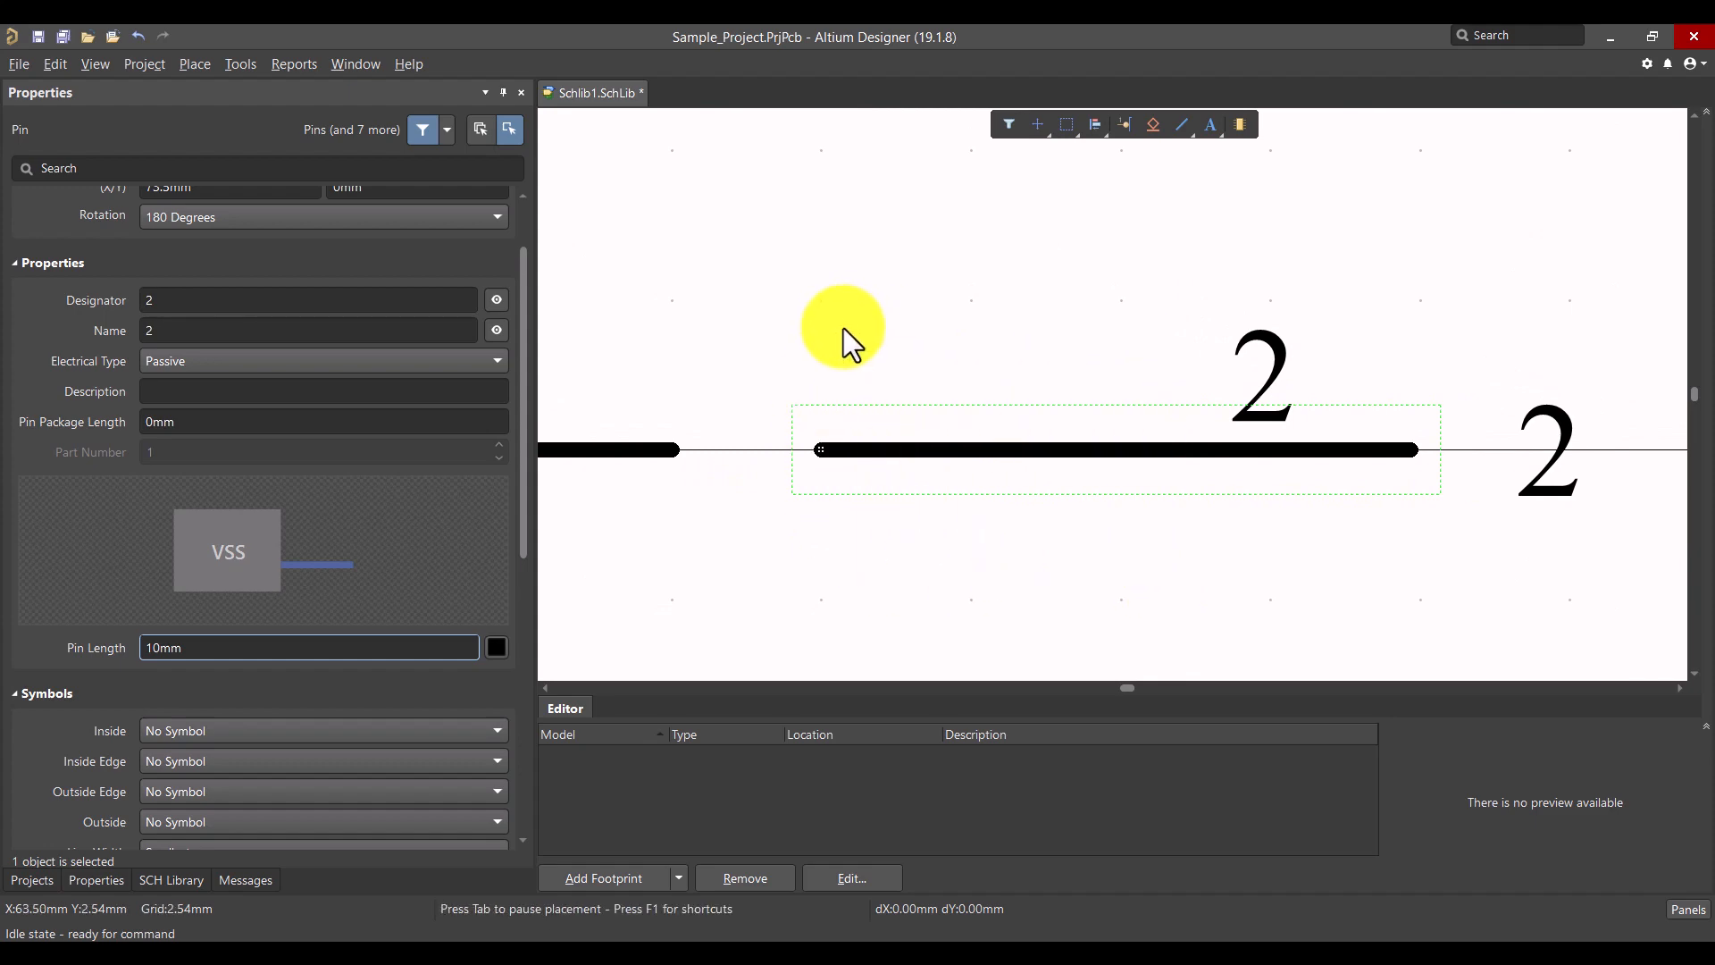
right_drag(885, 408, 881, 435)
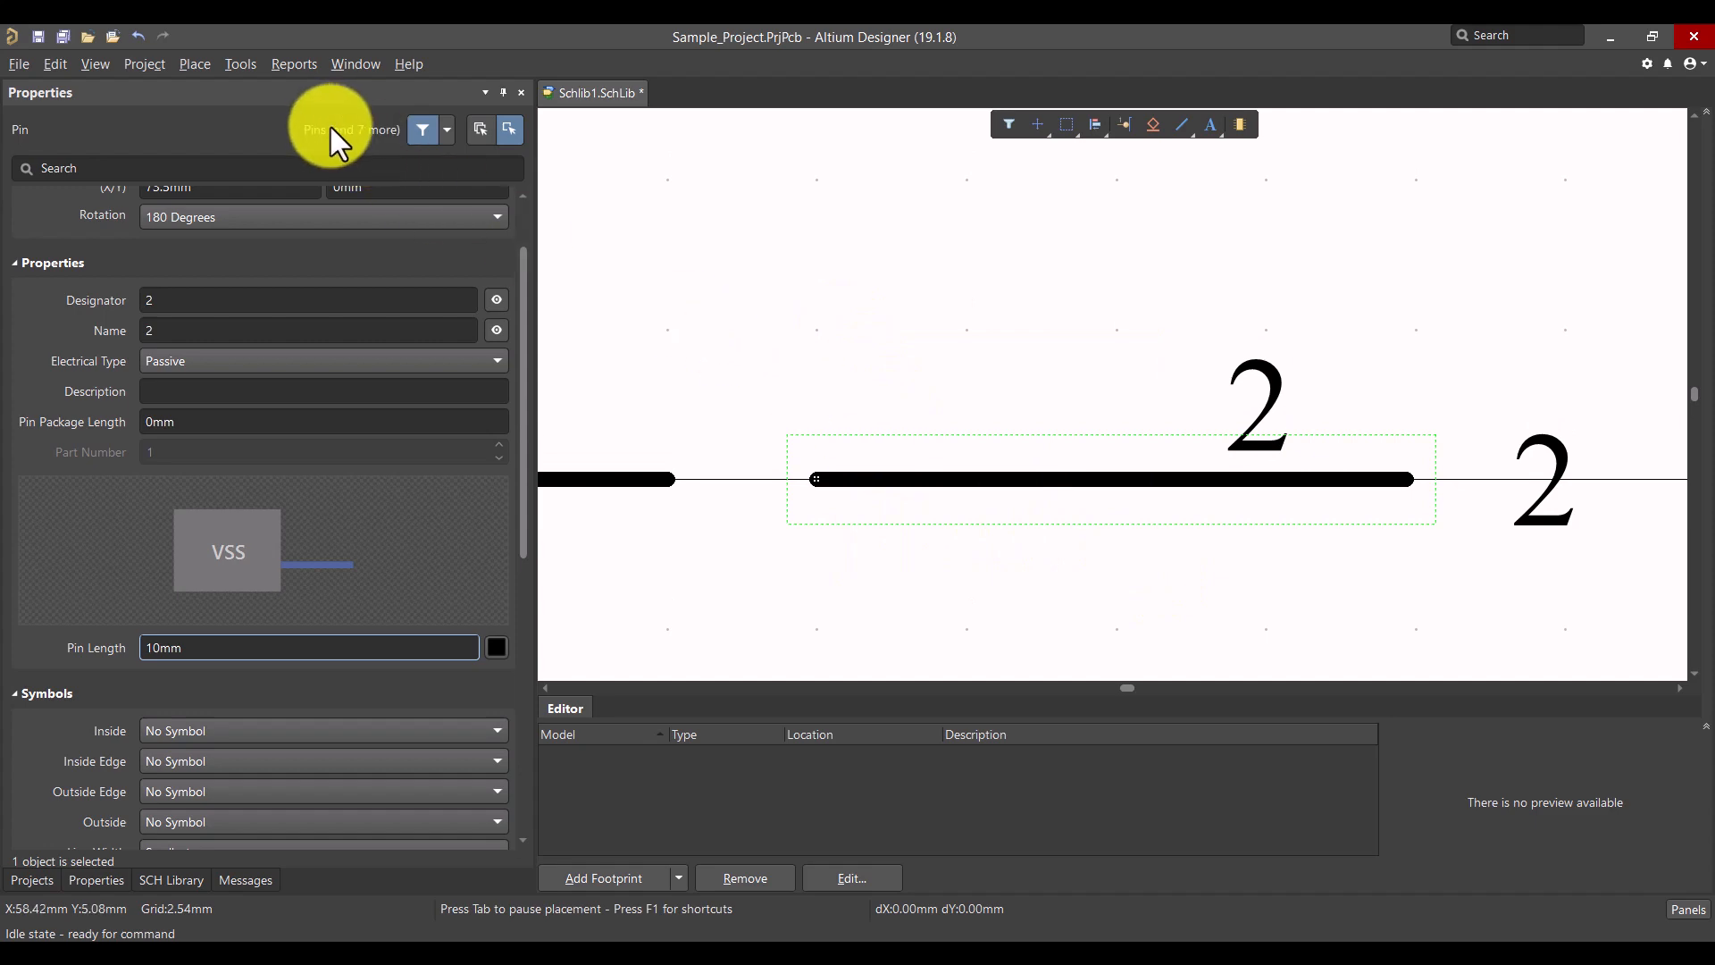
click(66, 63)
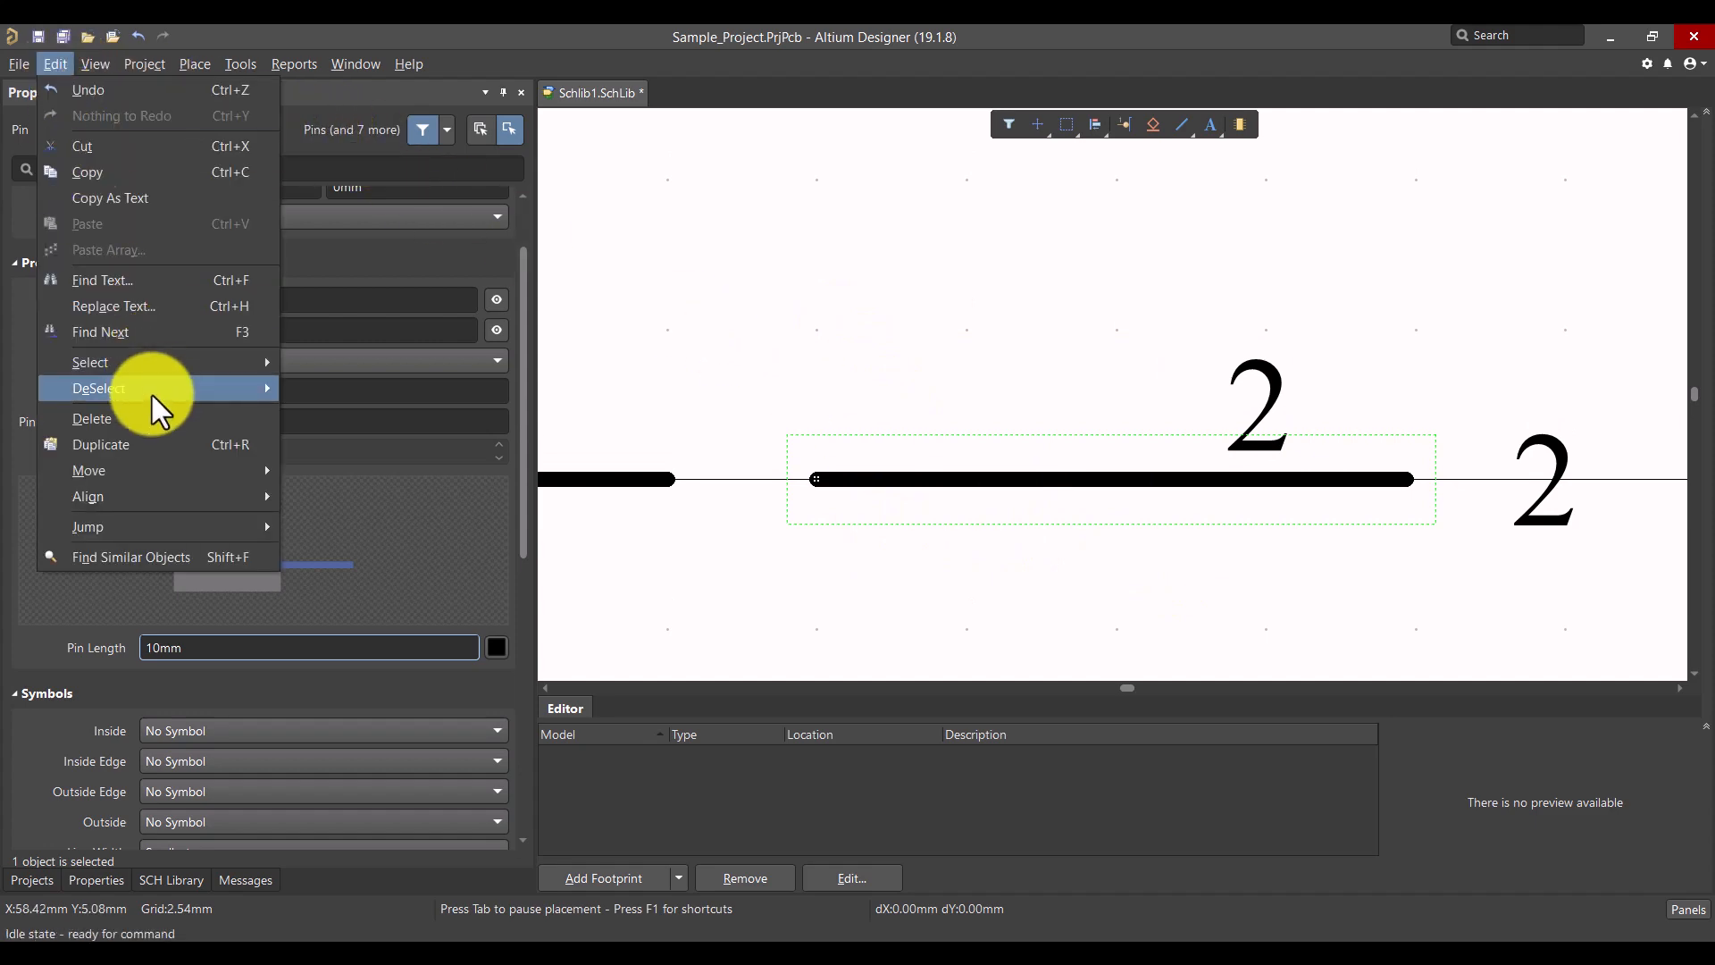
mouse_move(162, 464)
click(368, 498)
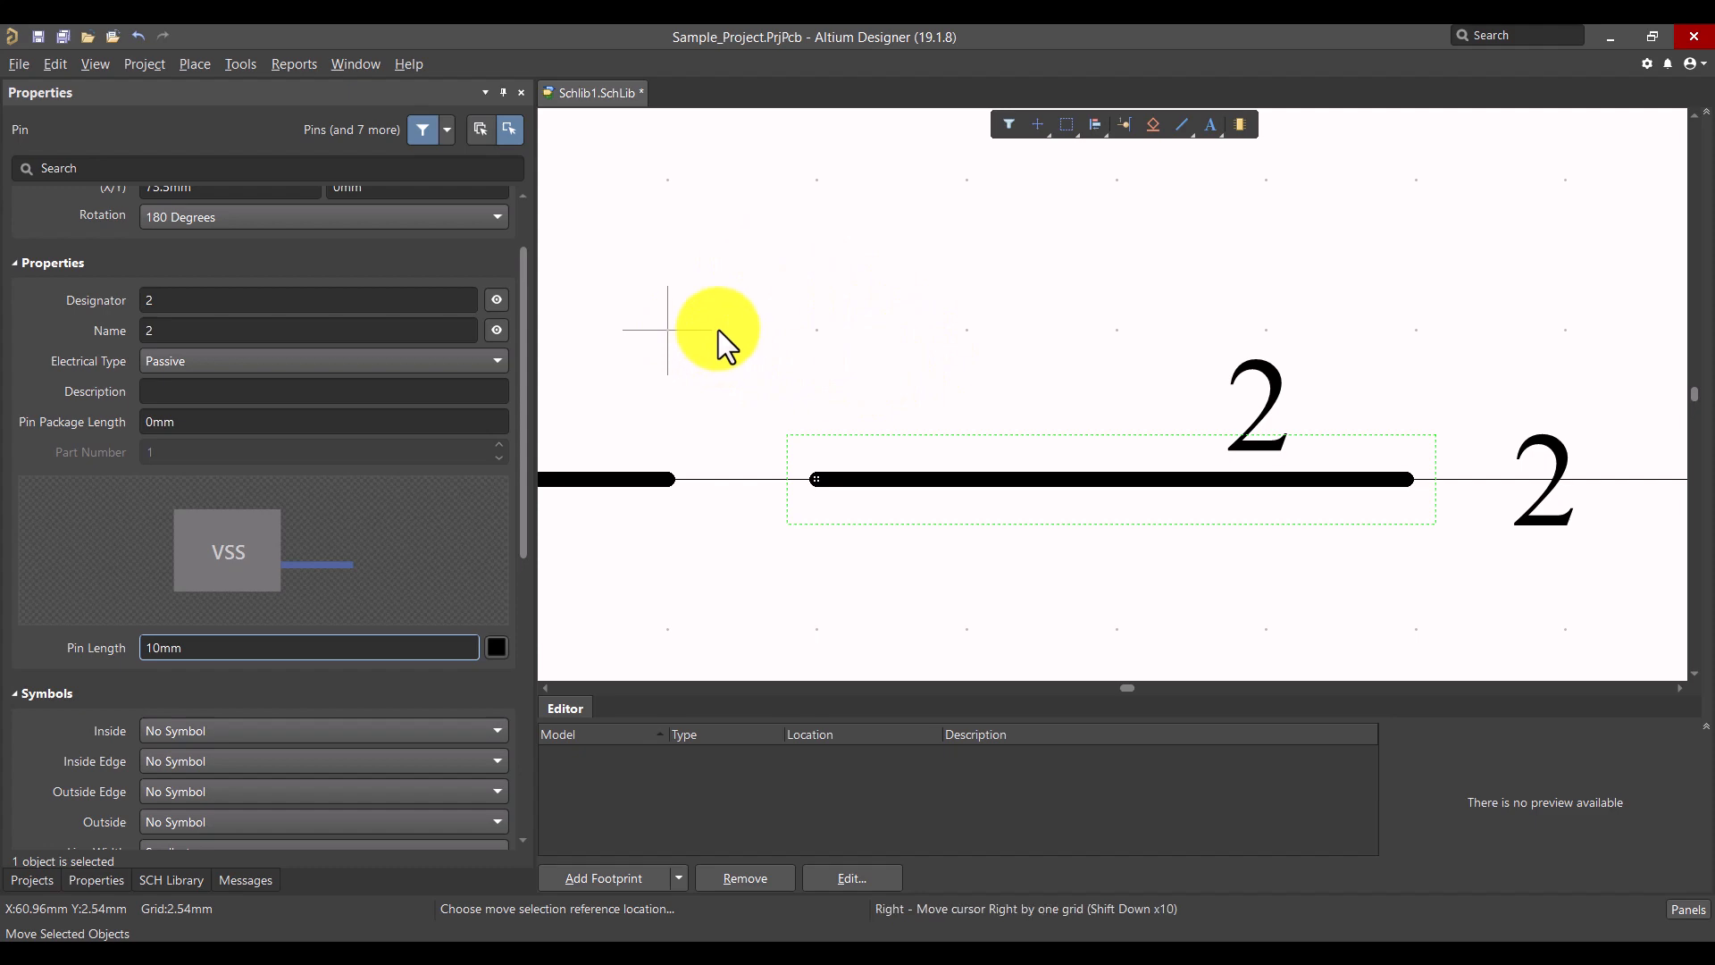
click(1402, 487)
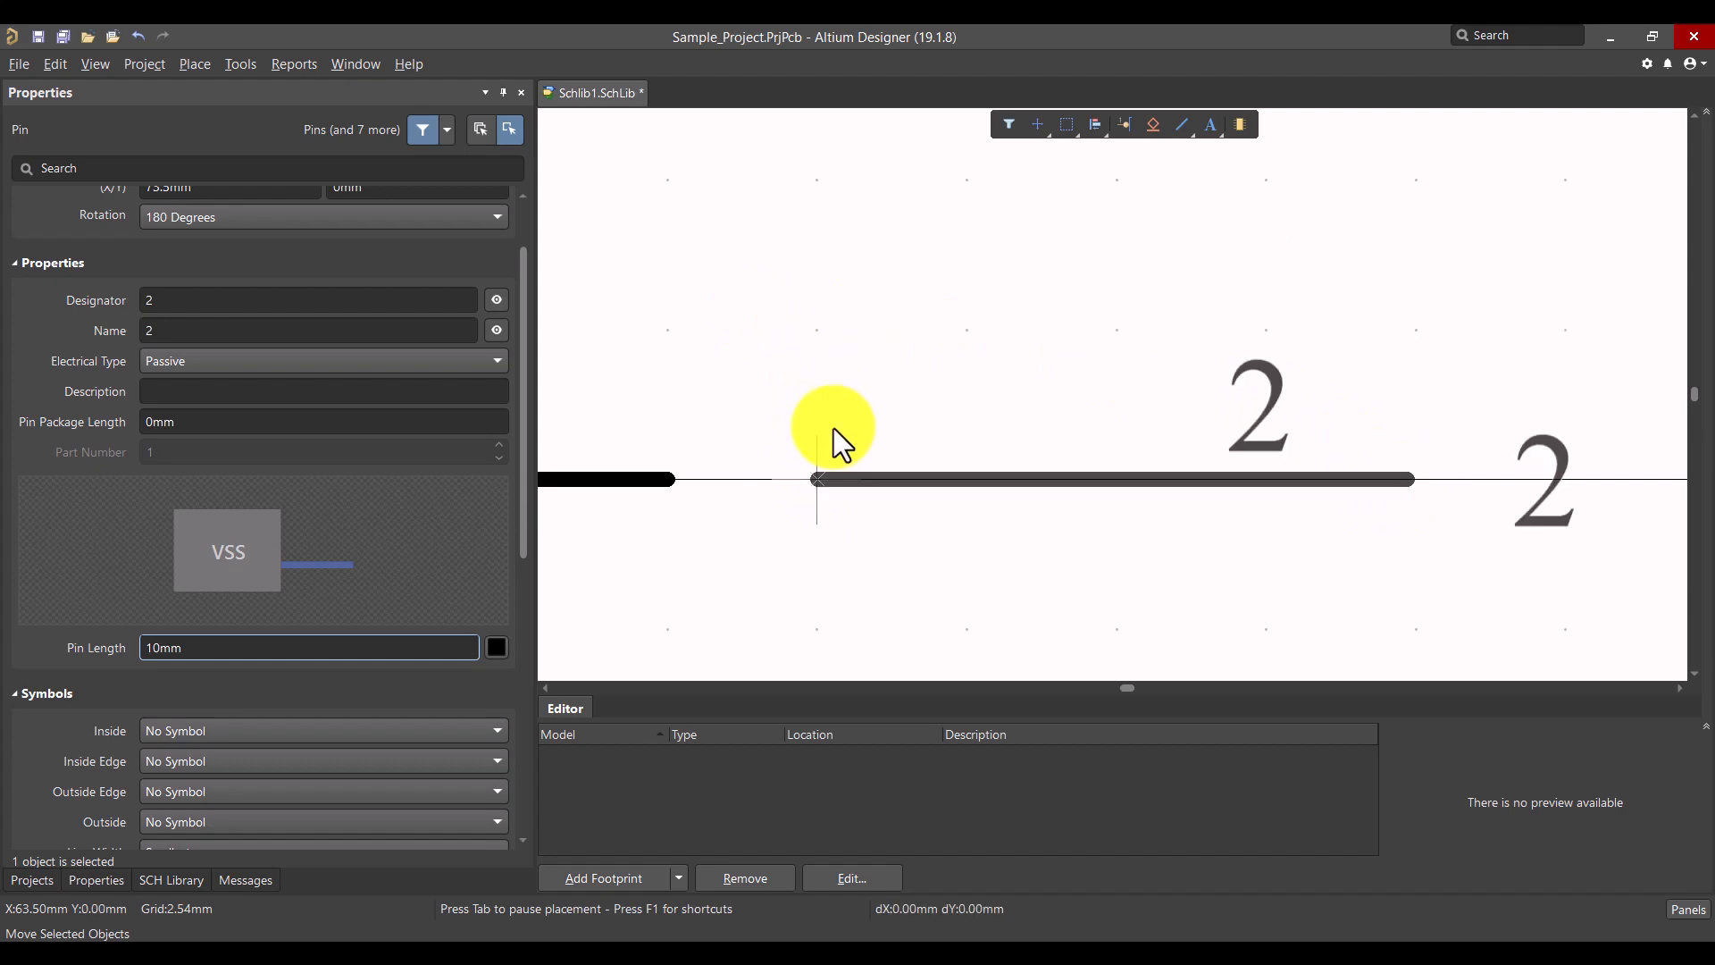
key(space)
key(space)
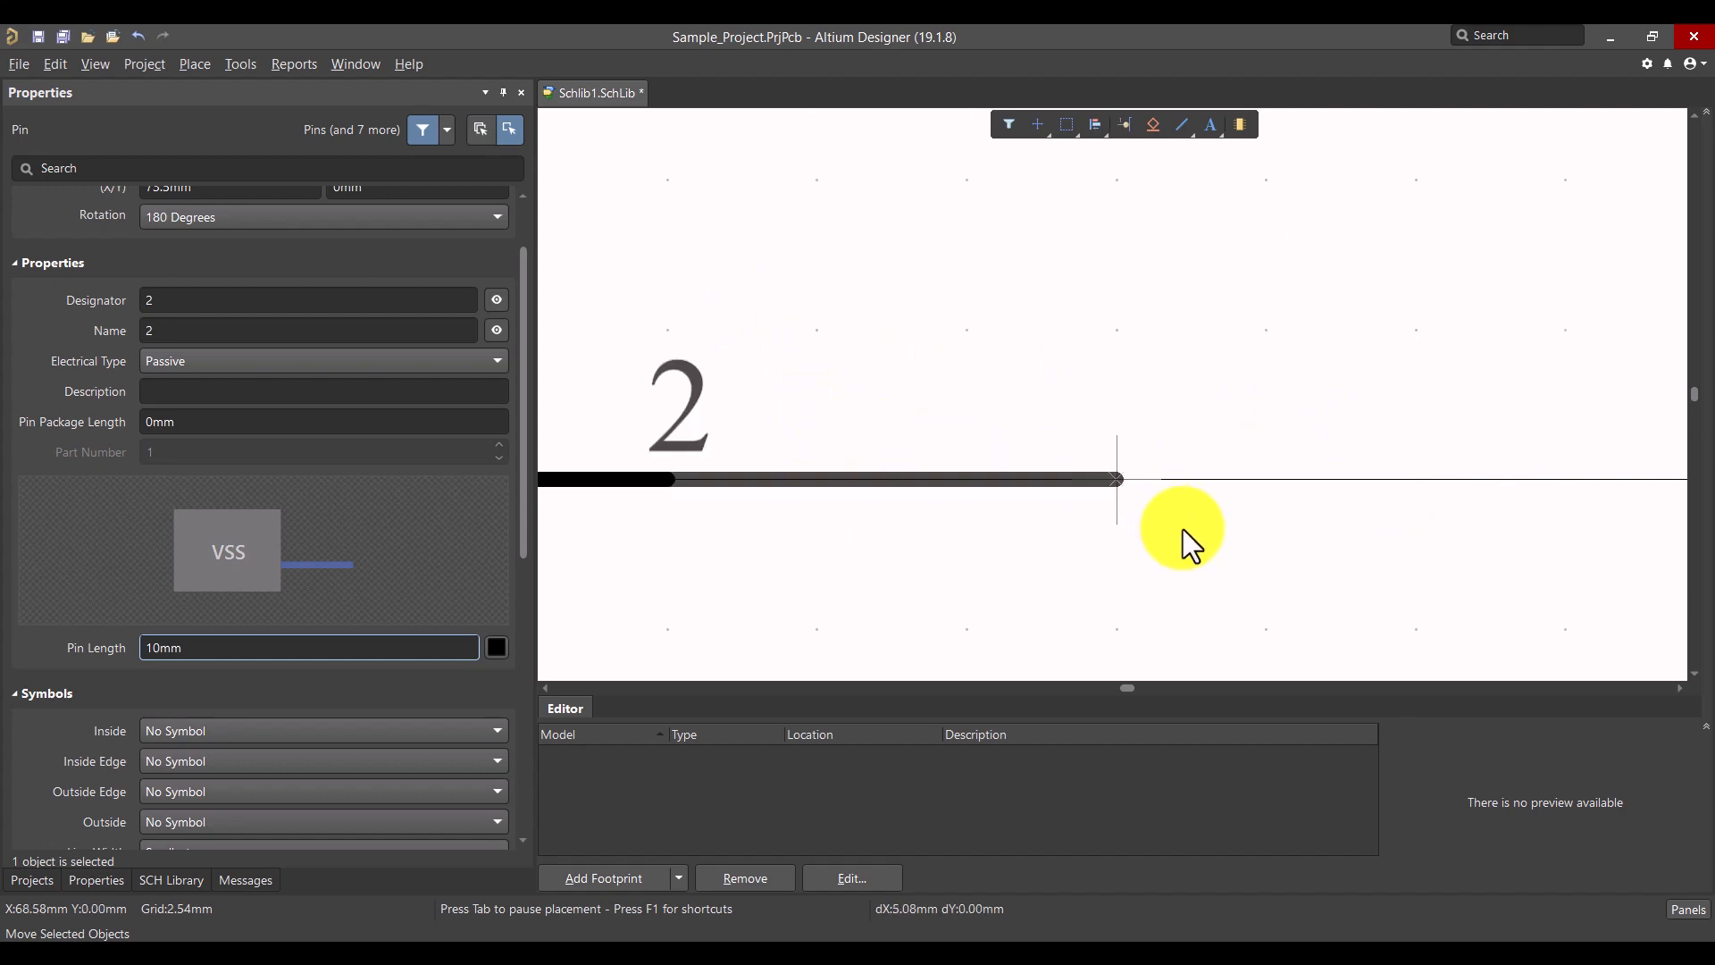
click(1298, 527)
ctrl+scroll(778, 479, up, 3)
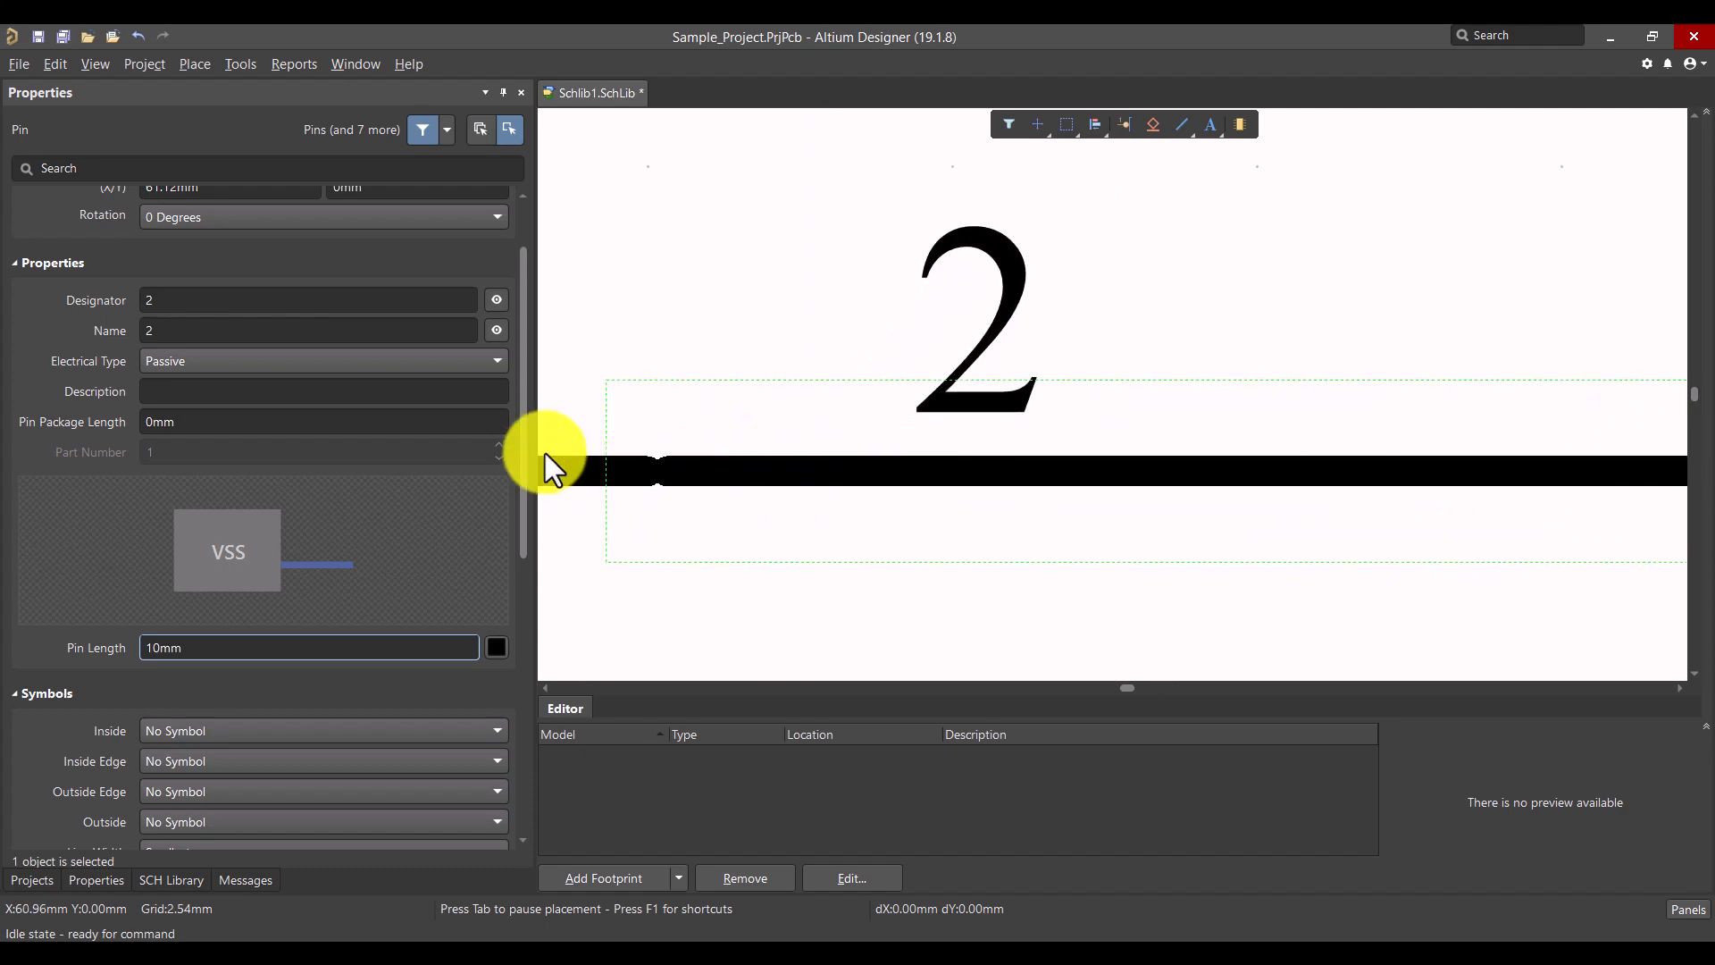
Step: Adjust the end point of the lead after the zigzag to meet pin 2 at about X 61.1 mm, with the snap grid off
click(566, 475)
drag(645, 469, 911, 503)
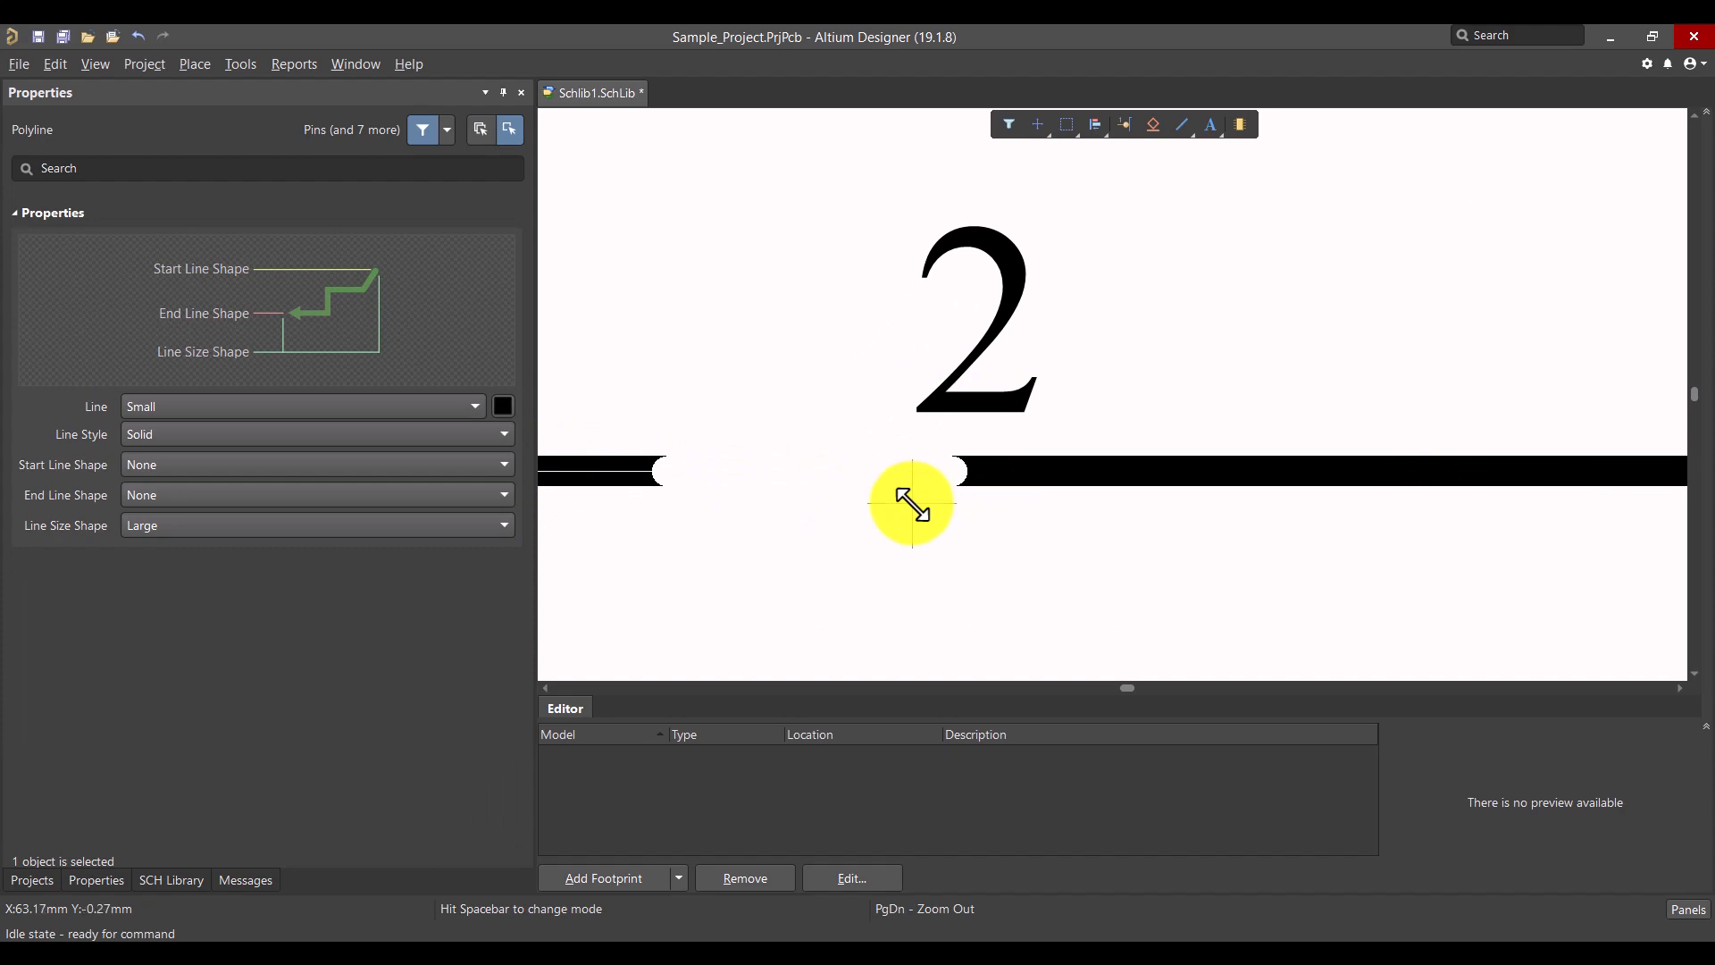
drag(908, 501, 667, 472)
right_drag(789, 451, 1122, 444)
middle_drag(1095, 452, 1092, 461)
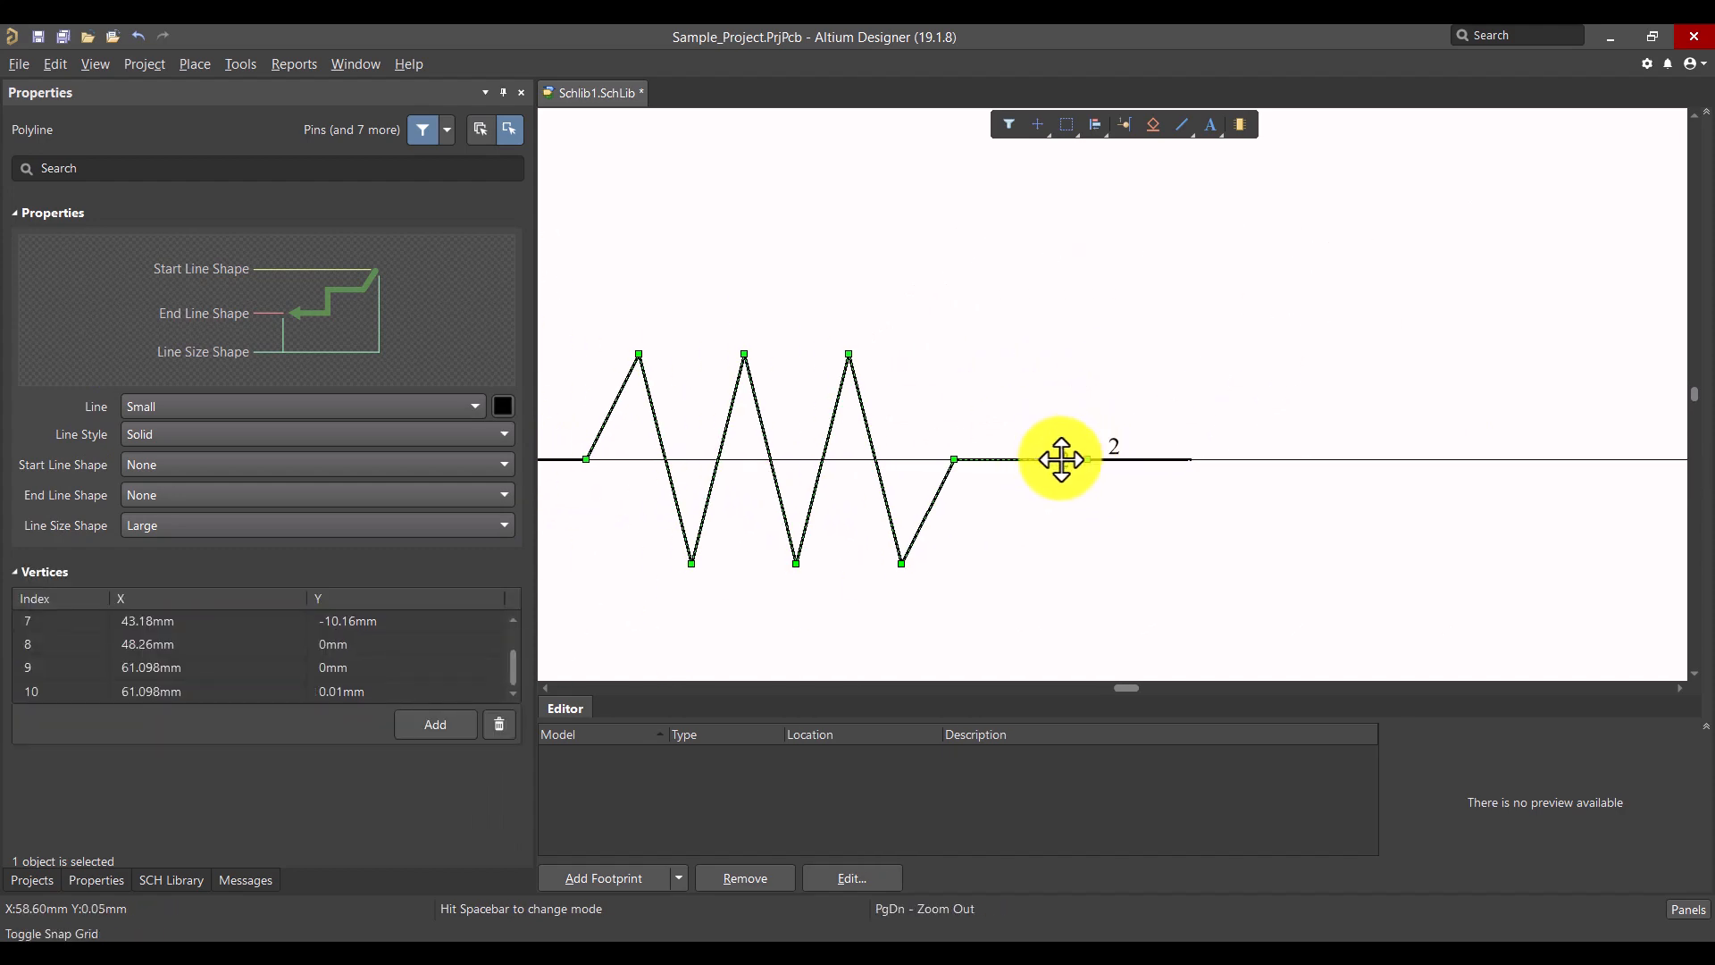
Step: Rotate pin 1 by 180 degrees and move it so its inner end meets the first lead at the origin
right_drag(934, 450, 1510, 510)
middle_drag(917, 518, 918, 516)
right_drag(917, 516, 1141, 544)
drag(1054, 555, 831, 366)
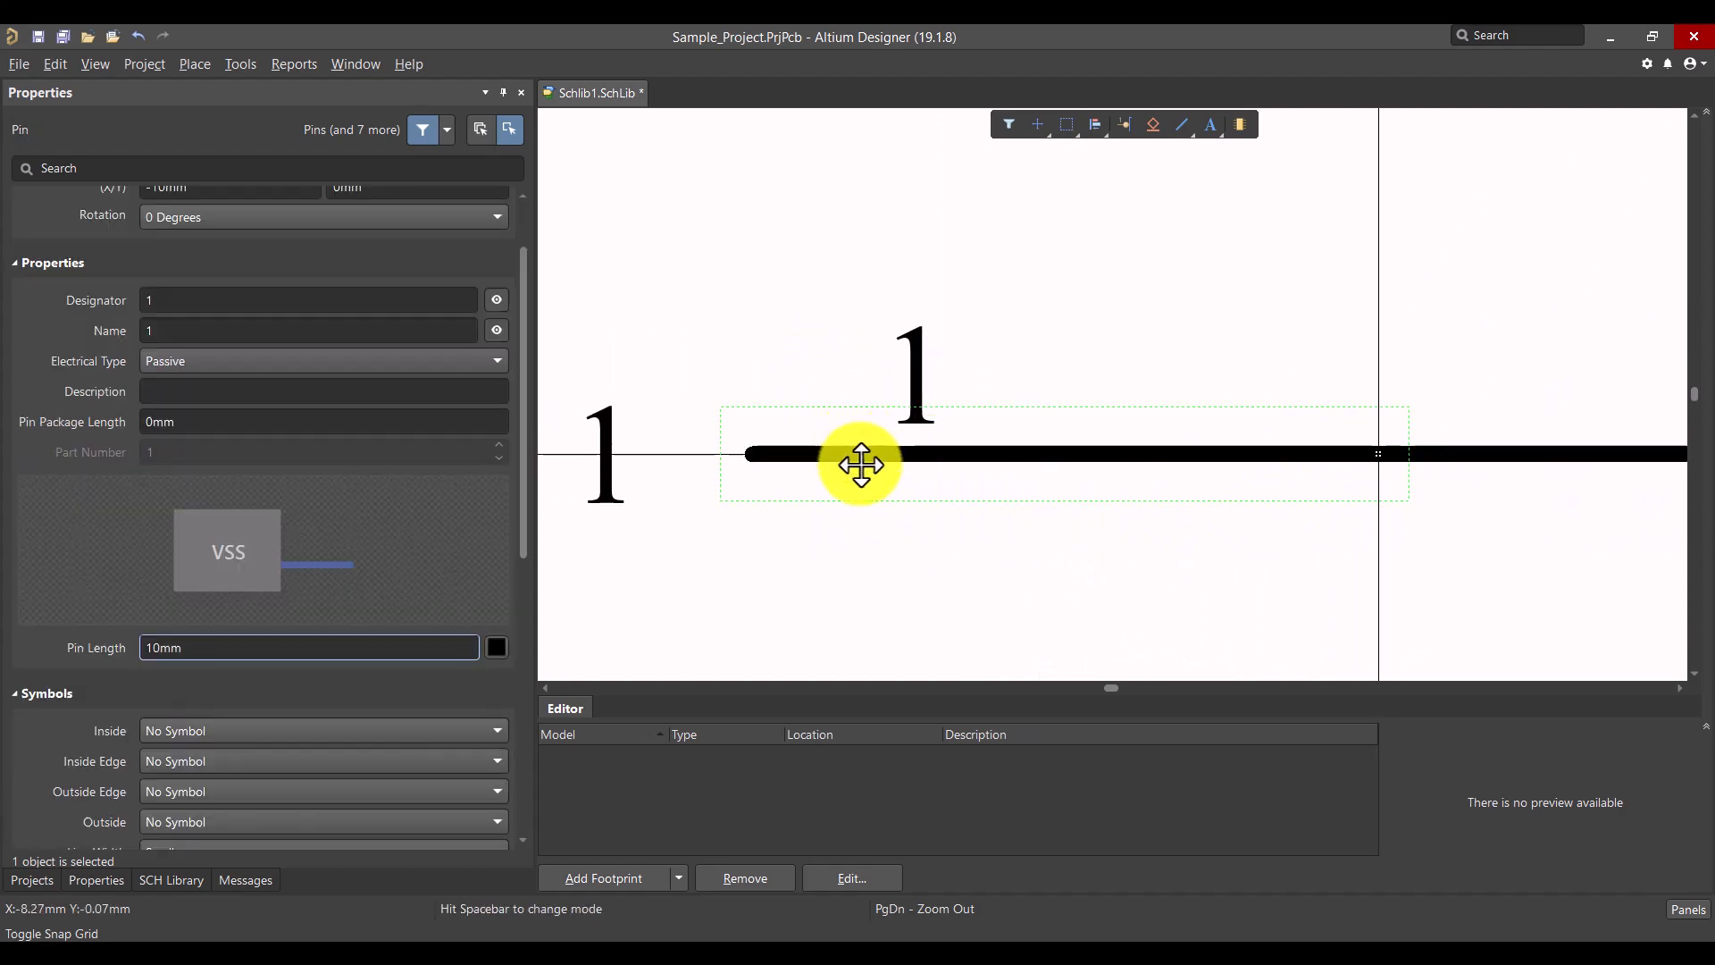
right_drag(864, 474, 882, 464)
drag(885, 465, 1015, 701)
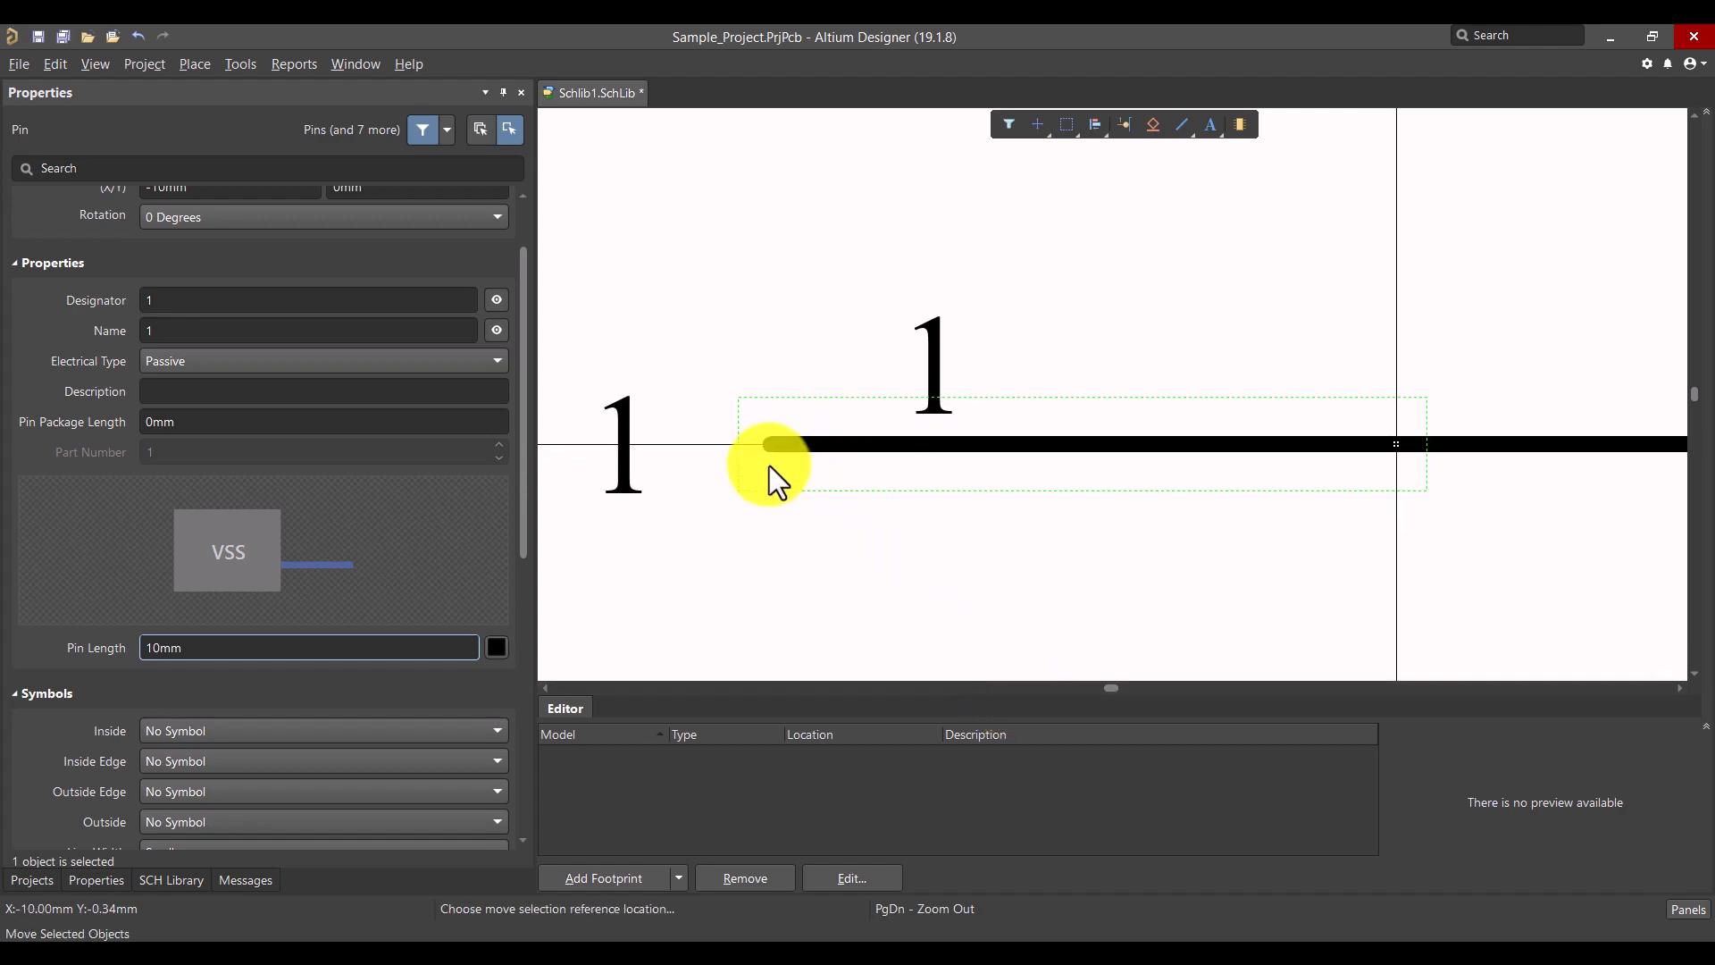
click(56, 63)
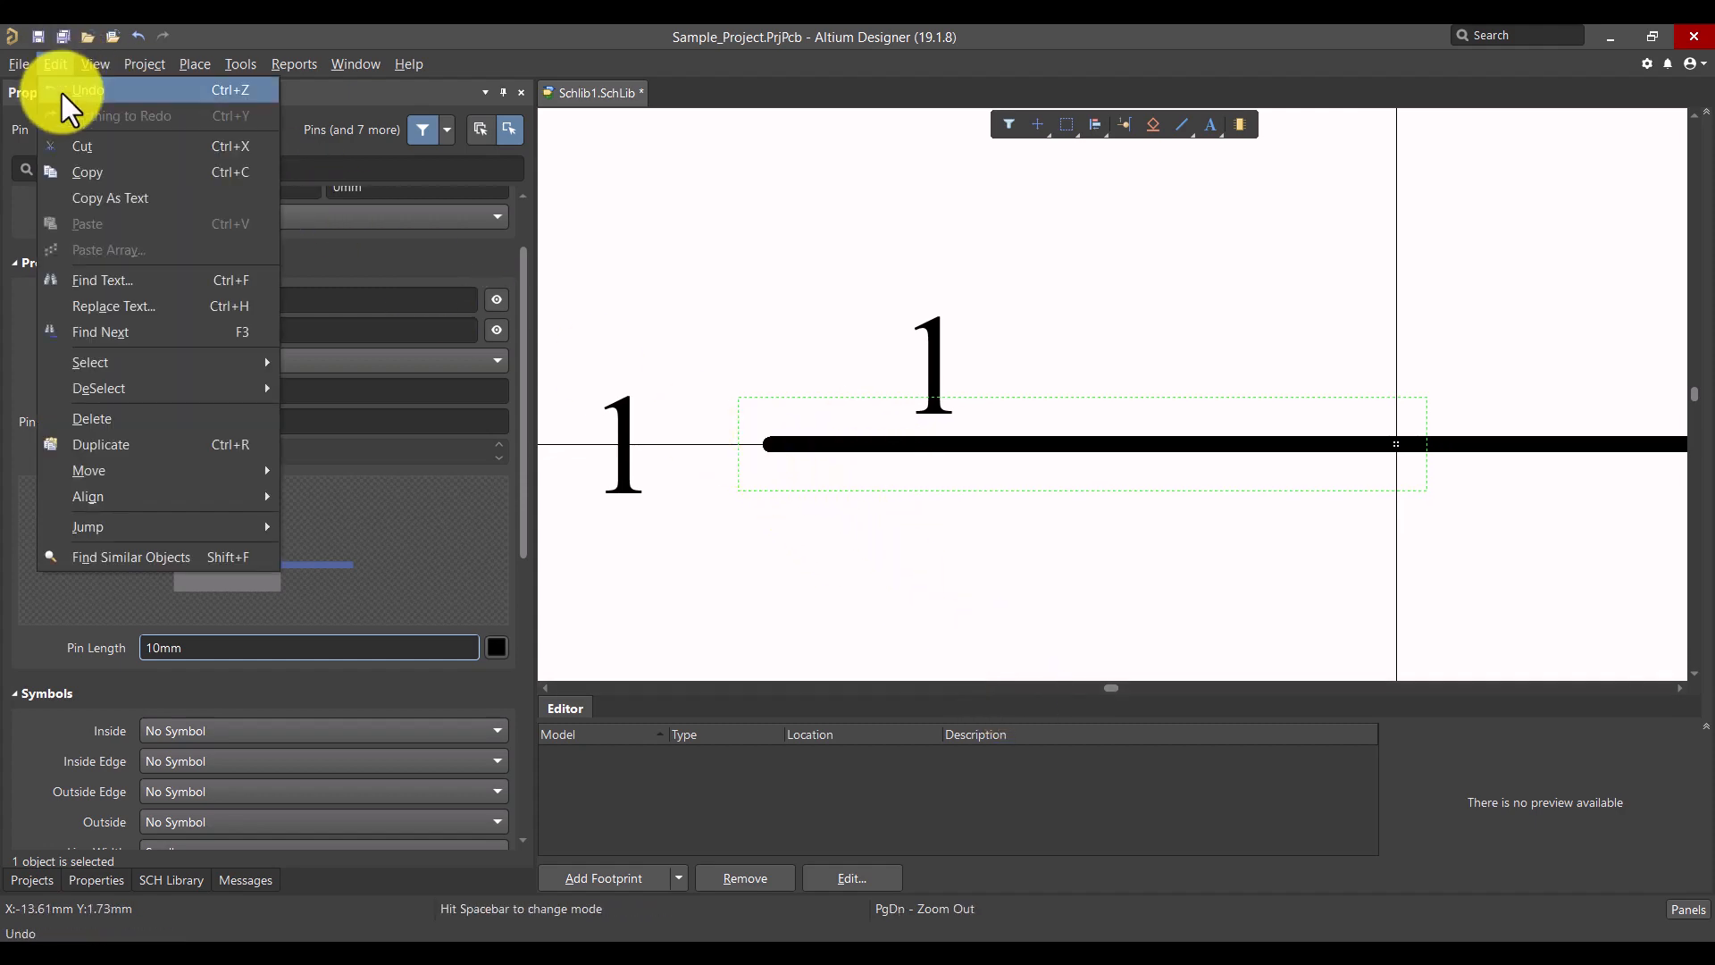
mouse_move(162, 474)
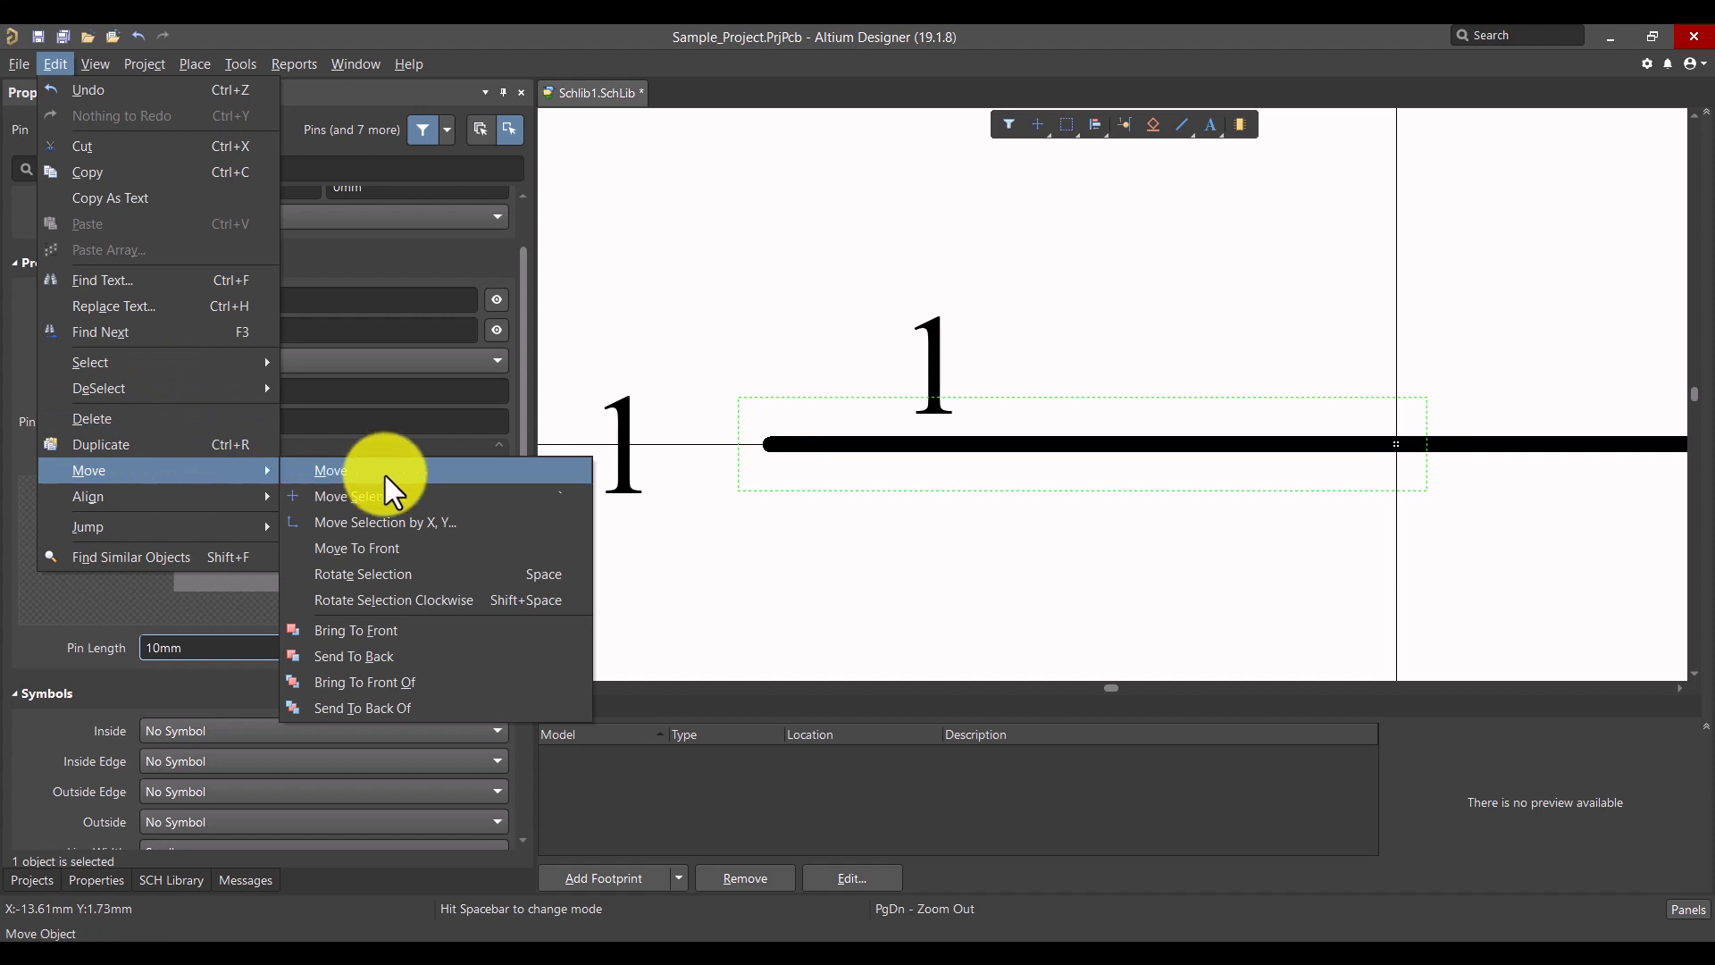
click(389, 502)
ctrl+scroll(772, 449, up, 1)
ctrl+scroll(733, 459, down, 2)
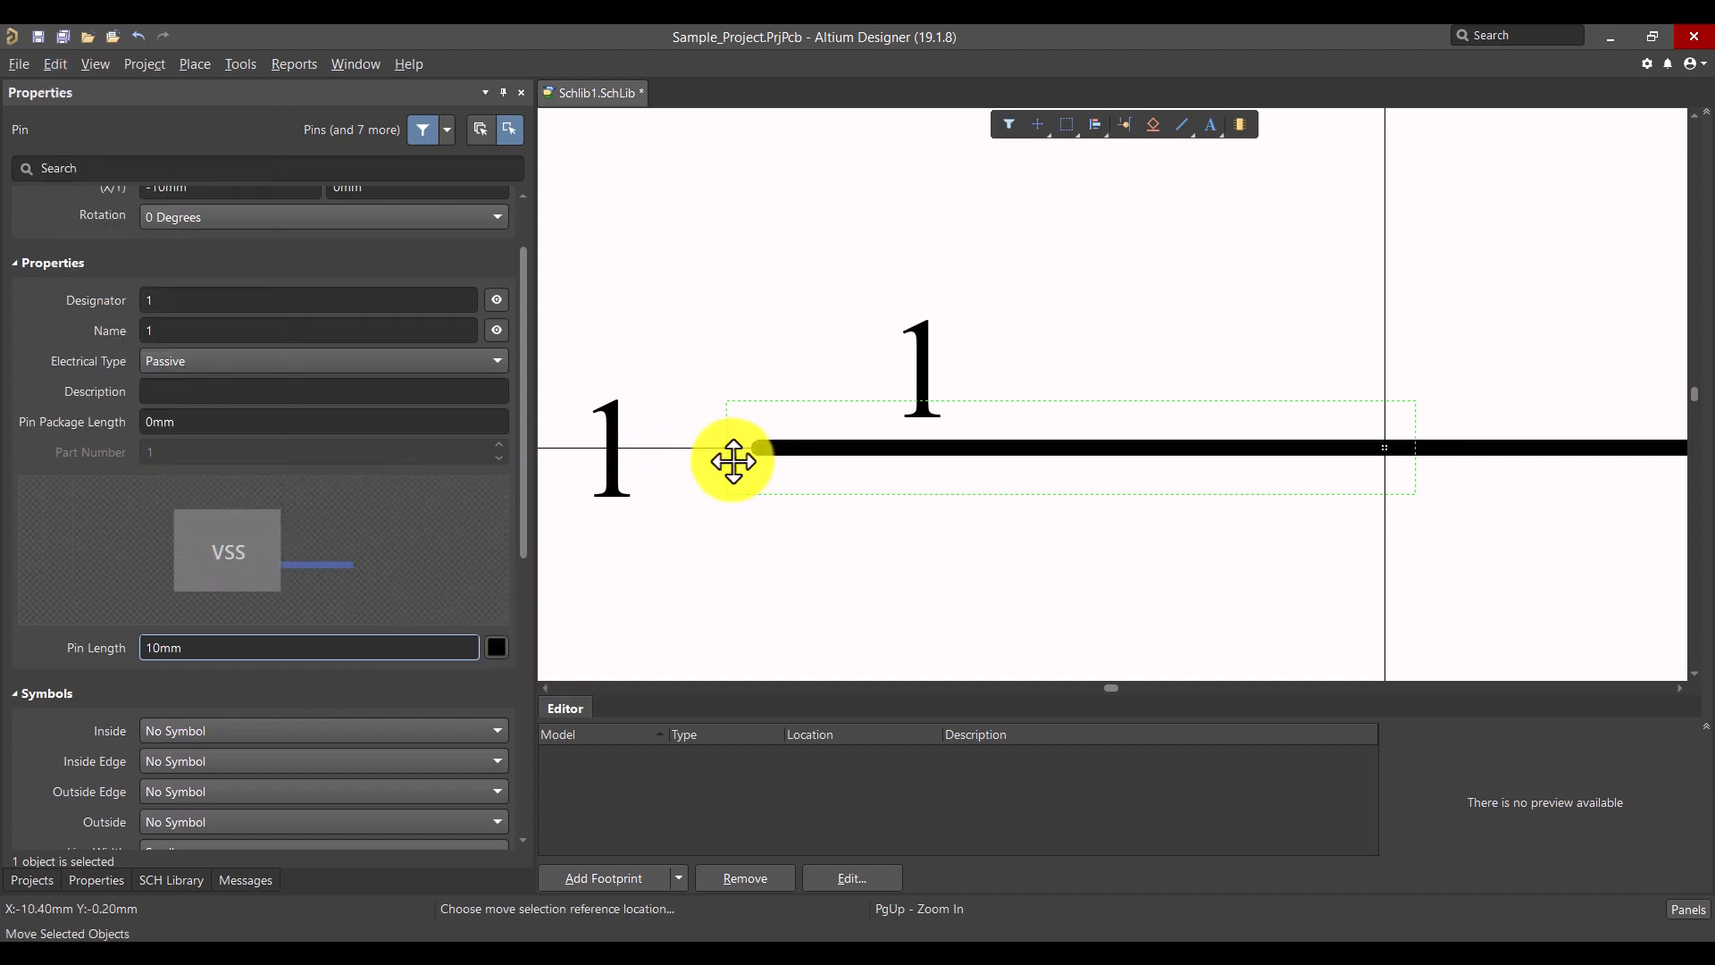
ctrl+scroll(754, 455, up, 2)
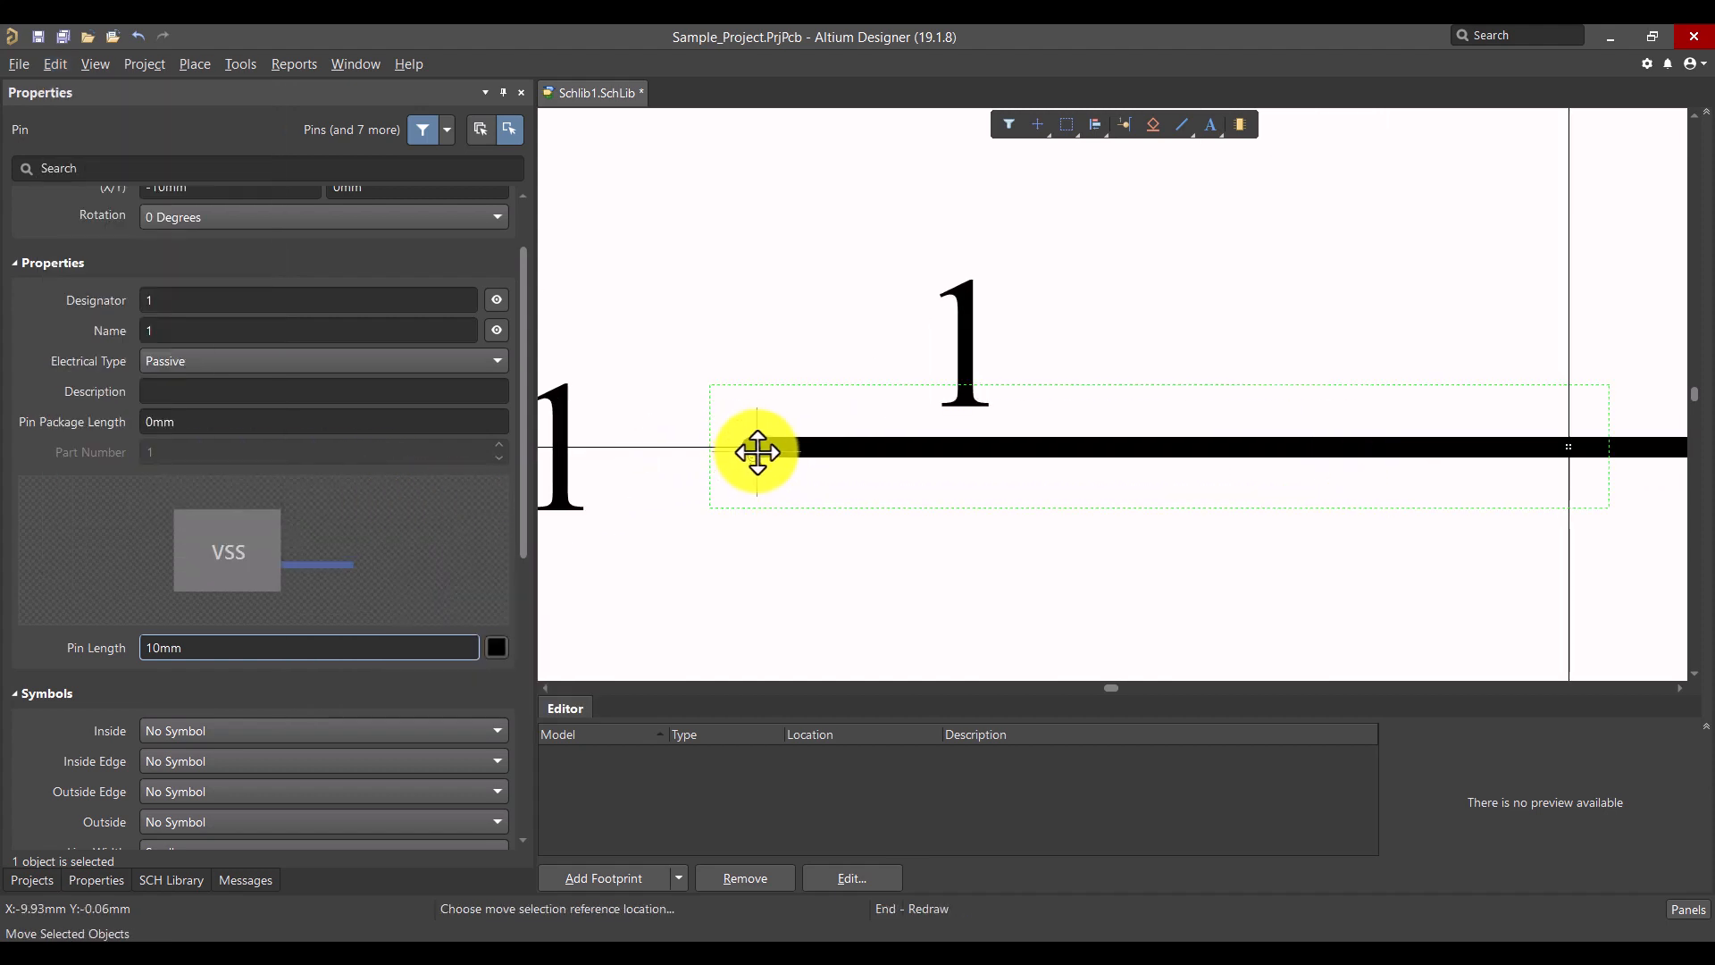
click(1558, 448)
key(space)
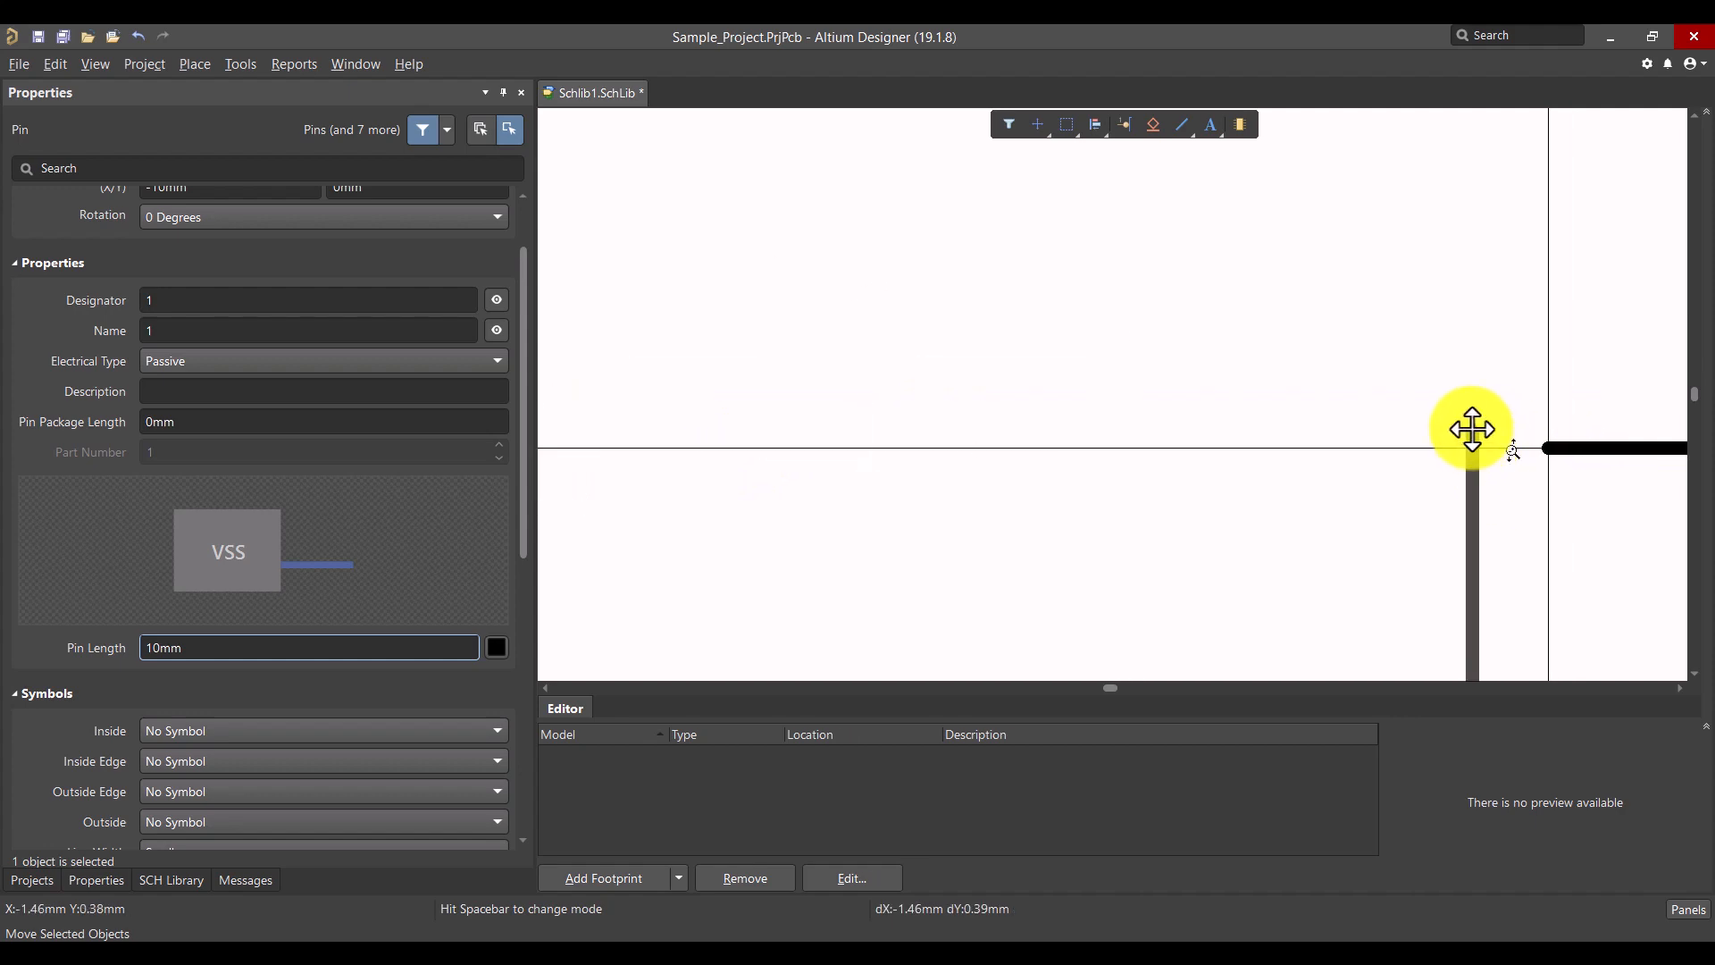
key(space)
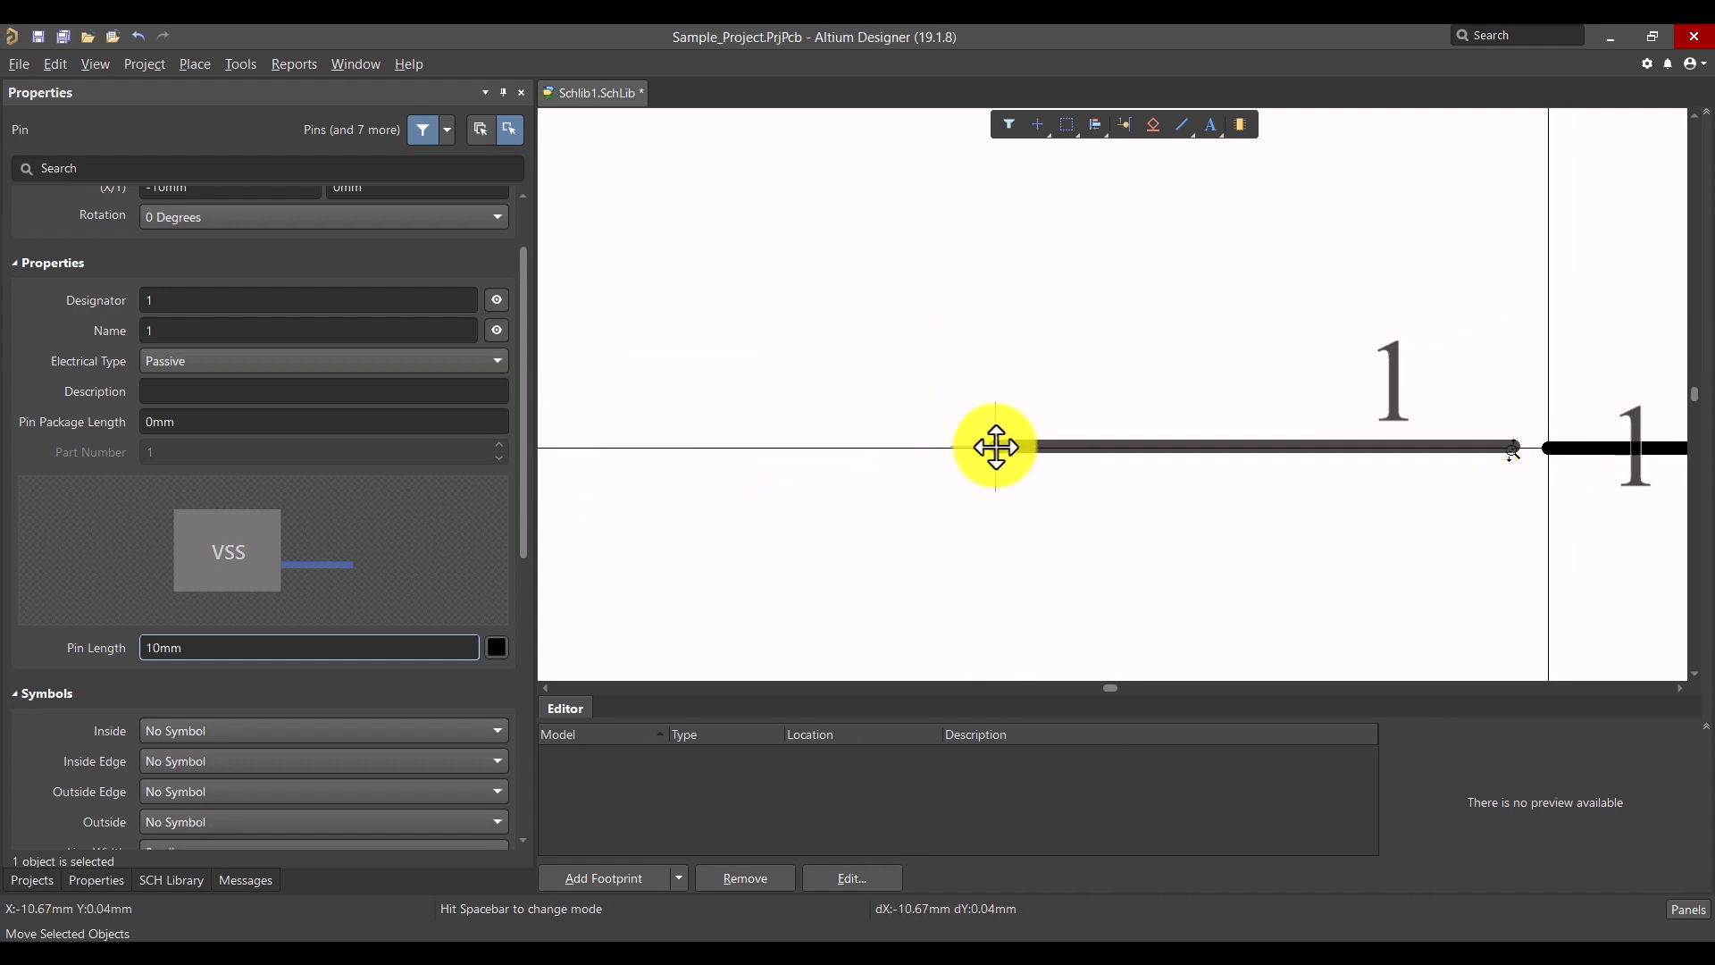
ctrl+scroll(1016, 449, up, 1)
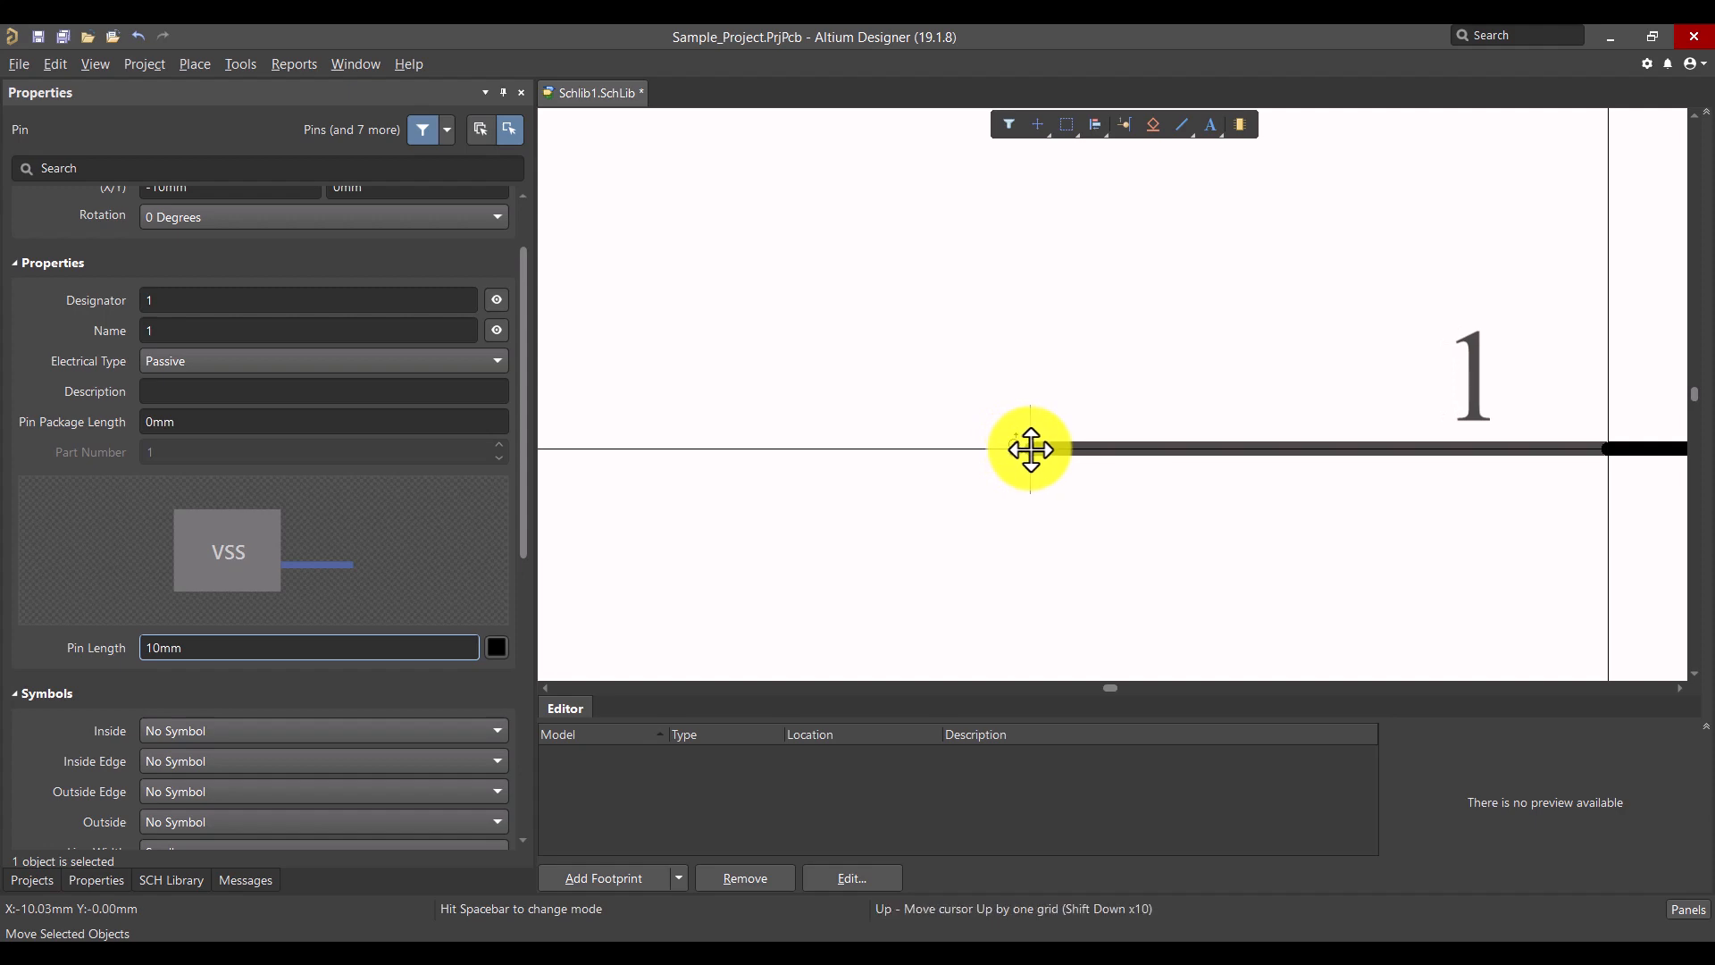
click(1030, 449)
ctrl+scroll(1050, 444, up, 1)
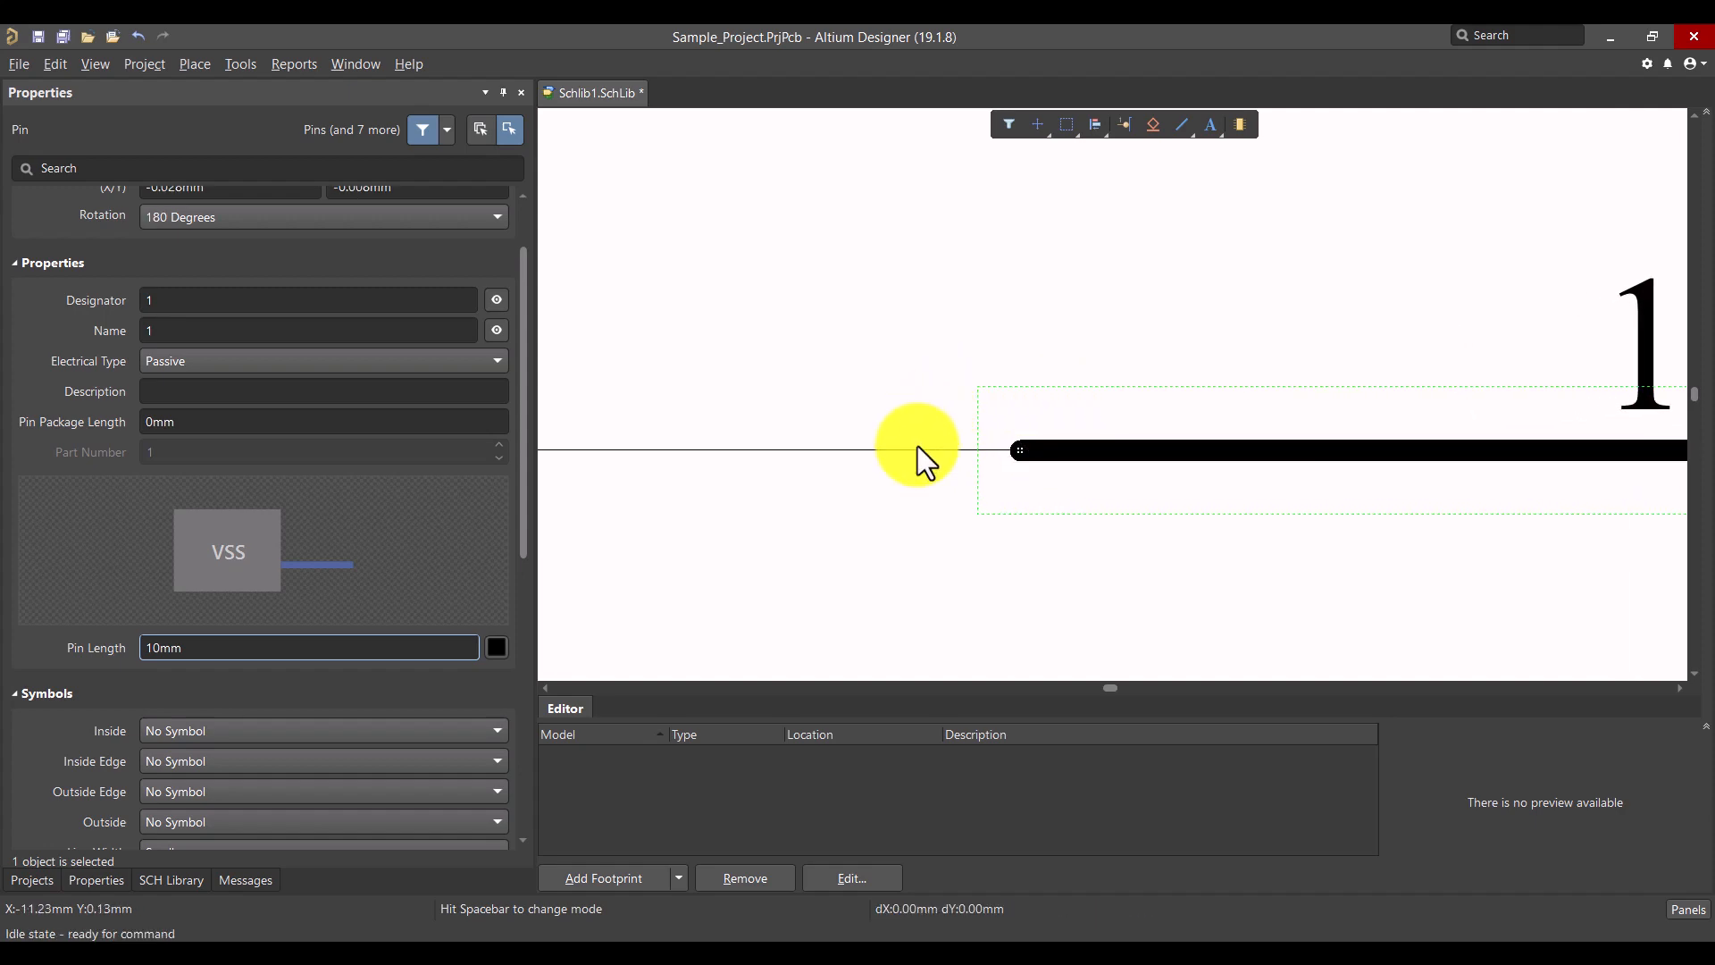
Step: Select both resistor pins and hide their names, leaving only the designators shown
ctrl+scroll(933, 364, down, 3)
ctrl+scroll(958, 369, down, 1)
ctrl+scroll(1272, 357, up, 7)
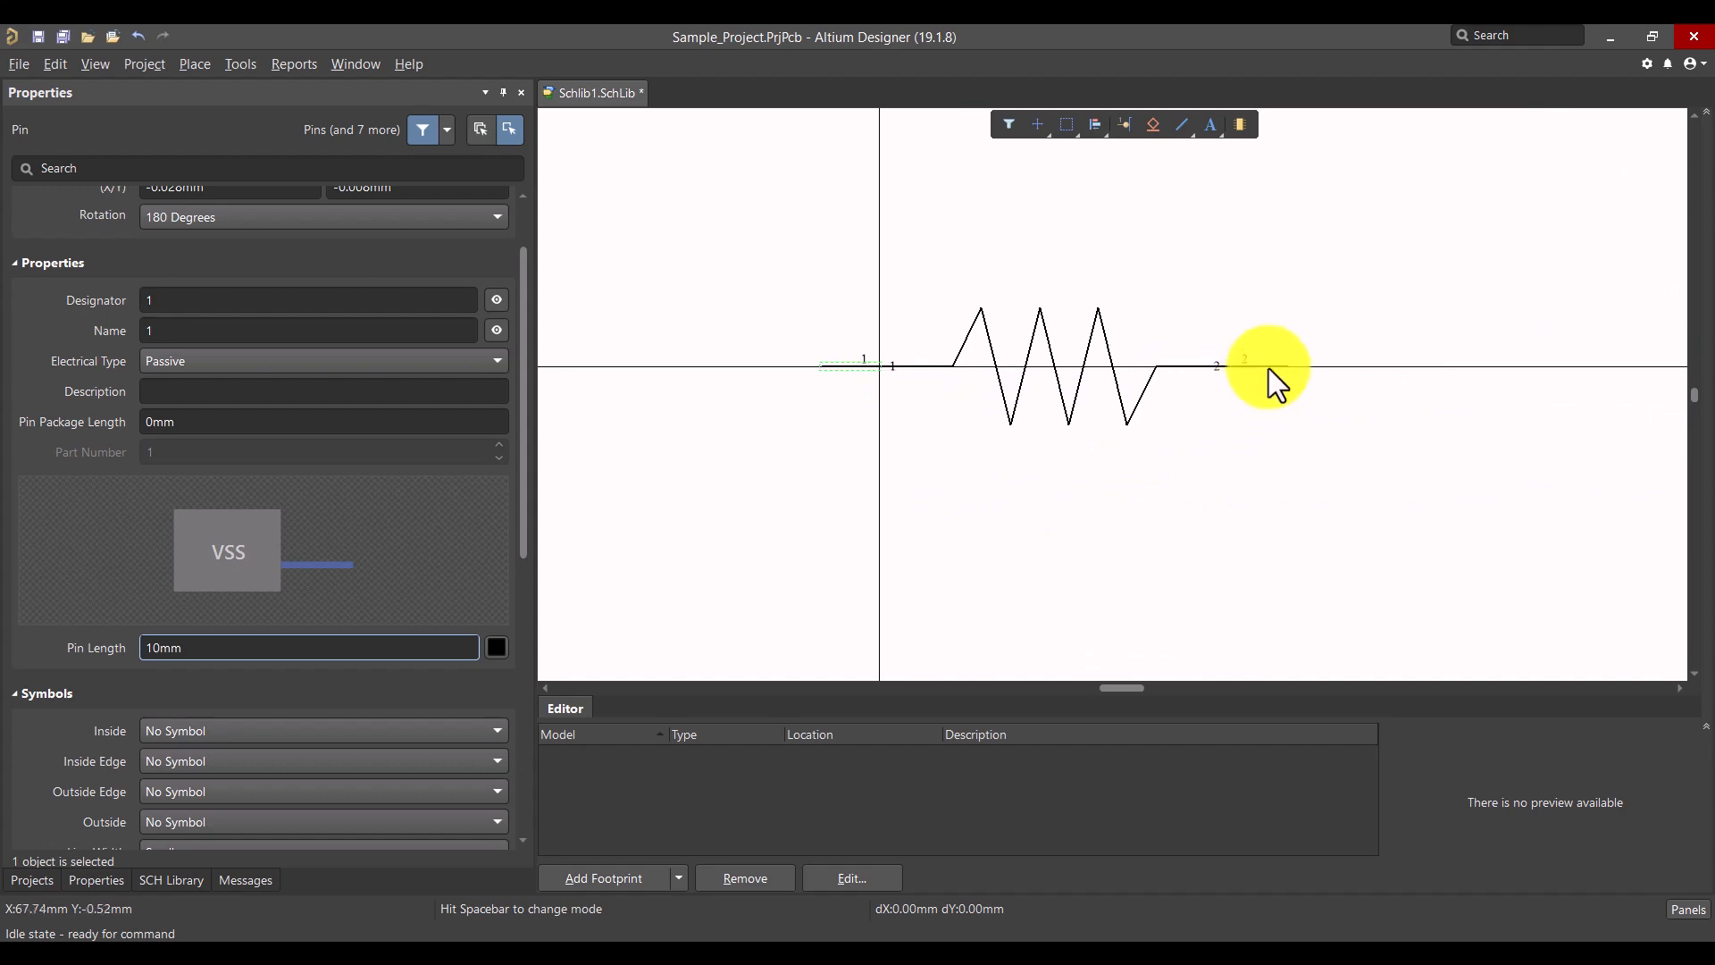
ctrl+scroll(1274, 354, down, 3)
click(1243, 380)
right_drag(983, 424, 1348, 429)
ctrl+scroll(1296, 427, down, 1)
shift+drag(814, 333, 722, 427)
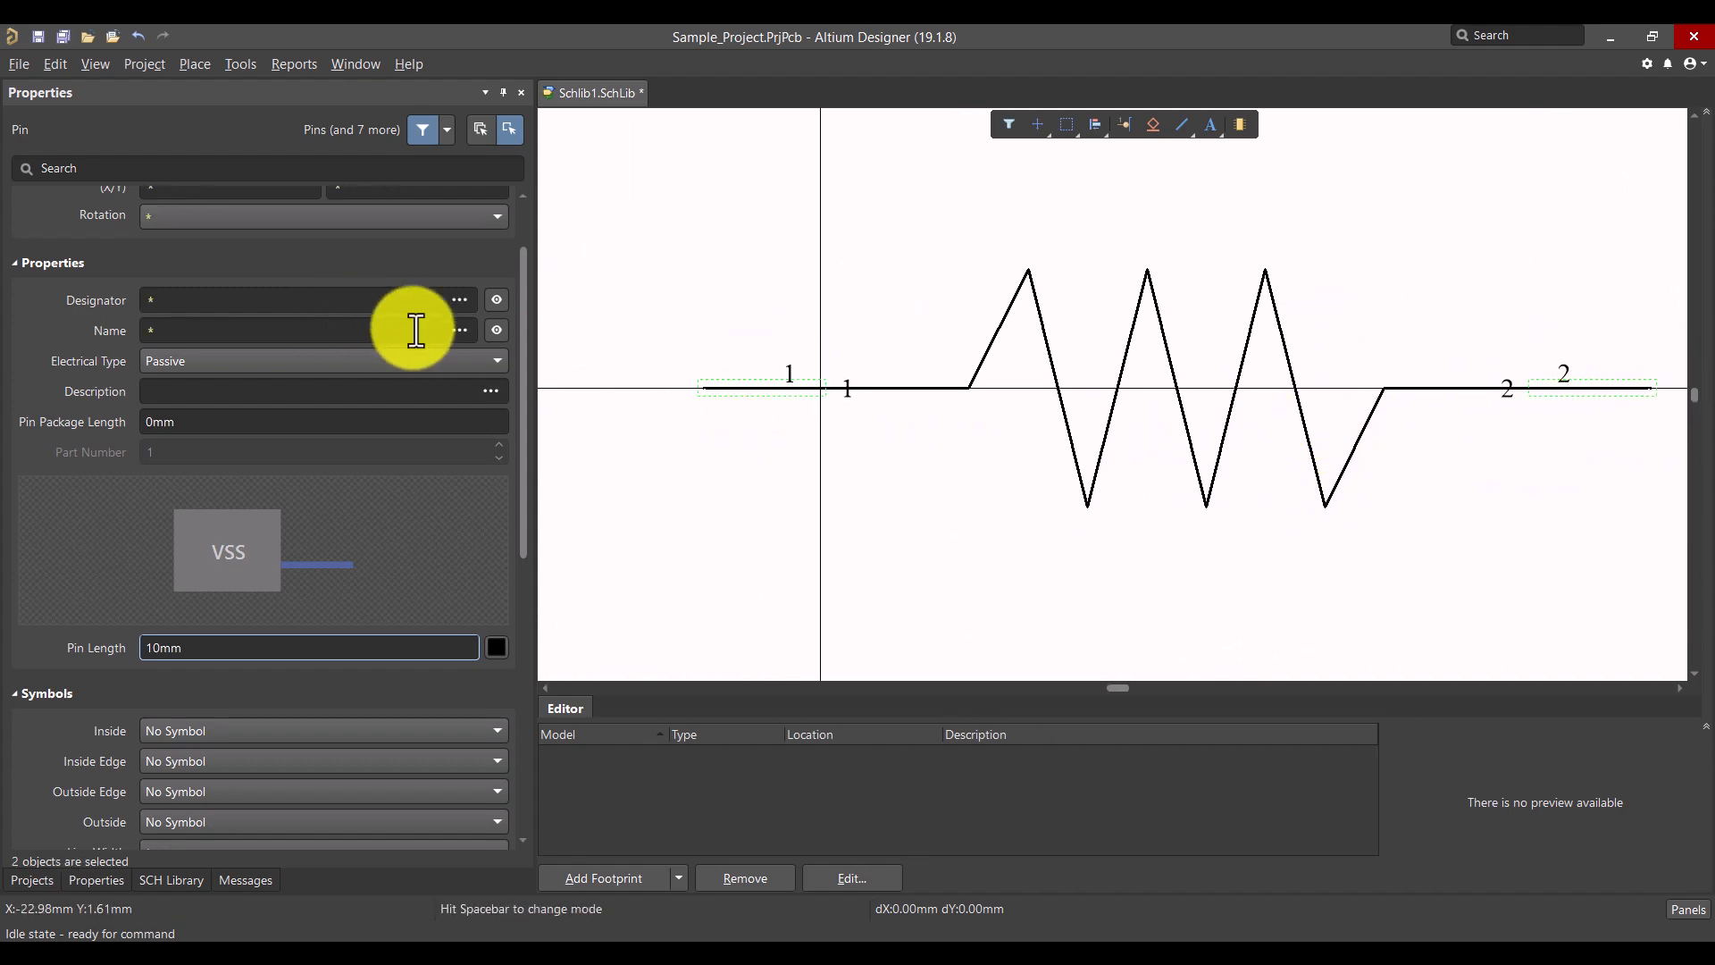
click(499, 331)
click(941, 511)
Step: Select both lines of the resistor symbol, set their colour to blue, and clear the selection
ctrl+scroll(846, 497, down, 5)
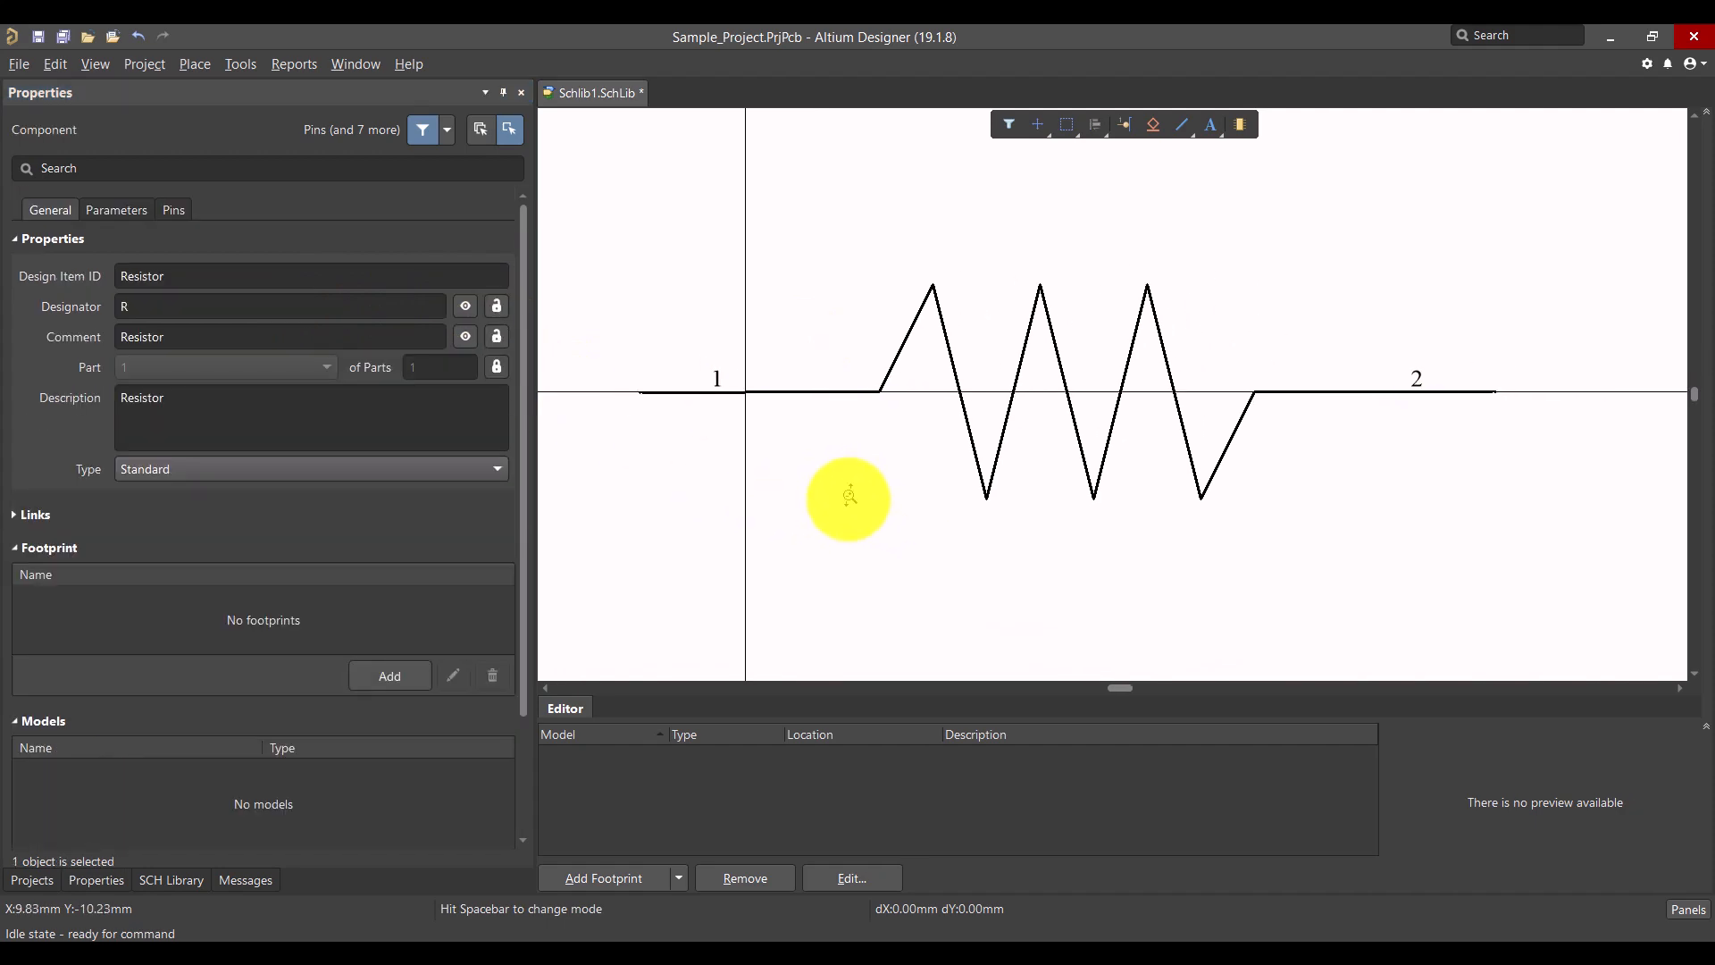
ctrl+scroll(871, 456, up, 2)
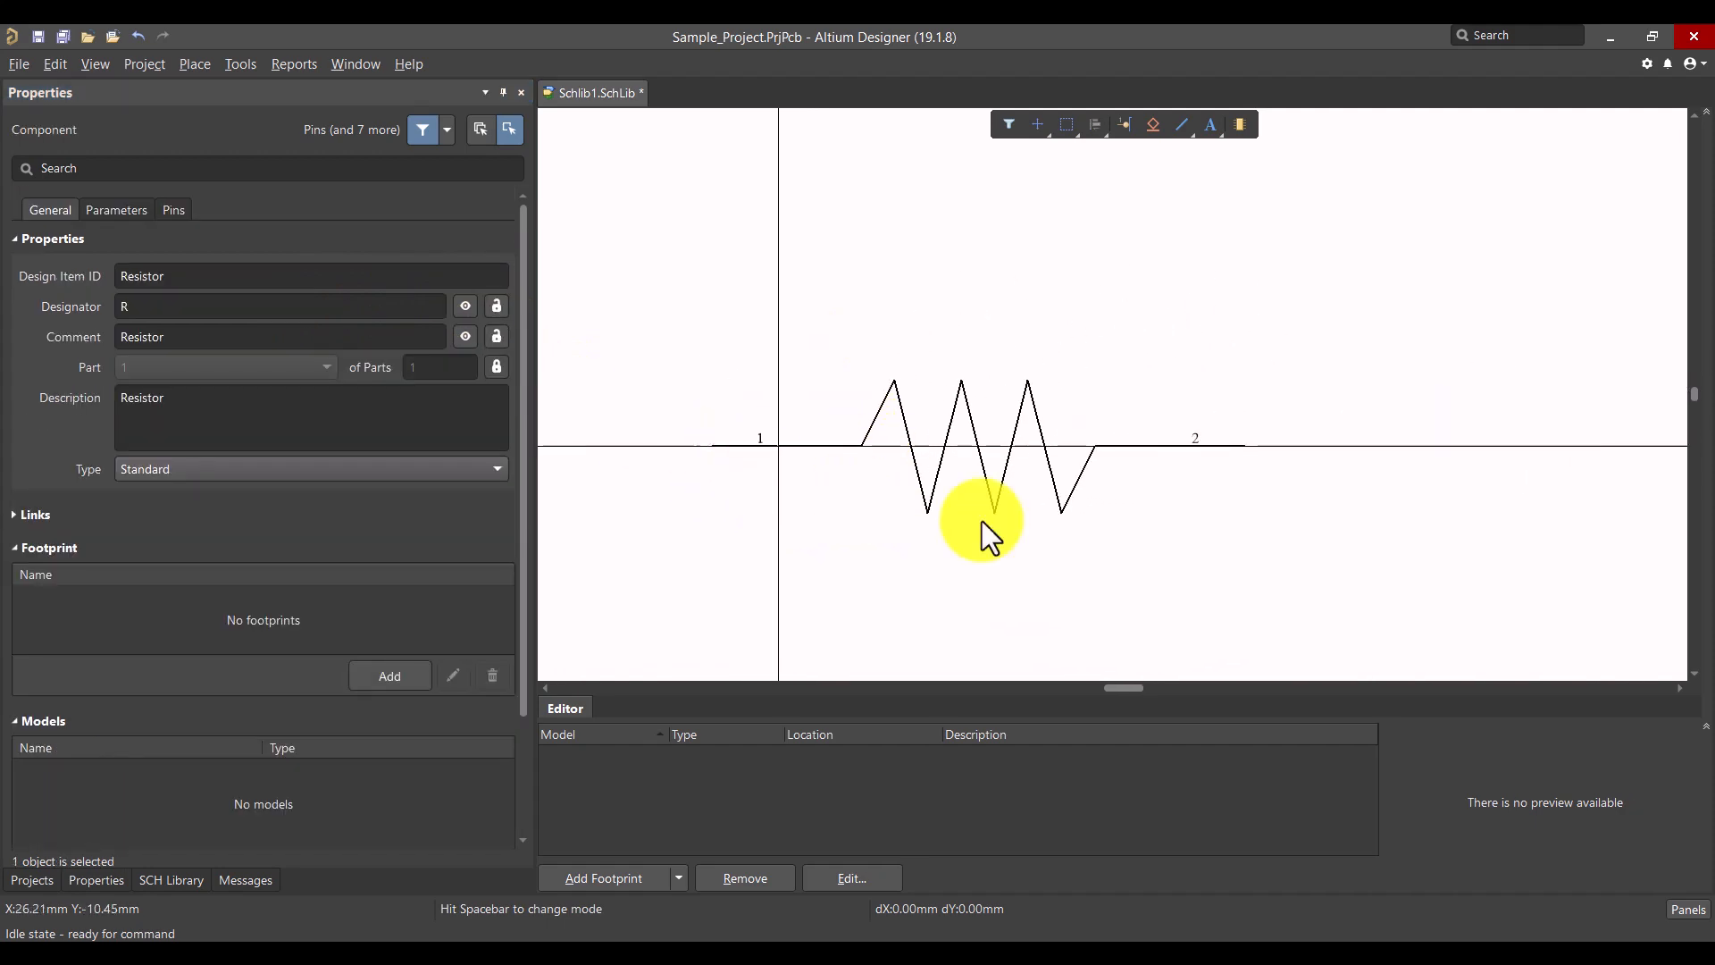
drag(1083, 511, 727, 427)
click(503, 406)
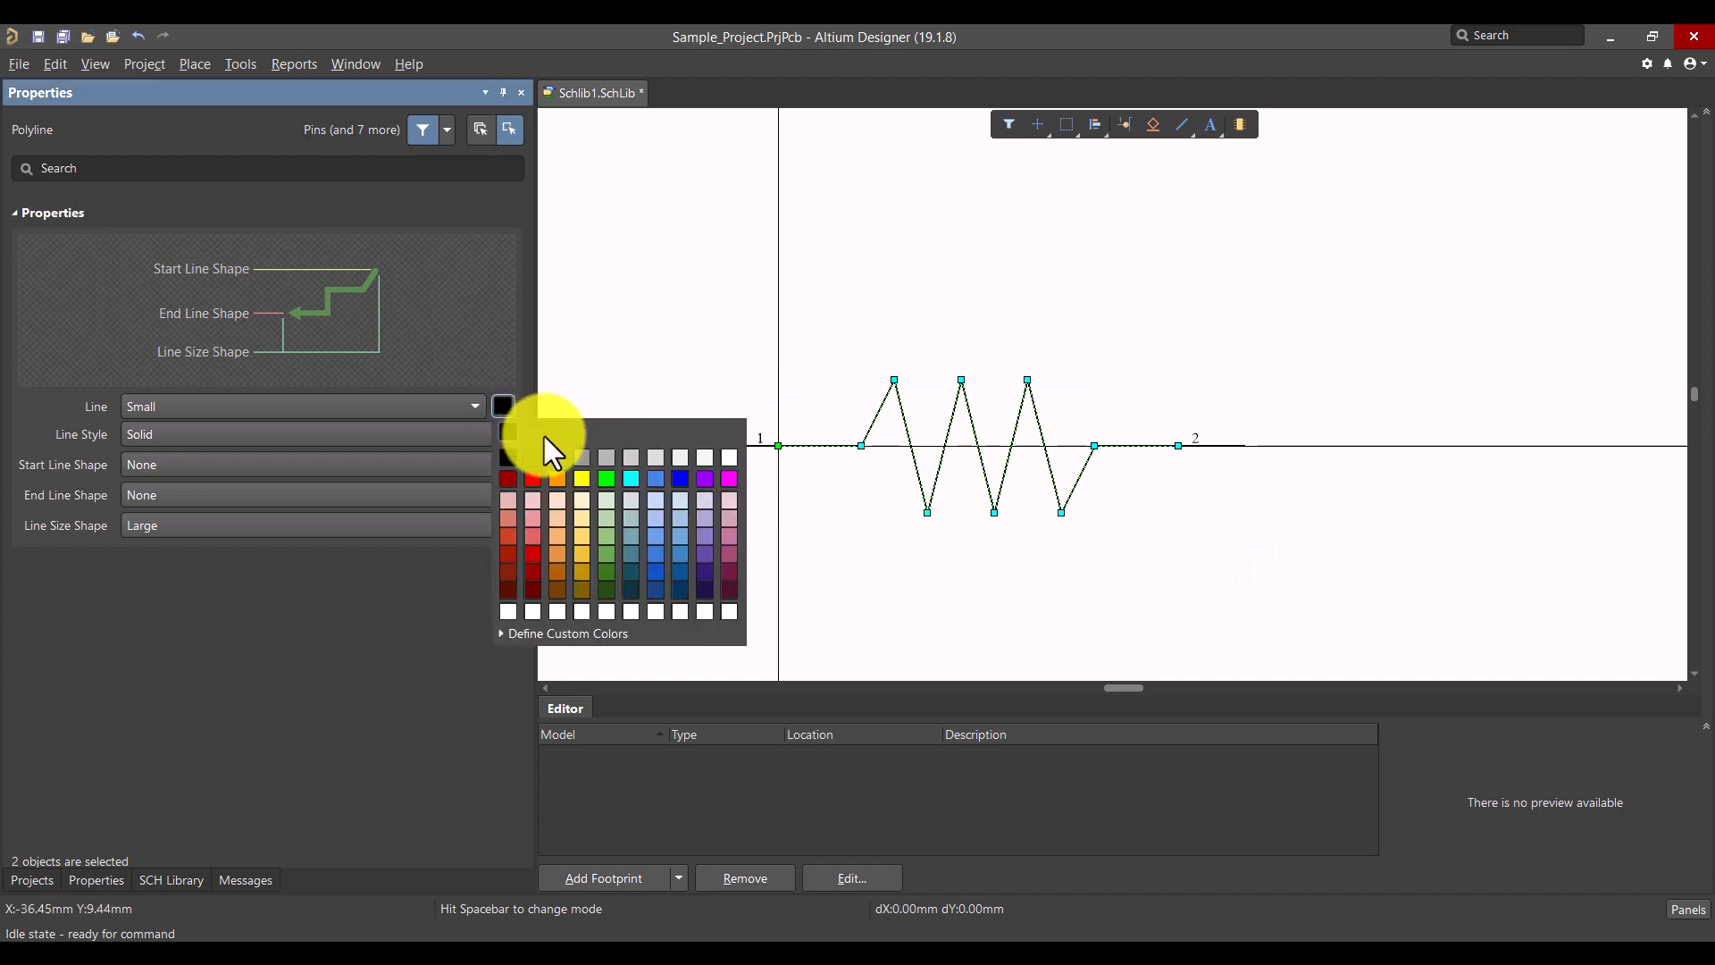
click(680, 480)
ctrl+scroll(938, 439, up, 1)
click(832, 392)
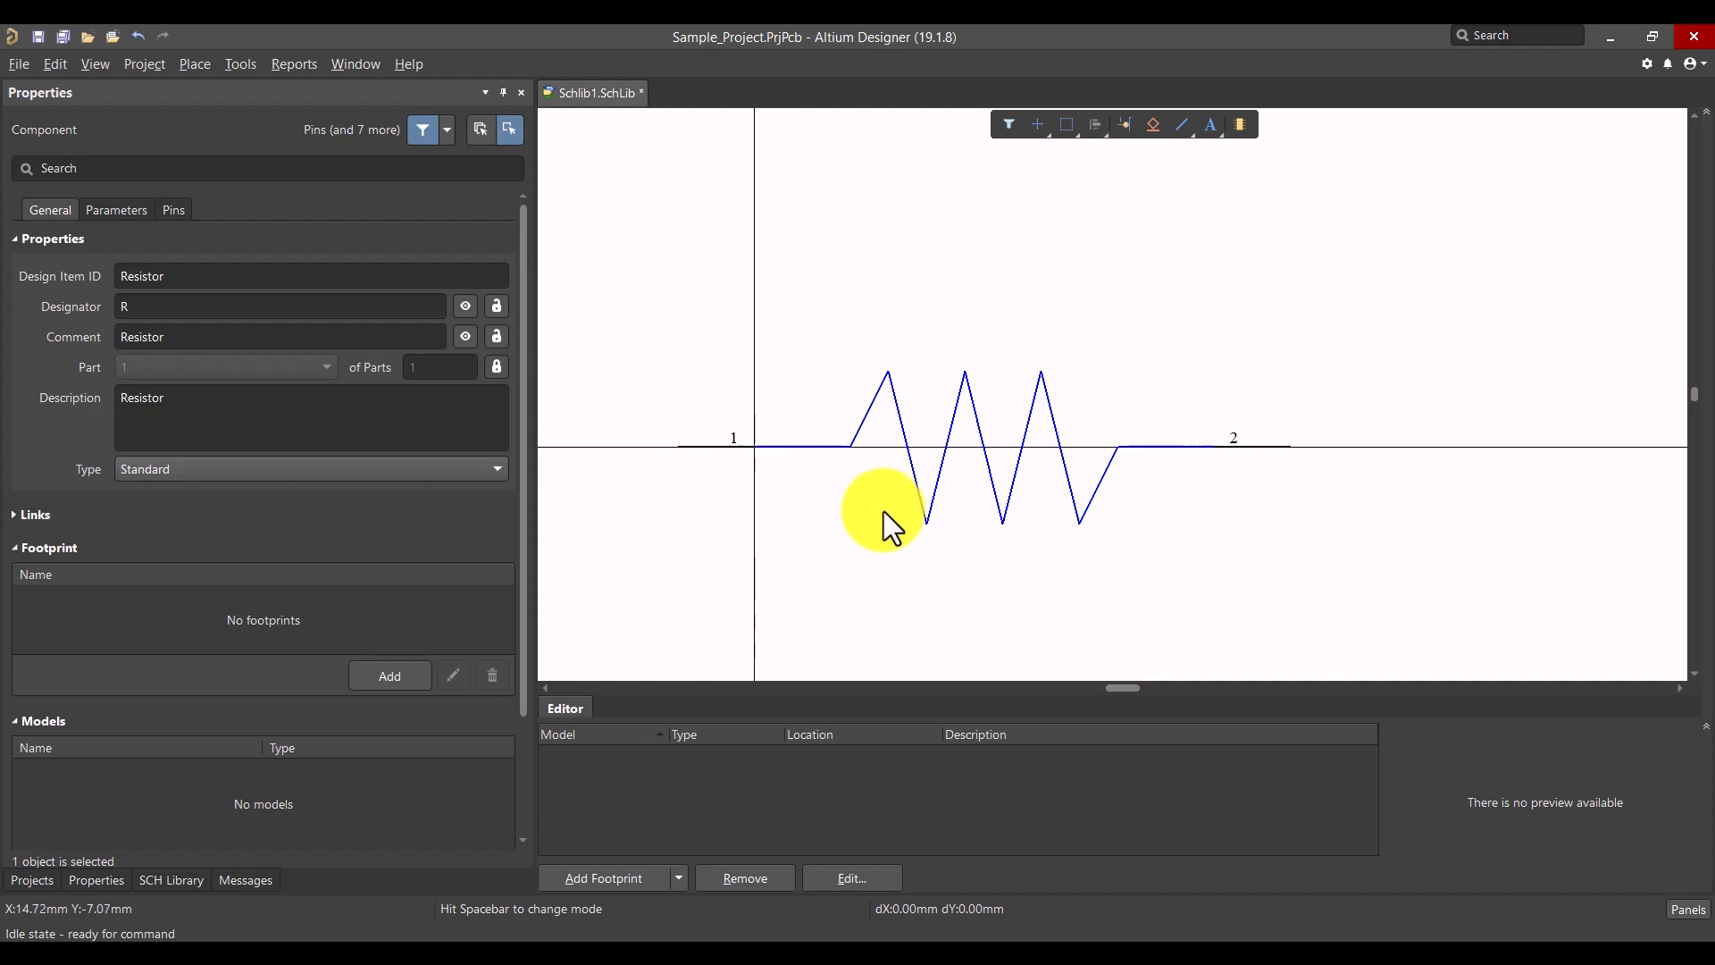
Step: Inspect the two pins and the symbol lines by selecting them in turn, and clear the selection
click(699, 464)
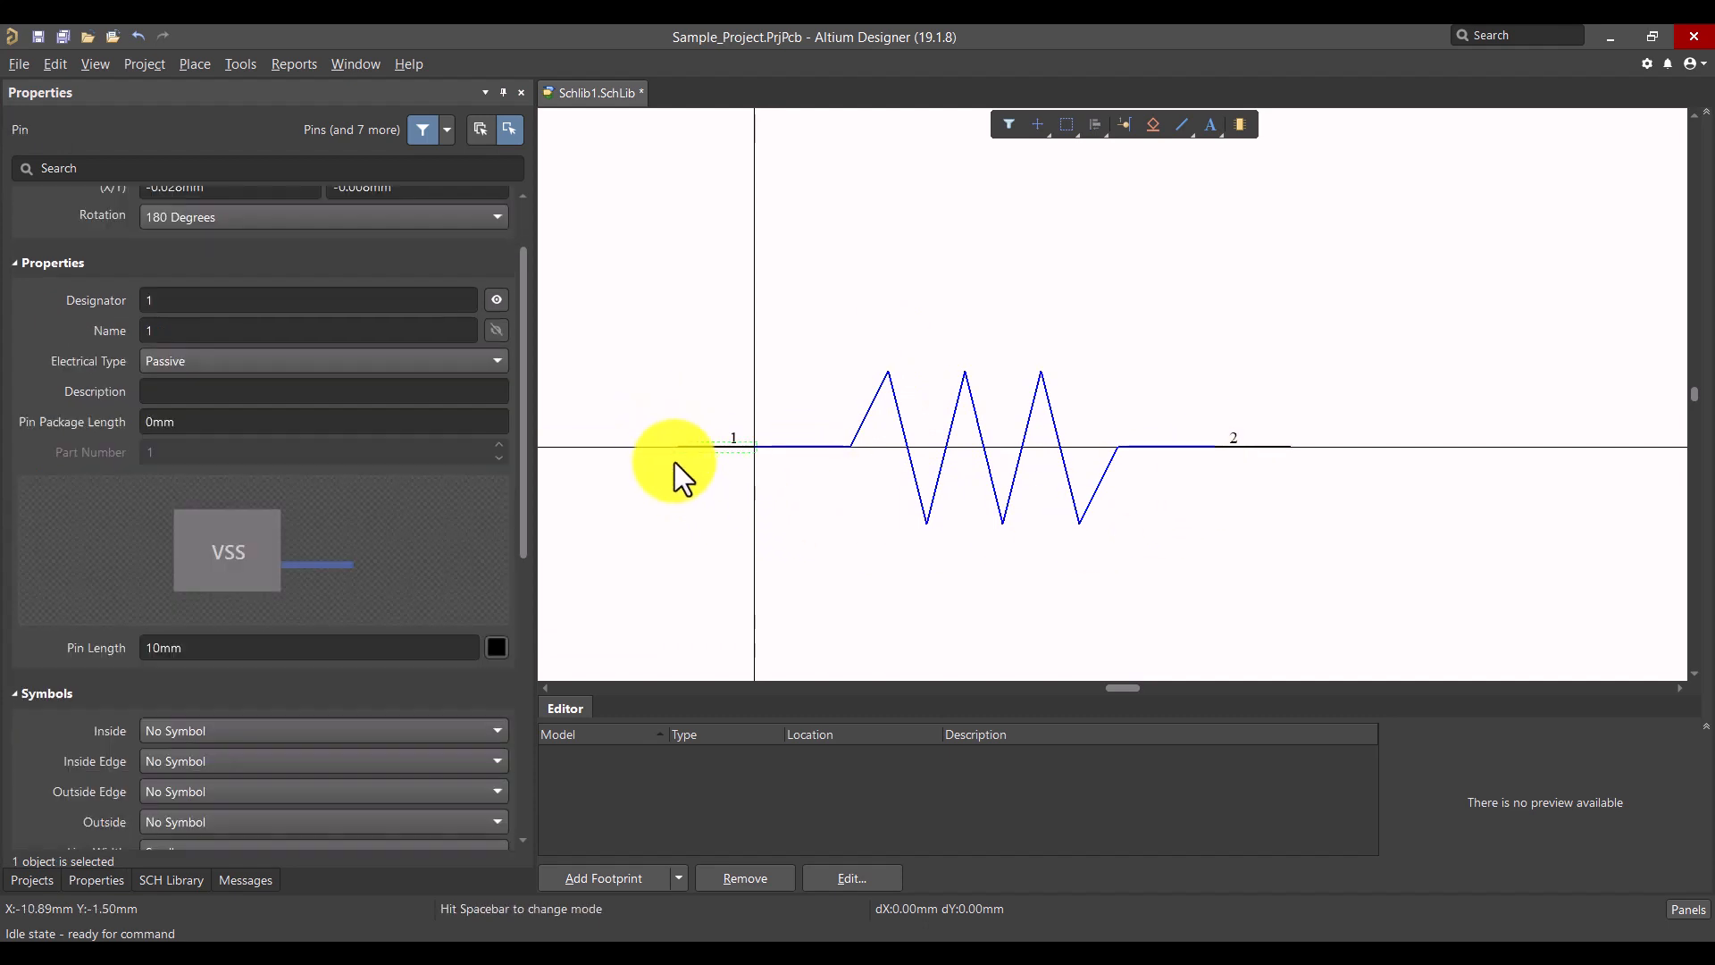
click(1269, 469)
drag(1109, 575, 831, 441)
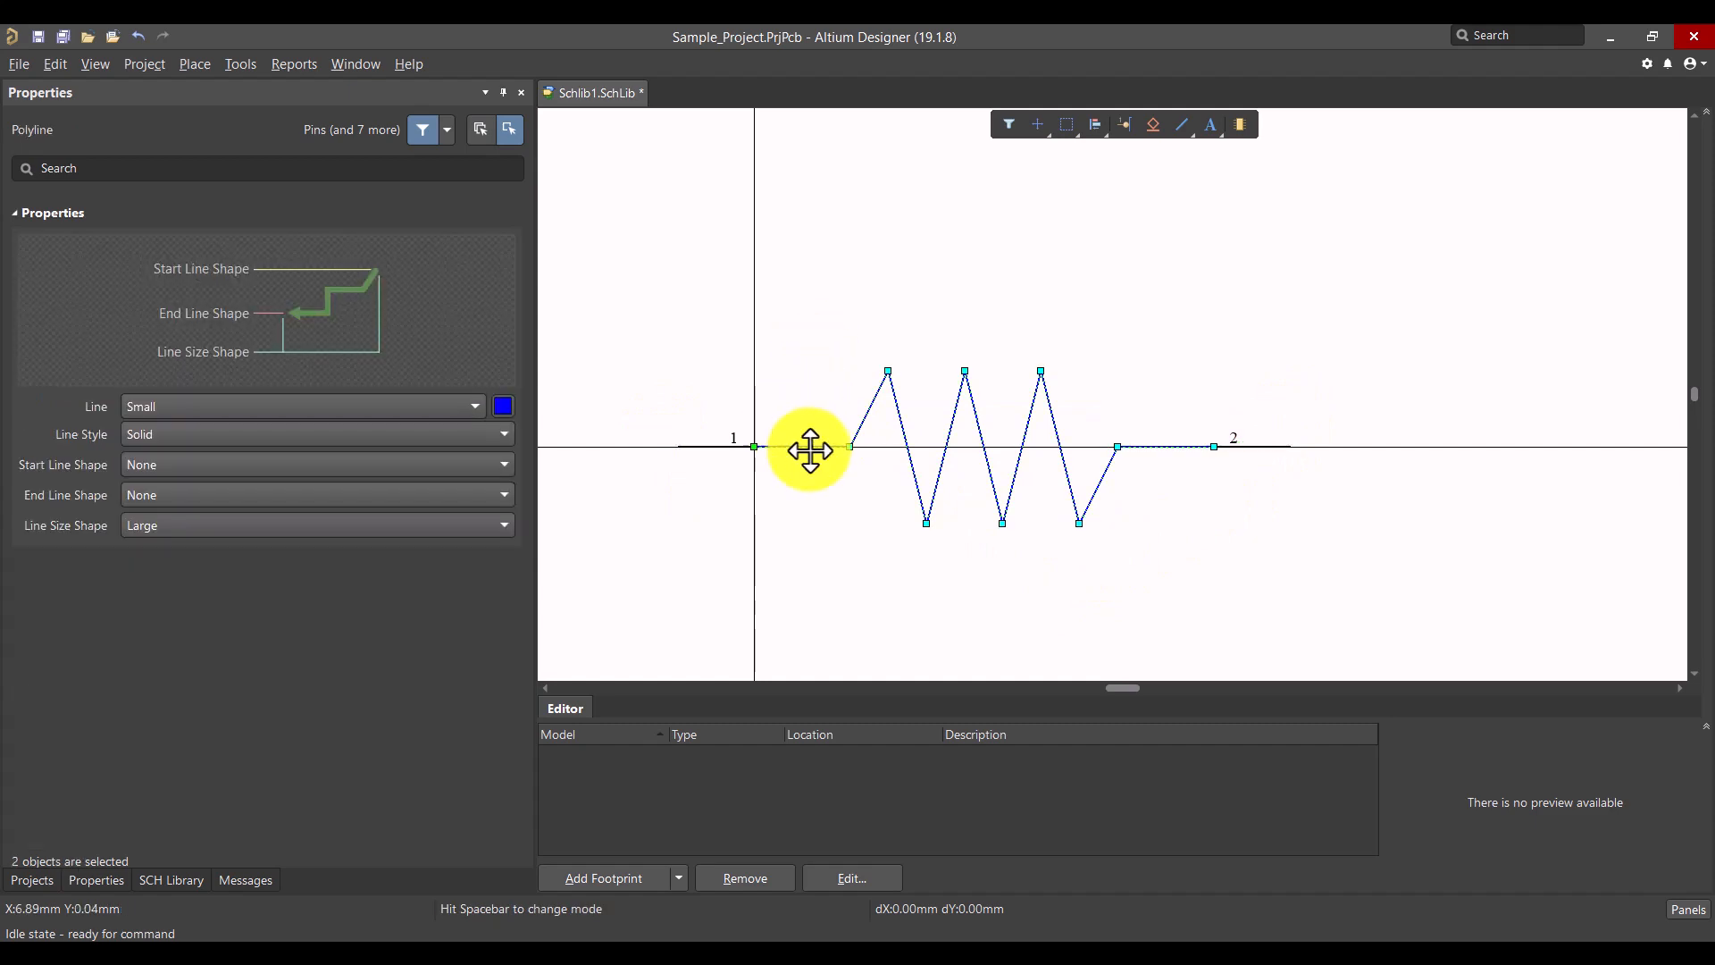
click(1087, 558)
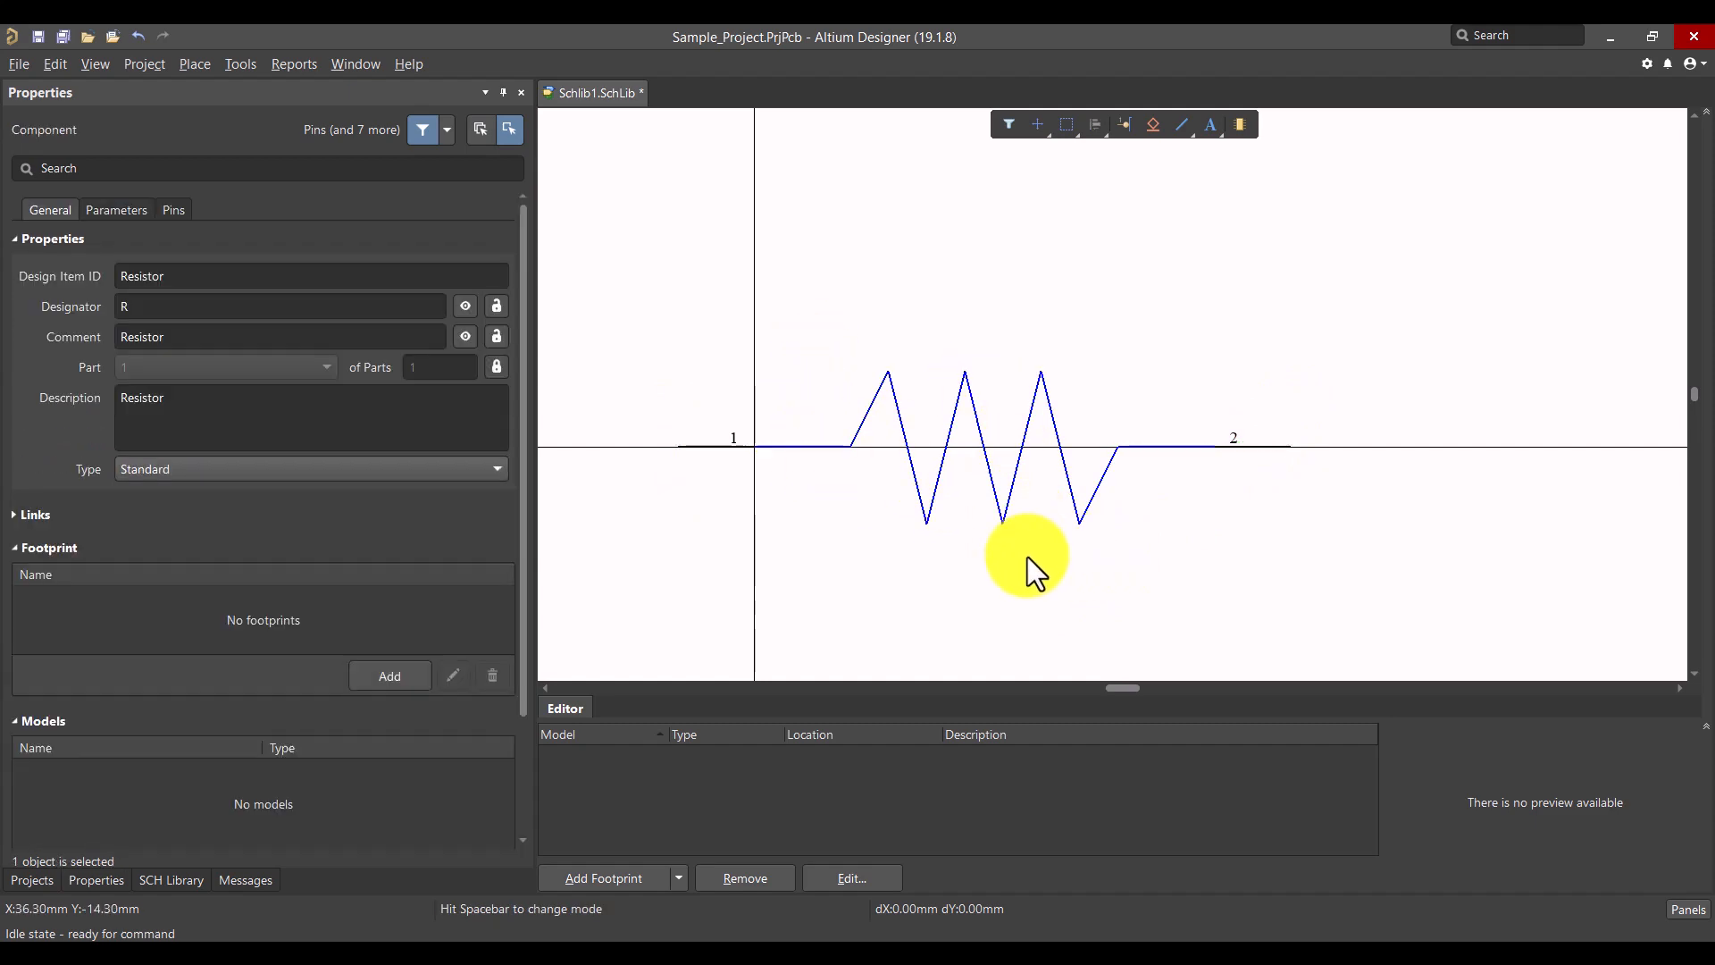
right_drag(1029, 554, 1048, 567)
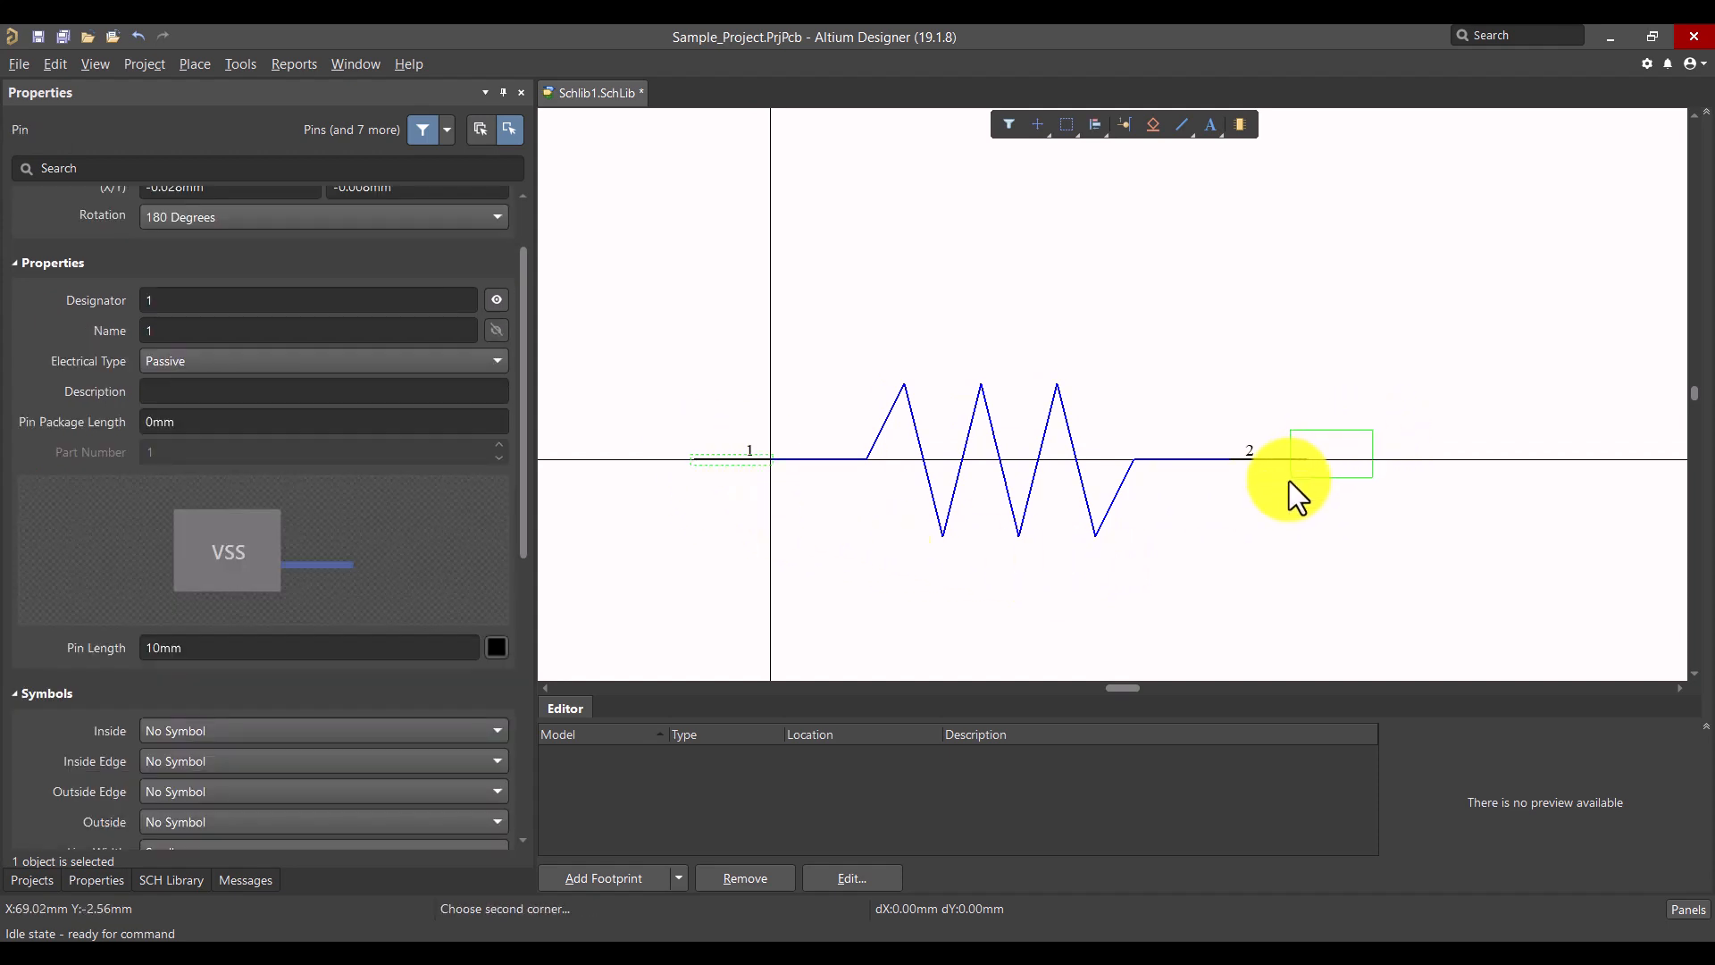
click(1281, 485)
click(1278, 489)
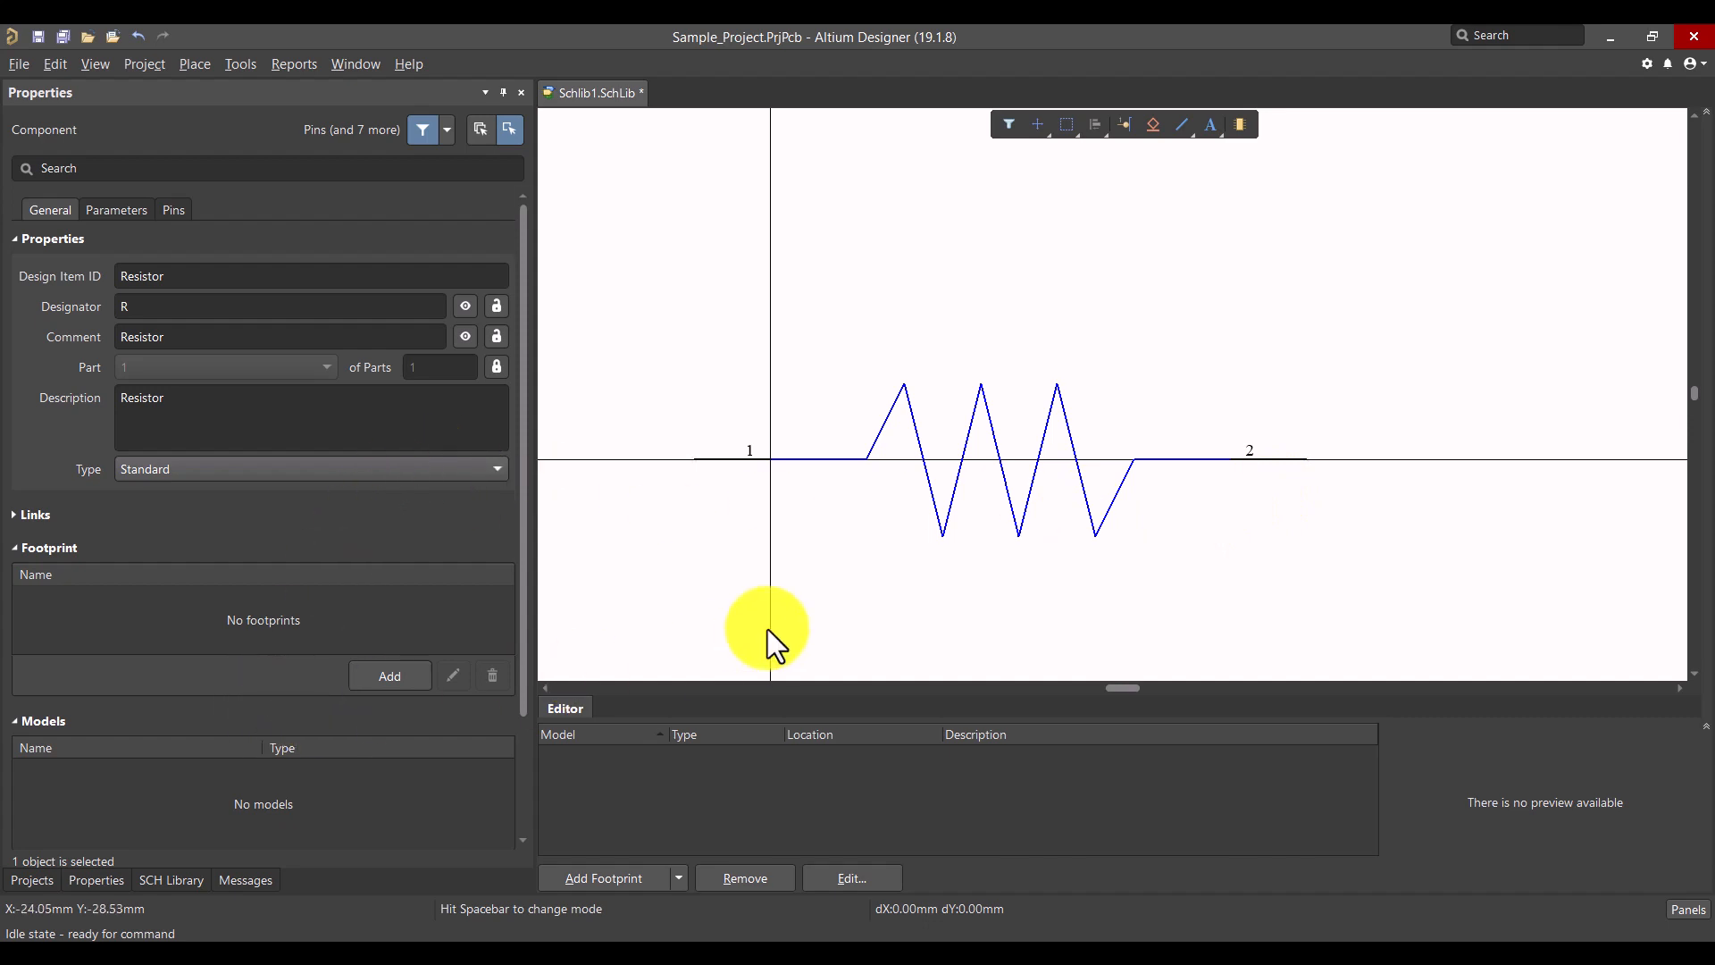
right_drag(769, 627, 769, 618)
Step: Save the schematic library Schlib1.SchLib and display its list of components
click(37, 36)
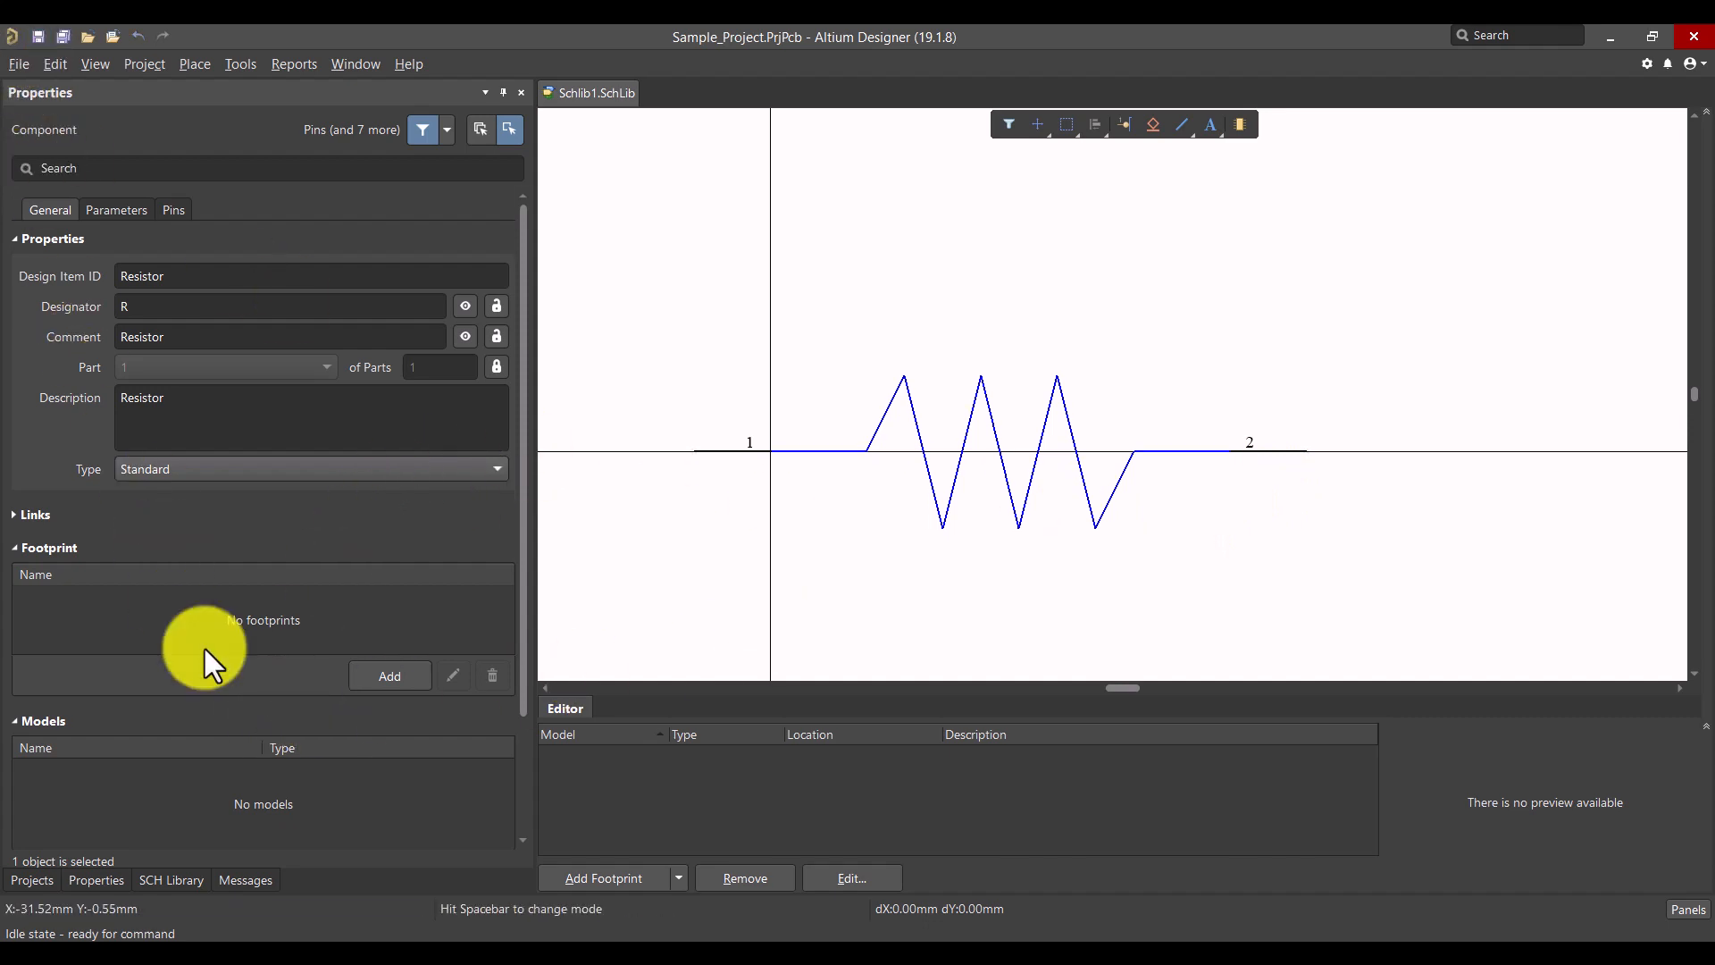
click(152, 877)
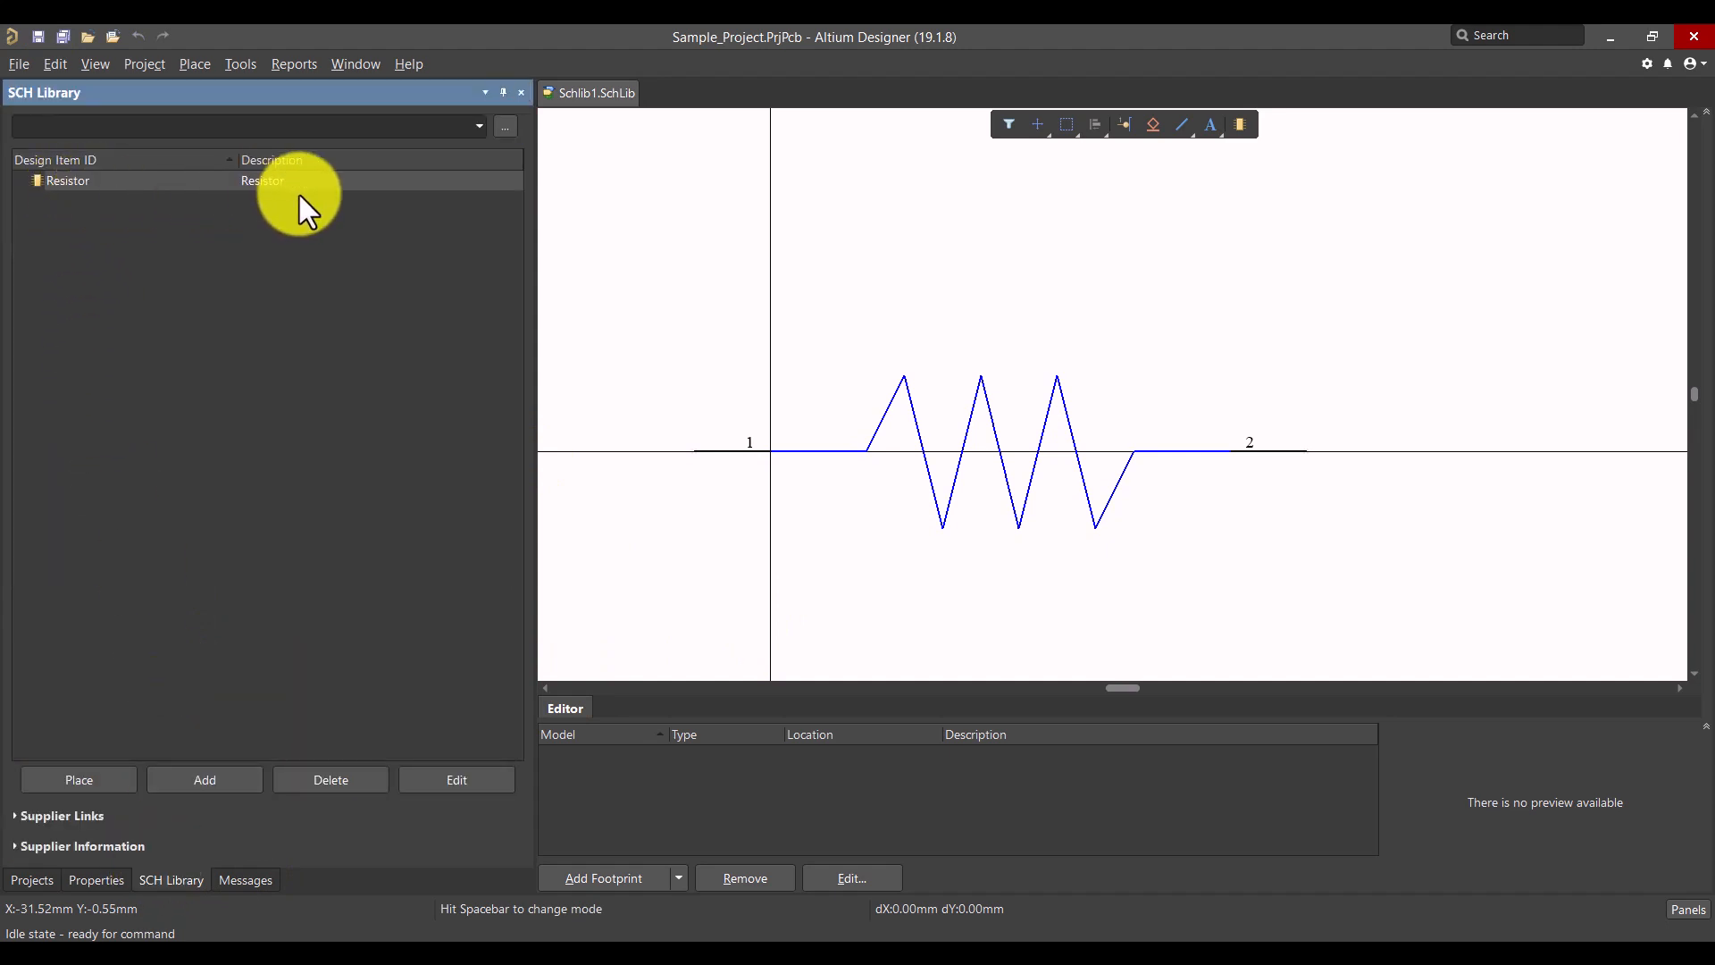
right_drag(650, 500, 657, 427)
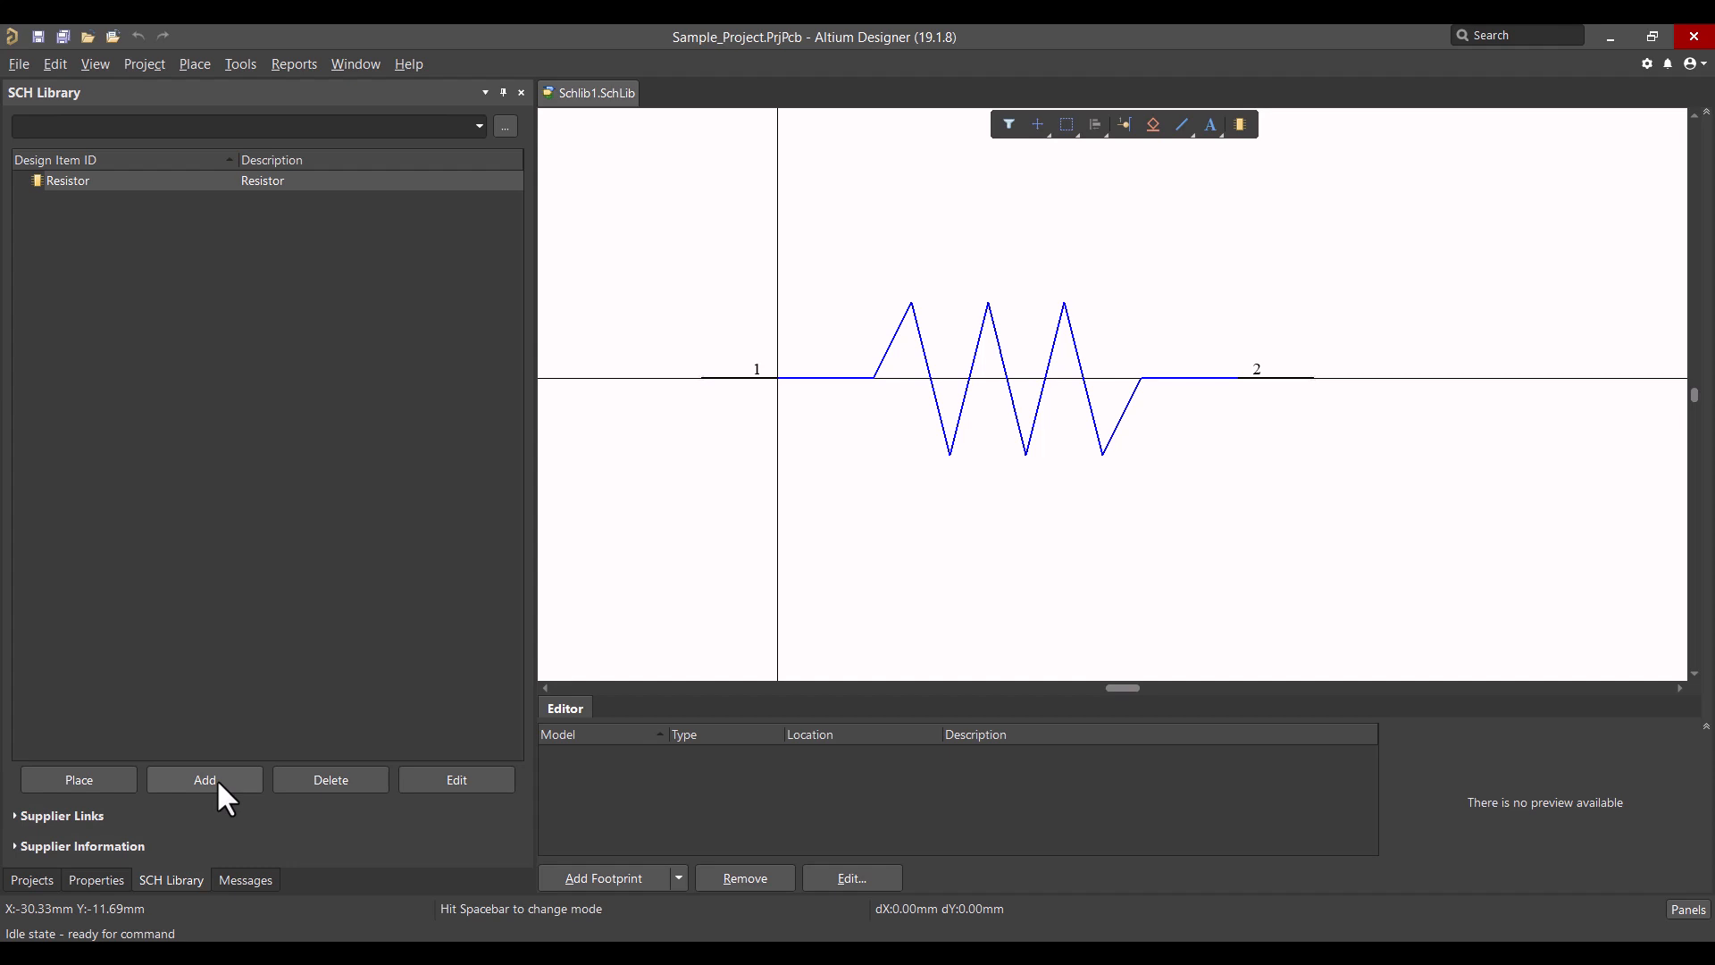
Step: Add a new component to the schematic library with the design item ID LED
click(240, 776)
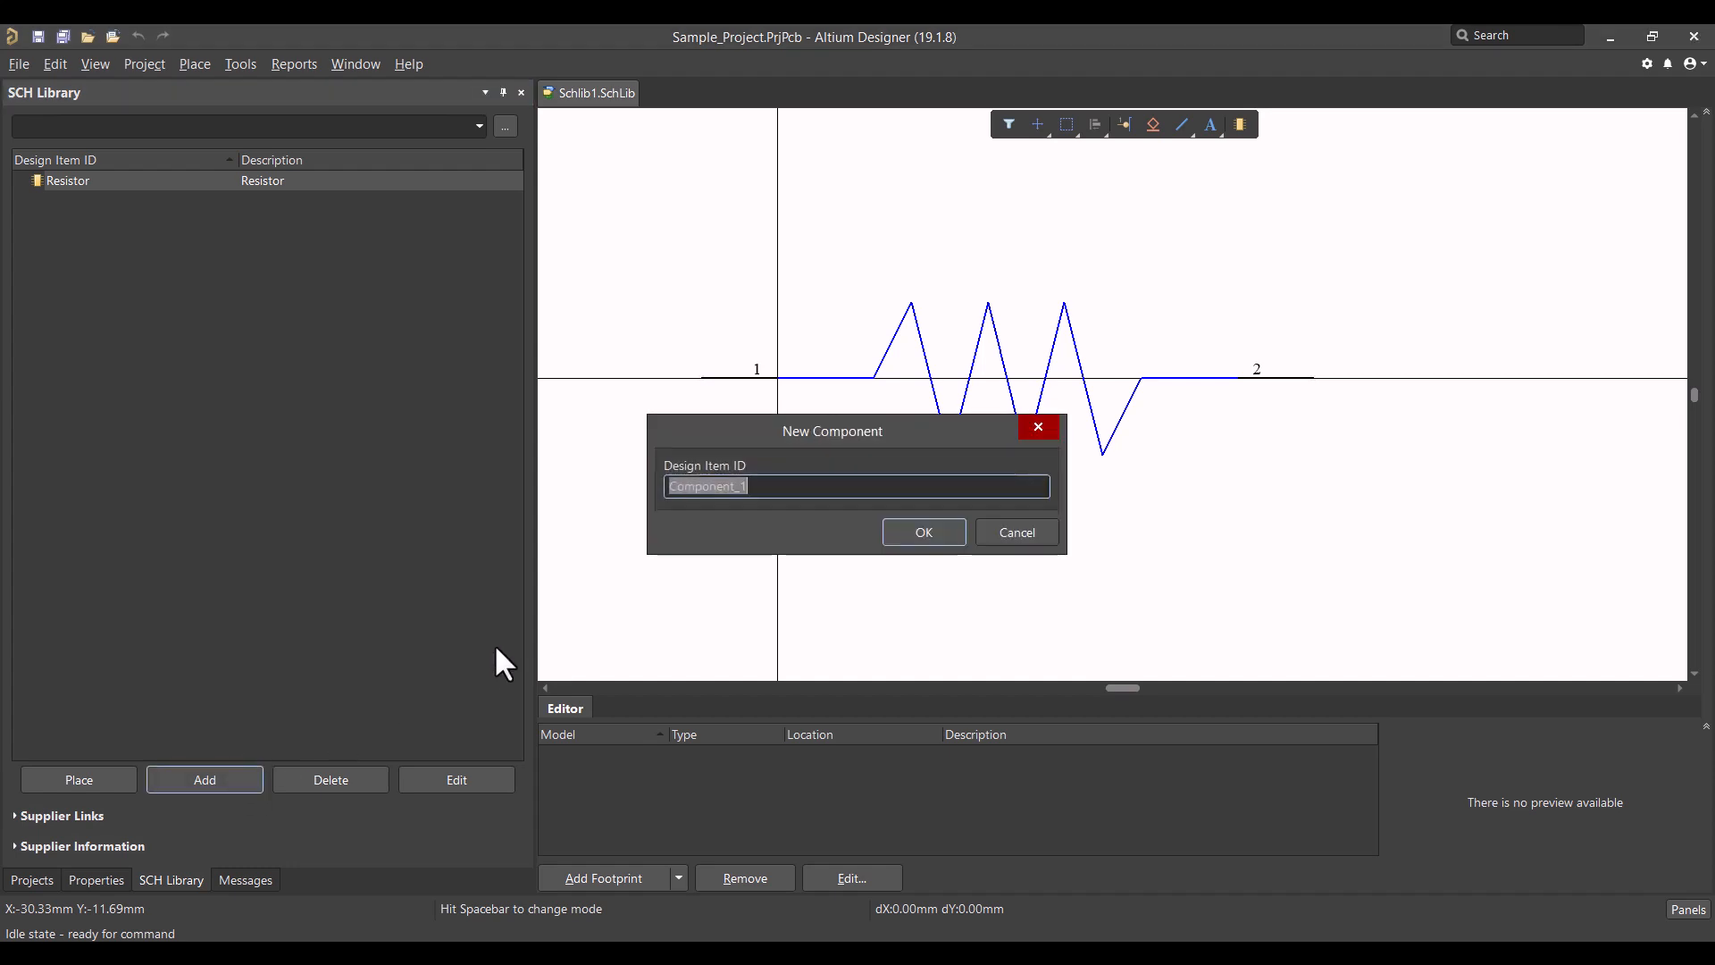
drag(774, 433, 729, 441)
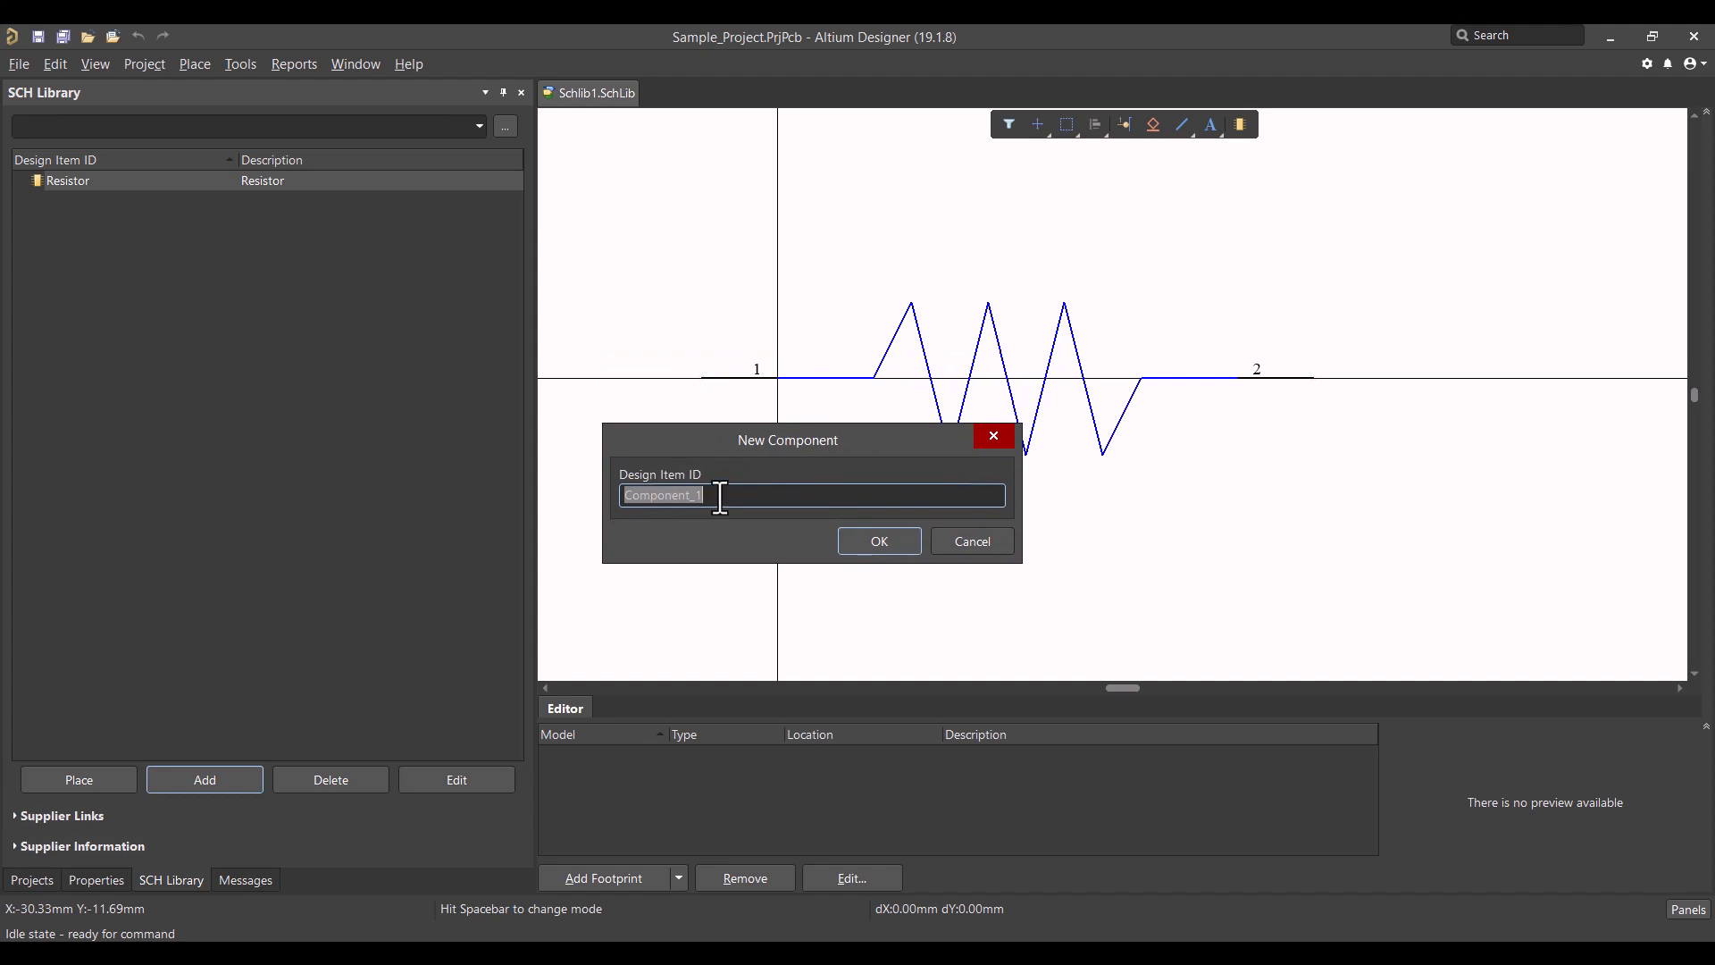
text(LED)
click(865, 543)
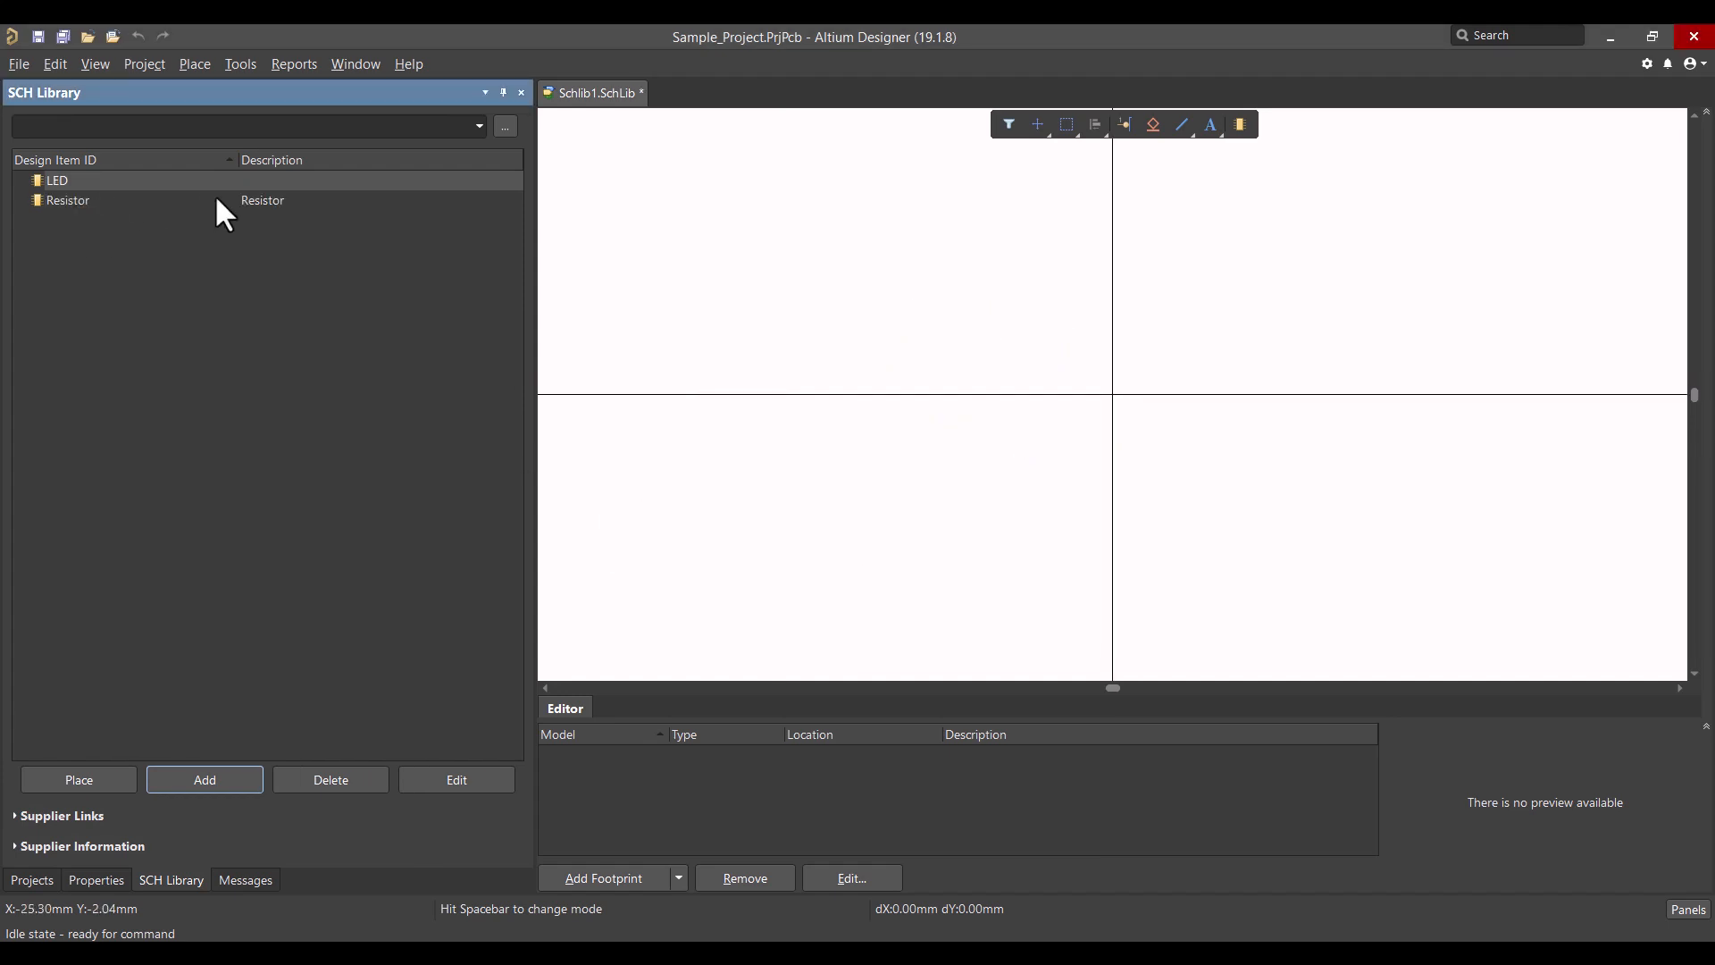
Step: Set the LED component's comment and description to LED and its designator to D
double_click(150, 183)
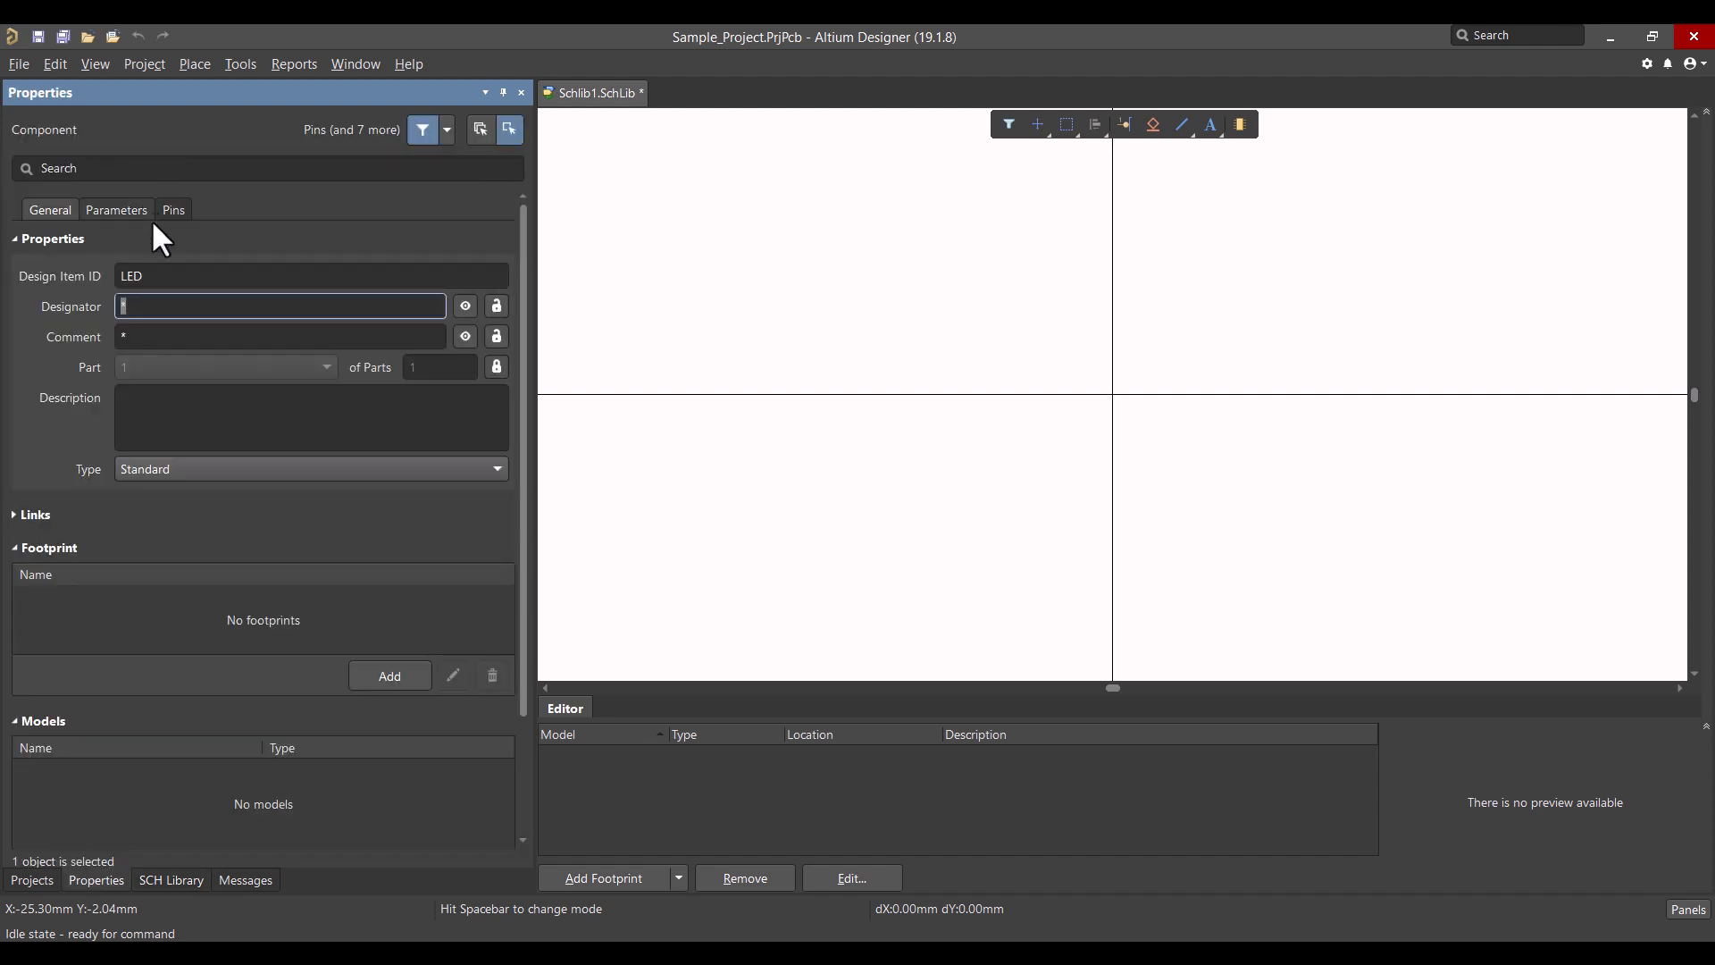
drag(186, 282, 126, 305)
key(ctrl+c)
click(181, 345)
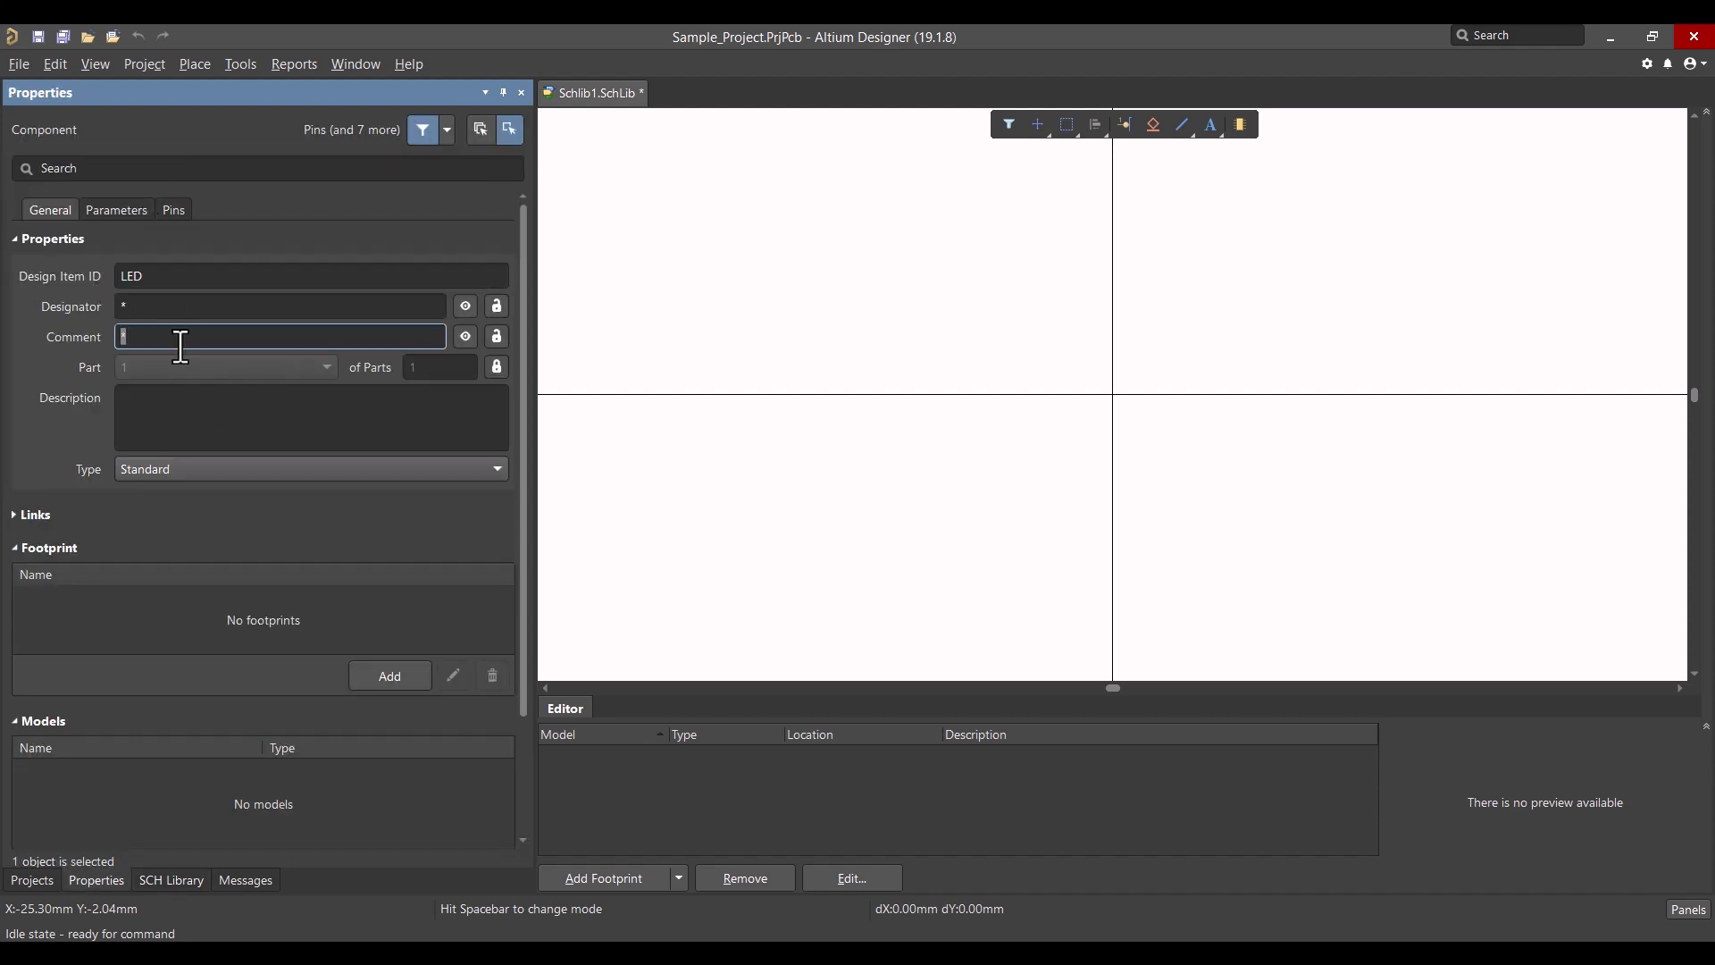
key(ctrl+v)
click(173, 405)
key(ctrl+v)
click(144, 307)
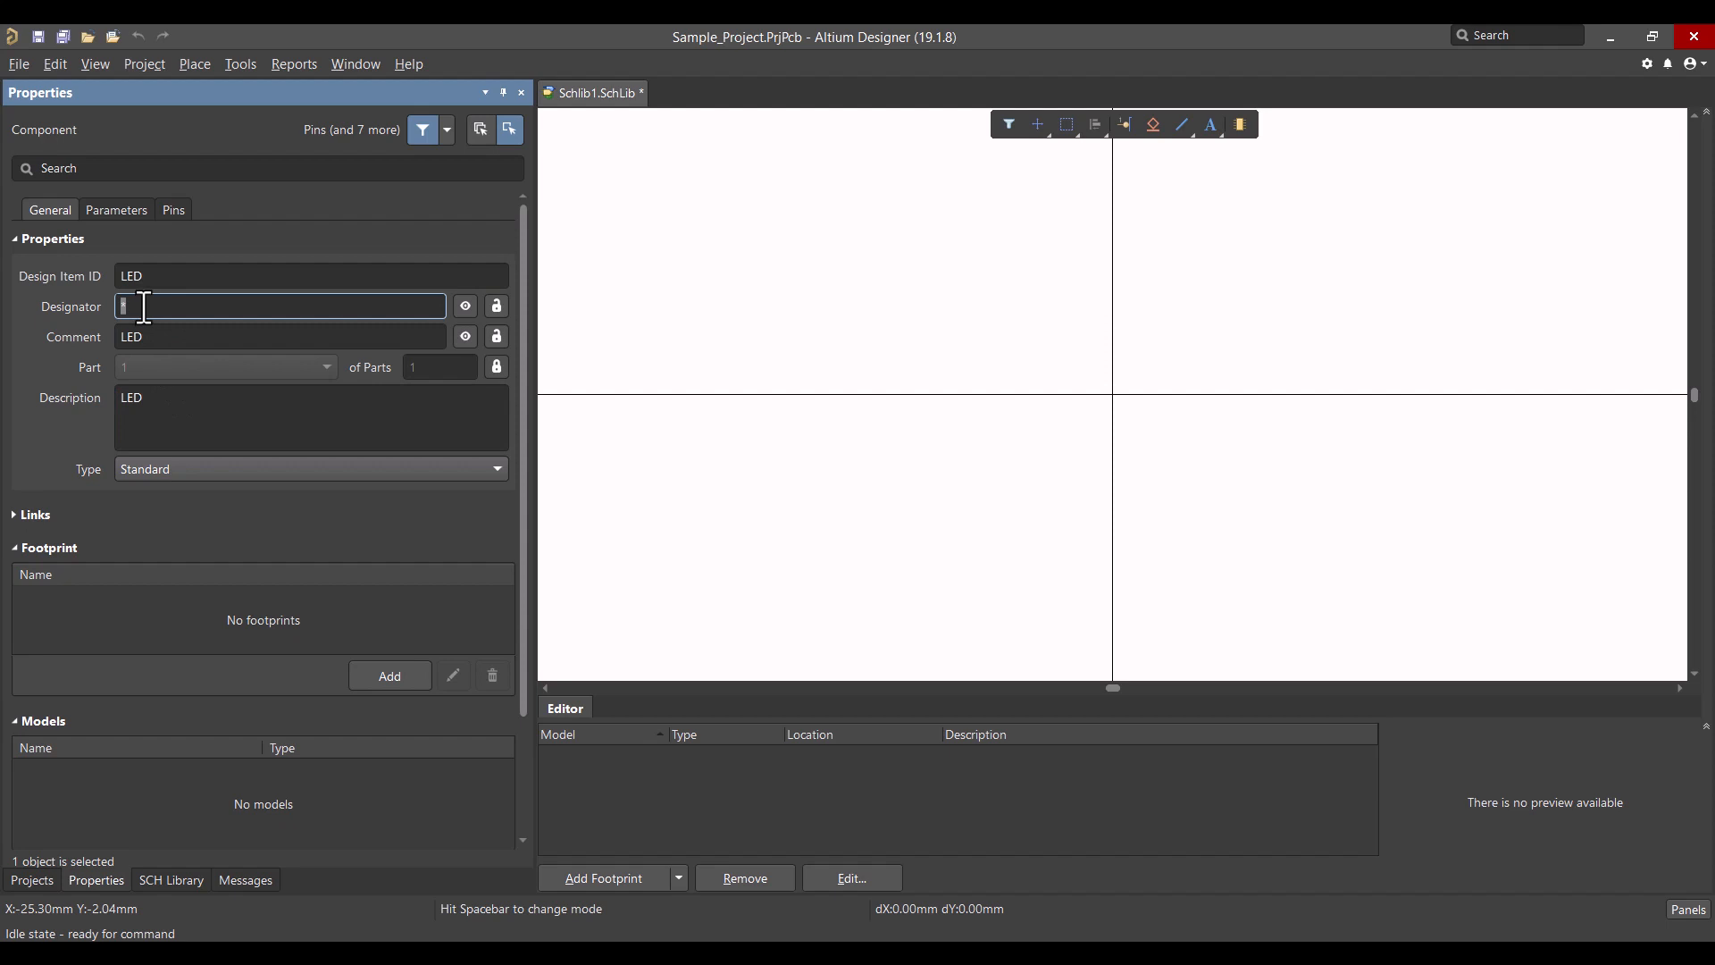
text(D)
Step: Add three parameters to the LED component, named Class, Manufacturer and Manufacturer PN
click(122, 211)
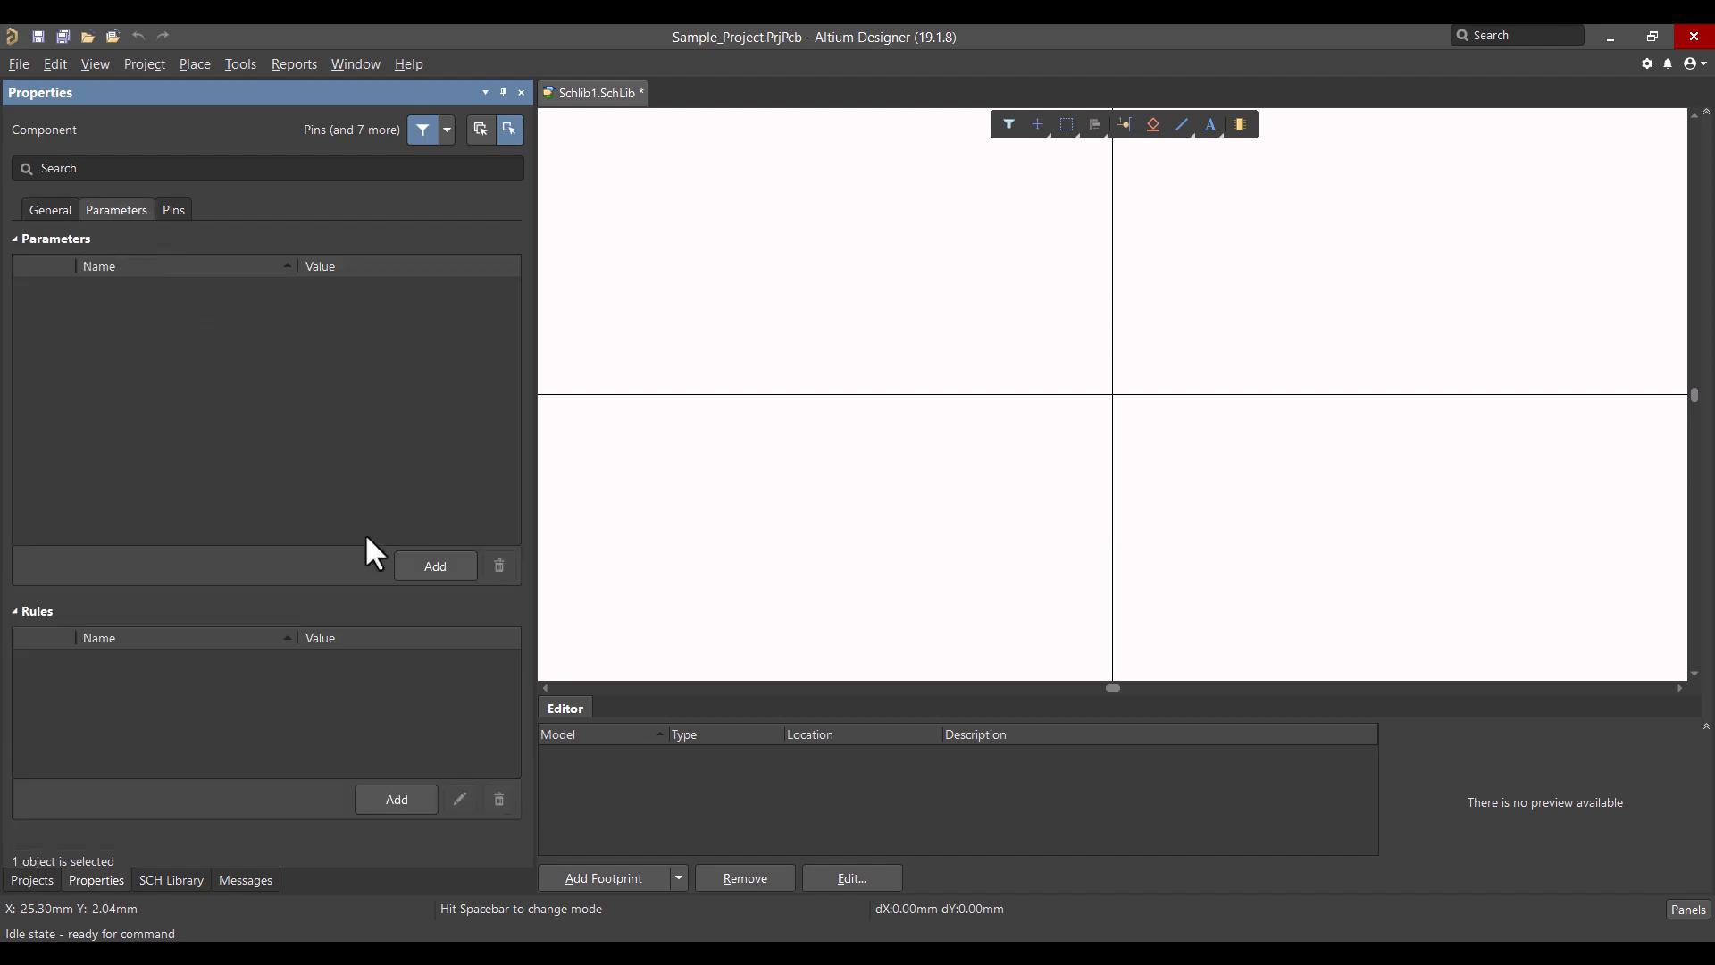
click(428, 561)
click(116, 289)
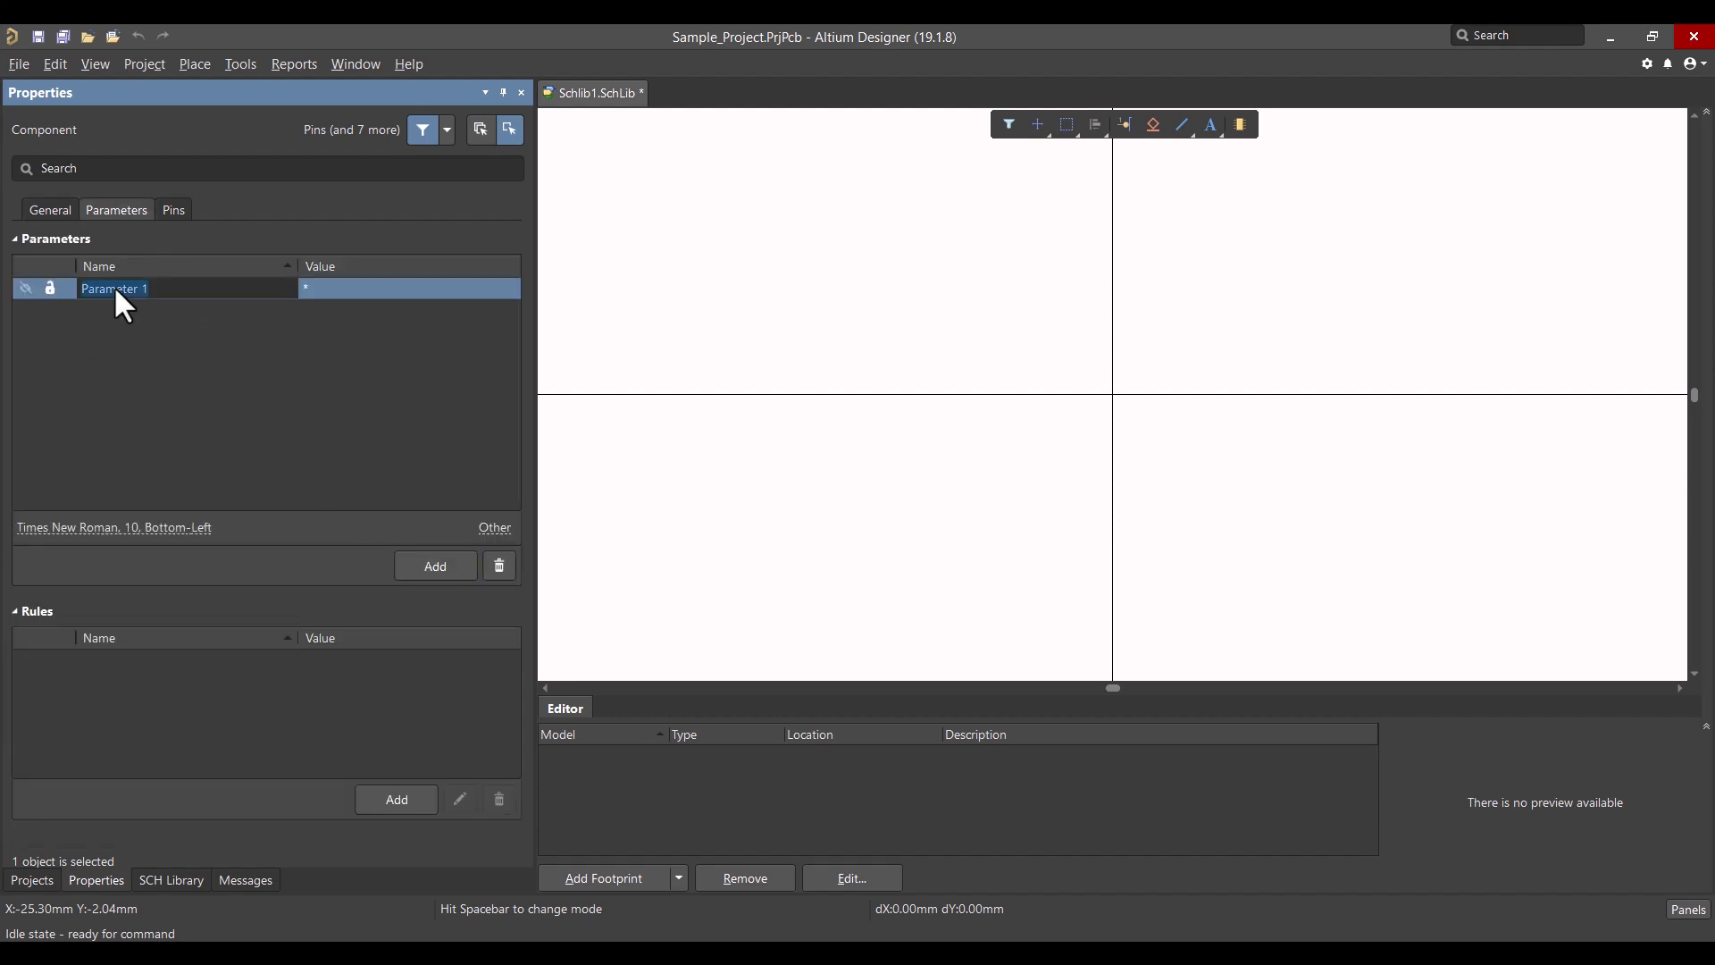
click(447, 568)
click(179, 313)
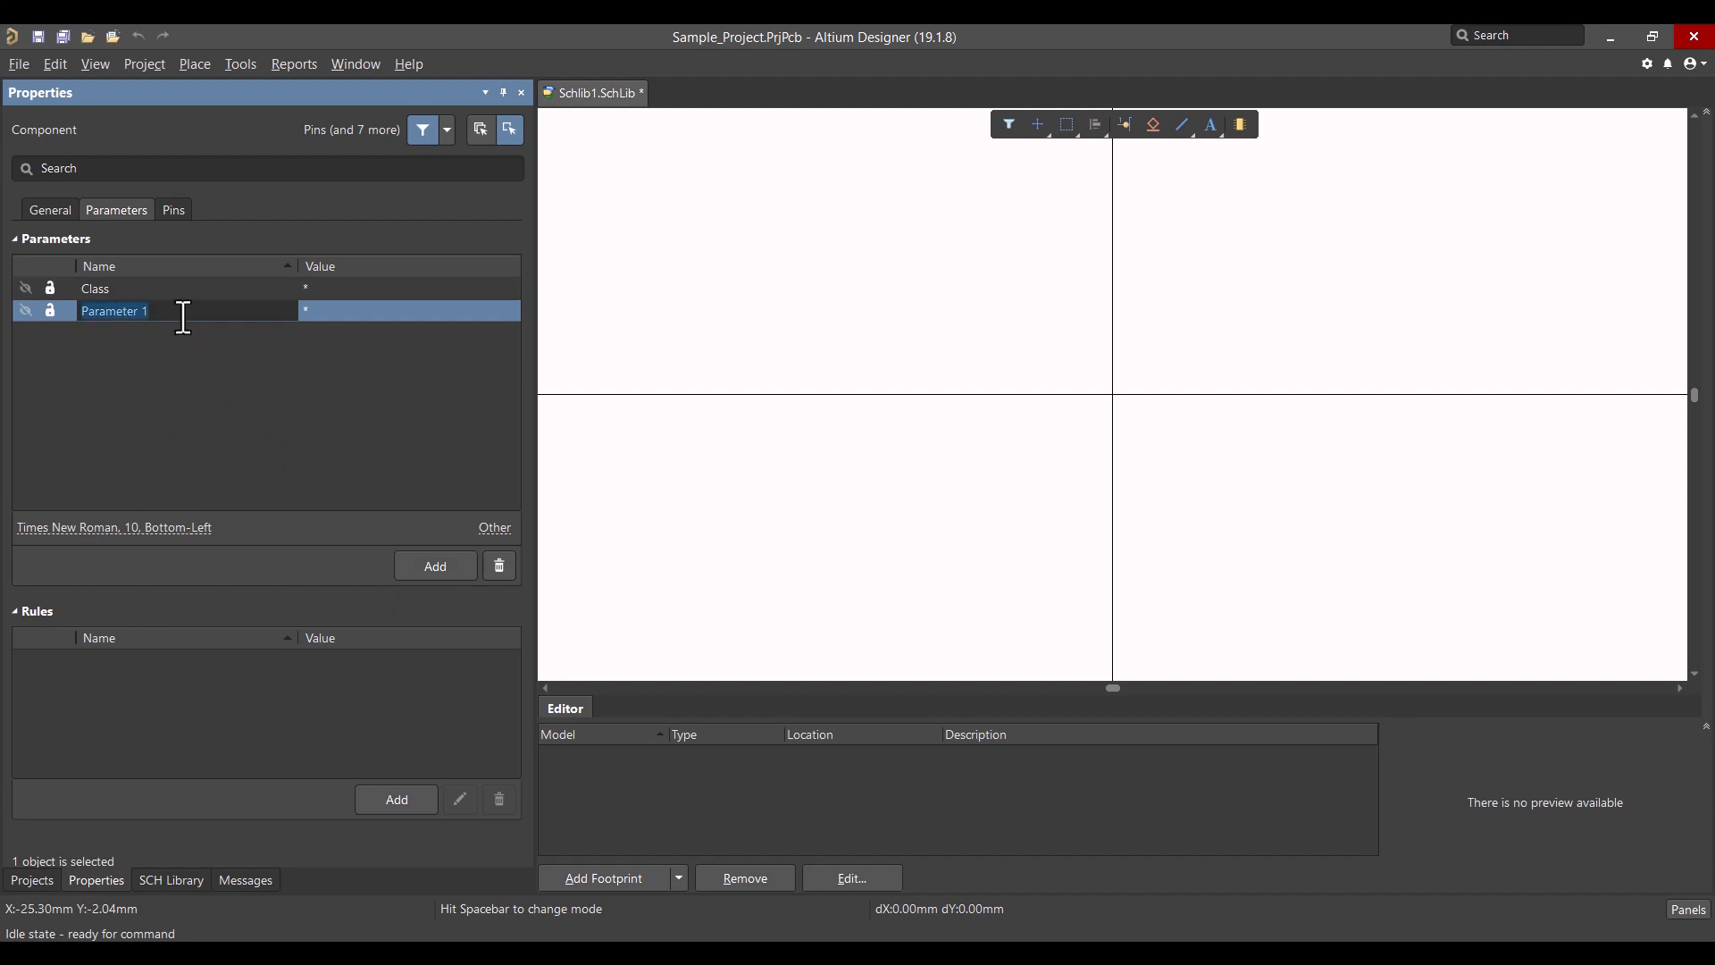
text(Manufacturer)
click(427, 566)
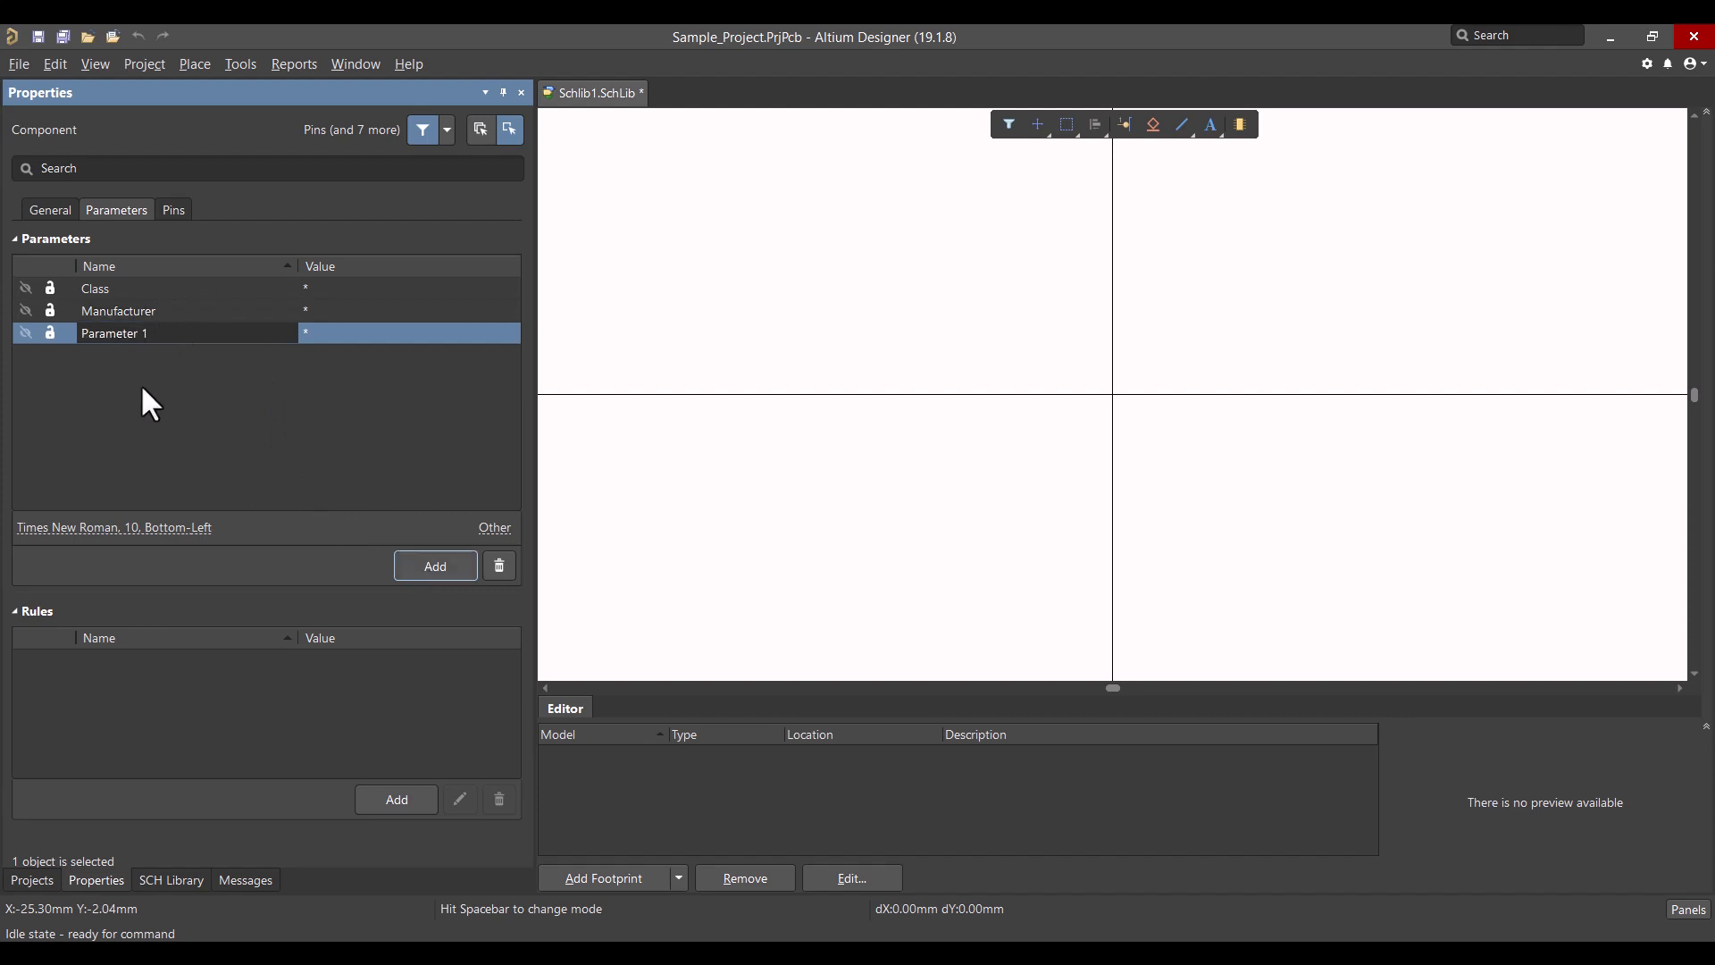
click(169, 336)
text(Manufacturer PN)
Step: Set the parameter values: Class to LED, Manufacturer to *Specific Manufacturer and Manufacturer PN to *Specific PN
click(385, 334)
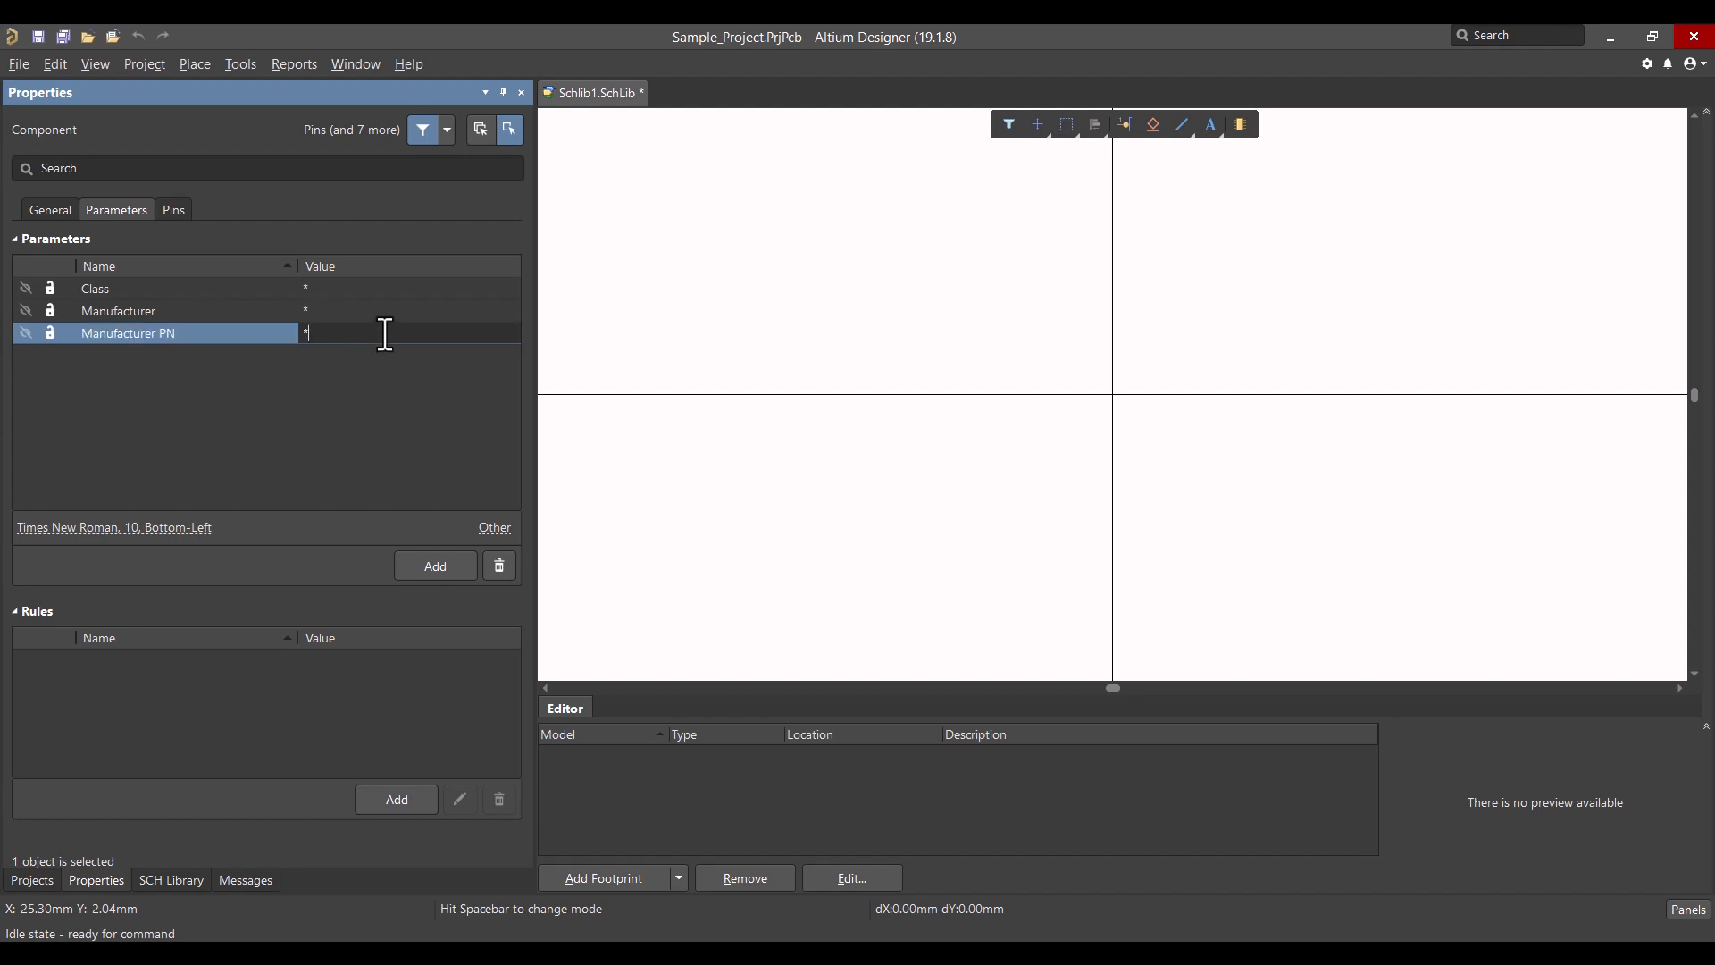
text(Specific PN)
click(346, 287)
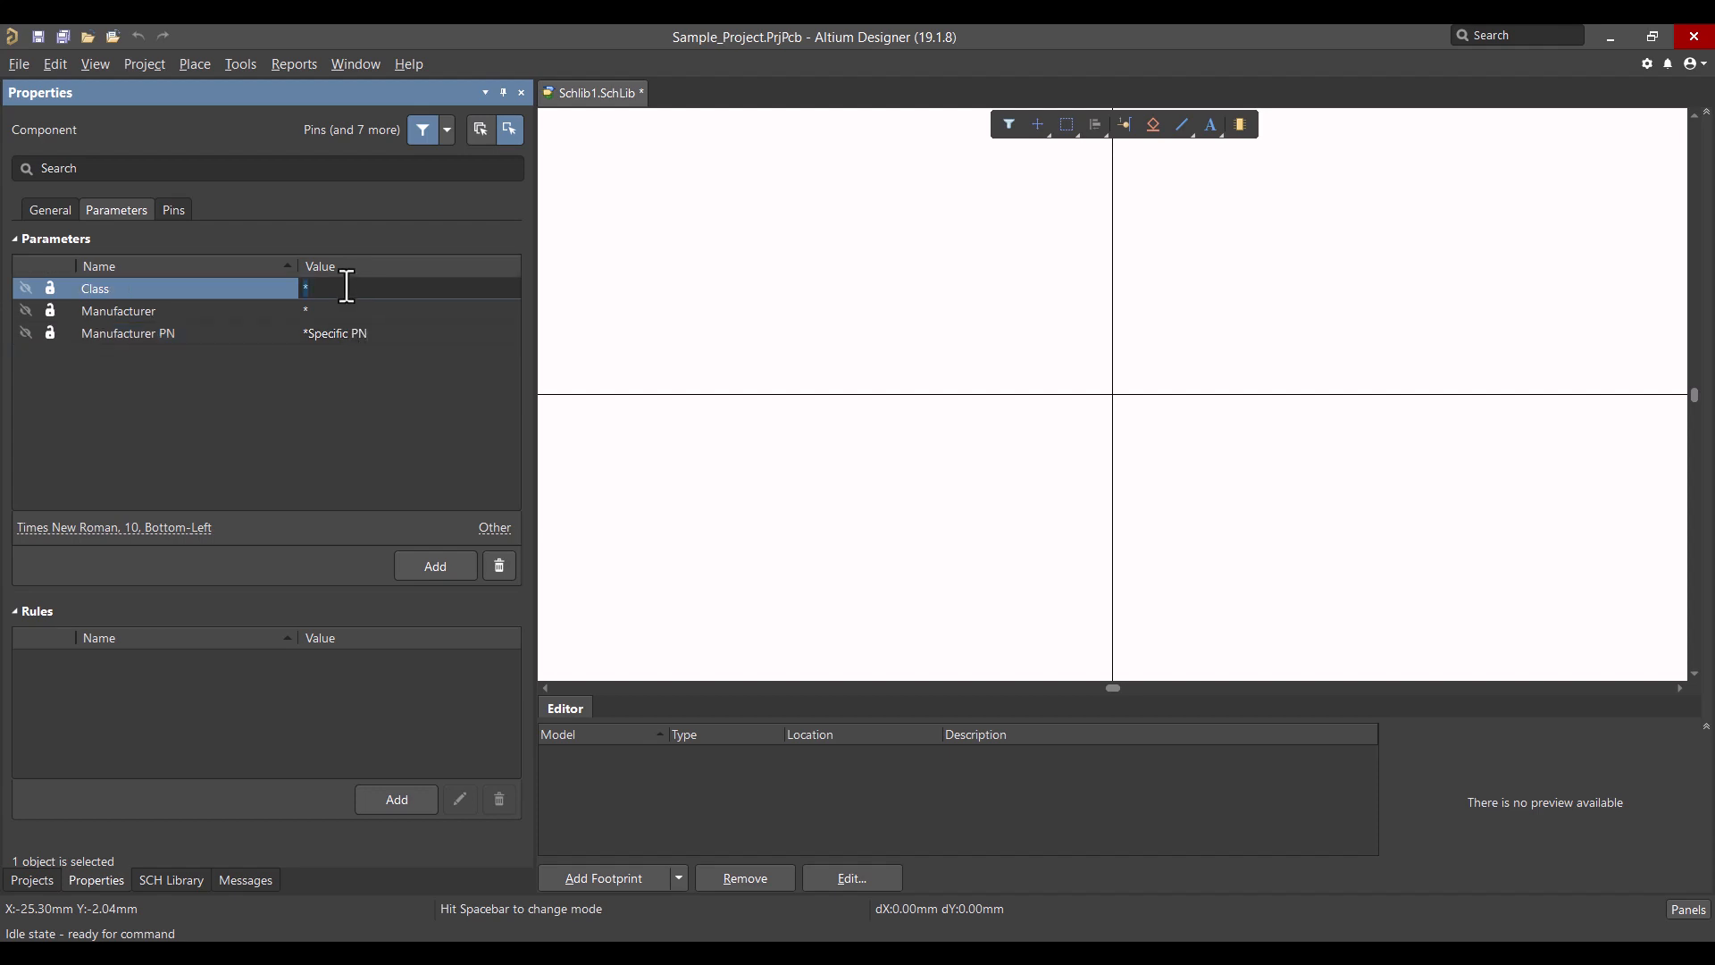
text(LED)
click(352, 310)
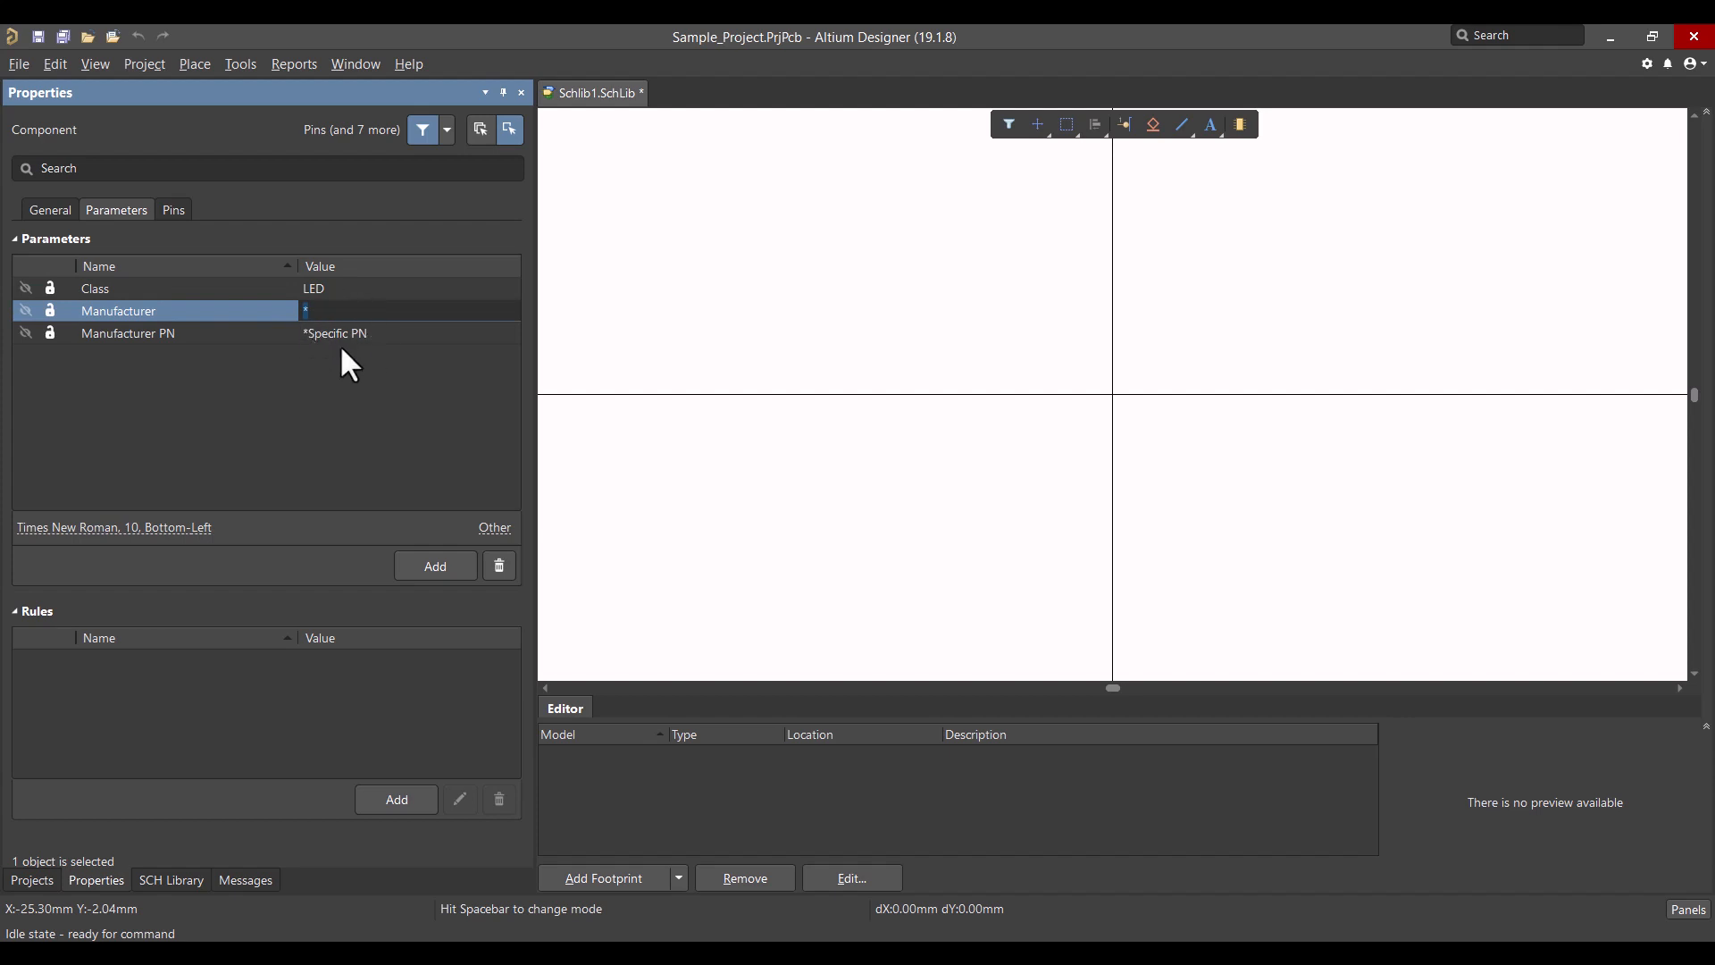
text(*Specific Manufacturer)
click(355, 336)
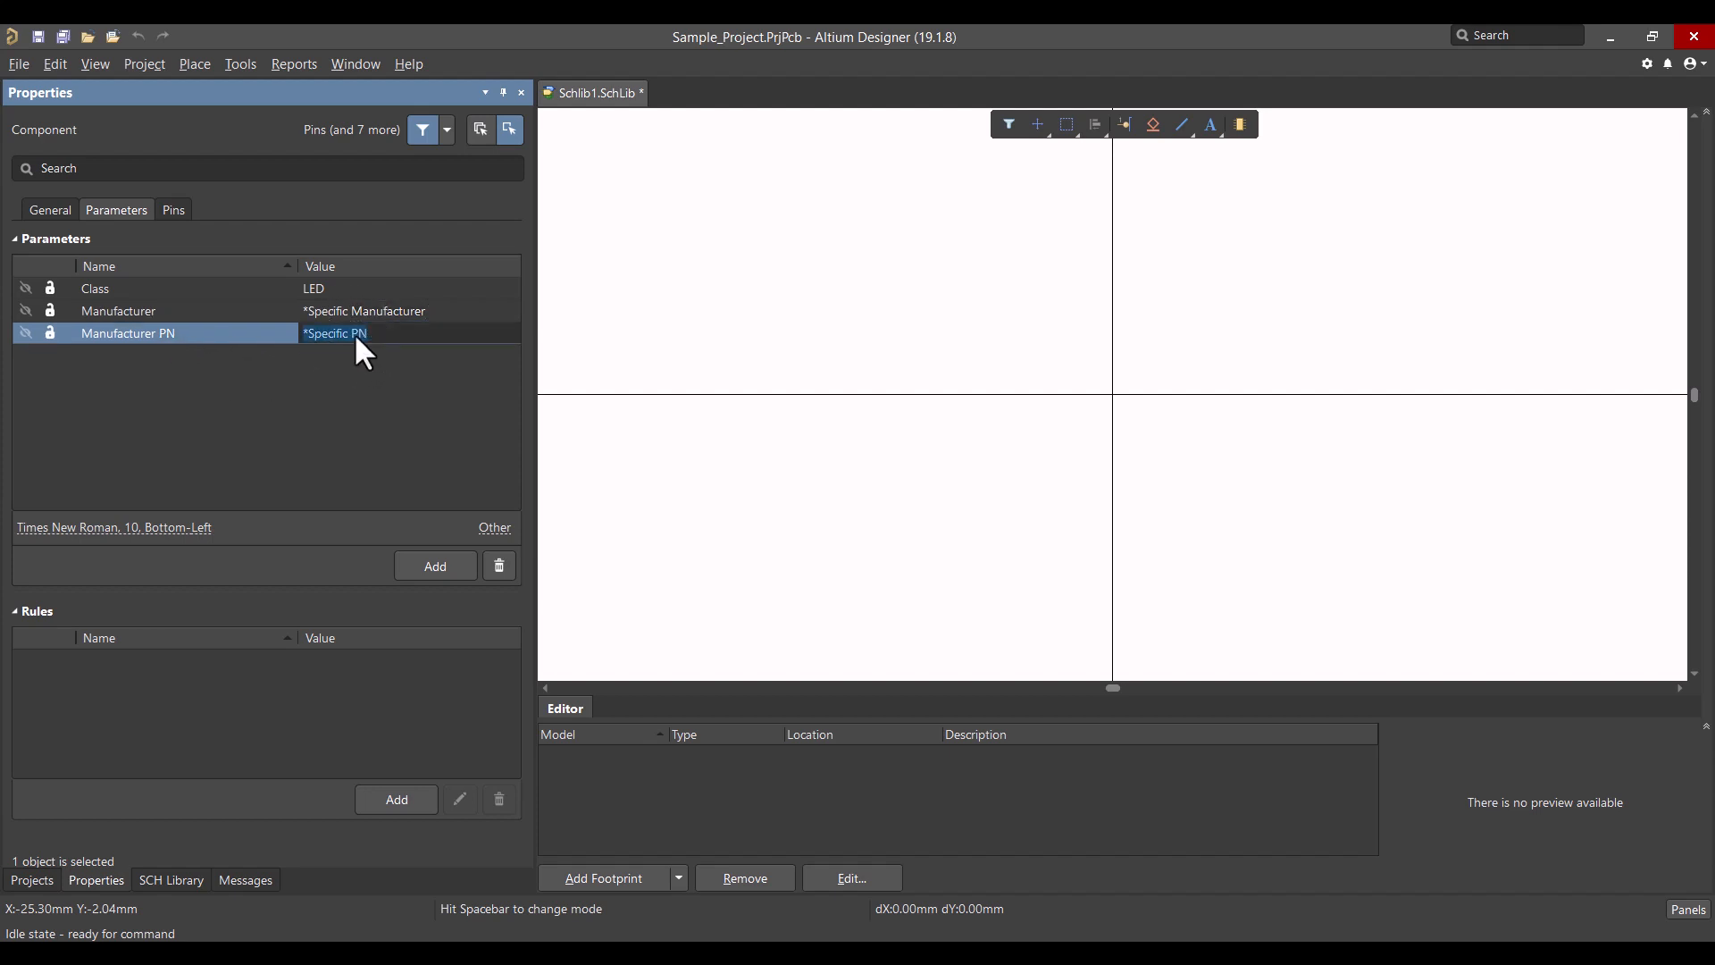
click(47, 211)
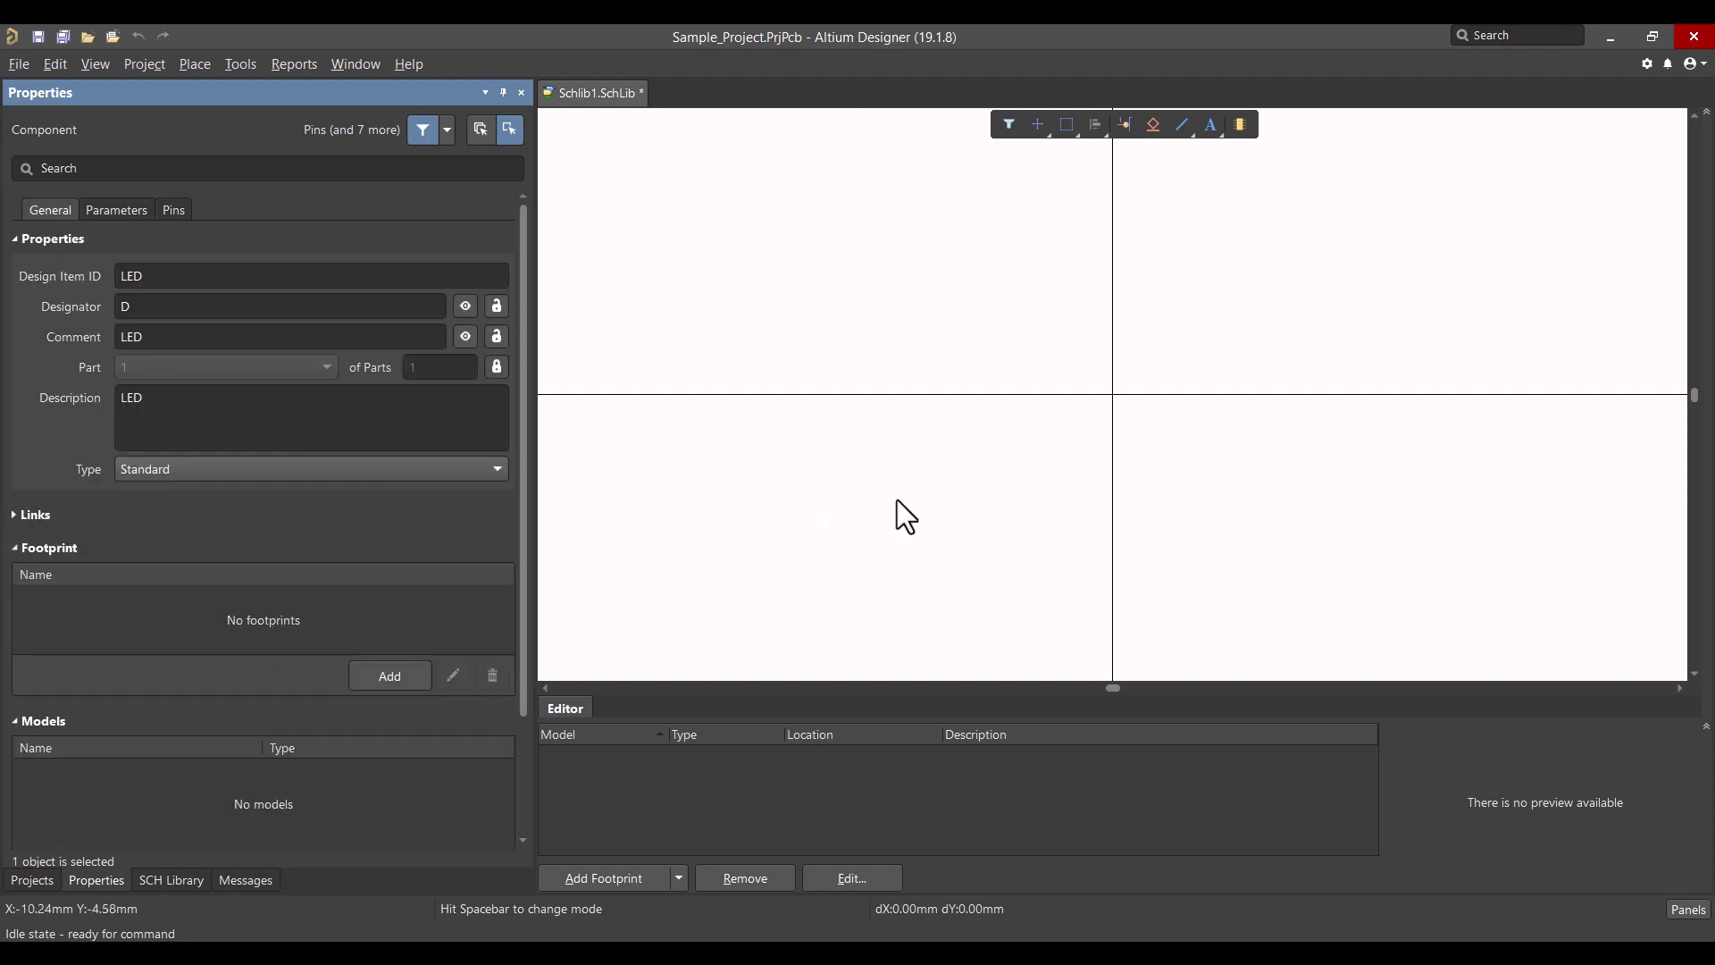
Step: Start a new pin for the LED with designator 1, name 1 and a pin length of 10 mm
right_drag(1028, 487, 855, 457)
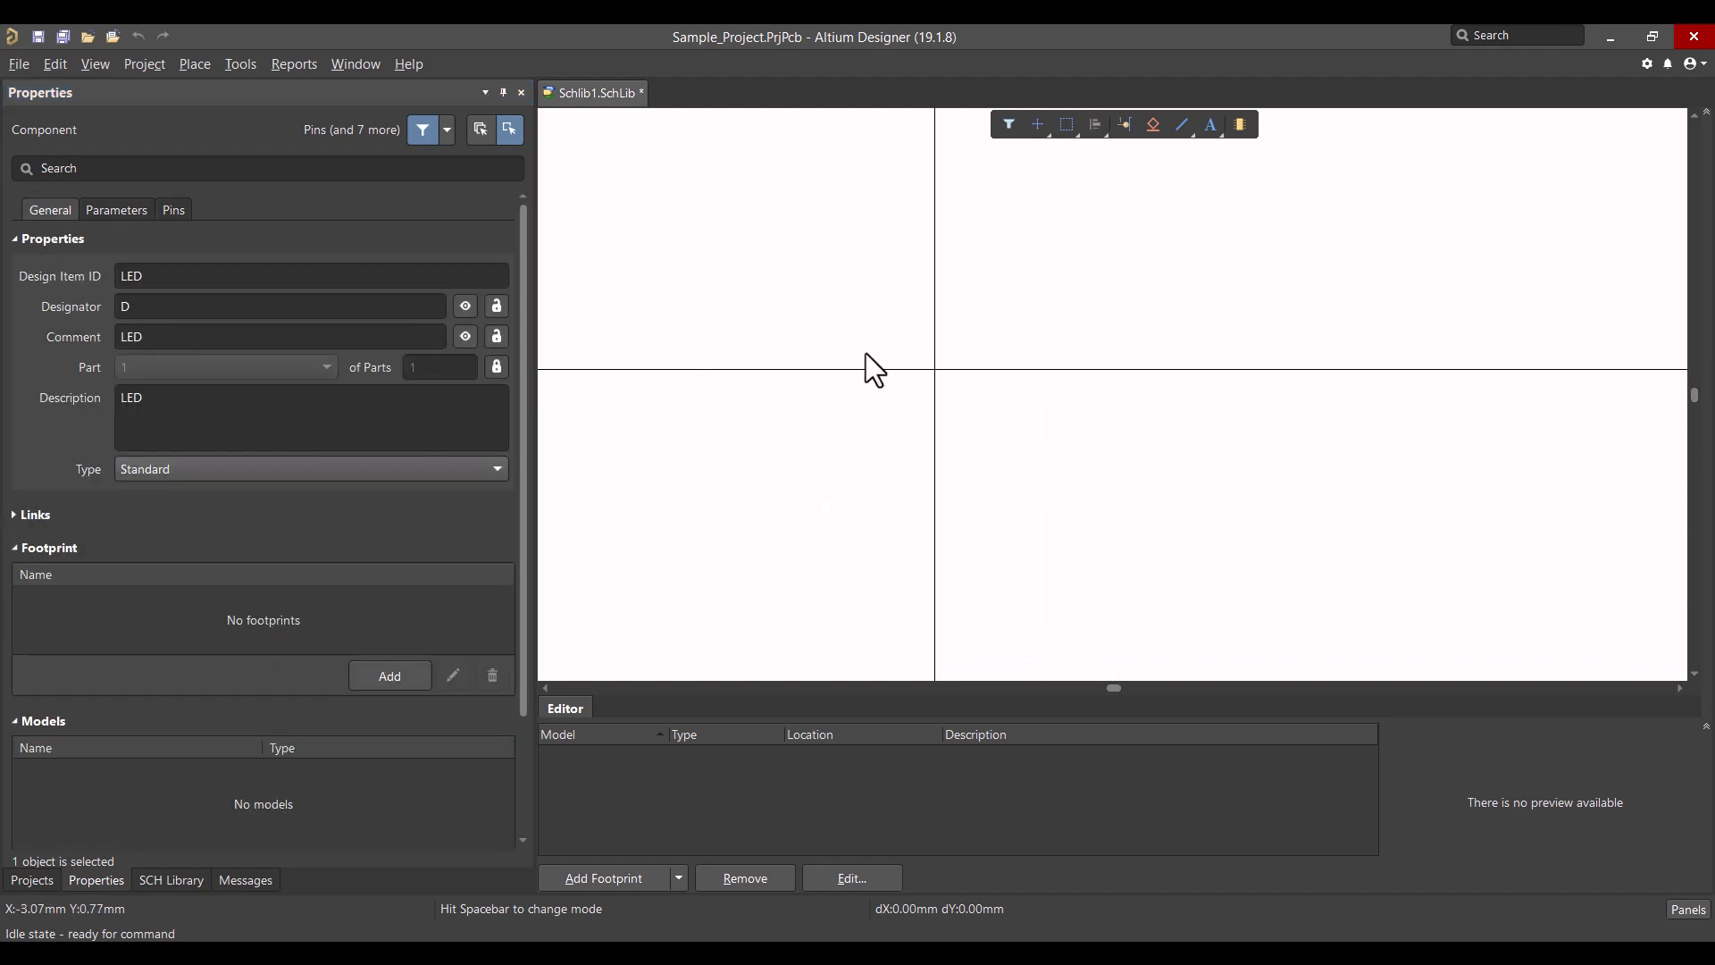
click(195, 64)
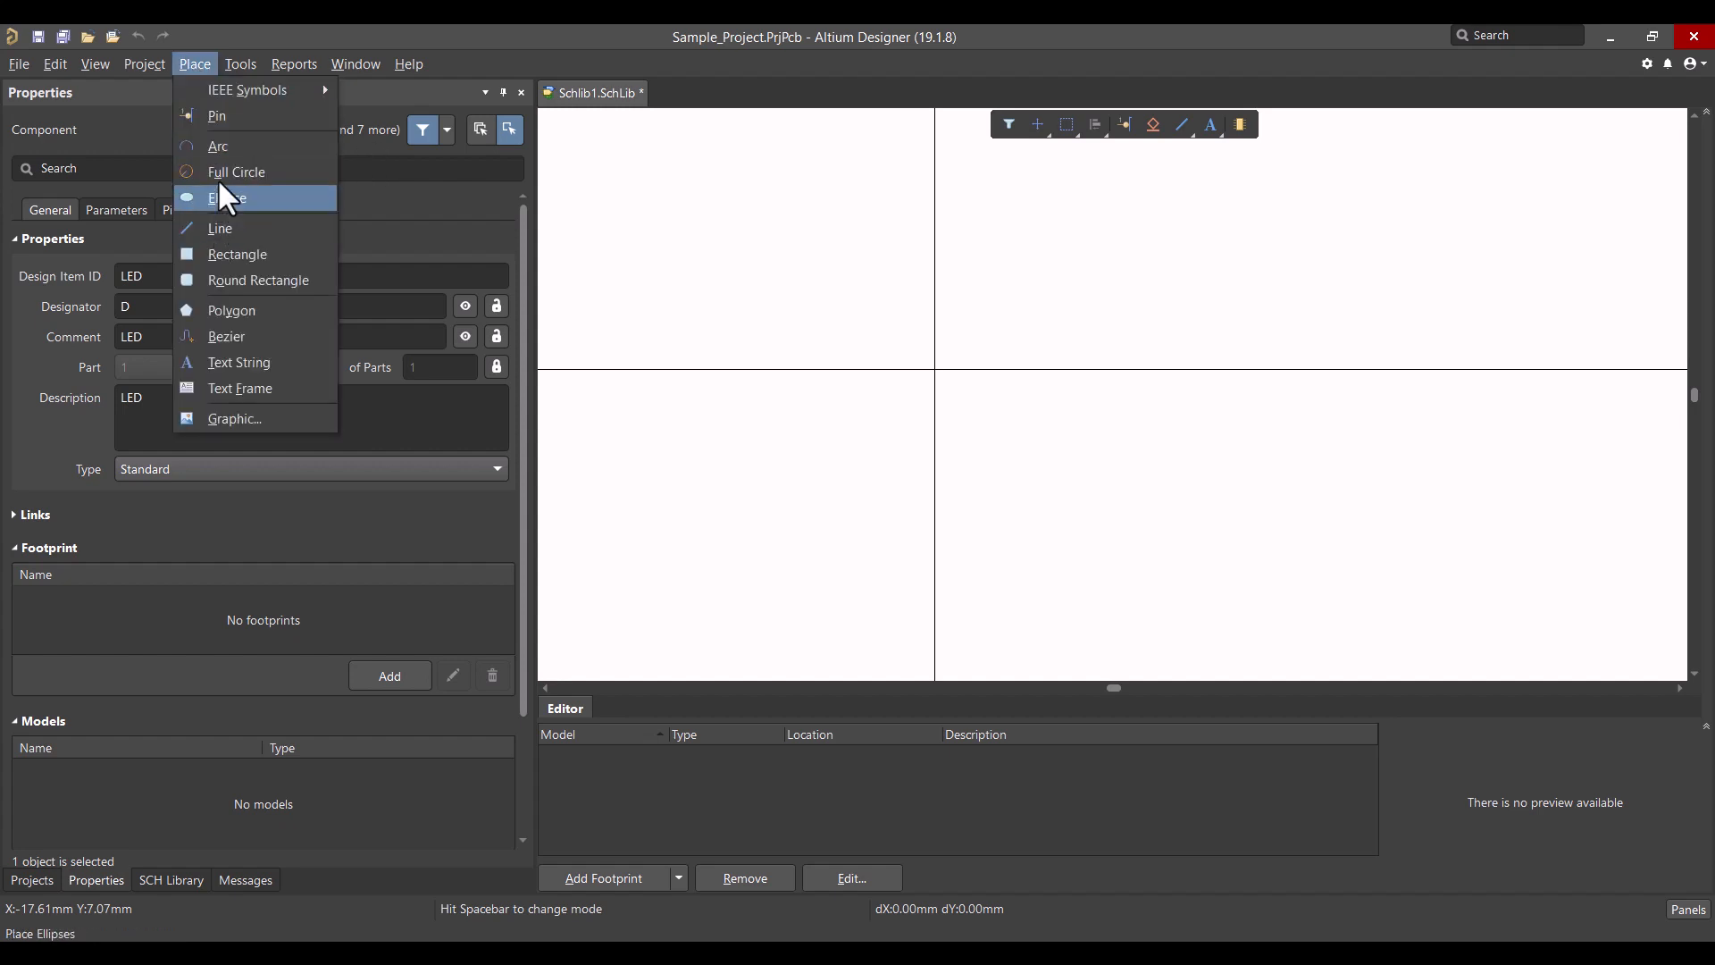
click(211, 123)
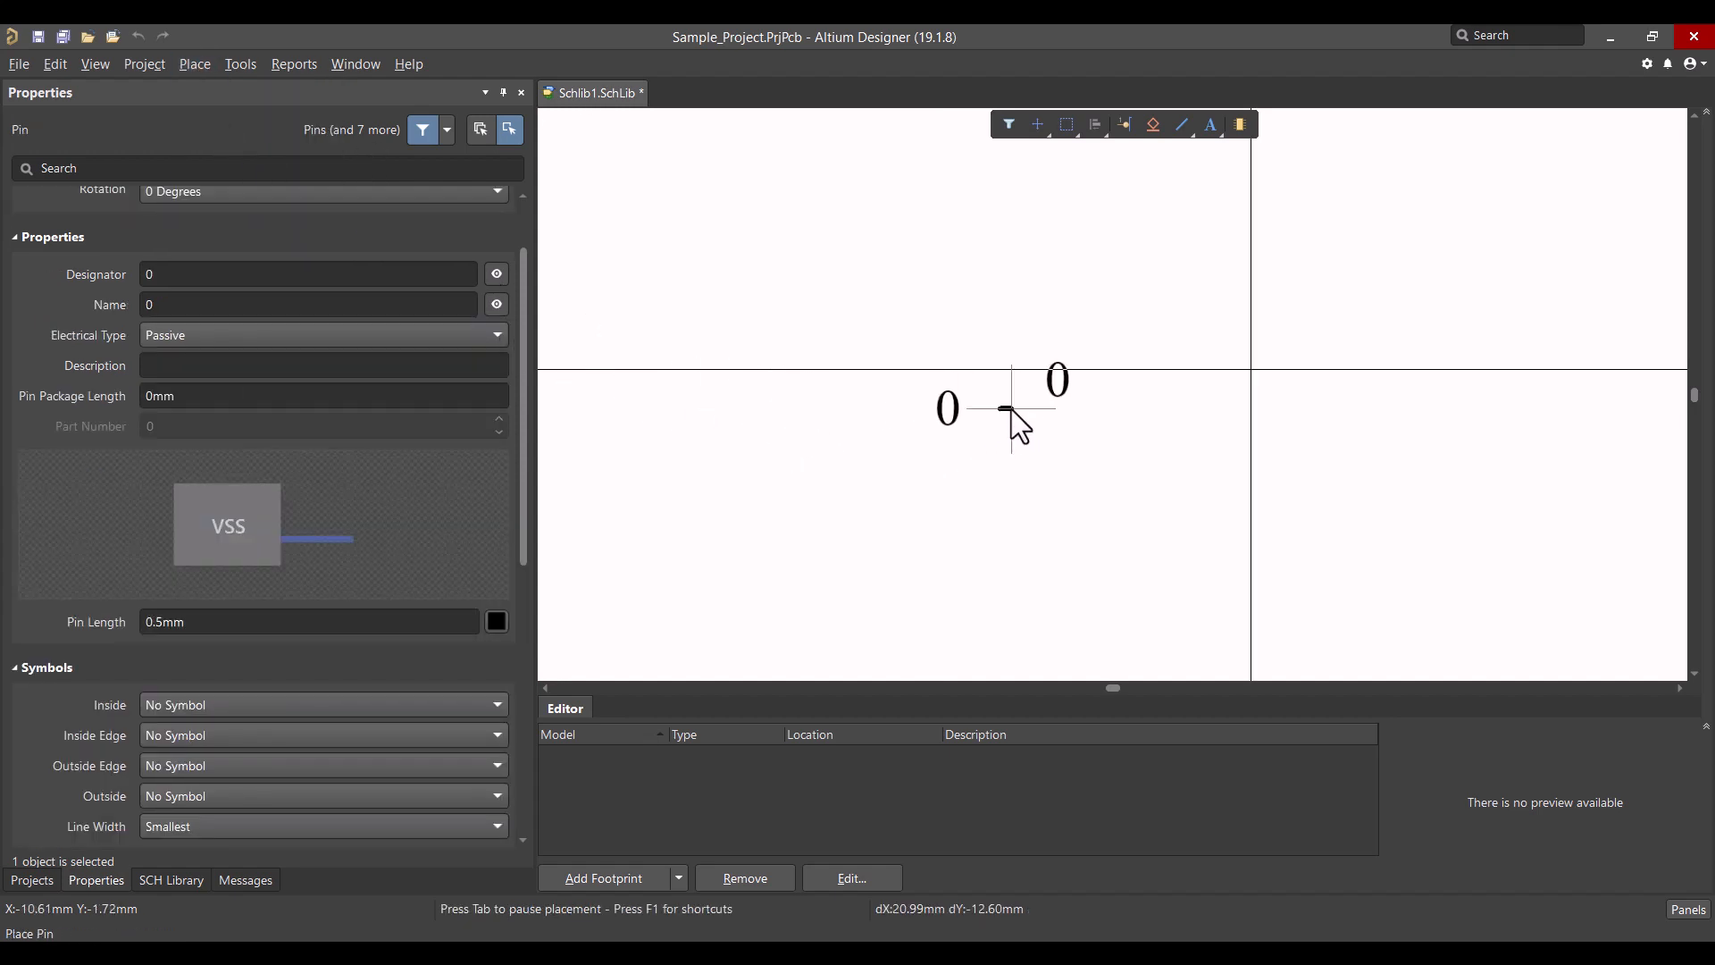
key(Tab)
text(1)
key(Tab)
text(1)
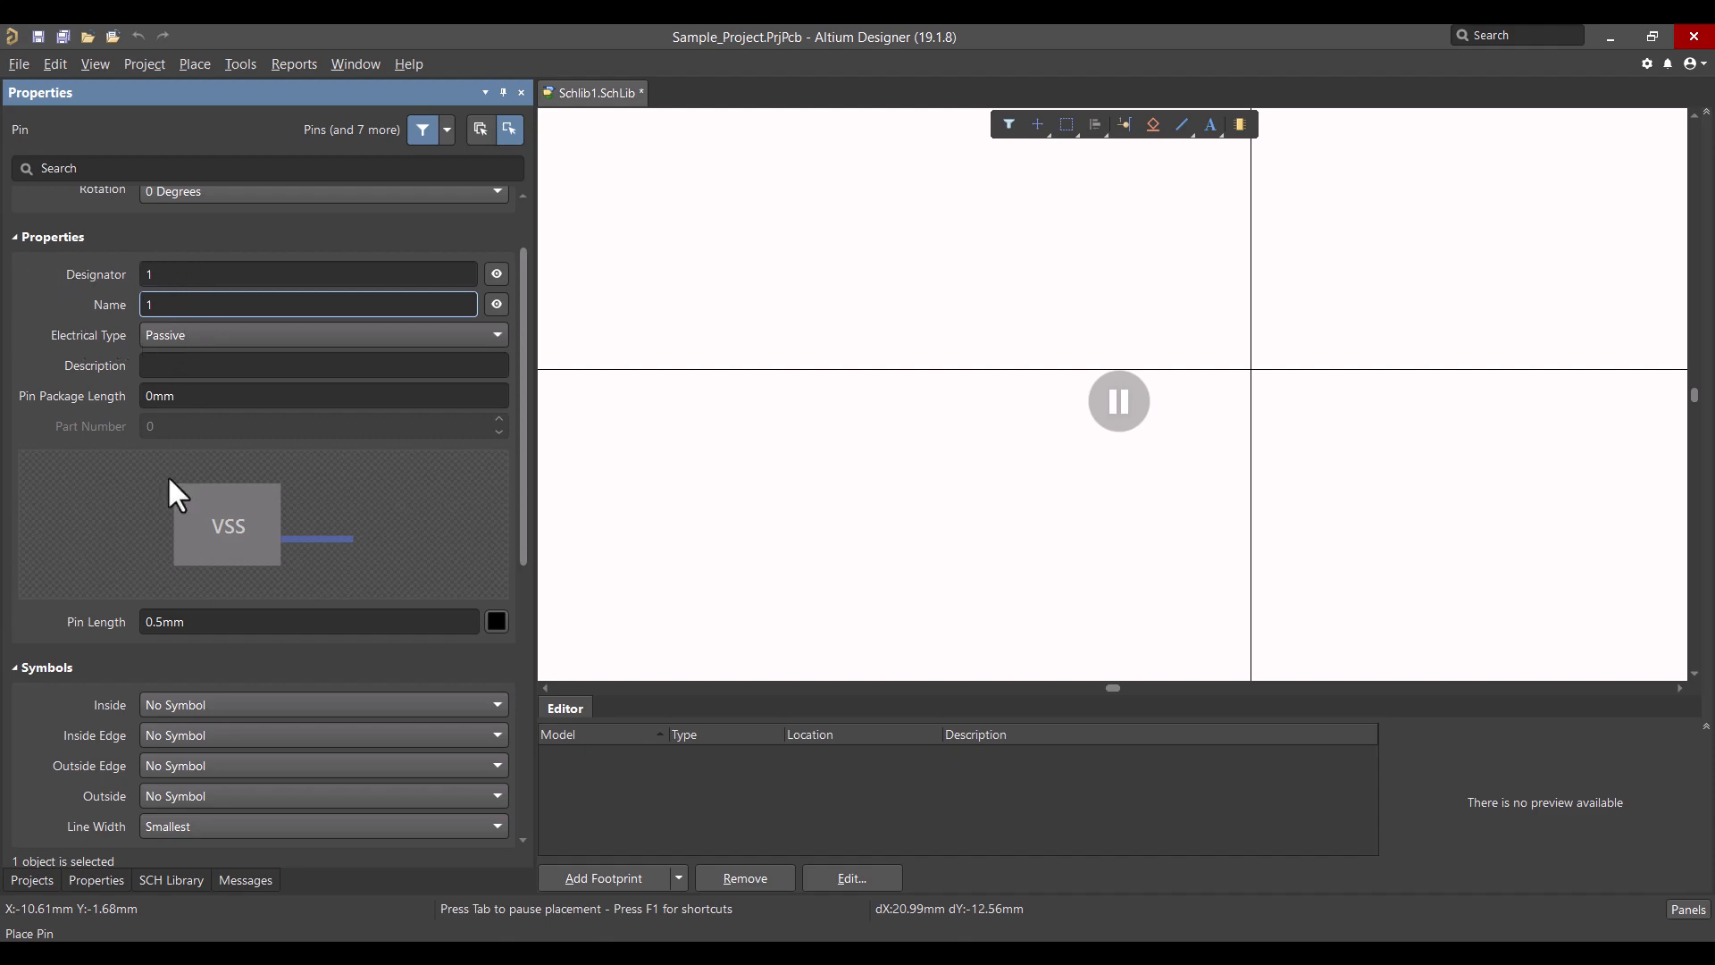
click(215, 622)
text(10)
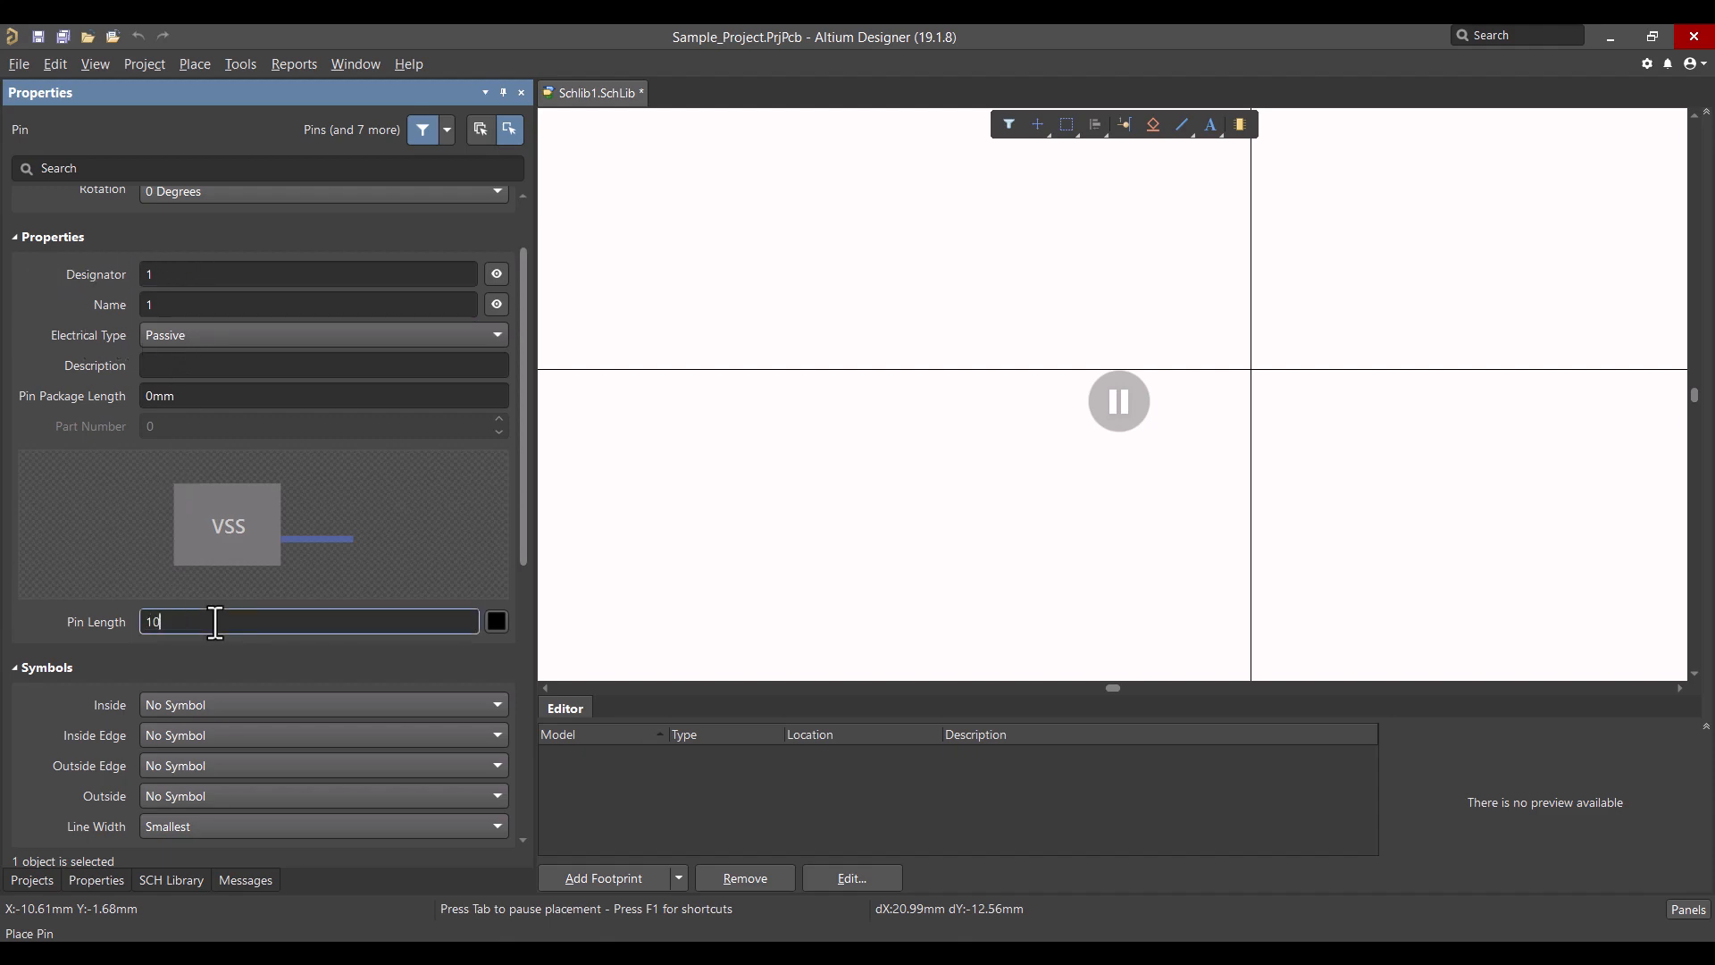
key(Return)
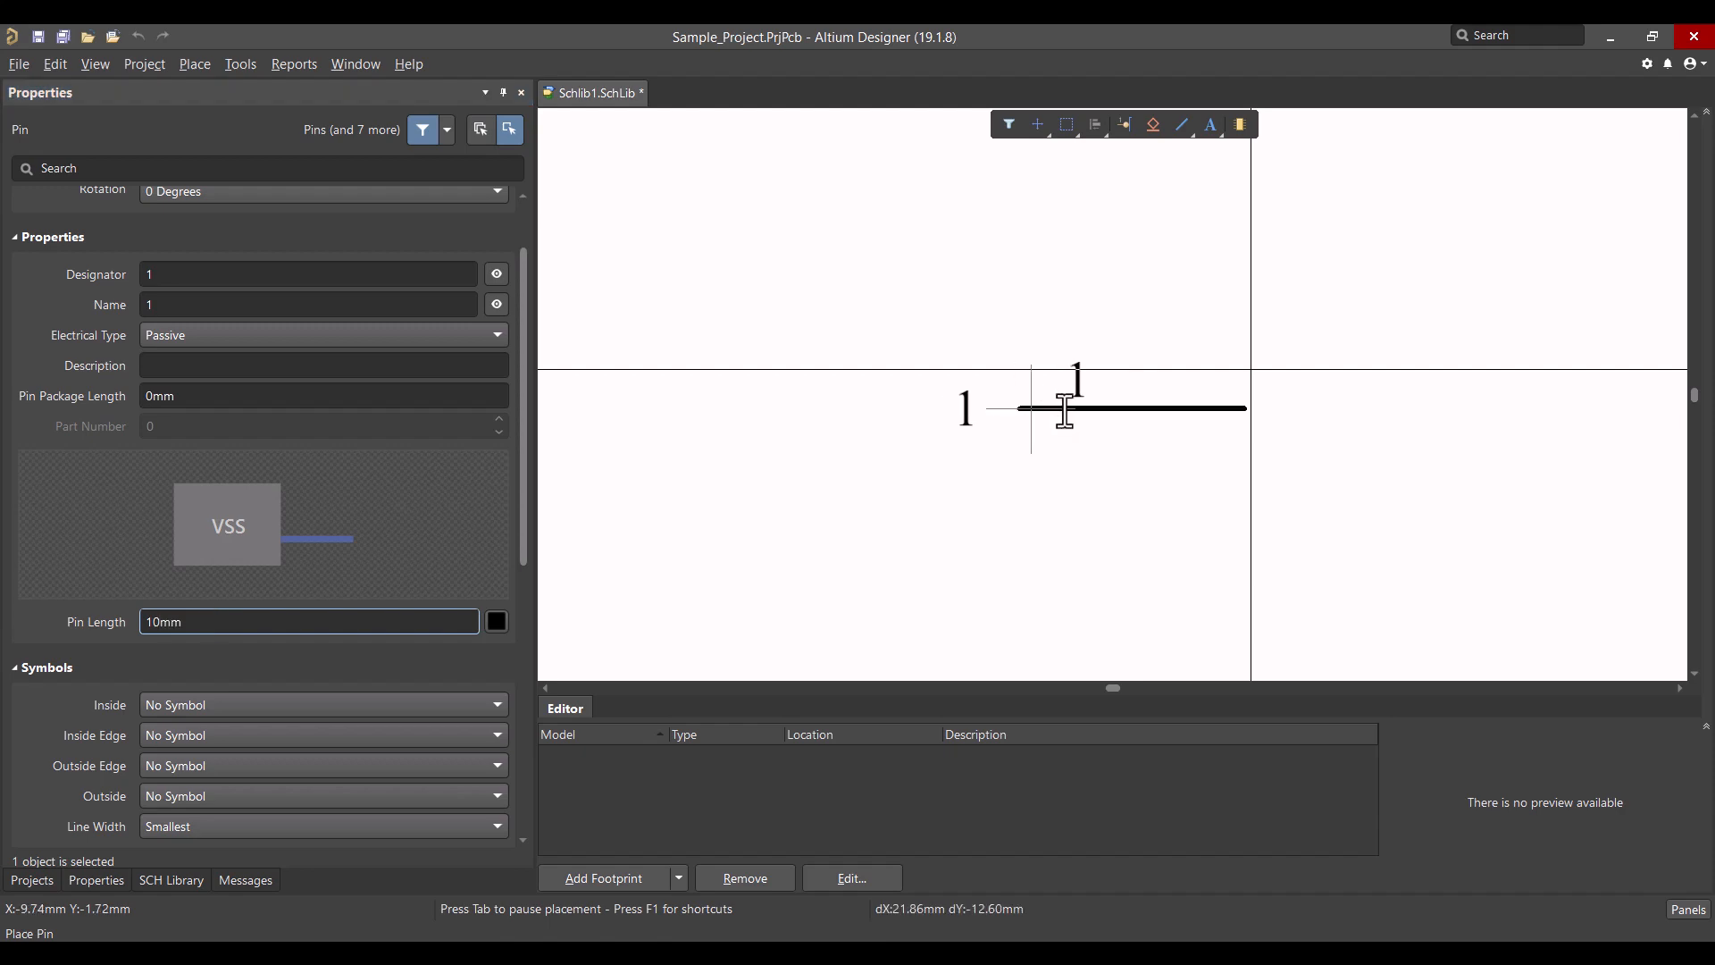
Step: Hide the pin's name, place pin 1 along the horizontal axis starting at the origin, and end pin placement
right_drag(1264, 371, 984, 396)
key(Tab)
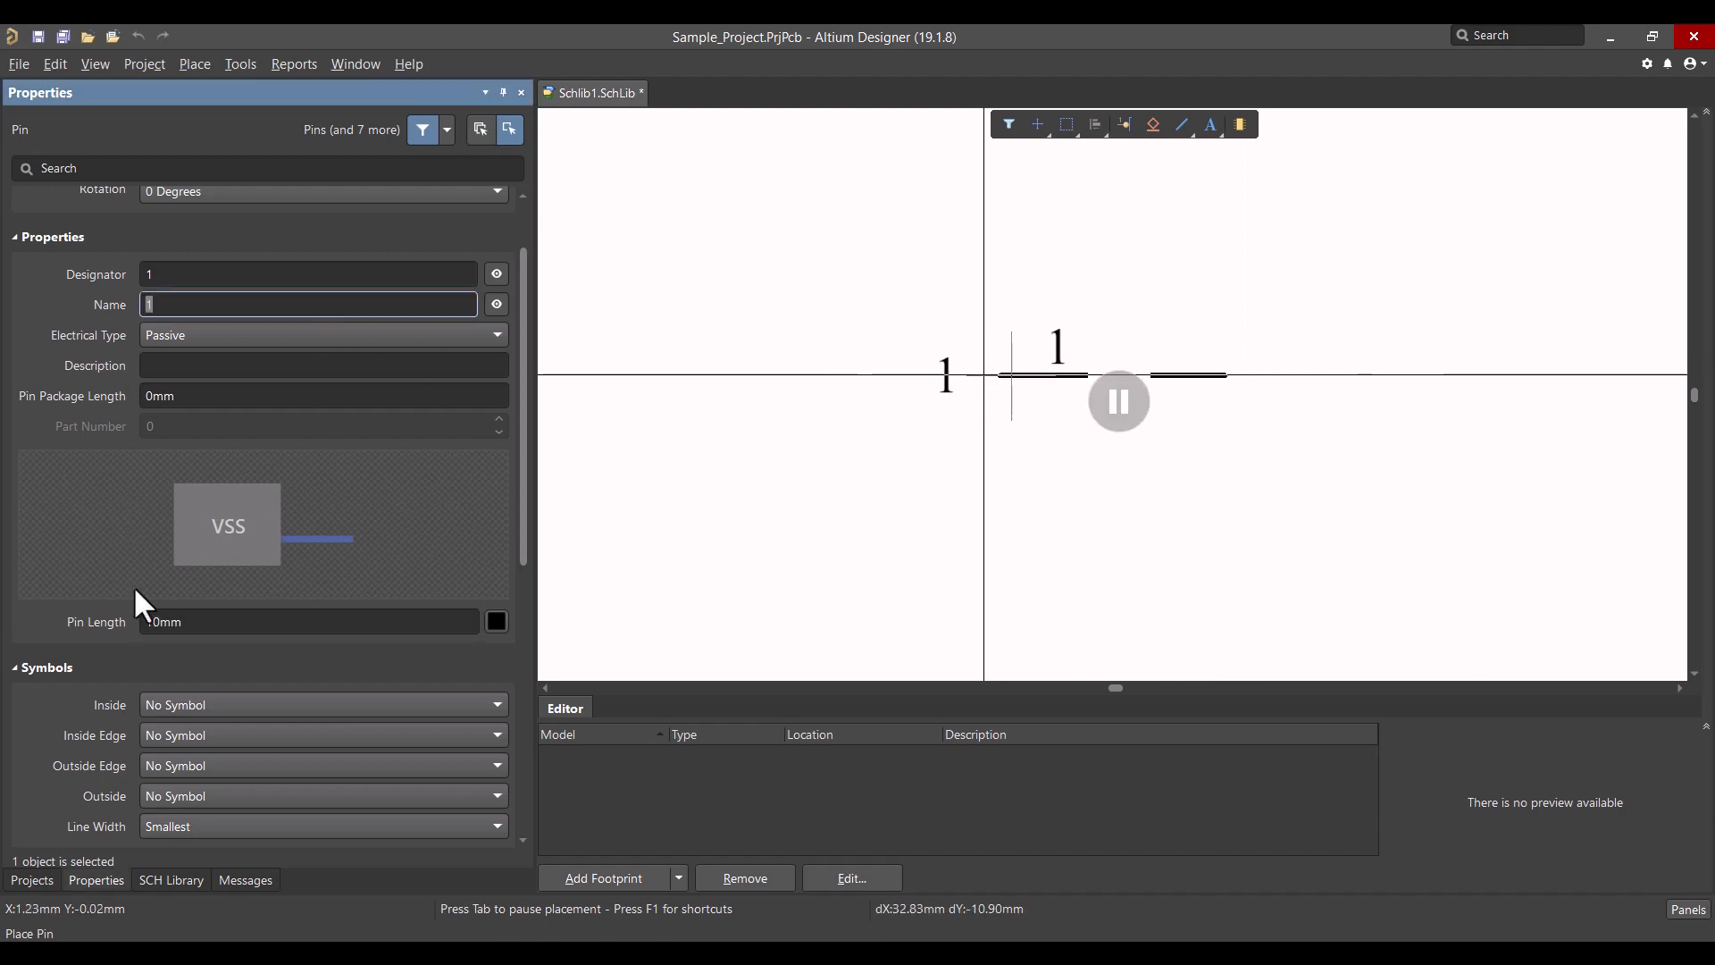
scroll(257, 438, up, 2)
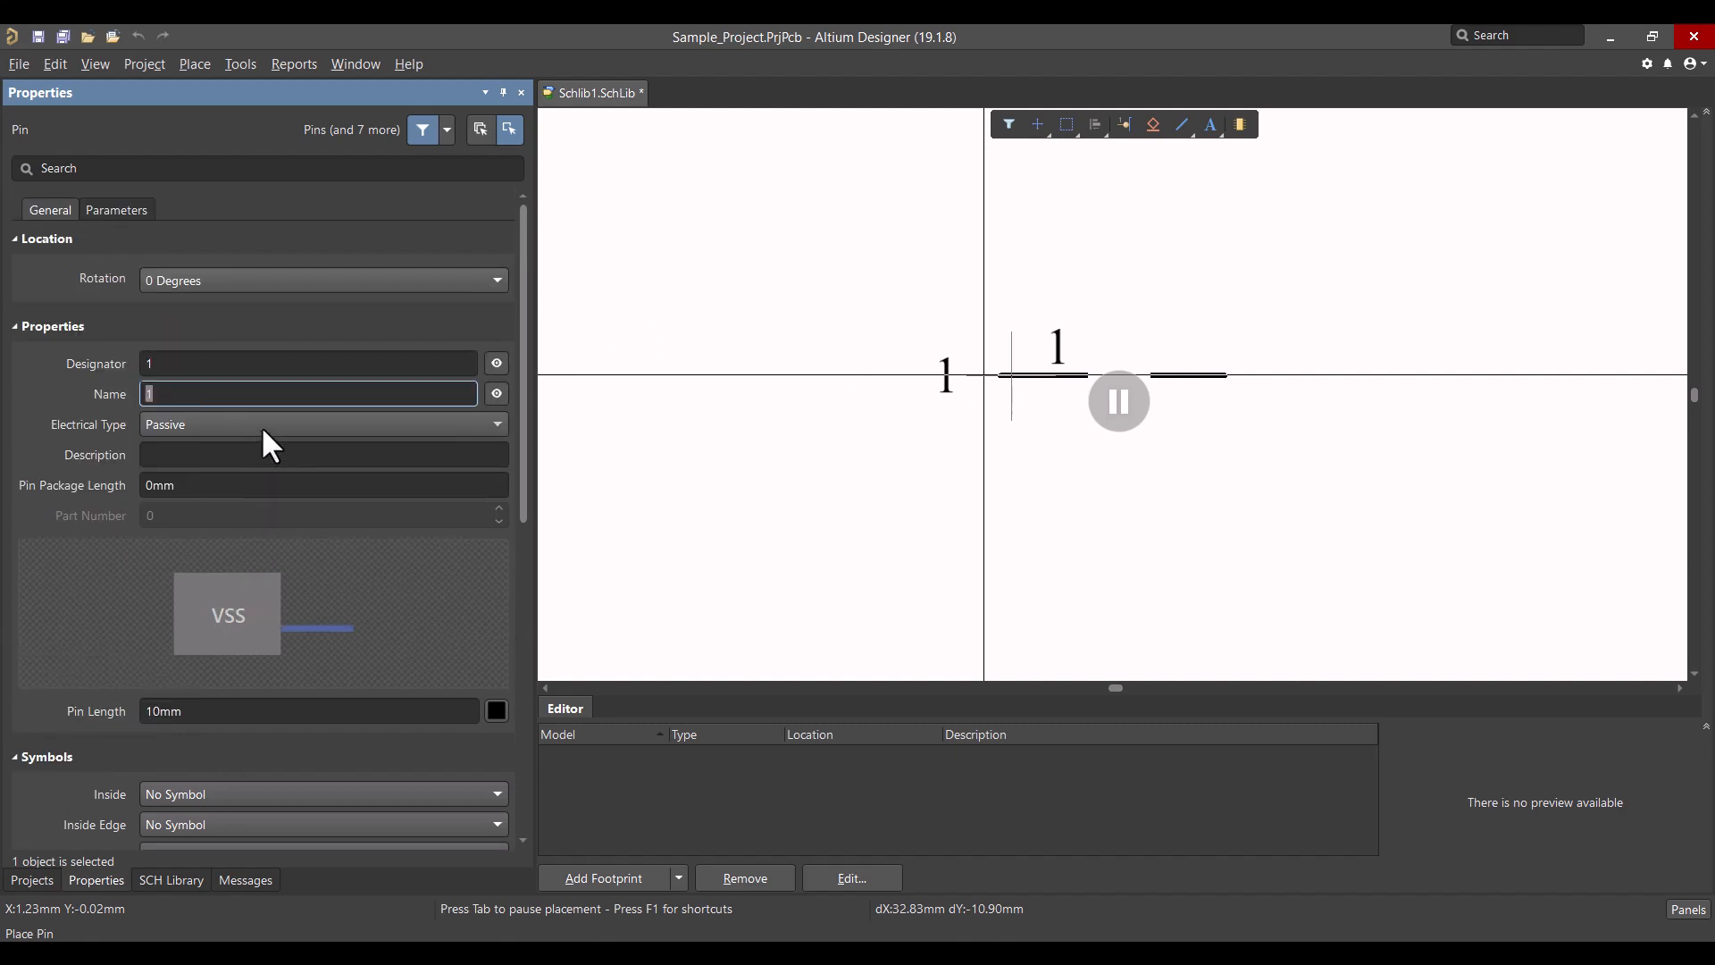
click(497, 394)
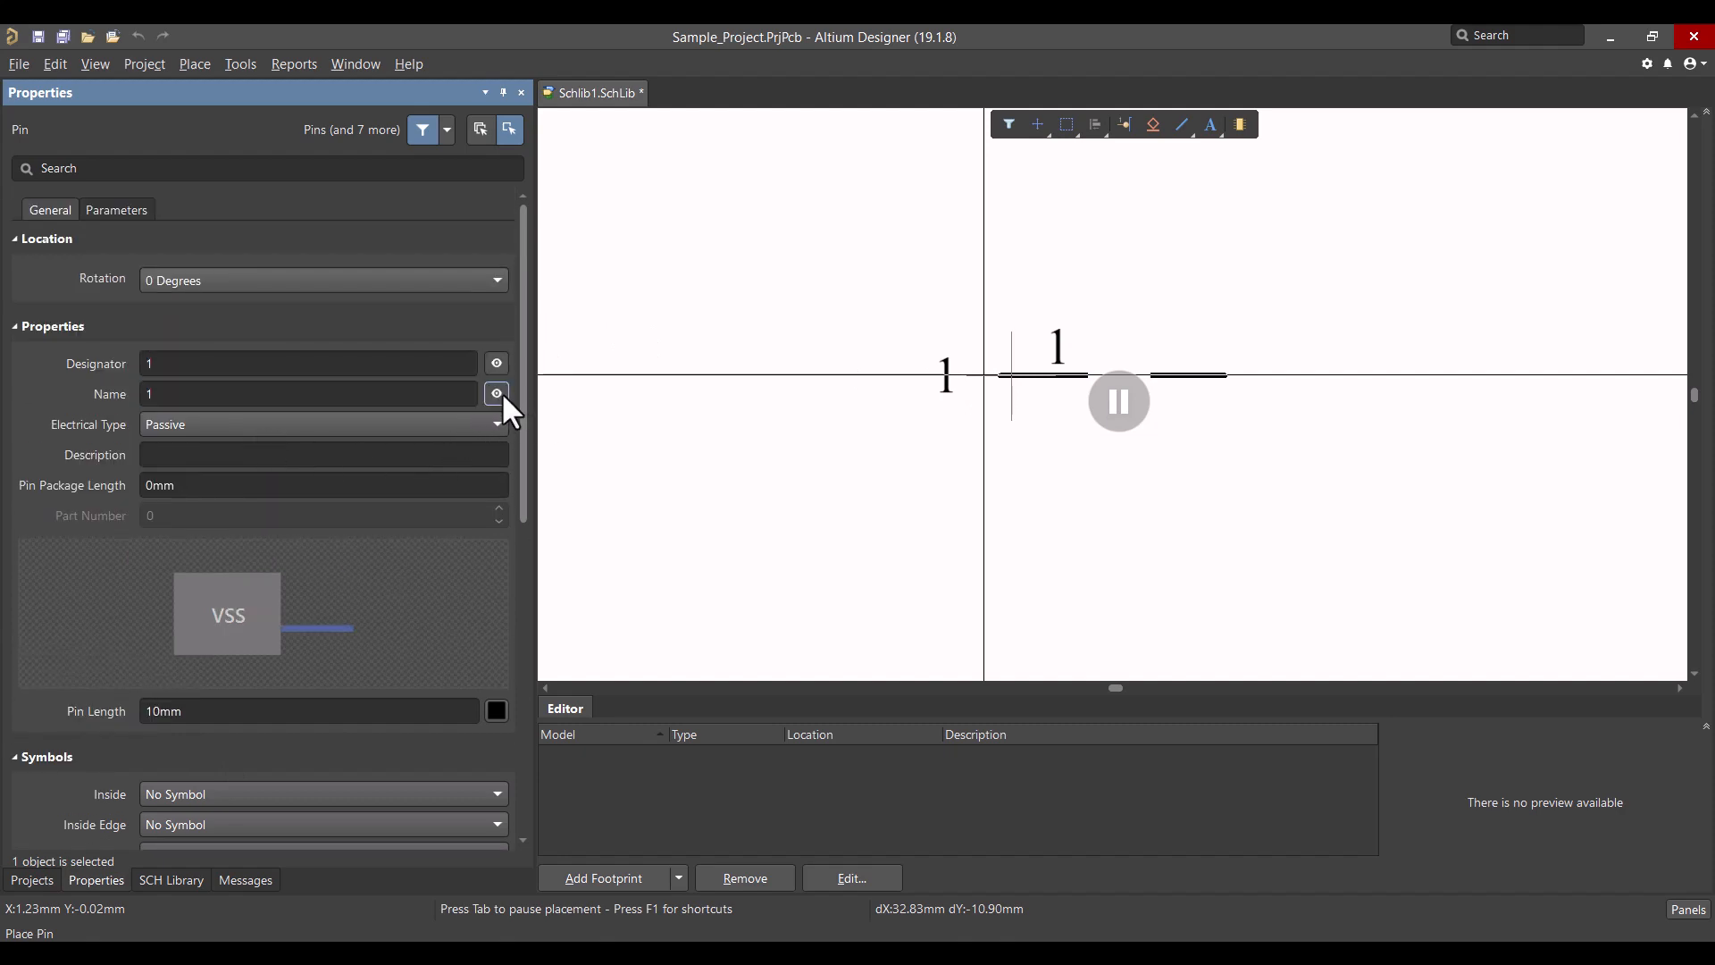
click(1112, 411)
right_drag(1009, 363, 908, 364)
middle_drag(908, 363, 908, 299)
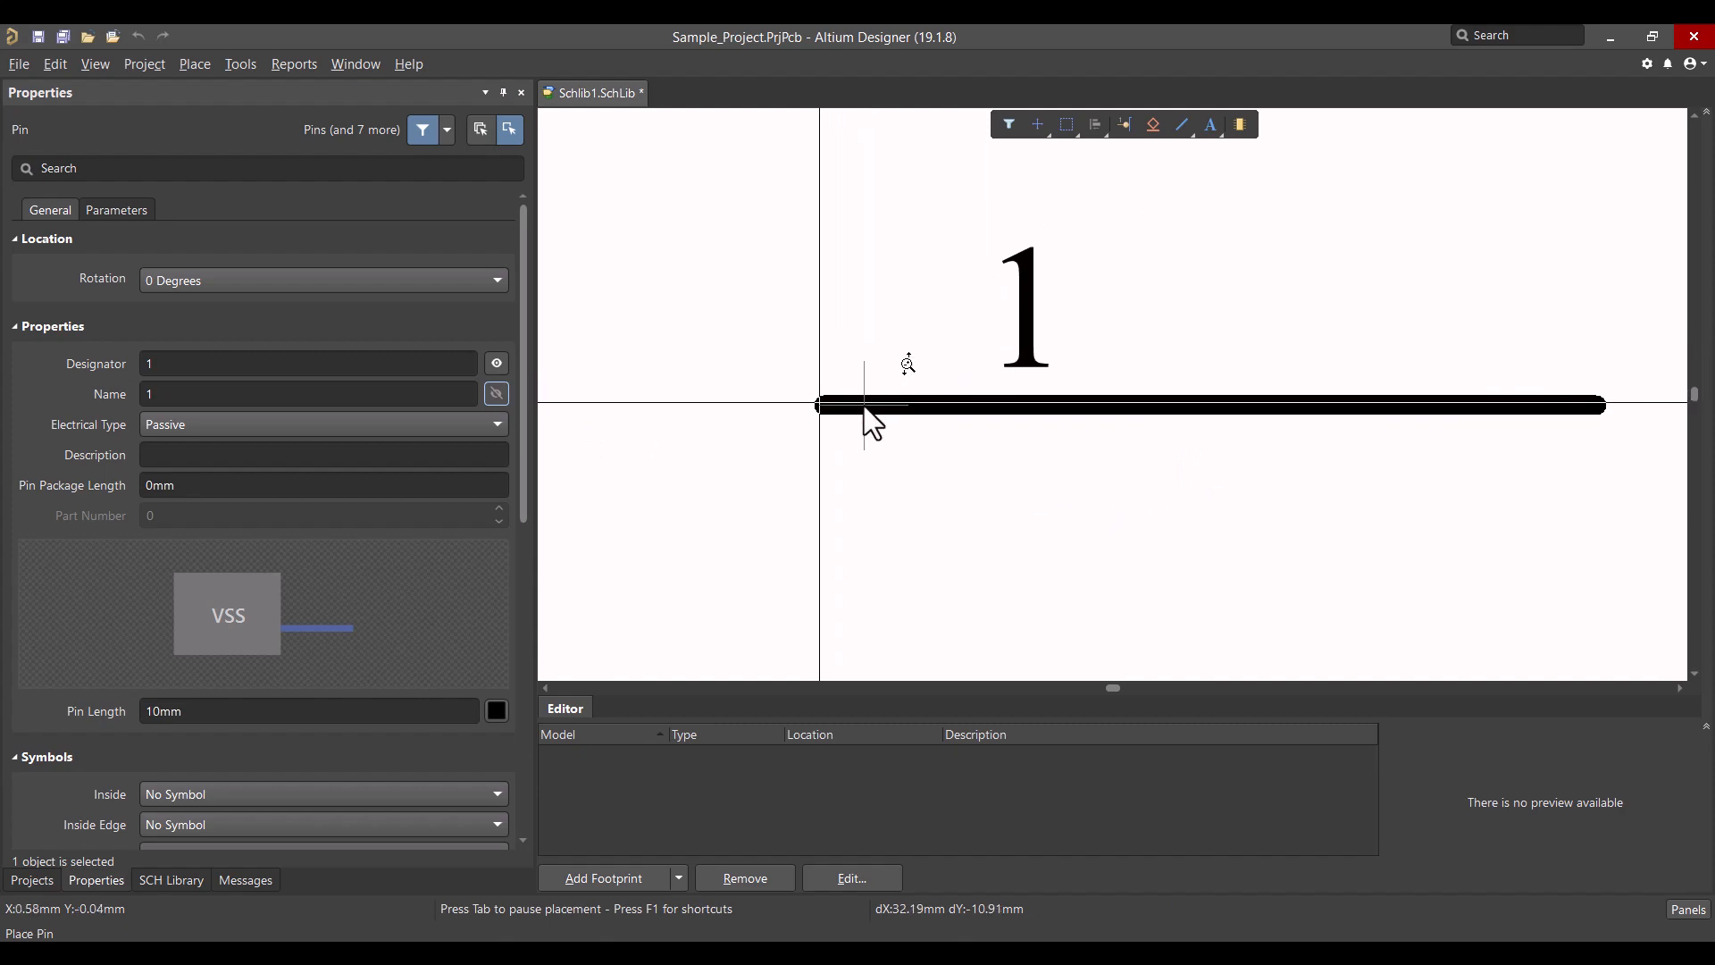
click(863, 408)
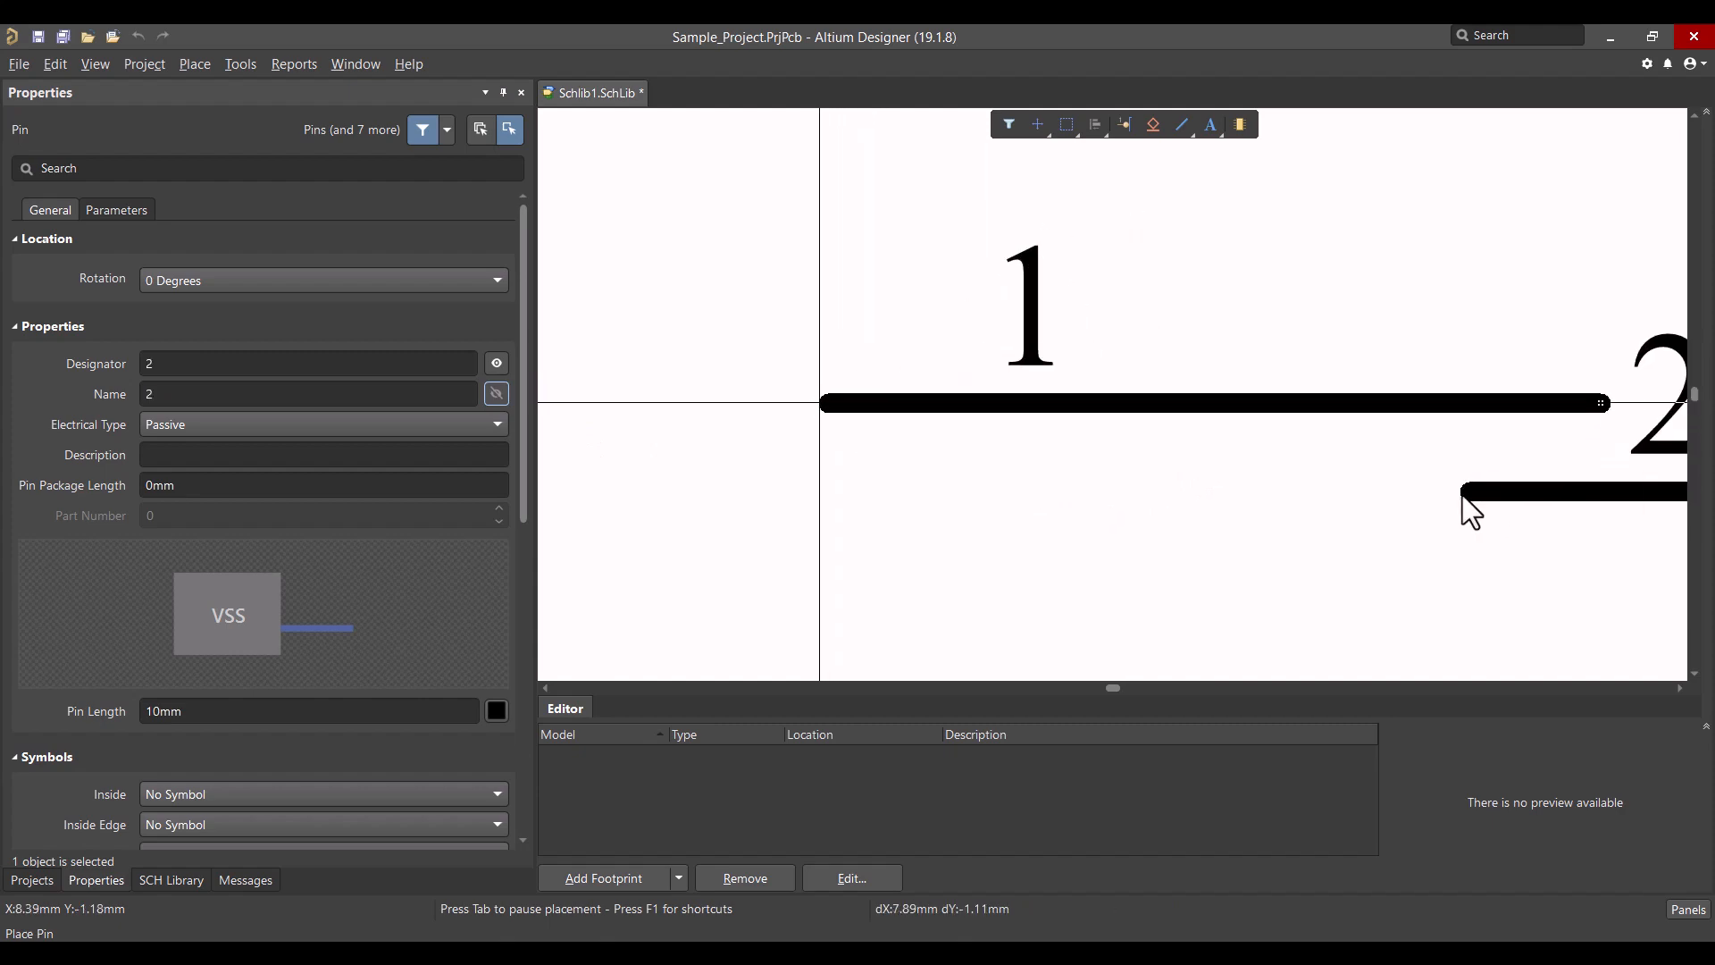
right_click(1448, 496)
right_drag(1279, 452, 1187, 444)
ctrl+scroll(1184, 444, down, 1)
key(m)
key(s)
click(1161, 590)
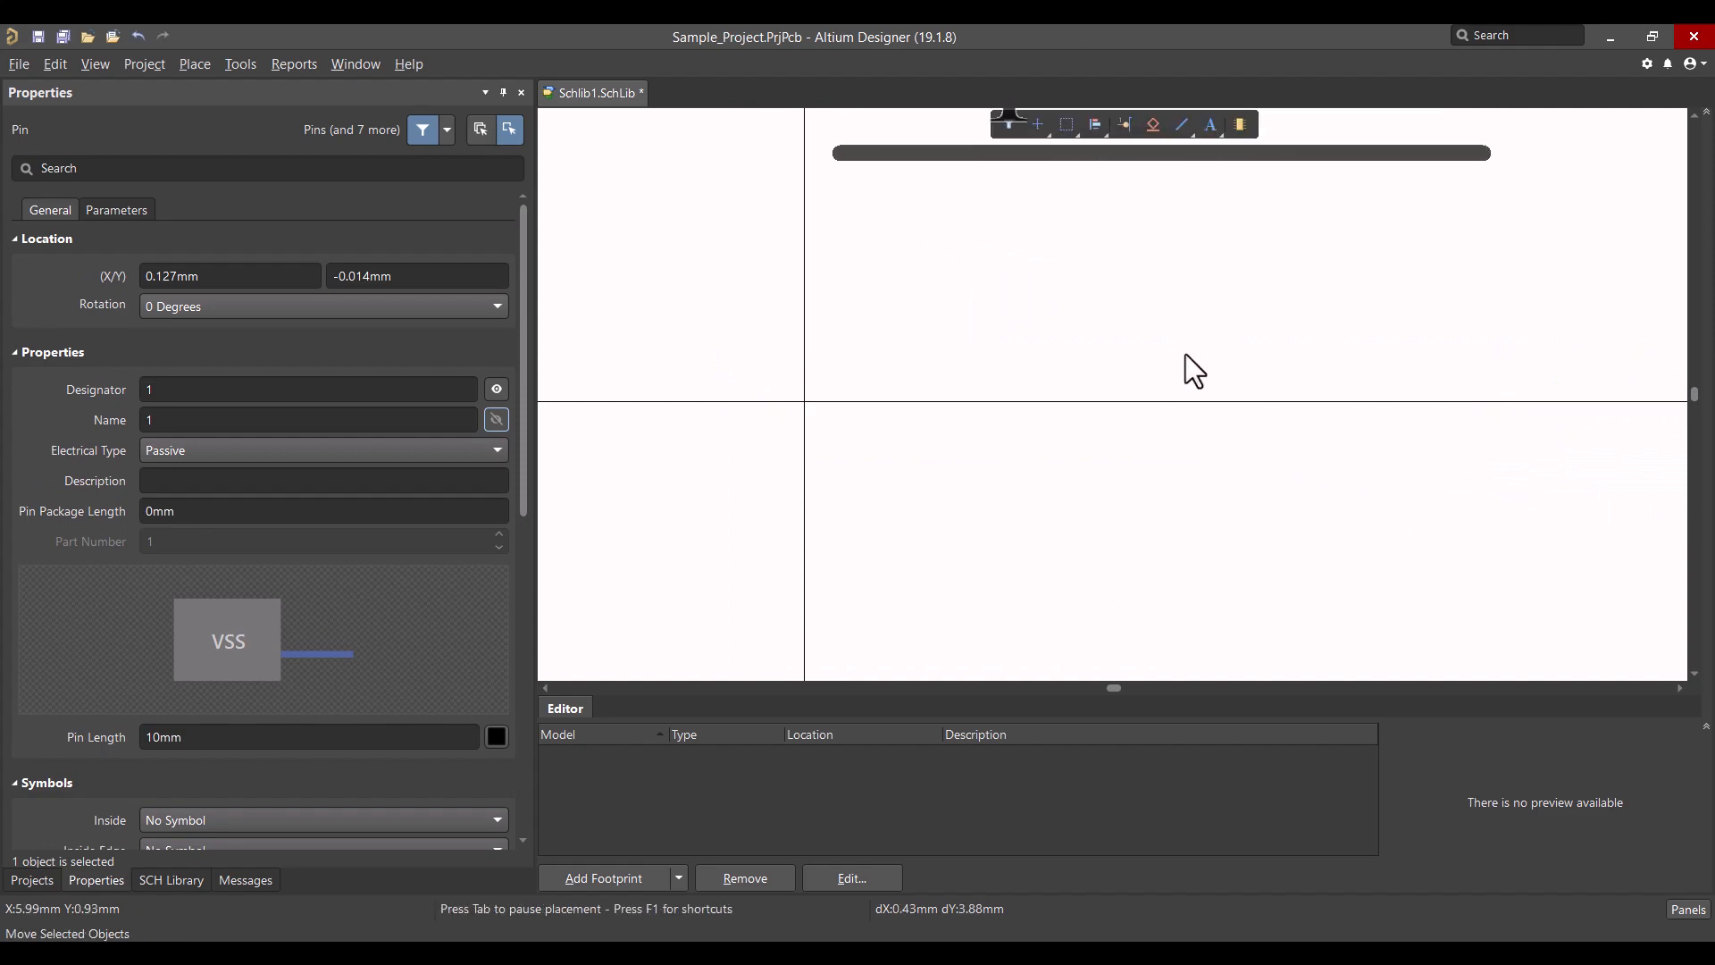
right_click(1183, 355)
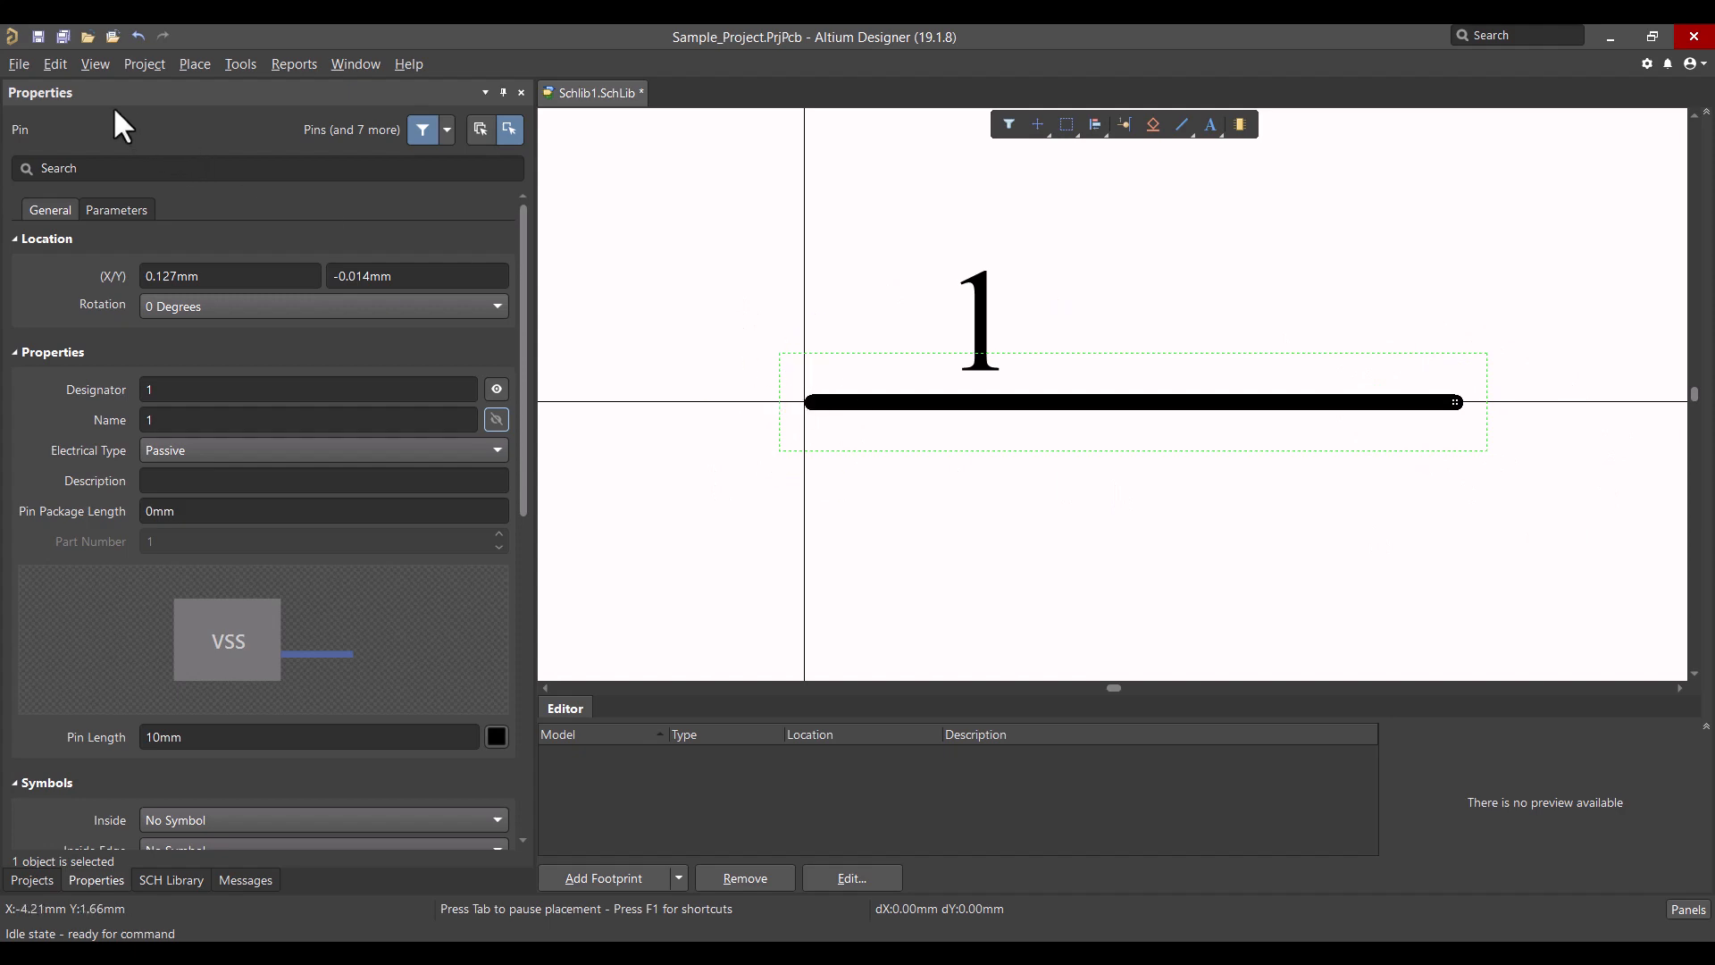
Step: Move the selected pin 1 and rotate it 180 degrees so its electrical end sits at the origin
click(64, 65)
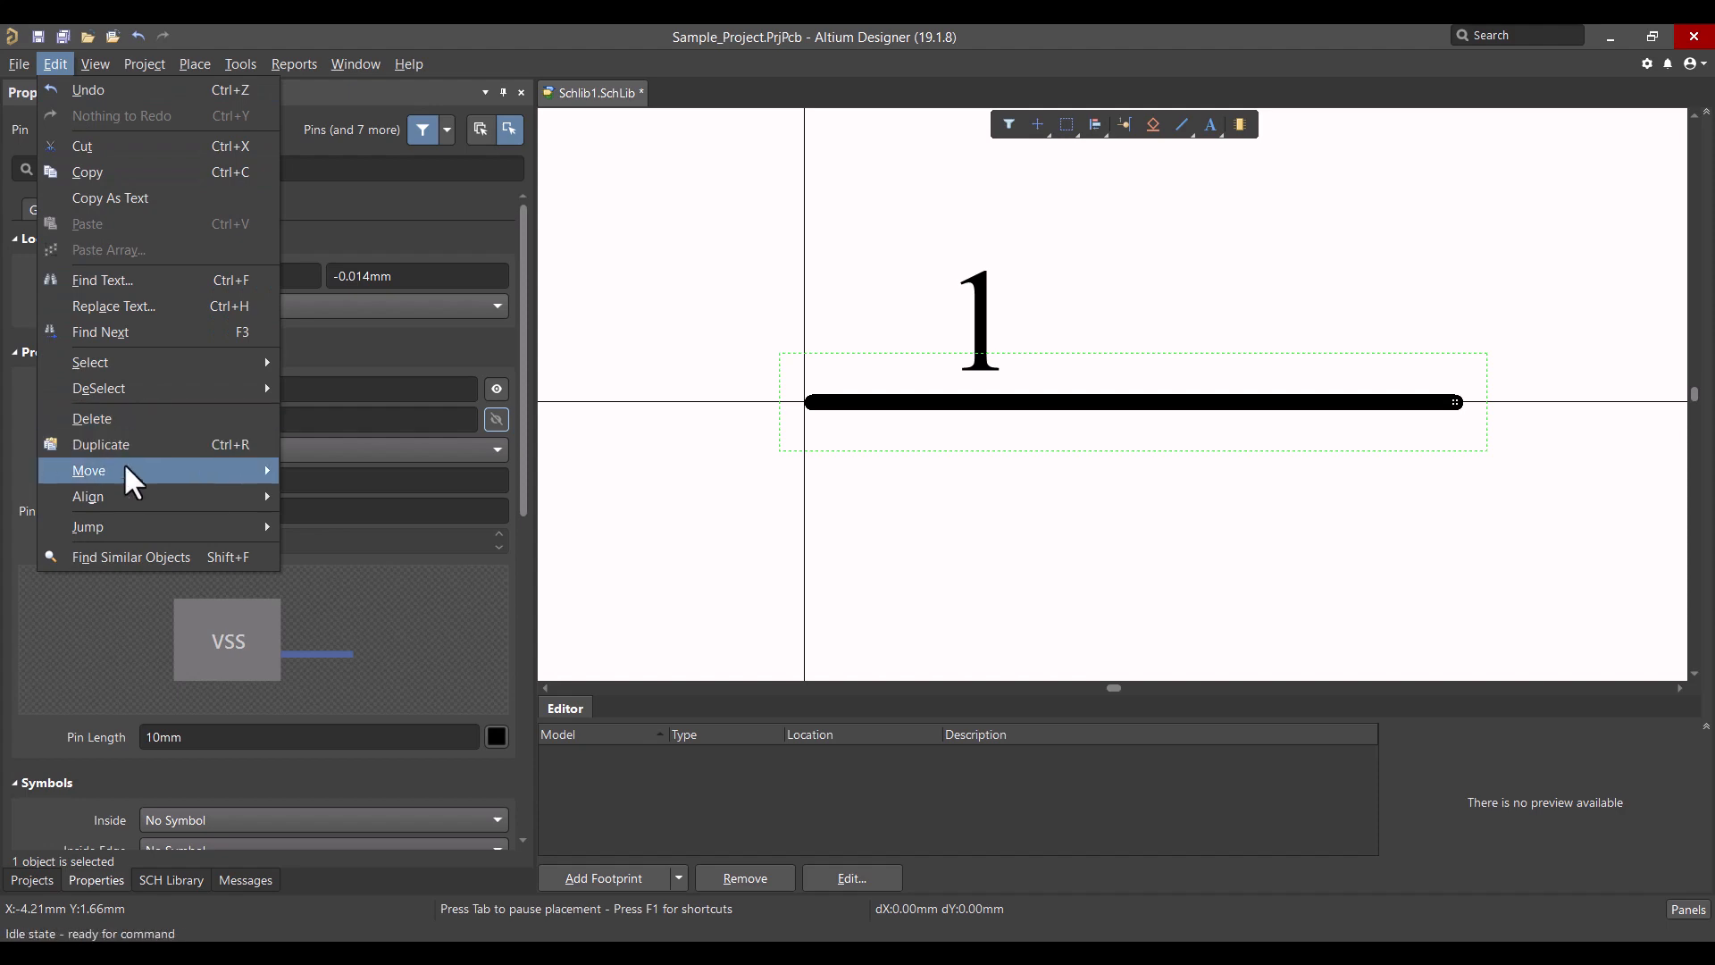
mouse_move(124, 466)
click(350, 497)
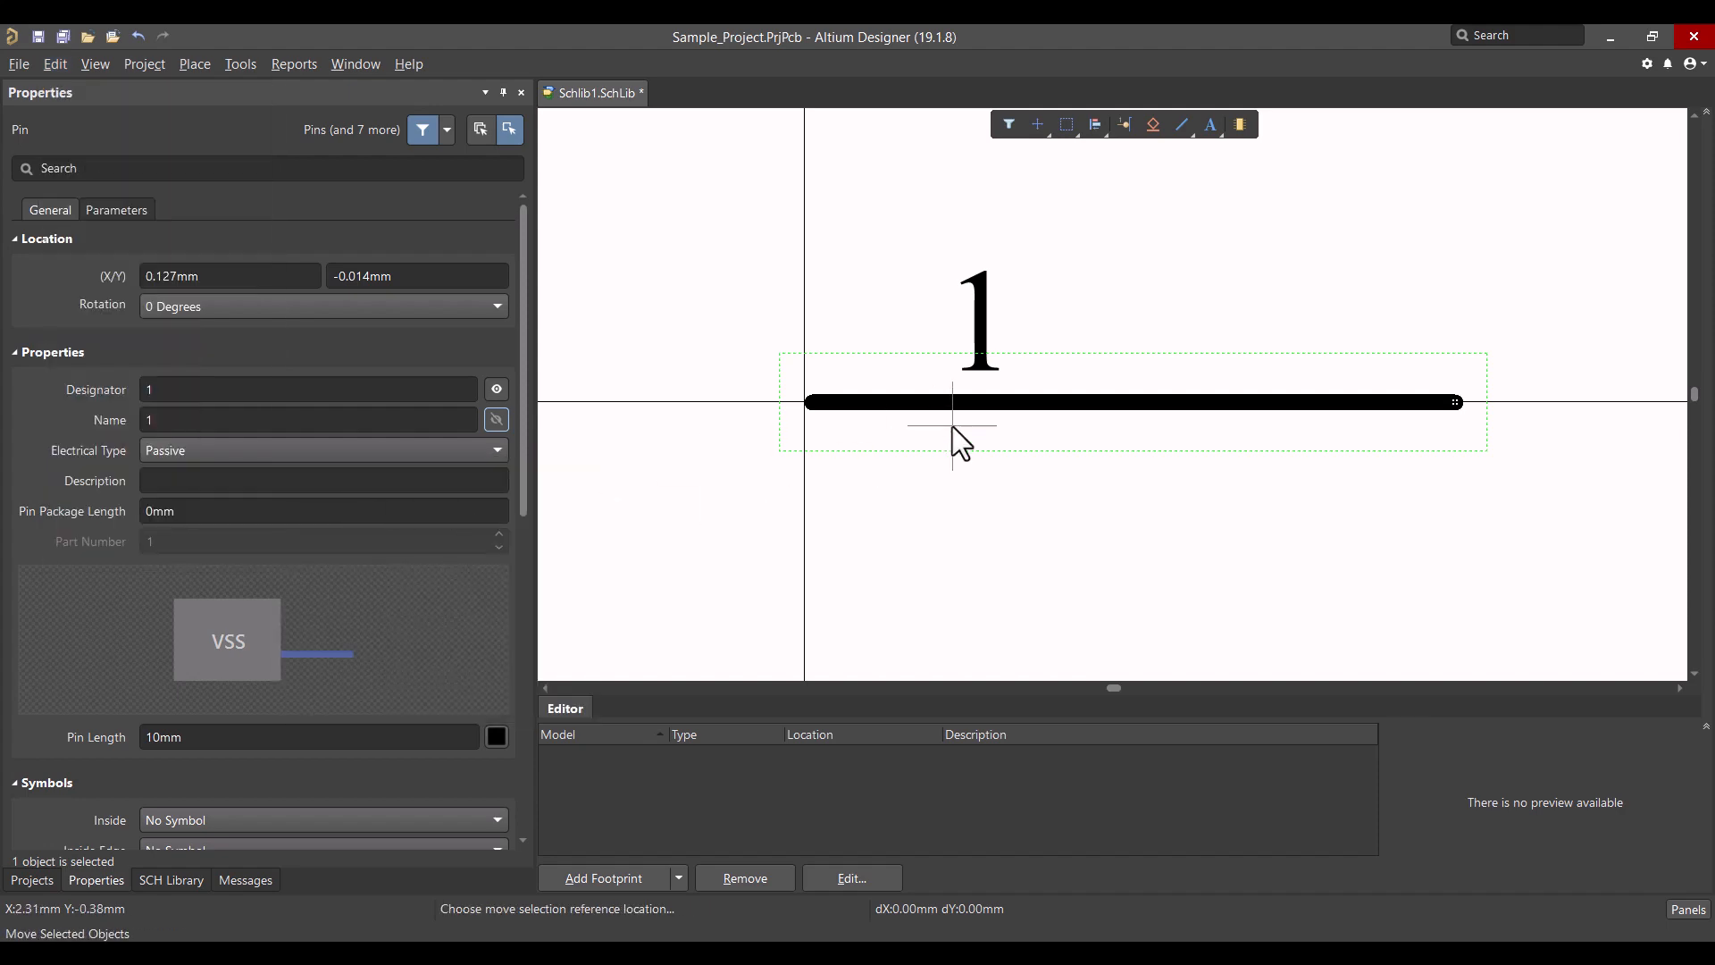
click(1421, 413)
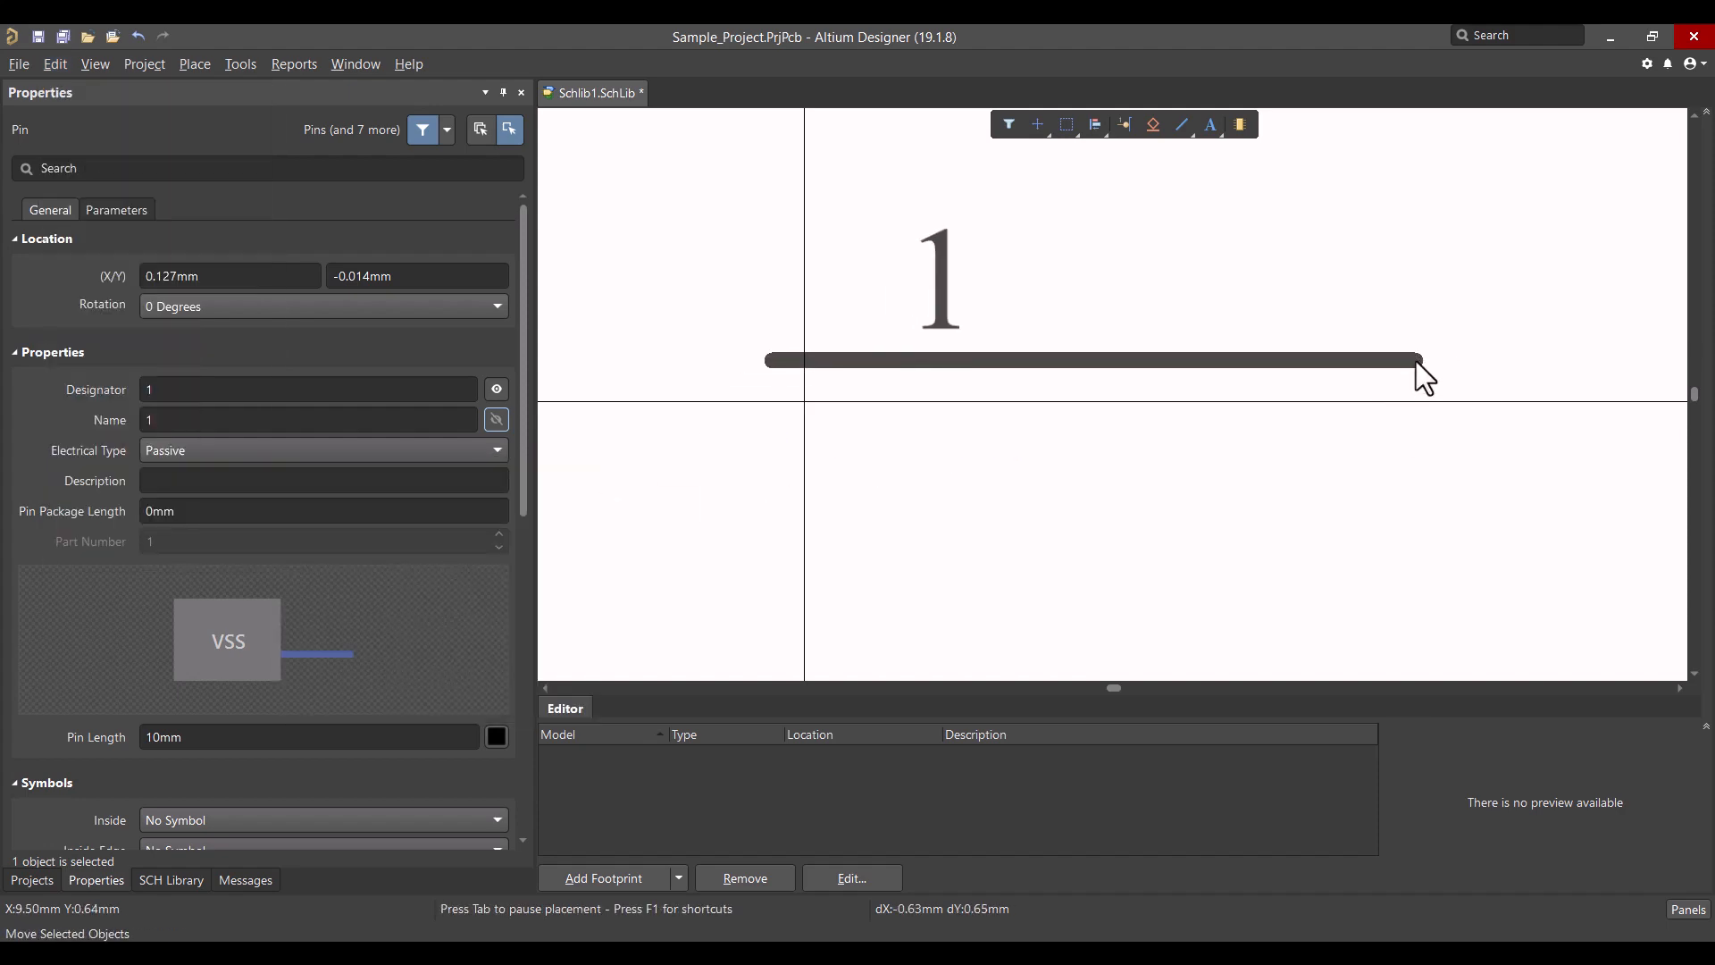
key(space)
key(space)
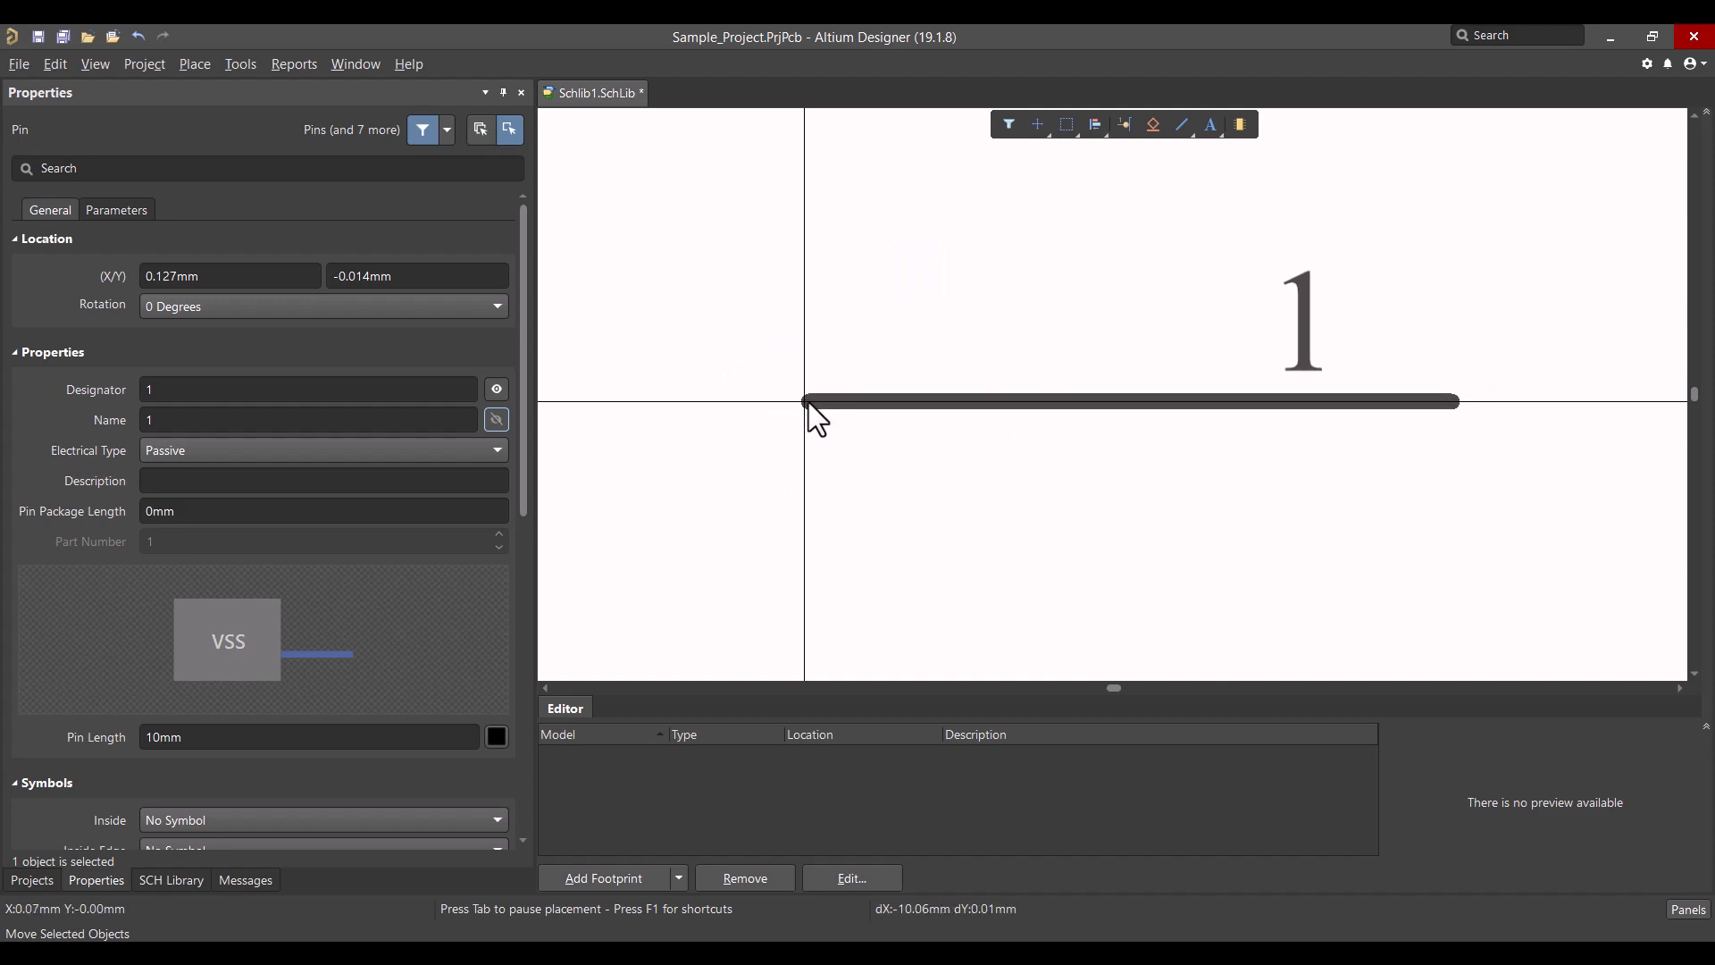
click(810, 409)
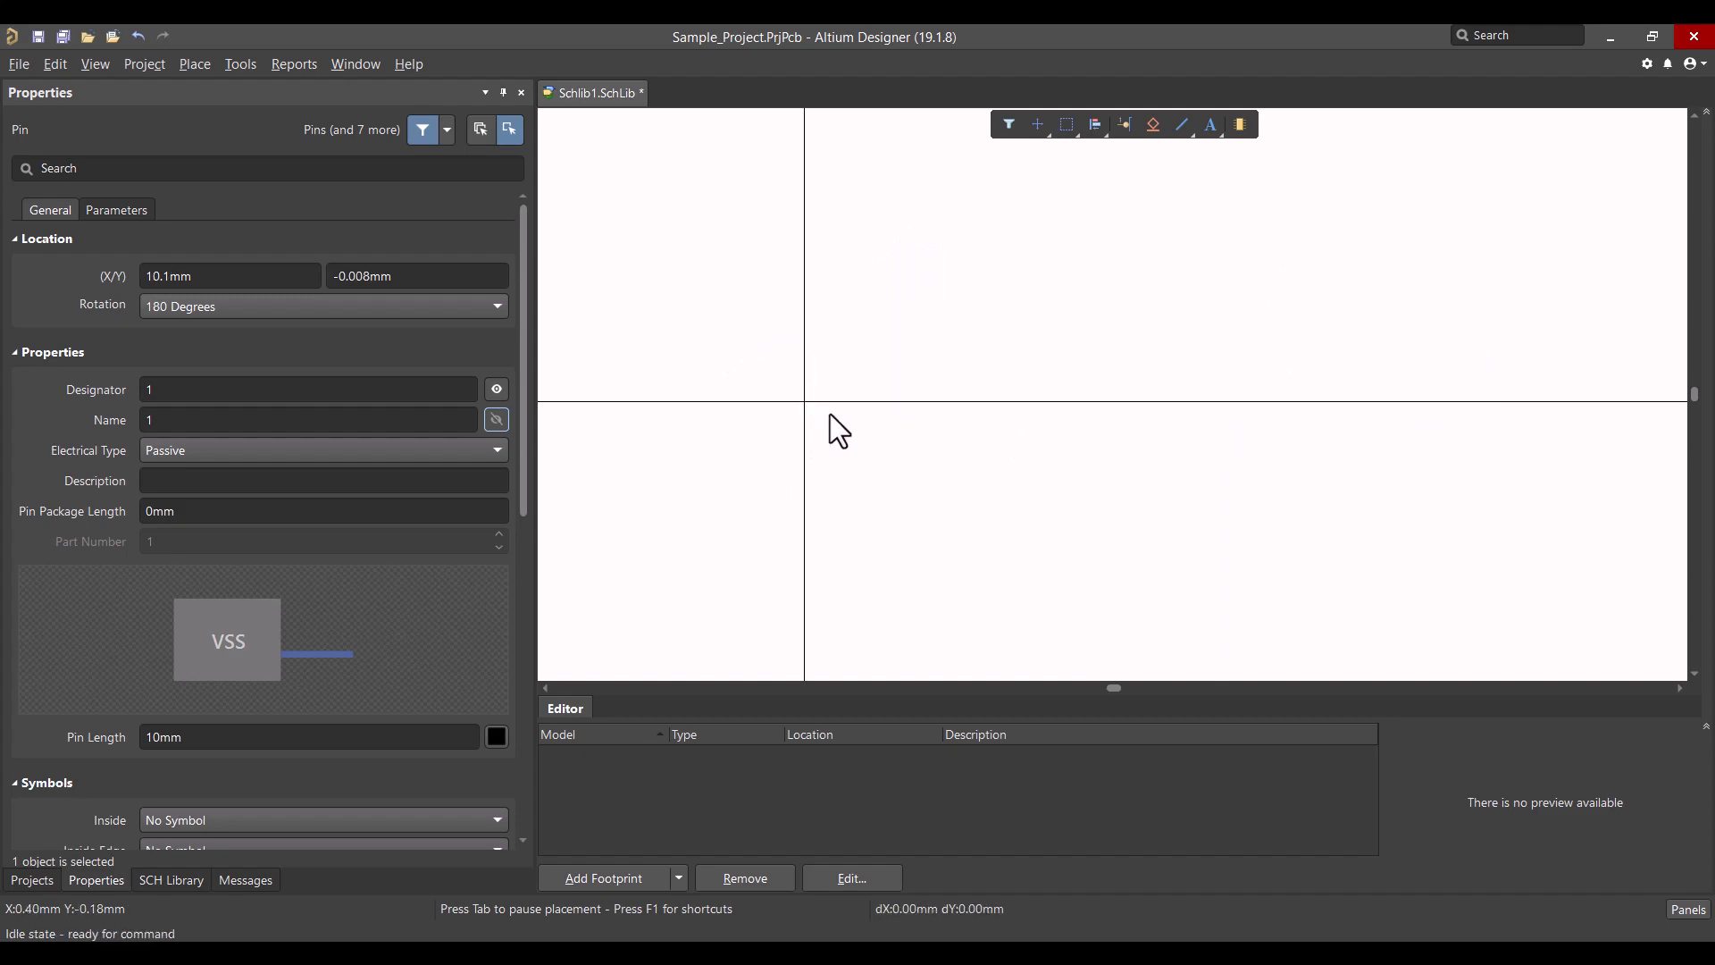
Step: Start a new line for the LED symbol beside pin 1 and set its colour to blue
ctrl+scroll(849, 437, down, 2)
ctrl+scroll(849, 437, down, 2)
ctrl+scroll(983, 499, up, 1)
right_drag(1136, 477, 981, 499)
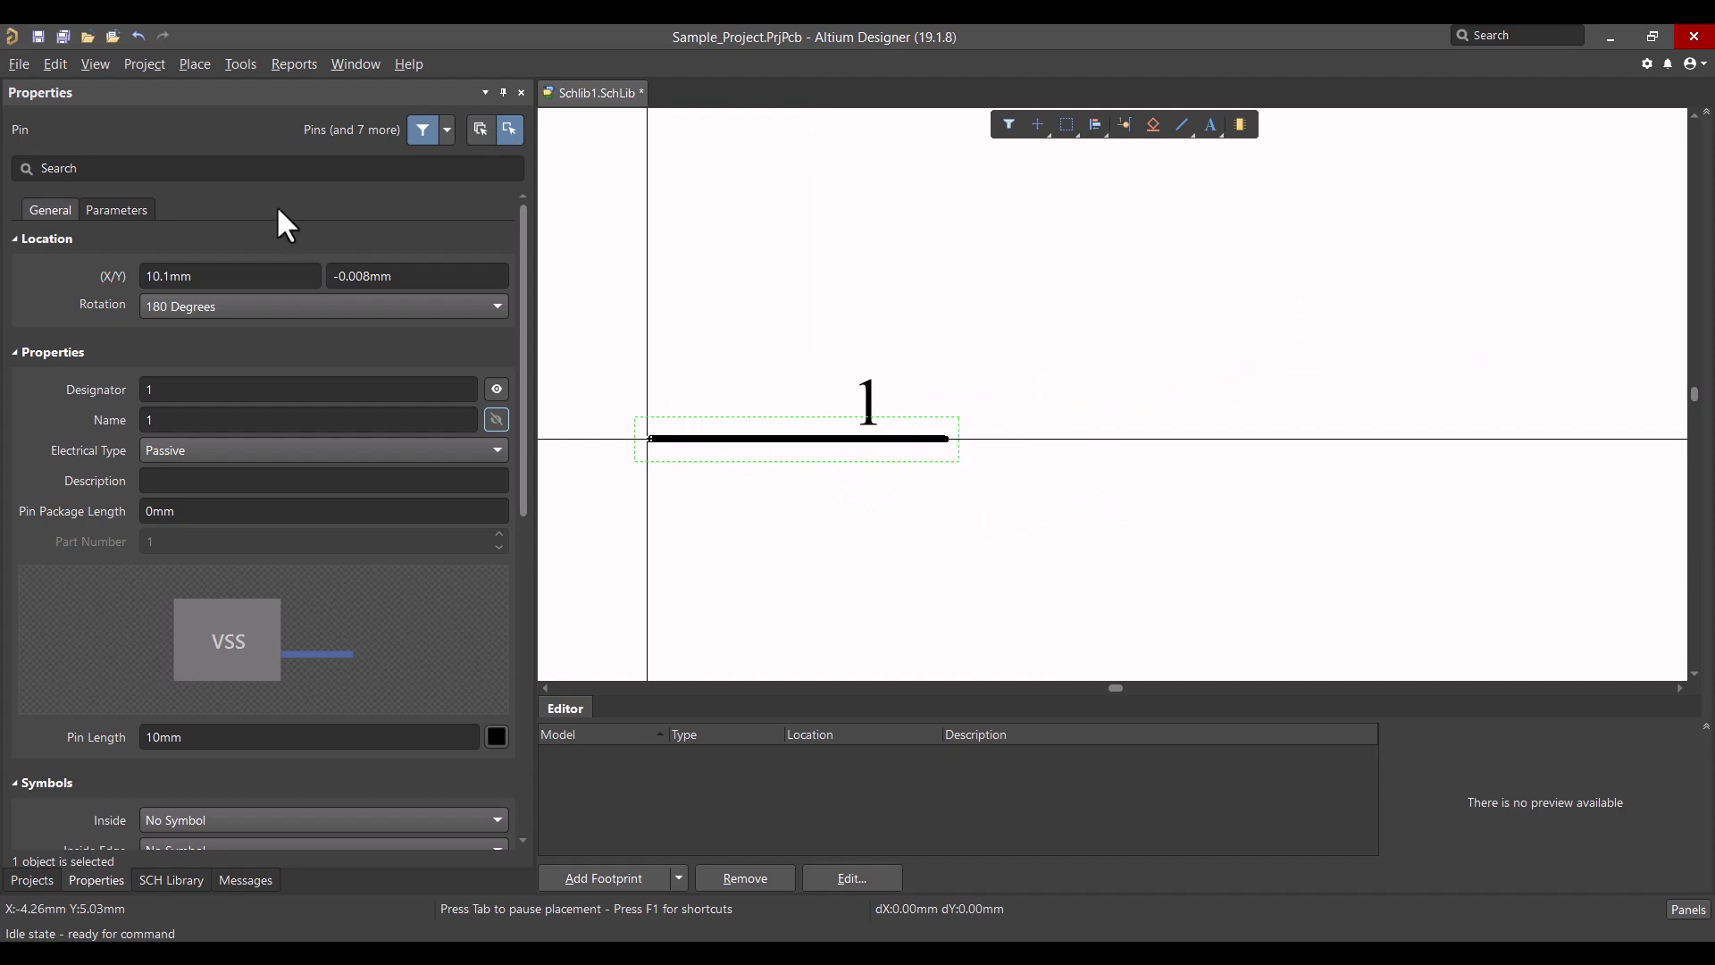
click(192, 65)
click(222, 227)
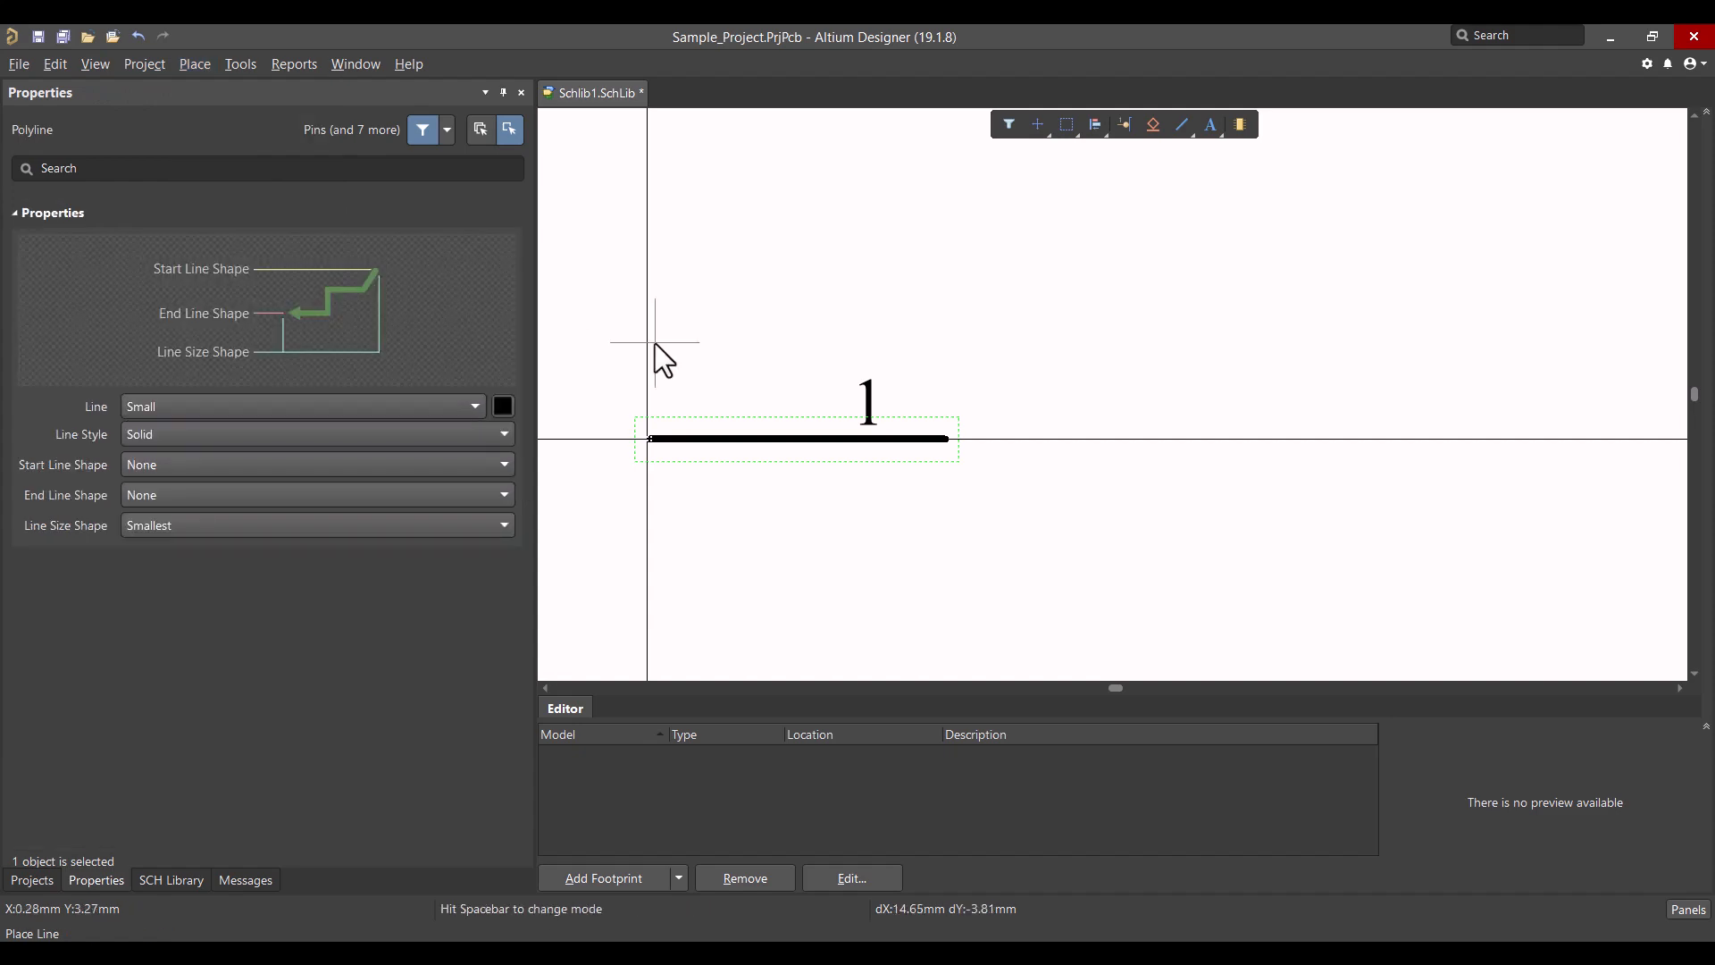
ctrl+scroll(949, 436, up, 1)
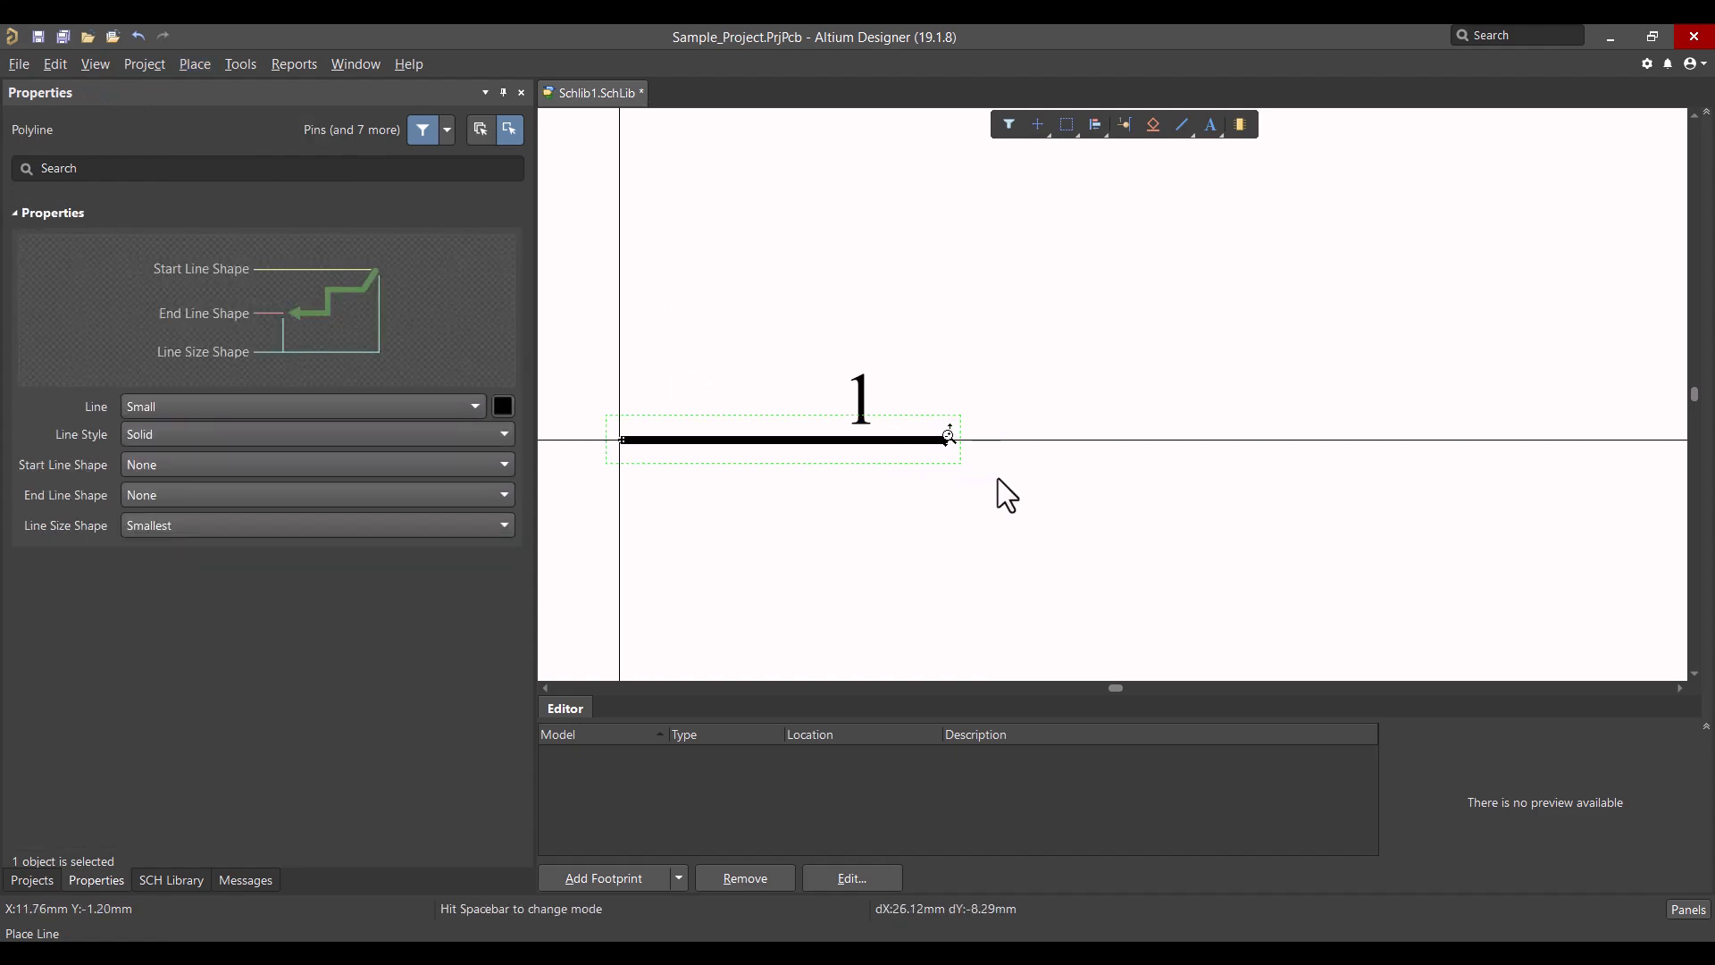
key(Tab)
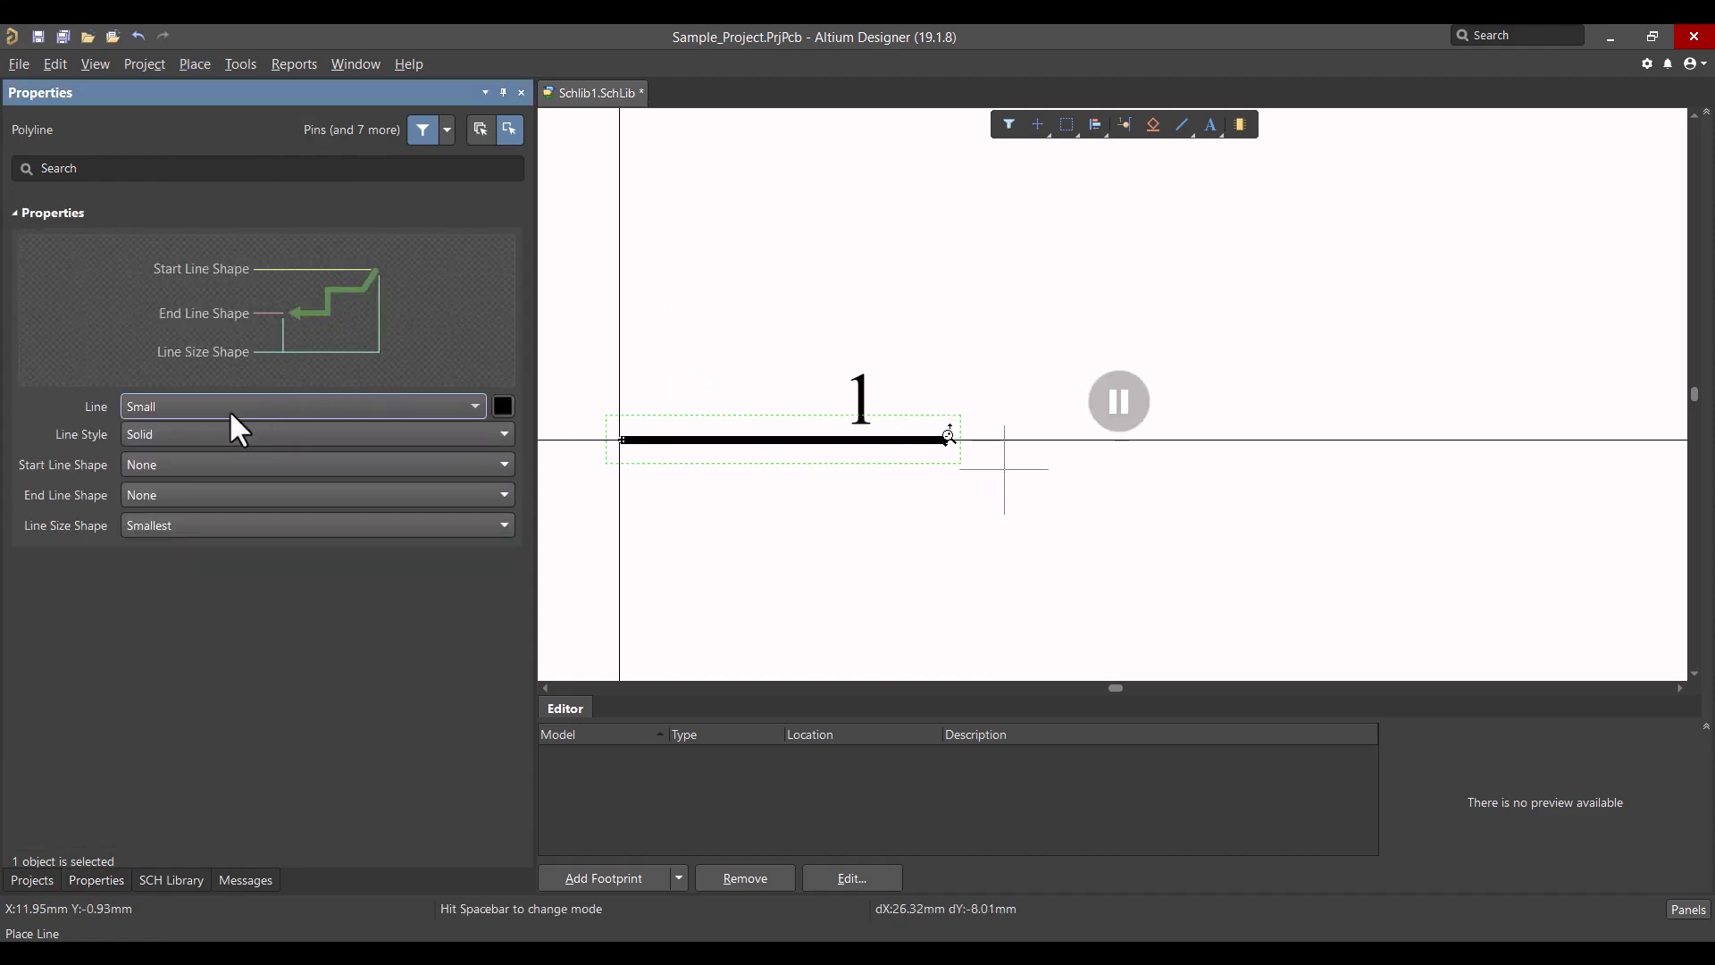
click(503, 407)
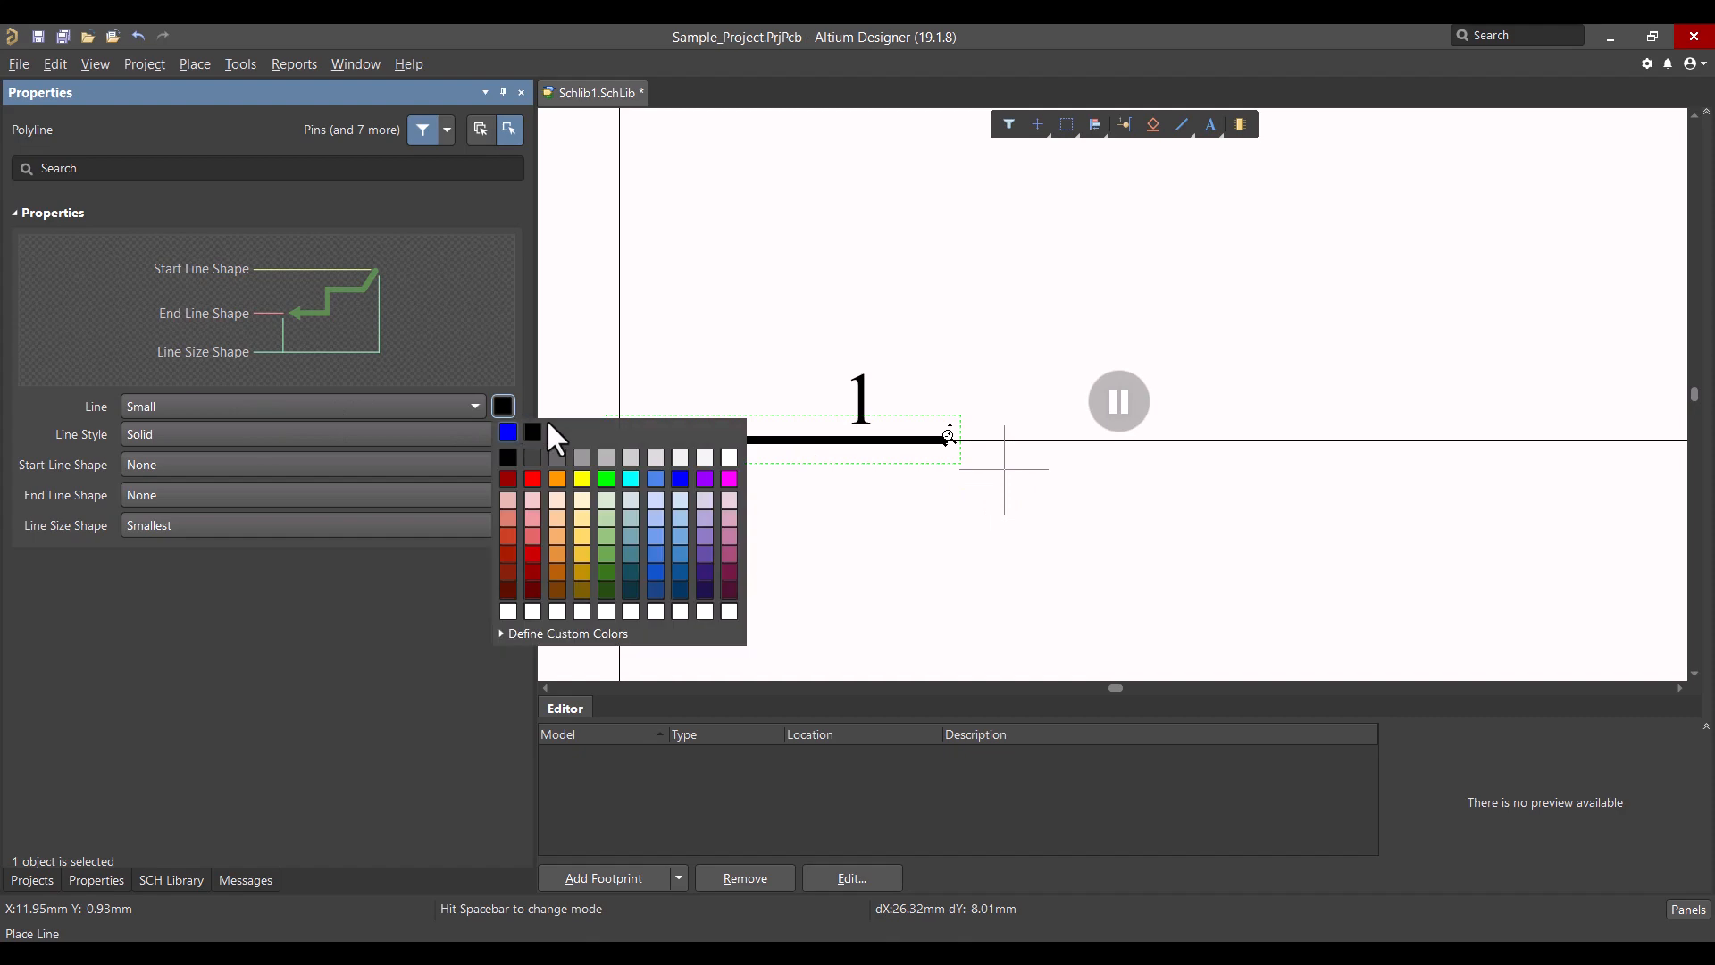
click(684, 476)
click(1108, 413)
ctrl+scroll(997, 426, up, 3)
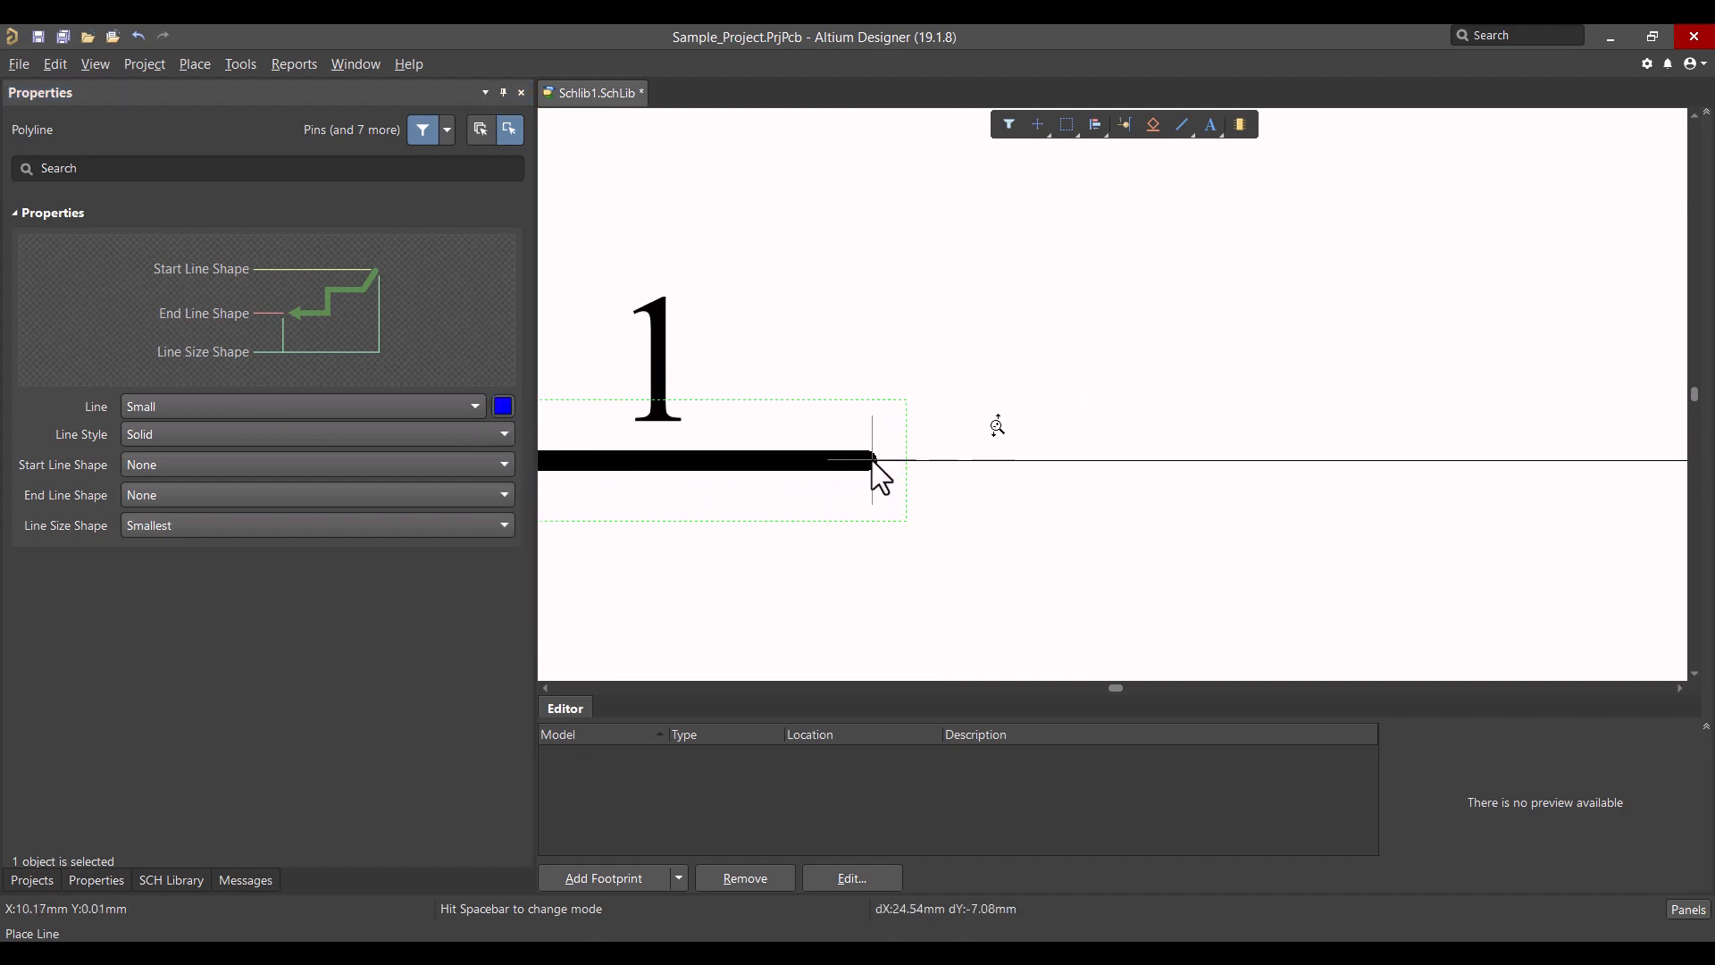
Step: Draw a horizontal blue line about 2 mm long from pin 1's inner end along the axis and end line placement
click(872, 459)
ctrl+scroll(1045, 422, down, 2)
middle_drag(1046, 436, 1052, 487)
right_drag(1056, 420, 833, 411)
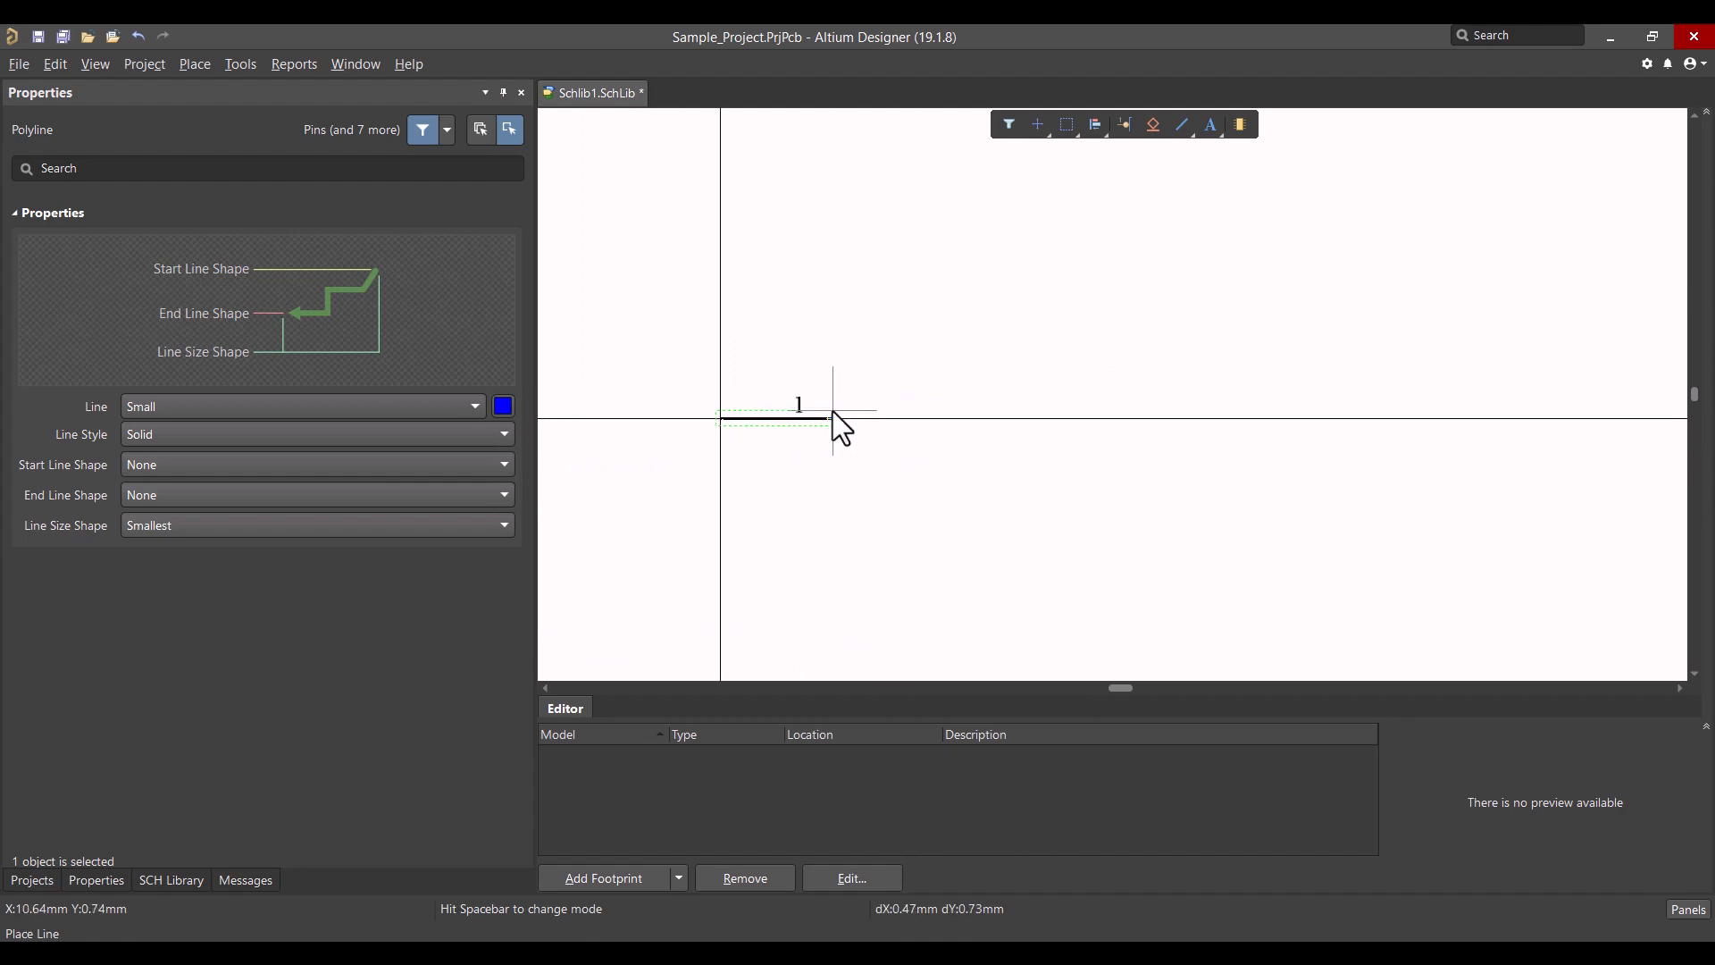
middle_drag(832, 411, 844, 358)
middle_drag(926, 452, 926, 434)
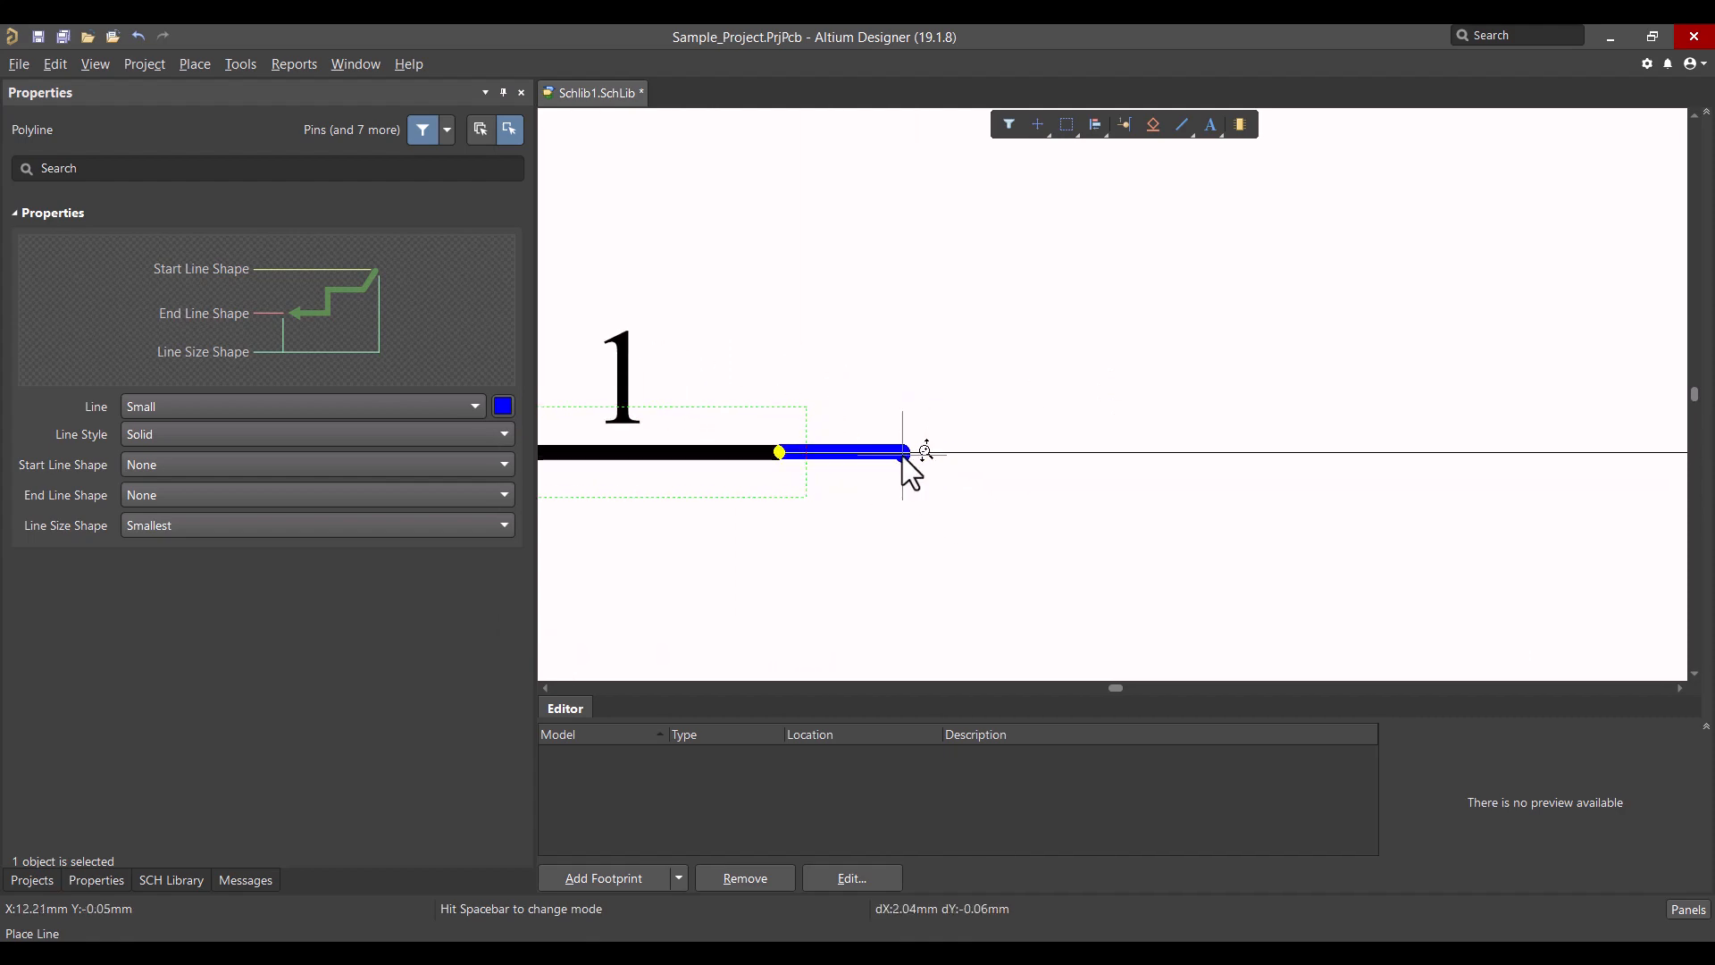
click(904, 454)
right_click(921, 454)
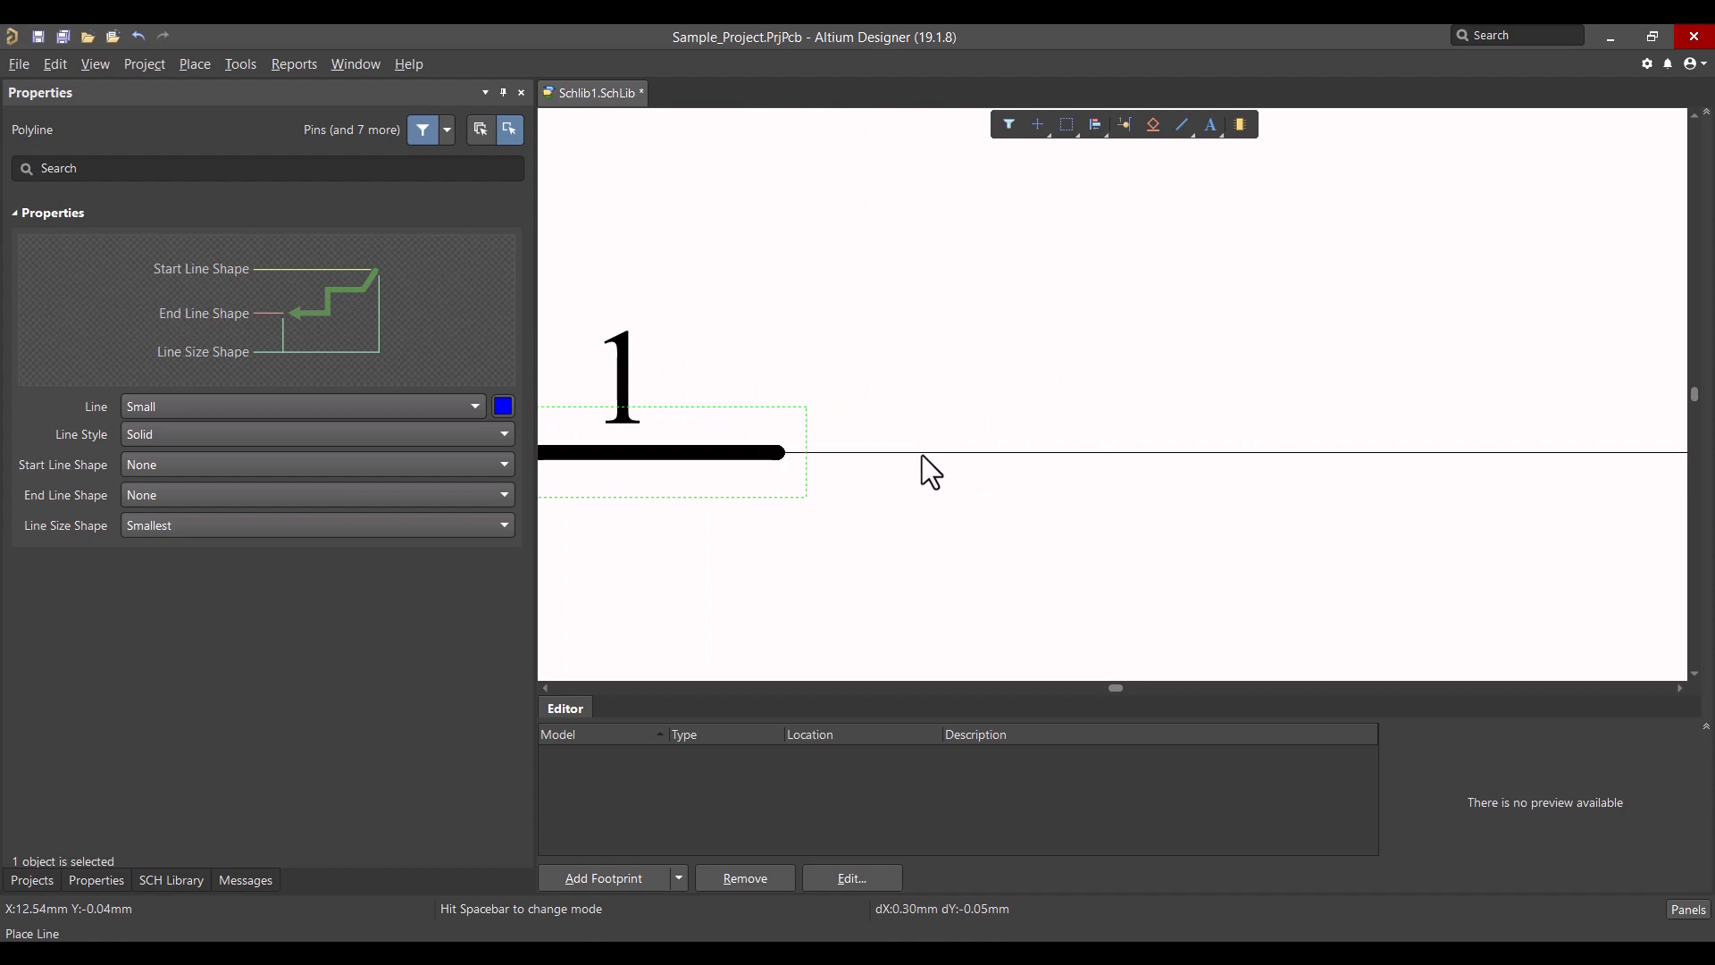
right_click(922, 455)
Step: Shift the short blue line slightly so it lines up with pin 1's inner end
right_drag(885, 505, 841, 498)
middle_drag(842, 497, 762, 484)
ctrl+scroll(796, 451, up, 2)
drag(819, 438, 807, 432)
right_drag(902, 376, 1014, 393)
middle_drag(1014, 393, 1013, 400)
right_drag(989, 458, 1068, 464)
middle_drag(1067, 464, 1065, 467)
right_drag(1065, 466, 923, 478)
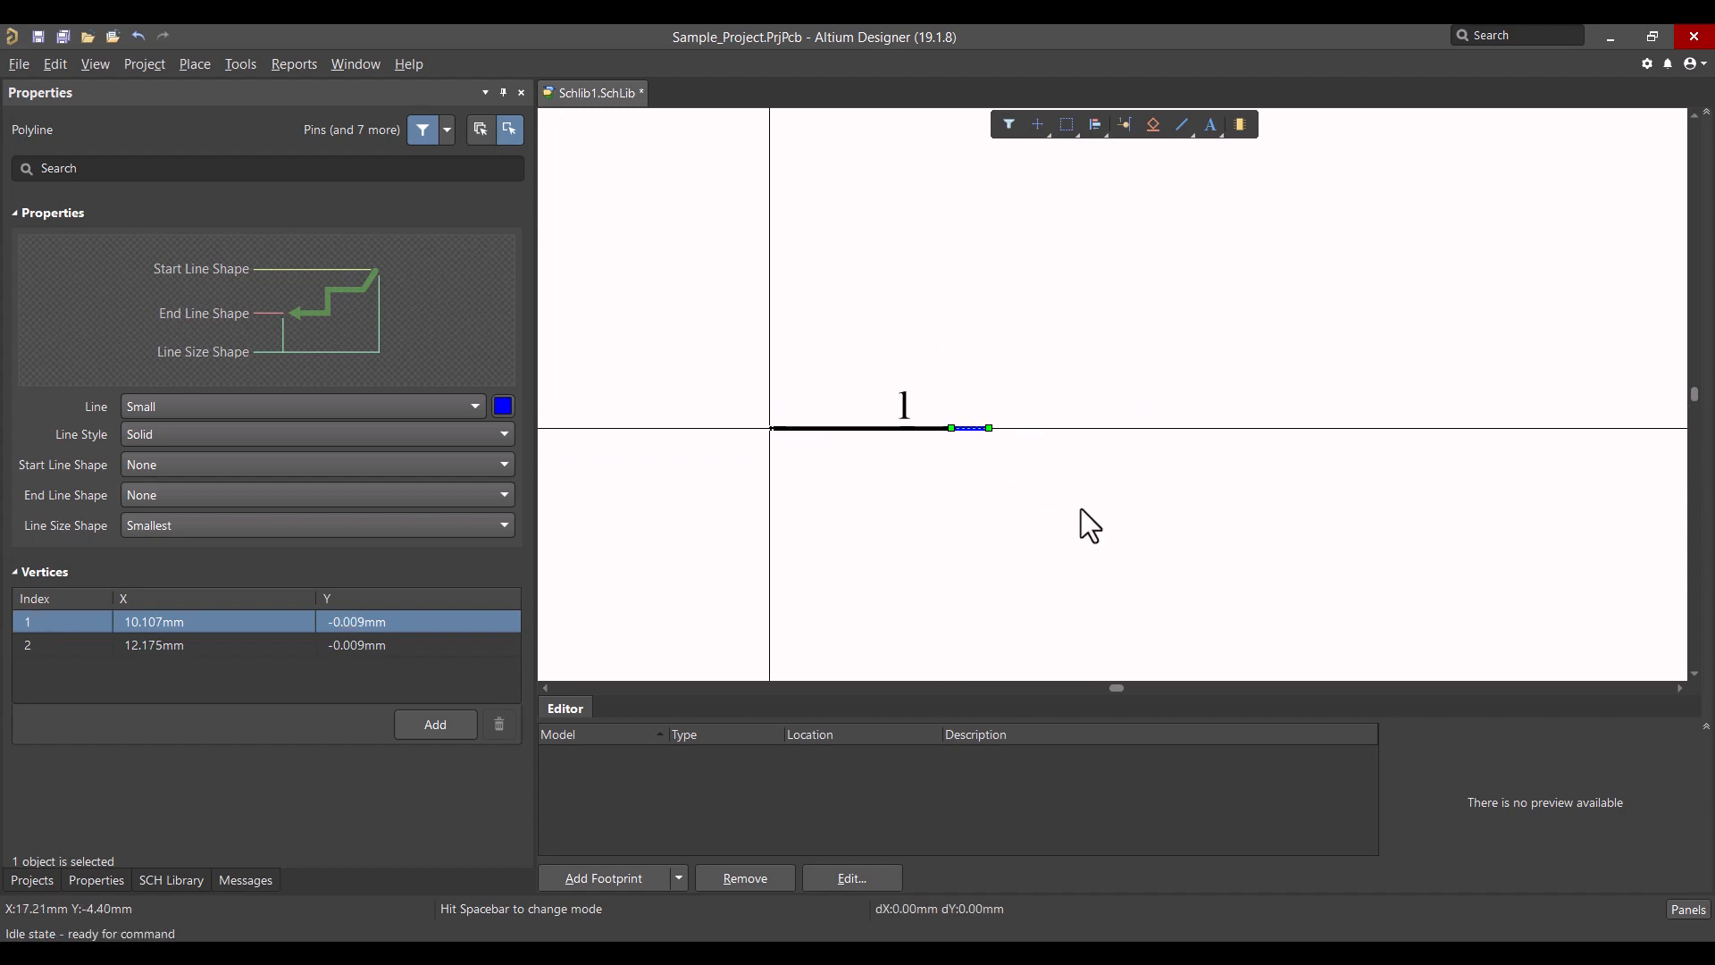
Step: Copy pin 1 with its blue line and paste the copy rotated 180 degrees on the horizontal axis, facing the original
drag(1081, 505, 752, 343)
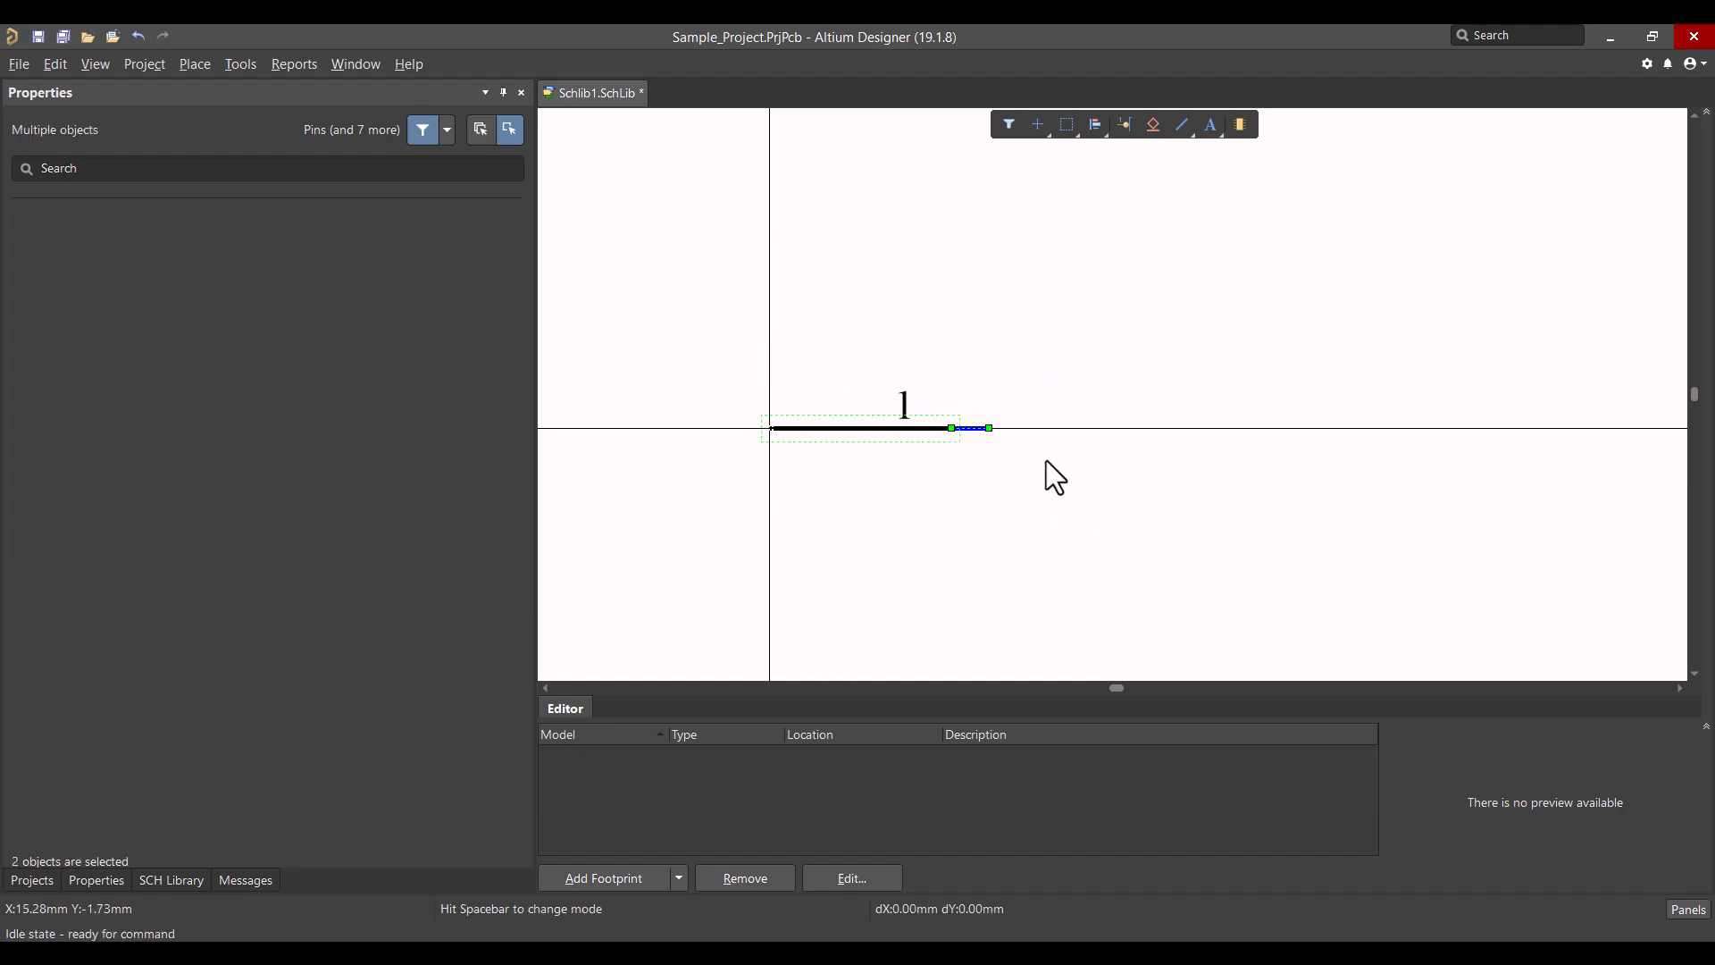
right_drag(1045, 474, 937, 469)
key(ctrl+v)
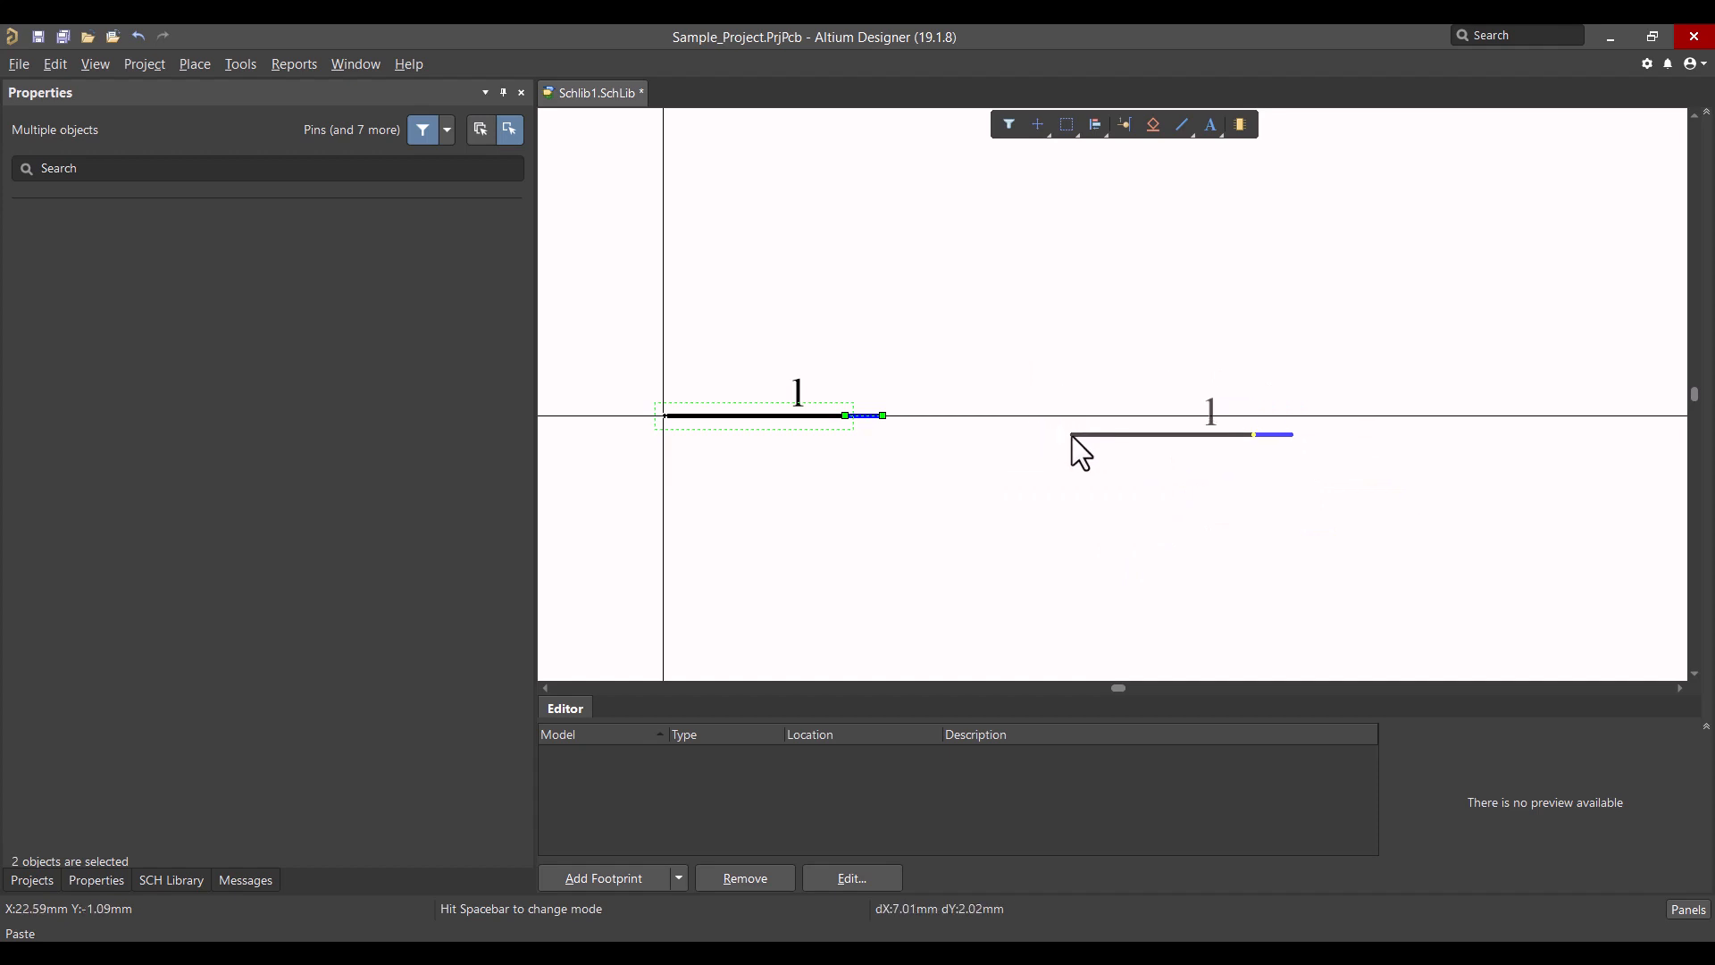
key(space)
key(space)
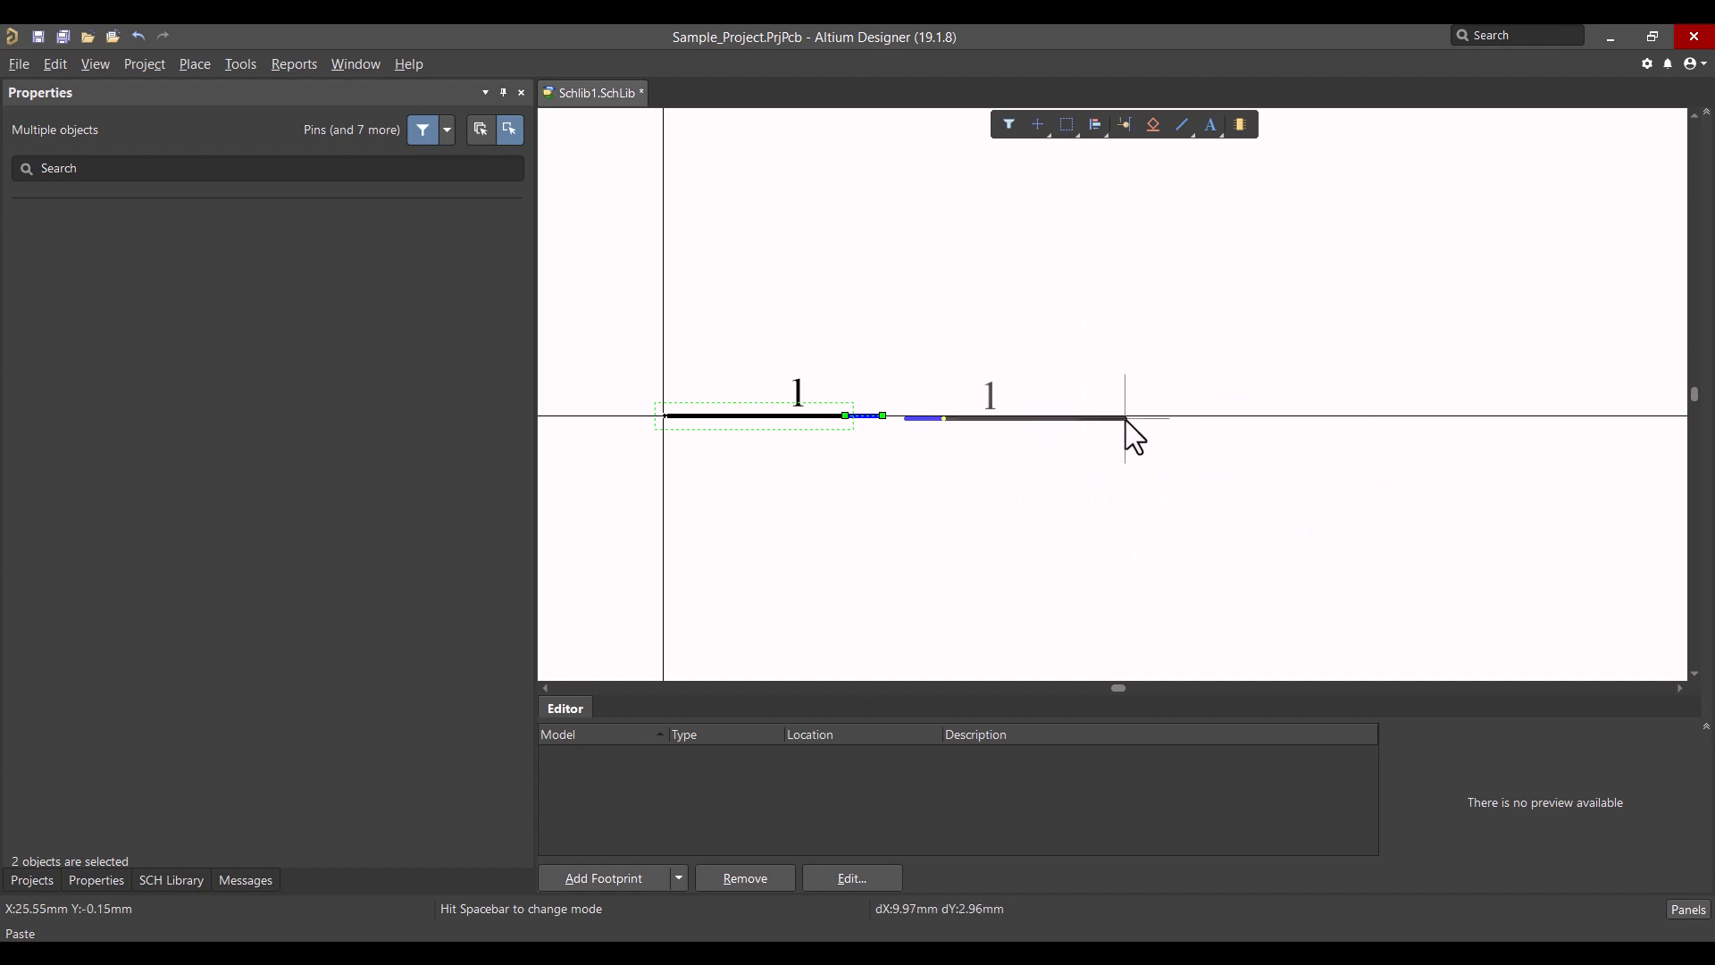
ctrl+scroll(1162, 415, up, 4)
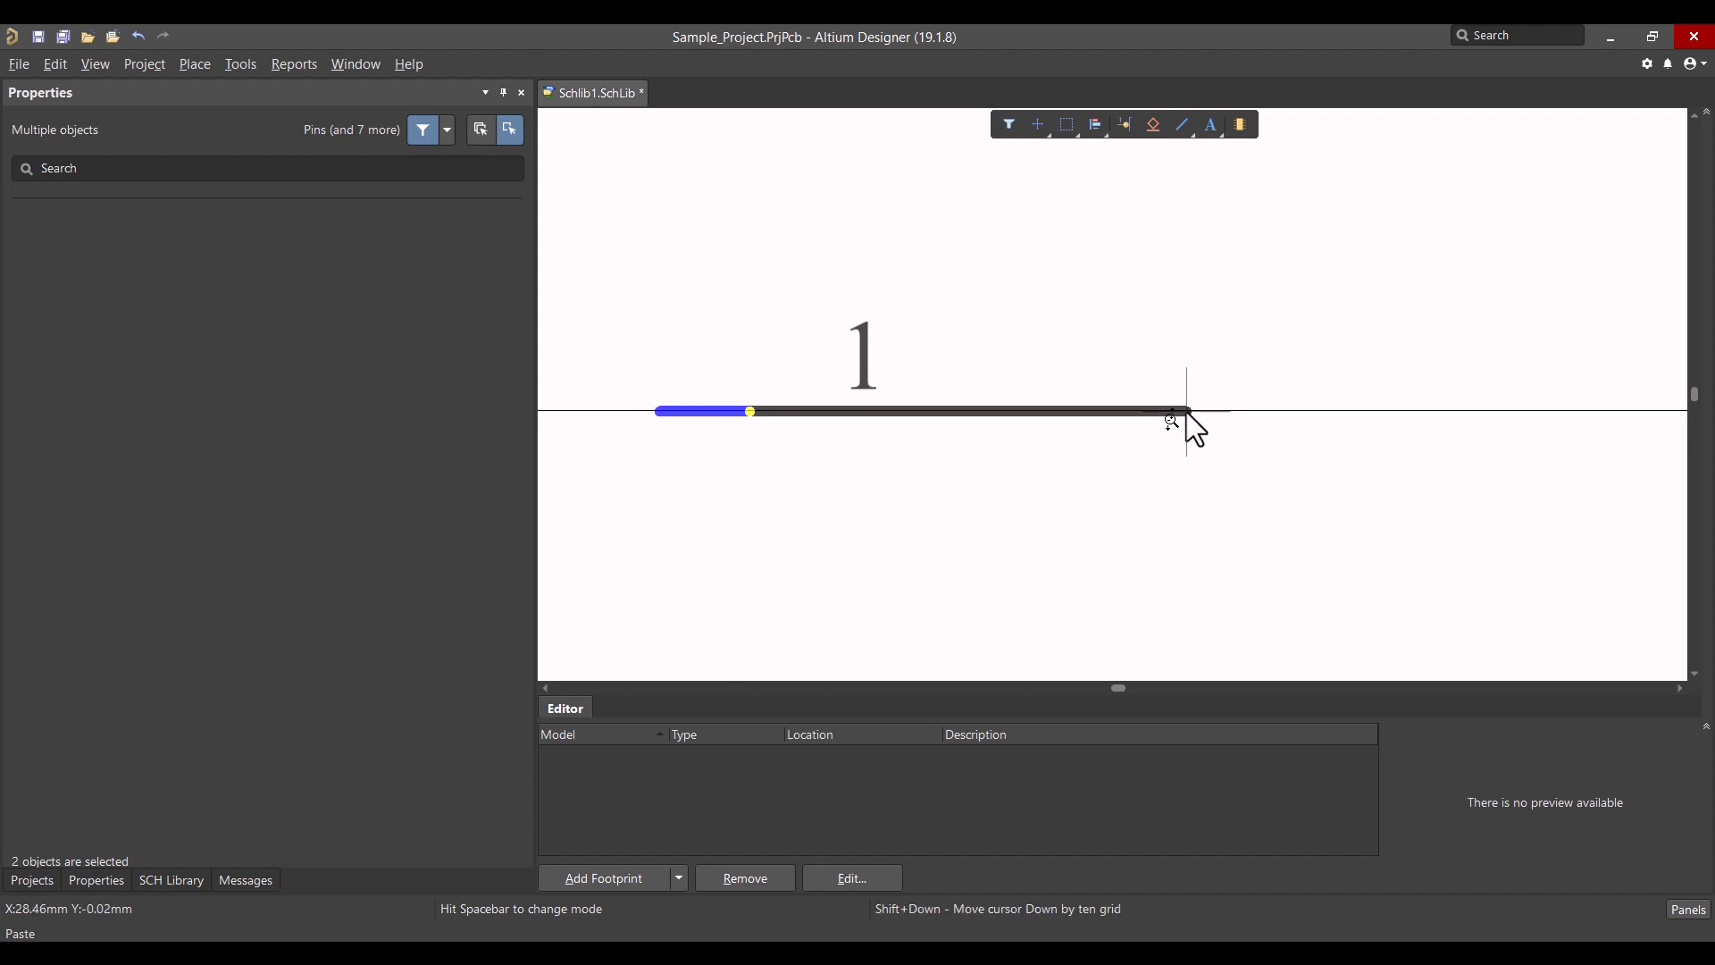
click(1186, 411)
Step: Set both the designator and the name of the pasted pin to 2
right_drag(736, 449, 1079, 494)
ctrl+scroll(1081, 467, down, 2)
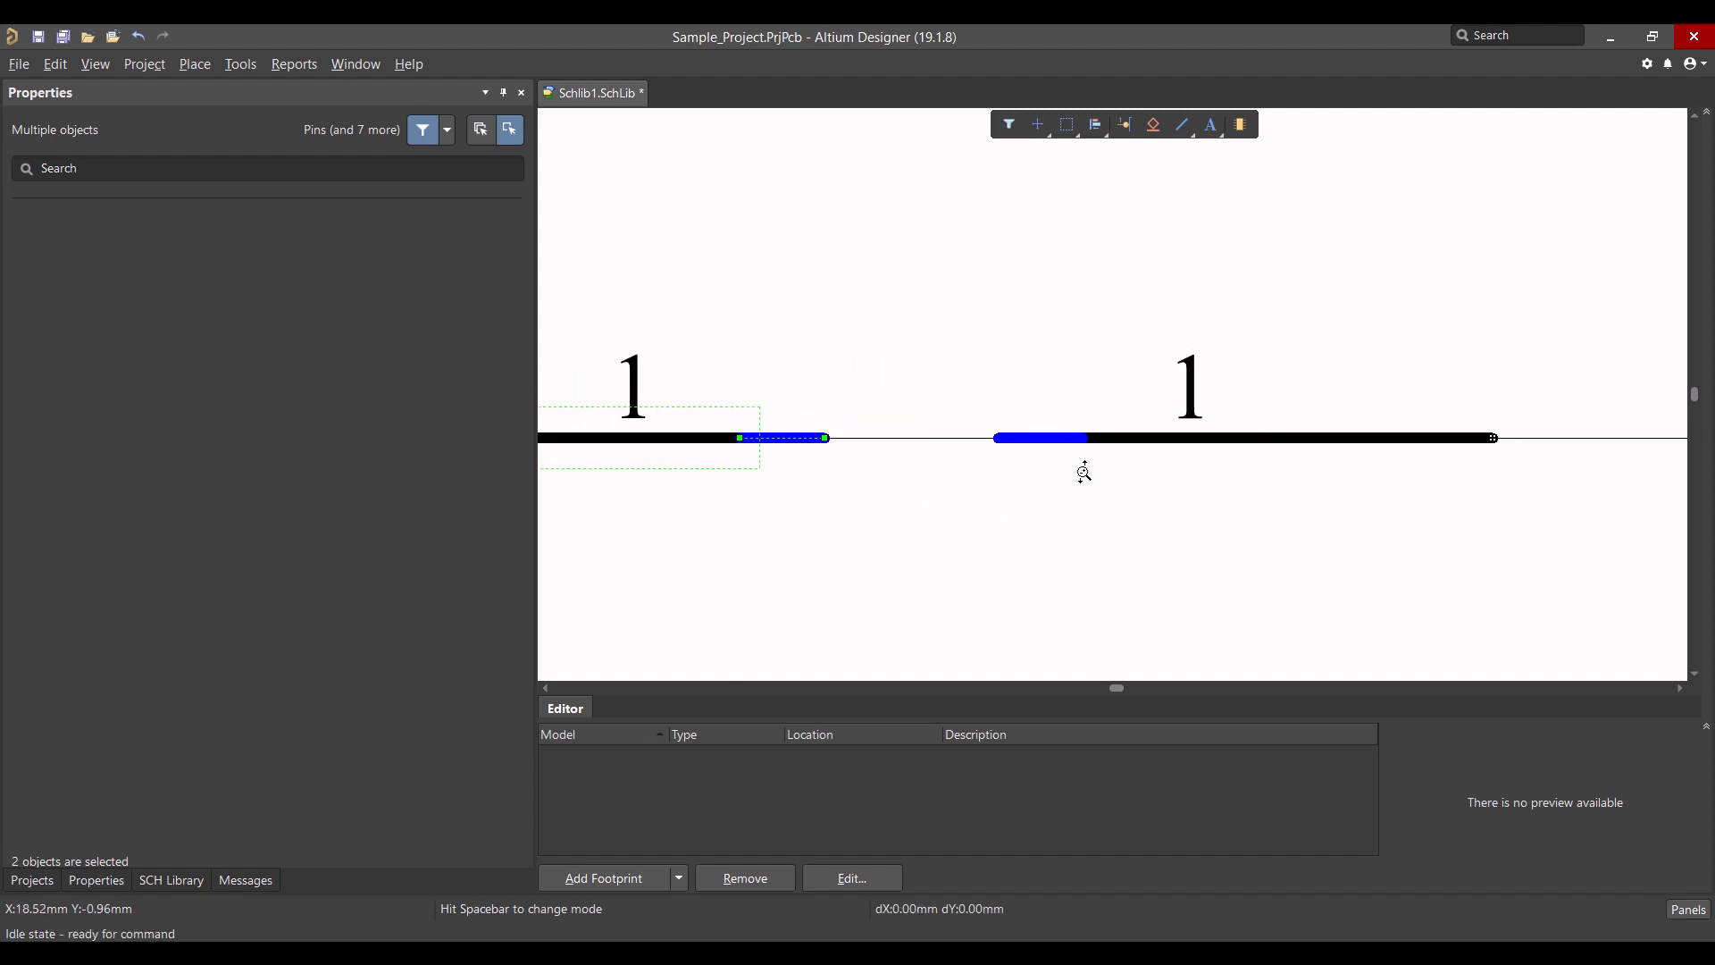
click(1268, 439)
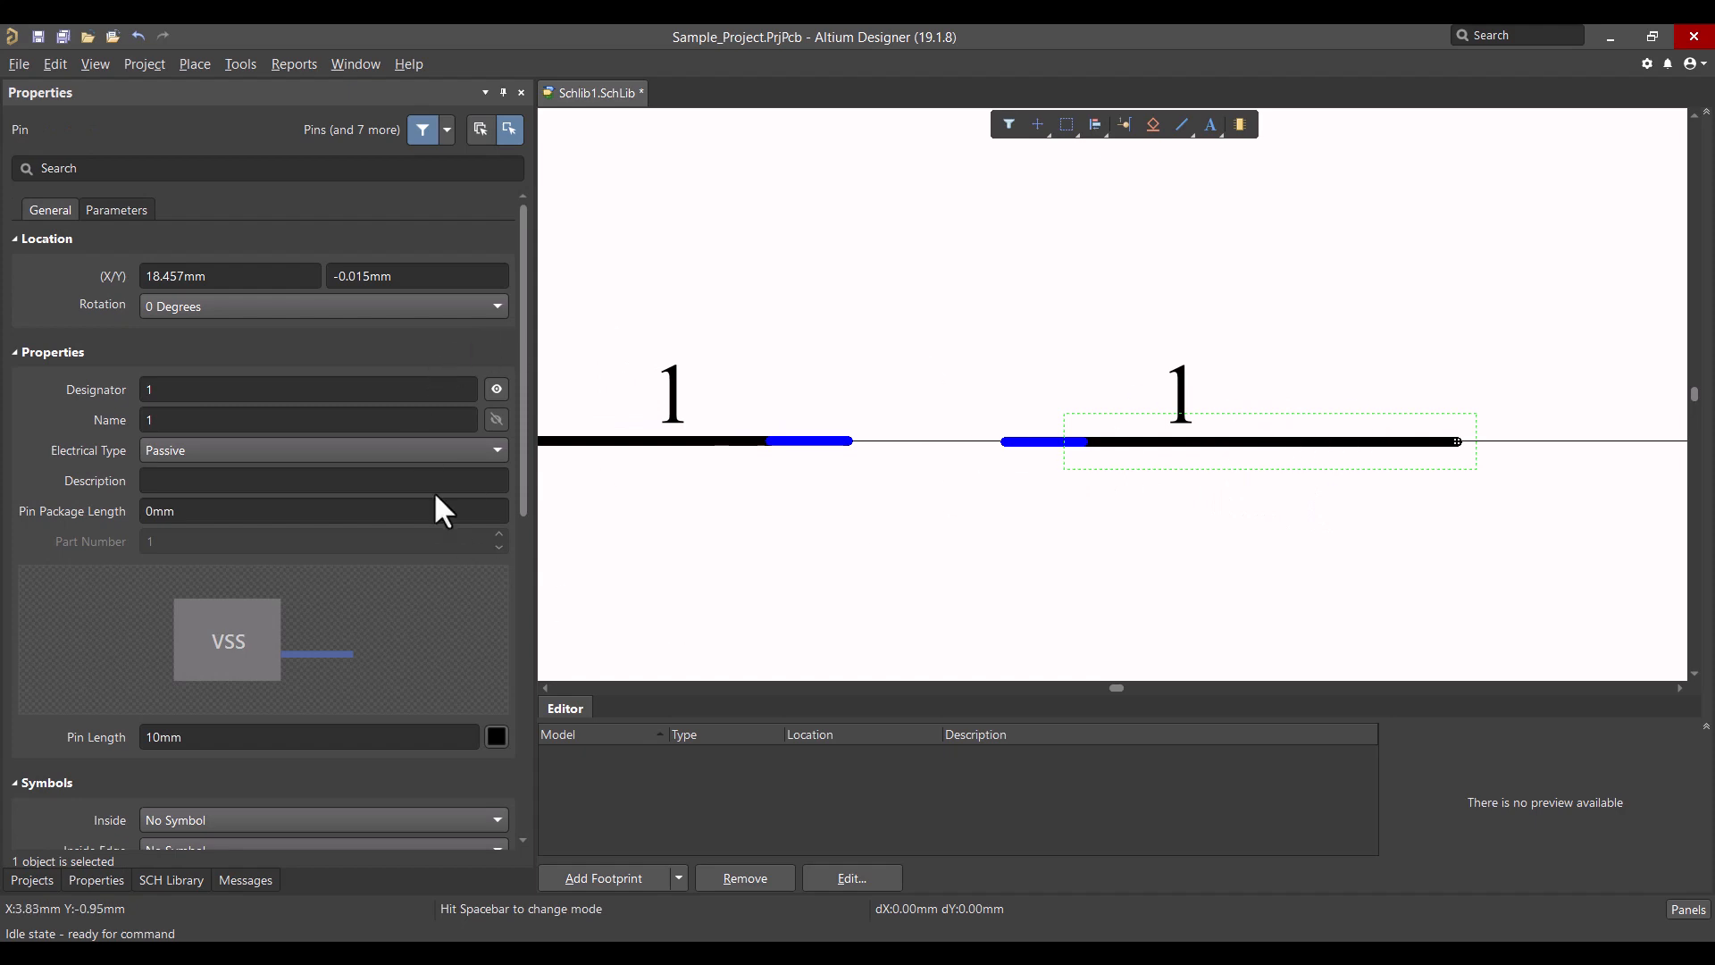
click(254, 391)
text(2)
click(233, 419)
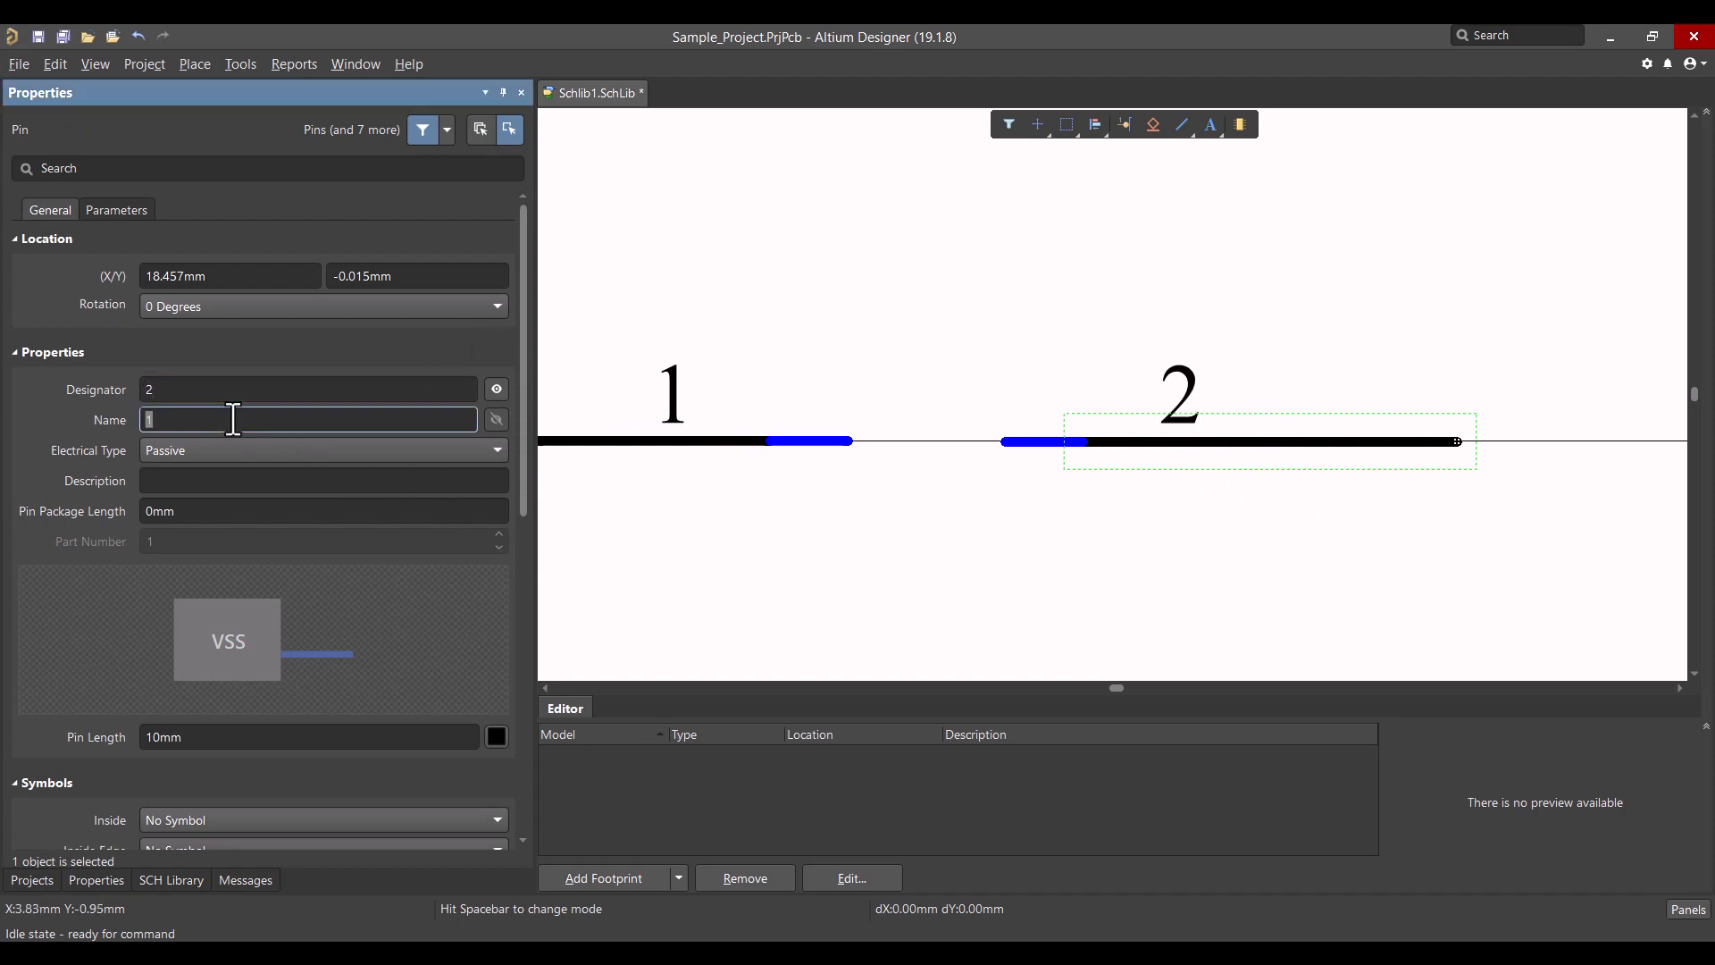
text(2)
click(1036, 572)
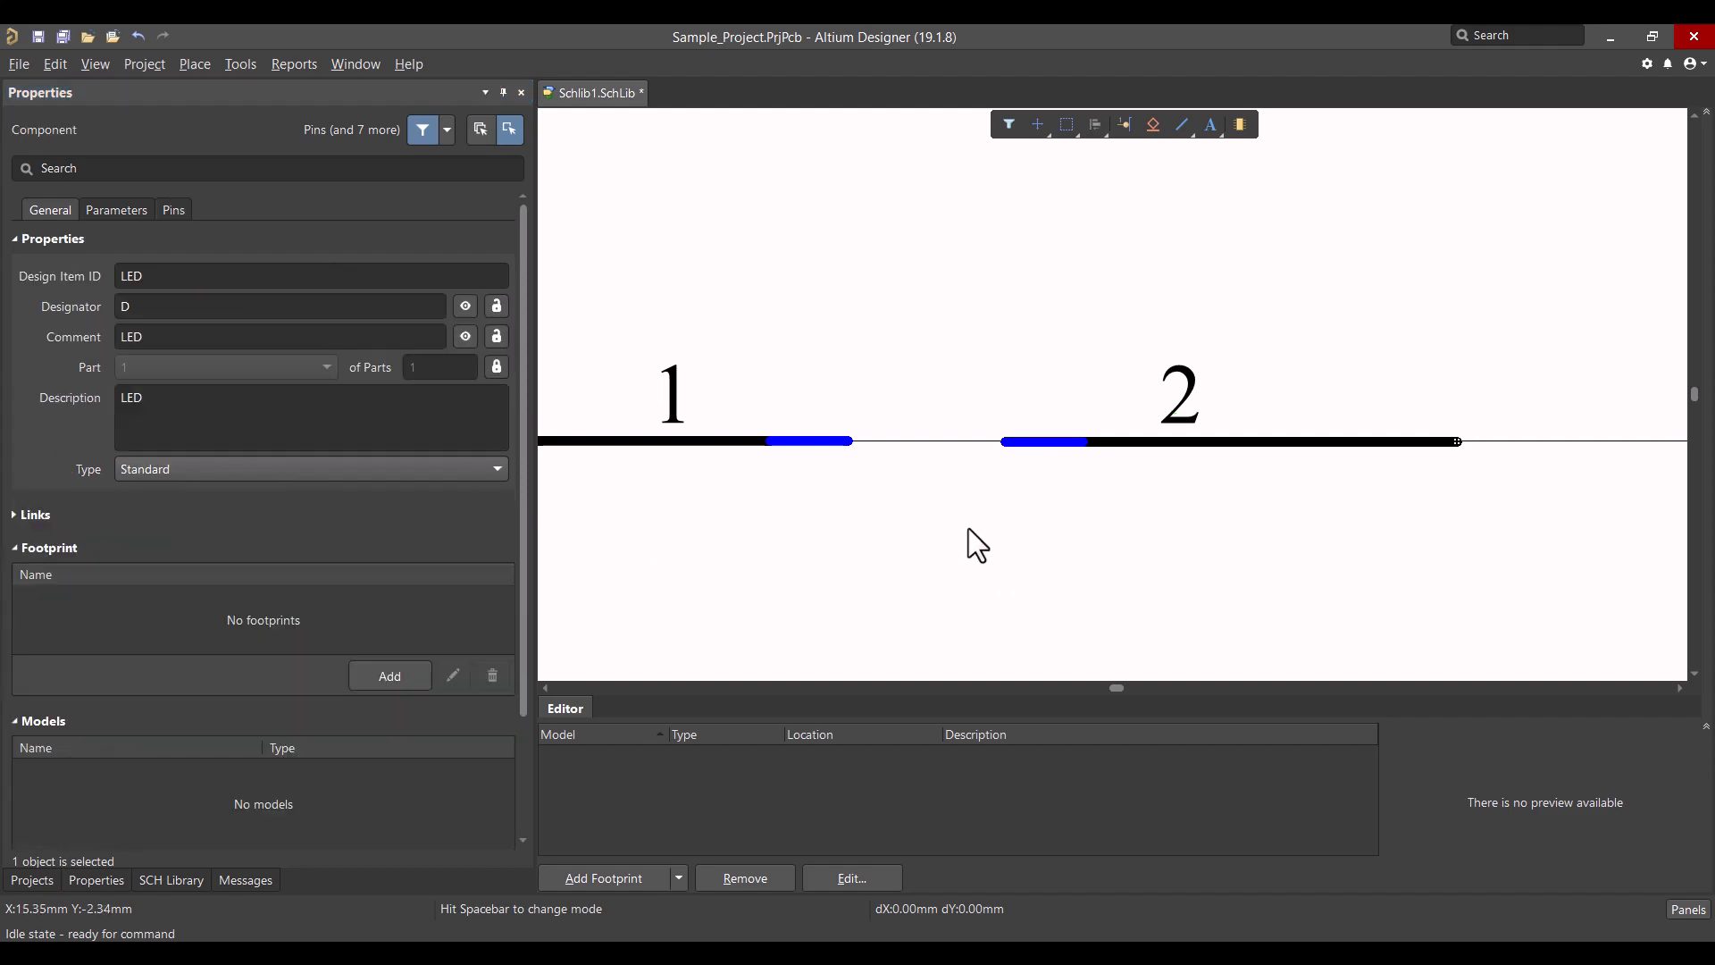
Step: Move pin 2 together with its blue line farther from pin 1 along the horizontal axis, then deselect them
ctrl+scroll(1084, 525, down, 1)
drag(1233, 547, 1127, 471)
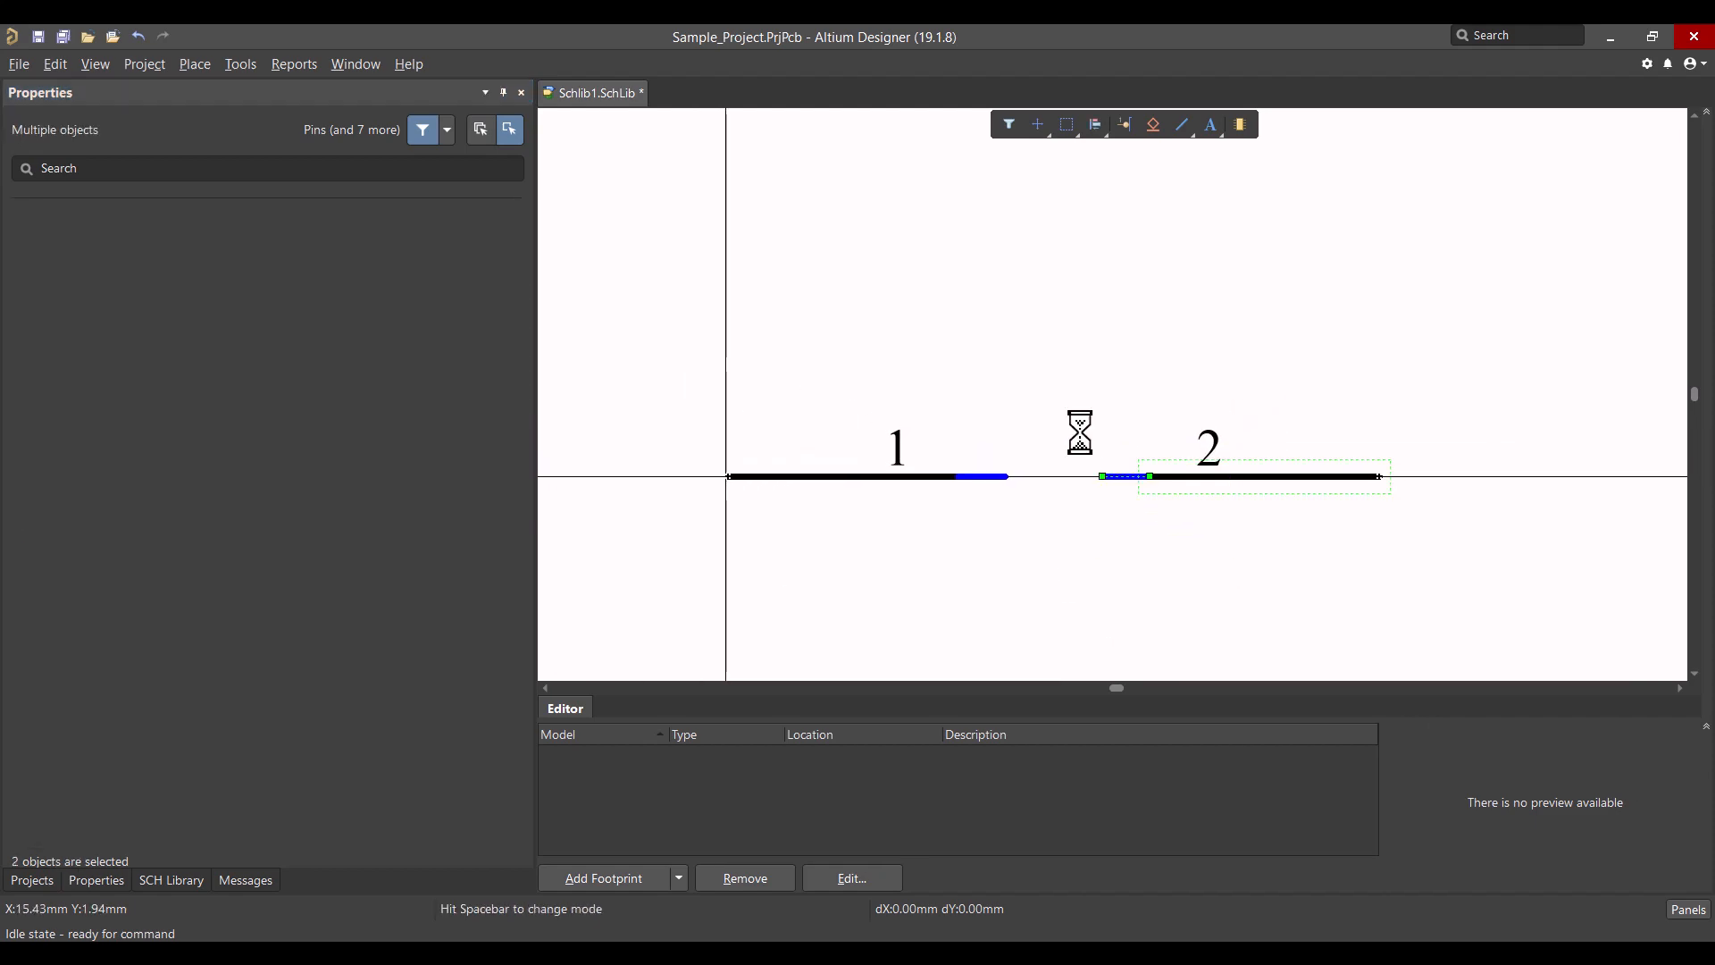
right_drag(1069, 448, 902, 428)
middle_drag(903, 429, 903, 427)
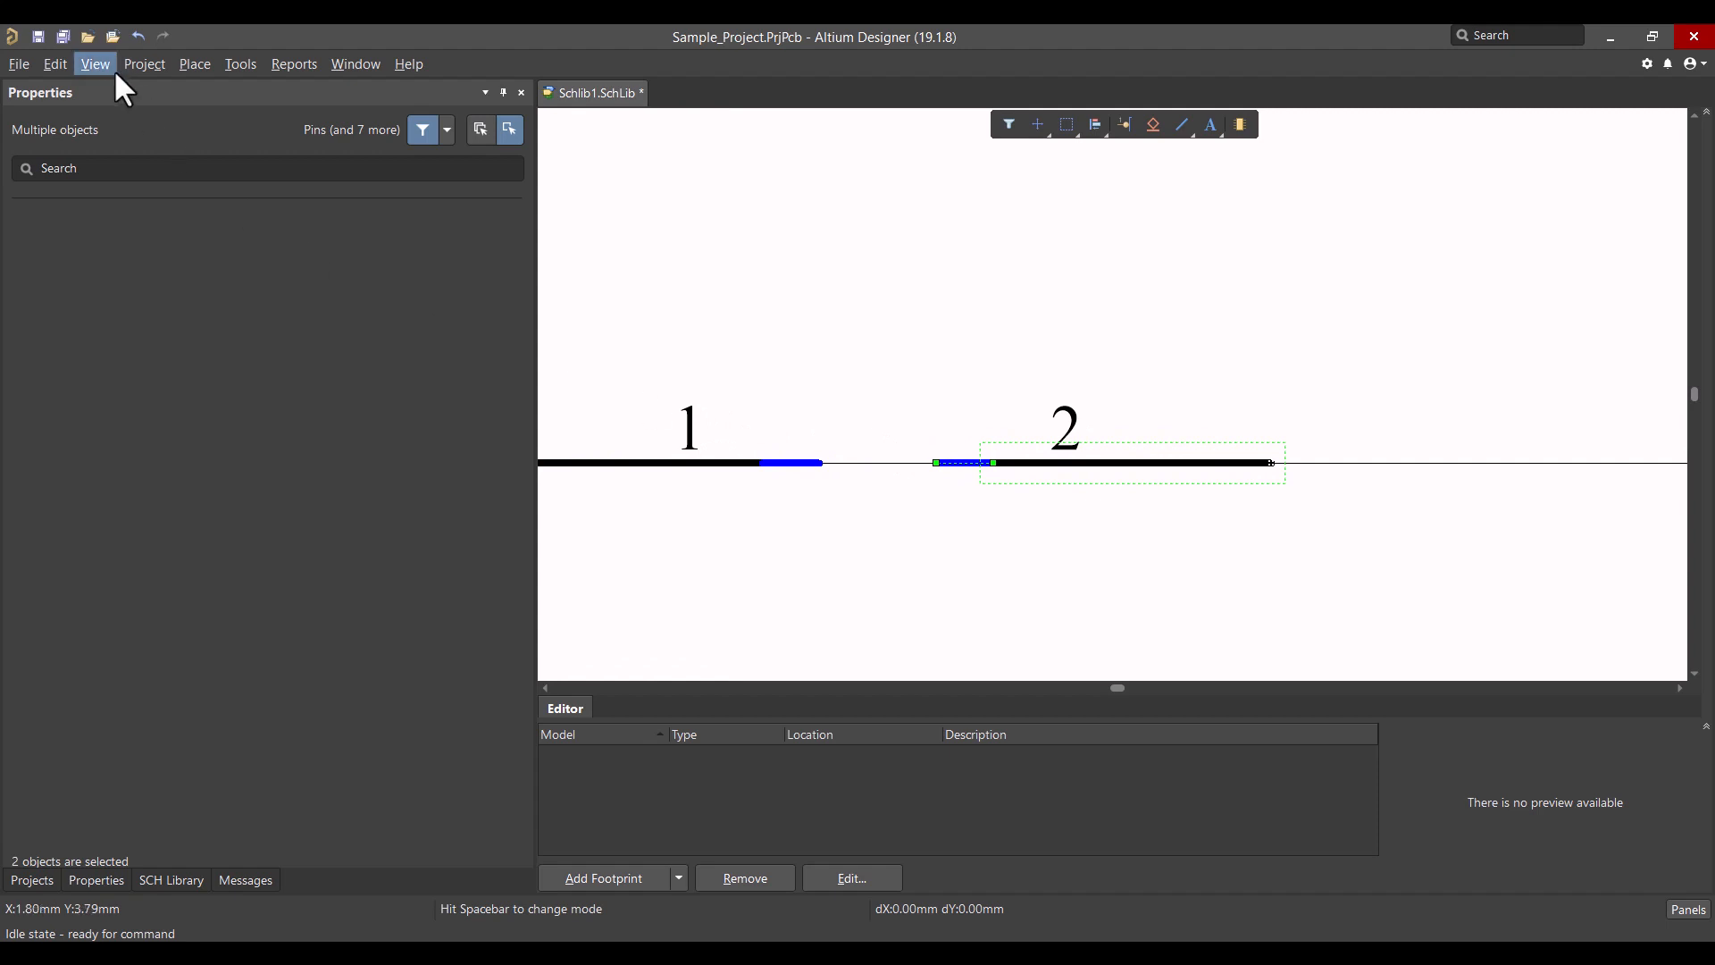
click(55, 64)
mouse_move(143, 473)
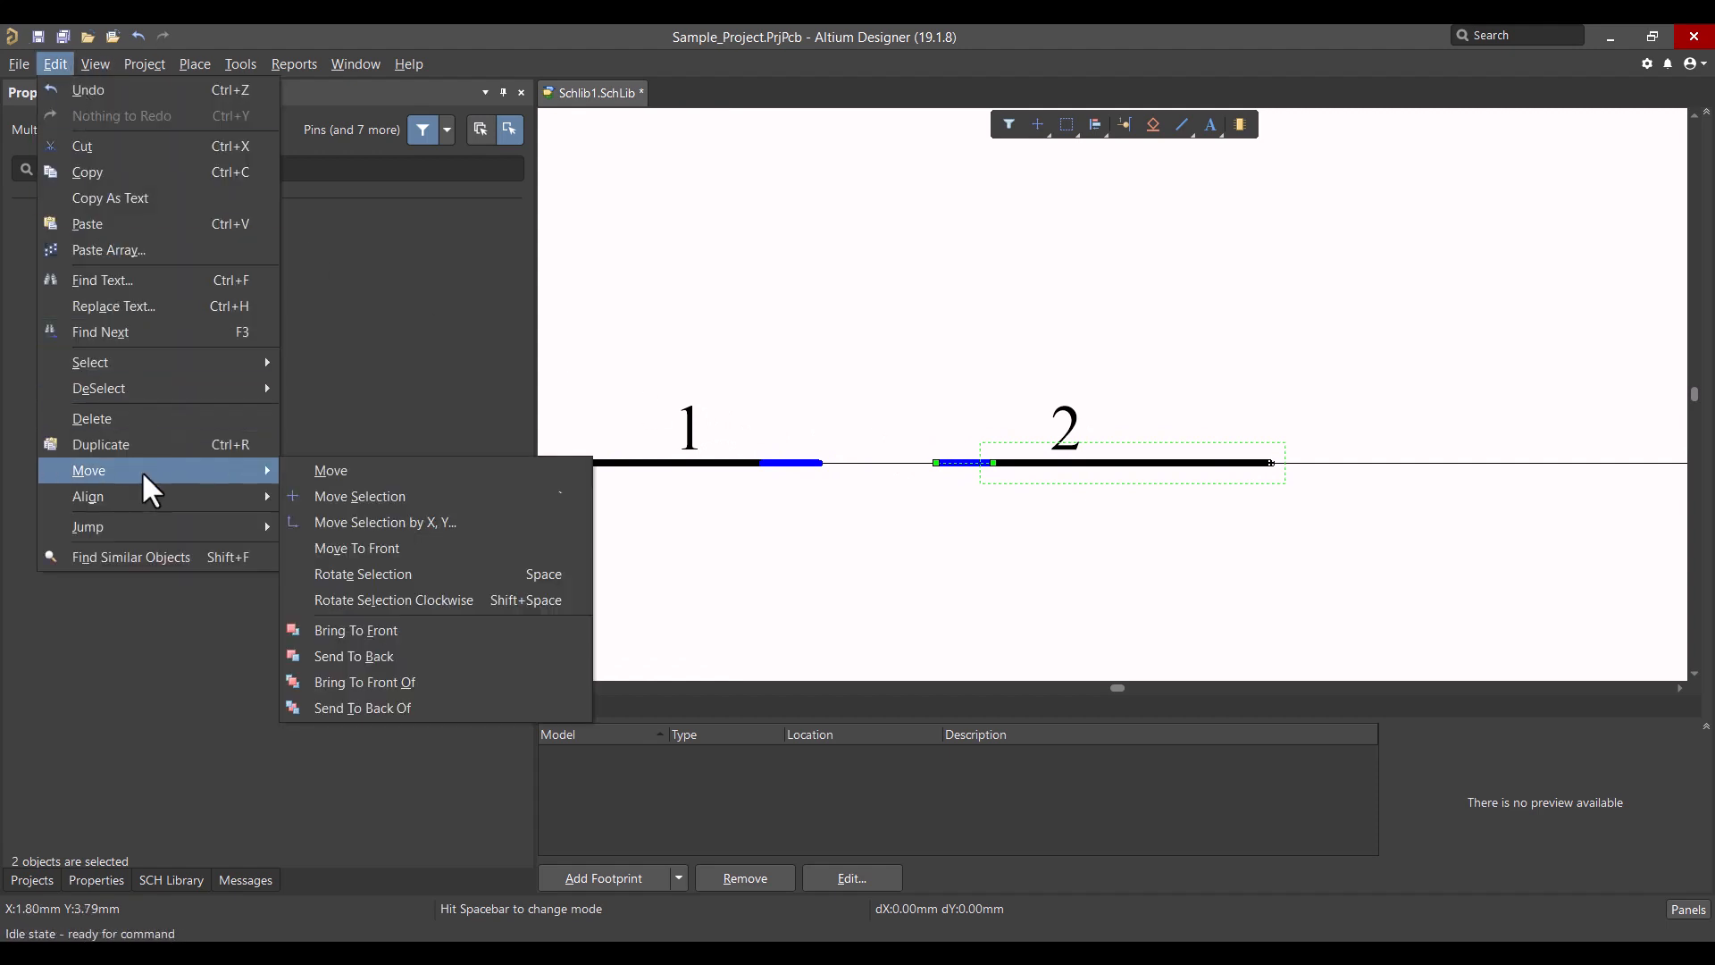
click(366, 495)
click(947, 462)
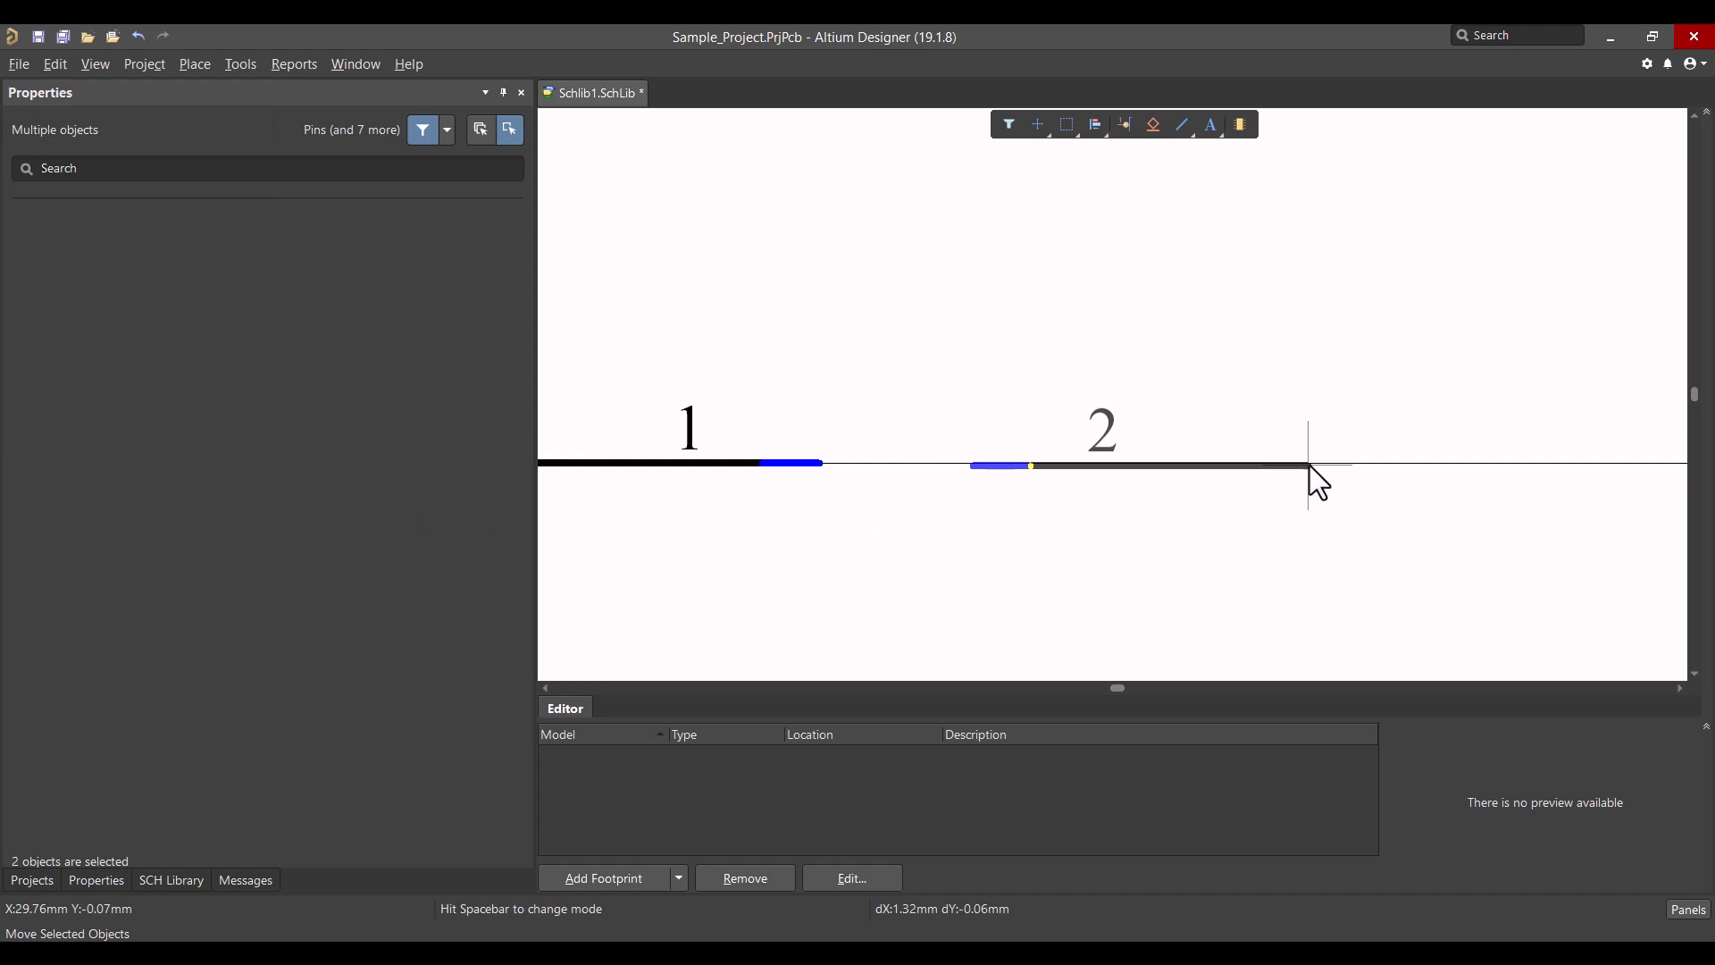
click(1403, 464)
right_drag(1015, 495, 1019, 521)
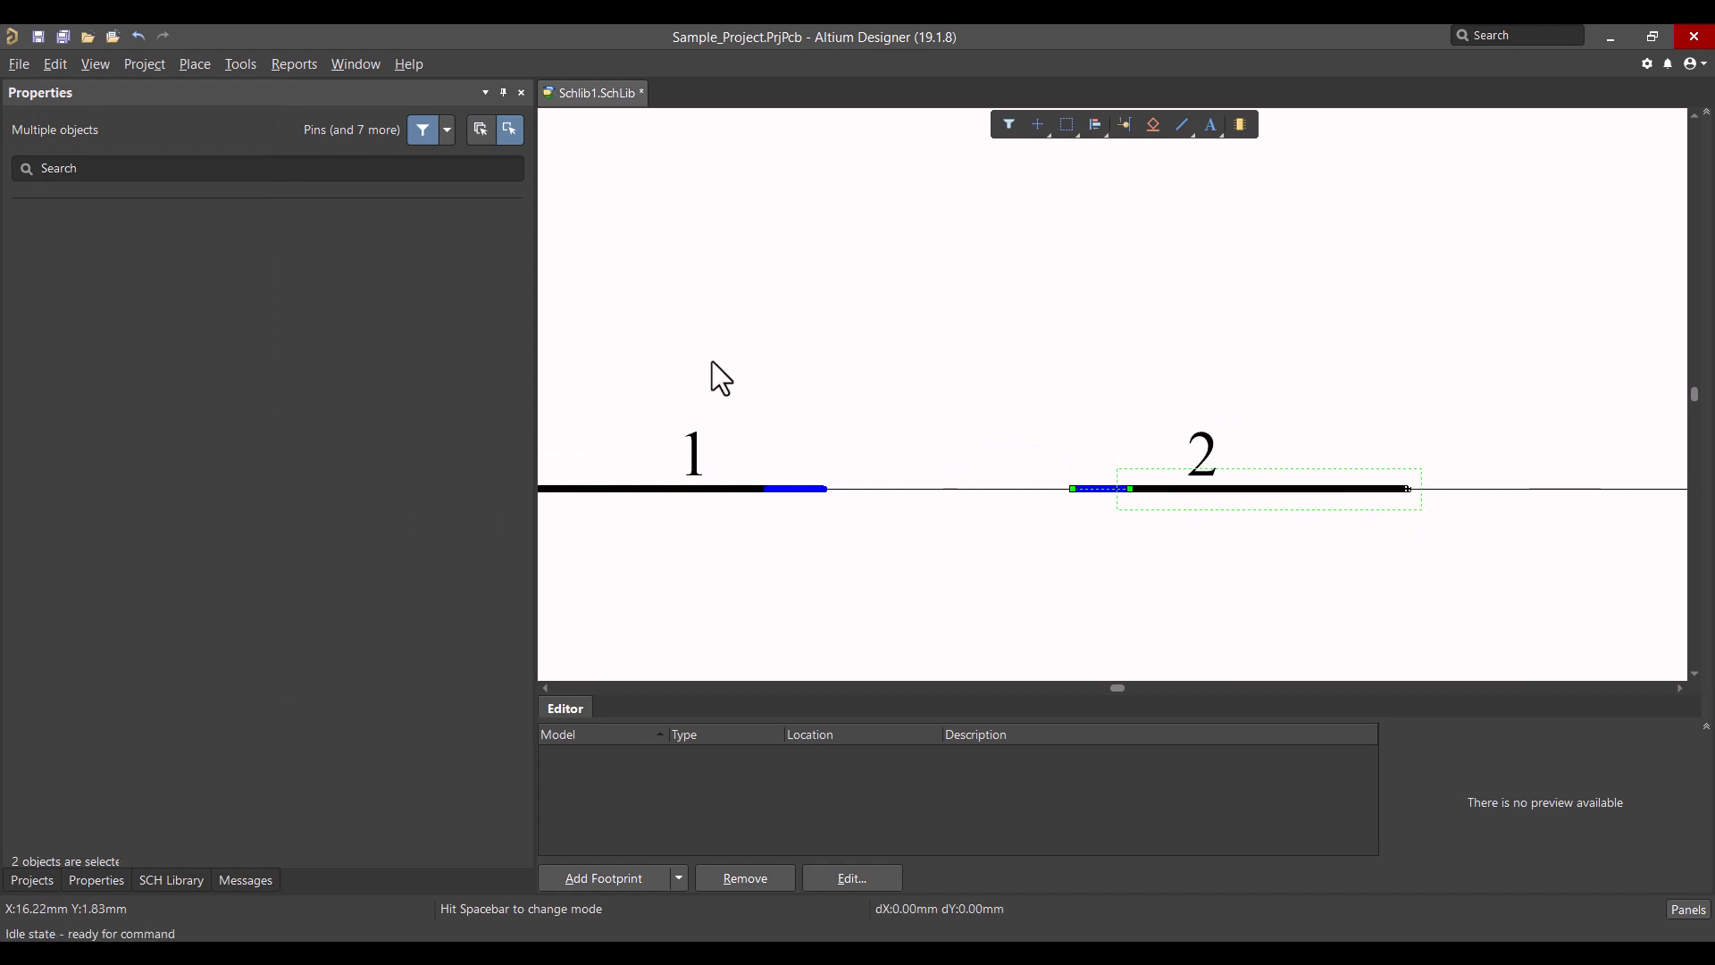
click(711, 362)
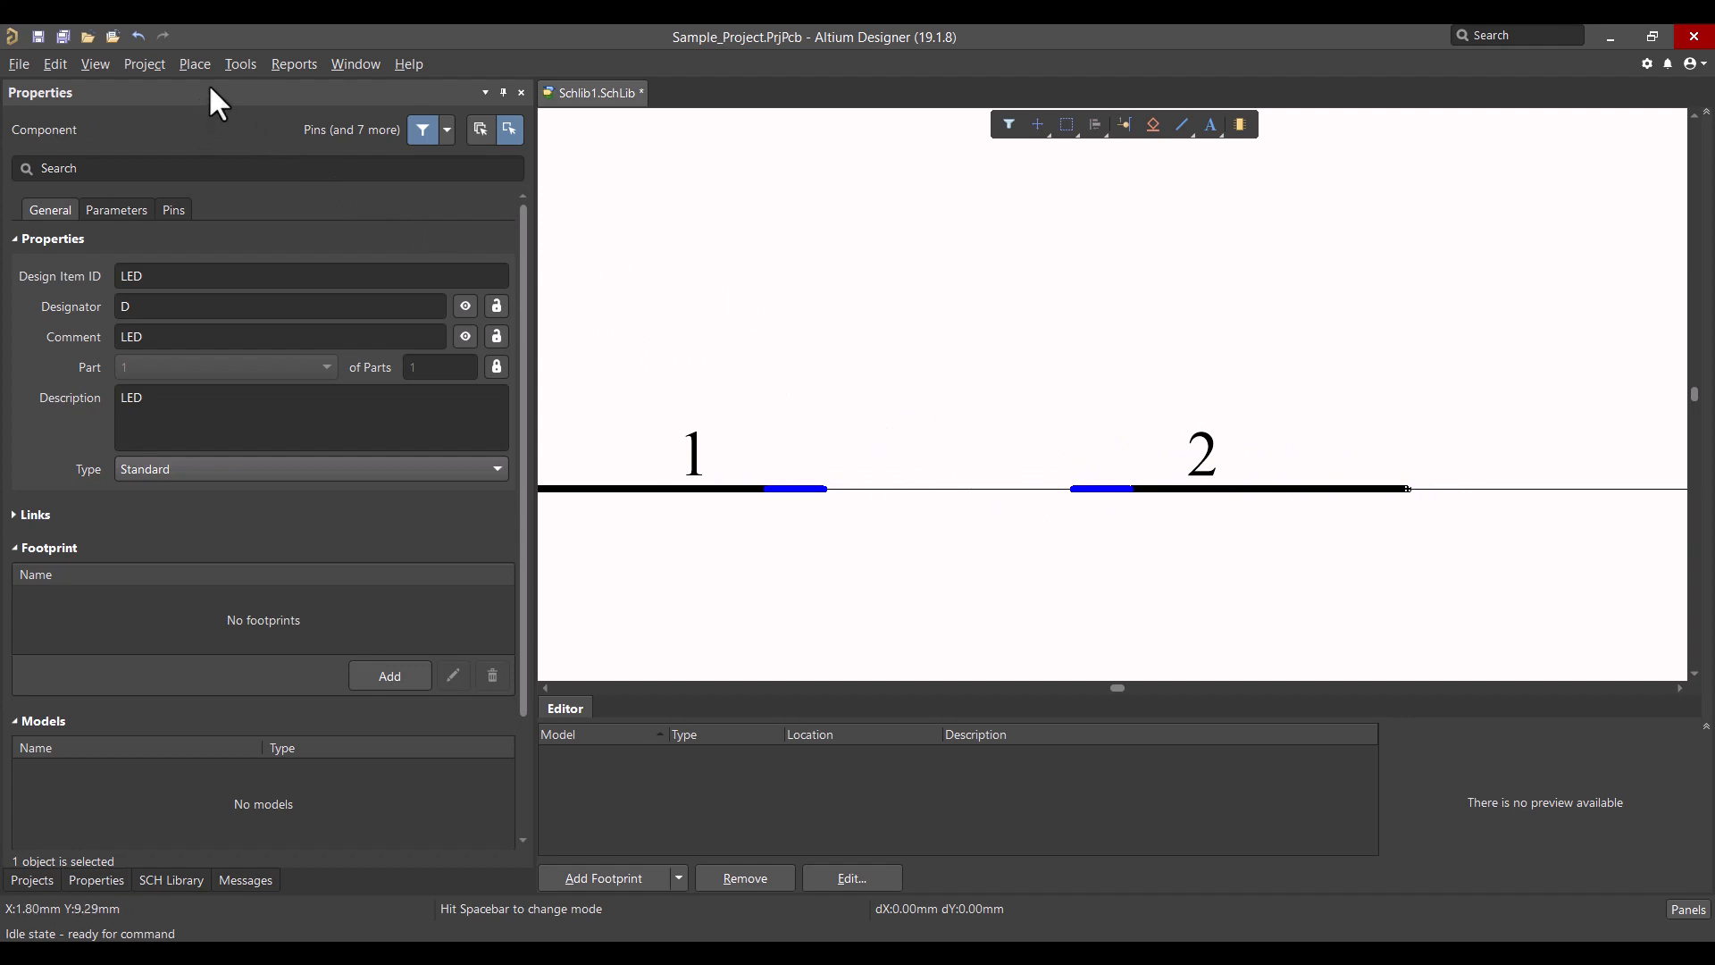
Step: Start a new line just above the inner end of pin 1's blue line and set its colour to blue
click(193, 63)
click(225, 229)
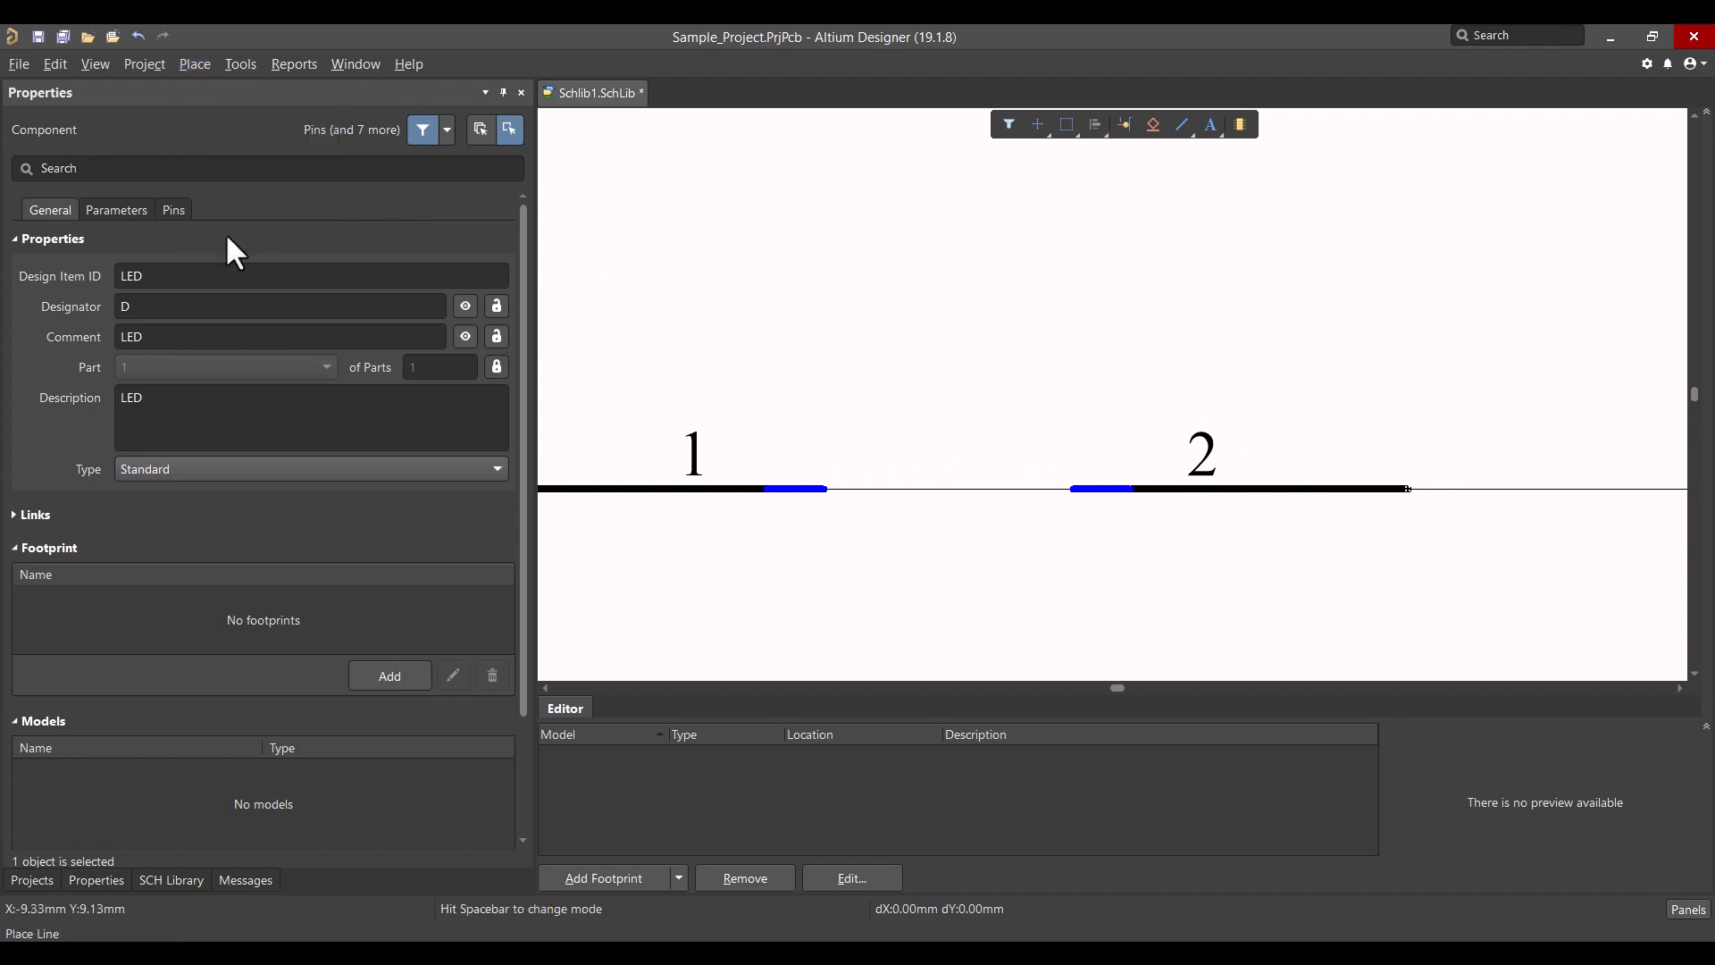
click(822, 489)
click(830, 407)
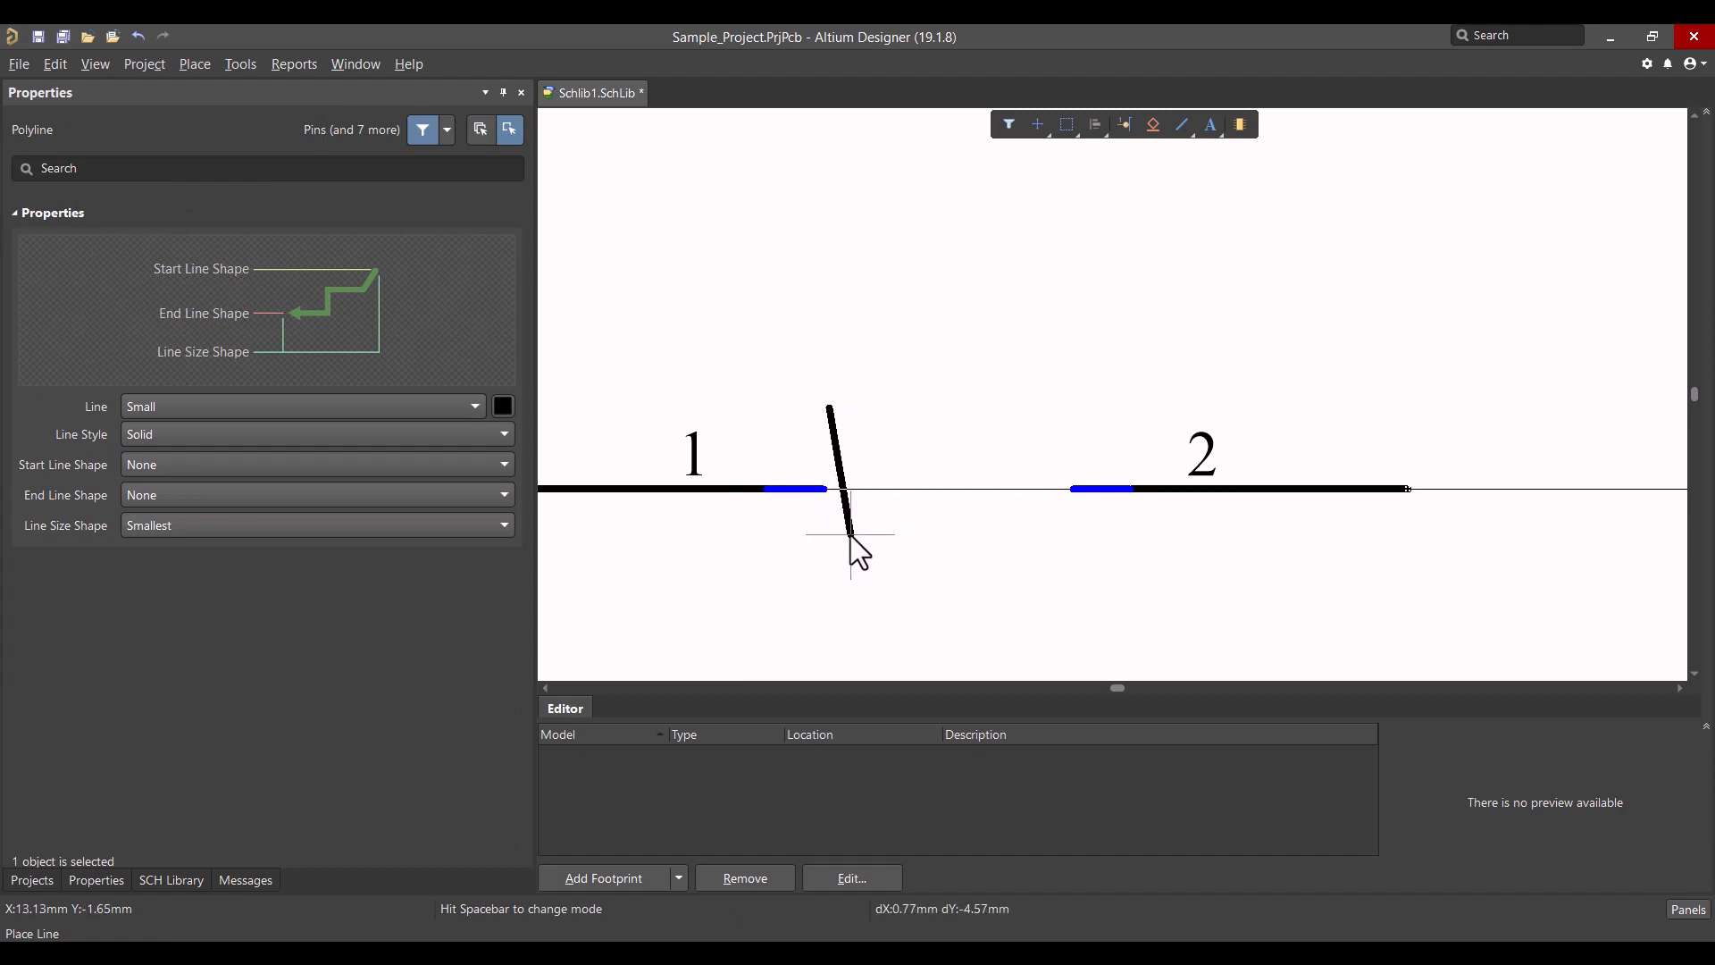
click(503, 407)
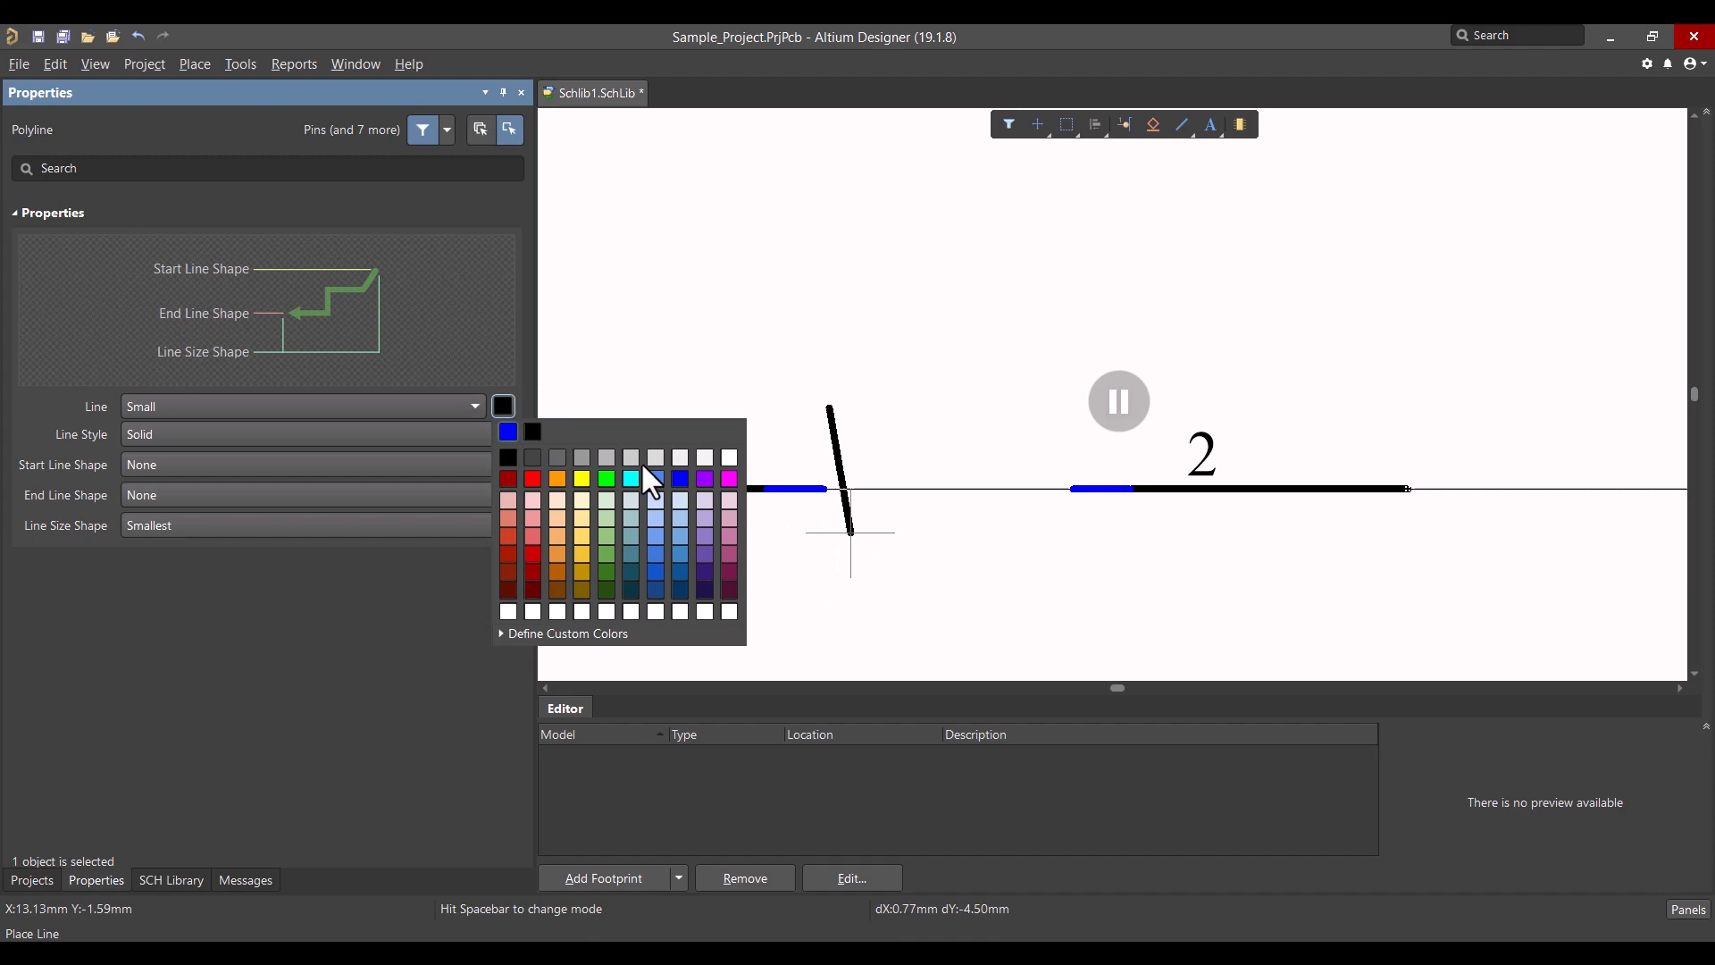
click(532, 436)
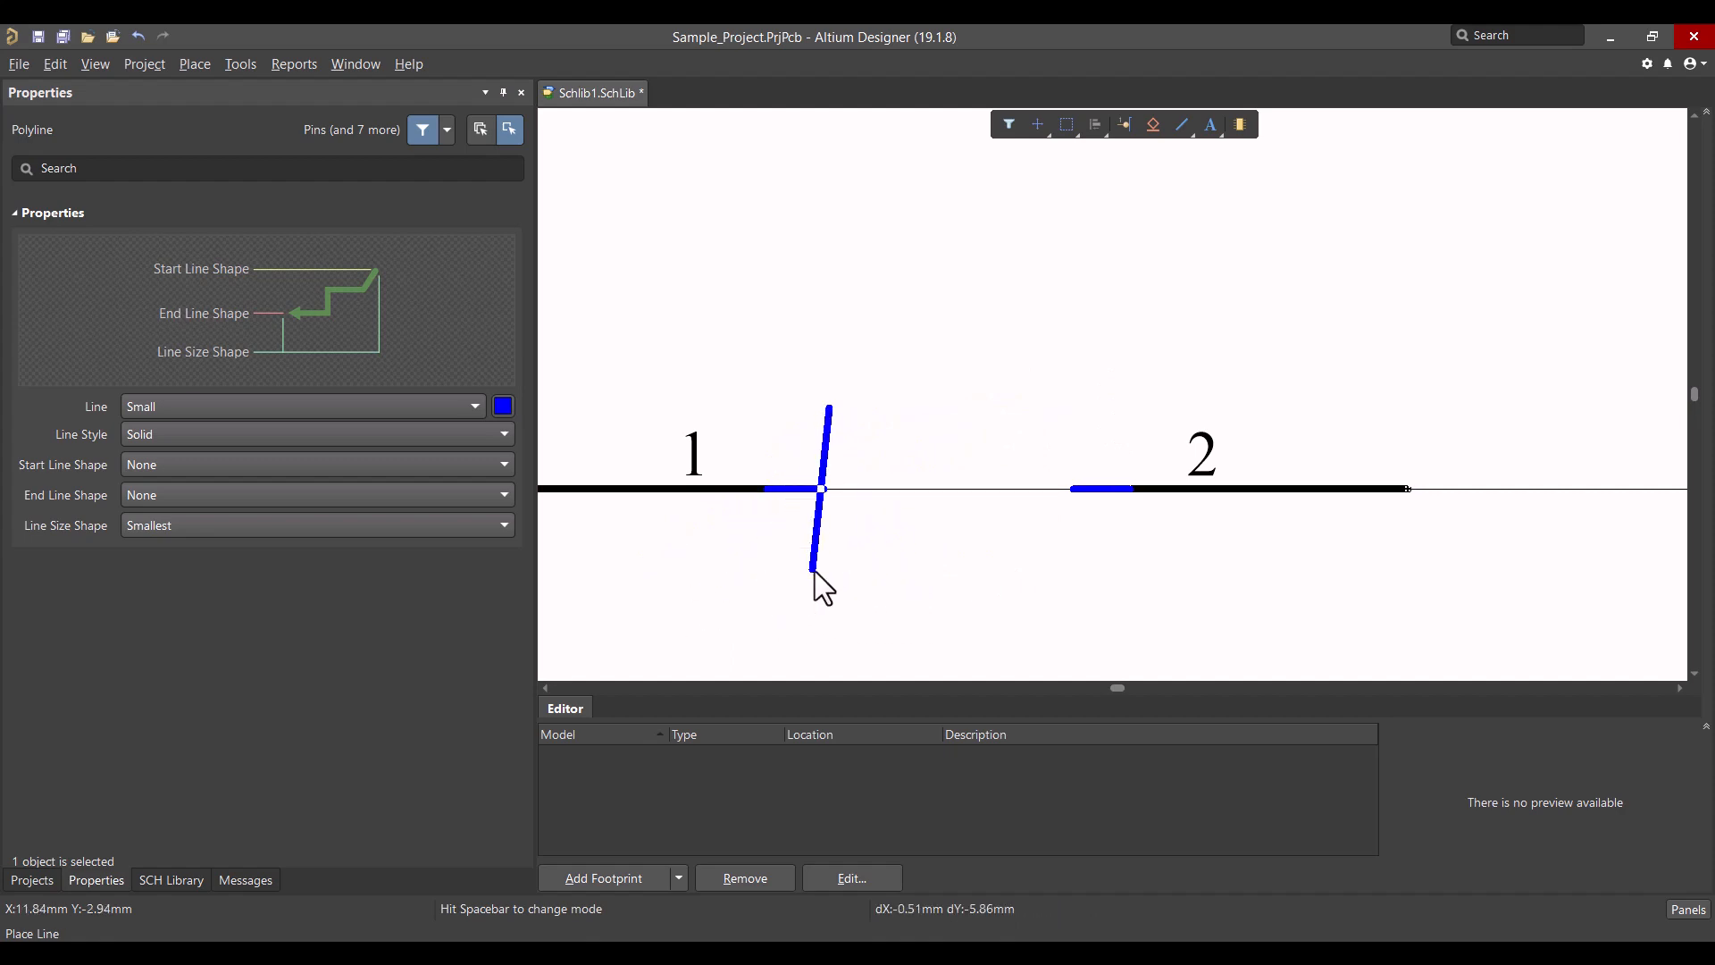
Step: Switch the line to orthogonal corners and finish it as a vertical bar about 6.4 mm long across the axis
key(shift+space)
key(space)
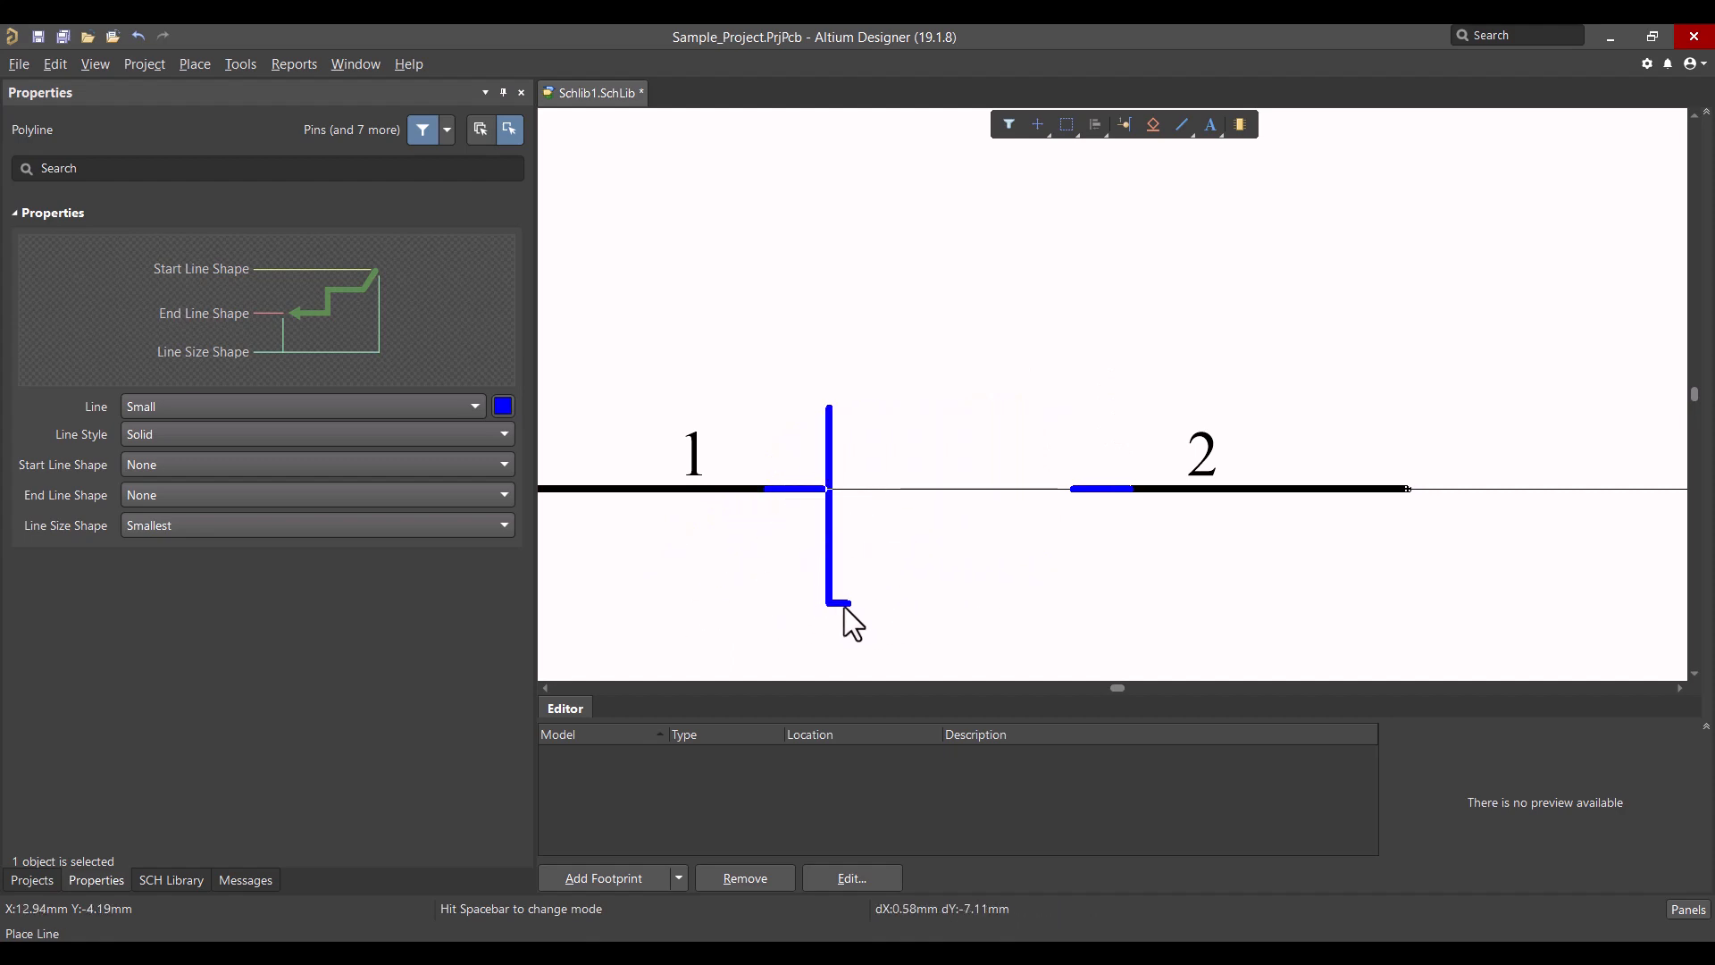
ctrl+scroll(833, 603, up, 2)
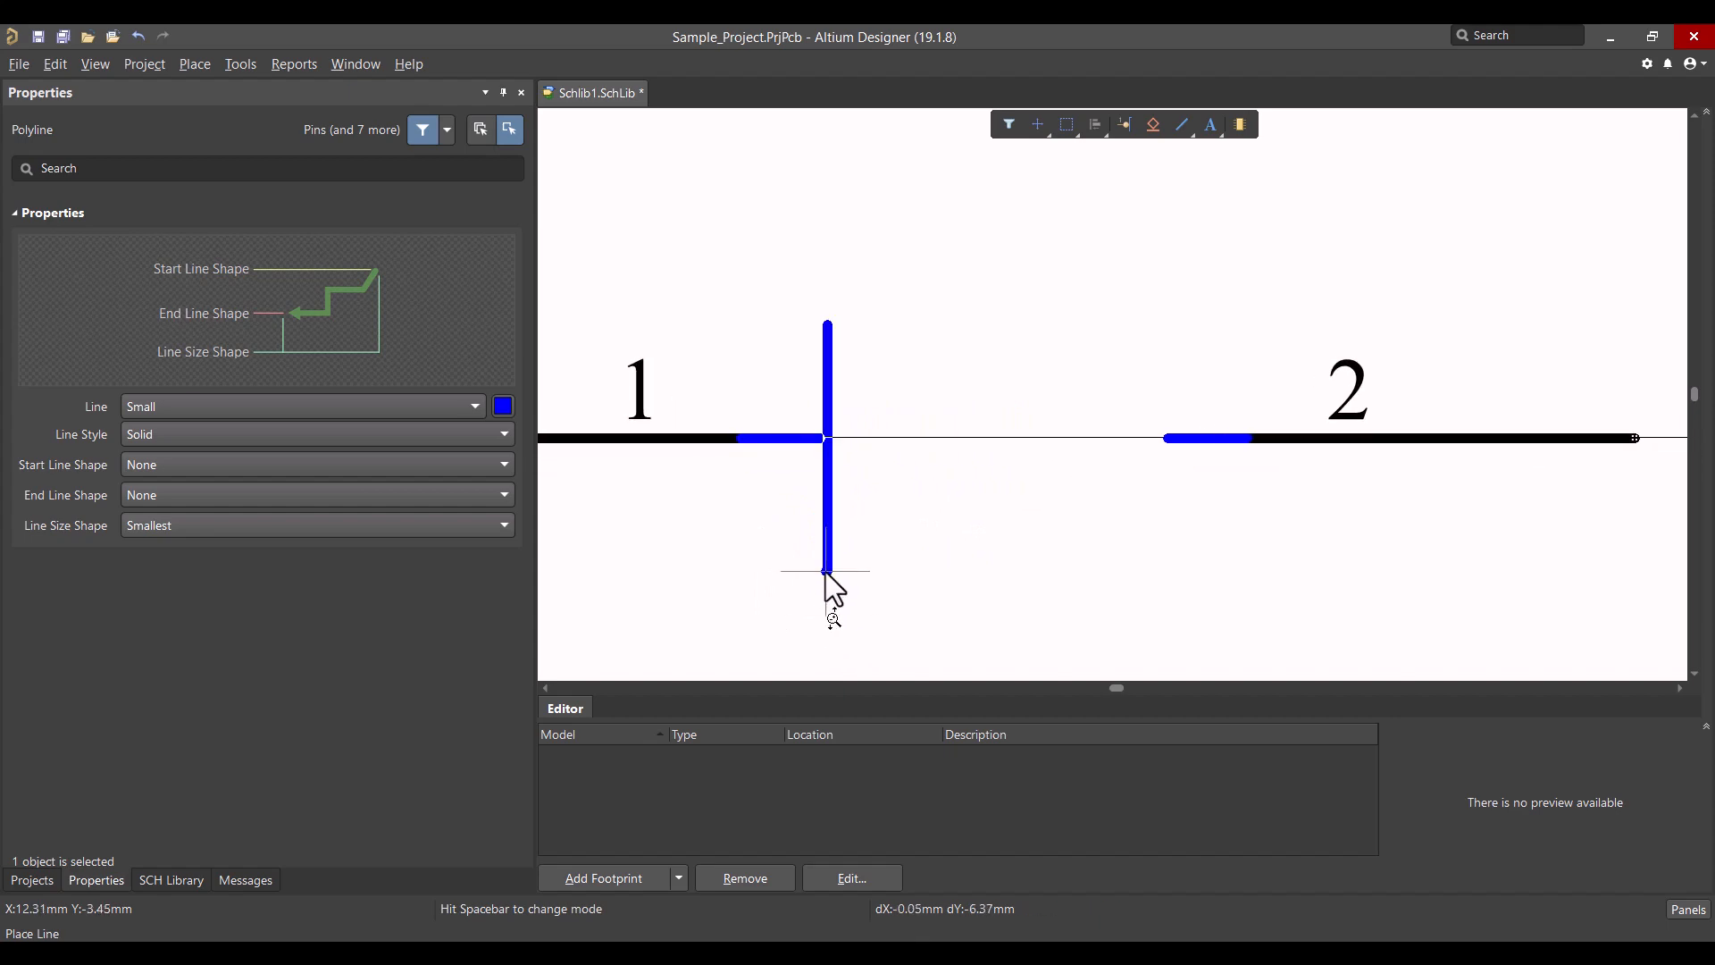
click(827, 573)
right_click(826, 573)
right_click(892, 619)
Step: Shift the vertical blue bar slightly so it meets the end of pin 1's horizontal line
ctrl+scroll(823, 477, up, 3)
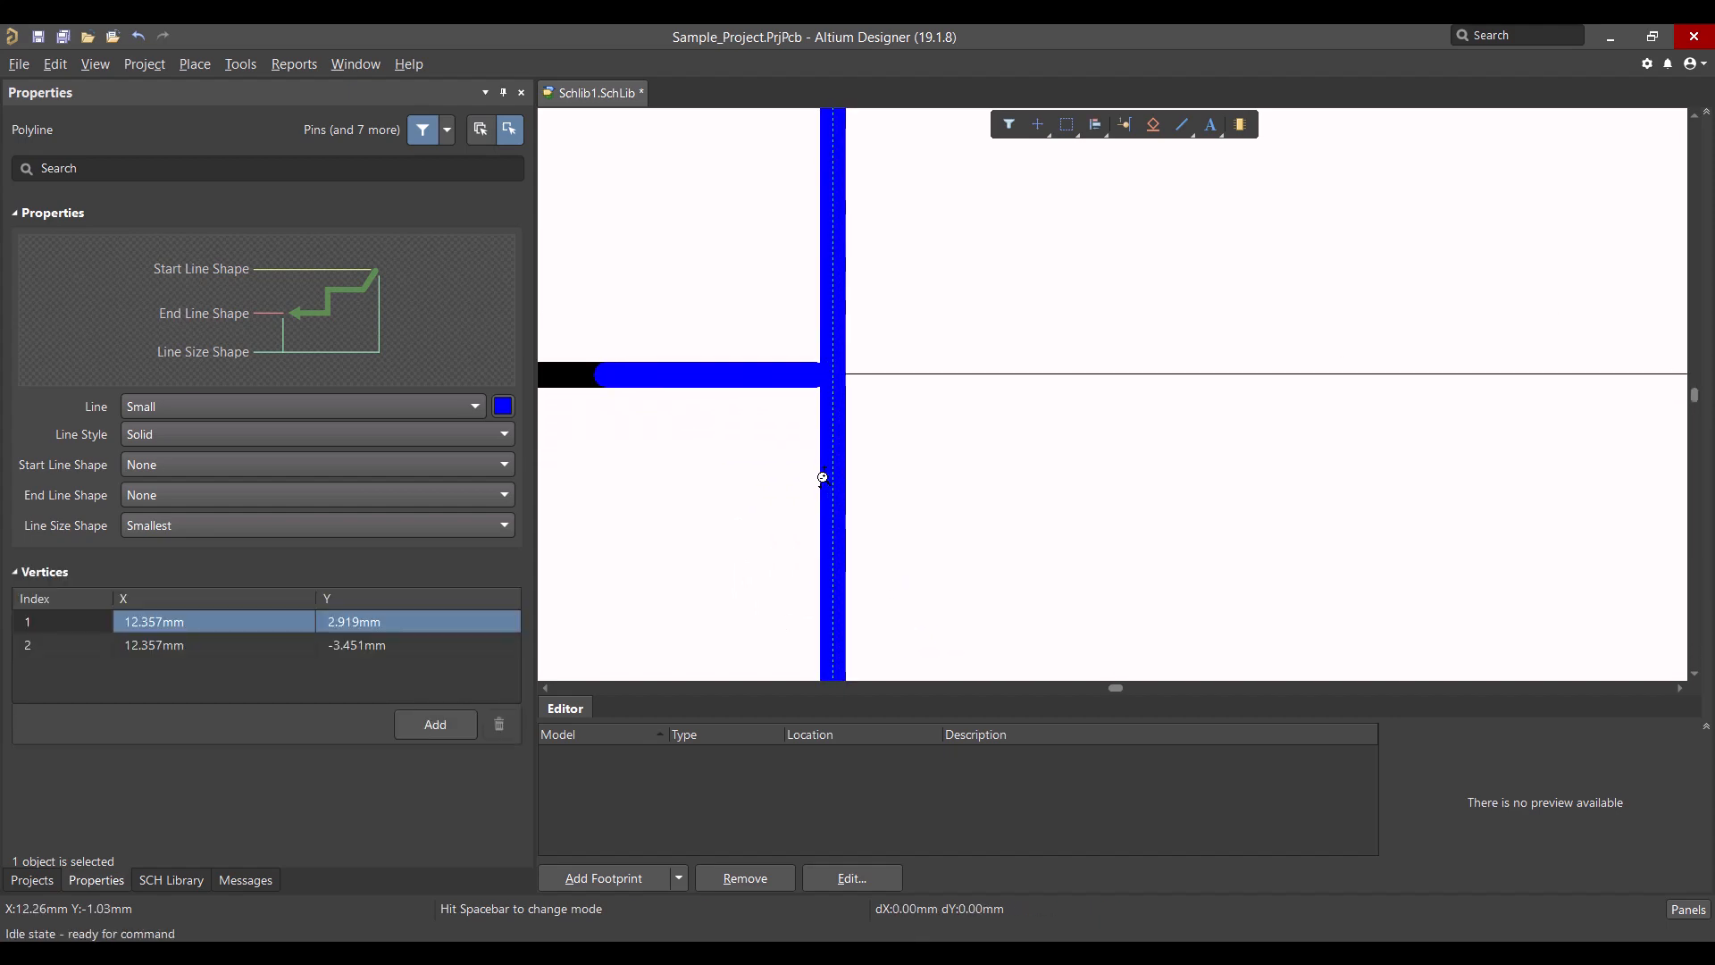
right_drag(836, 479, 850, 437)
ctrl+scroll(849, 438, down, 1)
drag(849, 441, 844, 433)
ctrl+scroll(837, 474, down, 1)
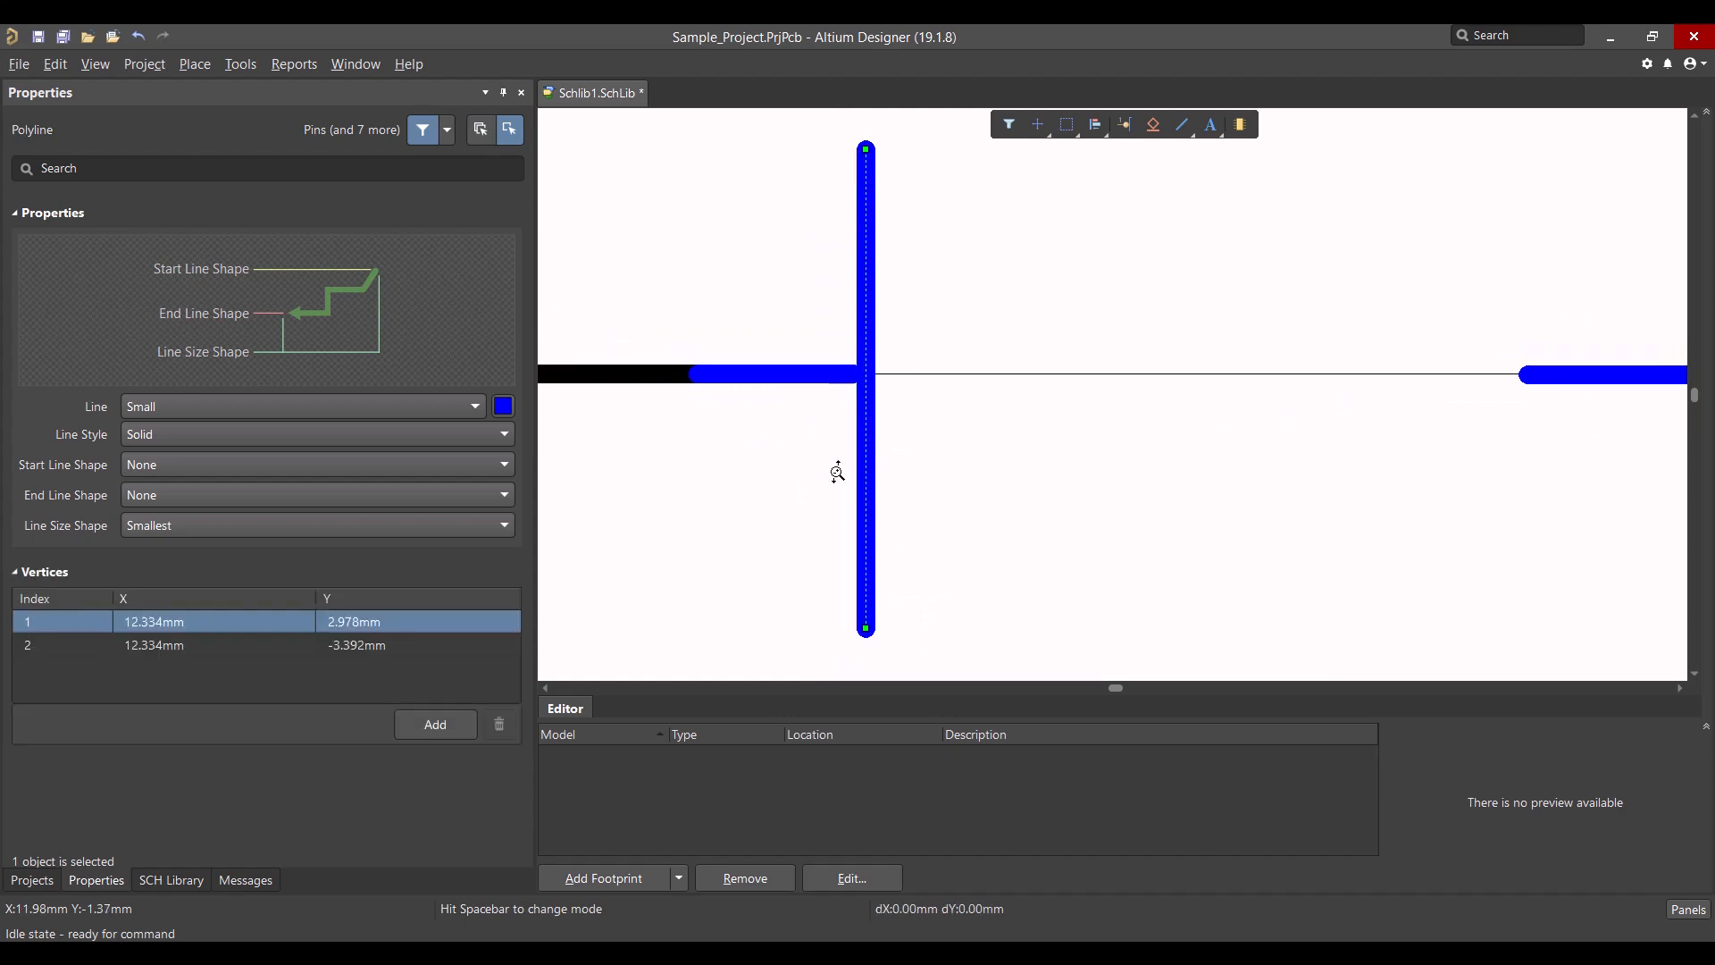
ctrl+scroll(837, 473, down, 1)
Step: Start a blue line at the upper end of the vertical bar and switch its corner mode to any angle
click(194, 65)
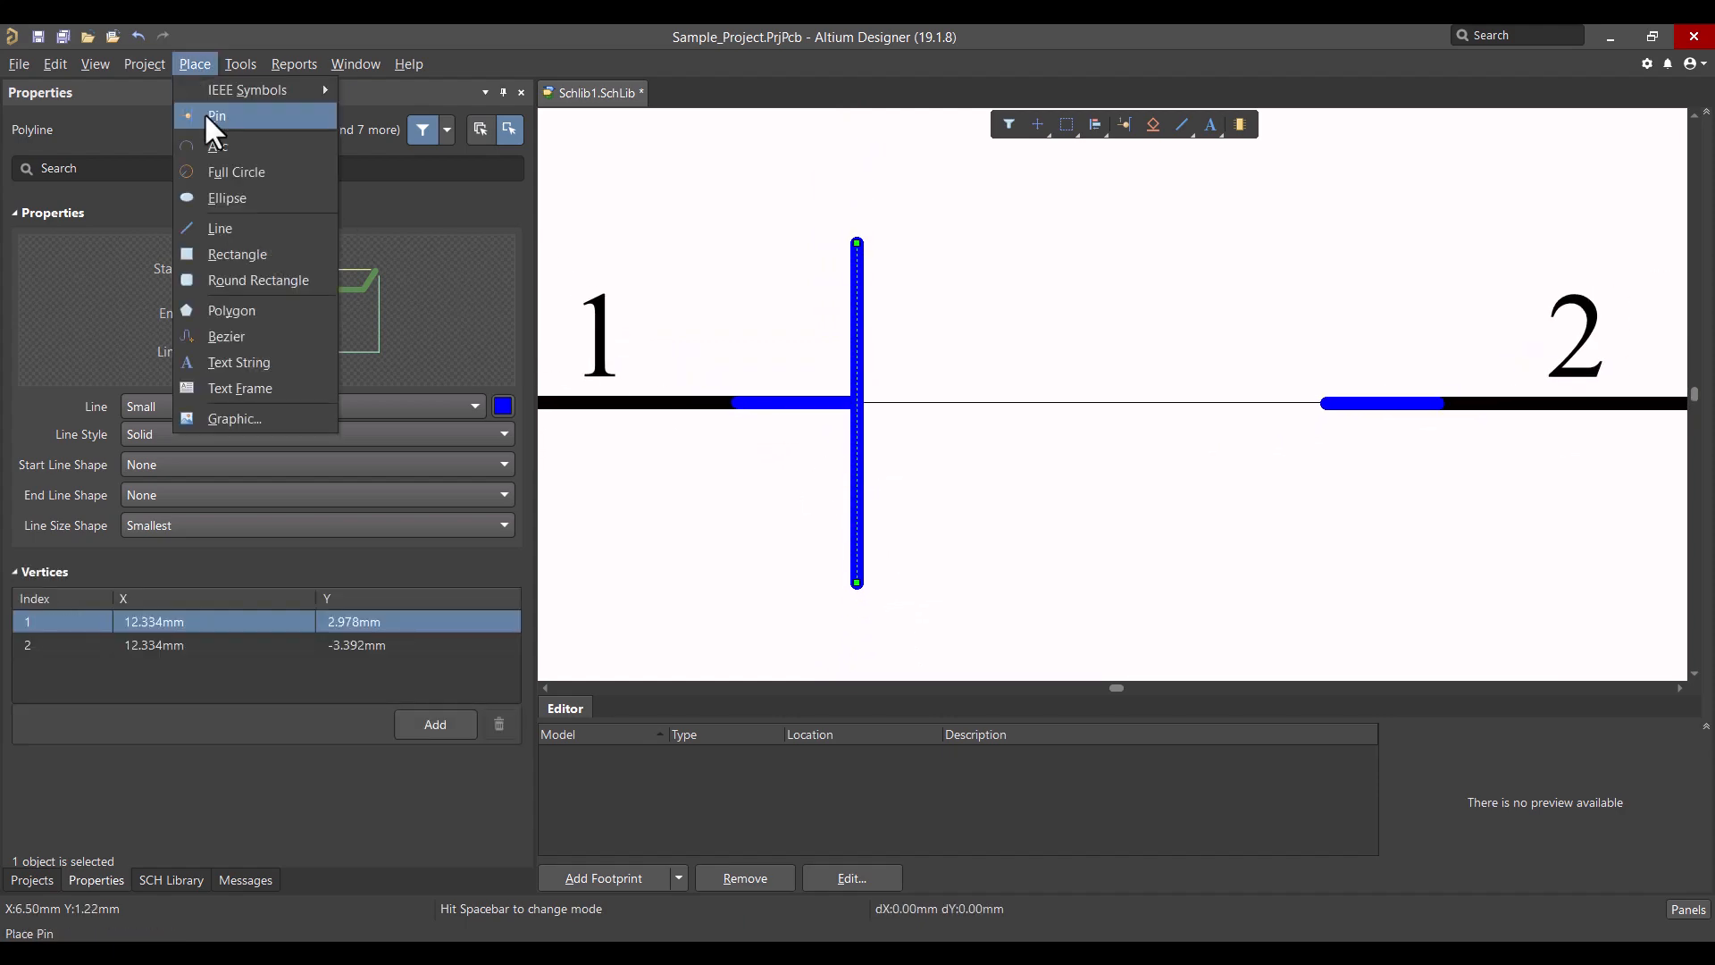
click(224, 228)
click(855, 240)
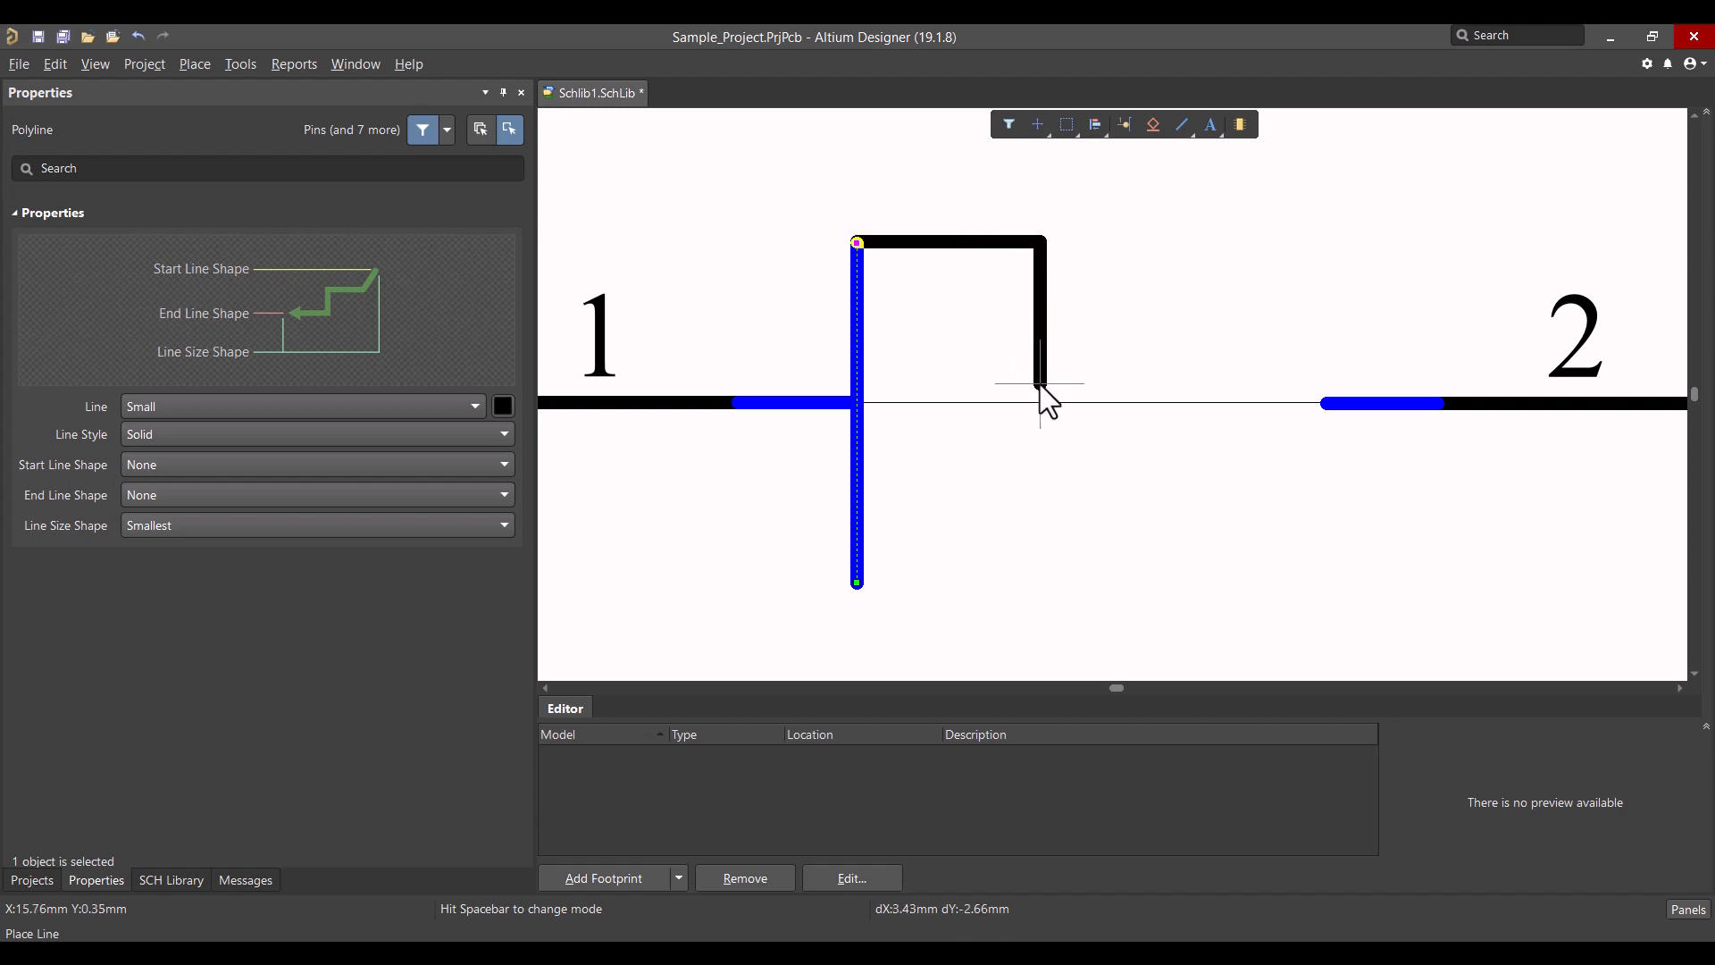
click(503, 407)
click(508, 431)
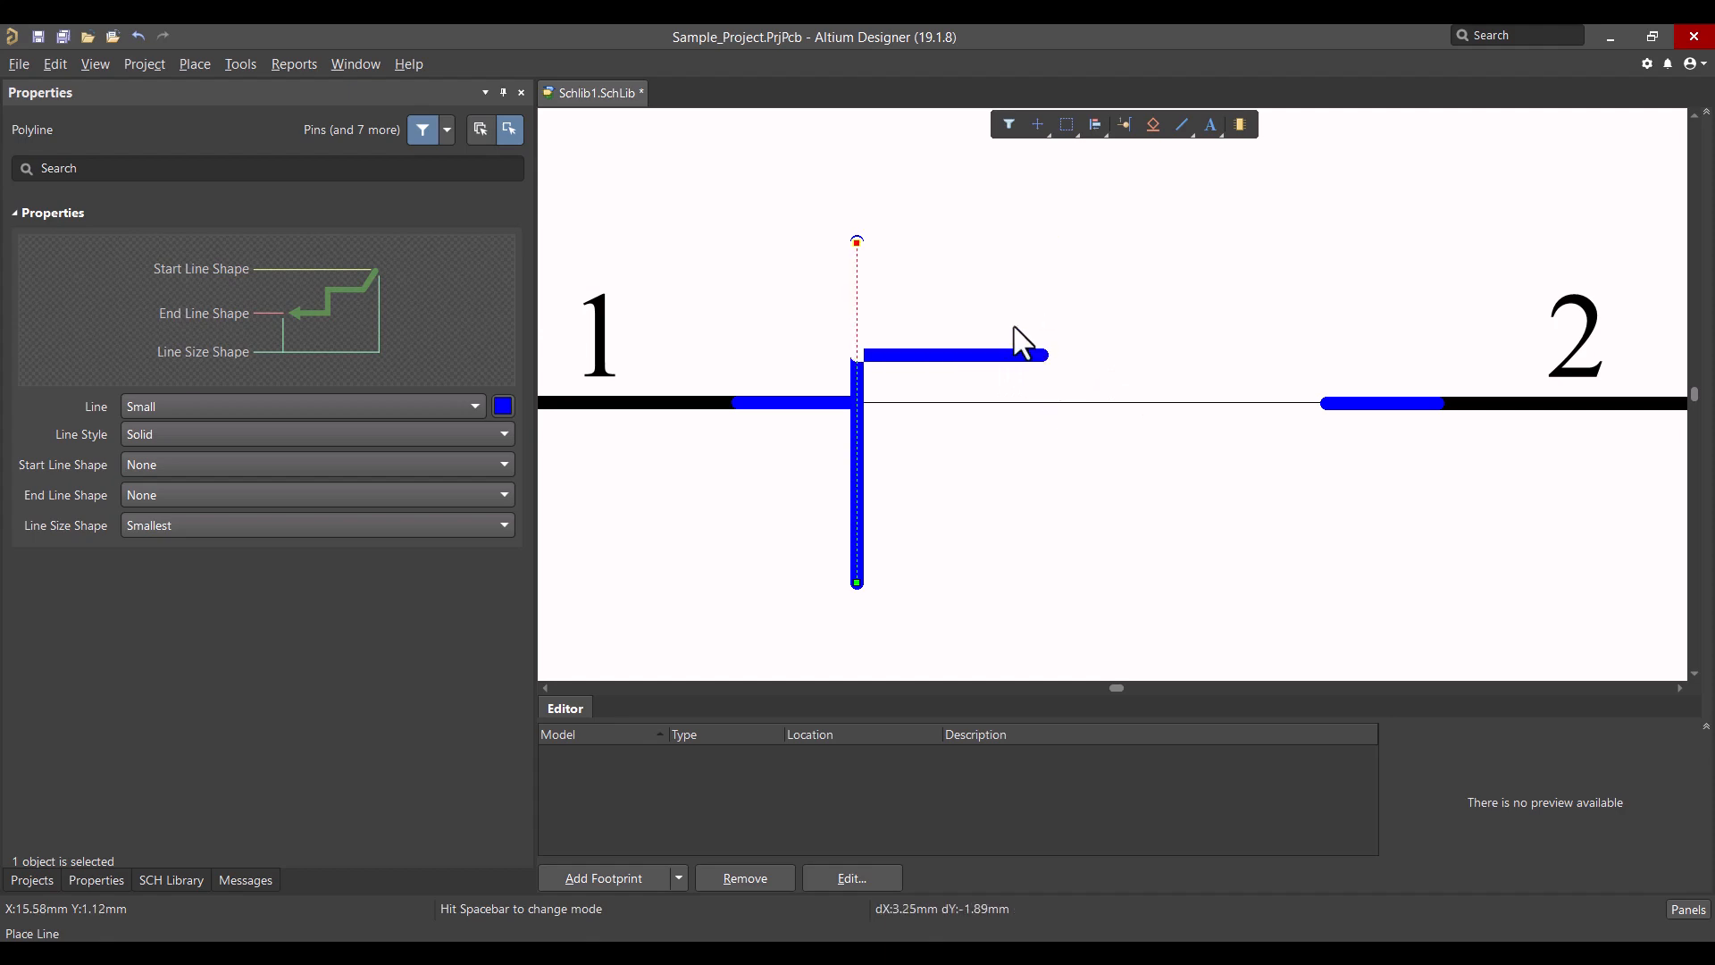
key(shift+space)
key(space)
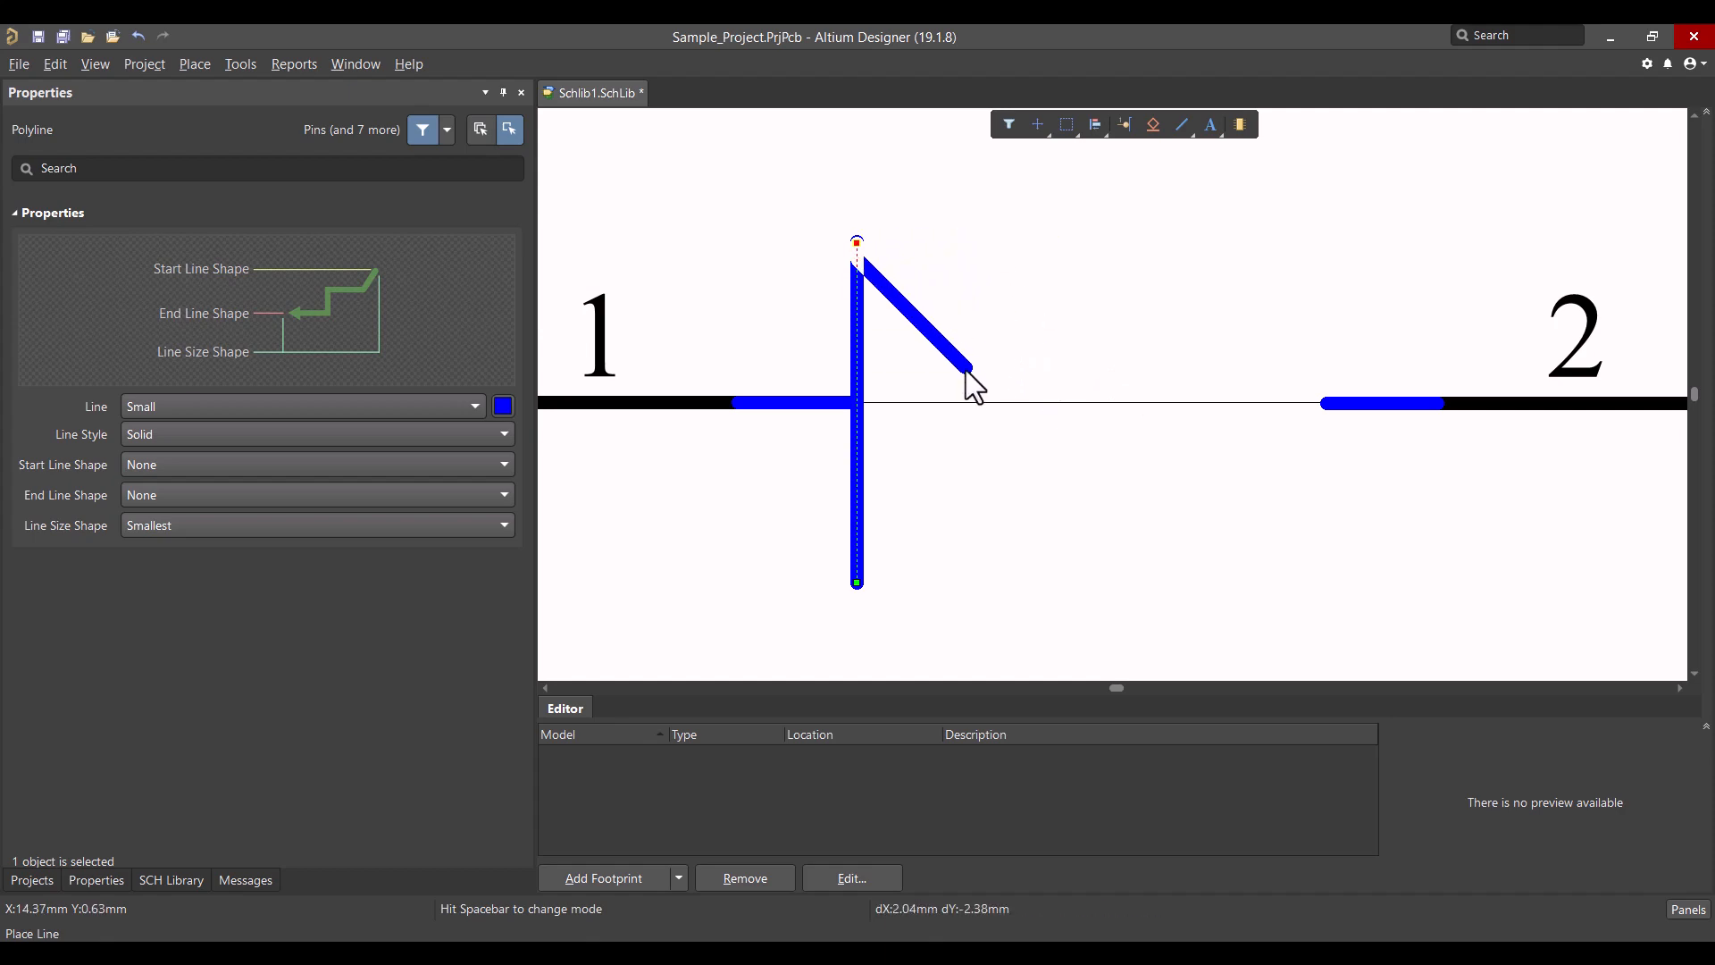
key(shift+space)
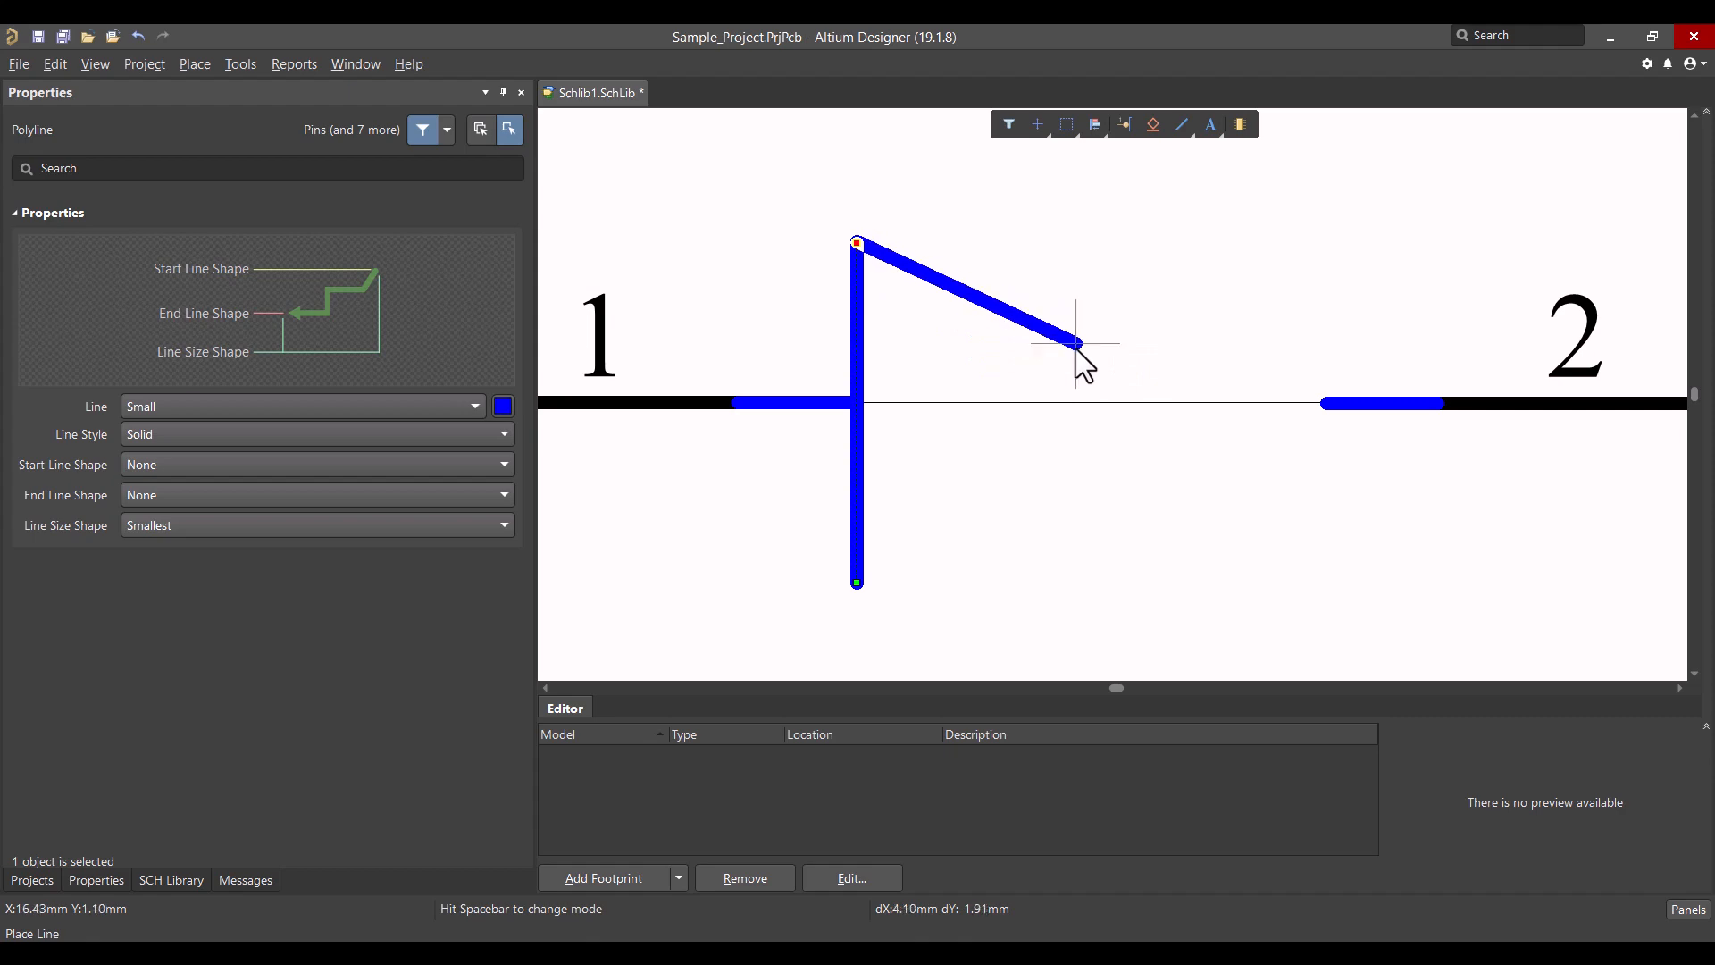
Step: Run the line to an apex on the axis about 4 mm from the bar and back to the bar's lower end, completing the triangle
key(Escape)
click(1070, 403)
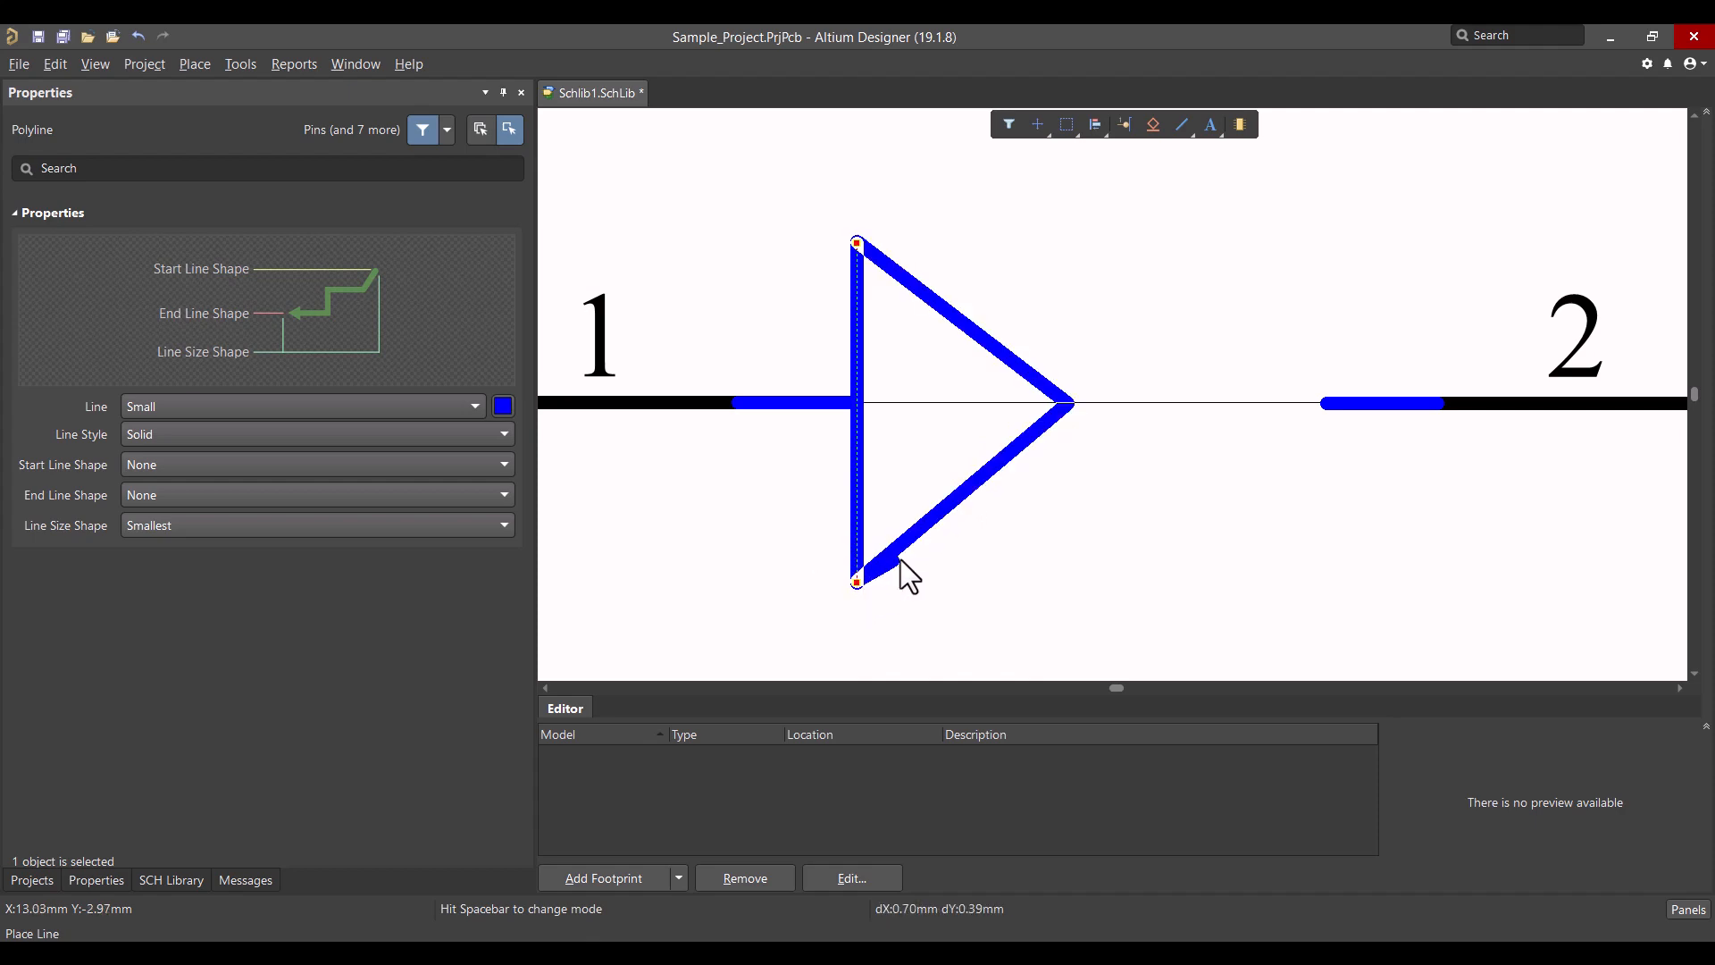
click(900, 563)
right_click(937, 574)
ctrl+scroll(1054, 519, down, 2)
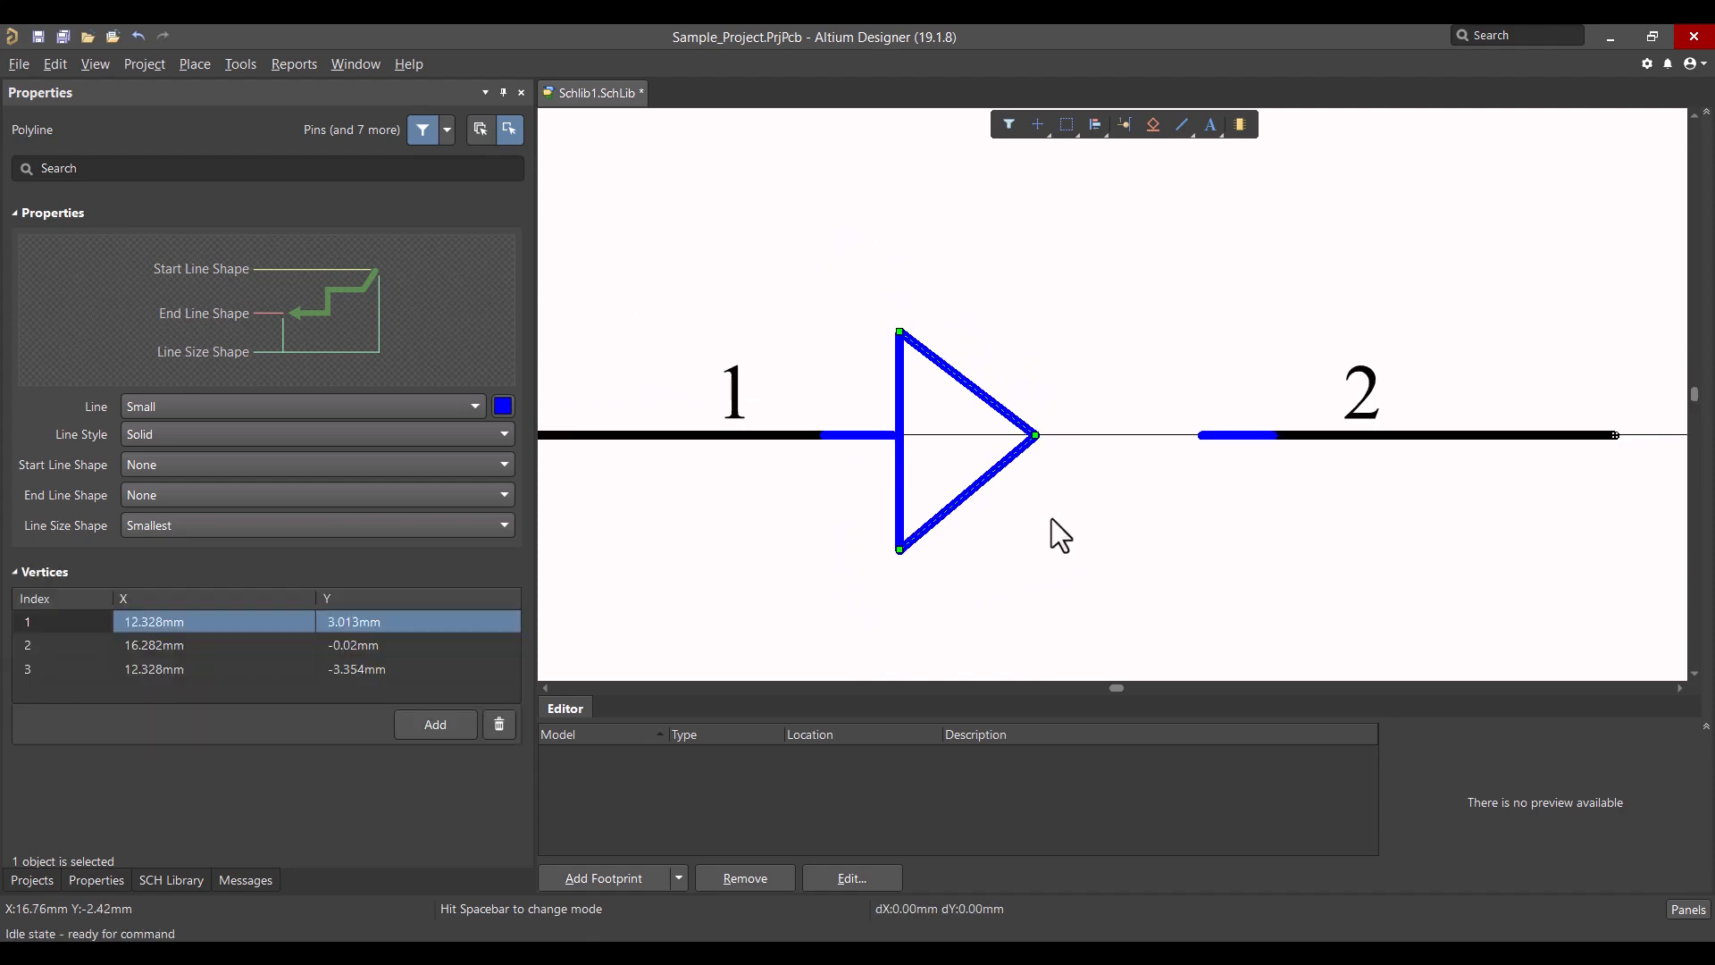
click(1054, 518)
Step: Move pin 2 together with its blue line along the axis until the line's inner end meets the triangle's apex, then deselect them
drag(1396, 496, 1159, 410)
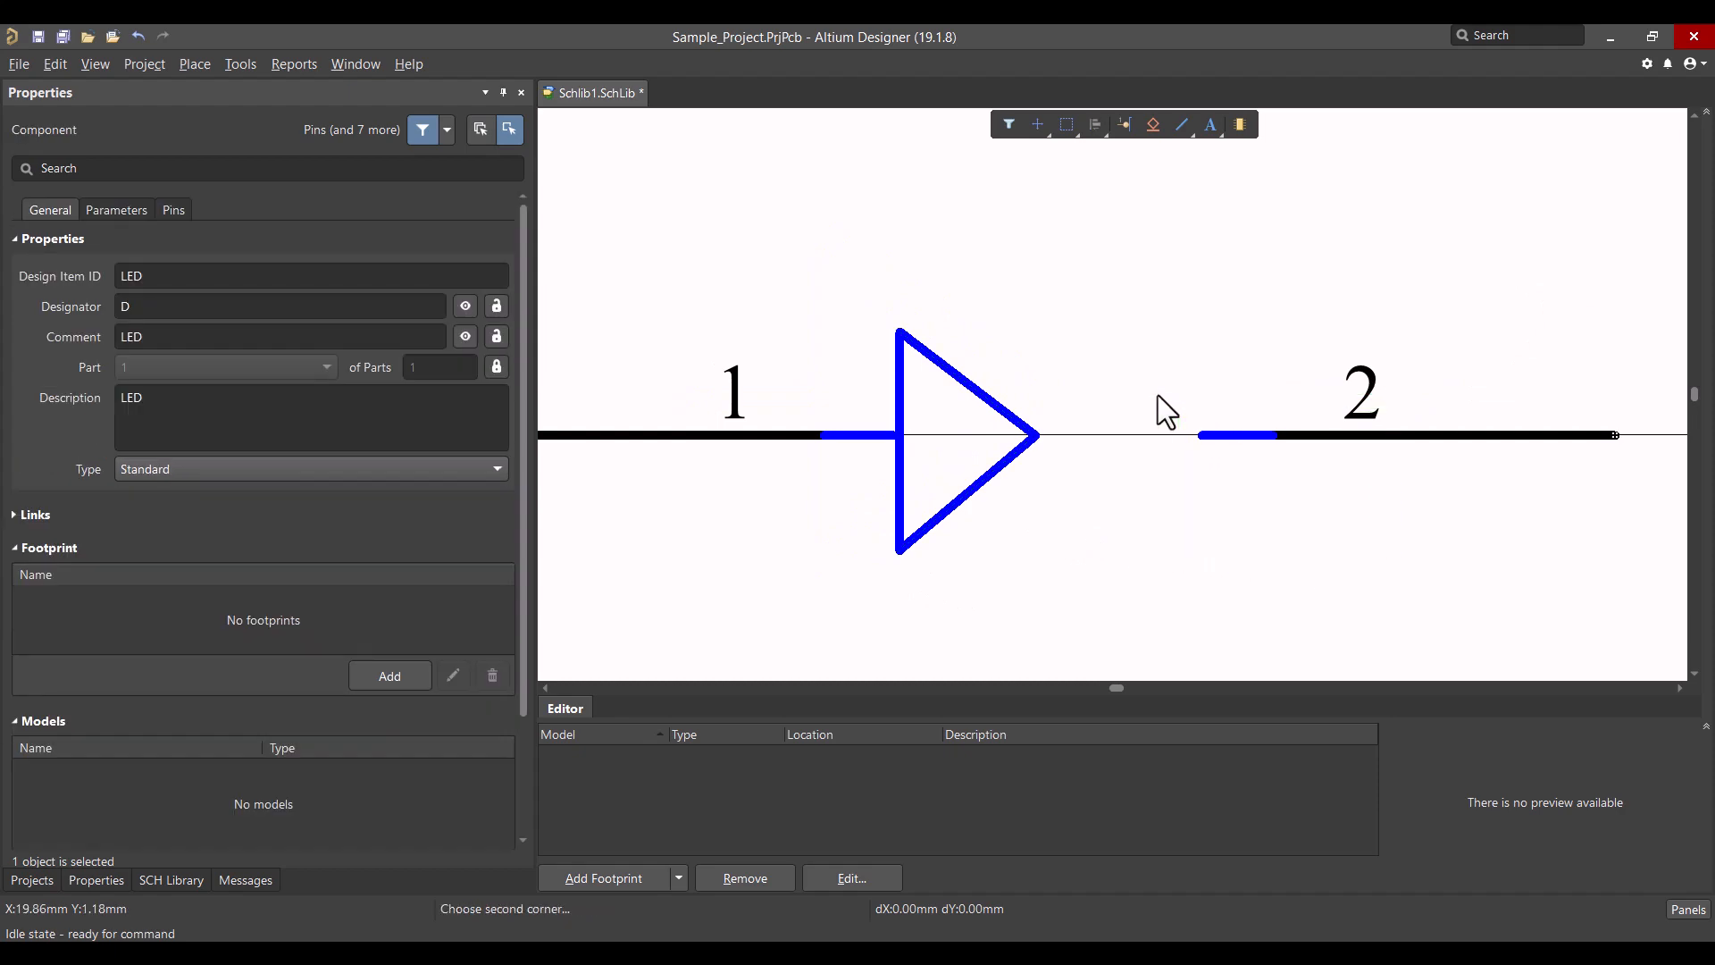
click(56, 64)
mouse_move(163, 395)
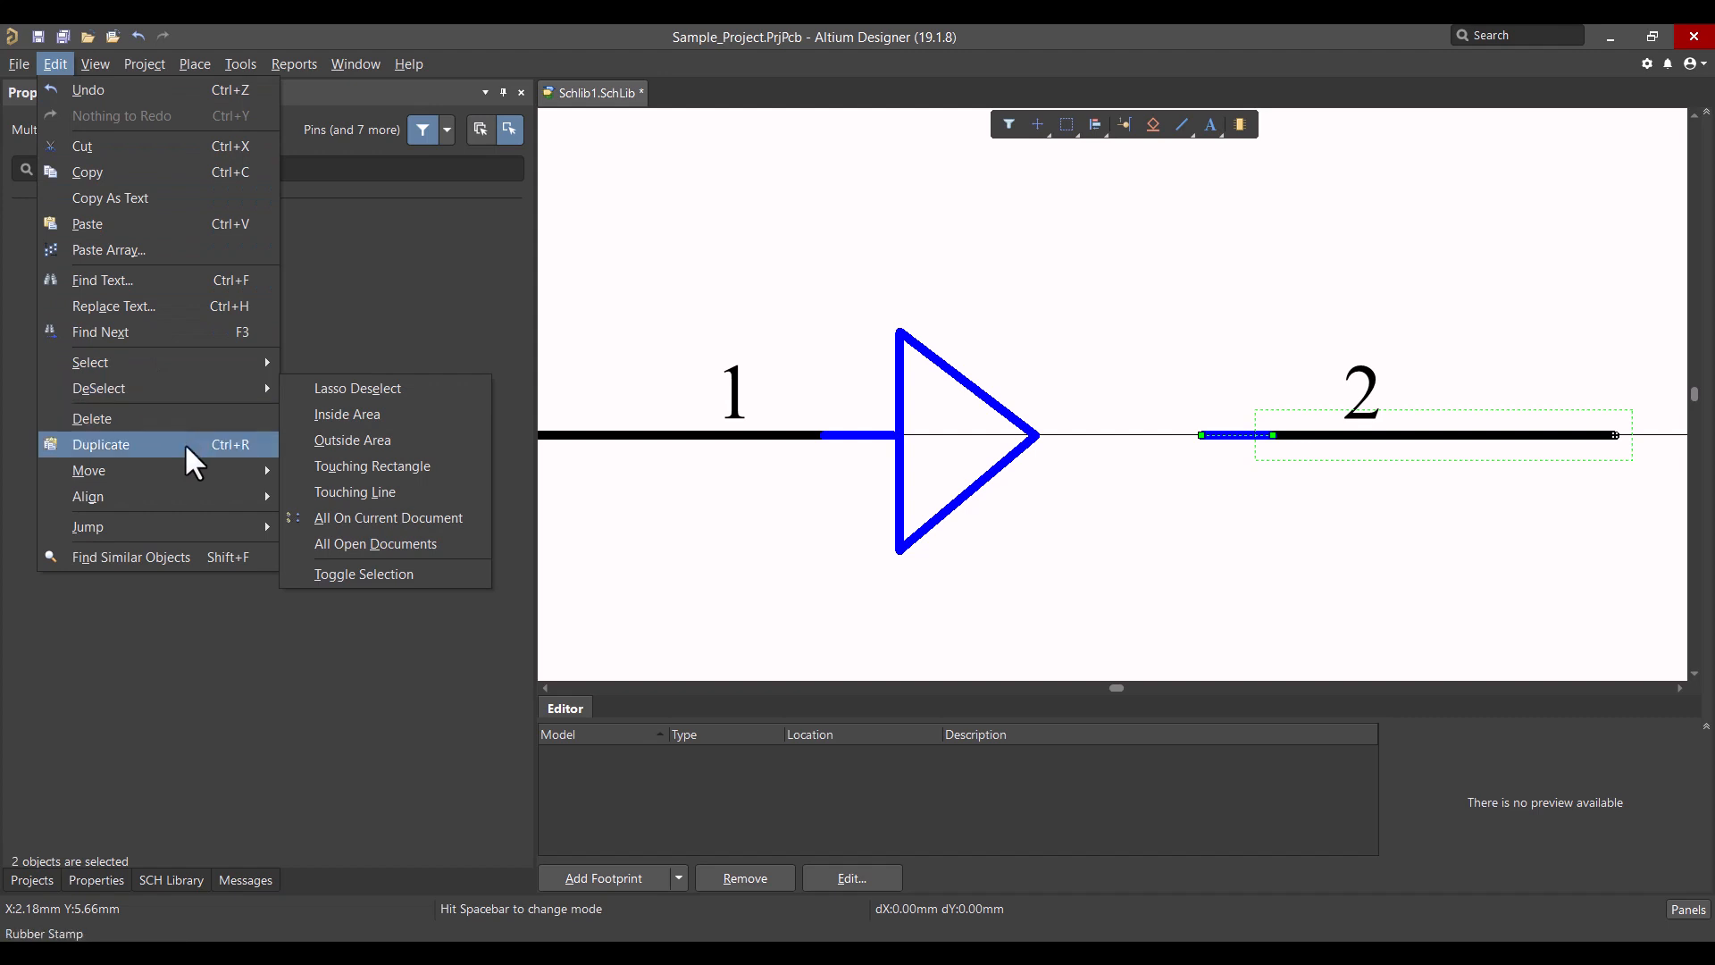
mouse_move(188, 465)
click(348, 502)
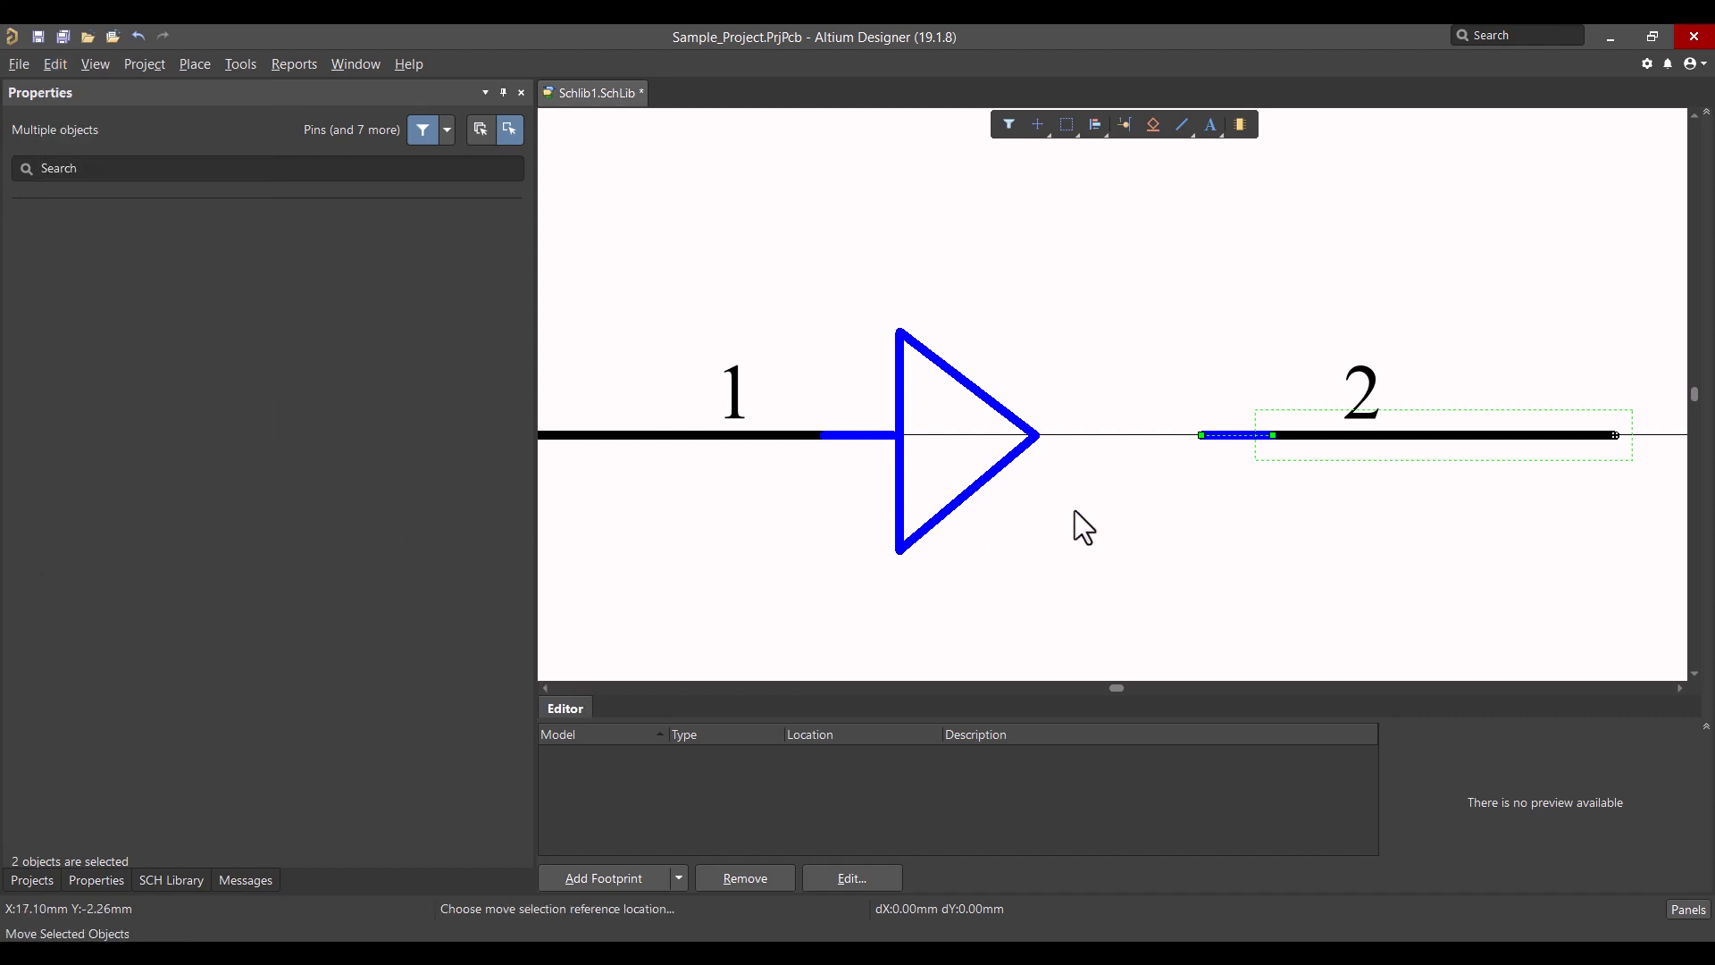
click(1200, 436)
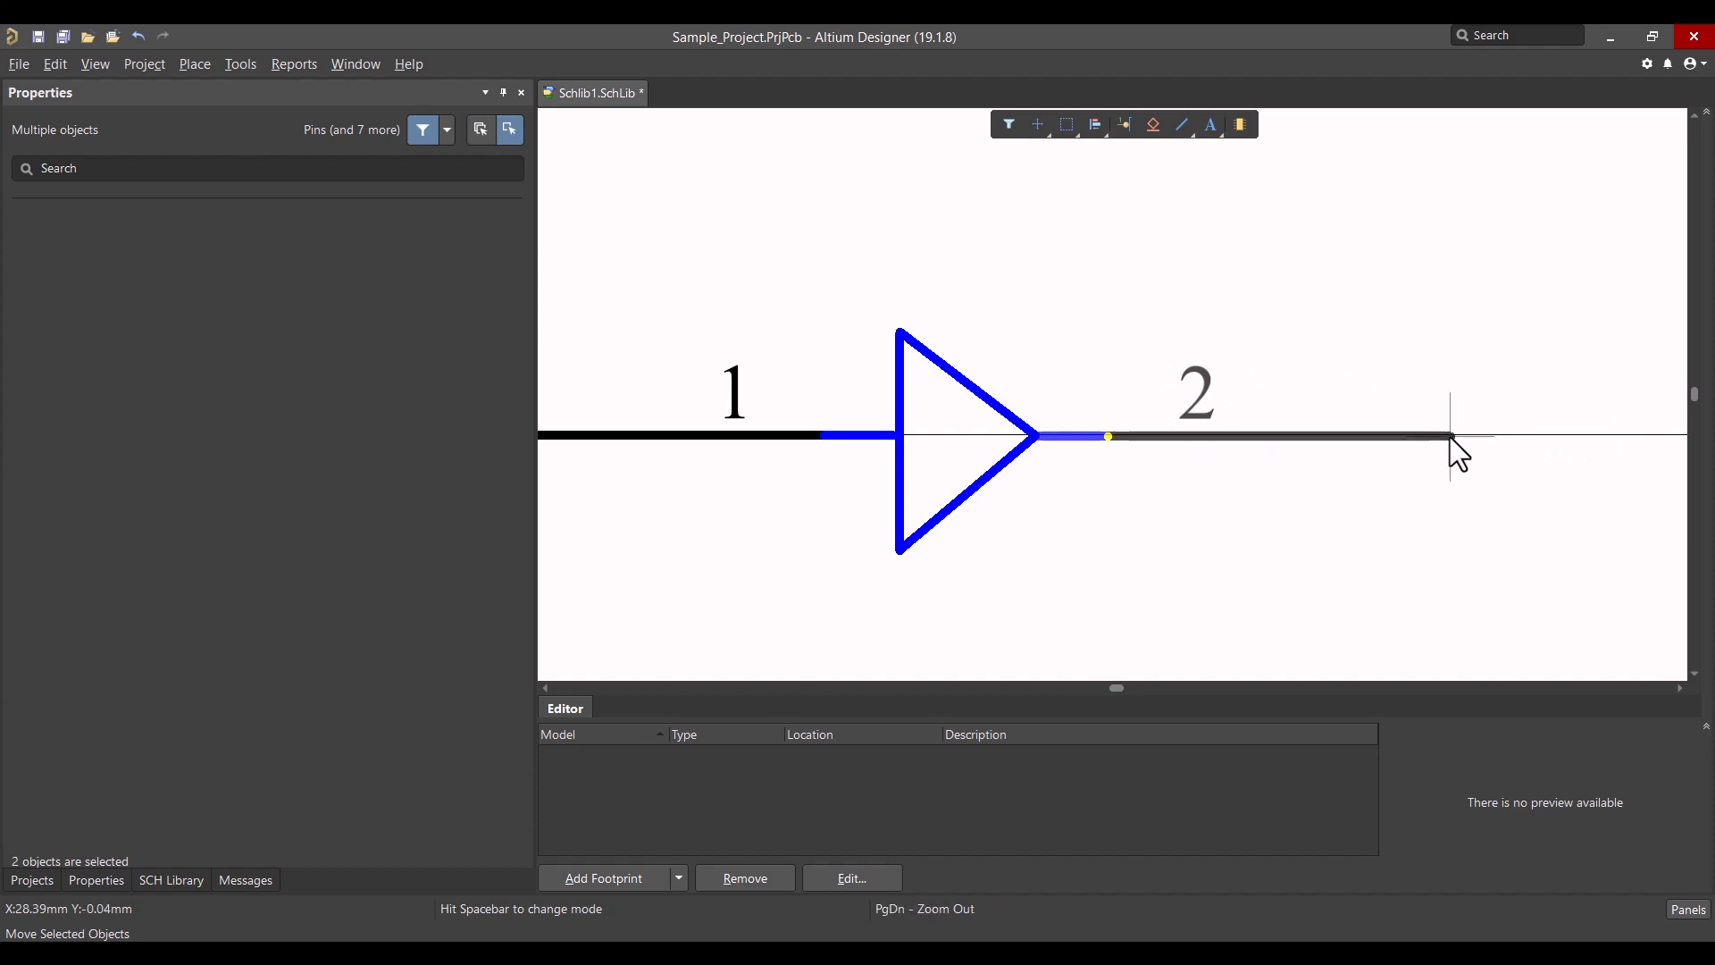
click(1450, 437)
click(1086, 522)
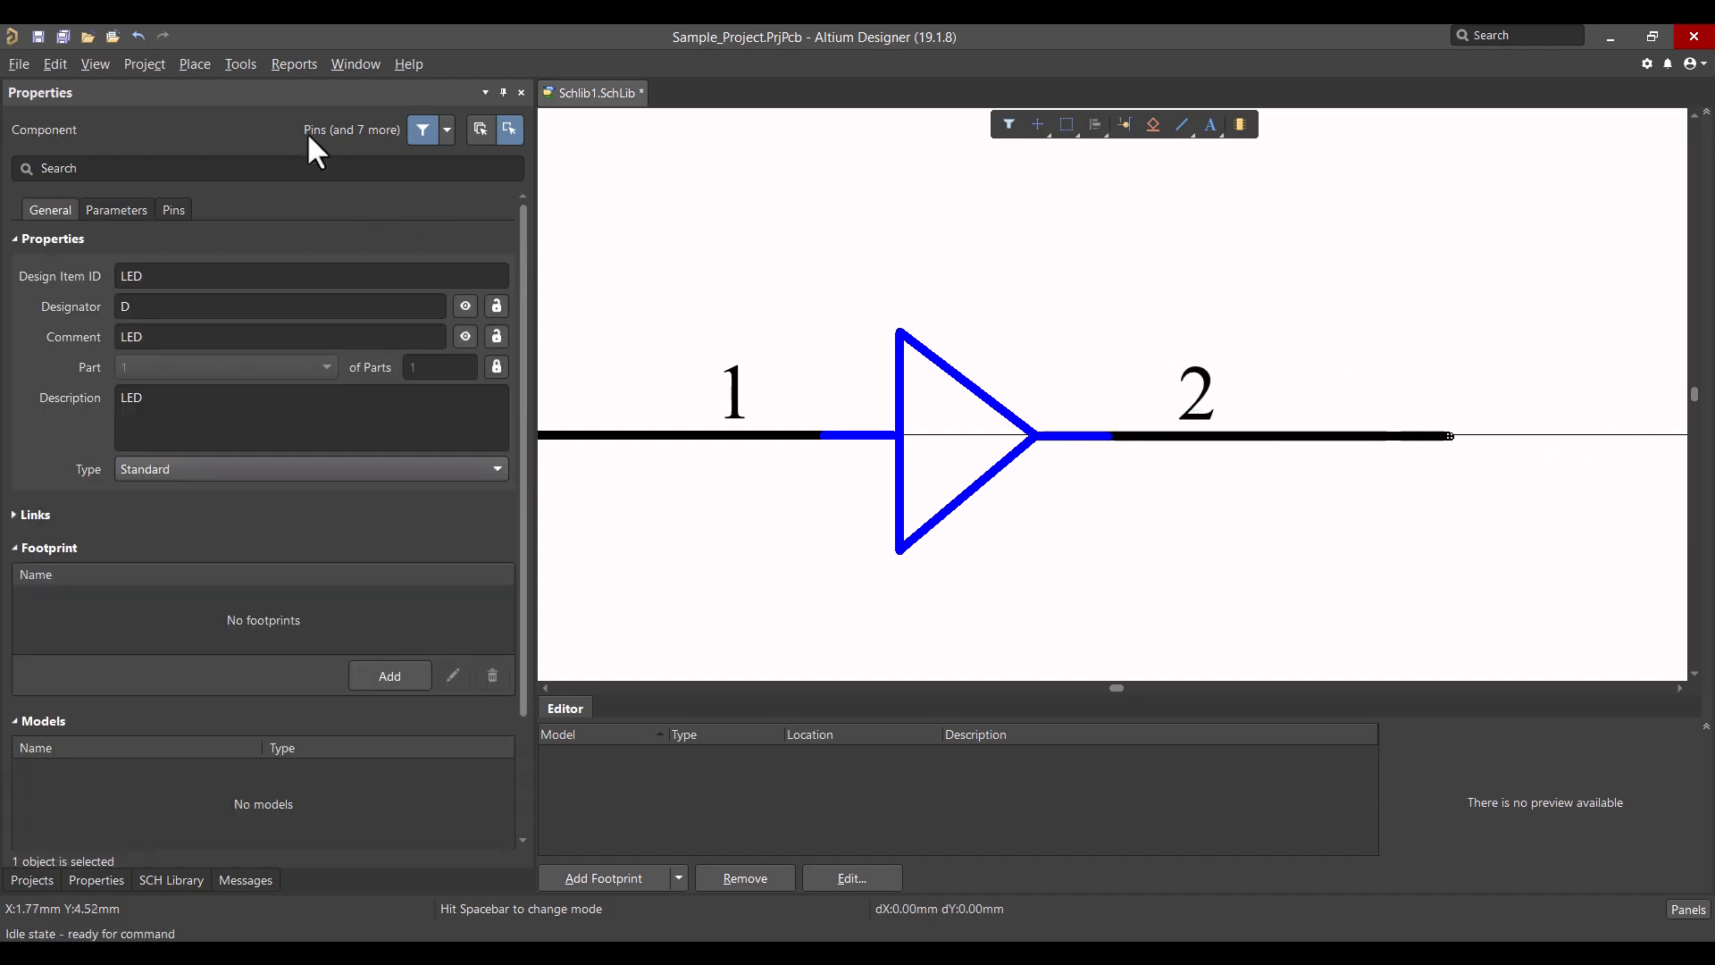
Step: Draw a blue vertical cathode bar about 7.2 mm long across the axis near the triangle's apex
click(195, 64)
click(241, 236)
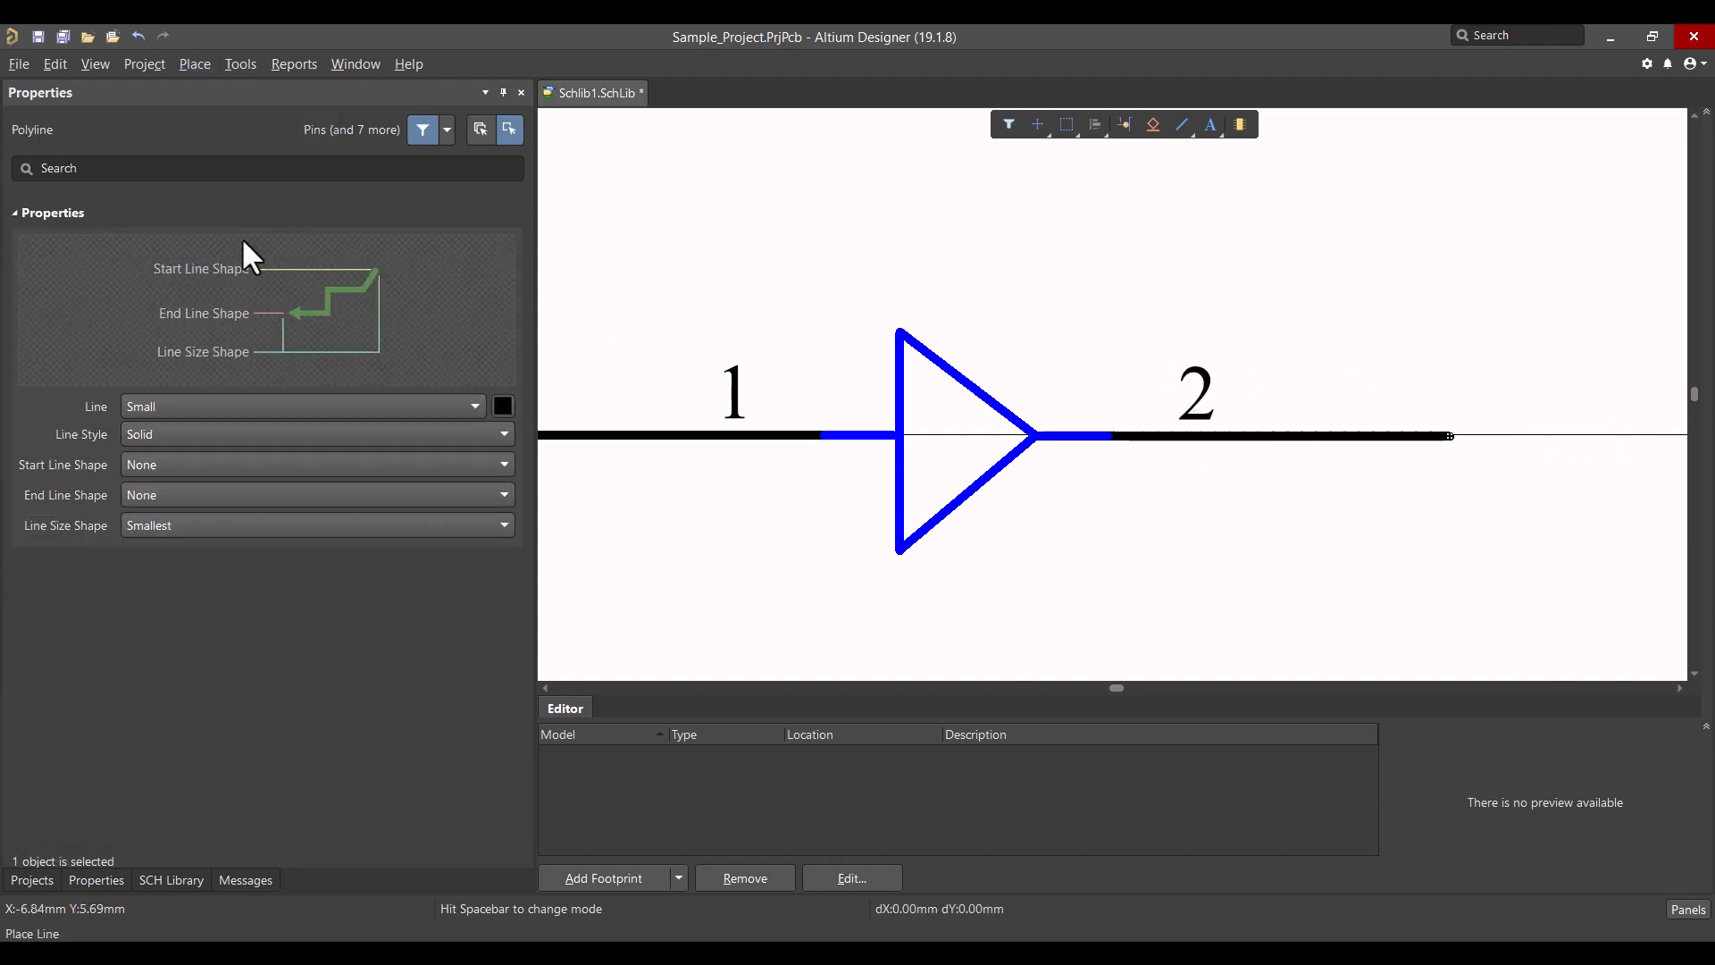
click(1028, 326)
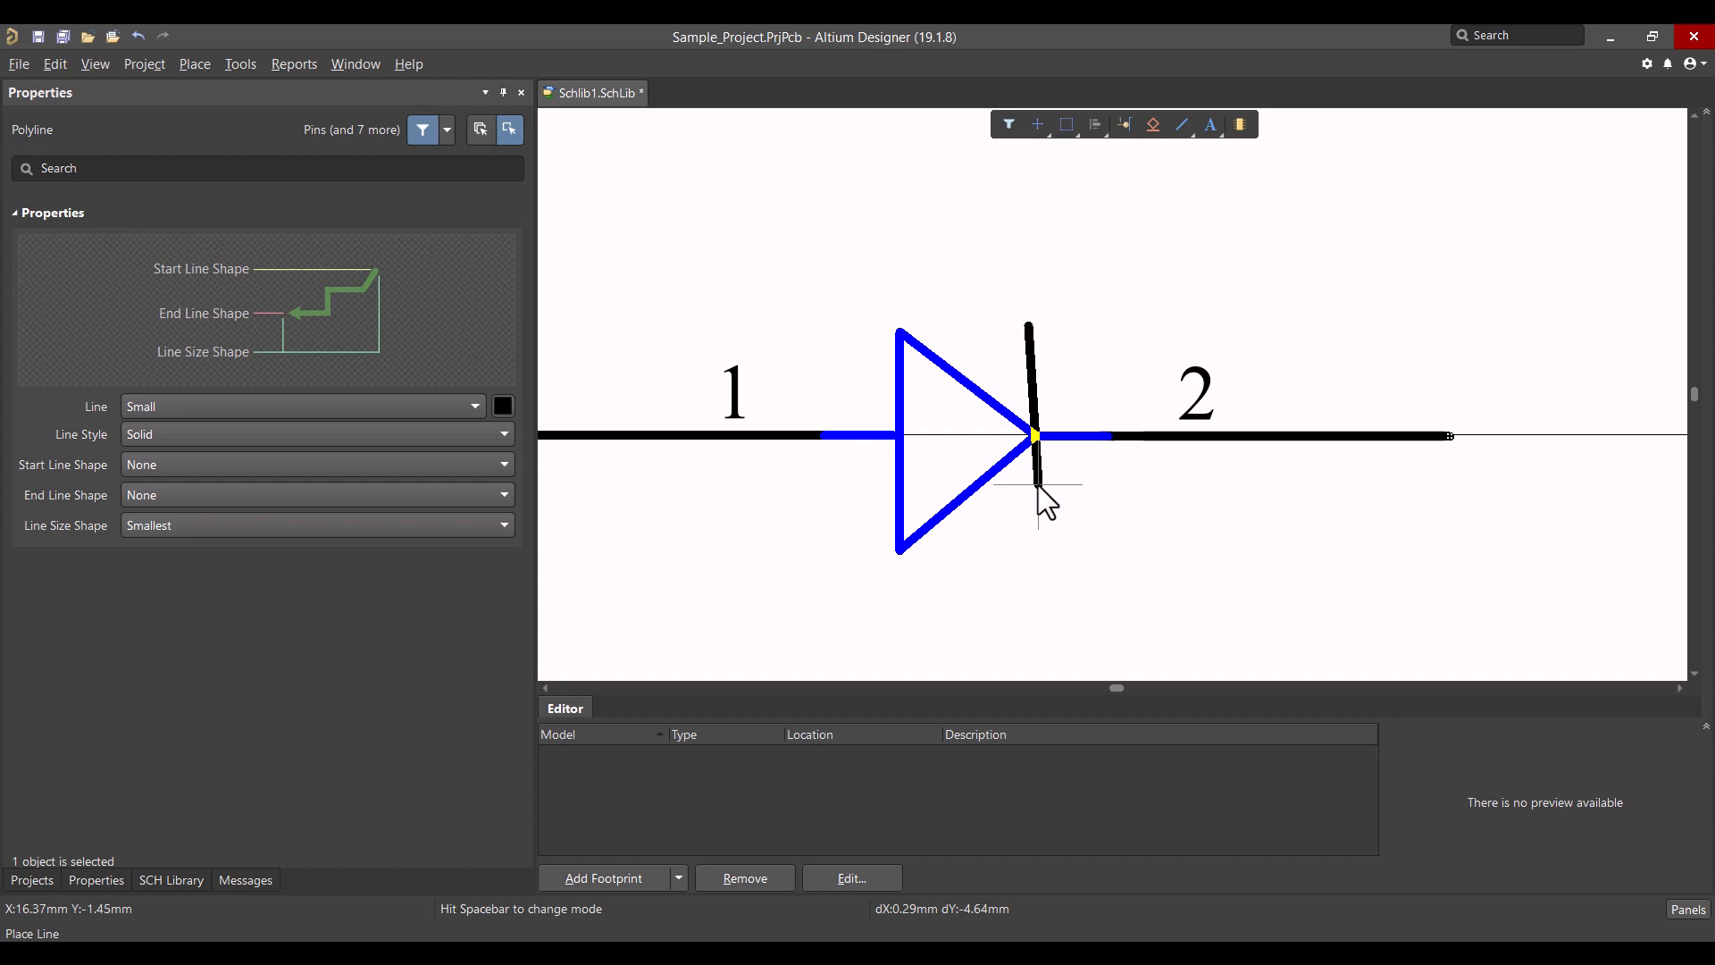
click(503, 406)
click(504, 445)
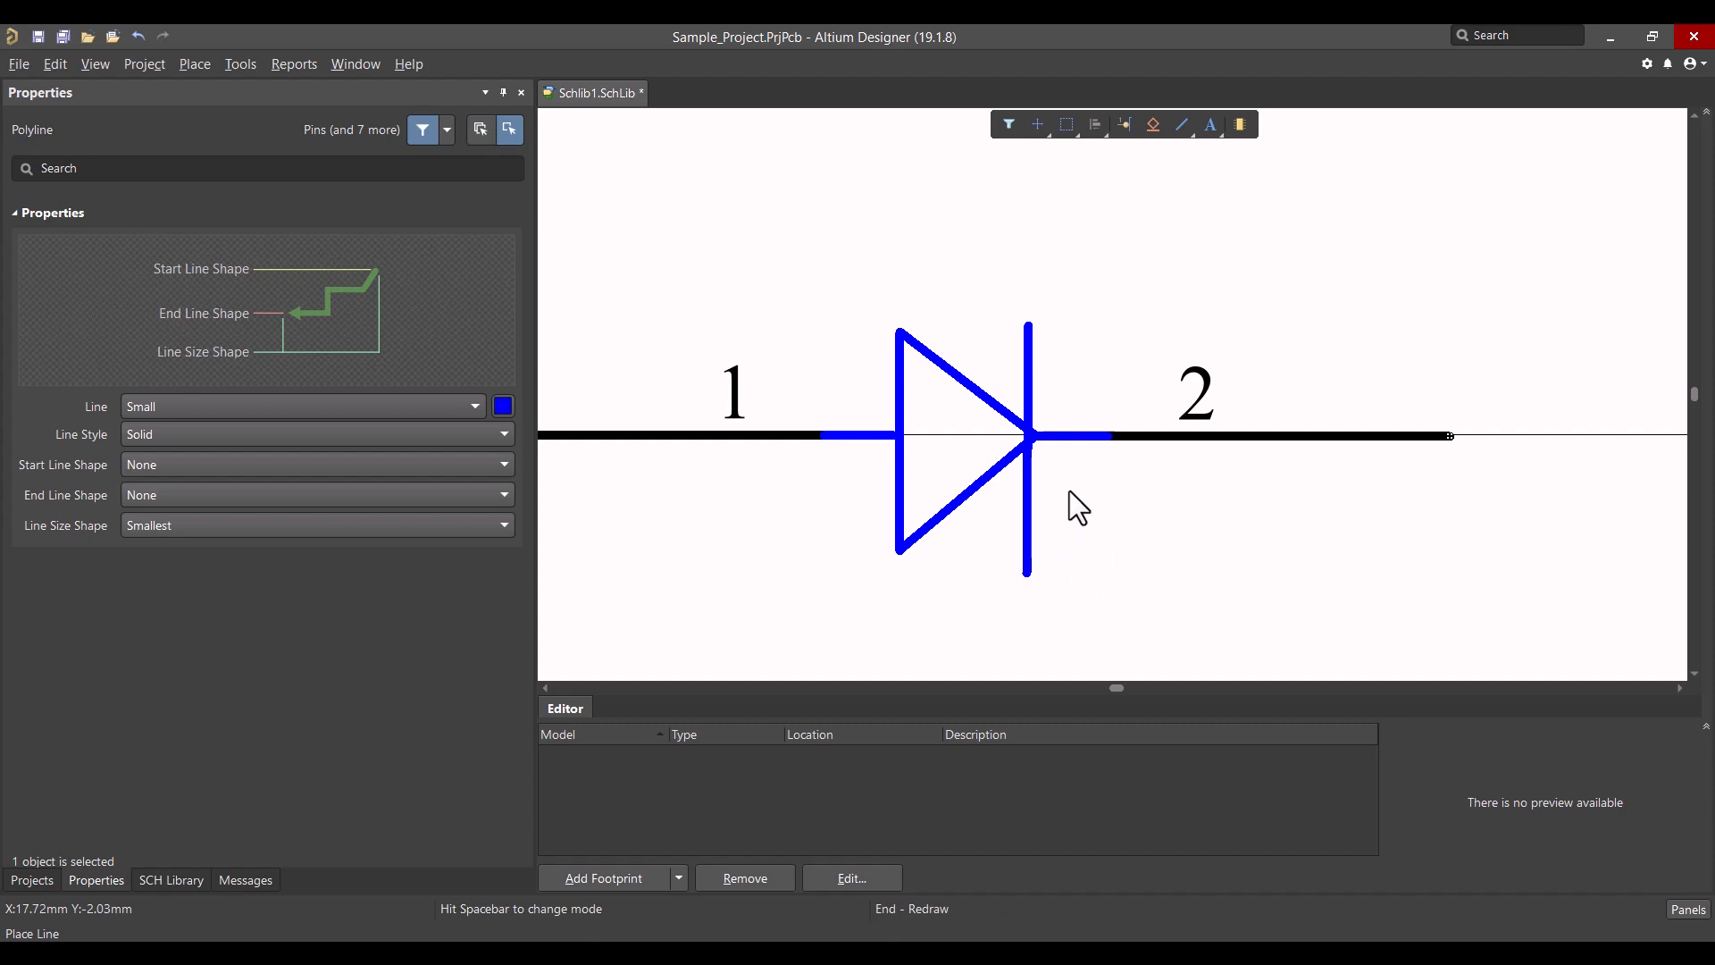
Step: Shift the cathode bar slightly so it meets the triangle's apex, then deselect it
drag(1032, 511, 1043, 504)
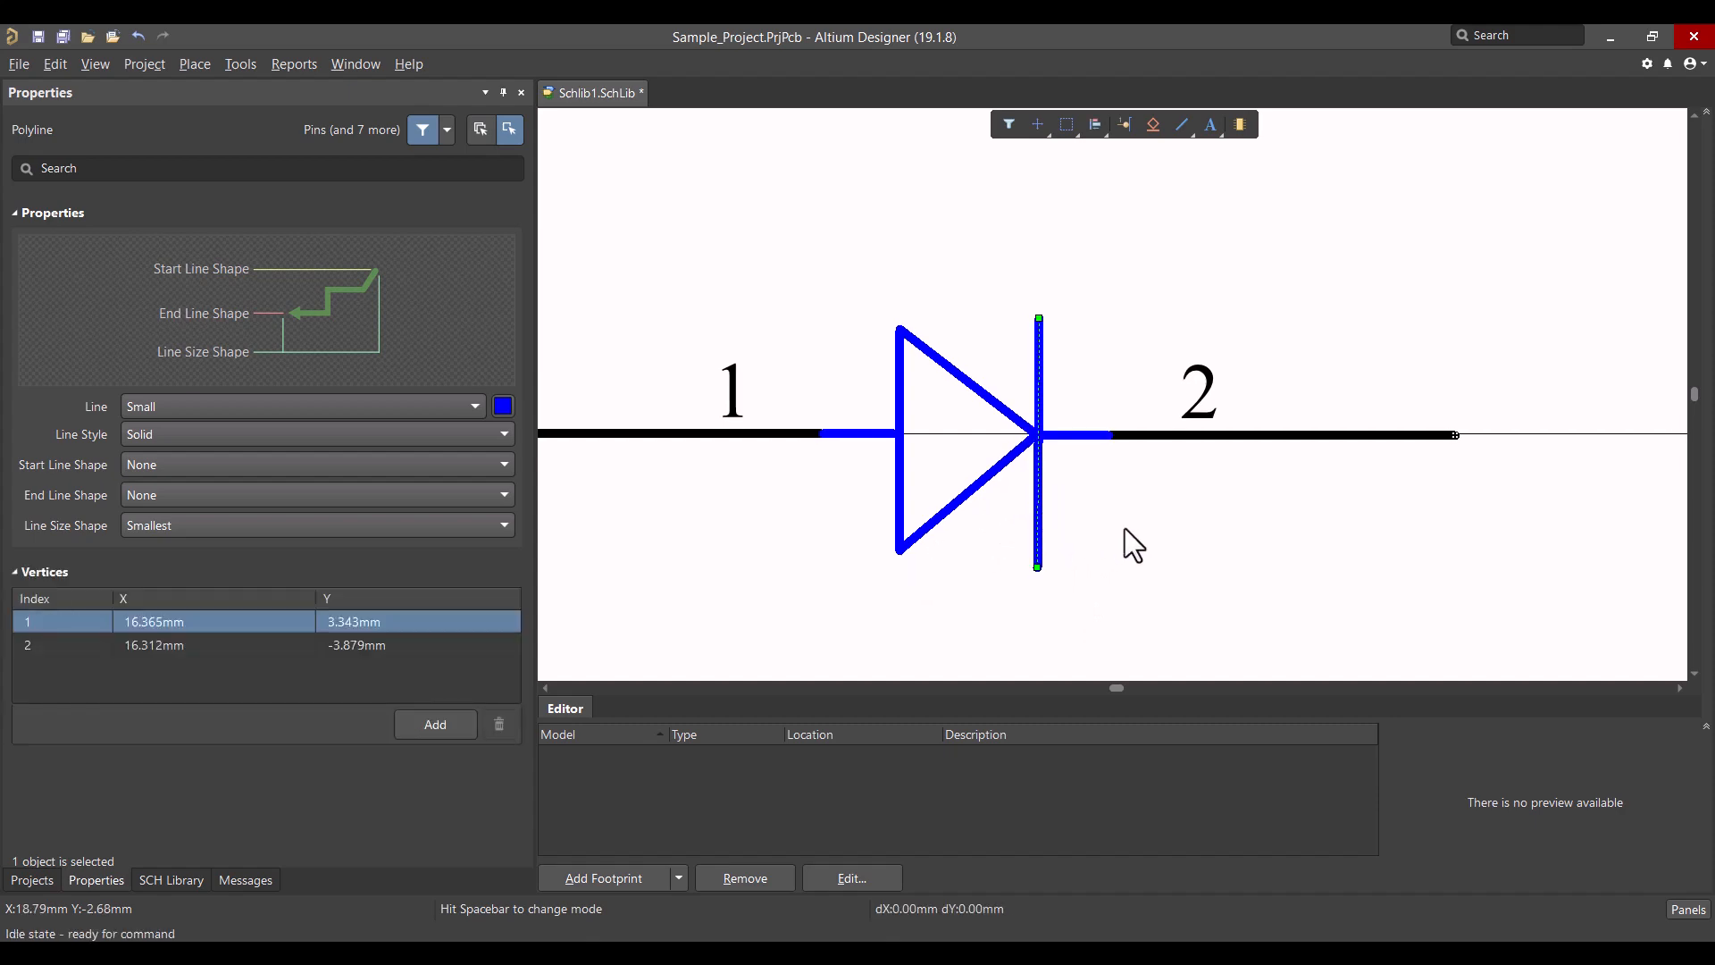
click(1127, 531)
middle_drag(1125, 533, 1123, 513)
right_drag(1104, 440, 1140, 474)
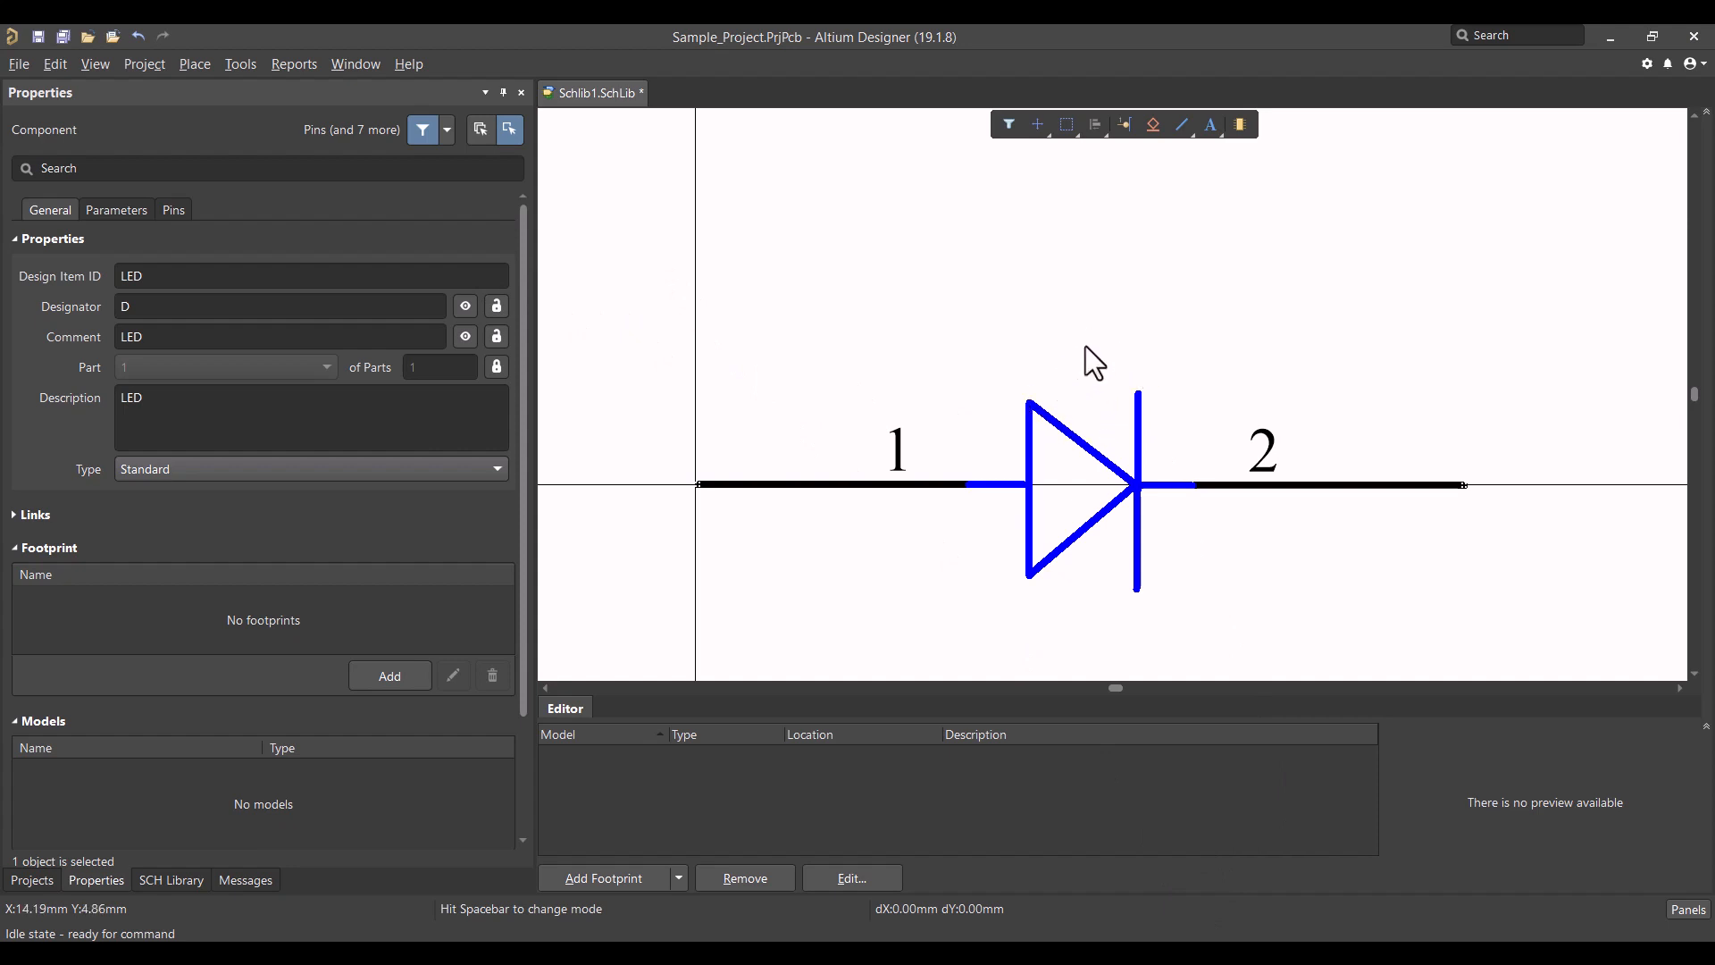
Step: Start a new line just above the triangle's upper corner and set its colour to blue
click(188, 65)
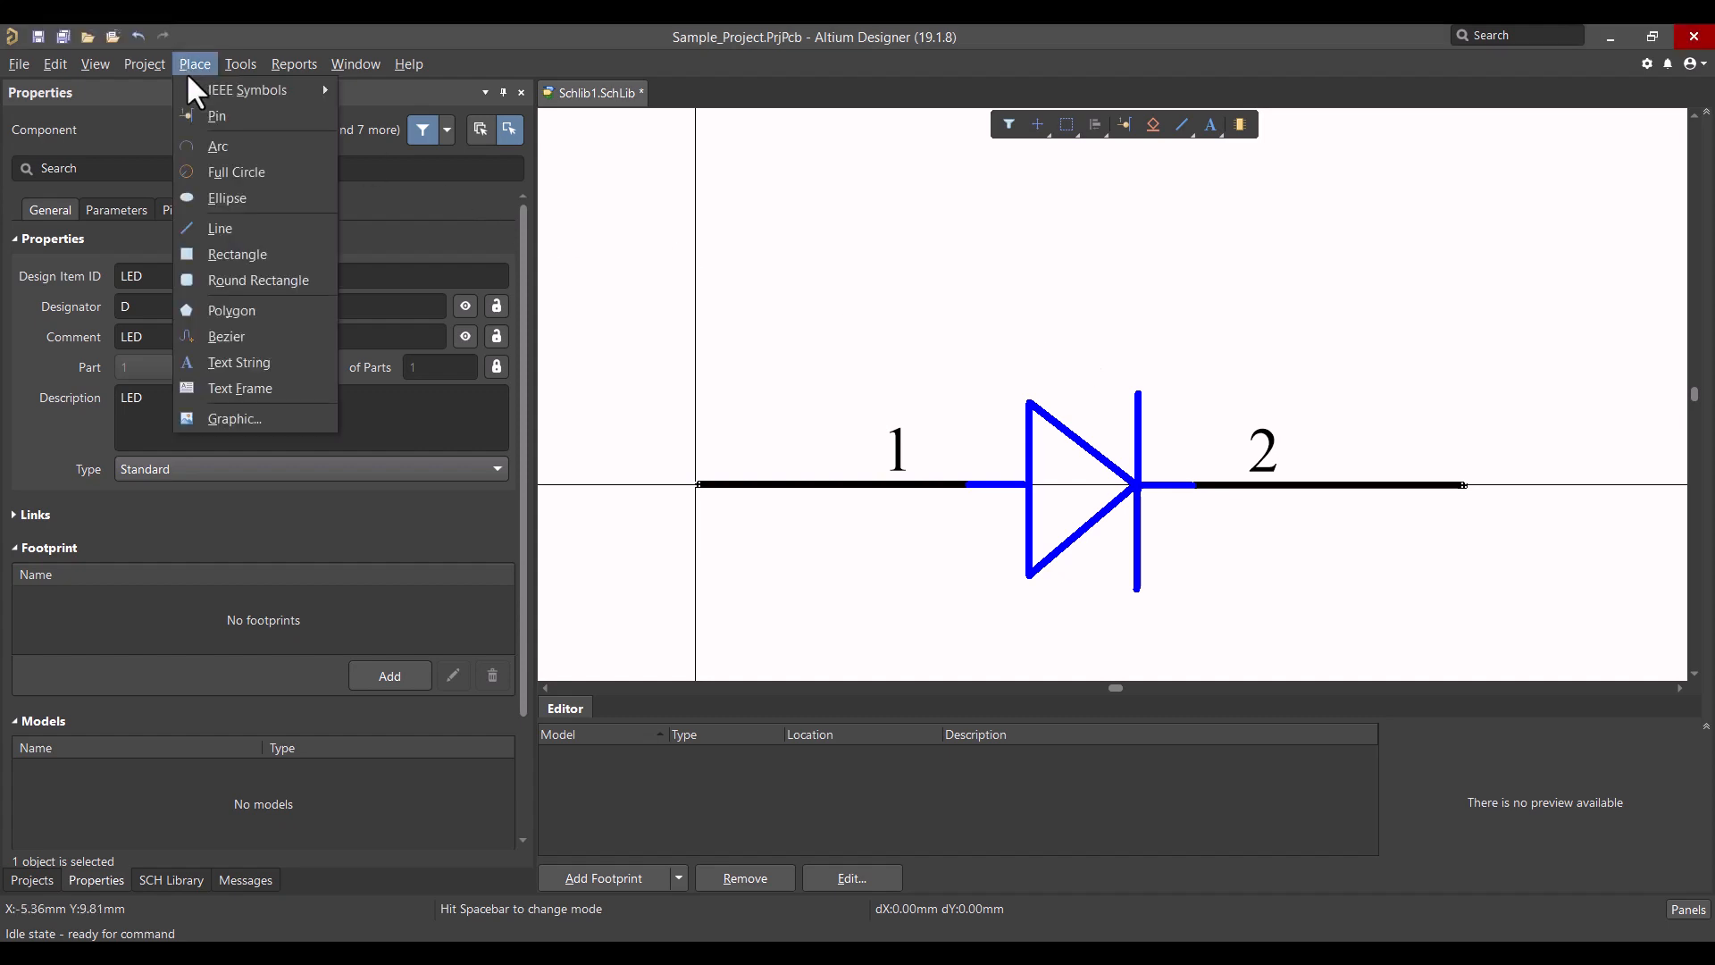
click(214, 234)
click(1034, 363)
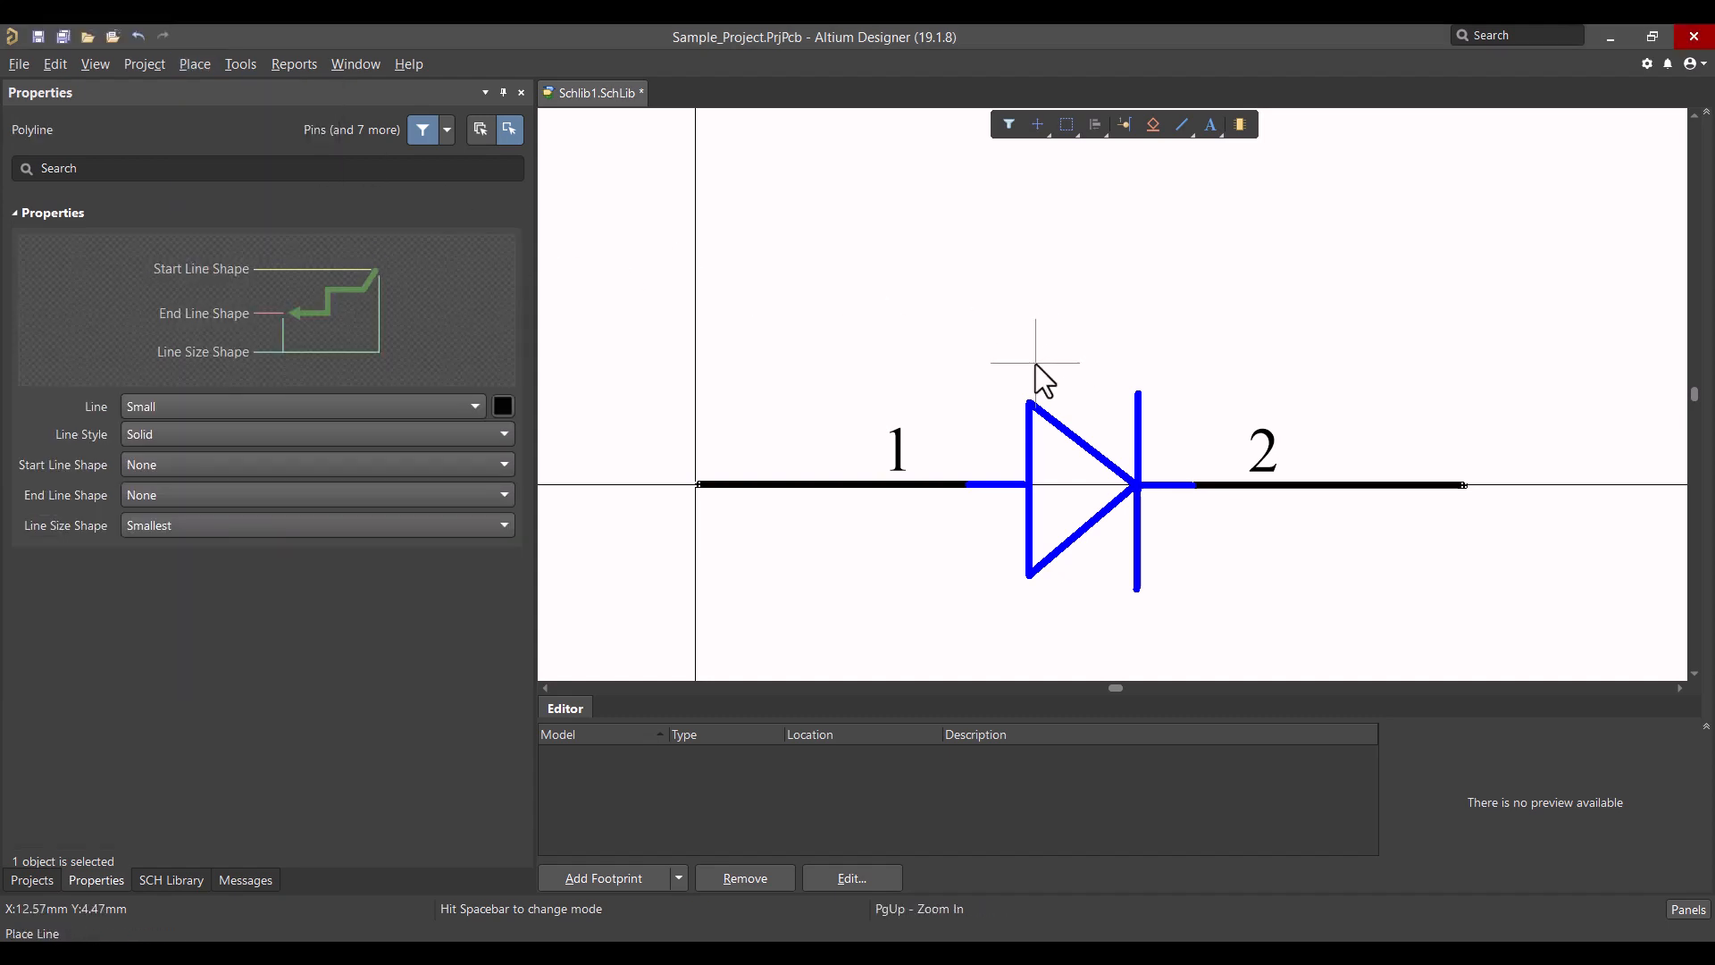
click(503, 407)
click(509, 433)
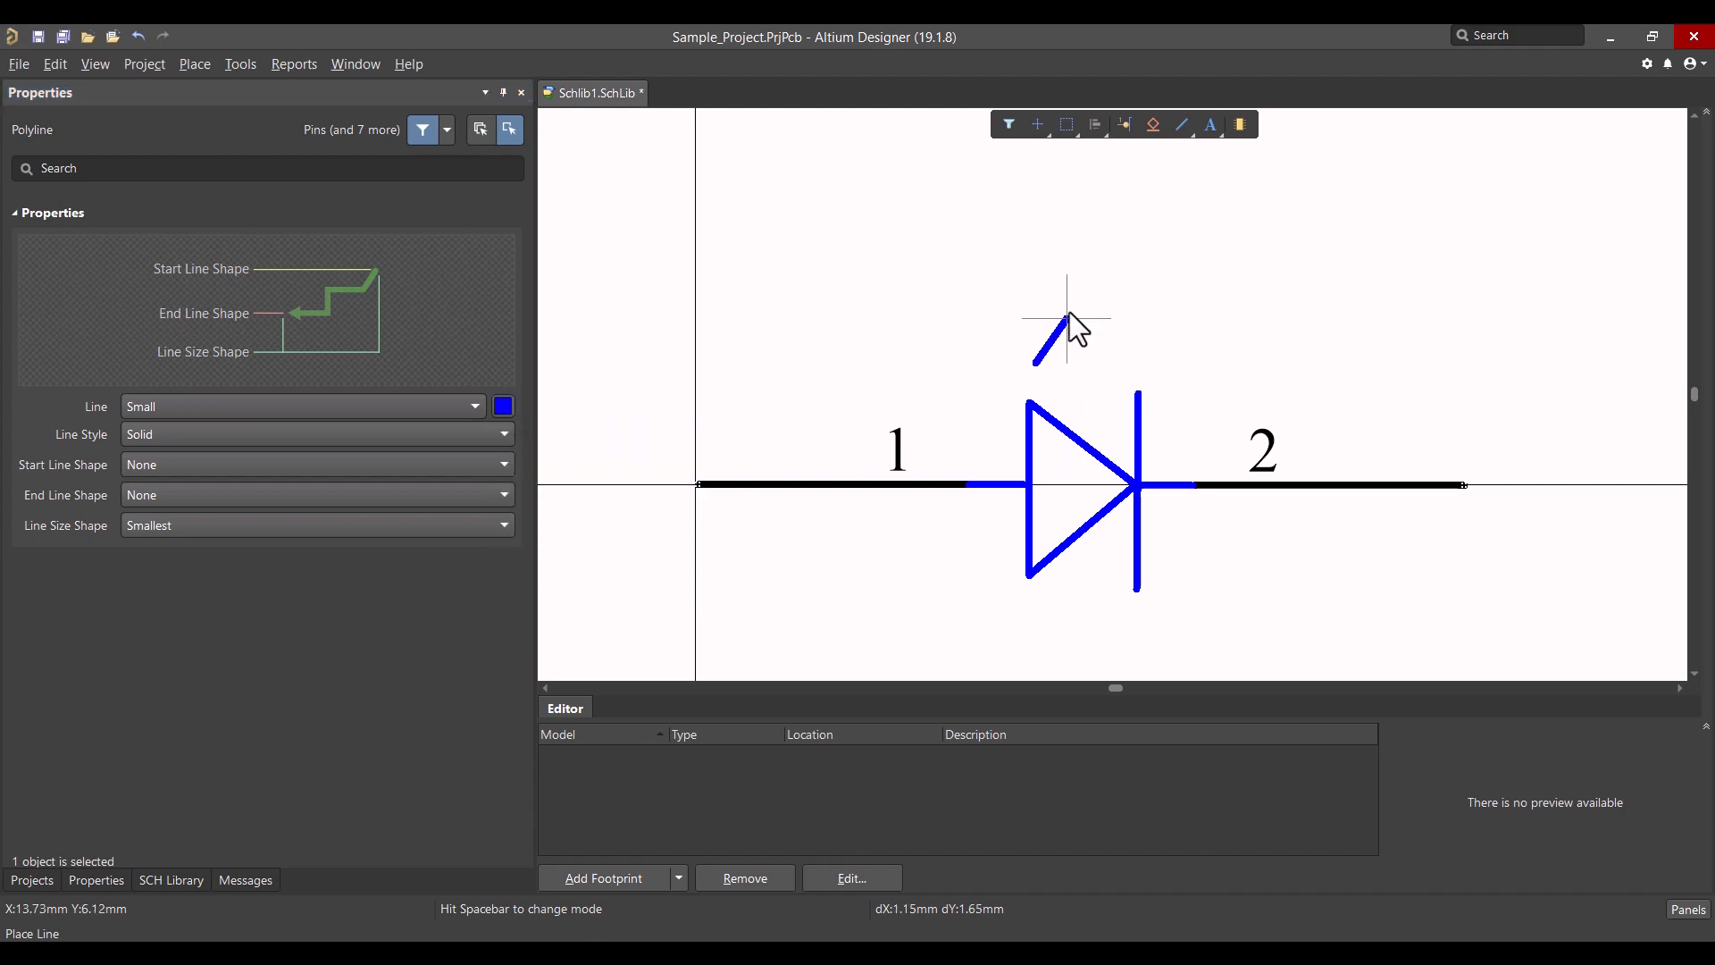
Step: Complete the line as a light arrow slanting up and away from the triangle, with a shaft and two short head strokes
click(1090, 290)
click(1083, 332)
click(1090, 291)
right_click(1058, 306)
click(1051, 308)
right_click(1051, 307)
right_click(1051, 308)
click(1088, 374)
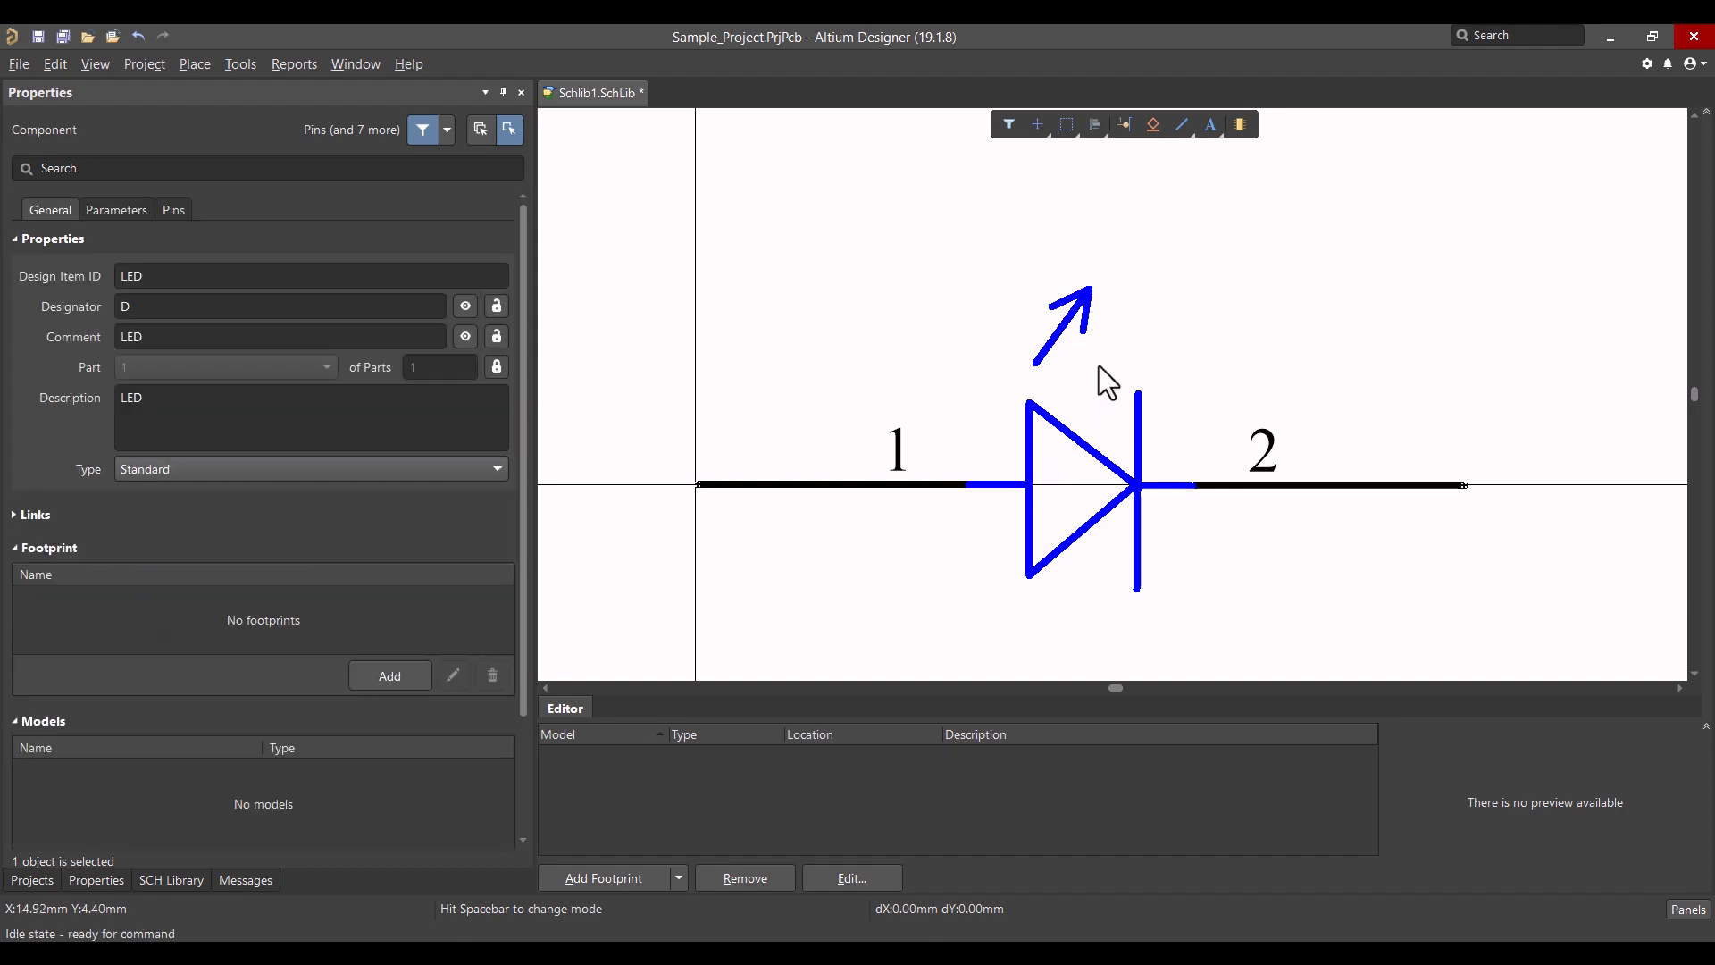
Step: Copy the light arrow and paste the duplicate beside it, nearer the cathode bar
drag(1098, 364, 1011, 272)
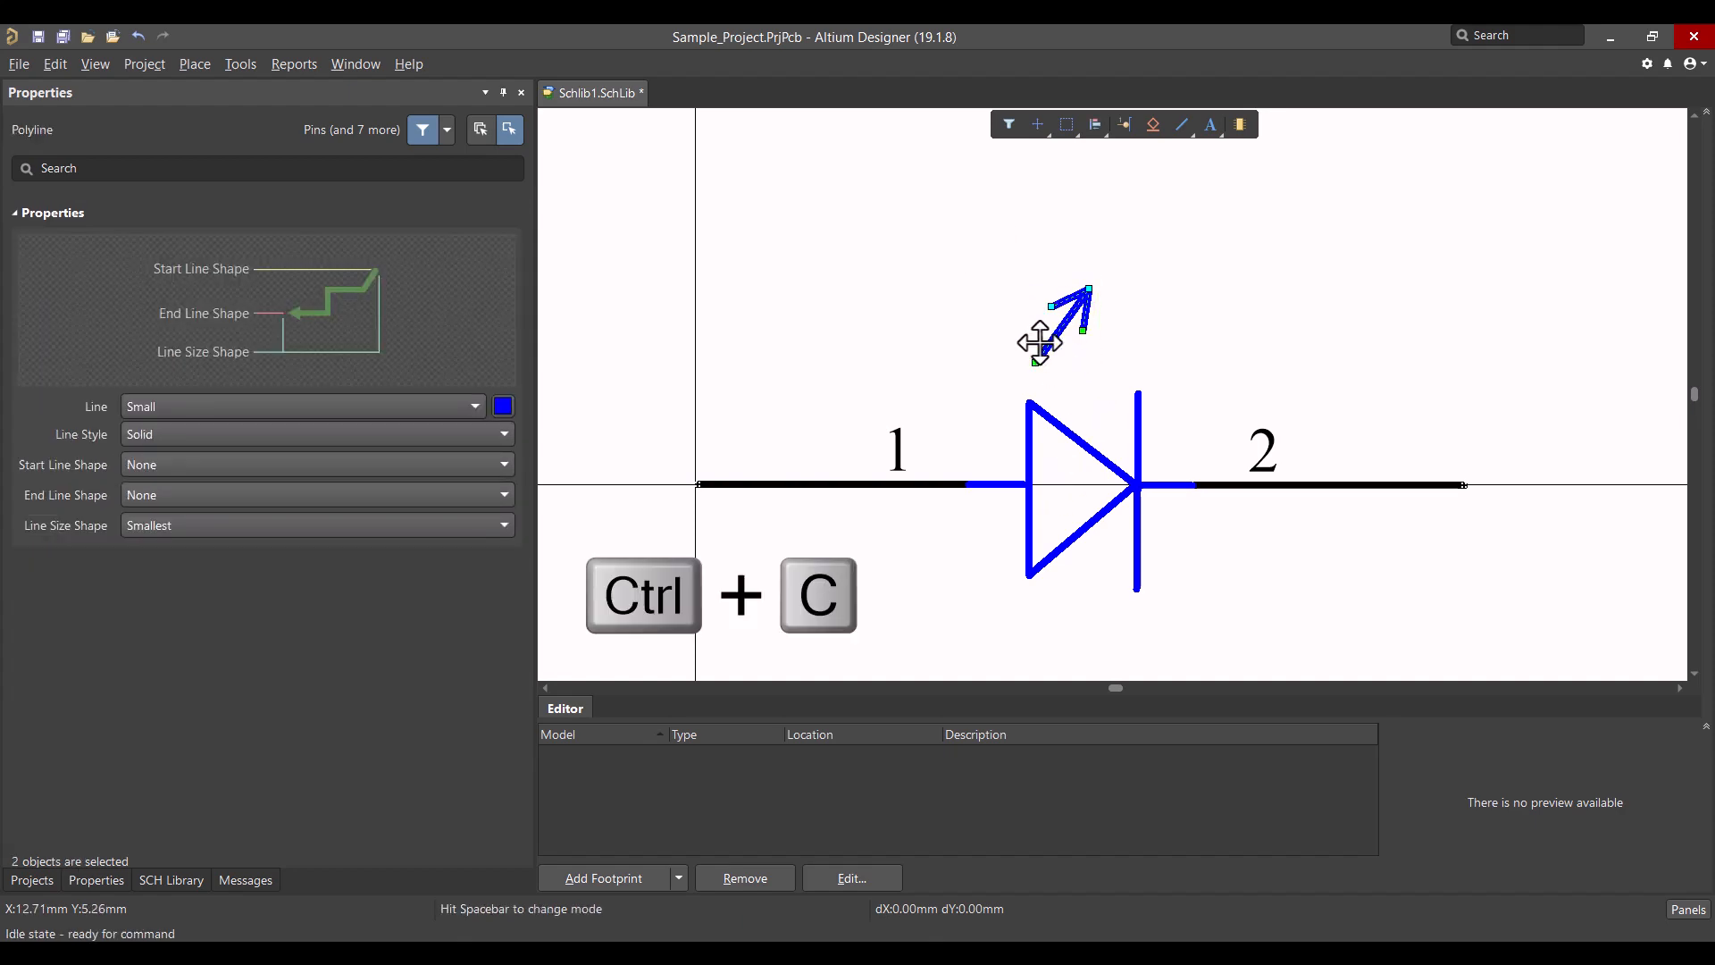
key(ctrl+v)
click(1115, 346)
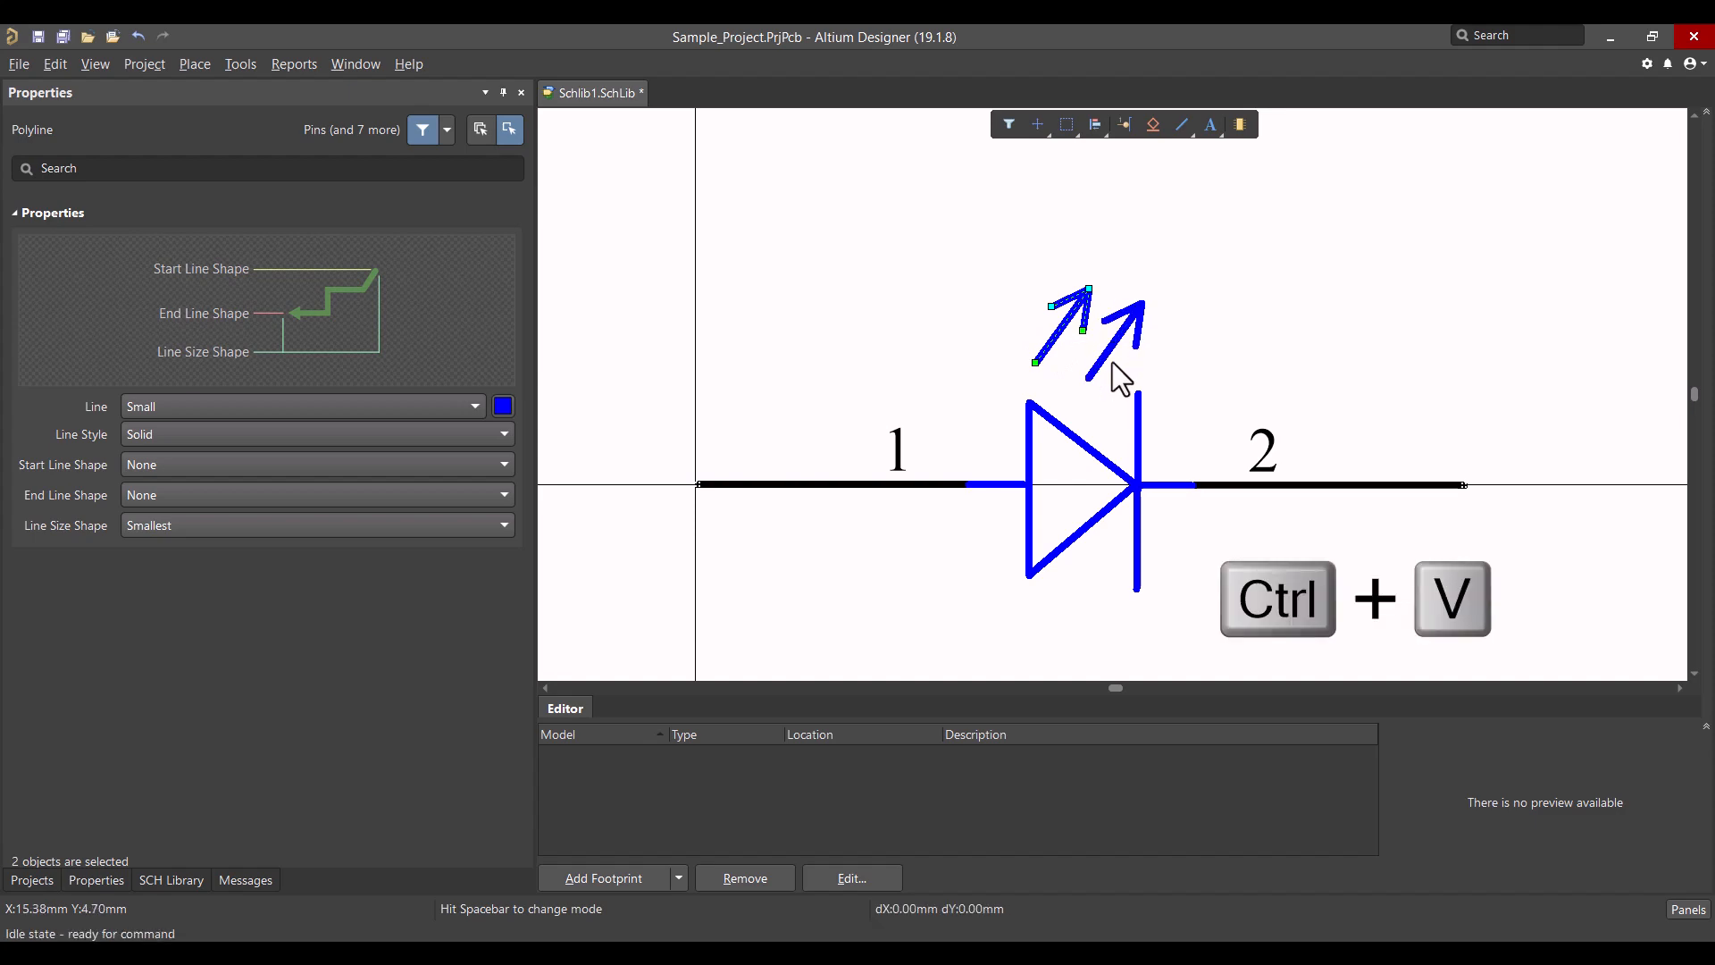
Step: Move both light arrows together closer to the diode symbol, then deselect them
drag(1168, 362, 1028, 275)
drag(1080, 355, 1098, 380)
click(1238, 373)
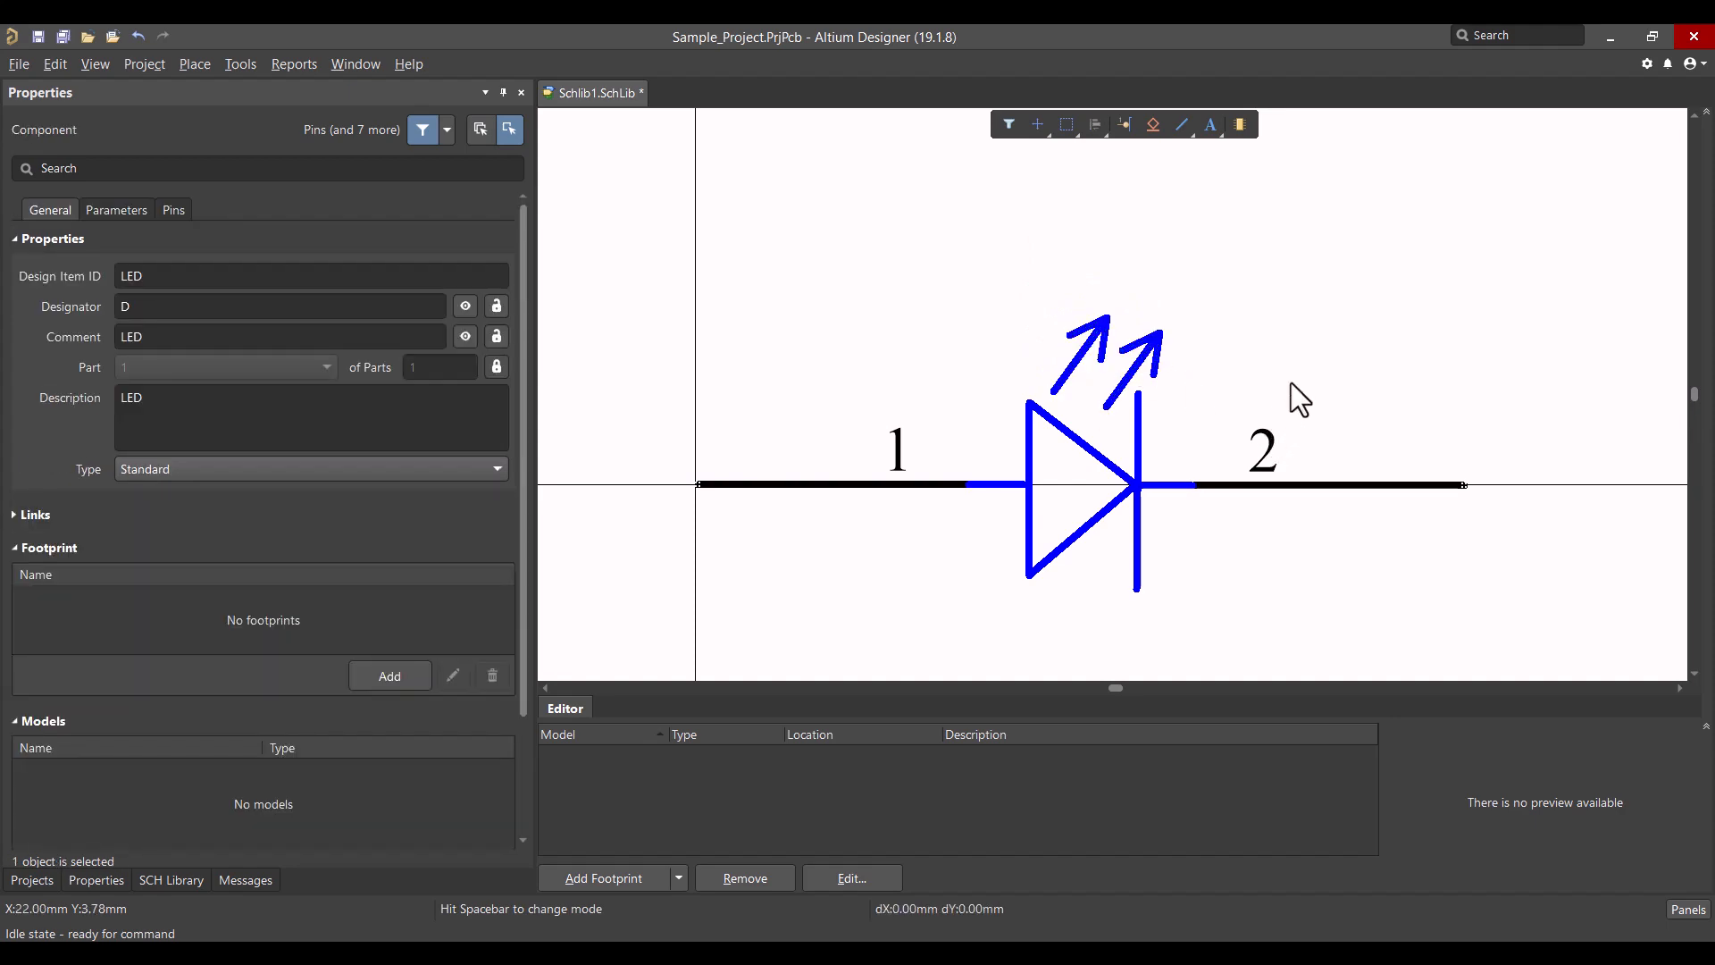
Step: Save the schematic library with the completed LED symbol
ctrl+scroll(1306, 415, down, 1)
ctrl+scroll(1306, 415, down, 2)
ctrl+scroll(1303, 412, up, 2)
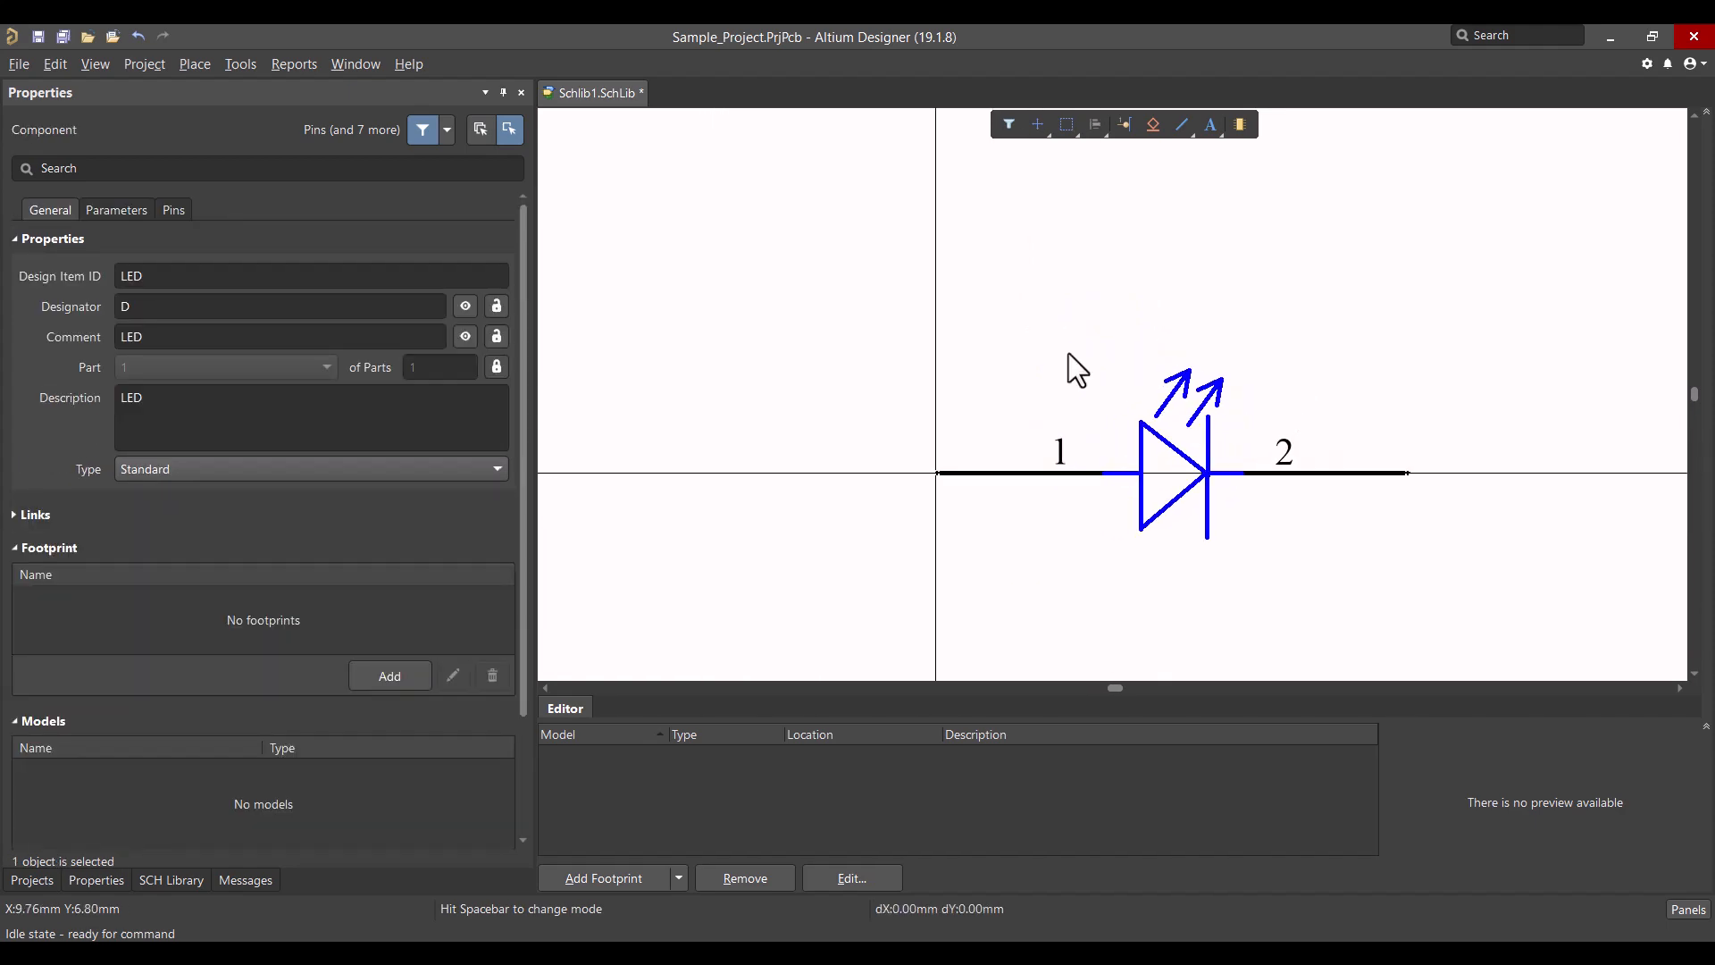
click(37, 36)
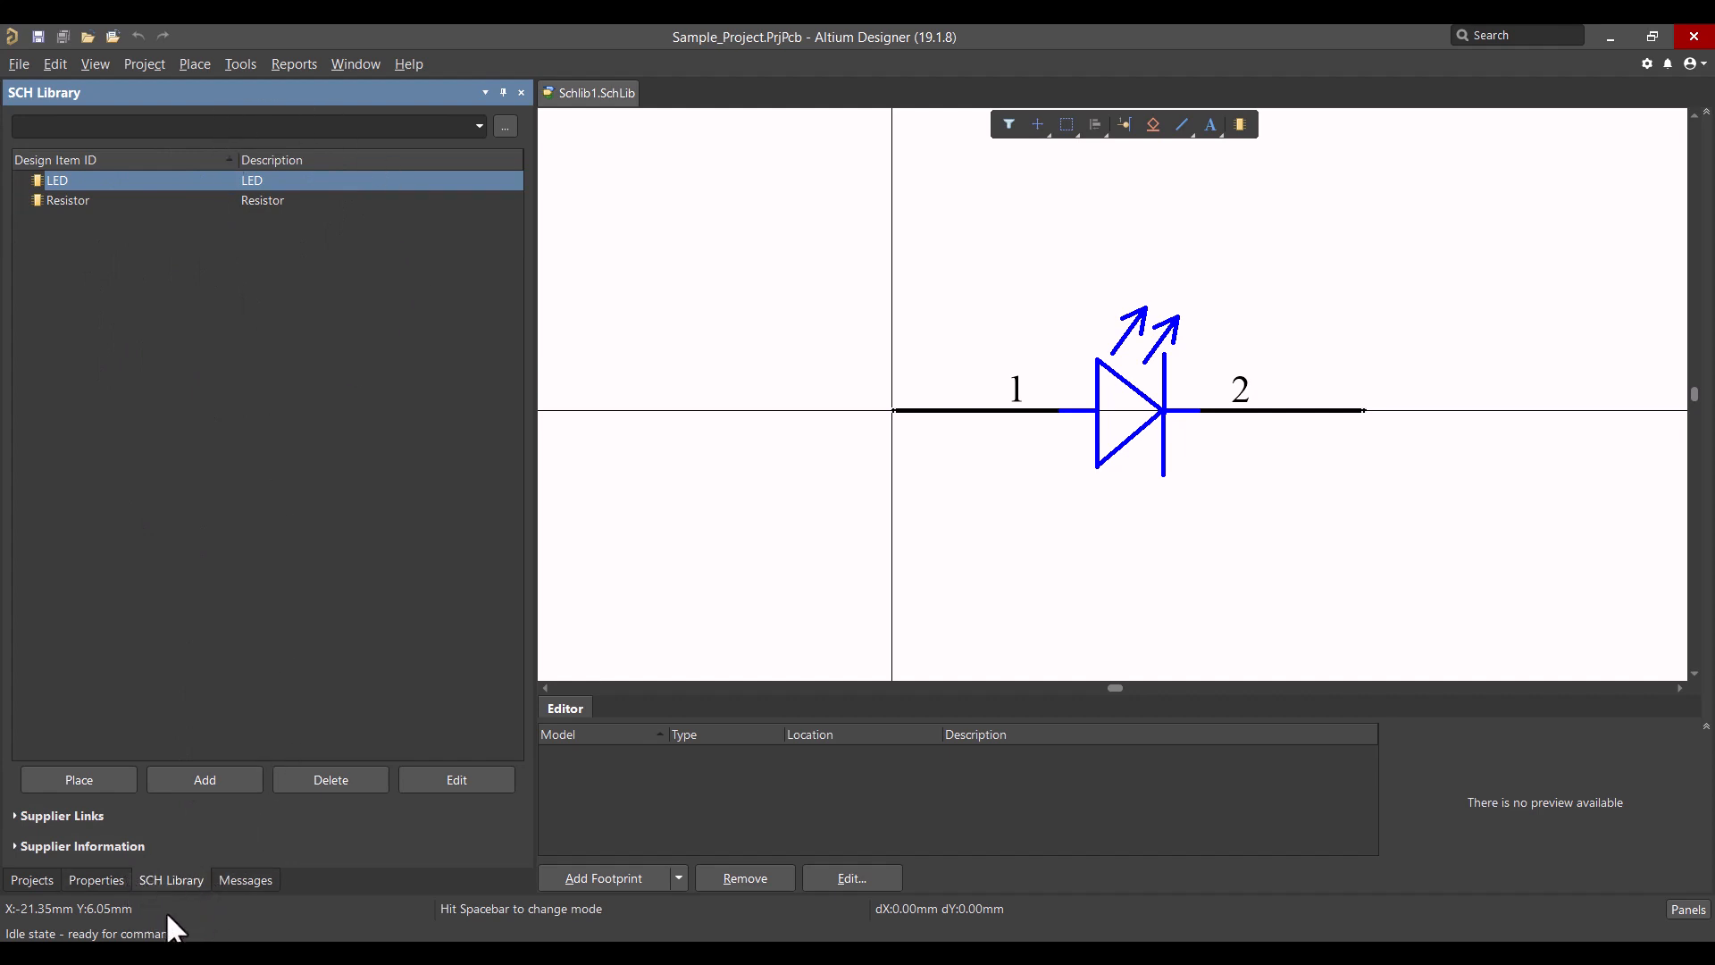
Step: Show the project's documents and add a new schematic sheet to Sample_Project
click(31, 880)
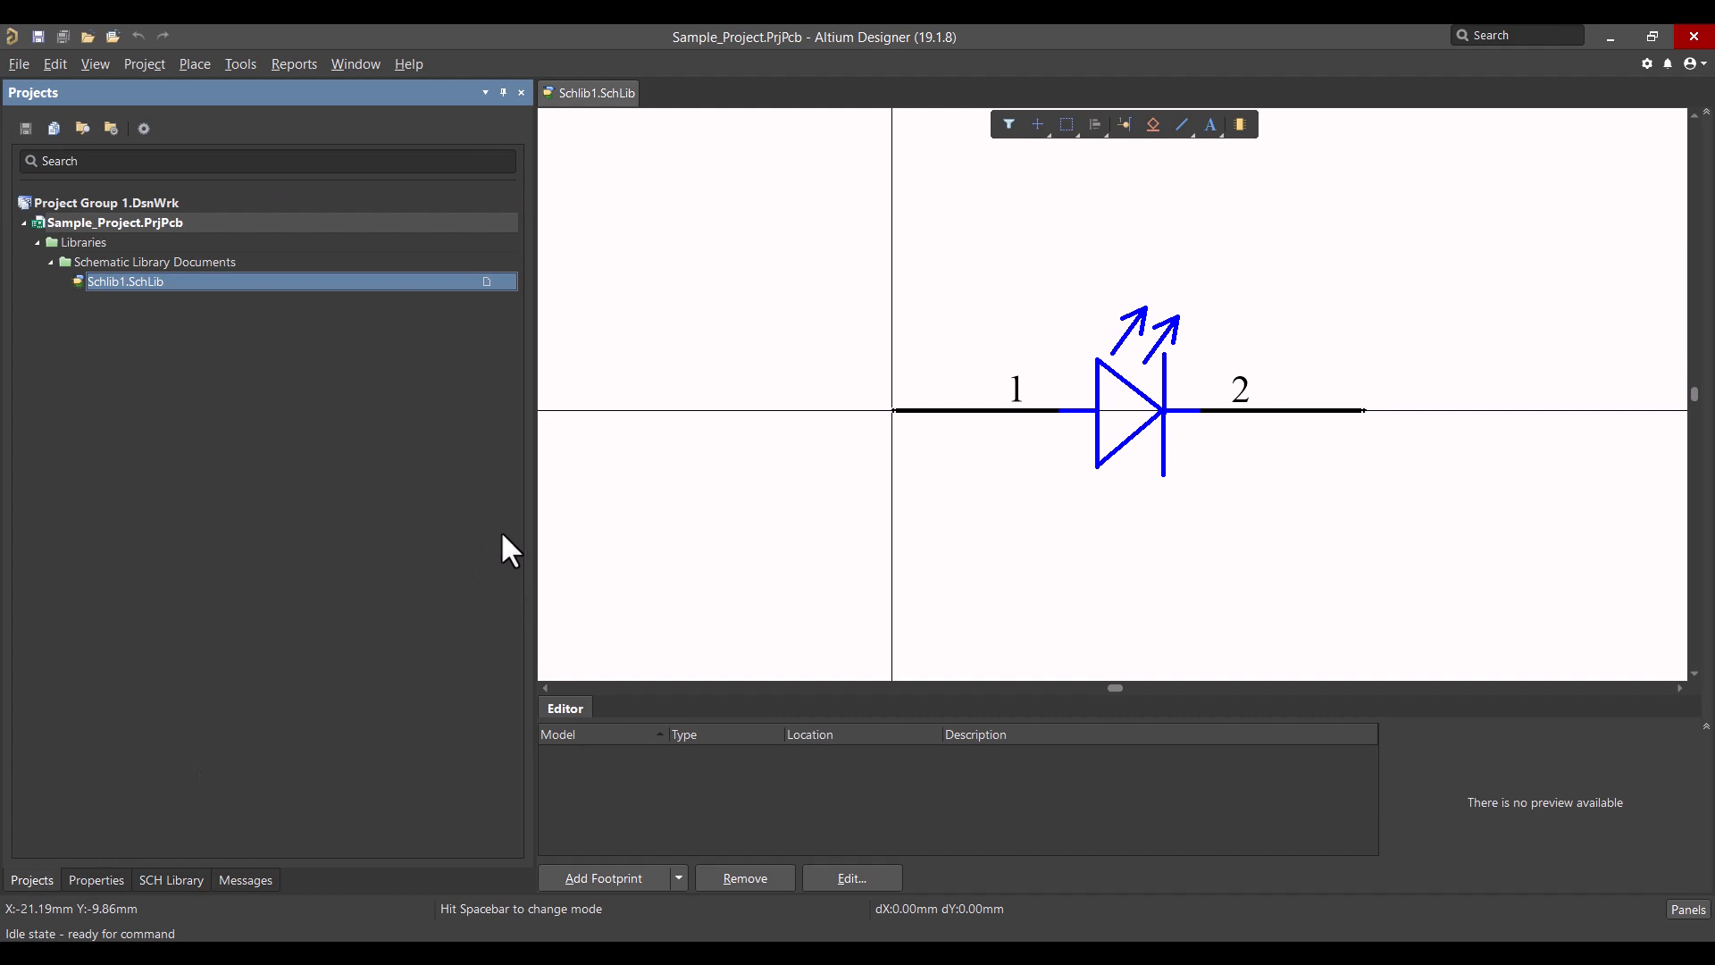
click(20, 65)
mouse_move(62, 117)
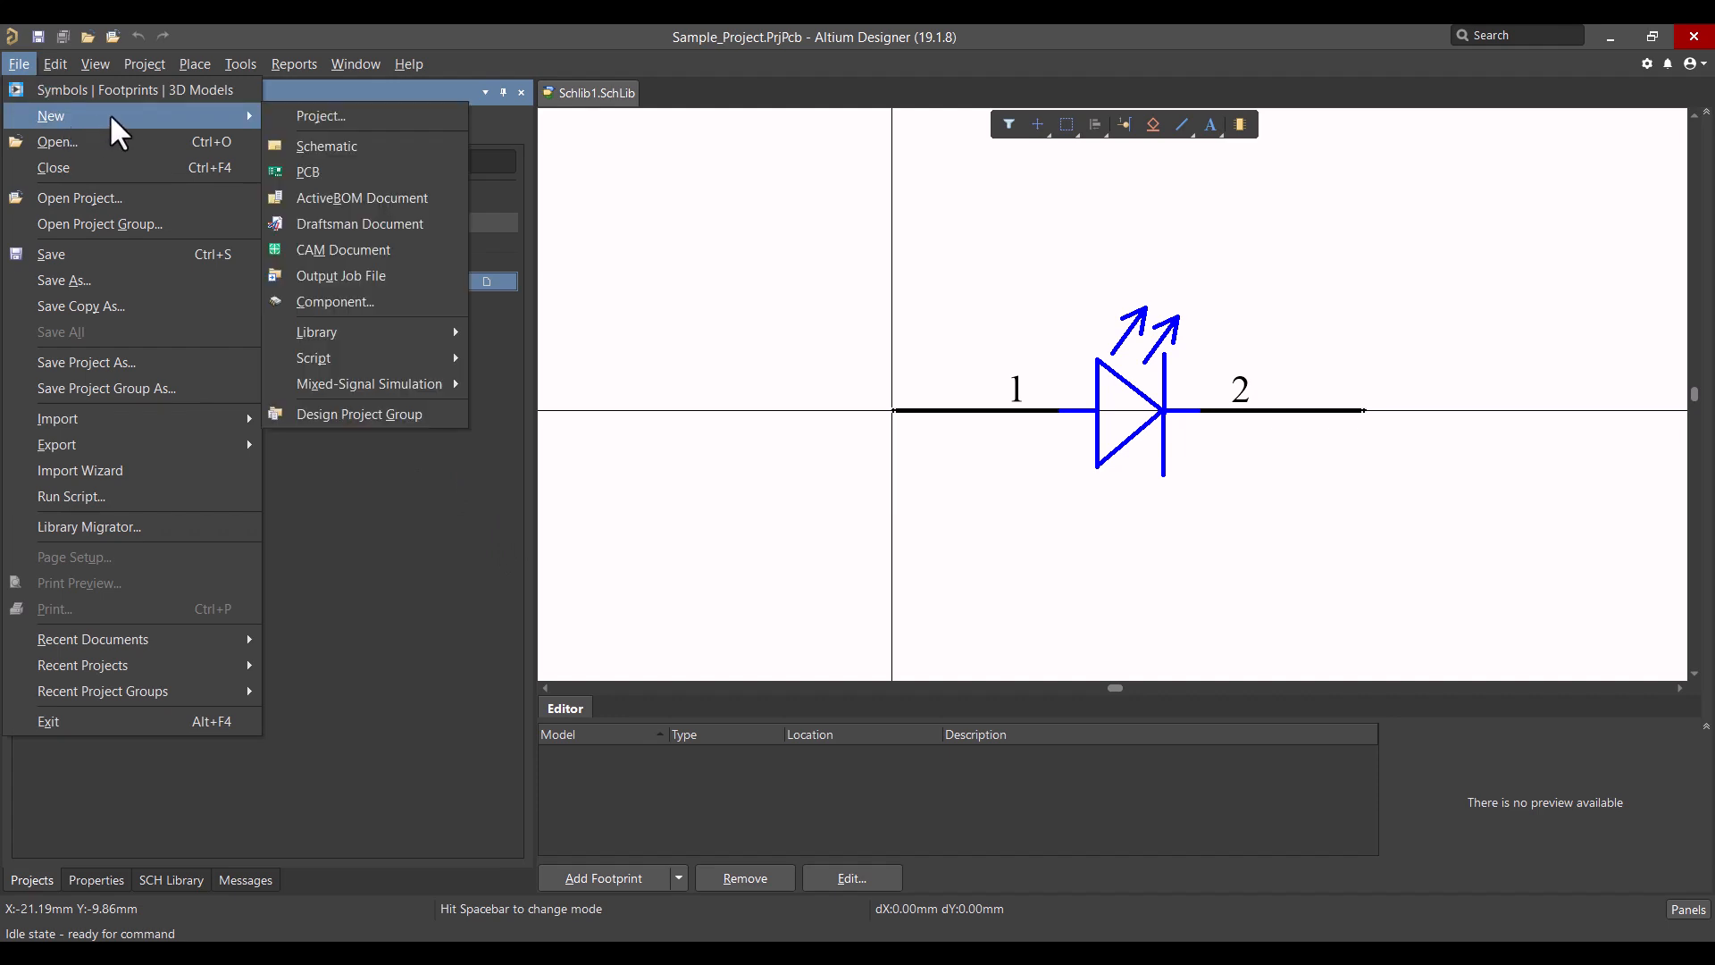
click(316, 145)
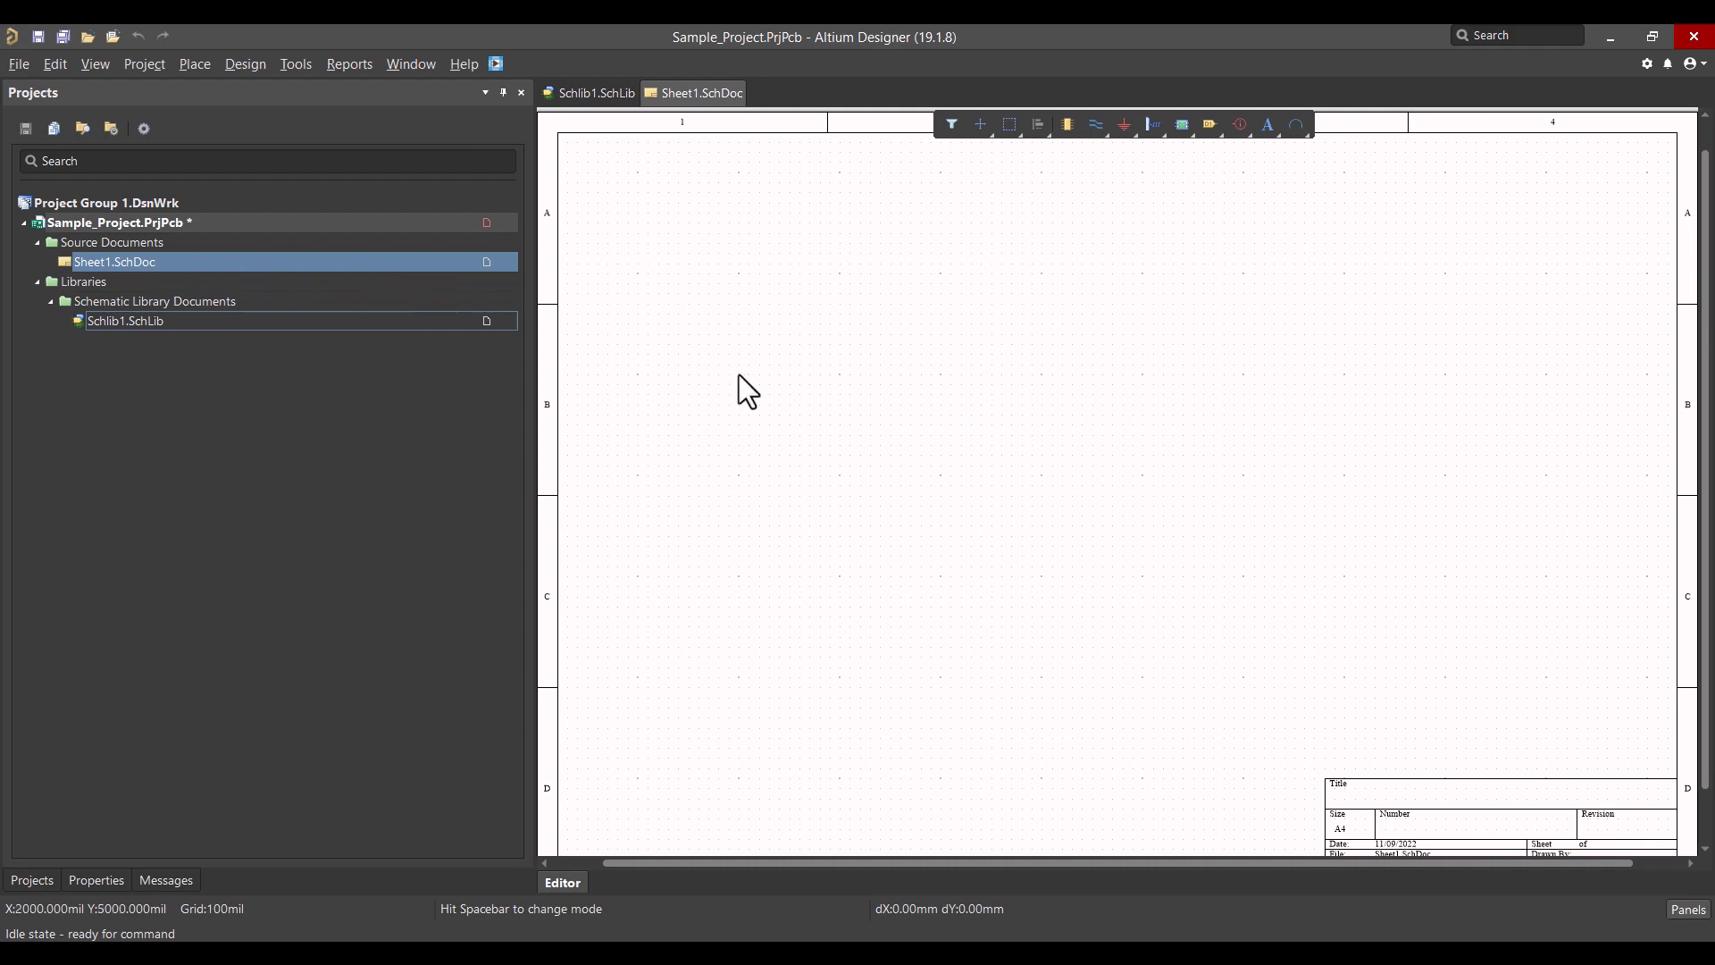
middle_drag(760, 368, 761, 372)
right_drag(771, 396, 796, 401)
middle_drag(797, 401, 797, 402)
Step: Save the project, storing the new schematic as Sheet1.SchDoc in the Sample_Project folder
right_click(425, 218)
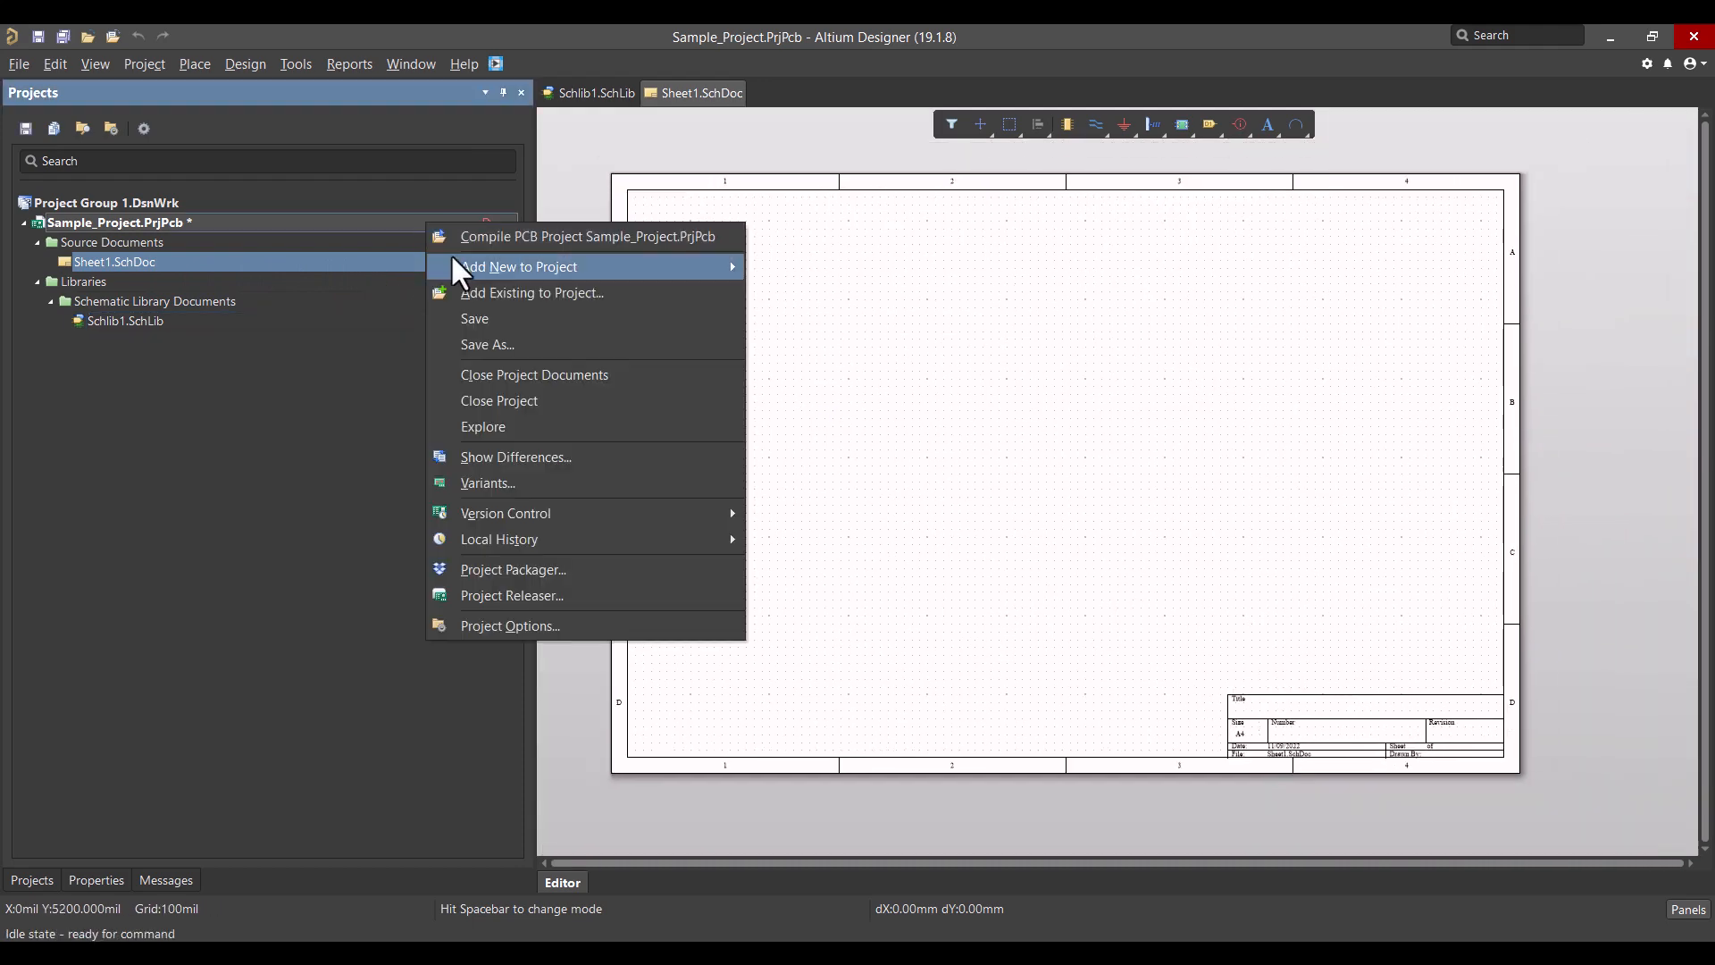
click(463, 308)
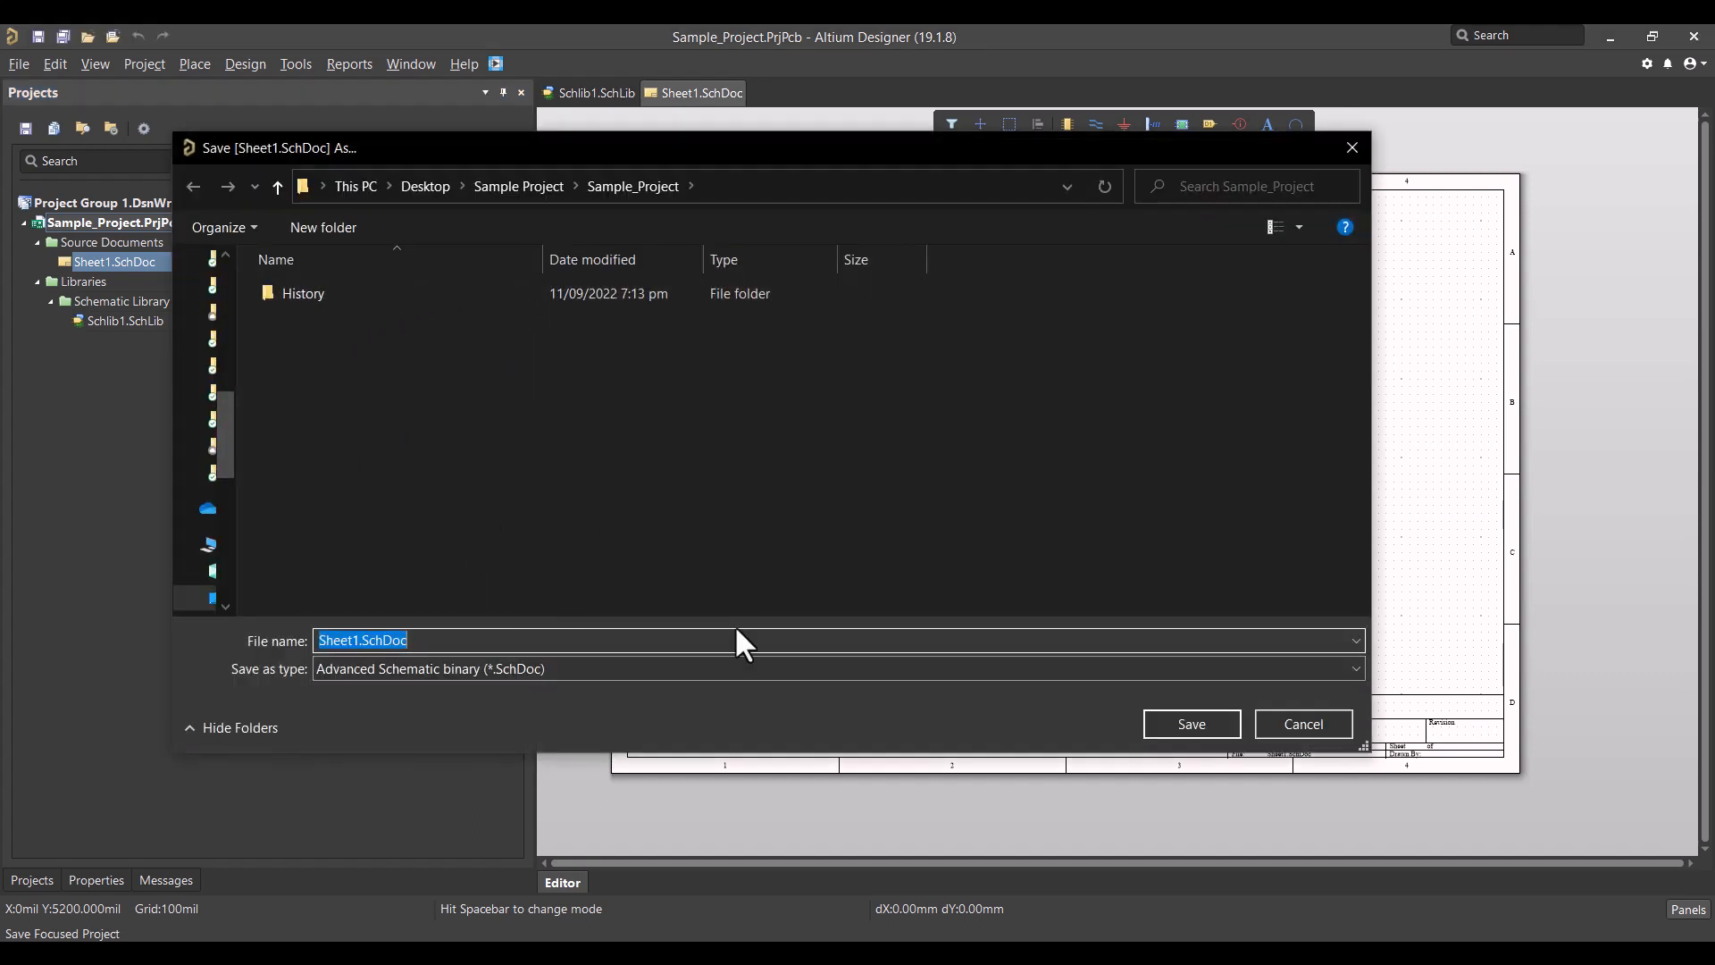
click(1175, 720)
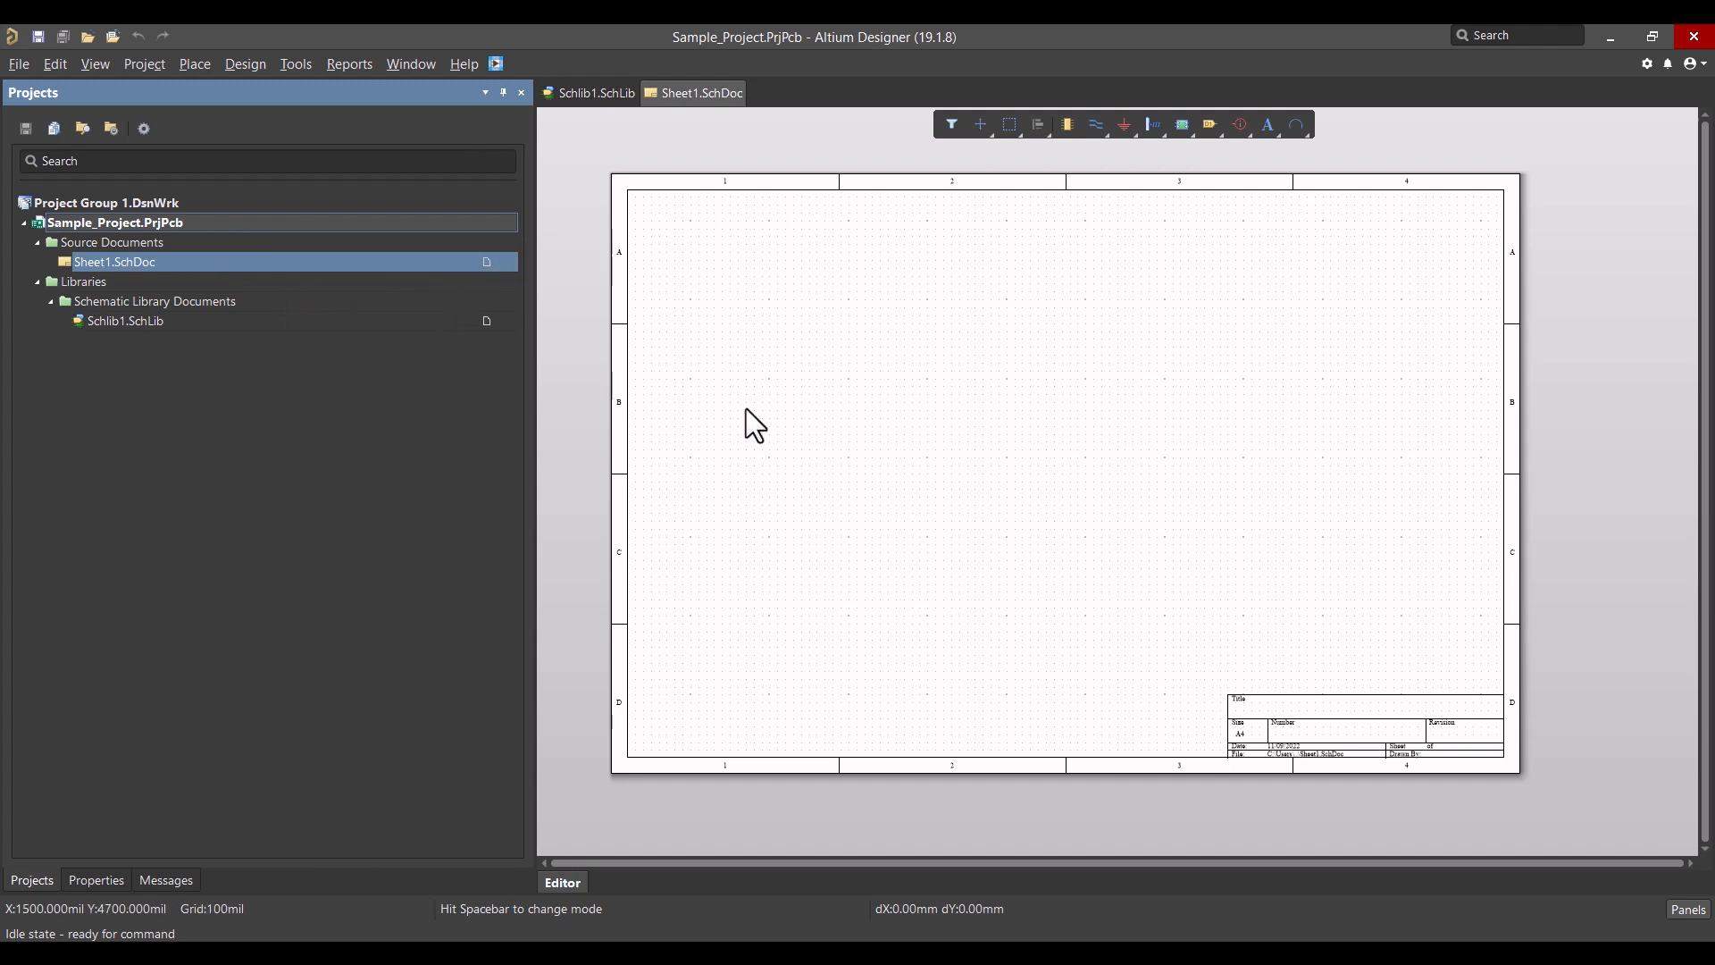
Step: Open the Components view to access the library parts for the schematic sheet
mouse_move(886, 470)
right_down()
mouse_move(854, 477)
mouse_move(872, 474)
right_up()
ctrl+scroll(854, 475, up, 1)
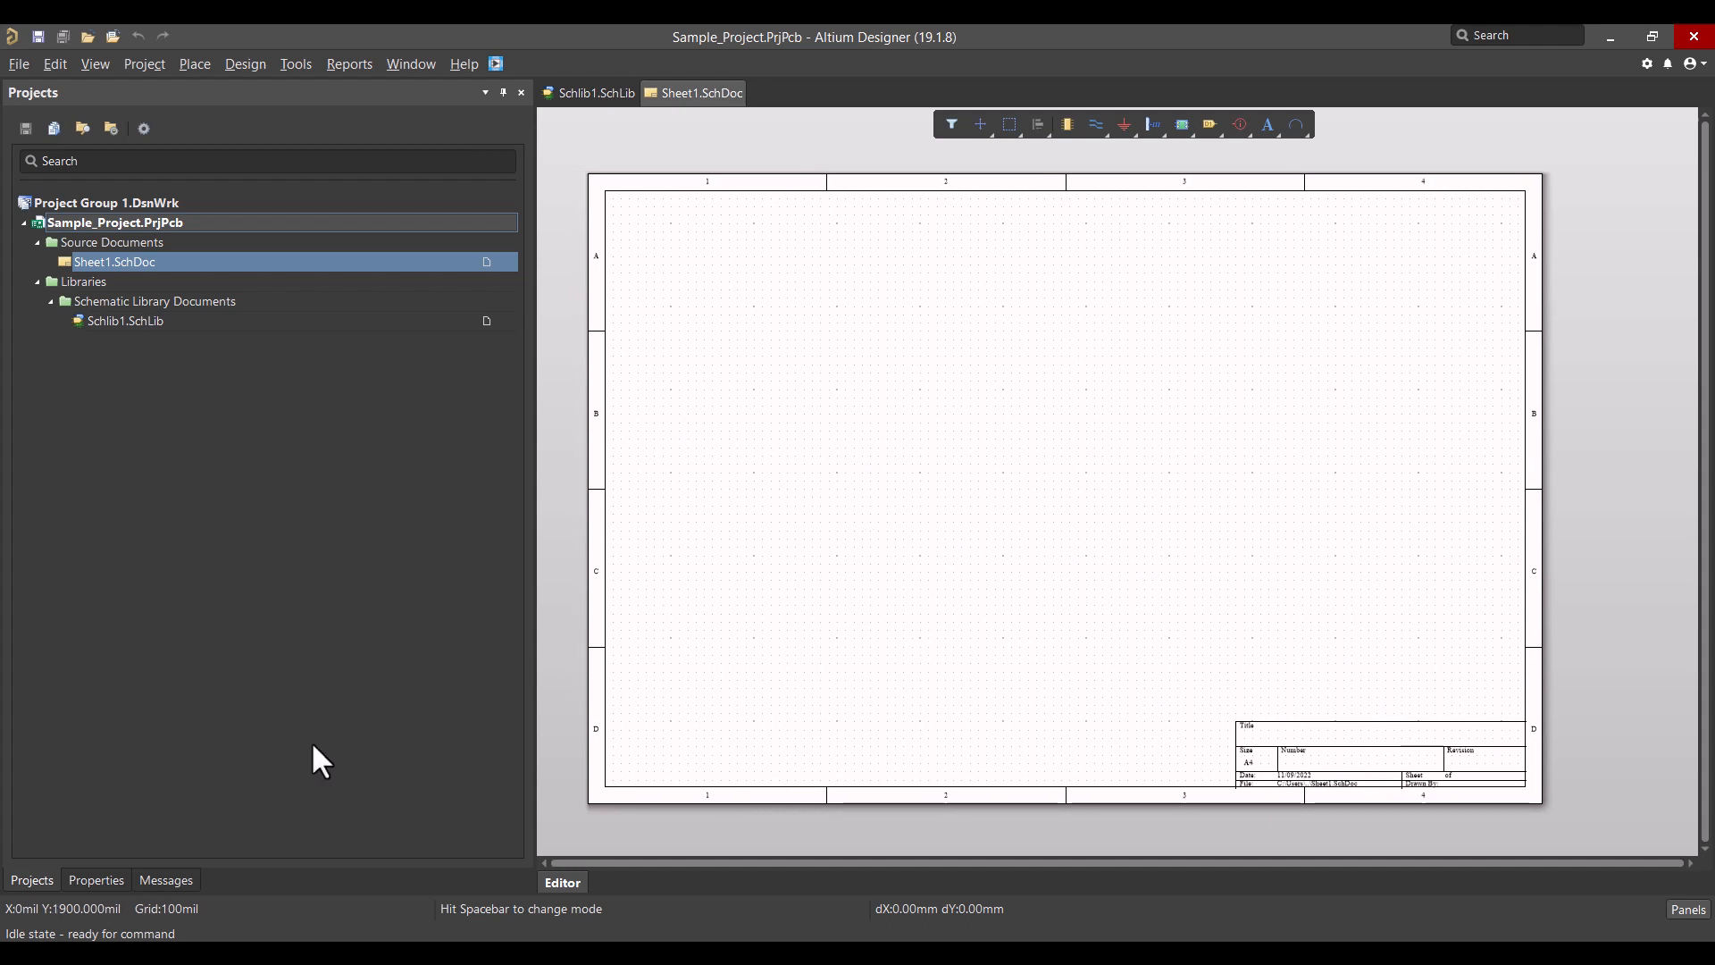
click(1682, 910)
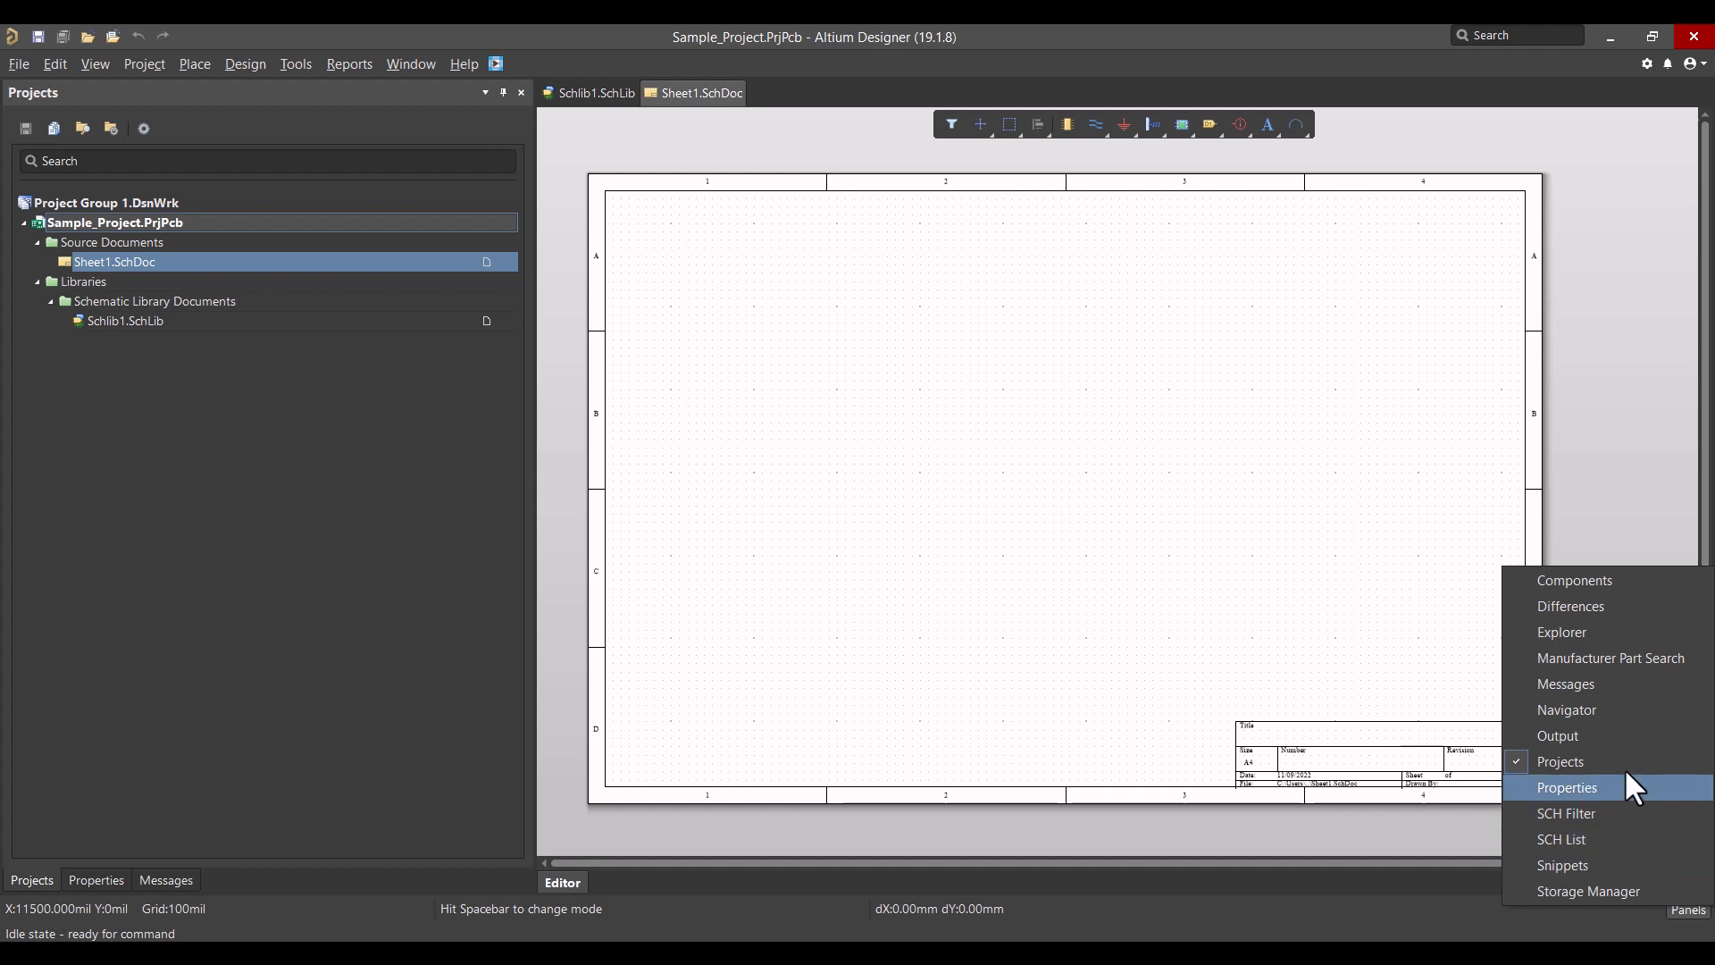
click(1594, 581)
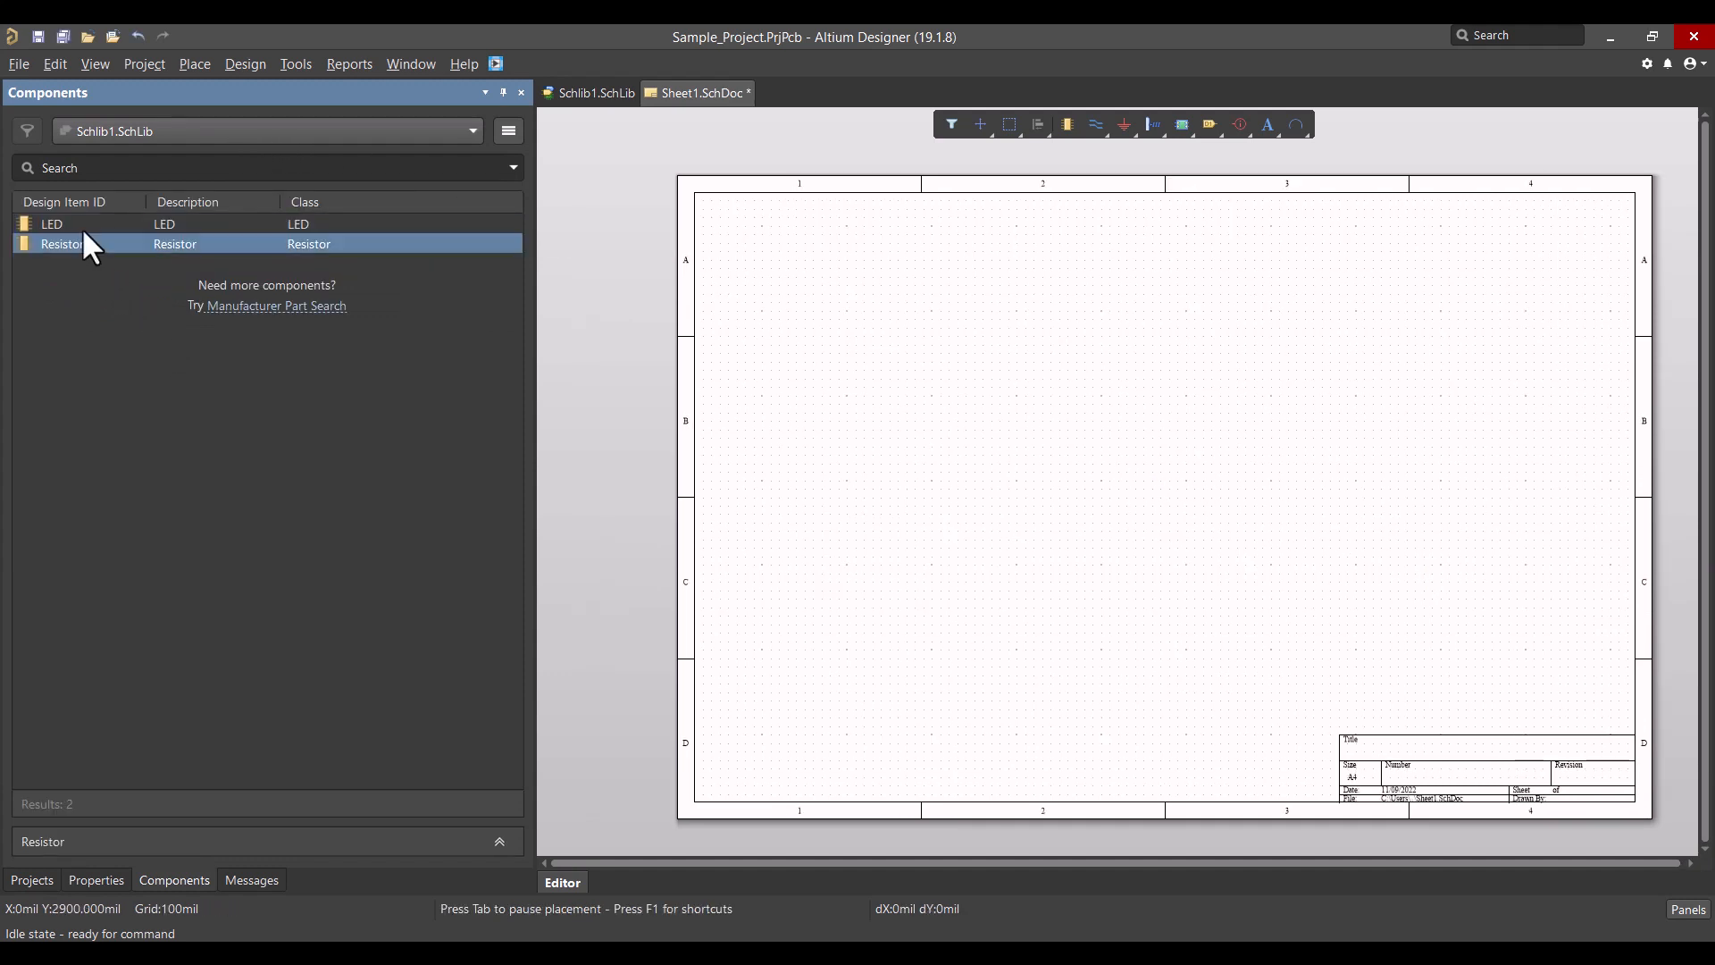
Step: Place one LED component from Schlib1.SchLib in row B of the schematic sheet, right of the sheet's centre
drag(84, 226, 1208, 421)
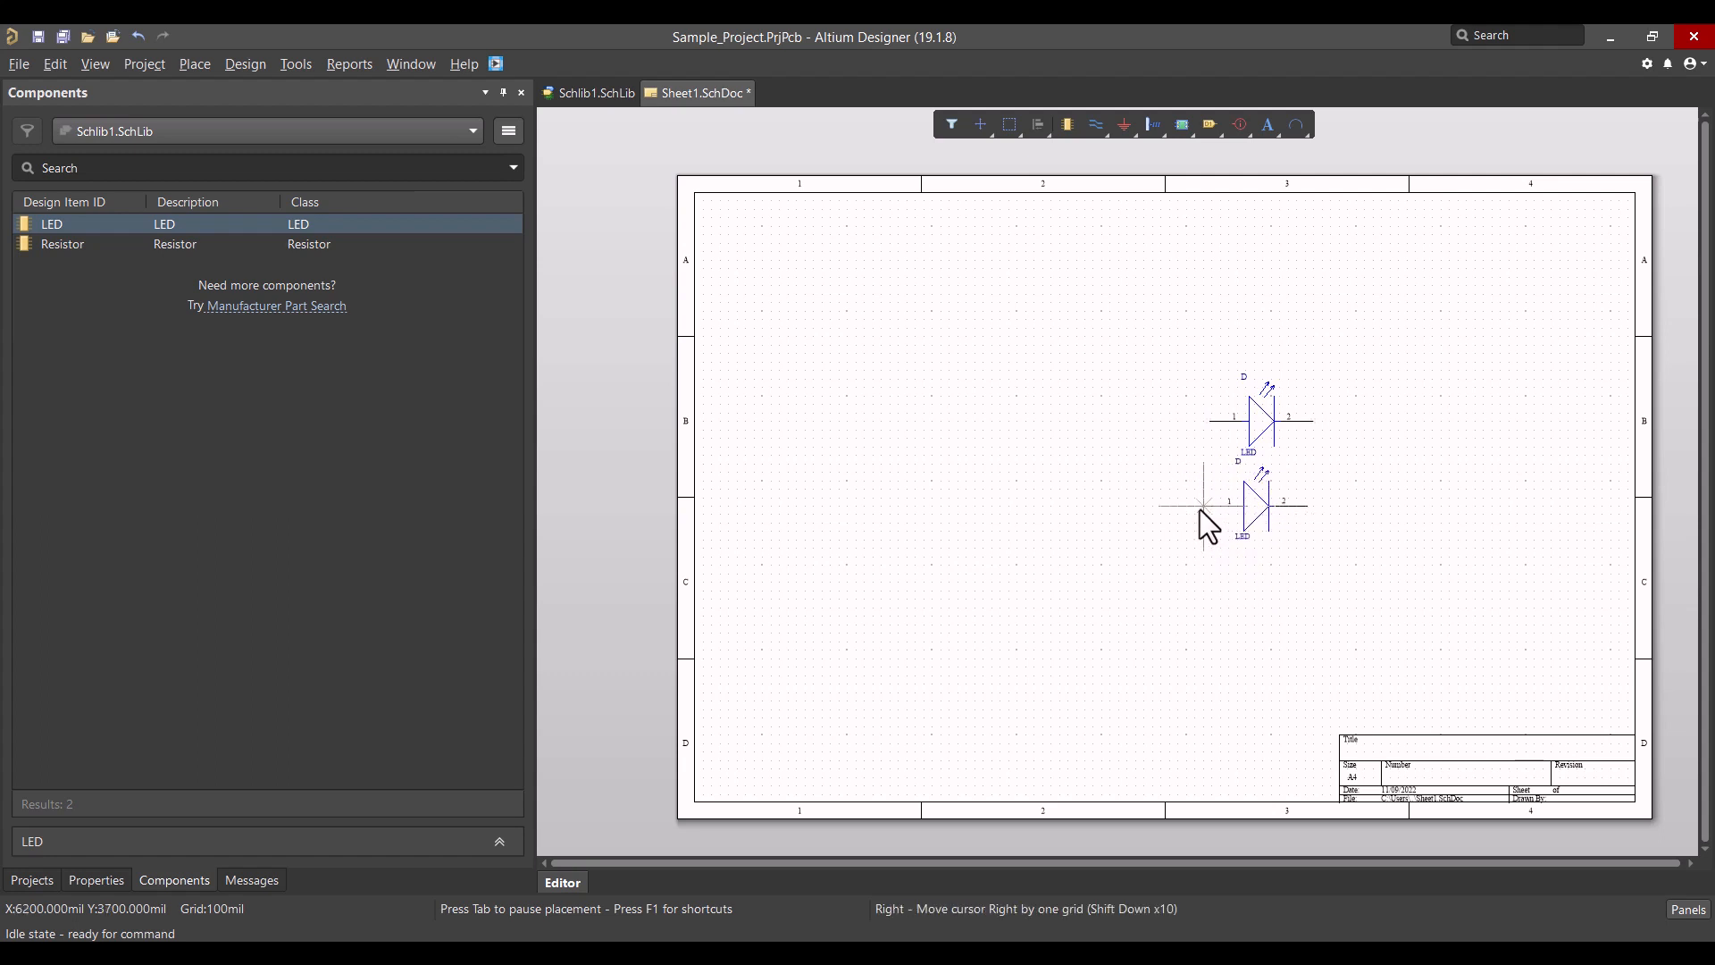
key(Escape)
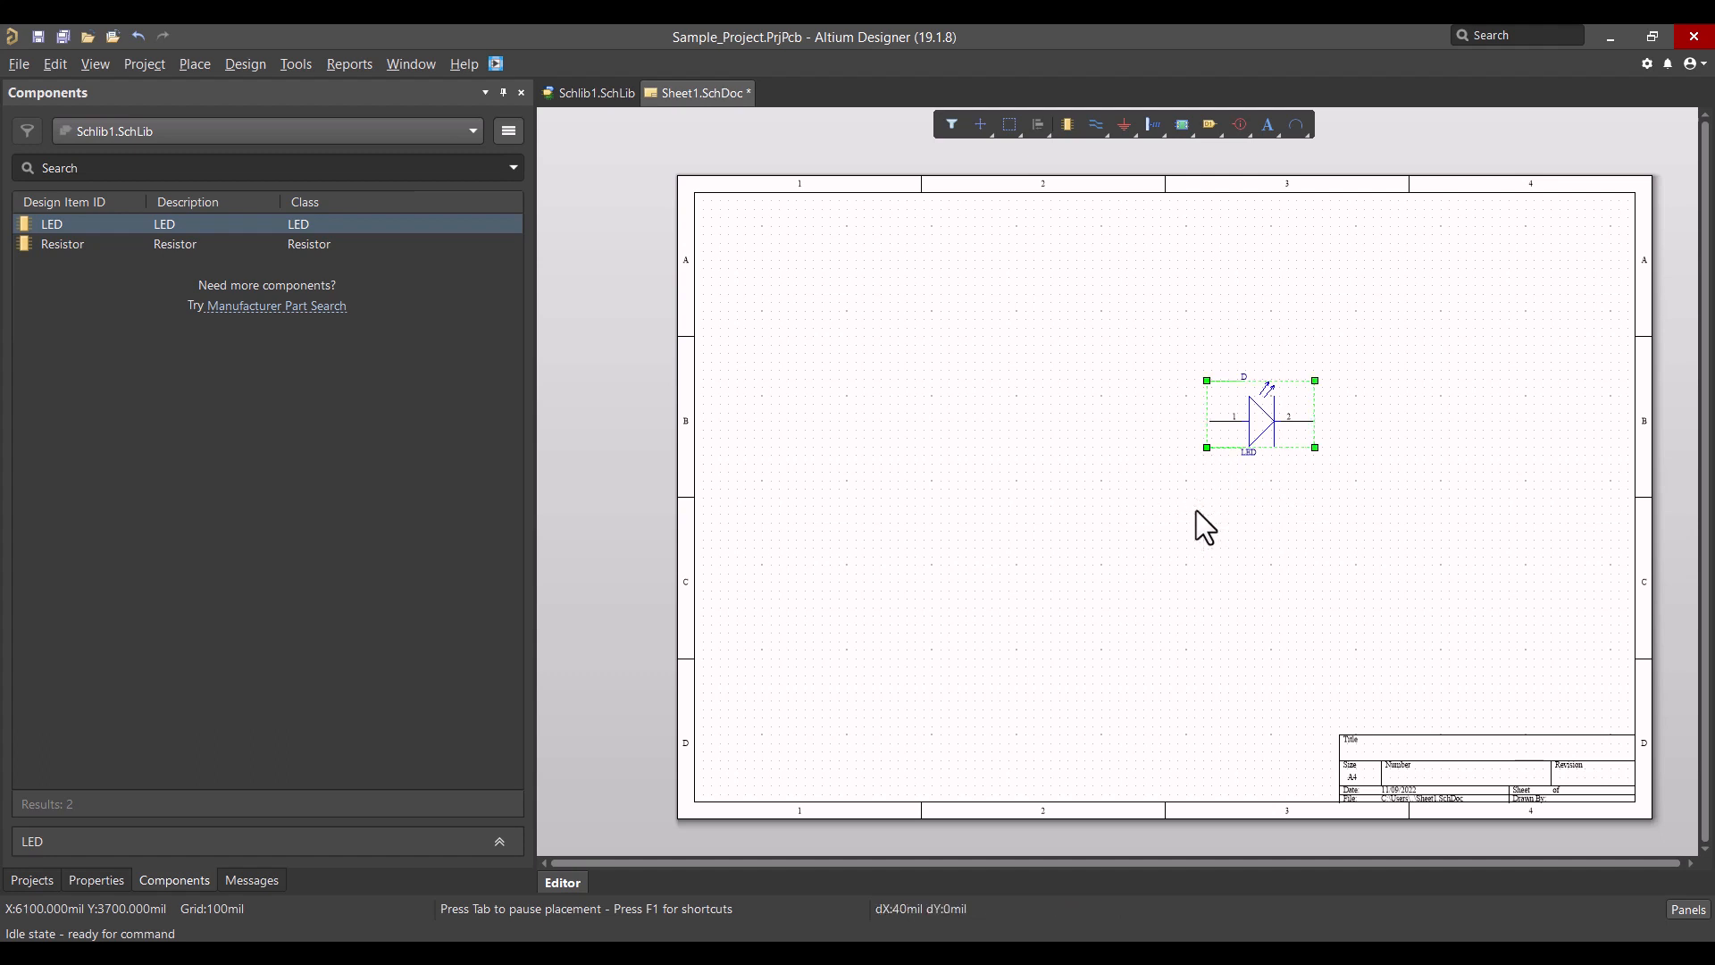
click(1285, 483)
Step: Place one Resistor component to the left of the LED, with its pins level with the LED's pins
double_click(88, 247)
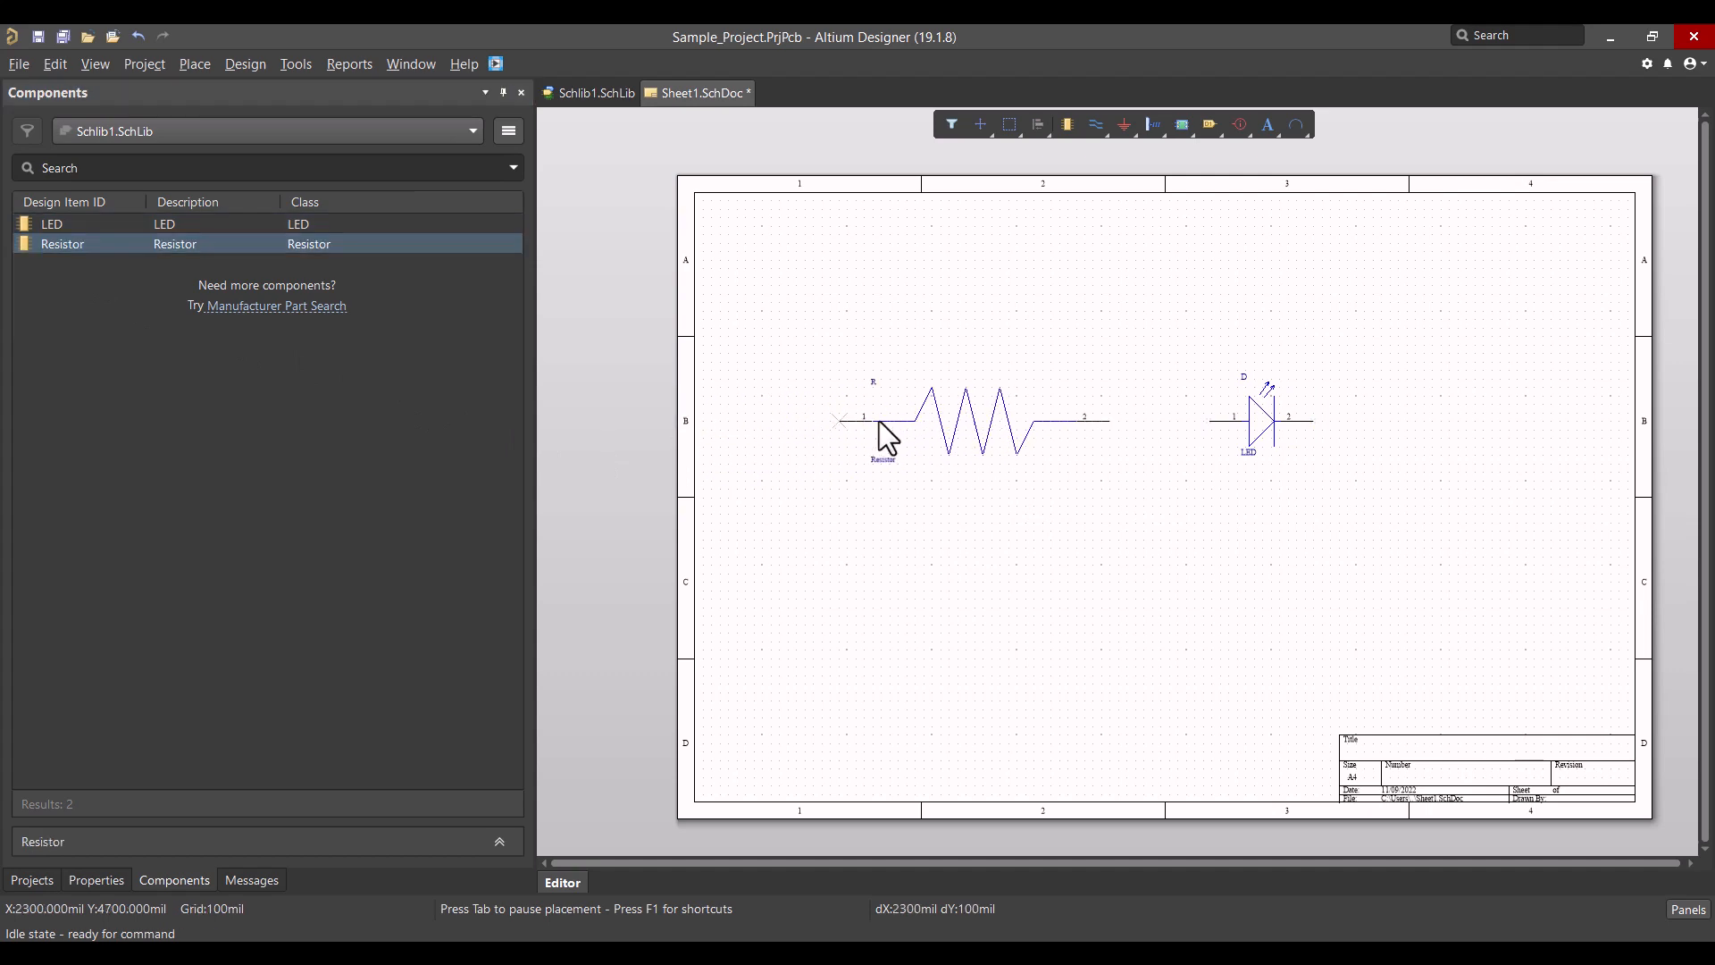
ctrl+scroll(933, 424, up, 3)
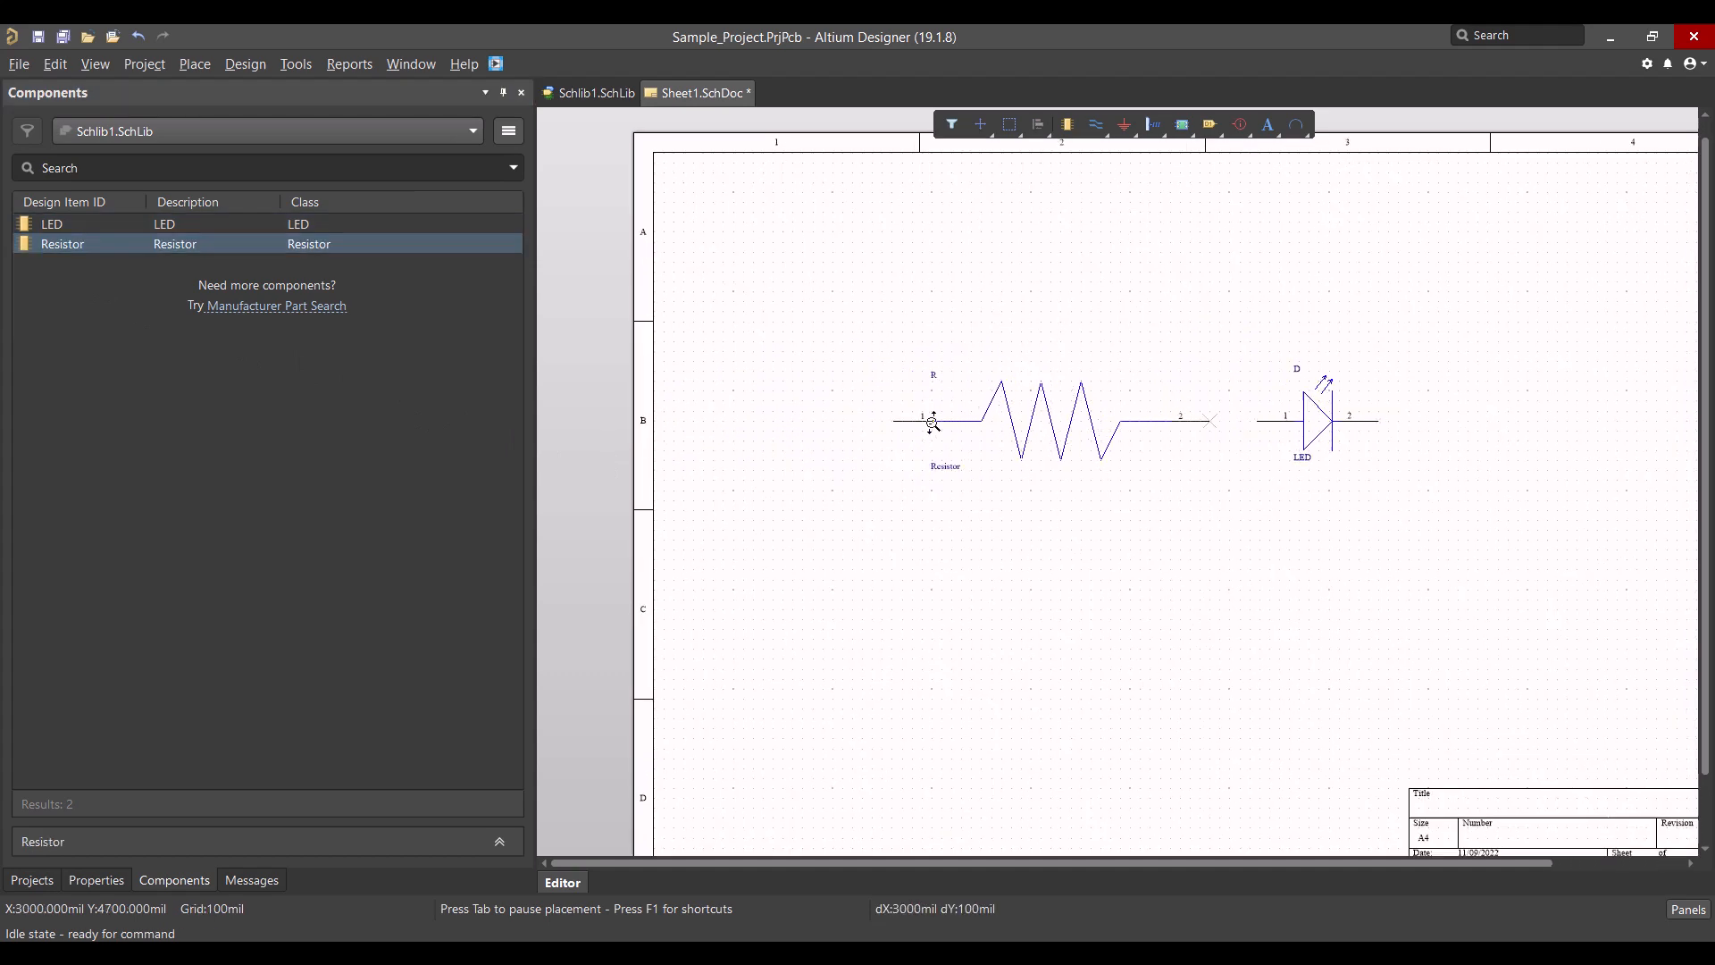
key(Home)
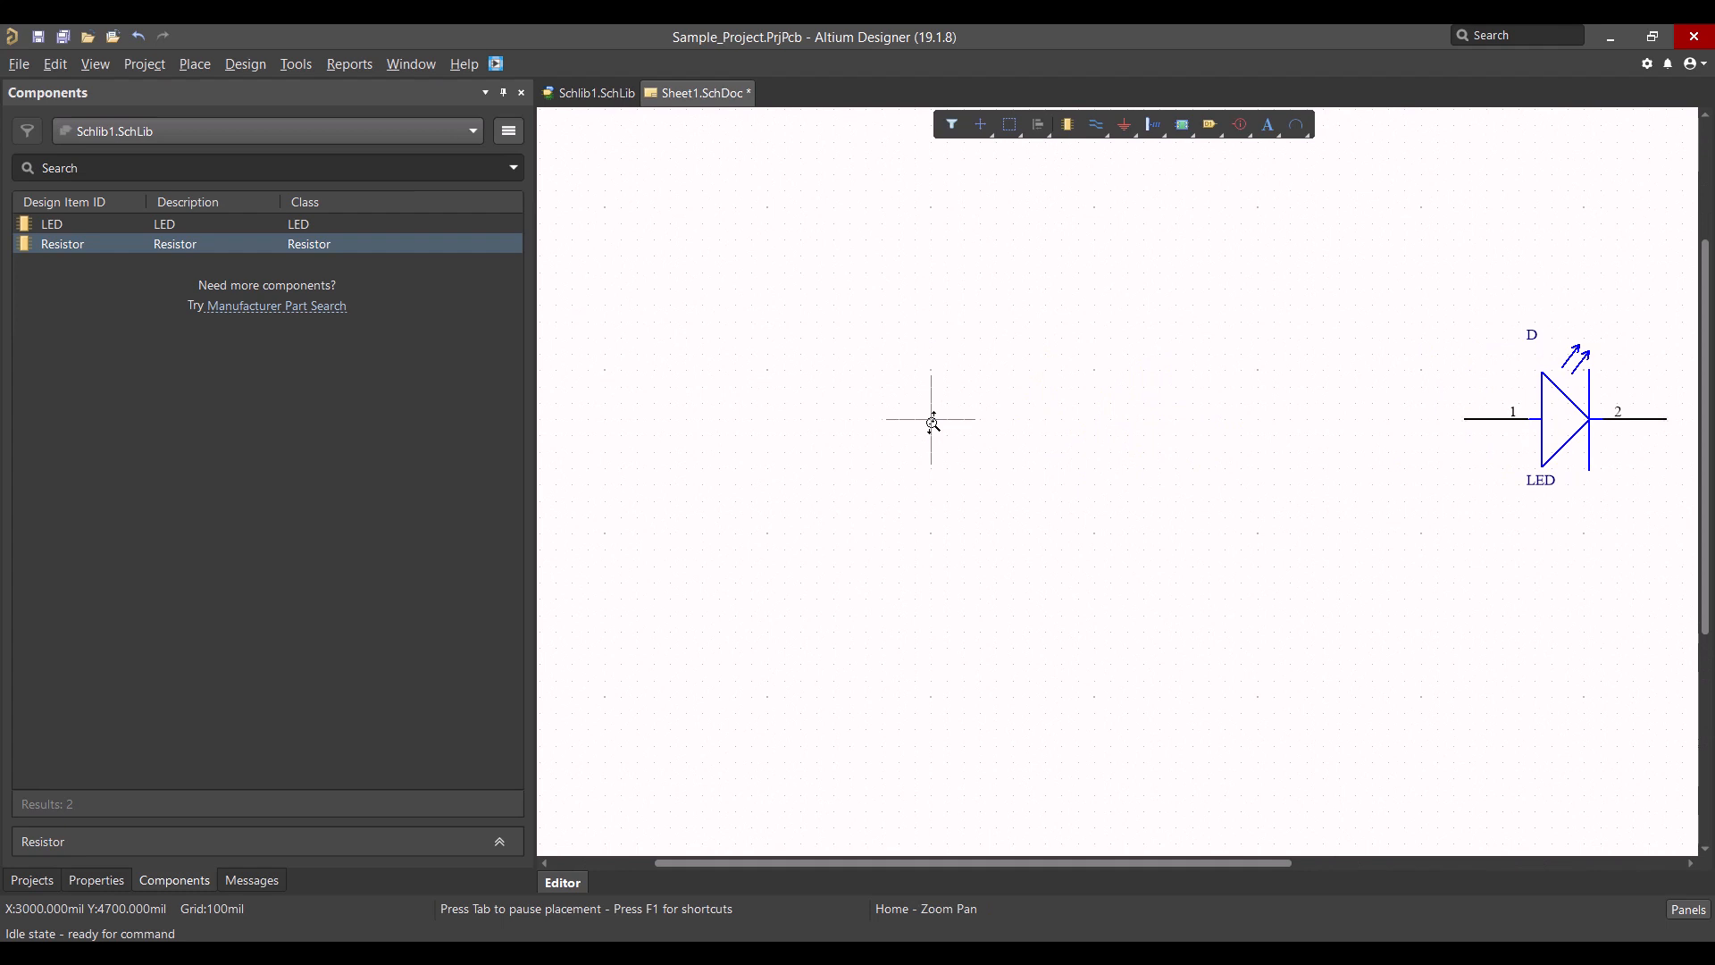
click(932, 424)
key(Escape)
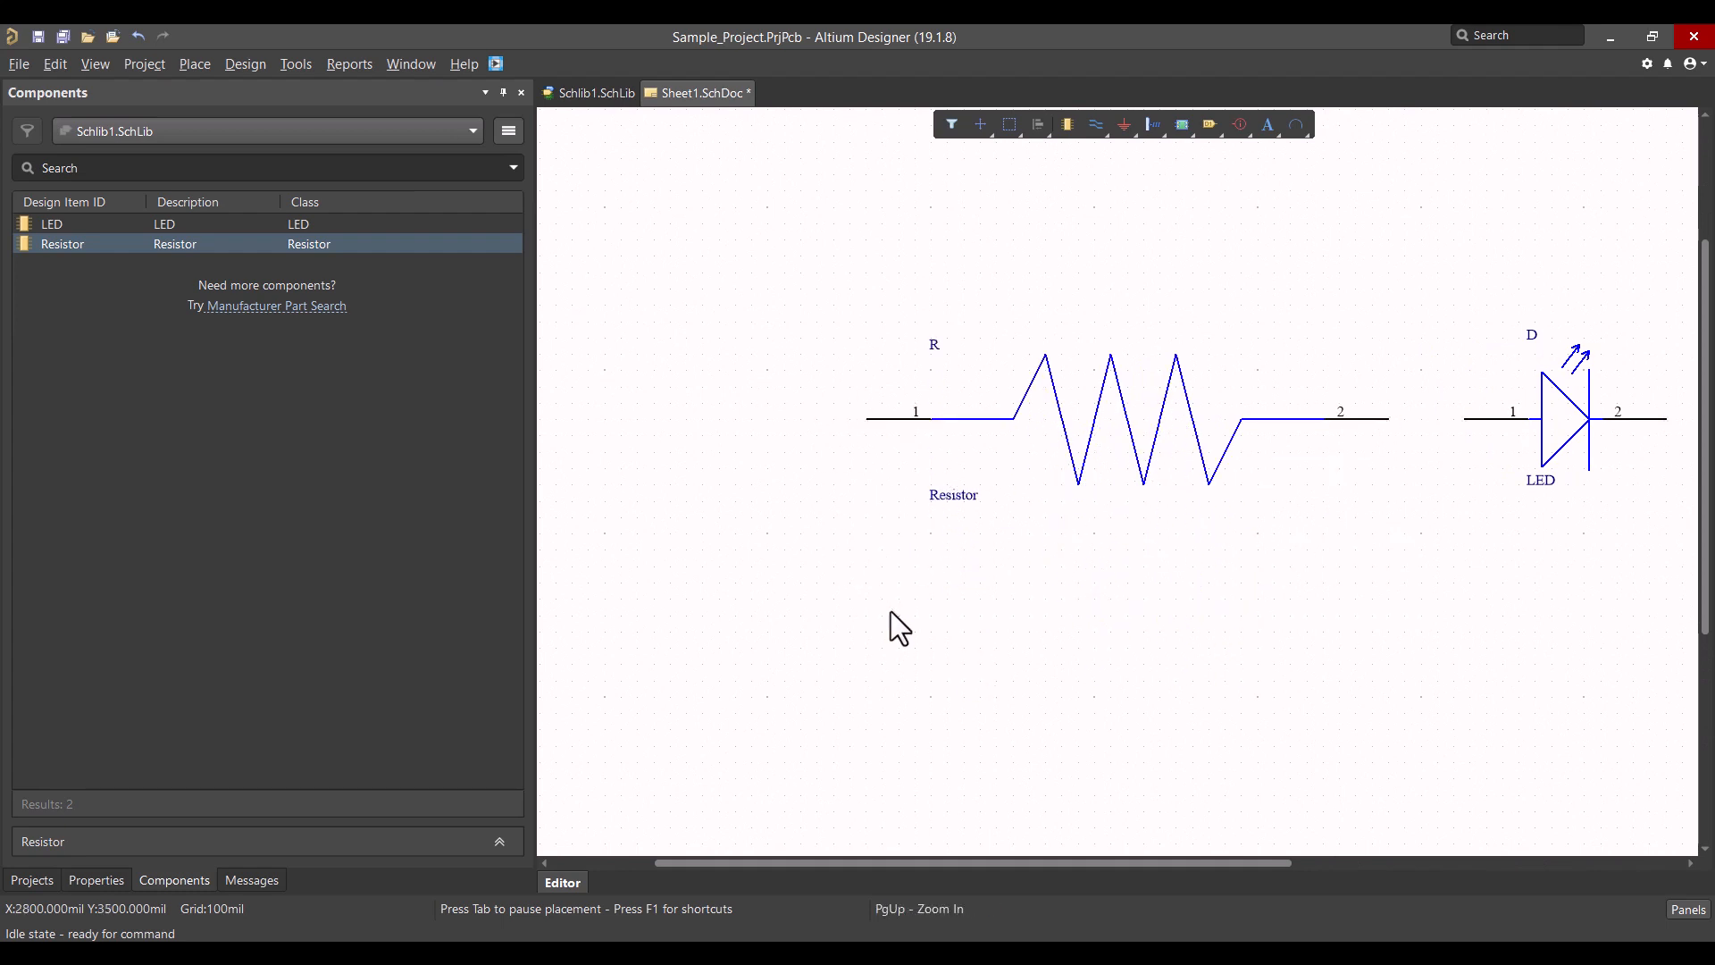
right_drag(990, 606, 858, 594)
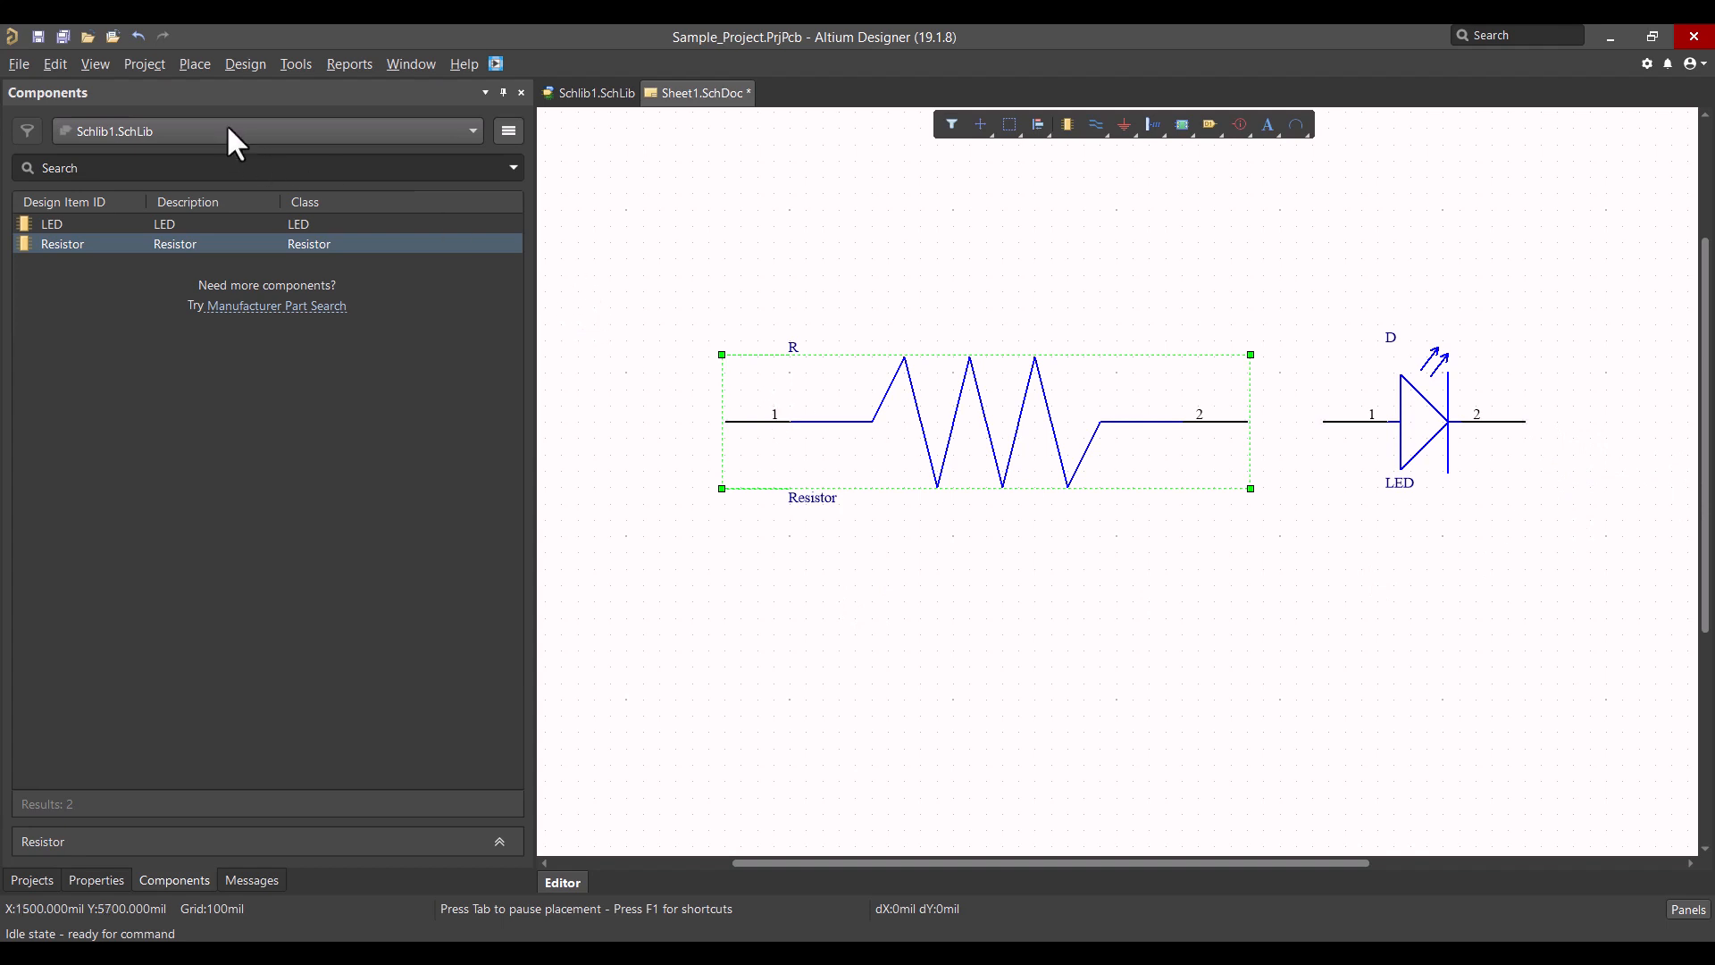
Step: Start placing a power port near the LED's pin 2 and name it GND
click(195, 65)
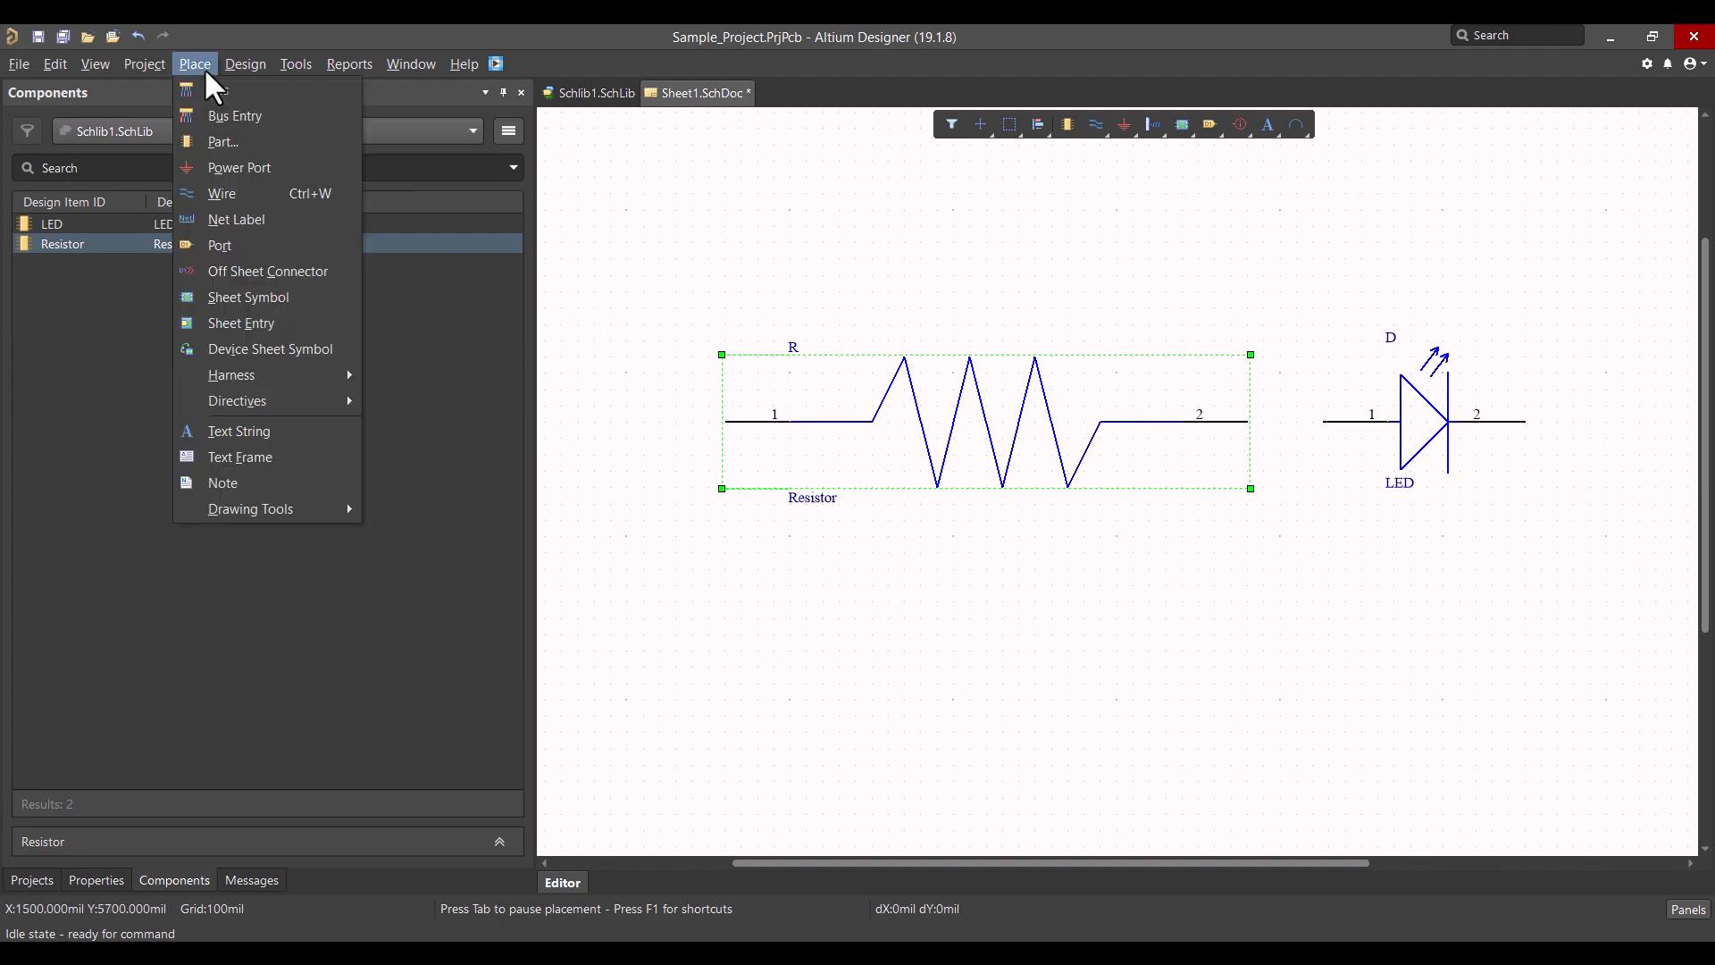
click(234, 166)
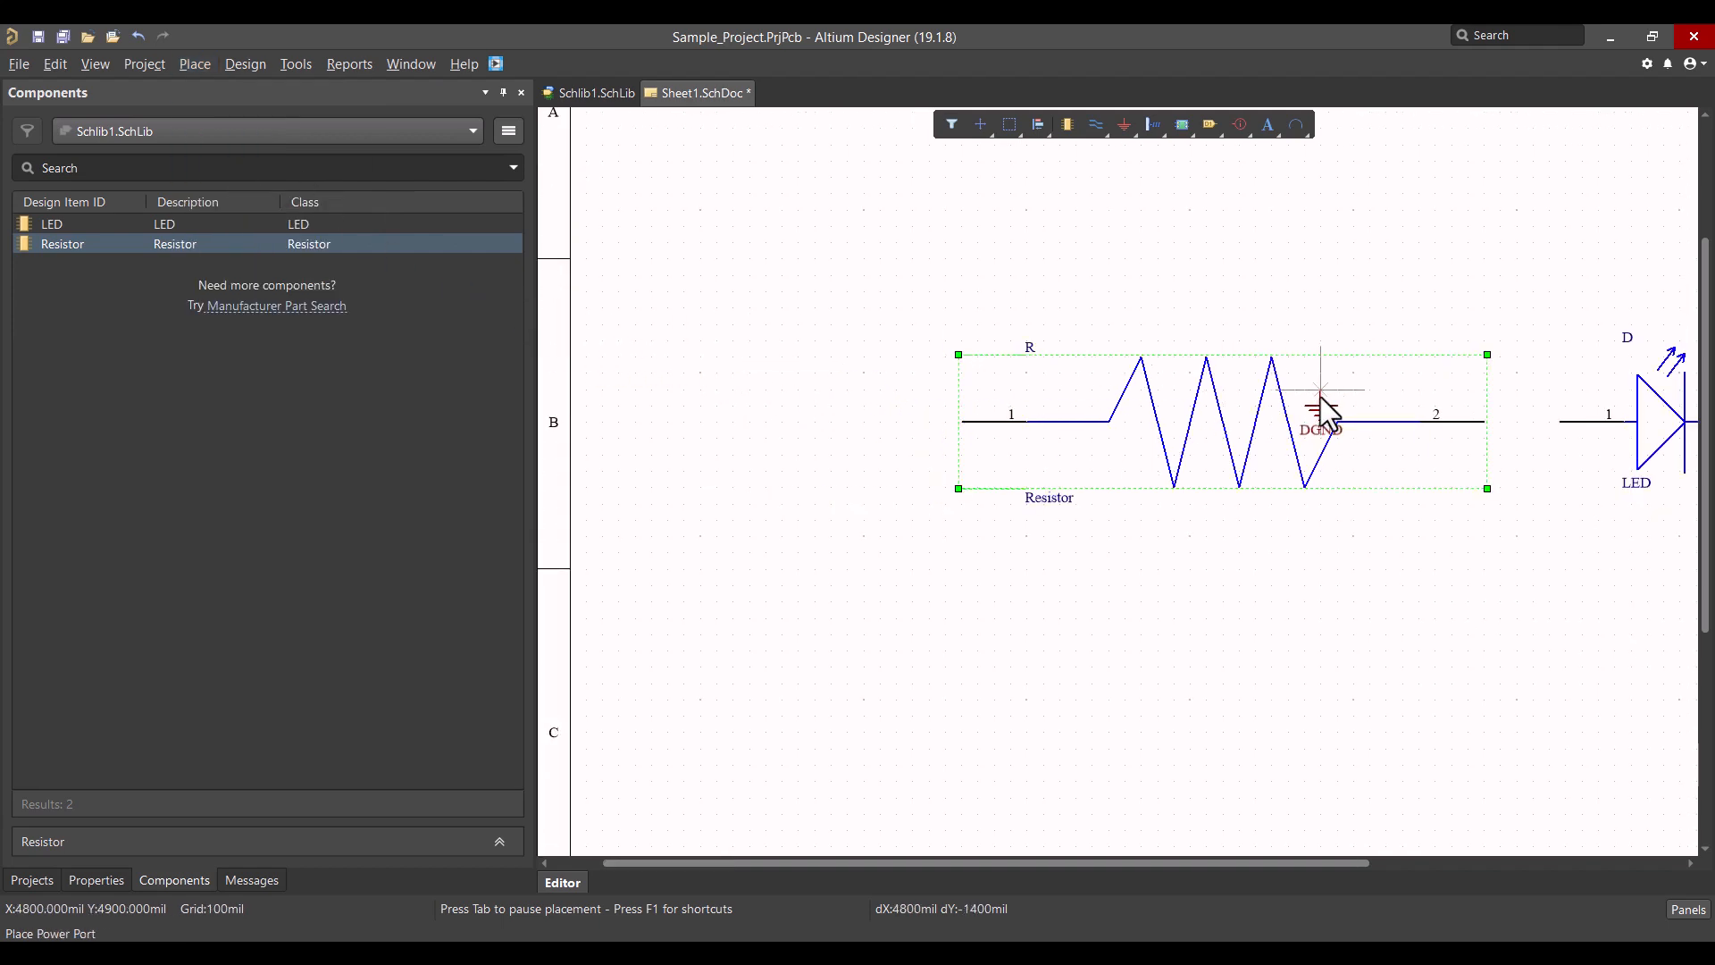
right_drag(1287, 407, 946, 382)
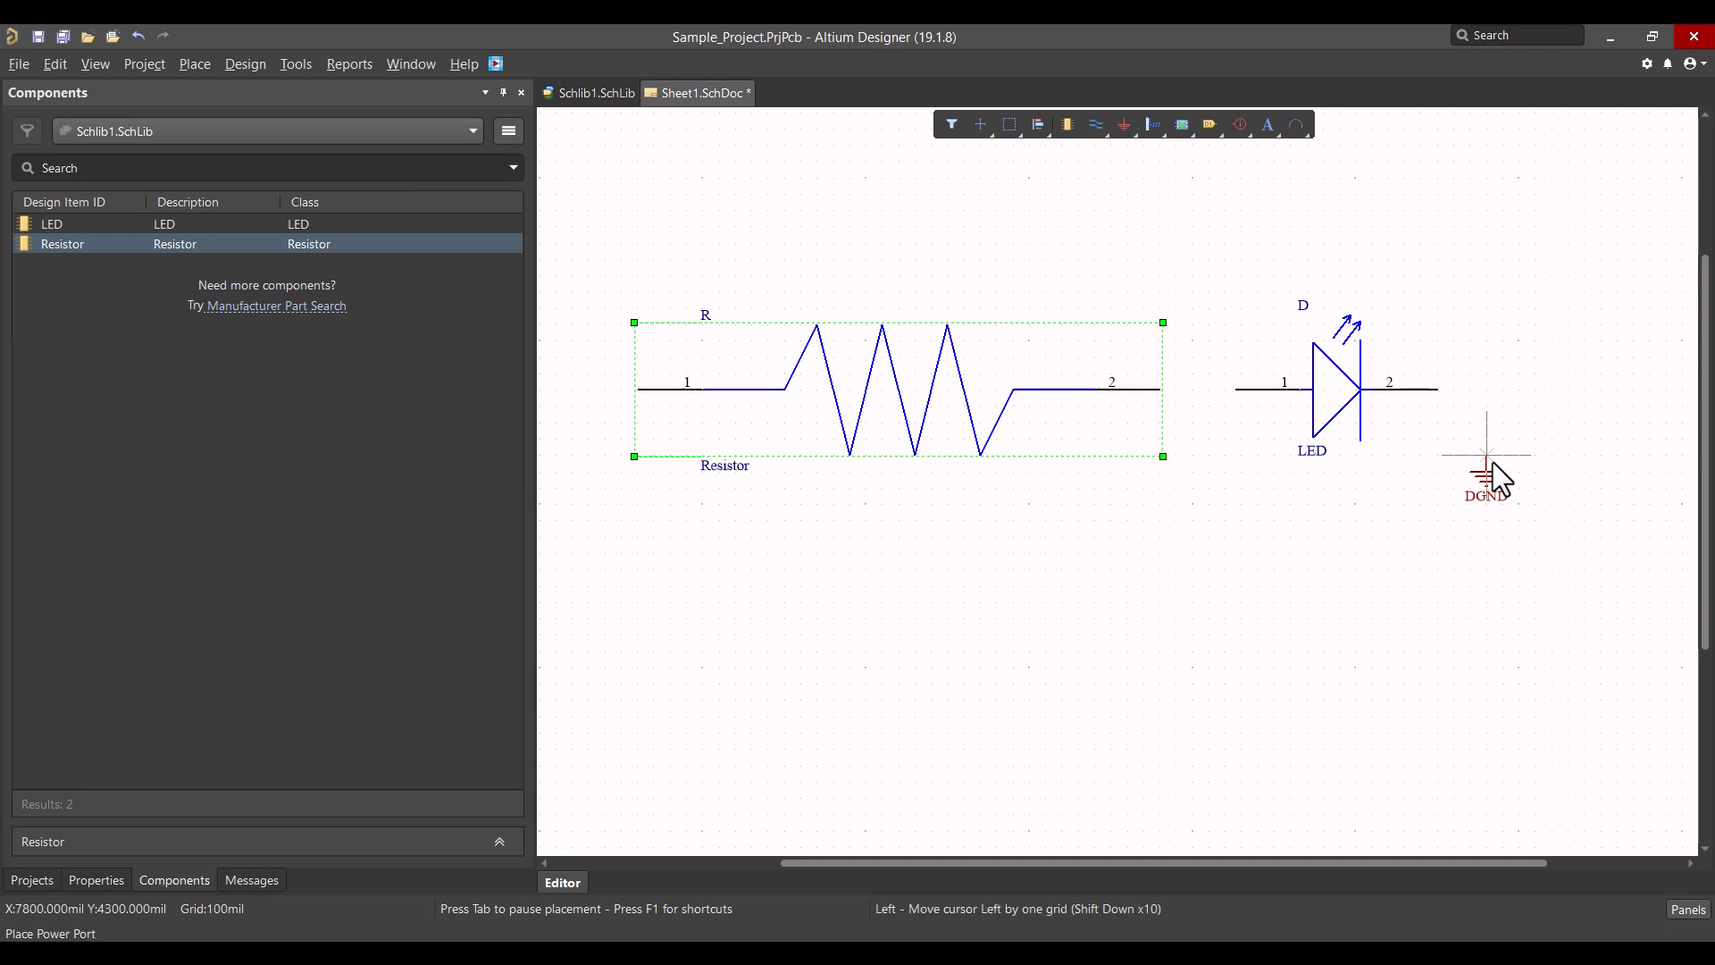
key(Tab)
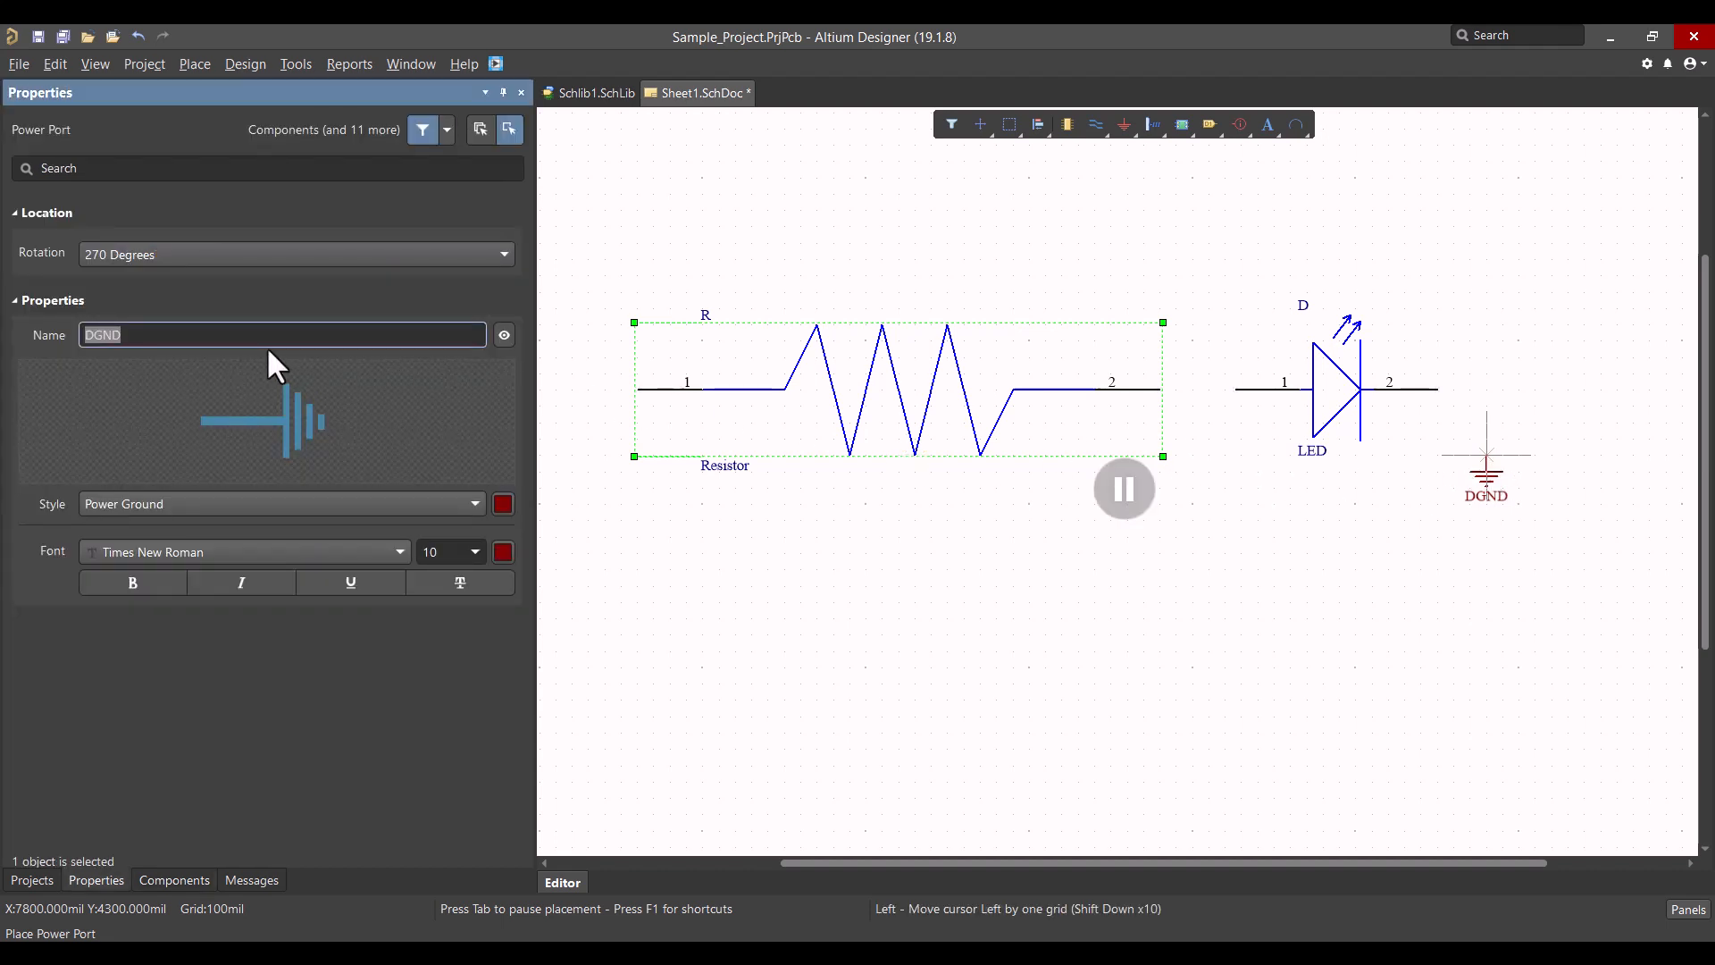
text(GND)
Step: Try the Circle and Arrow styles on the GND power port, and return it to Power Ground
click(327, 509)
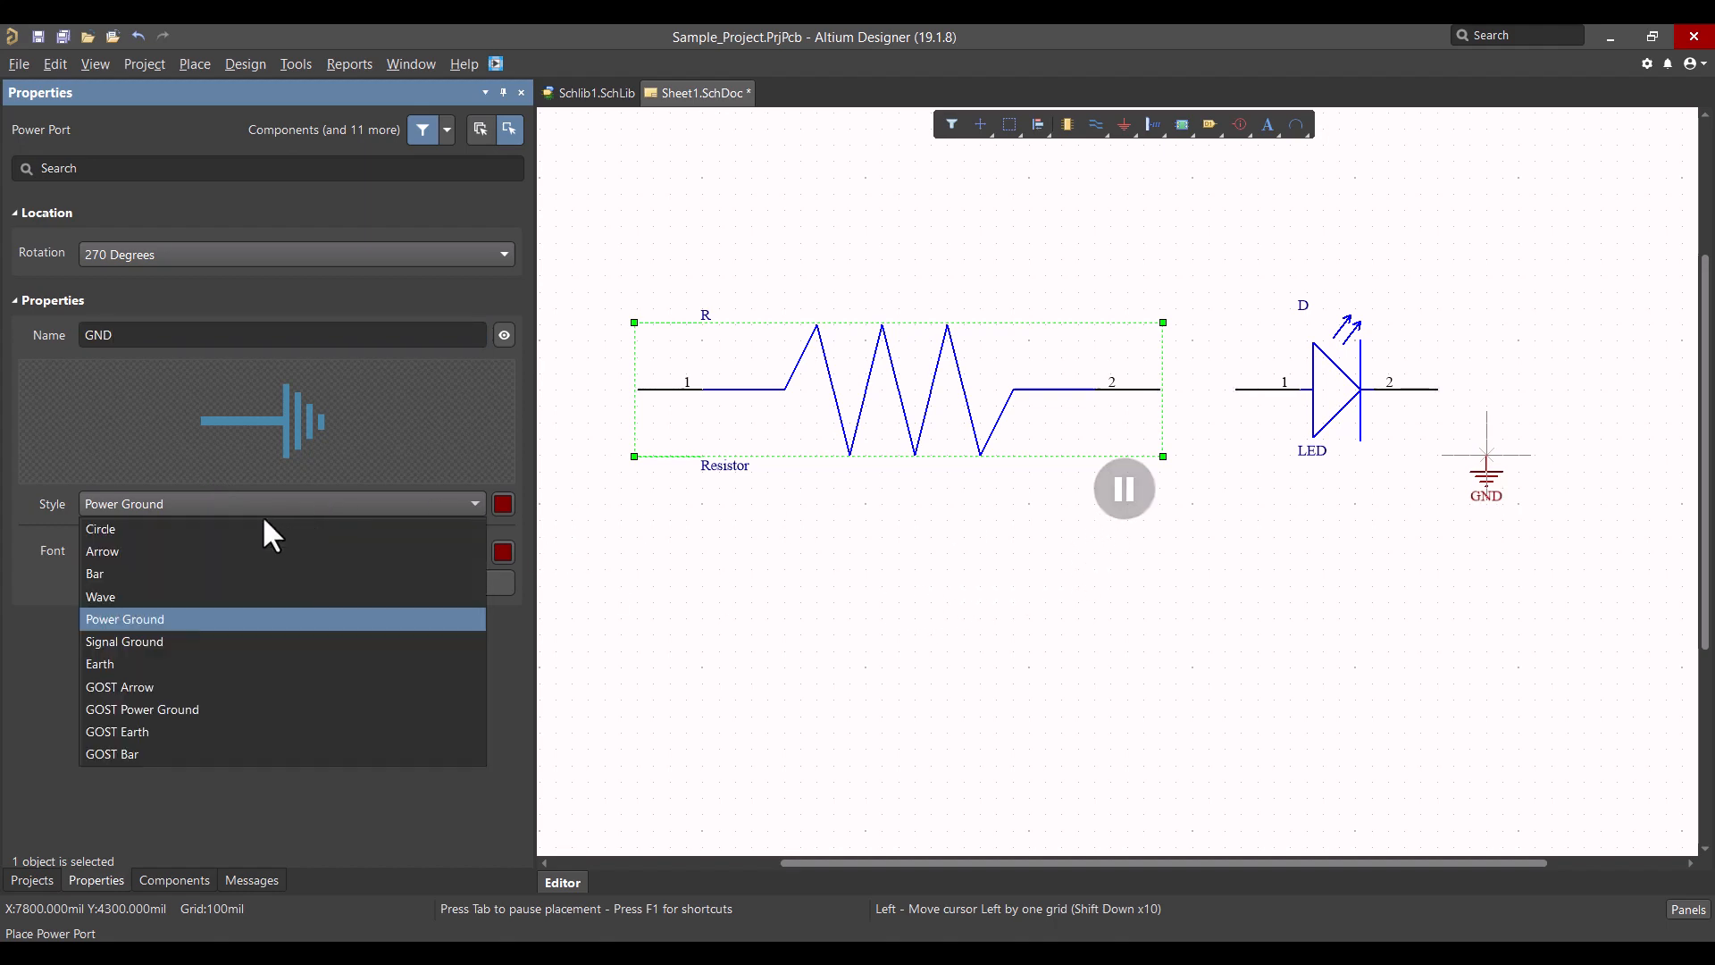
click(182, 528)
click(170, 504)
click(141, 550)
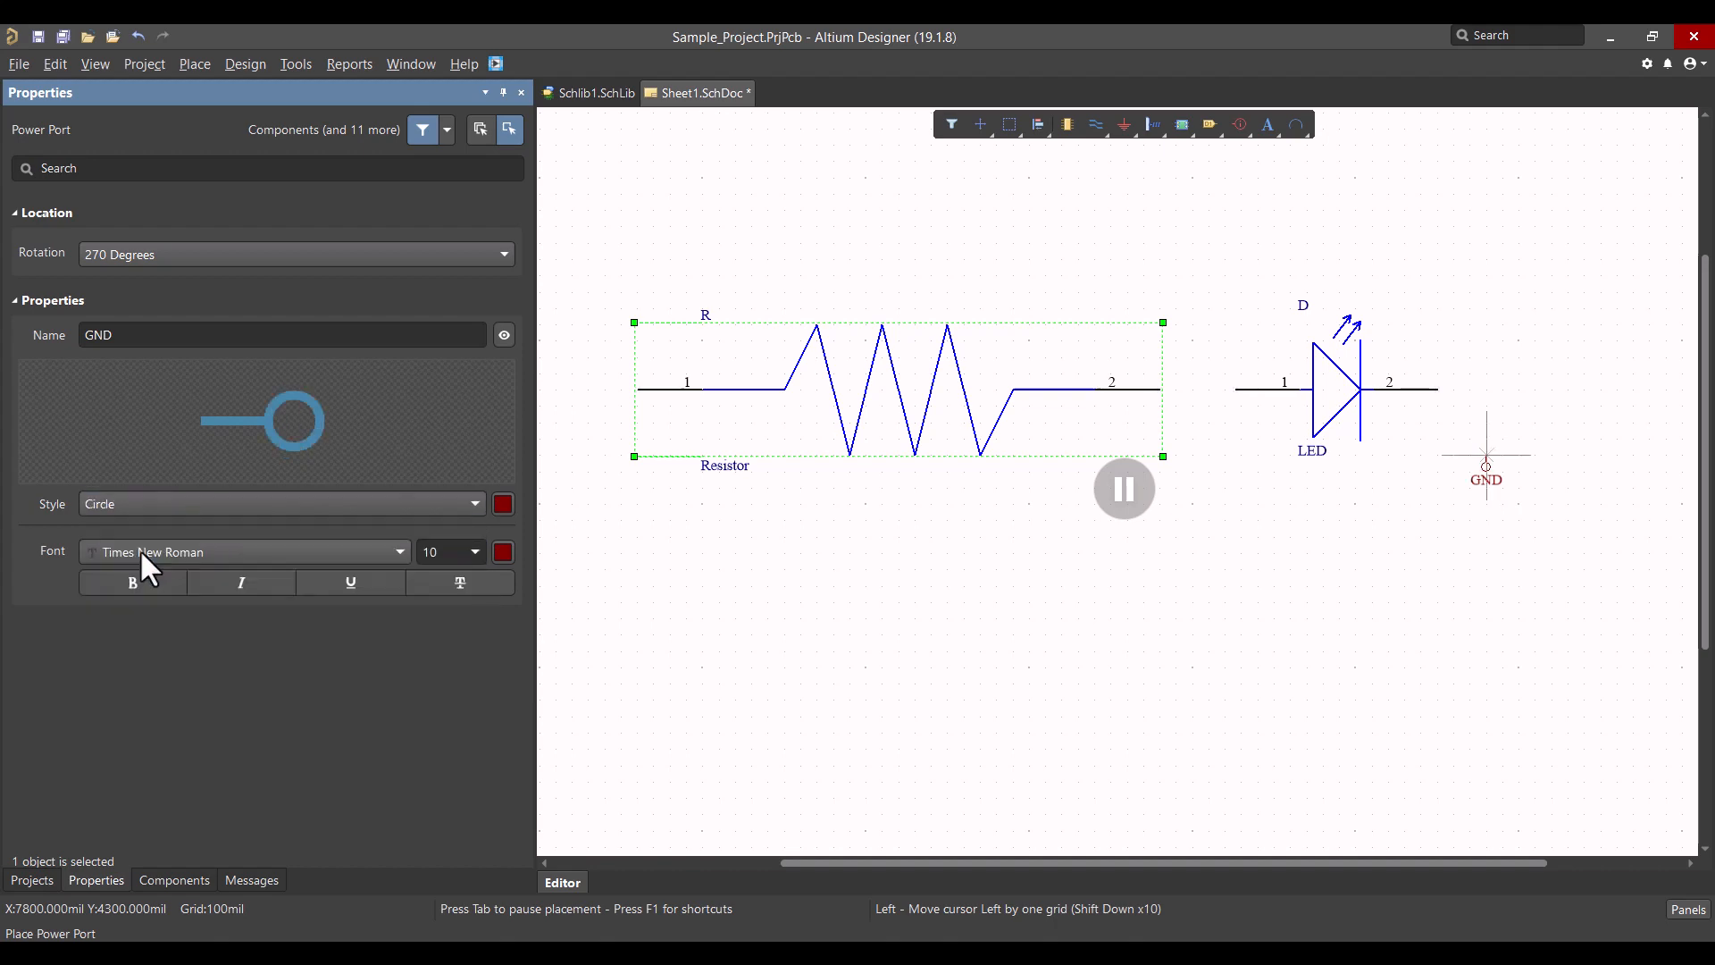
click(202, 506)
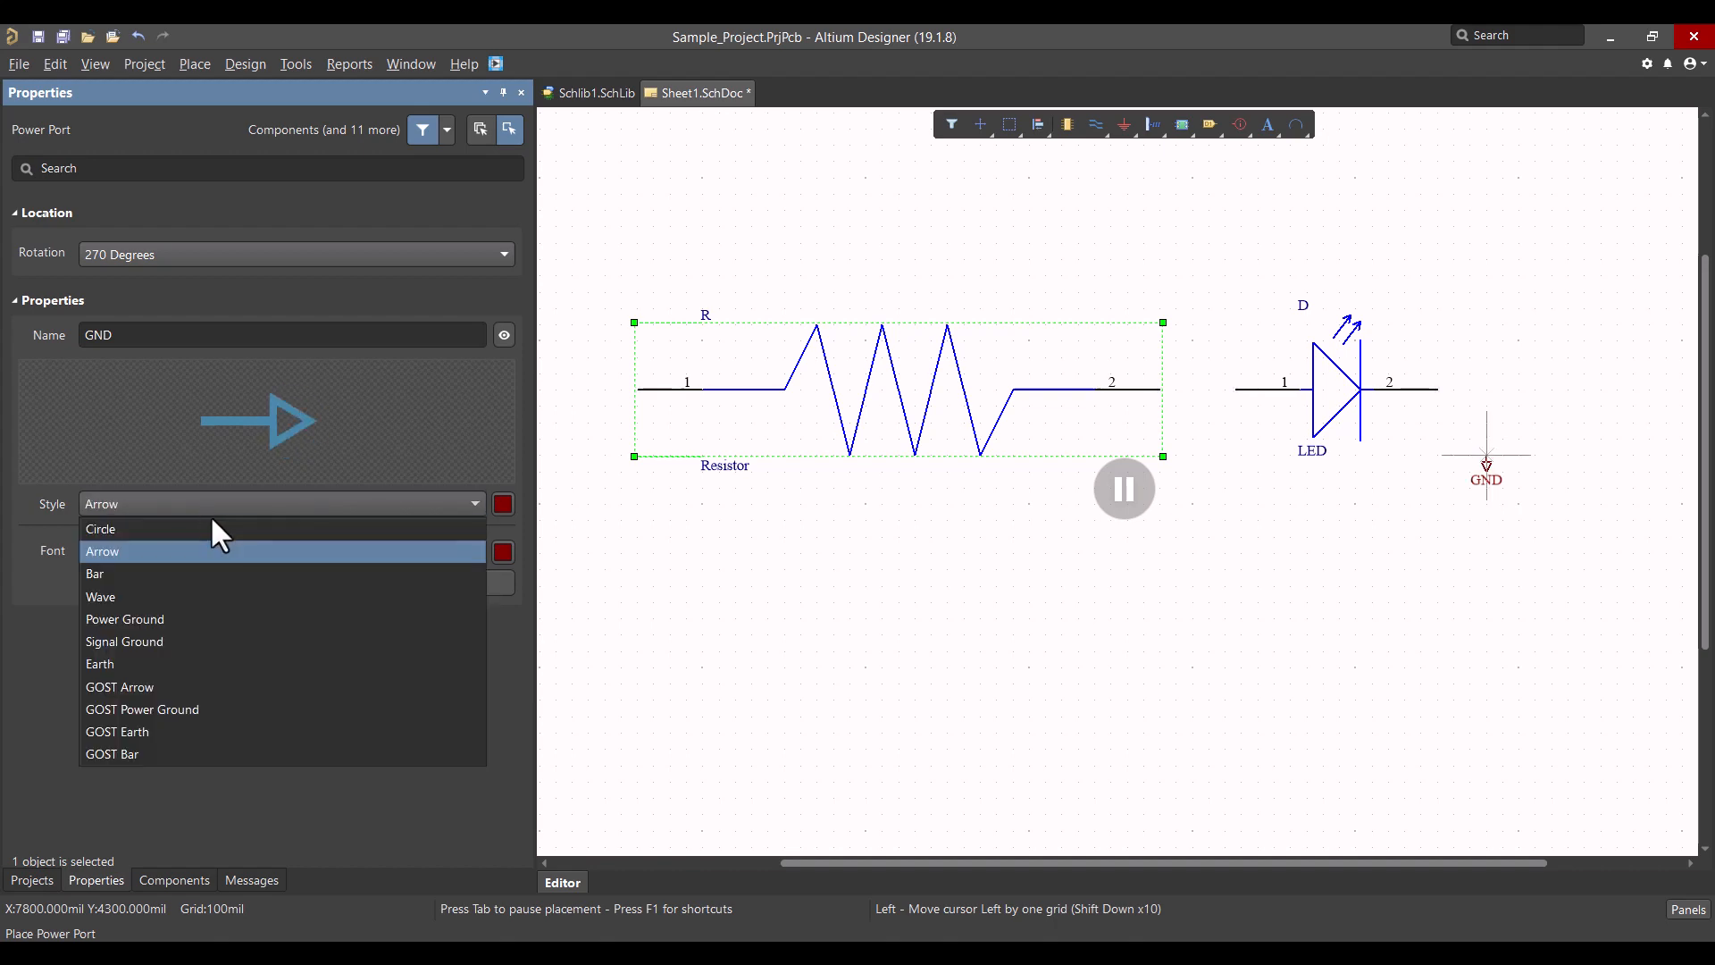
click(160, 624)
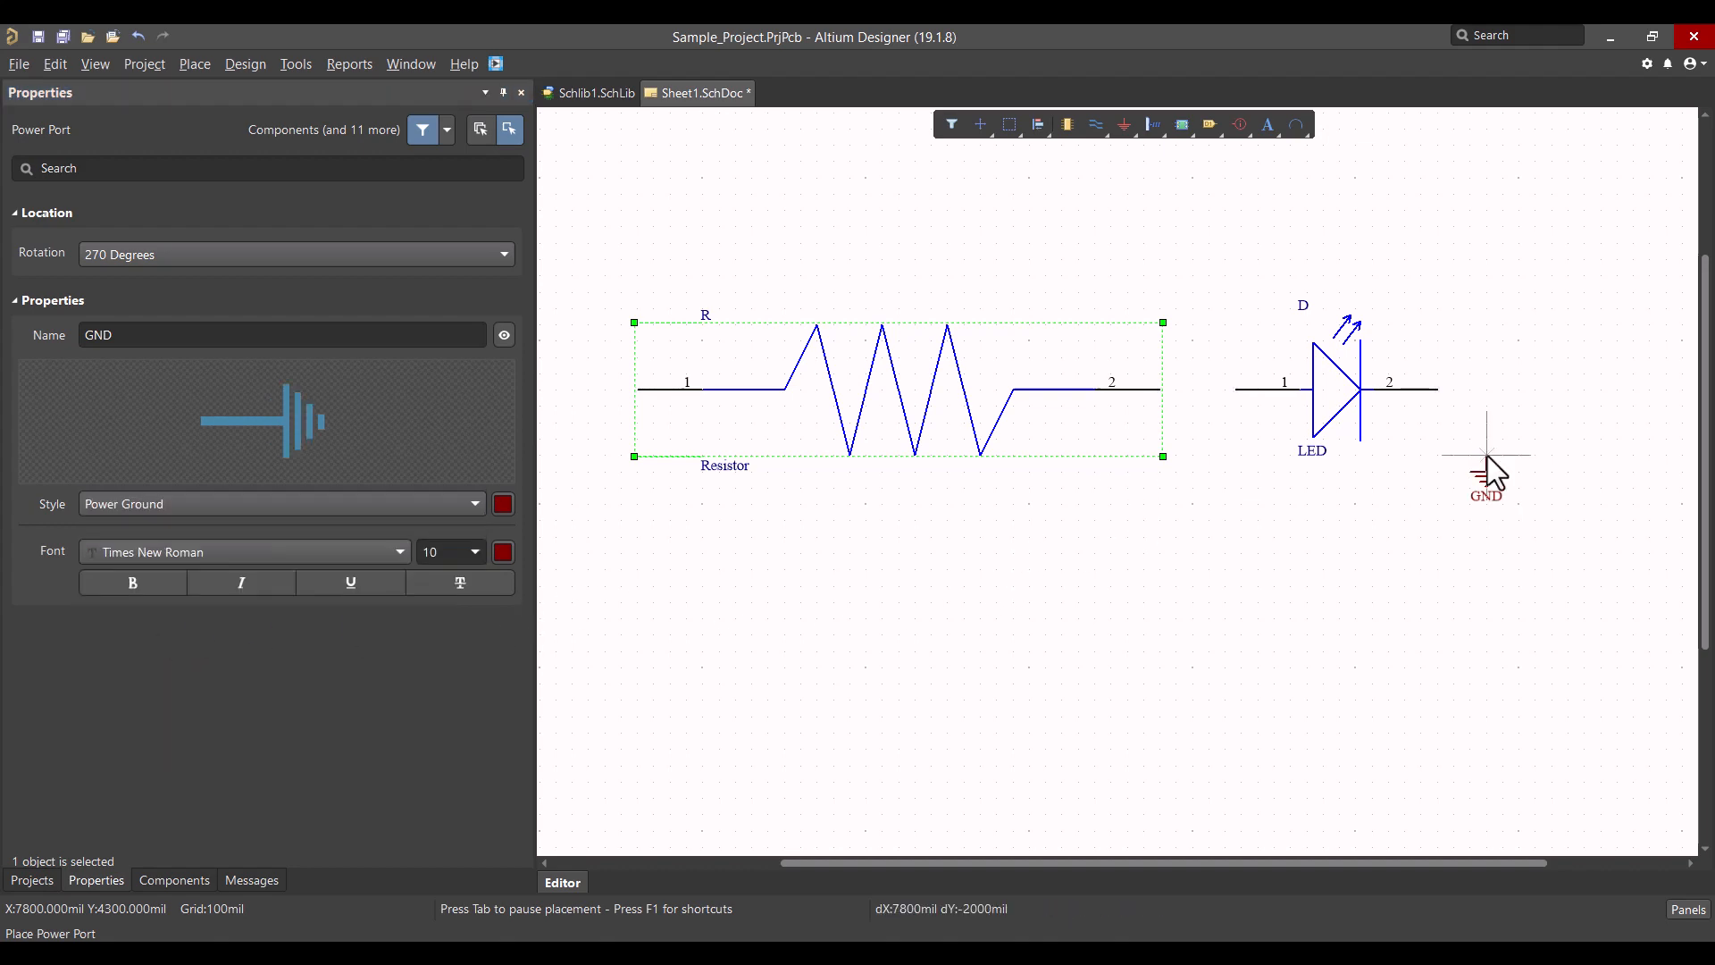
Step: Place the single GND power port below and right of the LED's pin 2, at 7800mil, 4300mil
click(1488, 456)
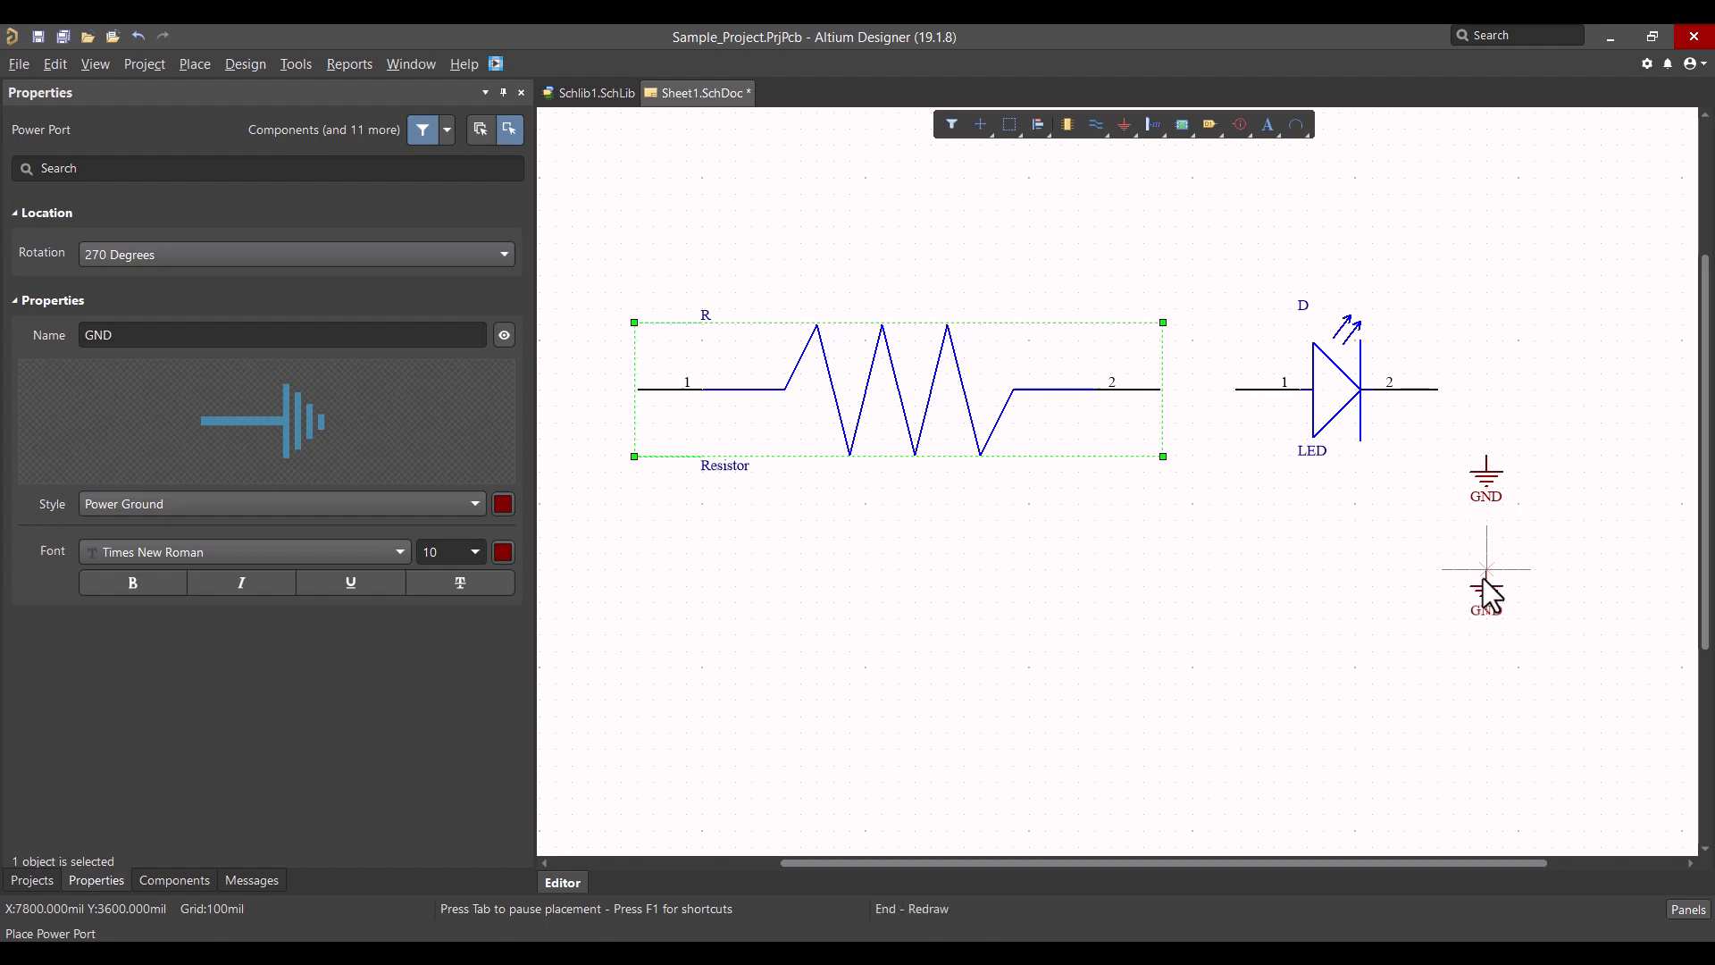
key(Escape)
right_drag(866, 574, 961, 583)
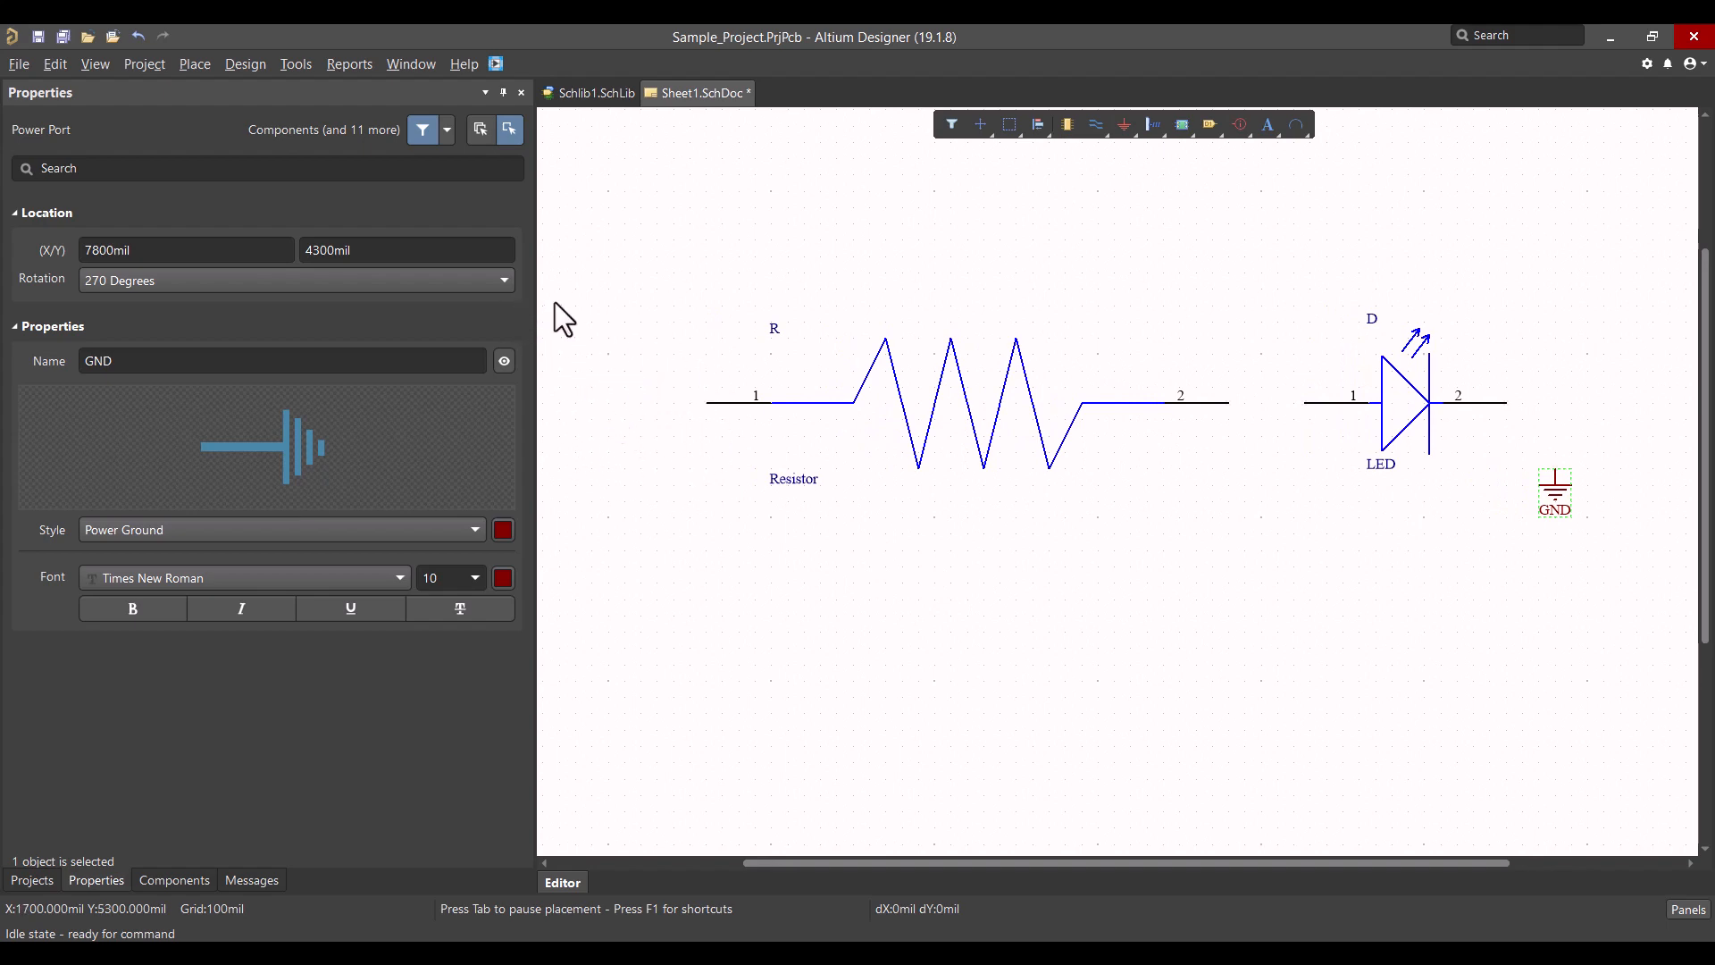
Step: Place a single net label to the left of the resistor's pin 1, at 2100mil, 4700mil
click(195, 66)
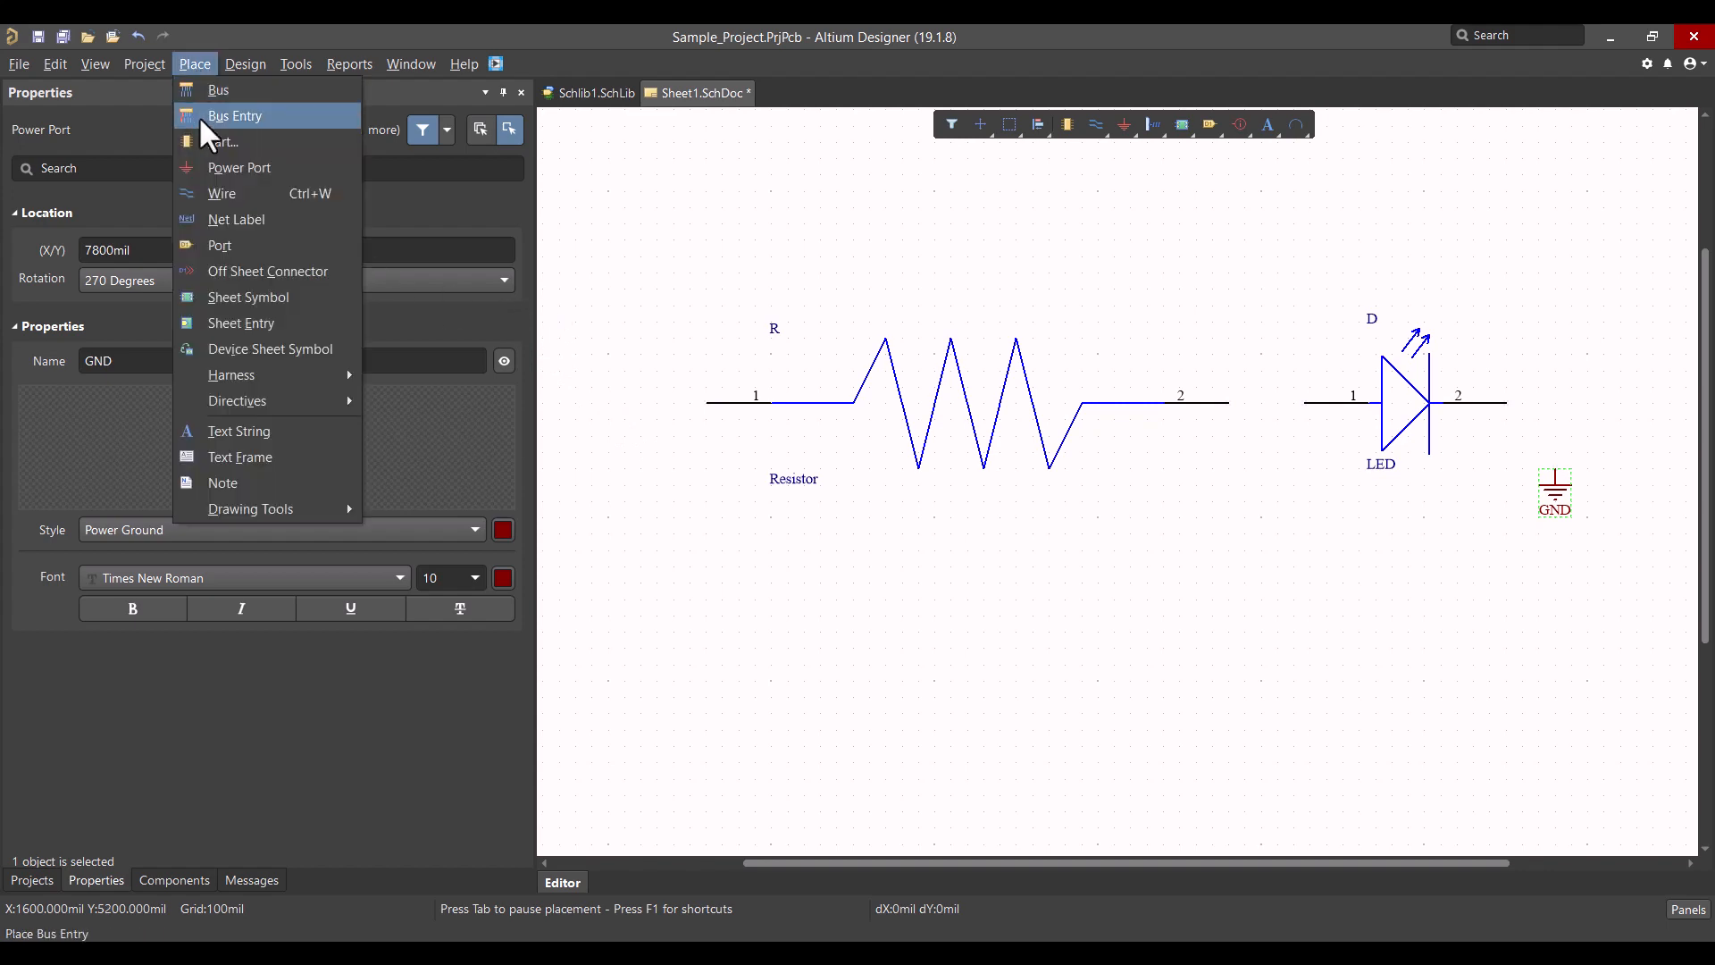
click(233, 222)
ctrl+scroll(867, 386, up, 3)
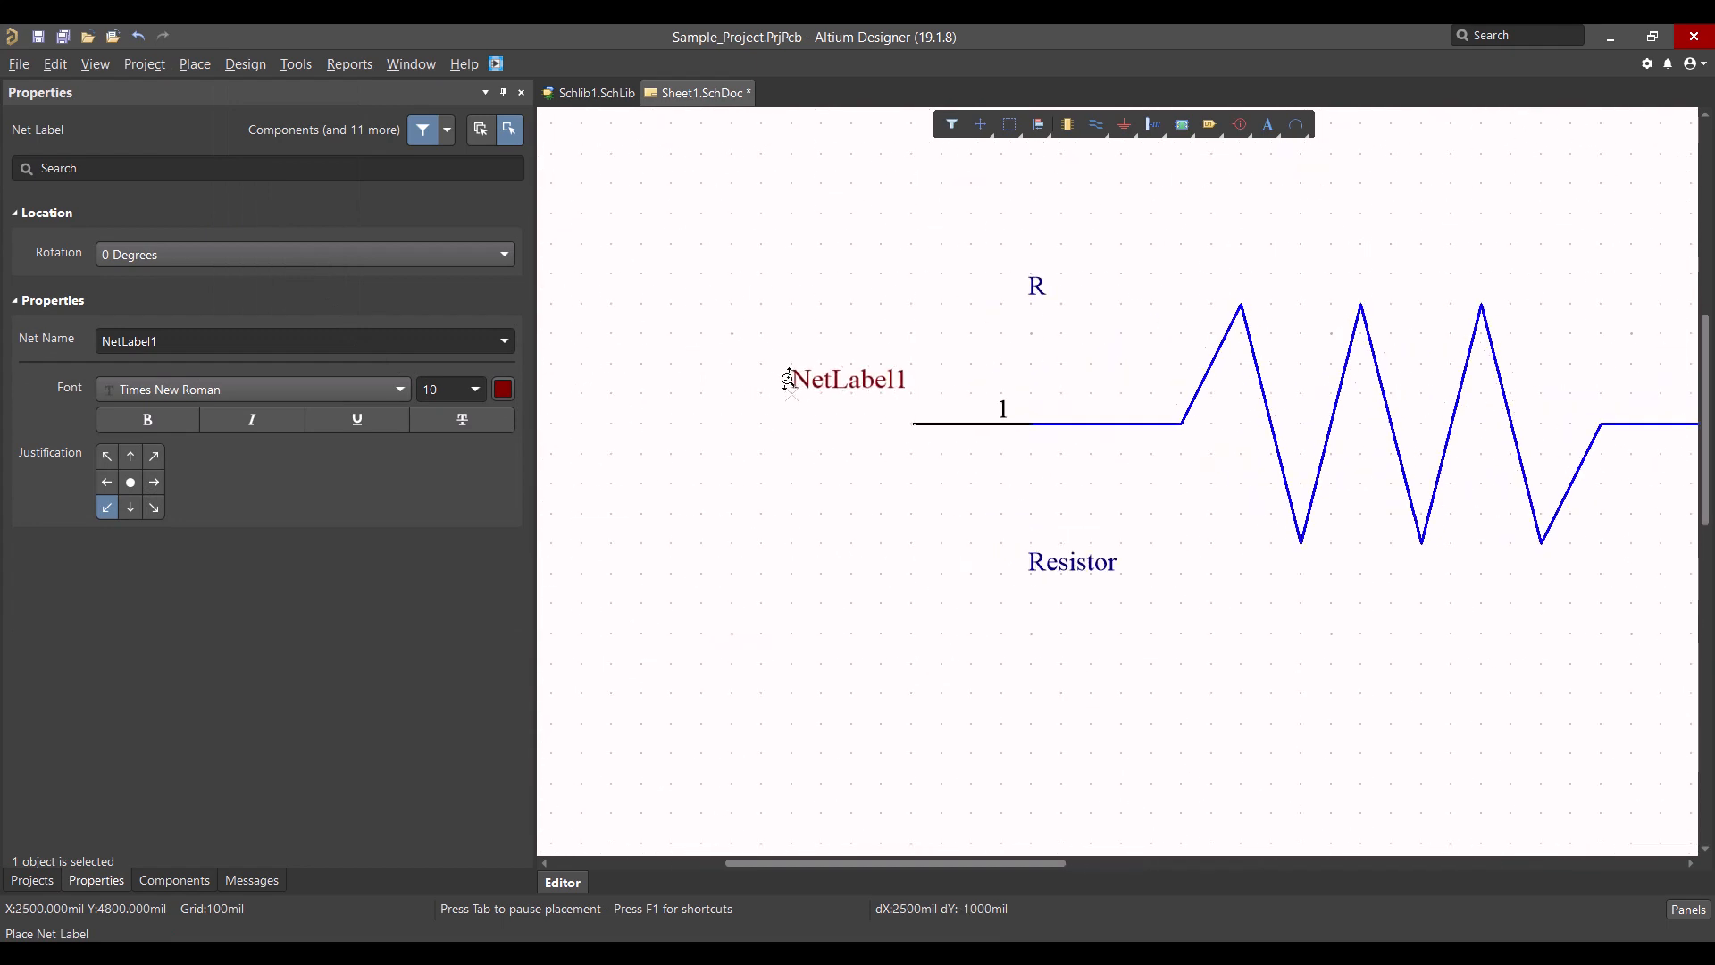
click(755, 422)
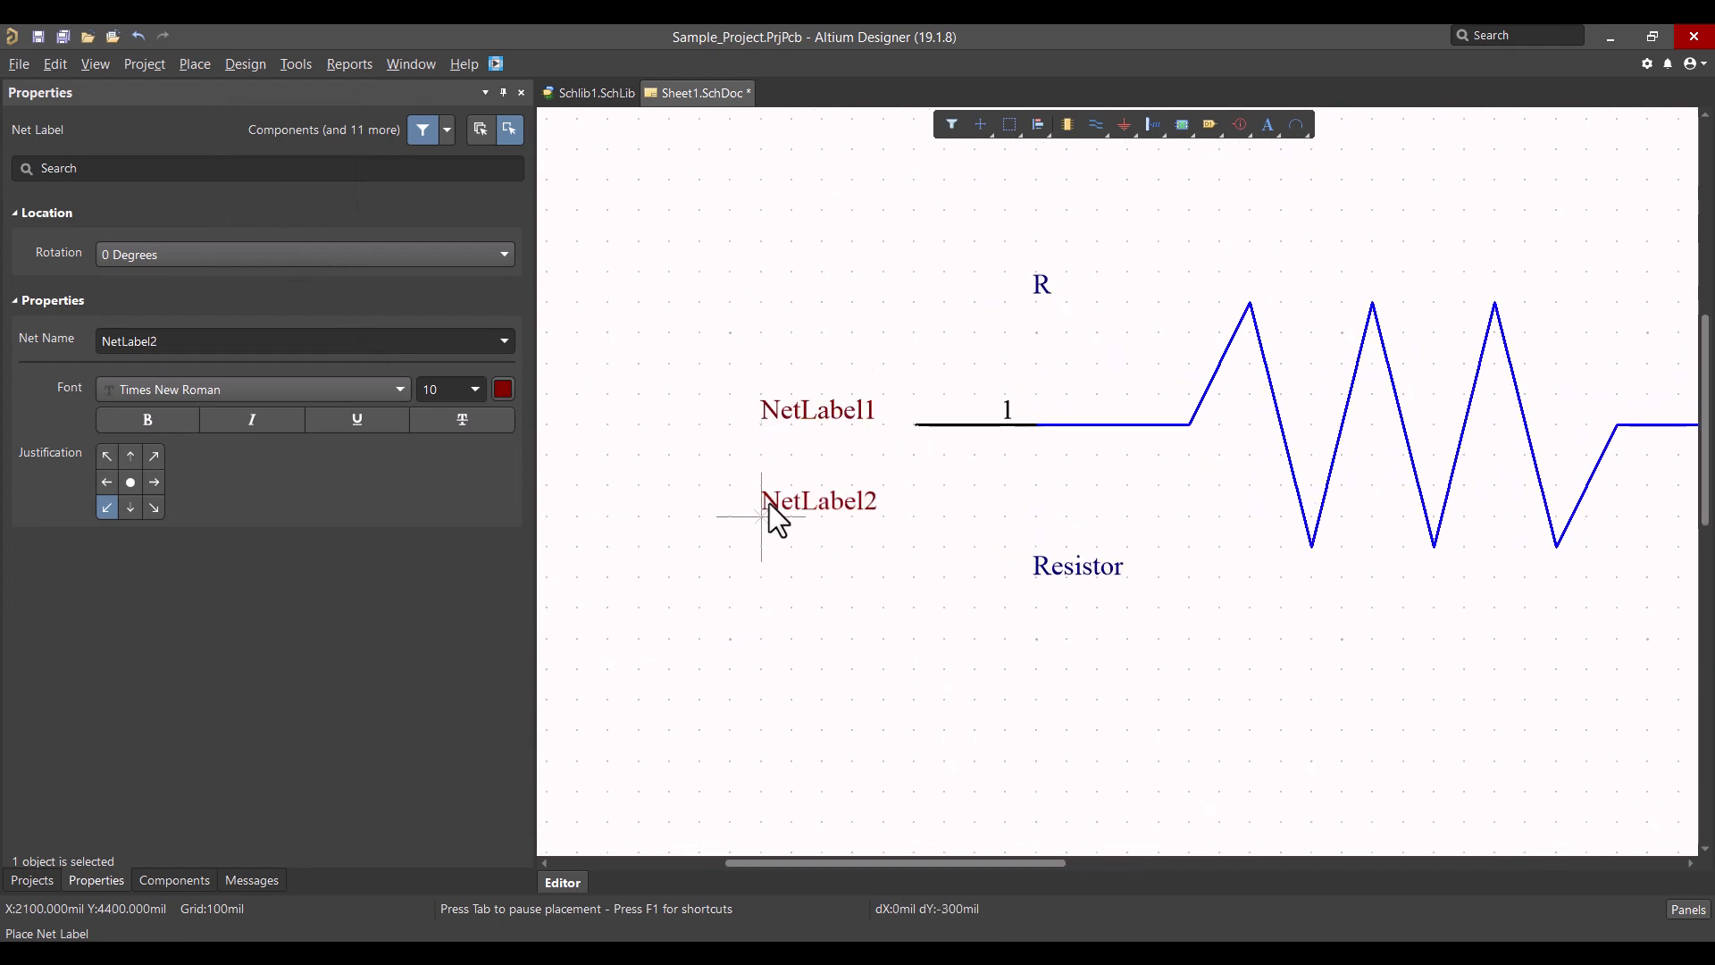
key(Escape)
Step: Rename the net label to 9V and move it closer to the resistor's pin 1, at 2300mil, 4700mil
double_click(199, 367)
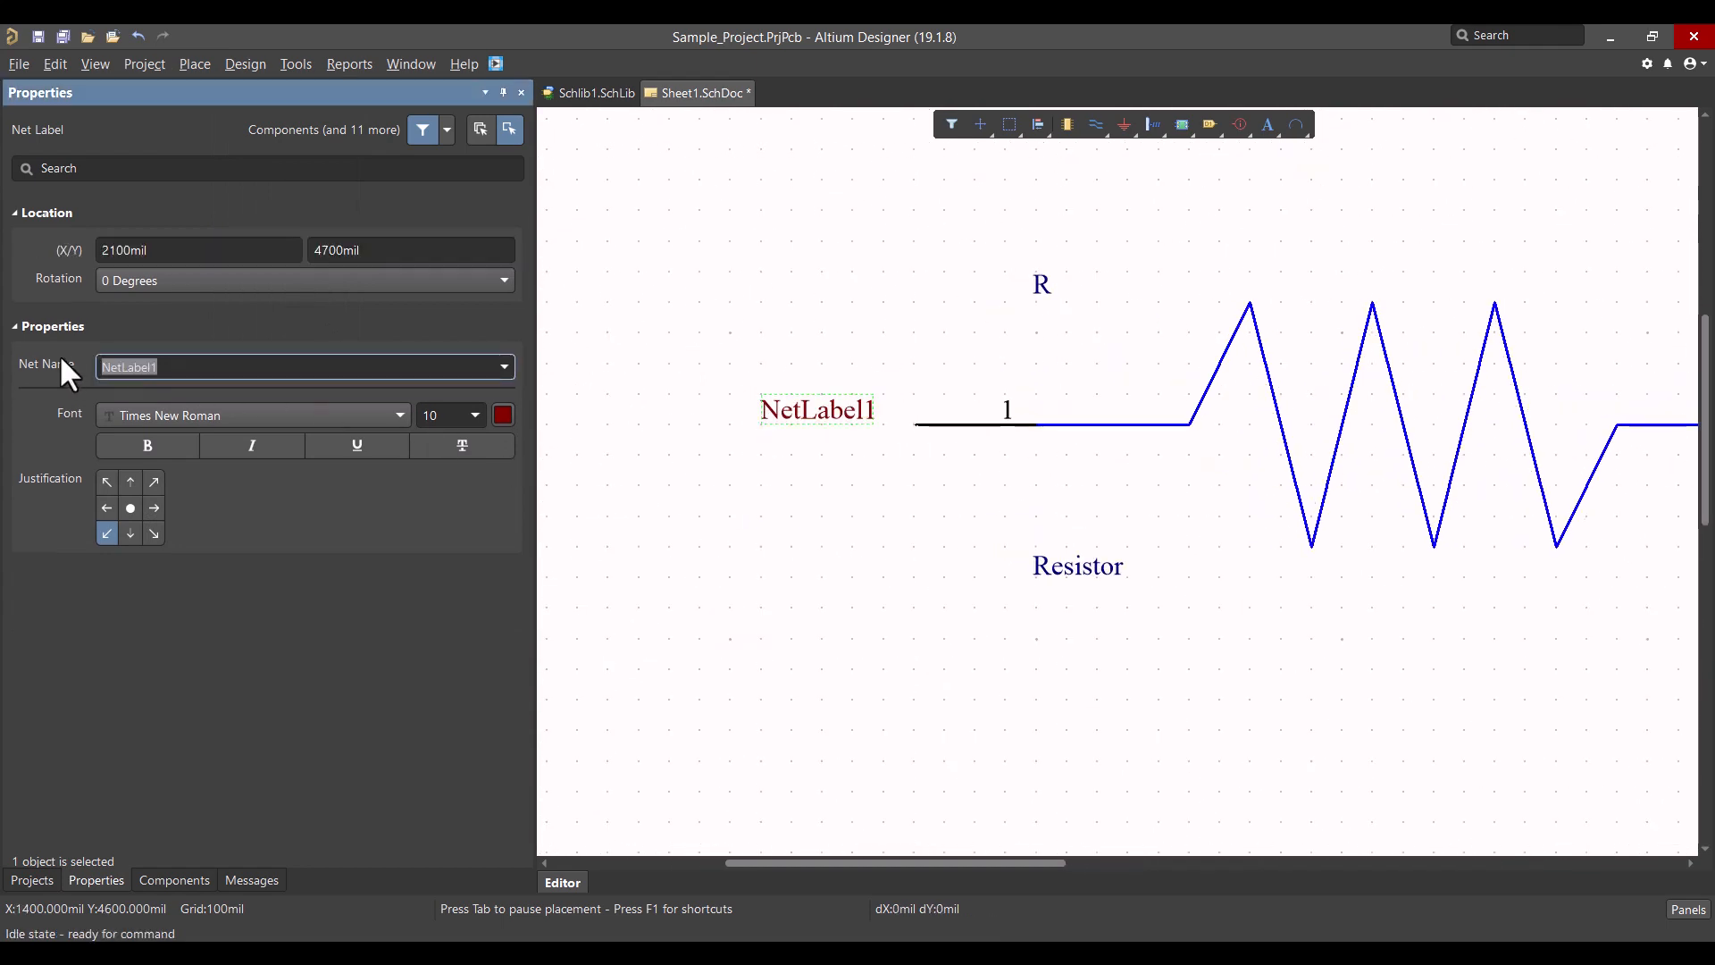
text(9V)
key(Return)
drag(767, 420, 834, 419)
Step: Draw a wire from the resistor's pin 1 to the 9V net label, using the 90 Degree start wiring mode
middle_drag(779, 531, 779, 539)
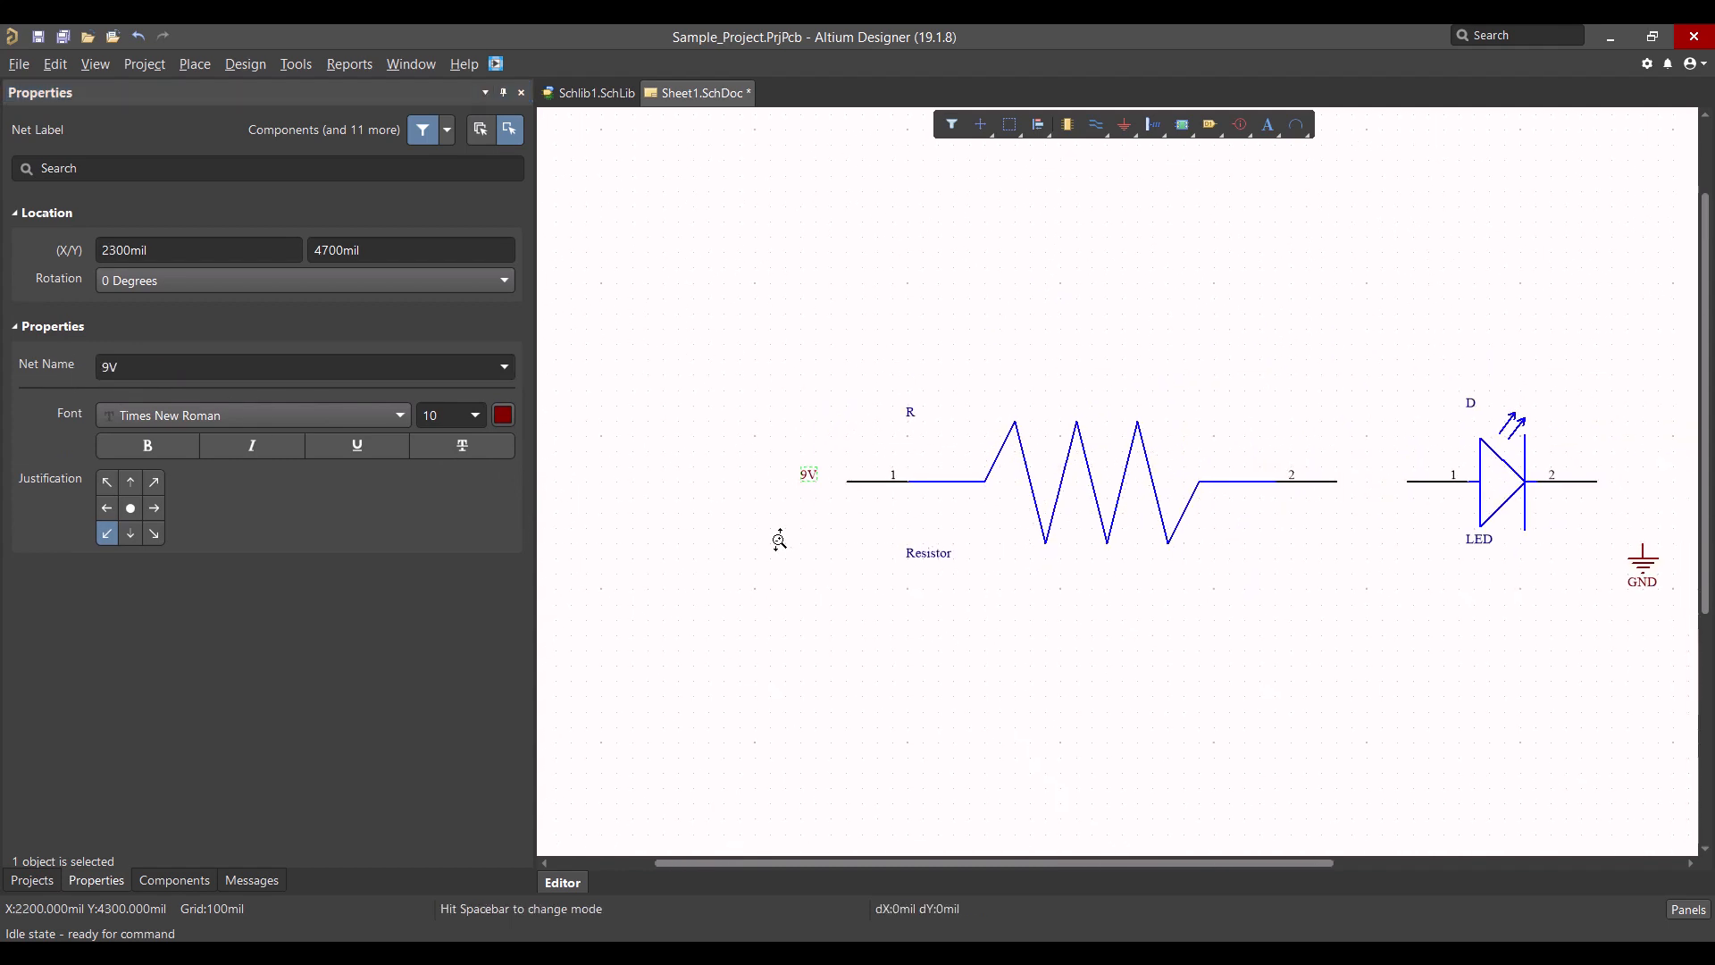
right_drag(1093, 602, 992, 557)
middle_drag(1030, 549, 1032, 545)
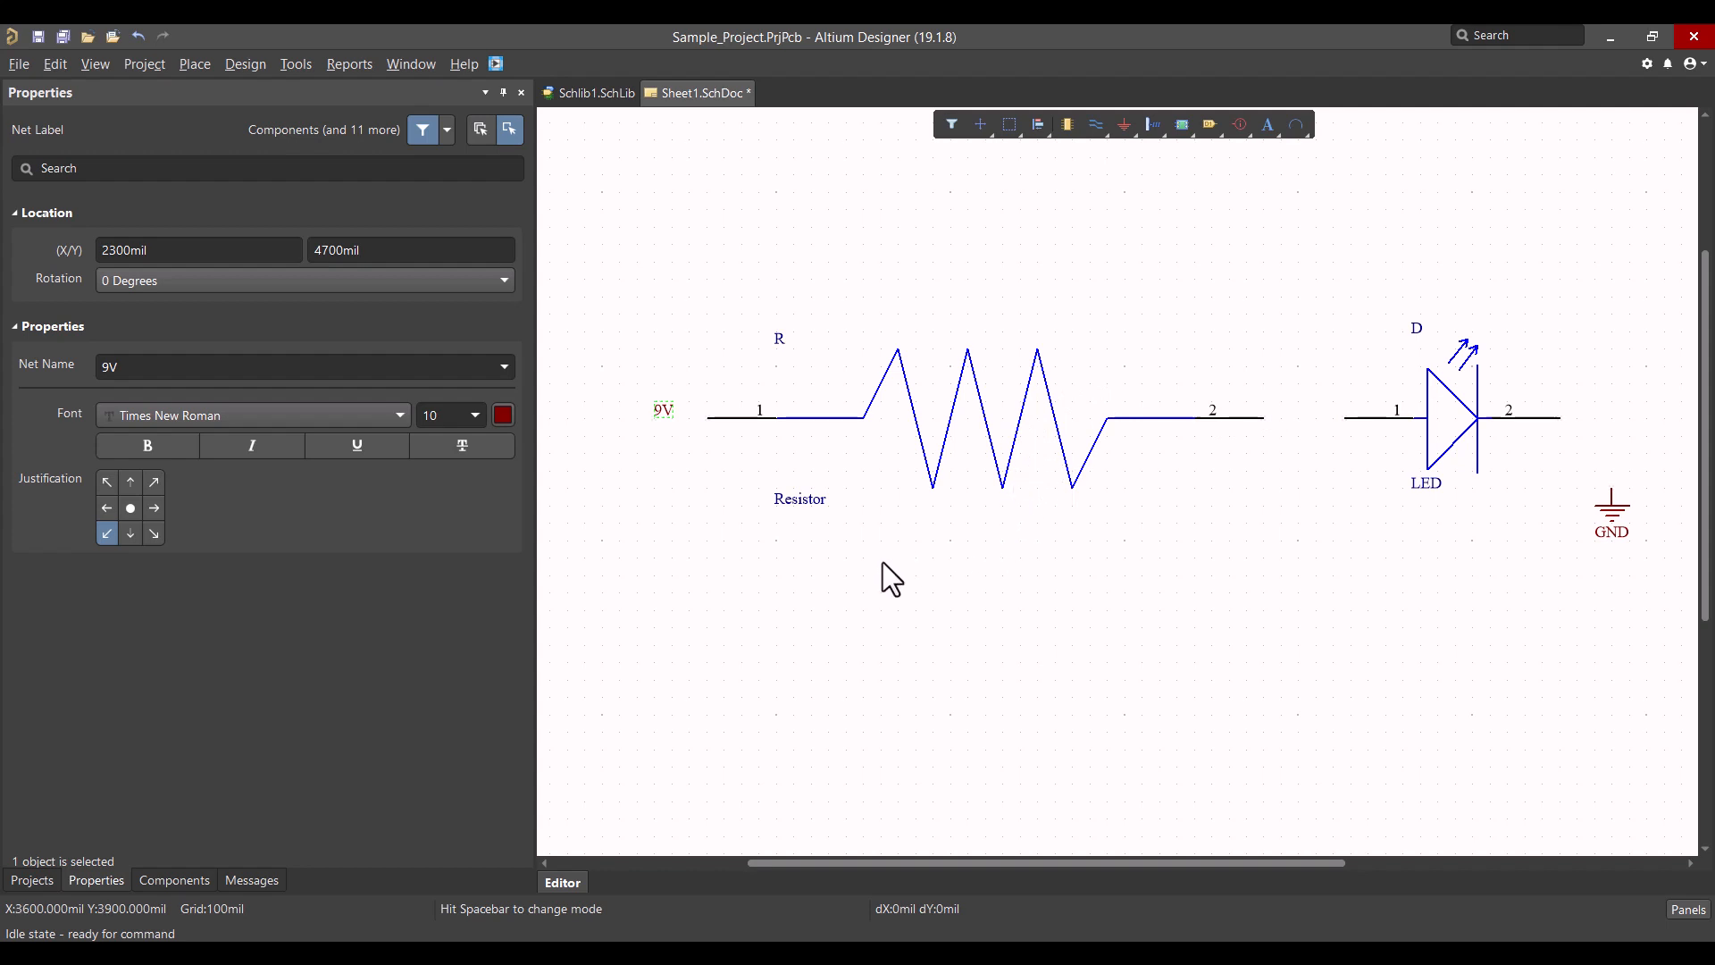
click(194, 65)
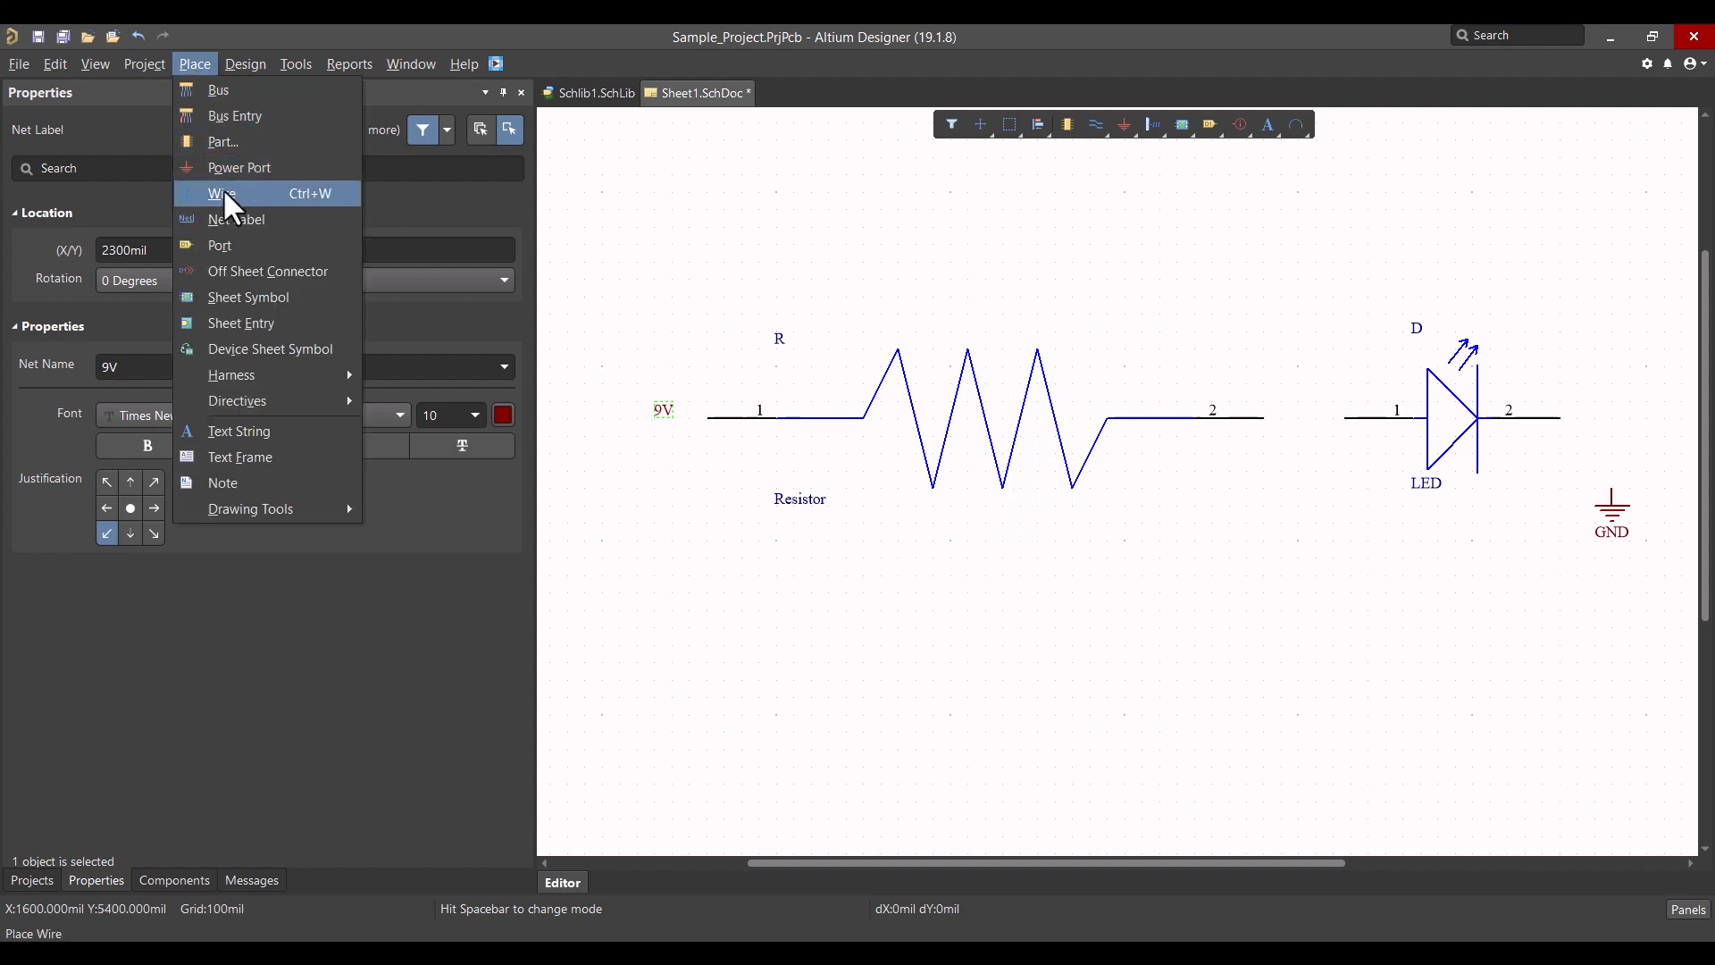
click(224, 193)
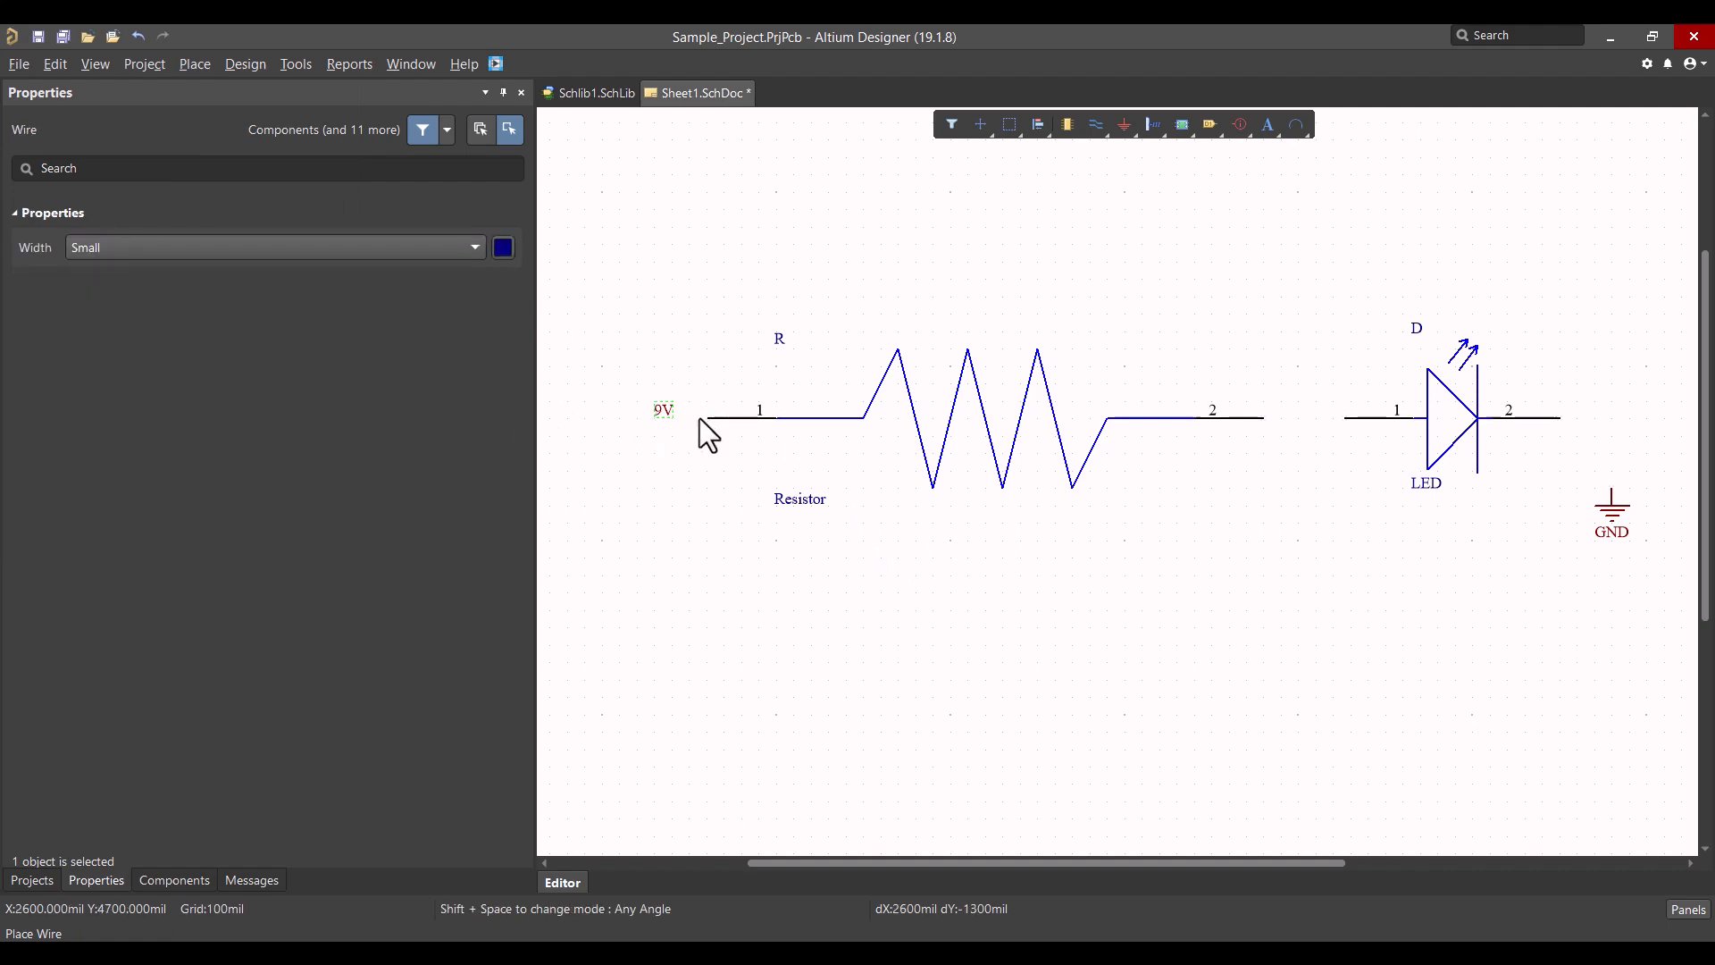
key(shift+space)
click(646, 414)
right_click(668, 437)
Step: Draw a straight wire connecting the resistor's pin 2 to the LED's pin 1
ctrl+scroll(1321, 421, up, 3)
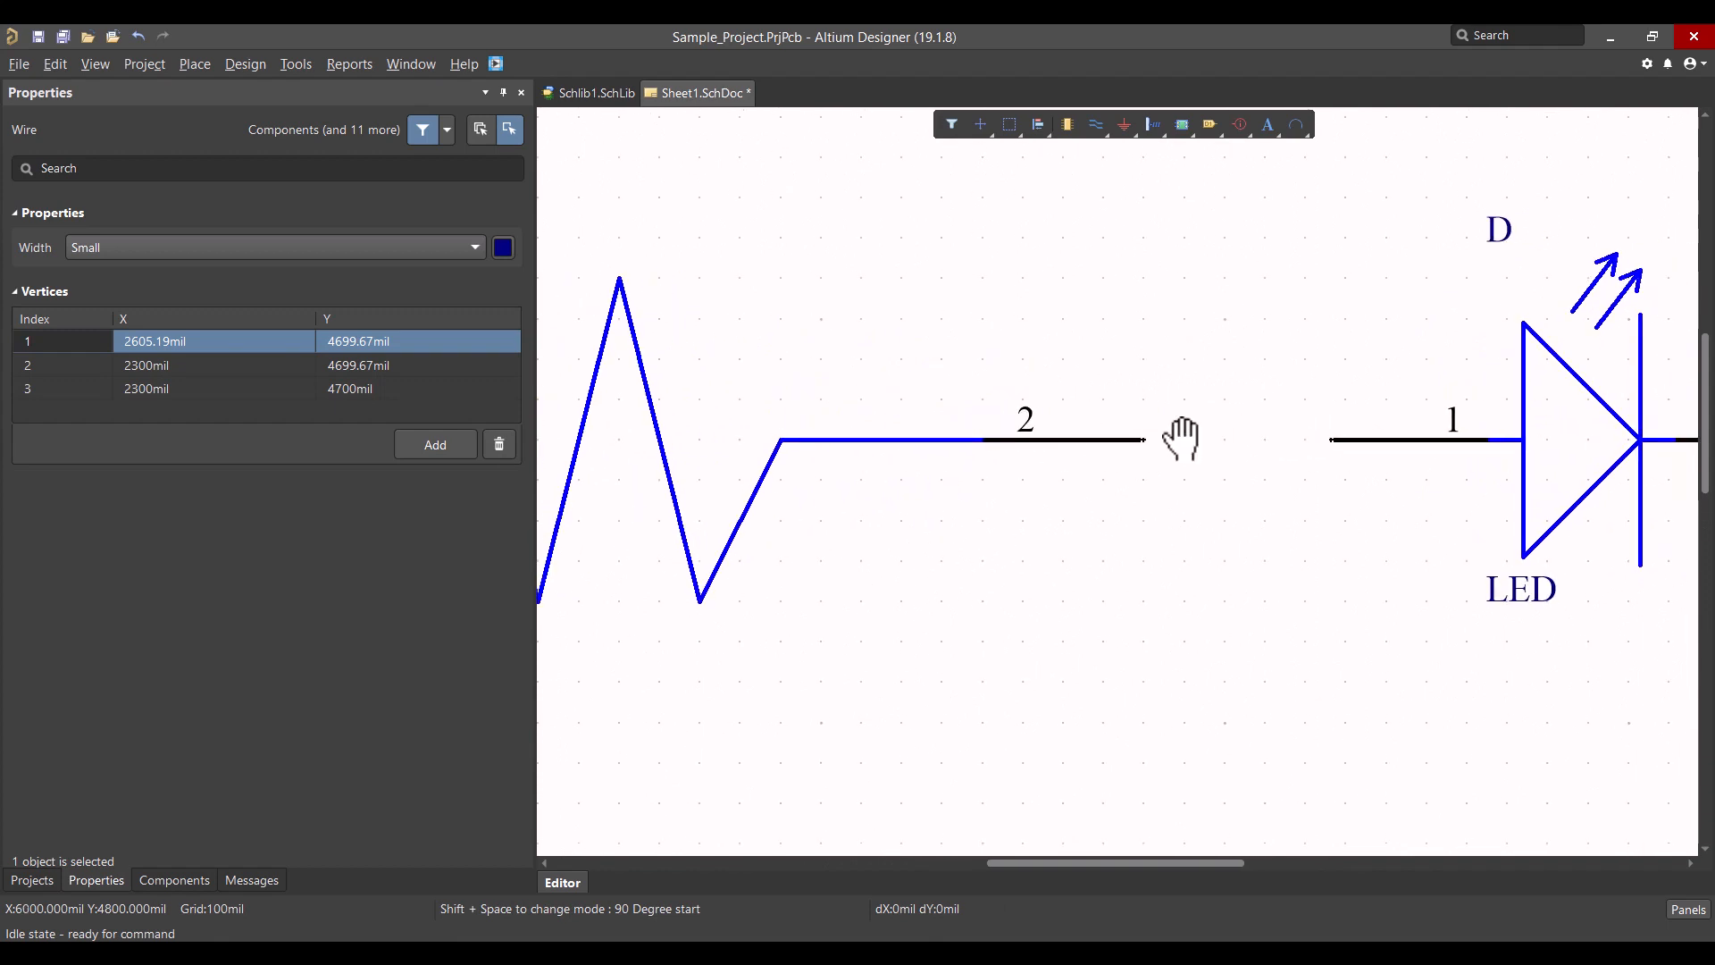
right_drag(1181, 438, 1003, 442)
click(189, 64)
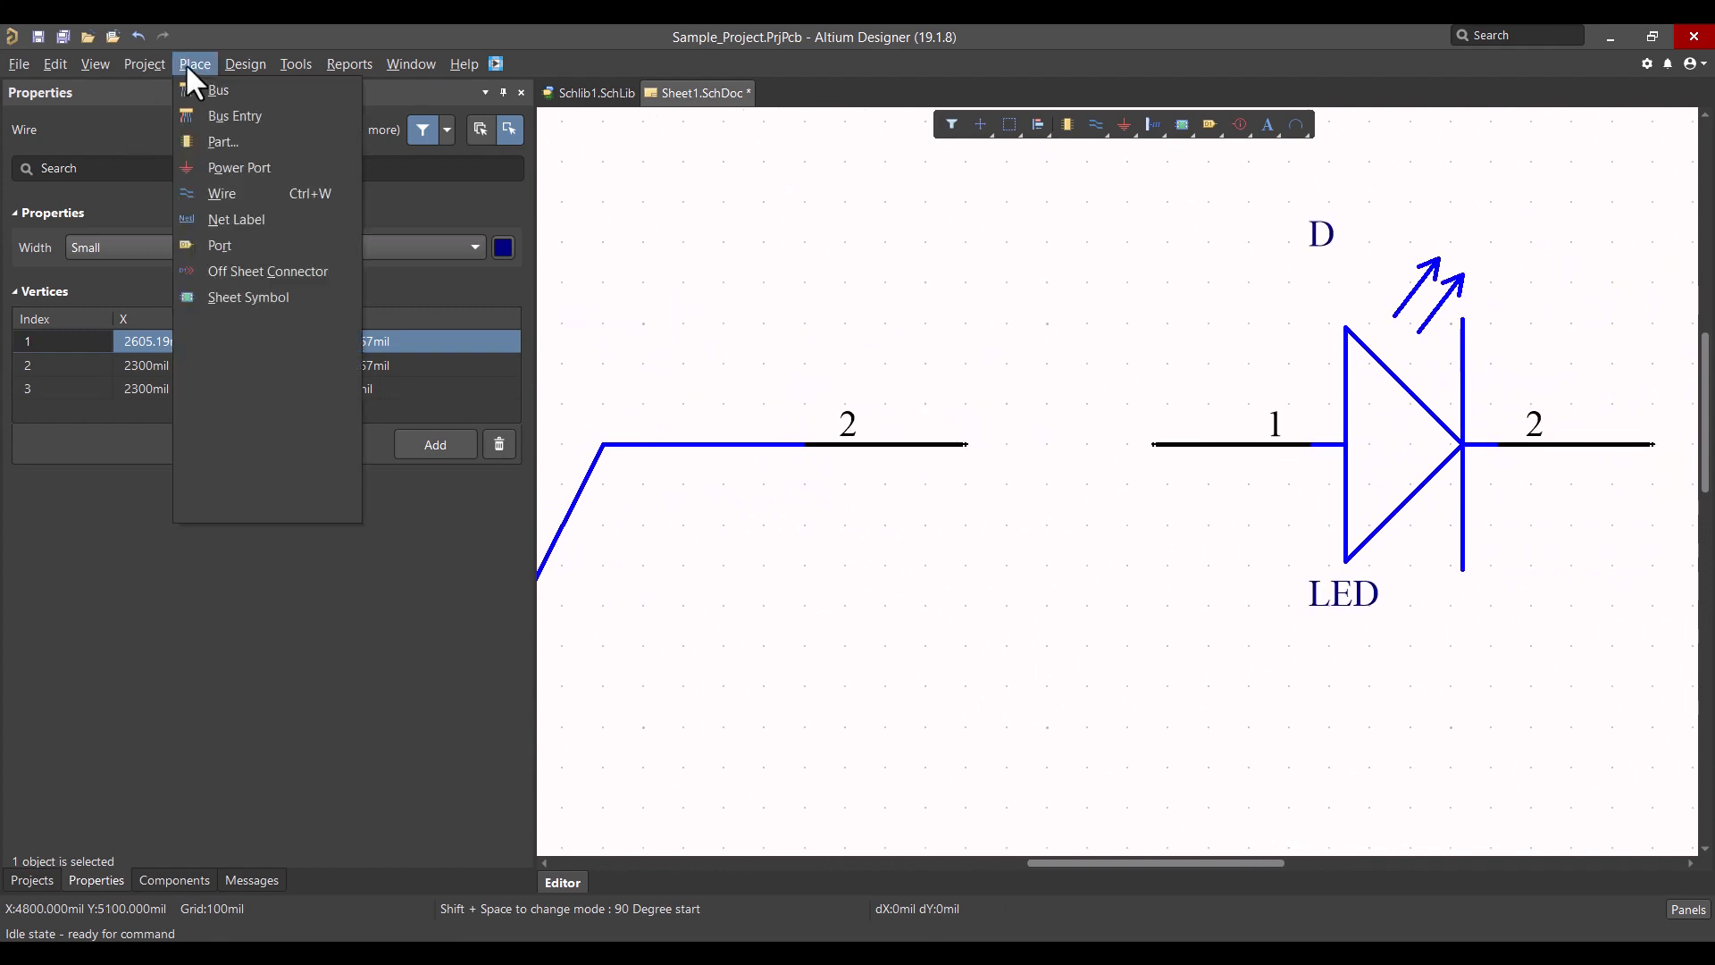
click(224, 194)
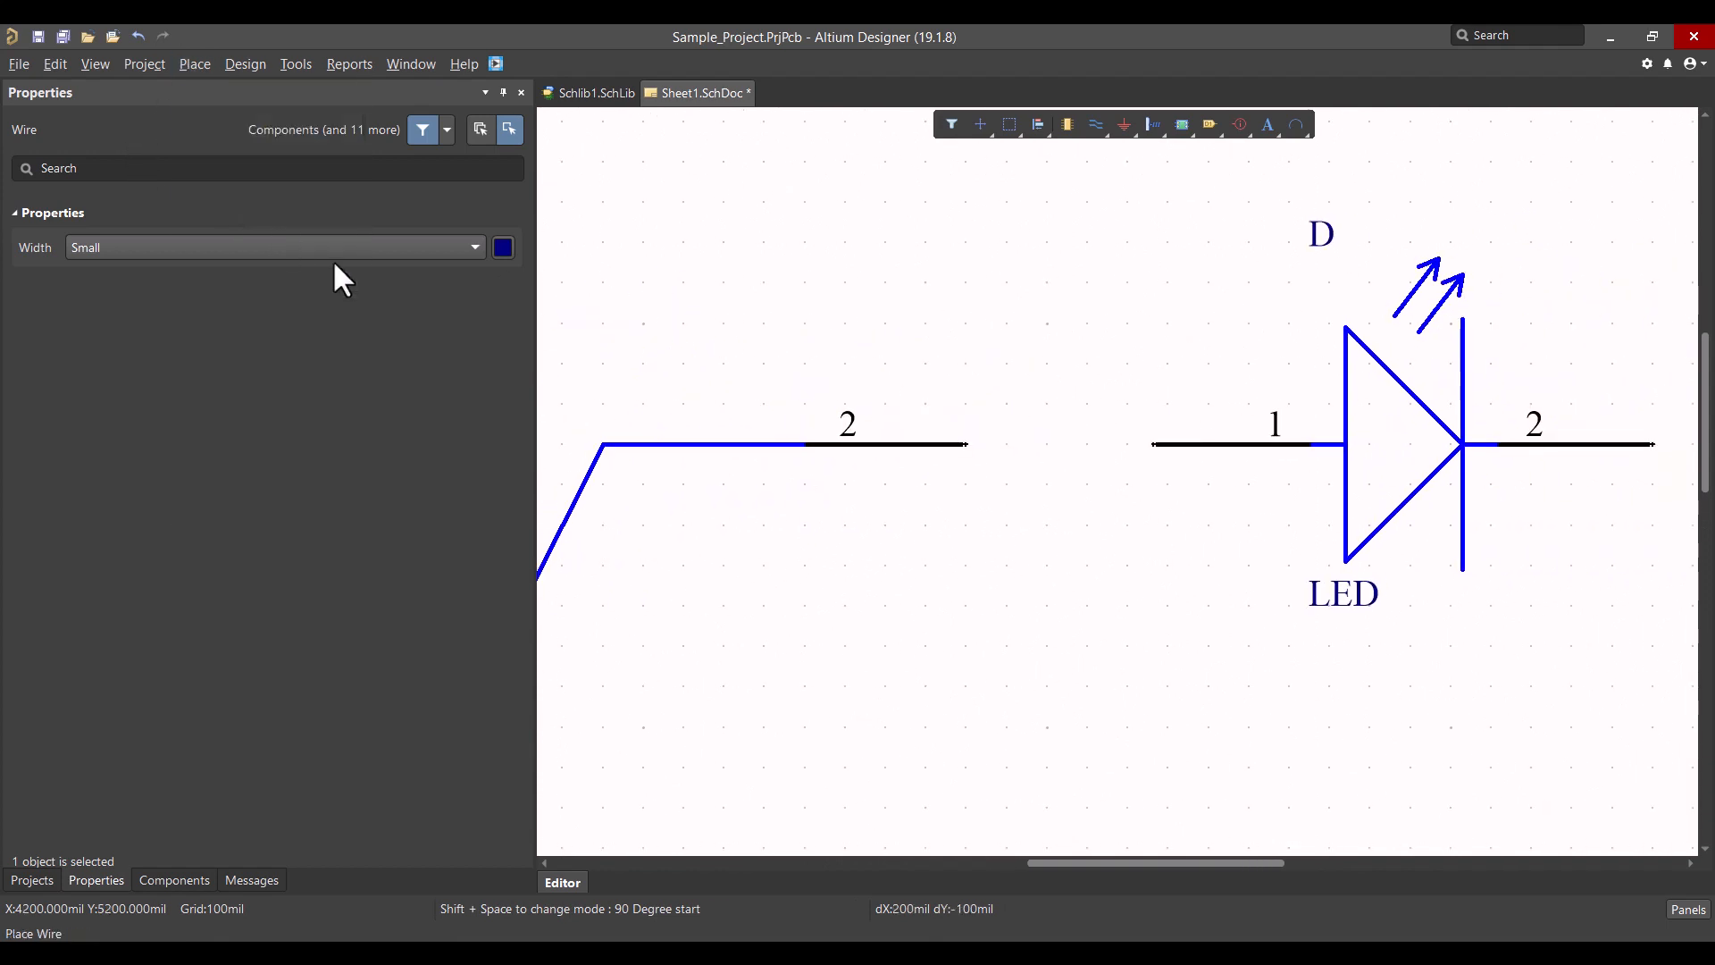
click(971, 459)
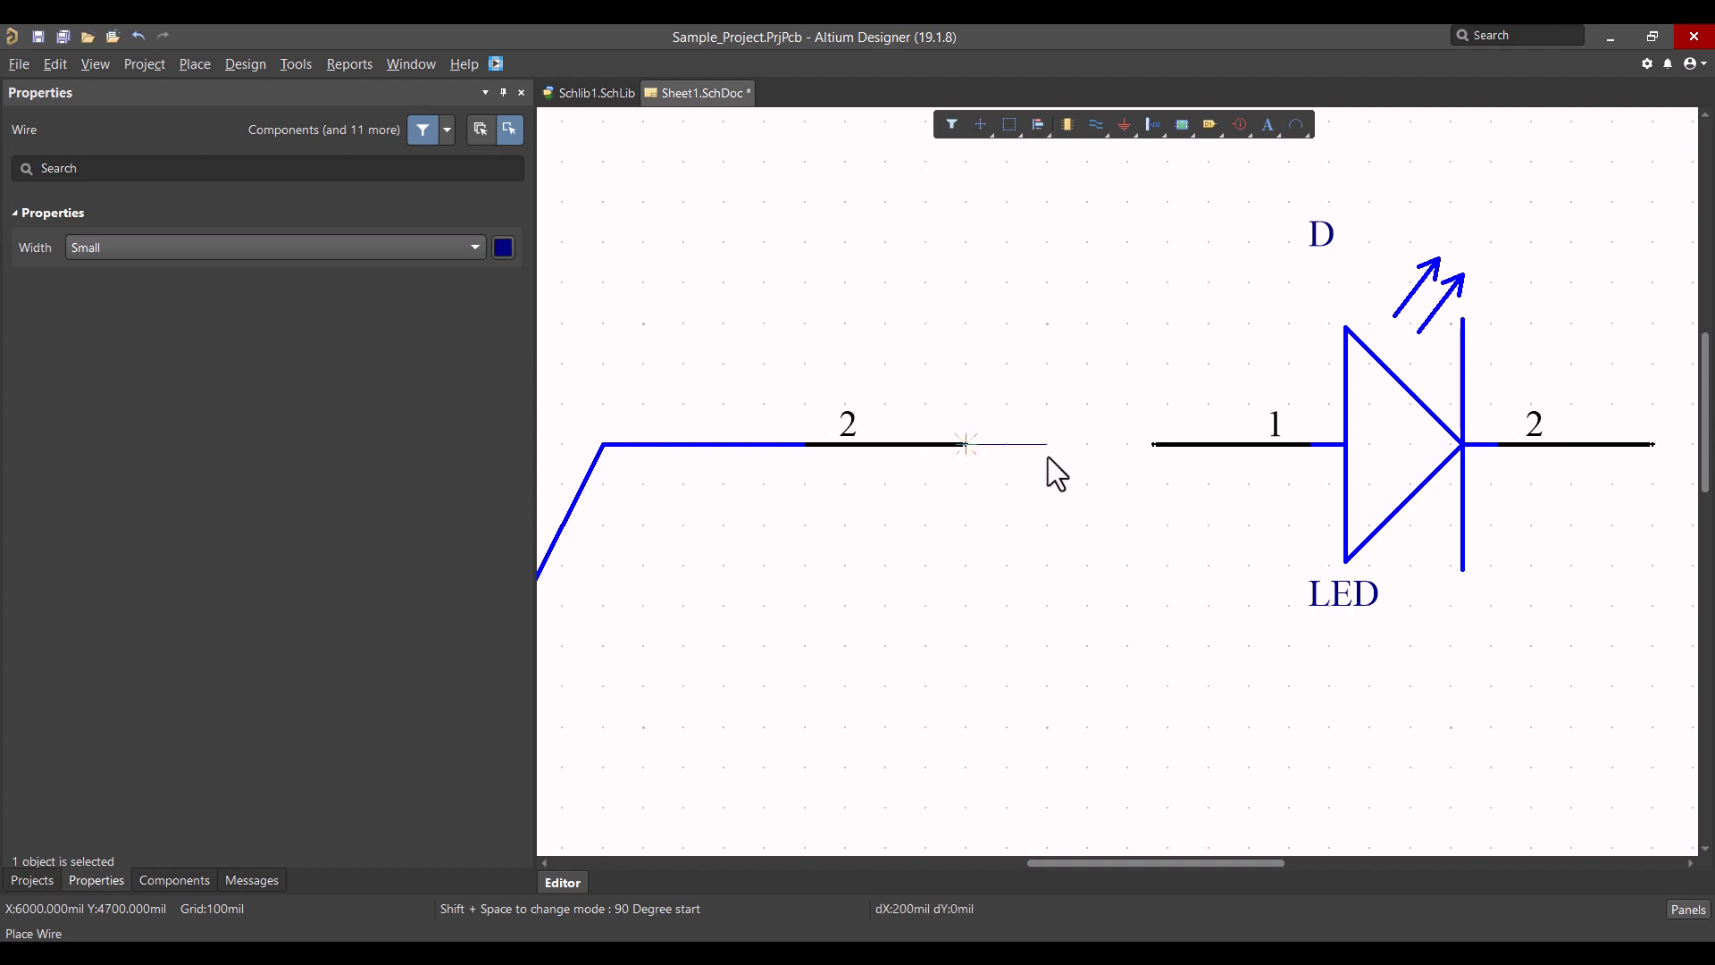
click(1160, 448)
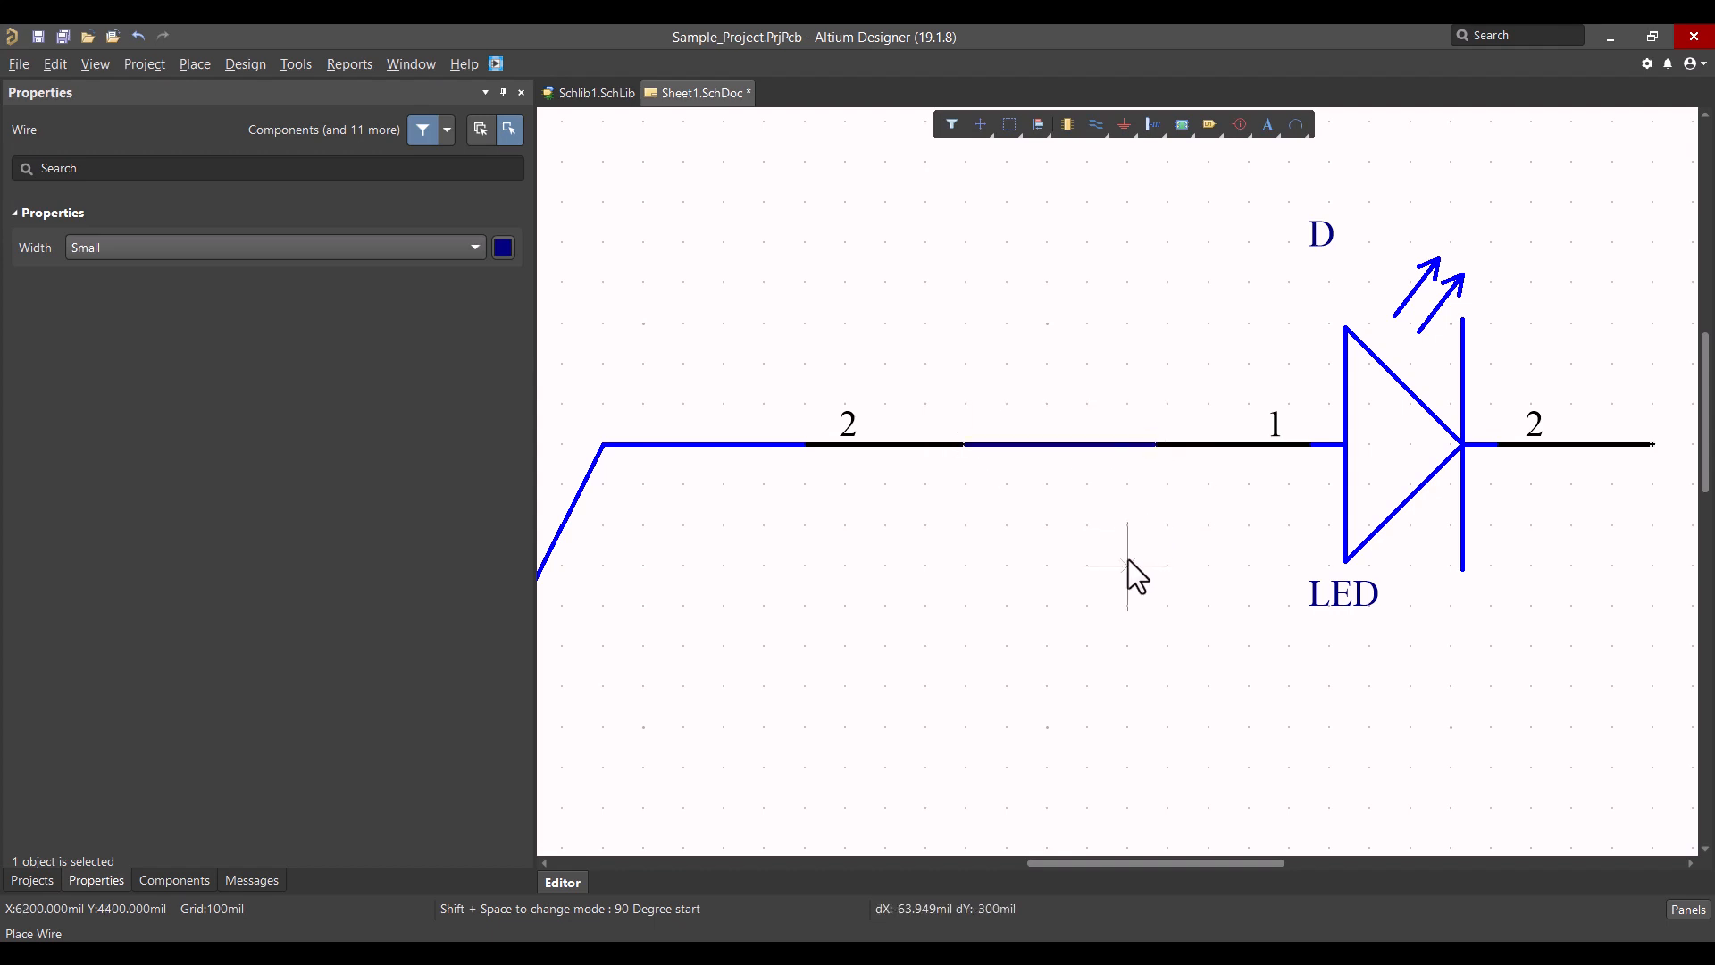
Step: Draw a right-angled wire from the LED's pin 2 down to the GND power port
right_drag(1298, 502, 671, 529)
click(1007, 452)
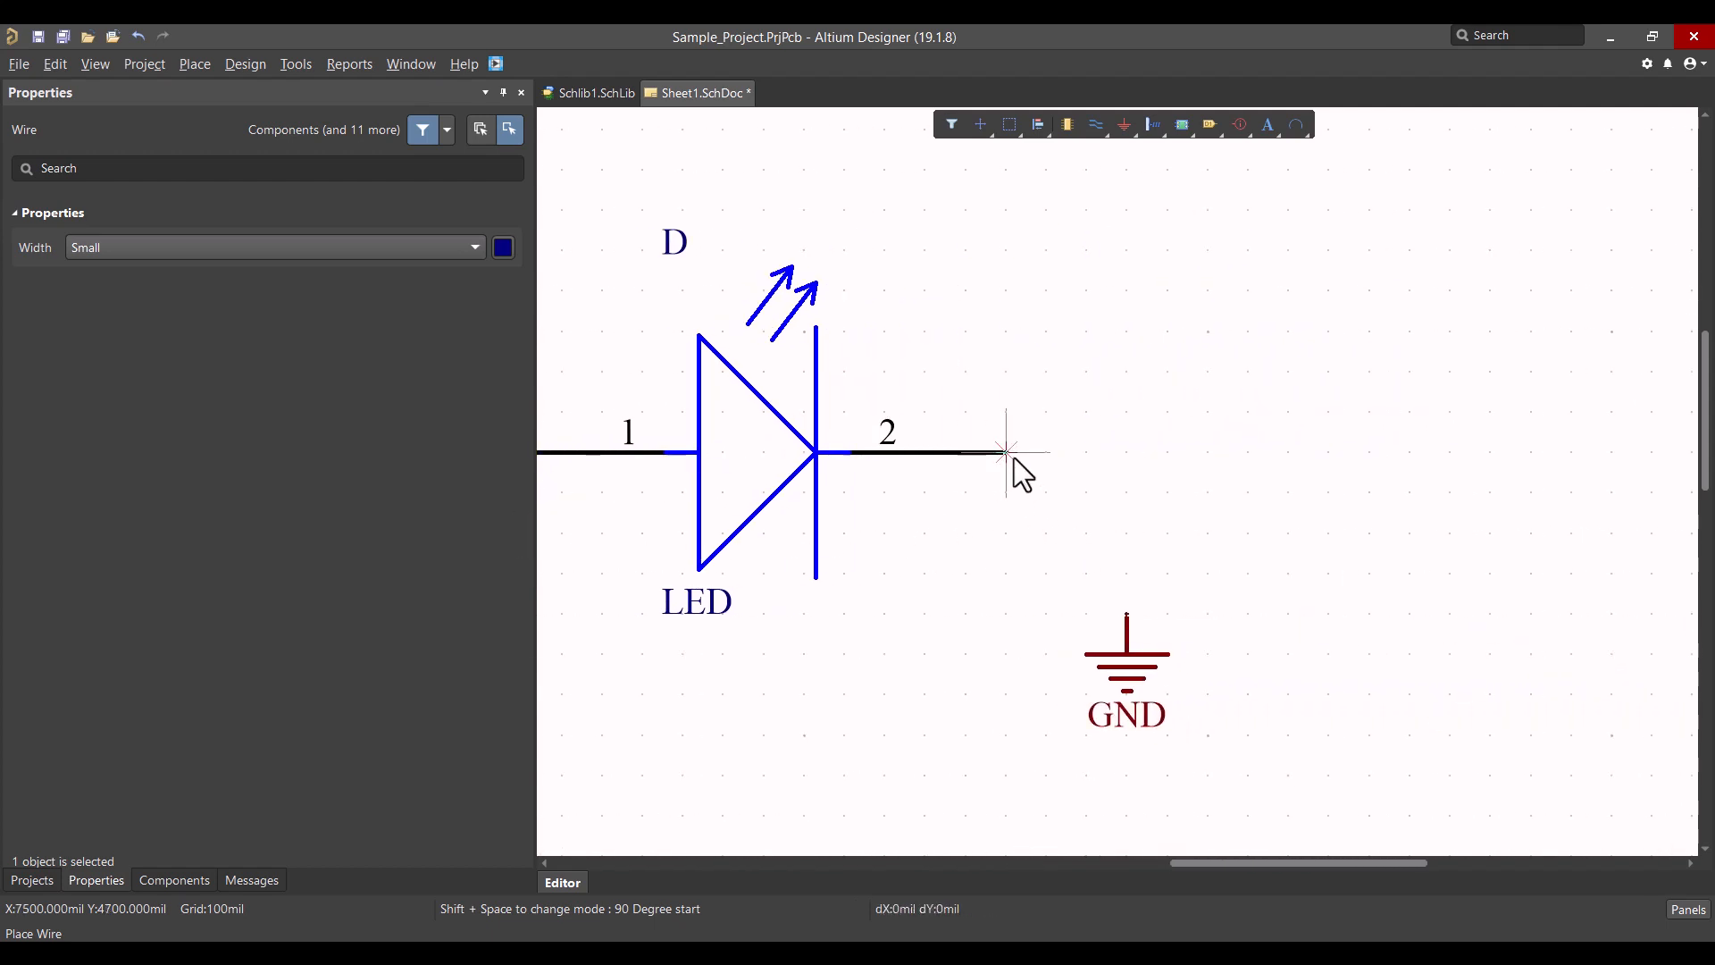
click(1128, 608)
right_click(1126, 606)
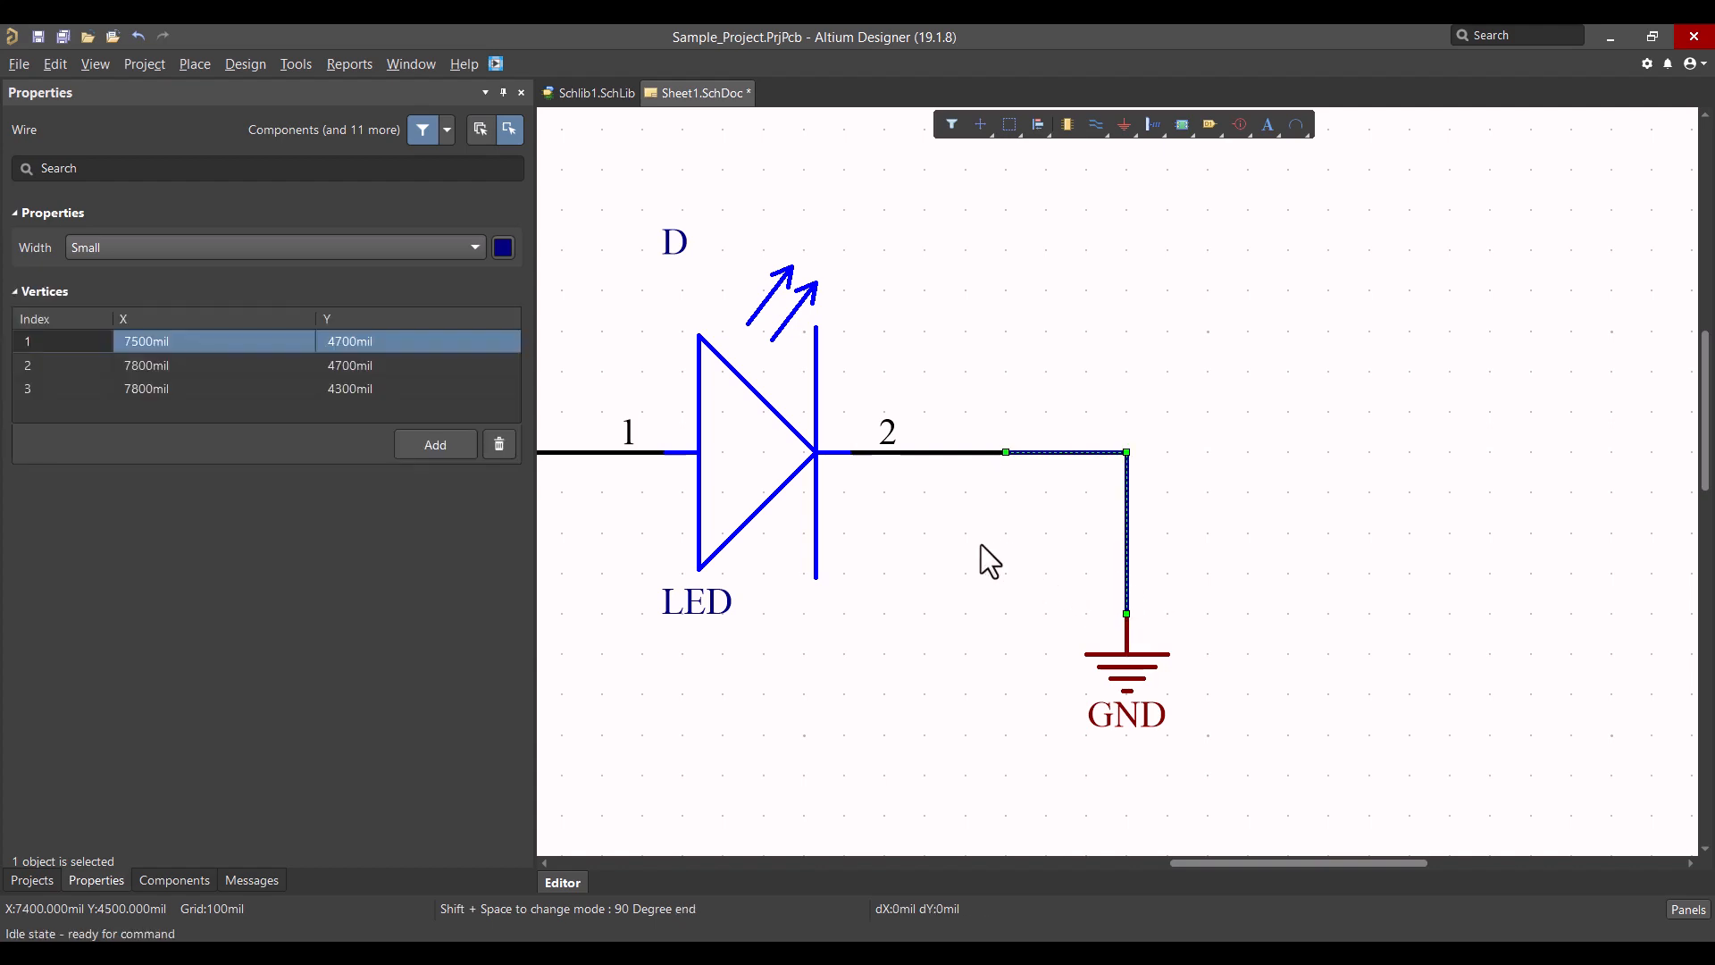
Step: Compare the wired schematic with the reference circuit in Capture.JPG, checking the supply, resistor, LED and ground connections
right_drag(983, 544, 1182, 506)
ctrl+scroll(1183, 506, down, 4)
right_drag(803, 502, 1093, 306)
ctrl+scroll(1153, 502, down, 2)
ctrl+scroll(1161, 465, up, 3)
middle_drag(1098, 308, 1105, 274)
right_drag(1143, 343, 1135, 310)
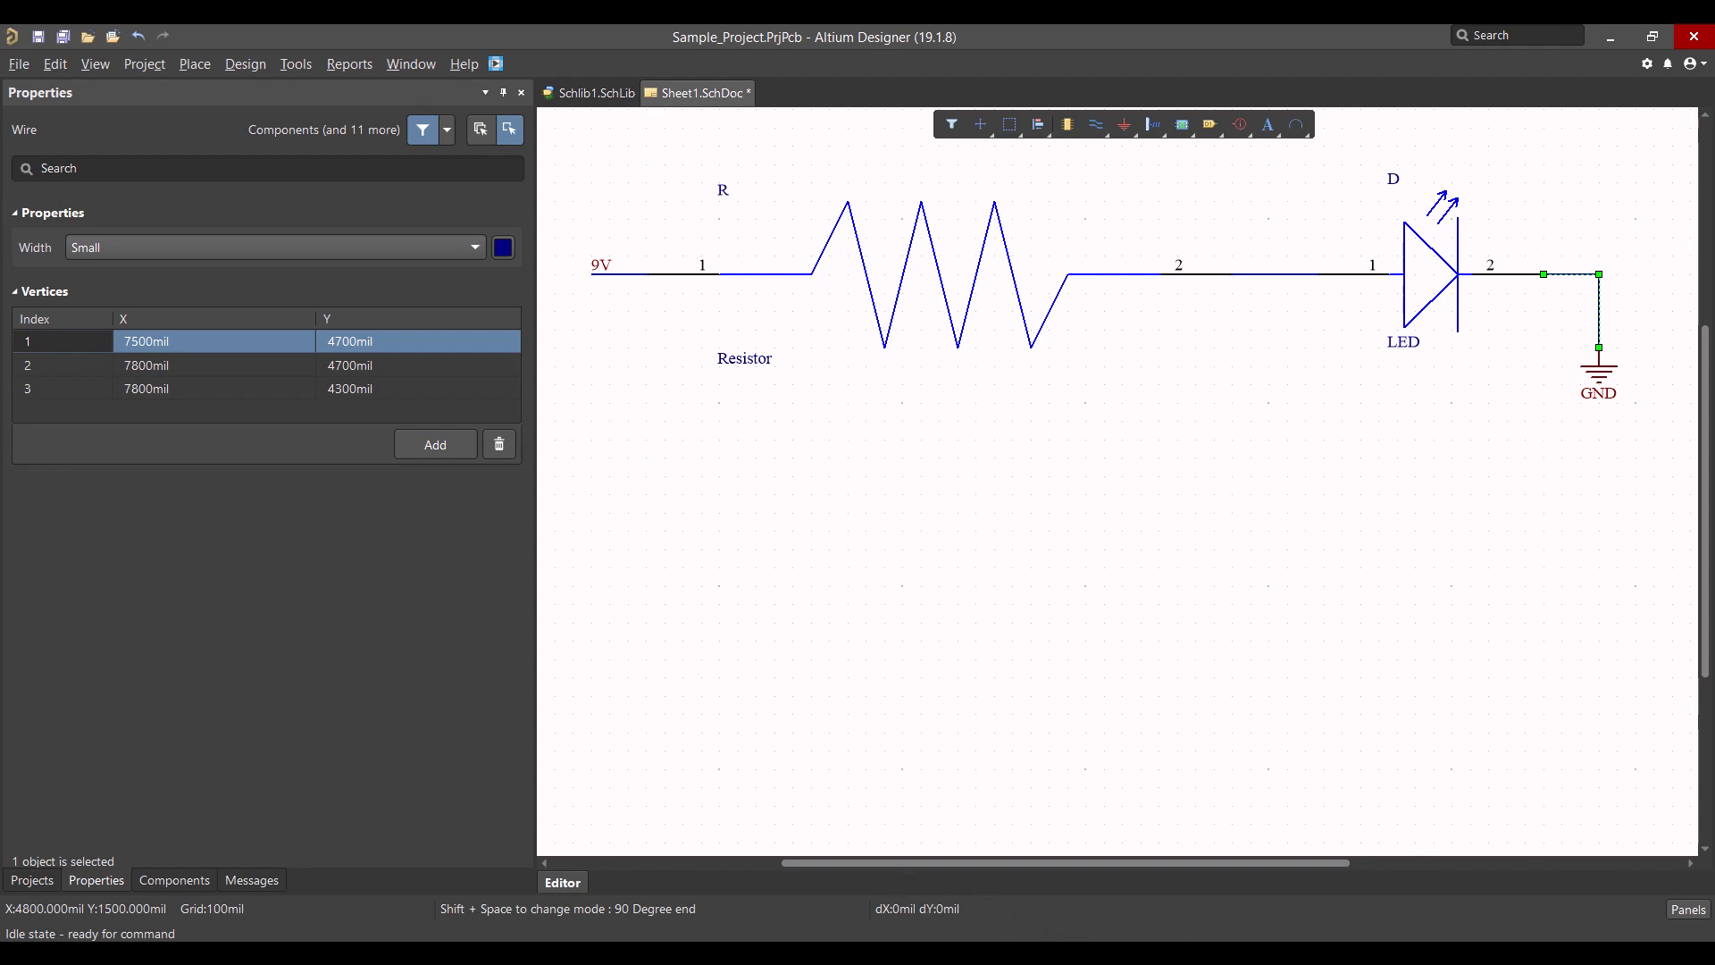
click(1206, 953)
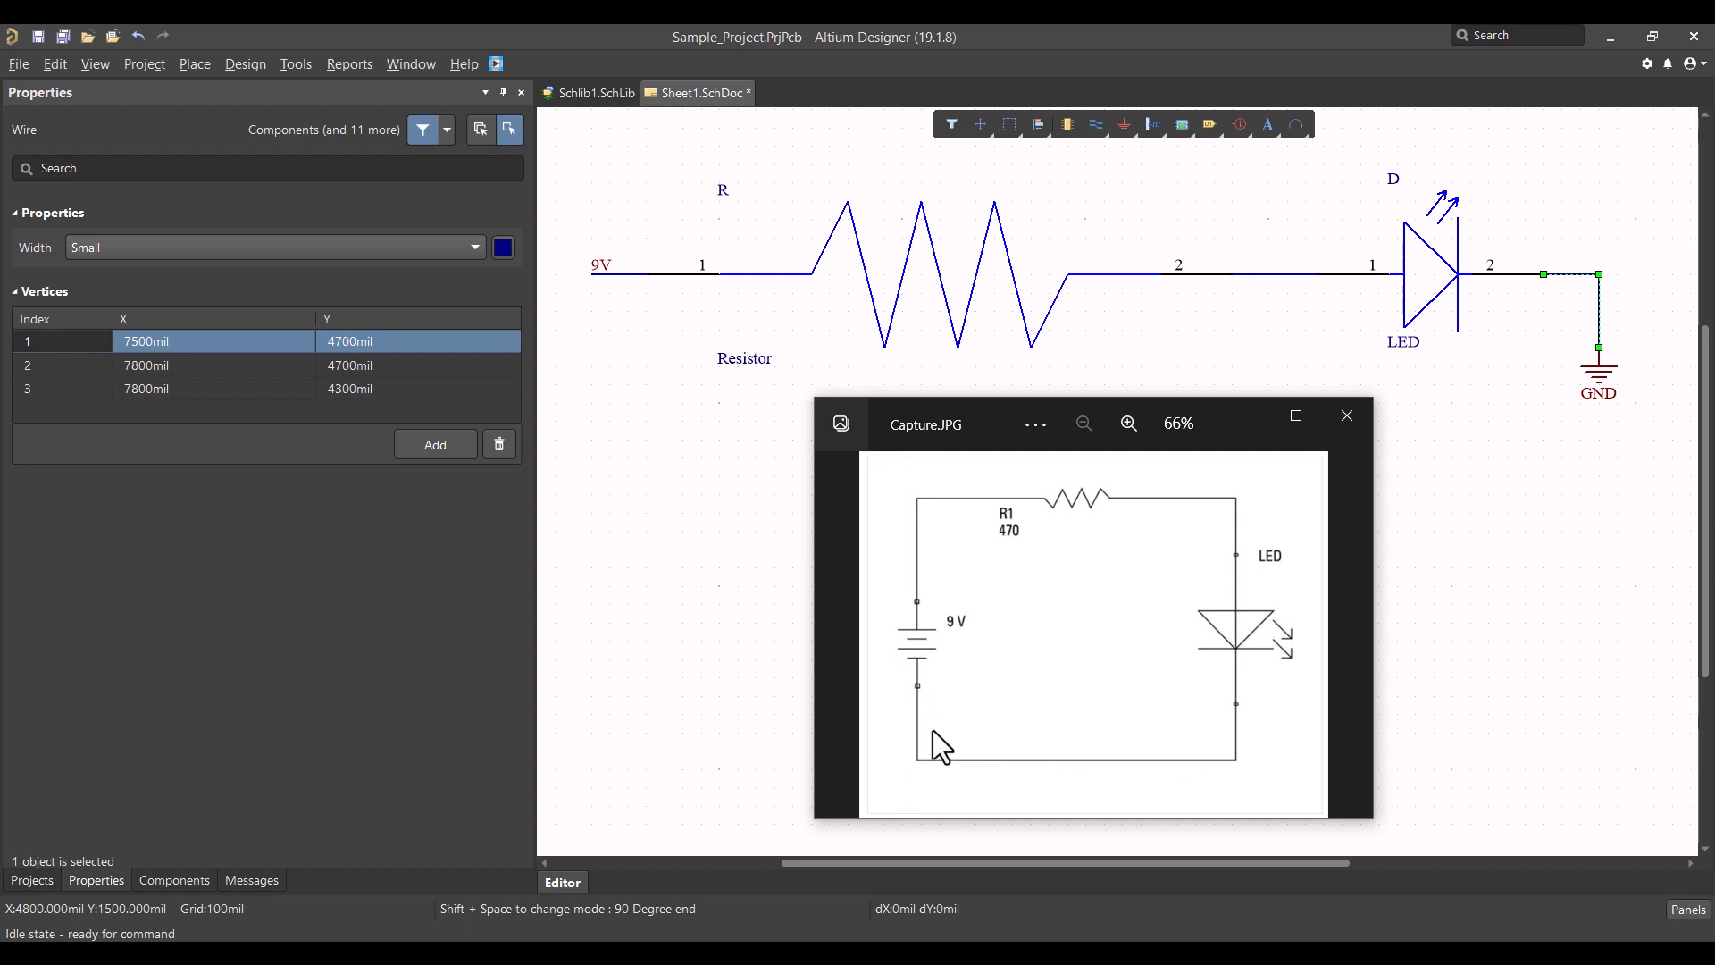
click(1255, 422)
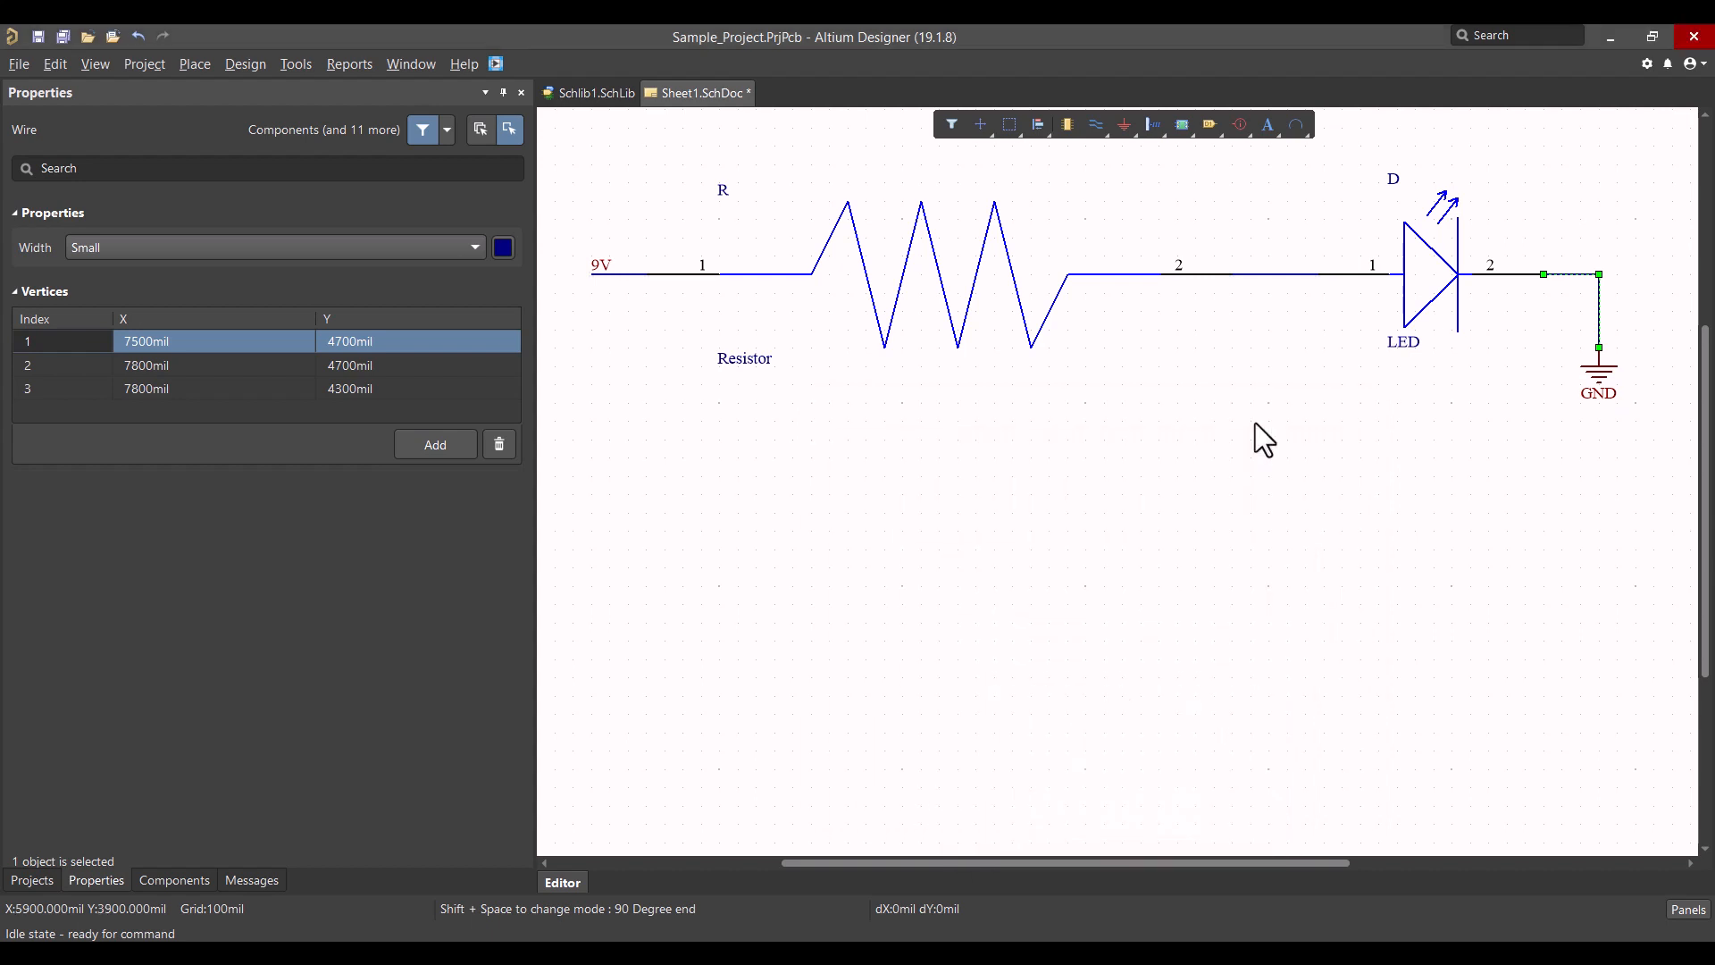
right_drag(1232, 441, 1254, 601)
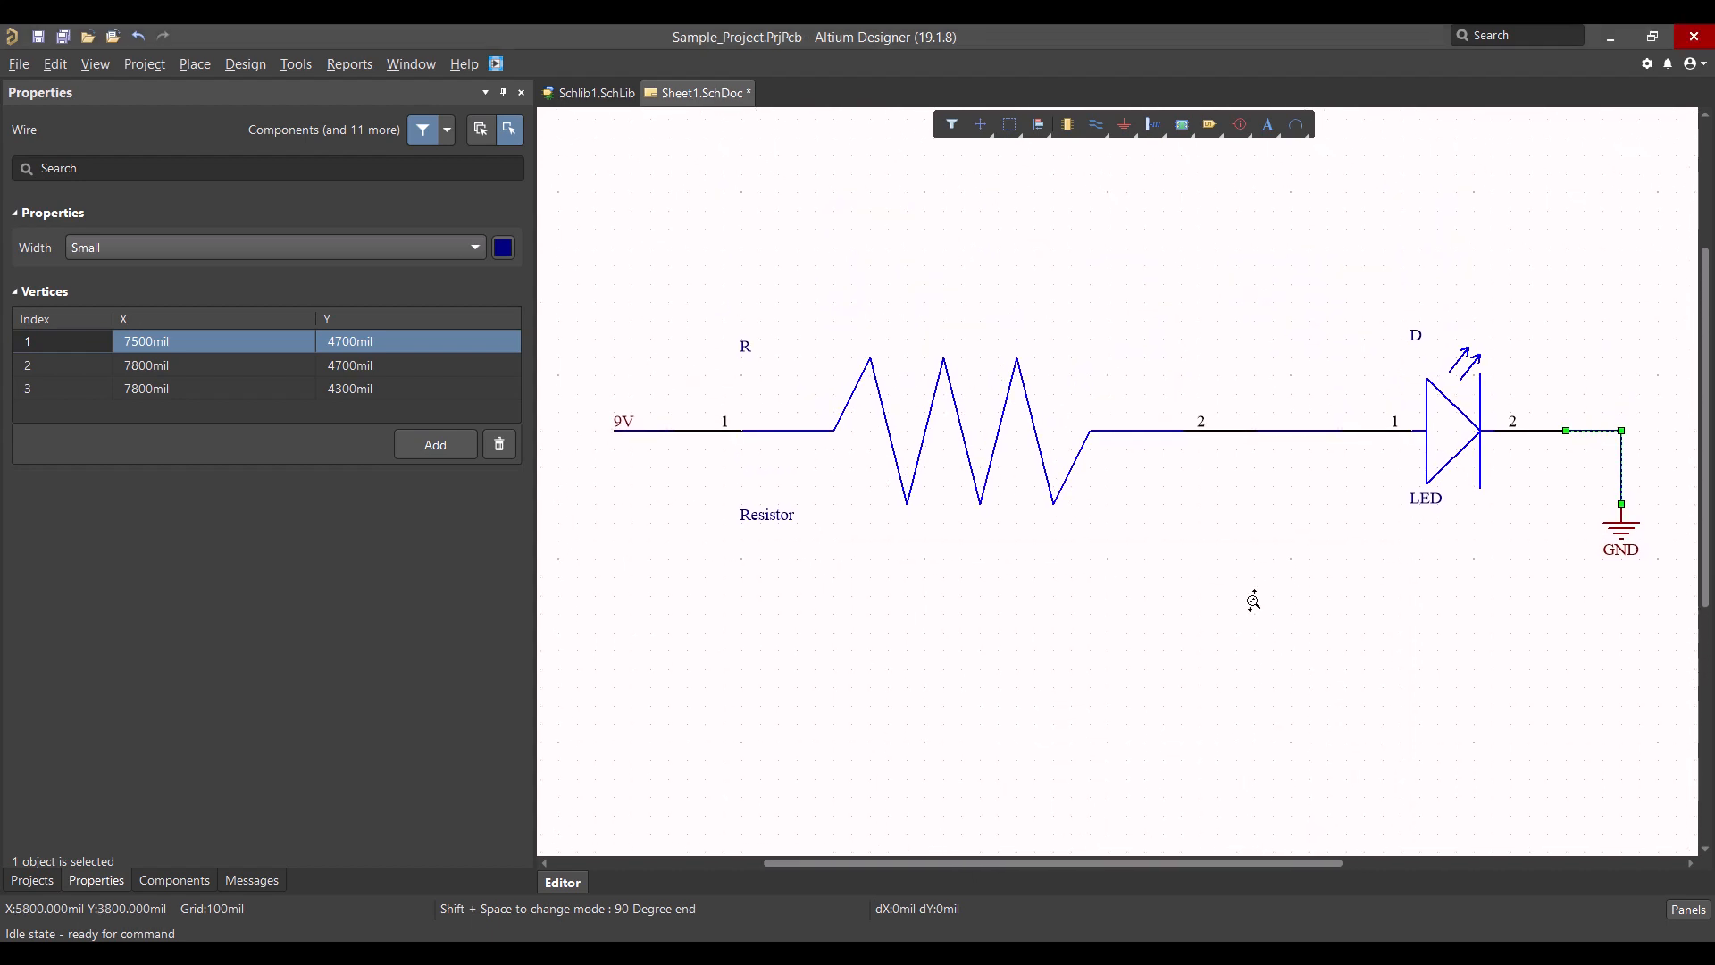
middle_drag(1254, 600, 1254, 601)
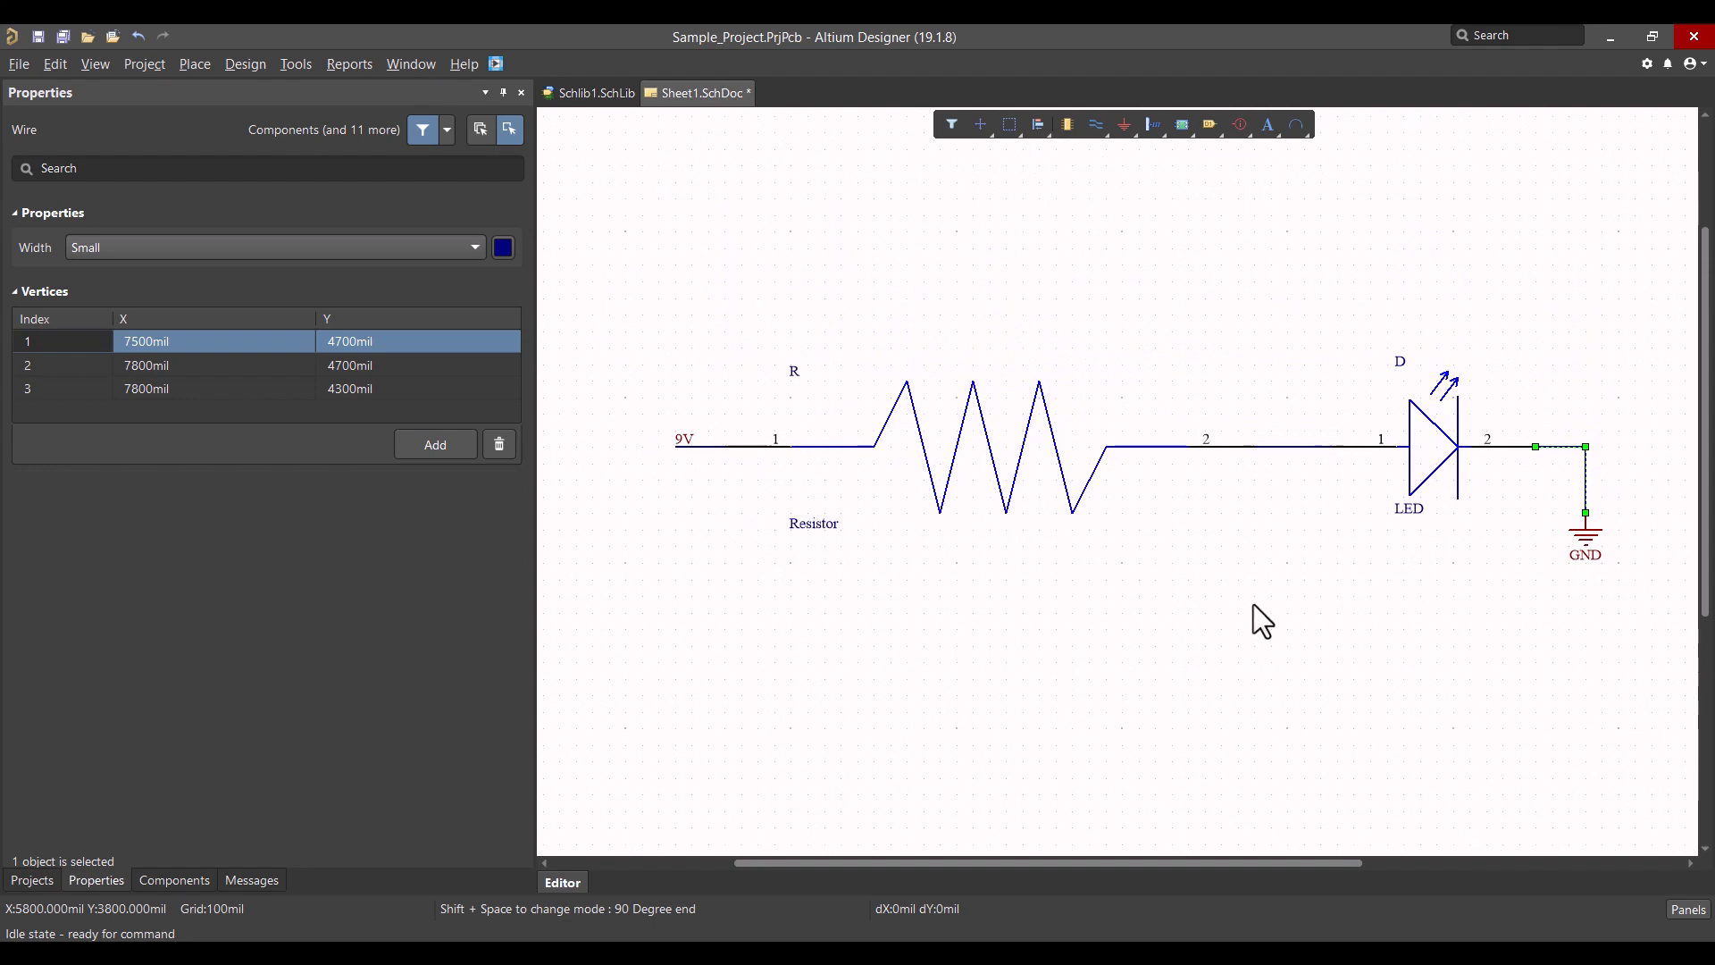